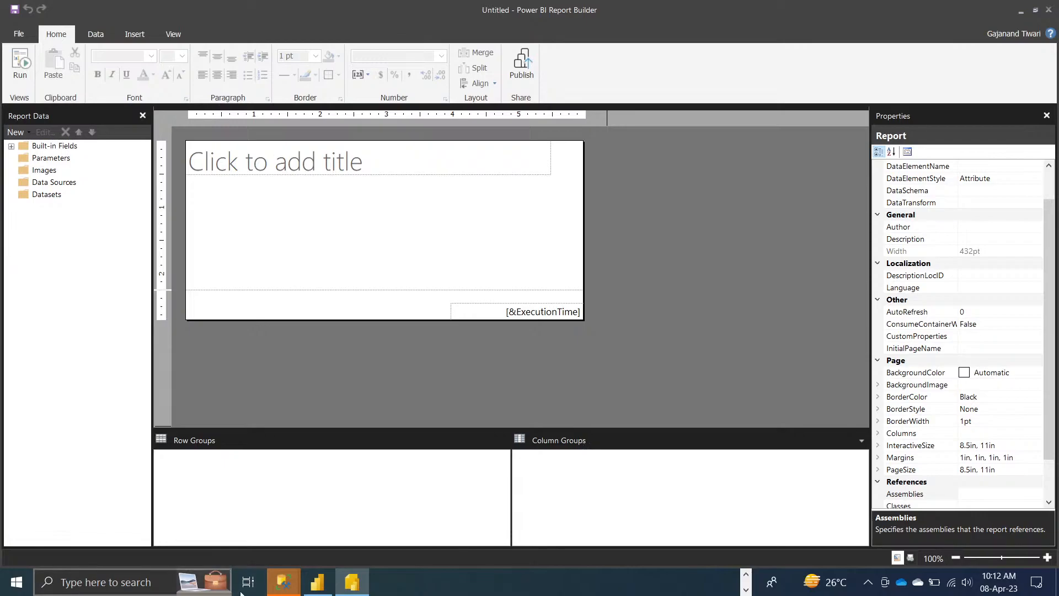
# Search Windows for 'onpre' so On-premises data gateway appears as the best match.
pyautogui.click(746, 590)
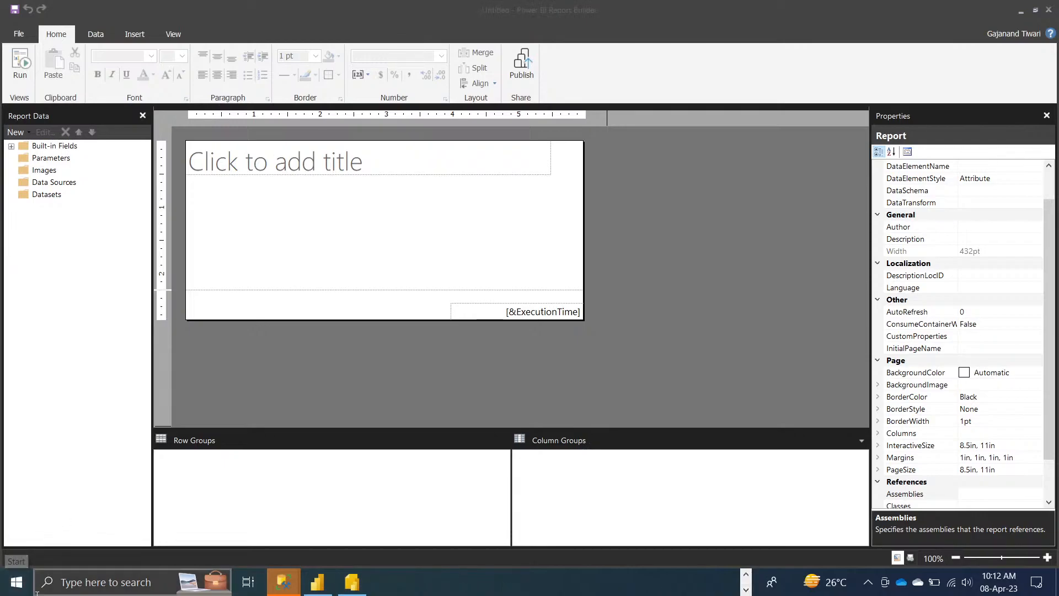
pyautogui.click(106, 576)
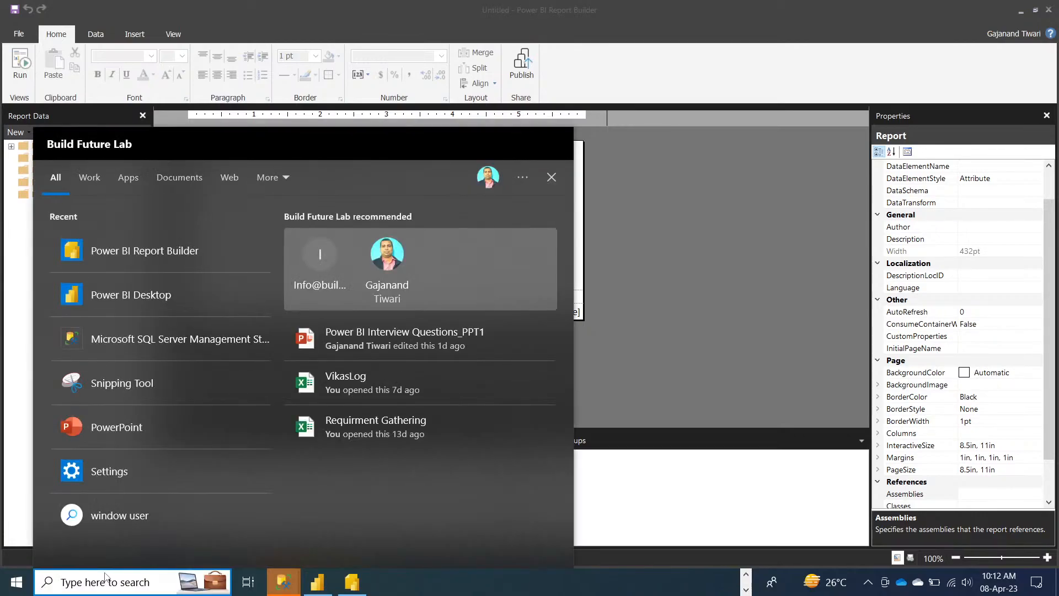
pyautogui.write('on')
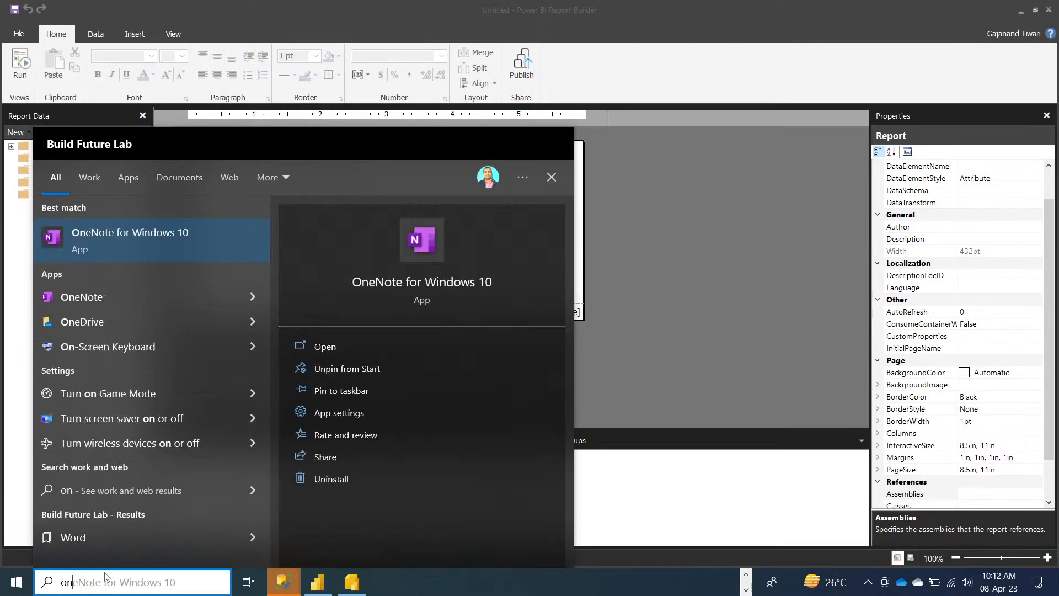
pyautogui.press('BackSpace')
pyautogui.press('BackSpace')
pyautogui.write('onpre')
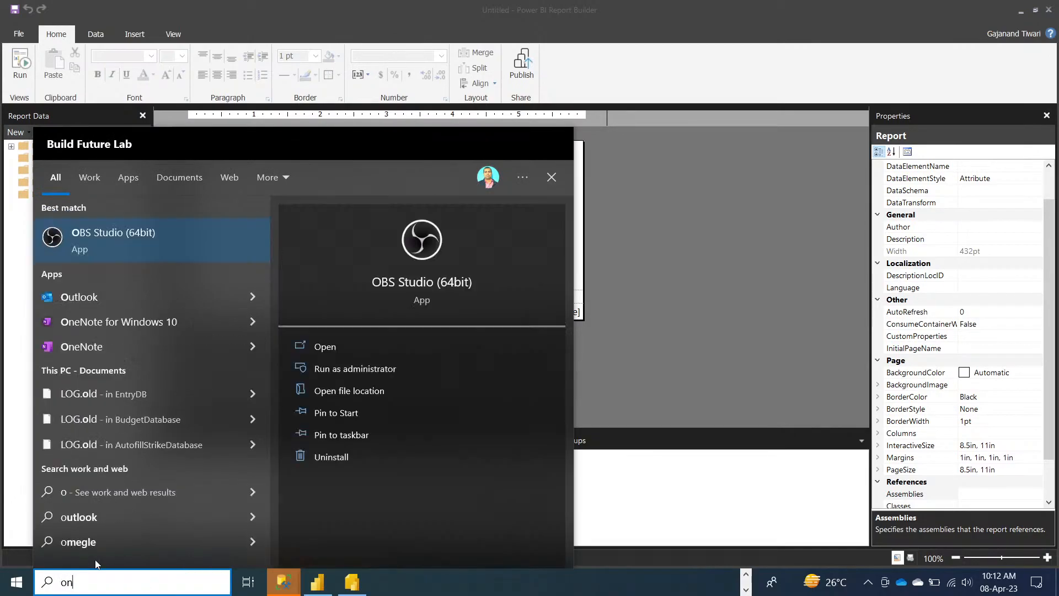
# Launch On-premises data gateway and check its Status page shows version 3000.154.3.
pyautogui.click(324, 351)
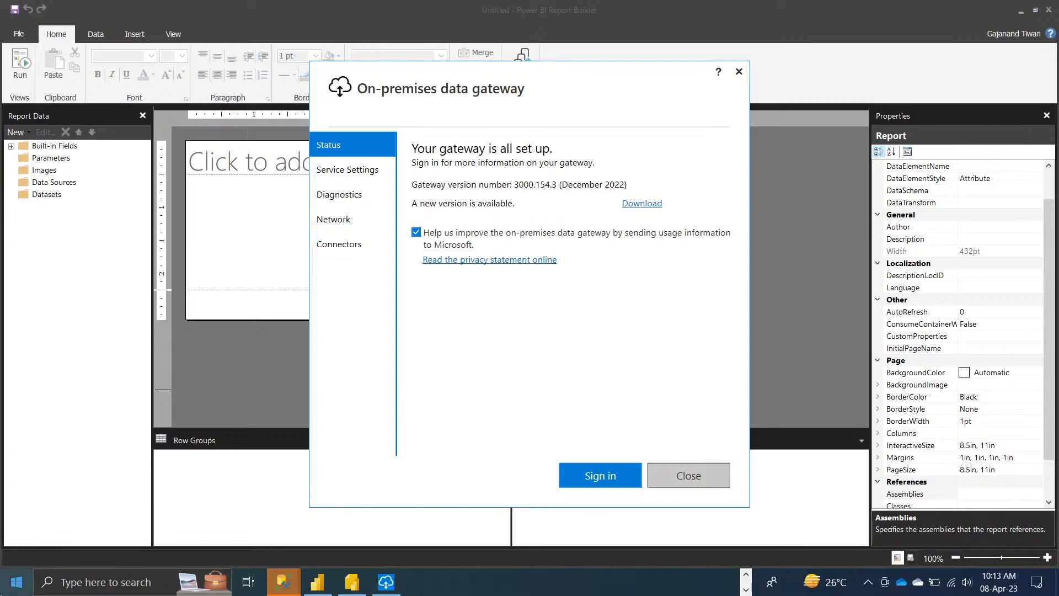
pyautogui.click(17, 584)
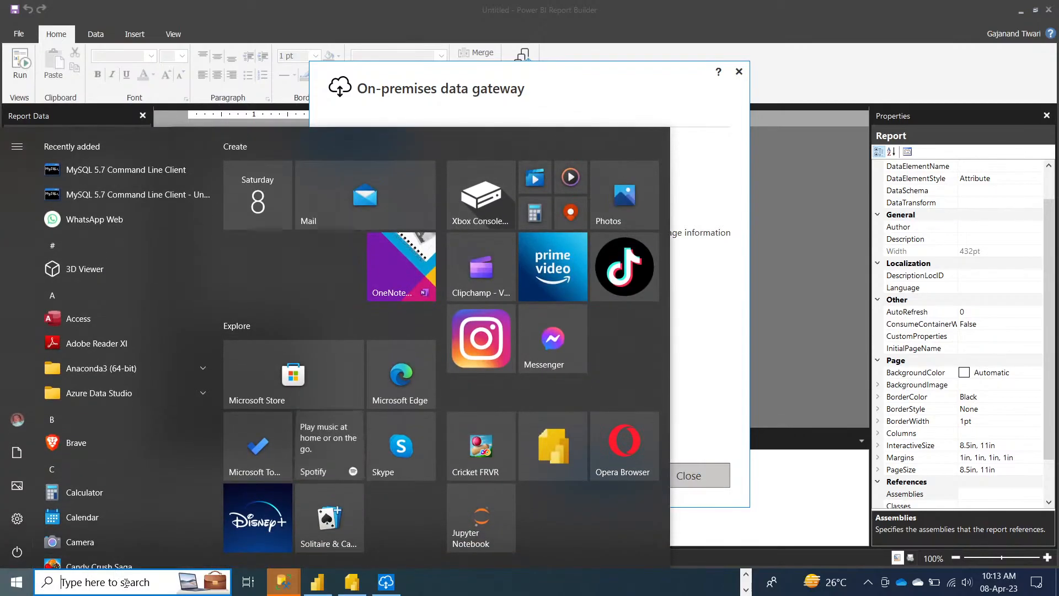
pyautogui.click(124, 584)
pyautogui.write('power')
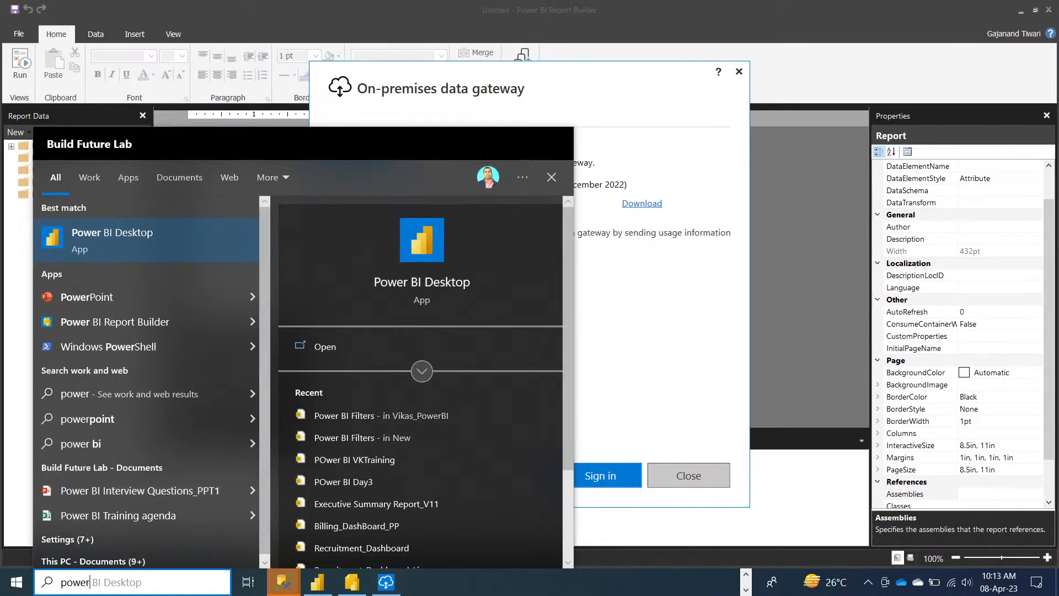
pyautogui.click(654, 571)
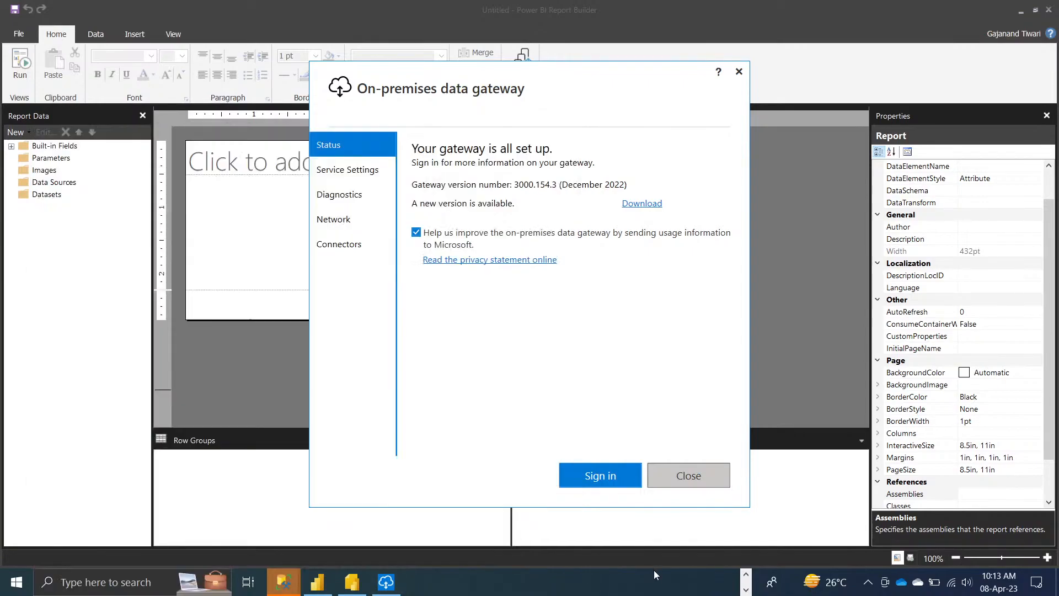
pyautogui.click(745, 589)
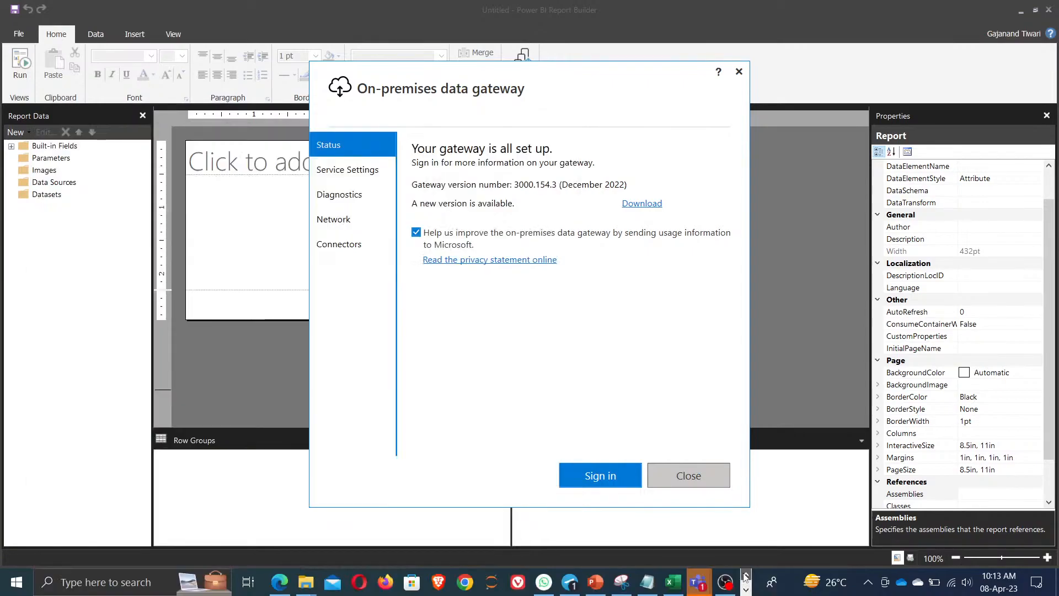
# Go to app.powerbi.com in a new Edge tab.
pyautogui.click(279, 582)
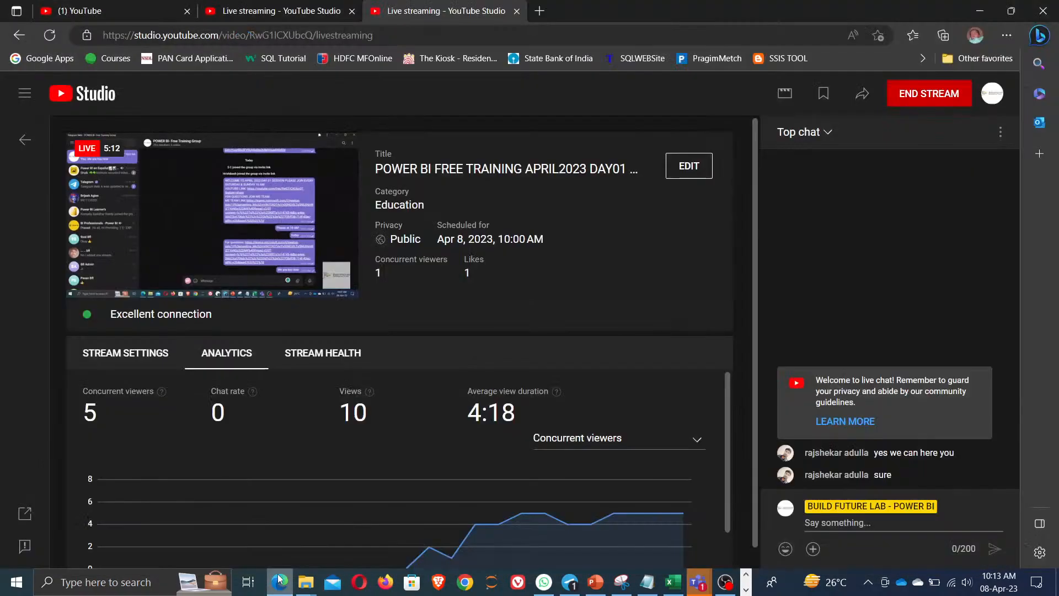
pyautogui.click(540, 16)
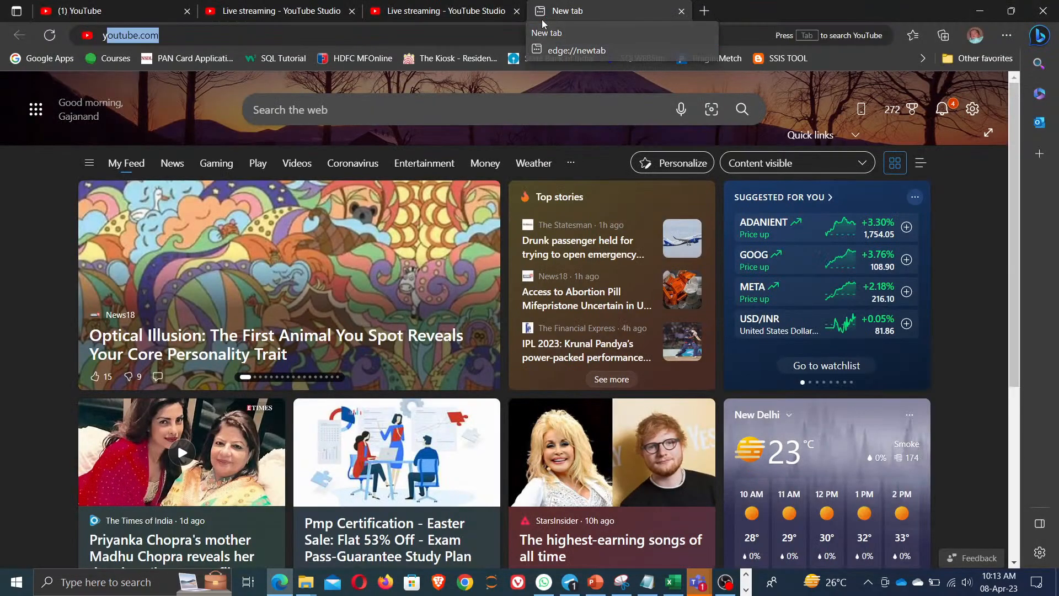
pyautogui.write('youtube.com')
pyautogui.press('Right')
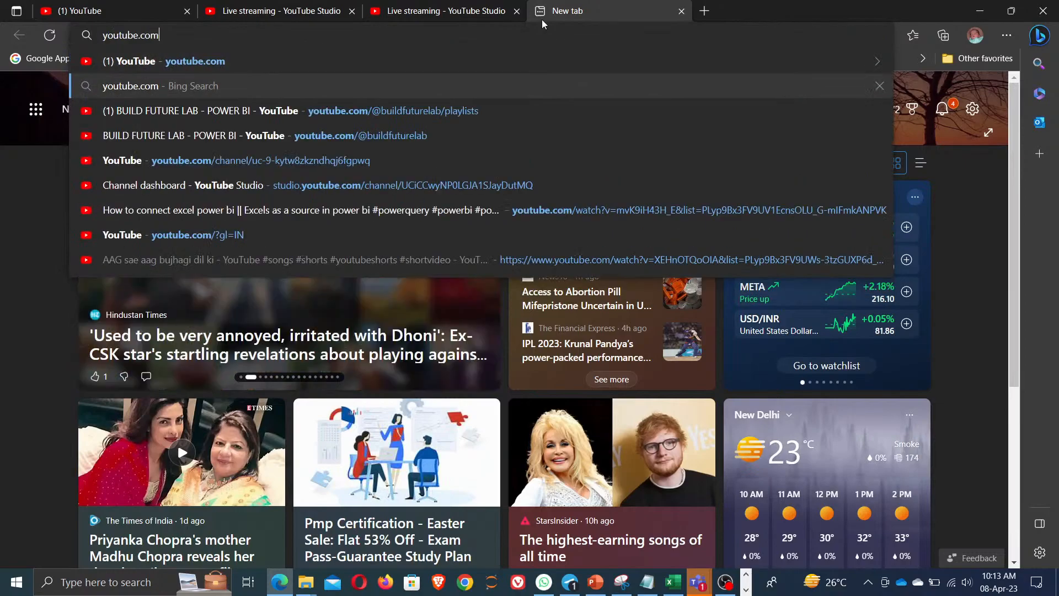
pyautogui.press('BackSpace')
pyautogui.press('BackSpace')
pyautogui.press('BackSpace')
pyautogui.press('BackSpace')
pyautogui.press('BackSpace')
pyautogui.press('BackSpace')
pyautogui.press('BackSpace')
pyautogui.press('BackSpace')
pyautogui.press('BackSpace')
pyautogui.press('BackSpace')
pyautogui.press('BackSpace')
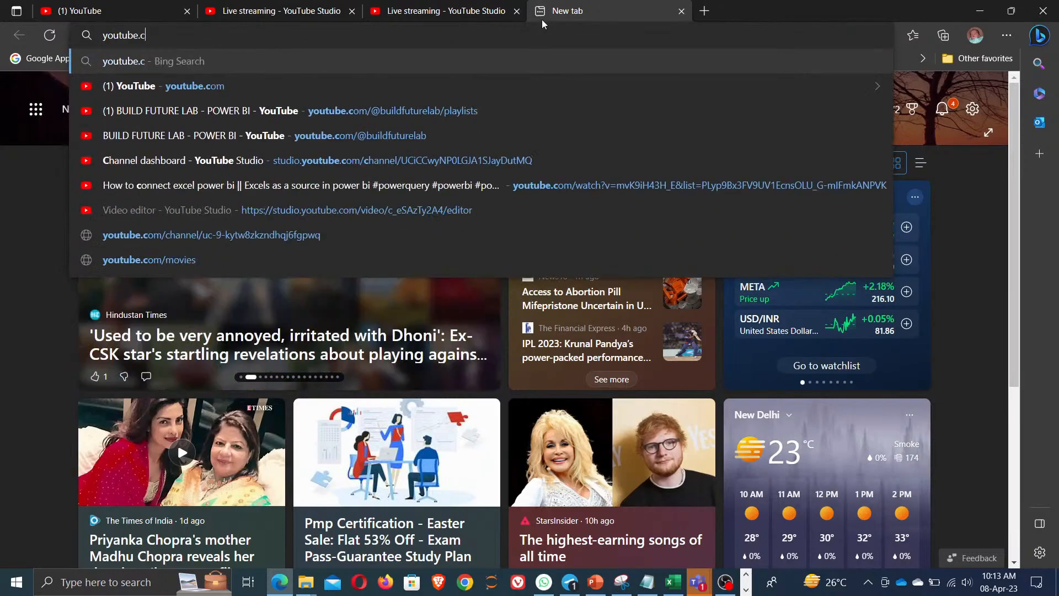
pyautogui.write('app.powerbi.com')
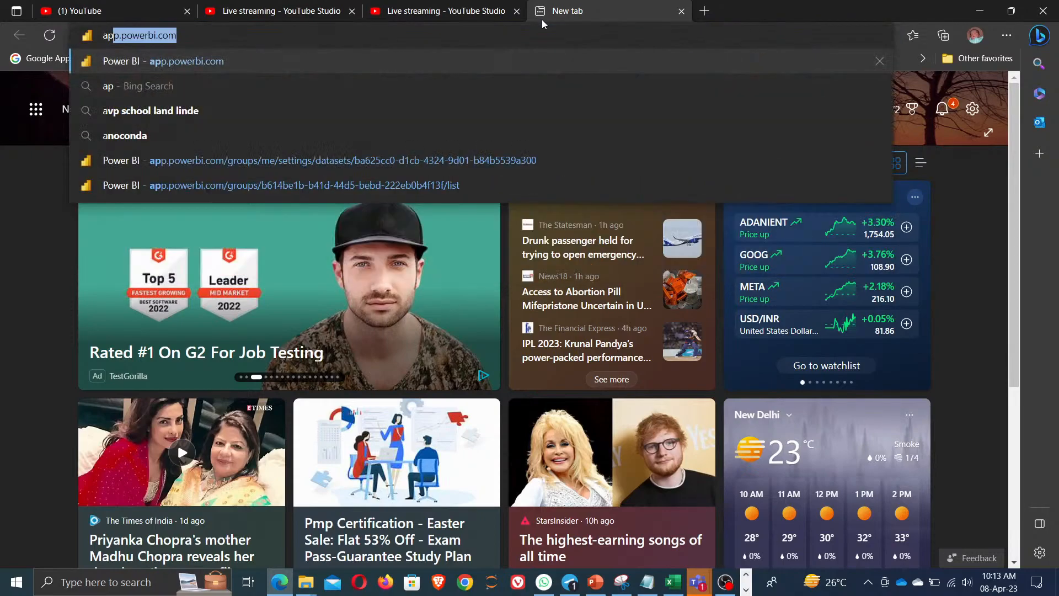
pyautogui.press('Right')
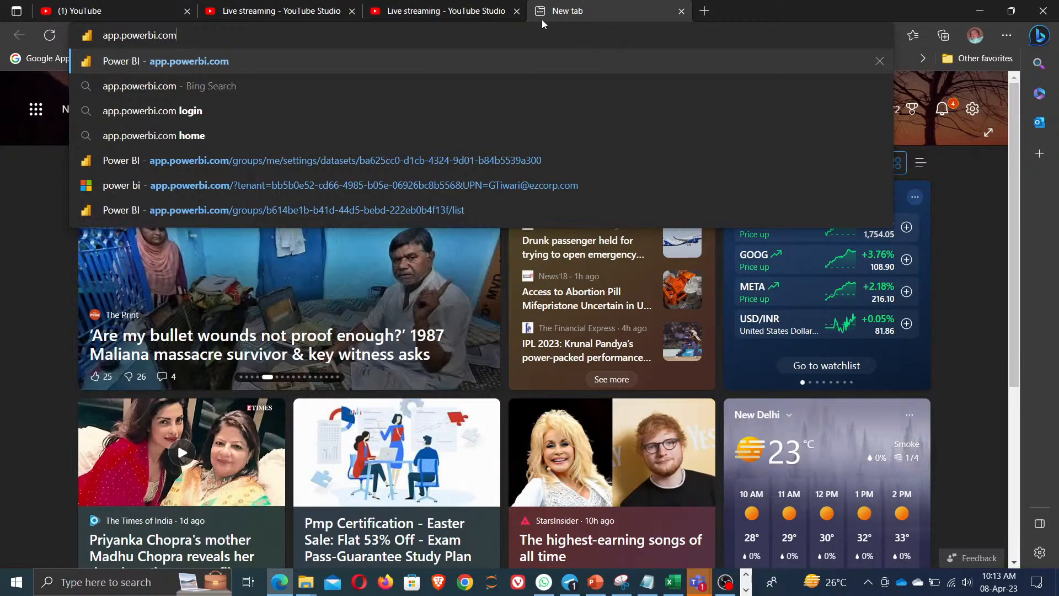
pyautogui.press('Return')
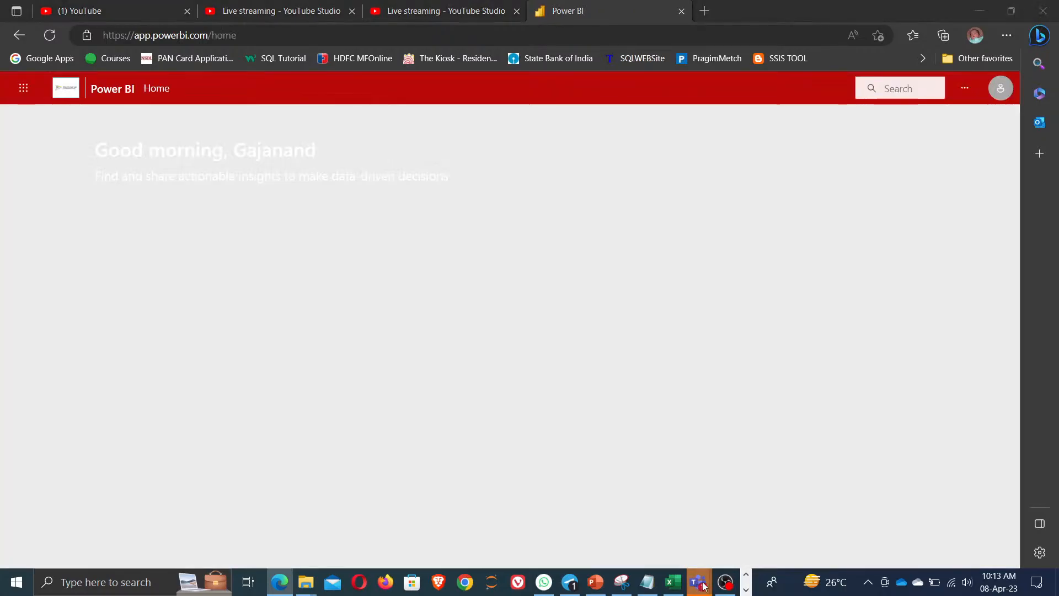
pyautogui.moveTo(696, 579)
pyautogui.click(721, 486)
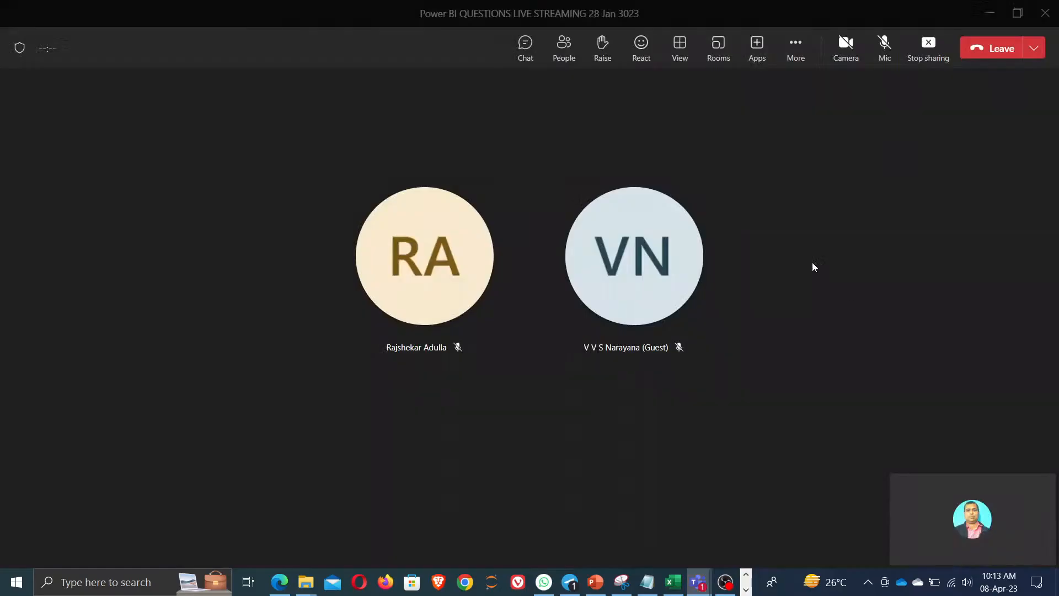
pyautogui.click(528, 58)
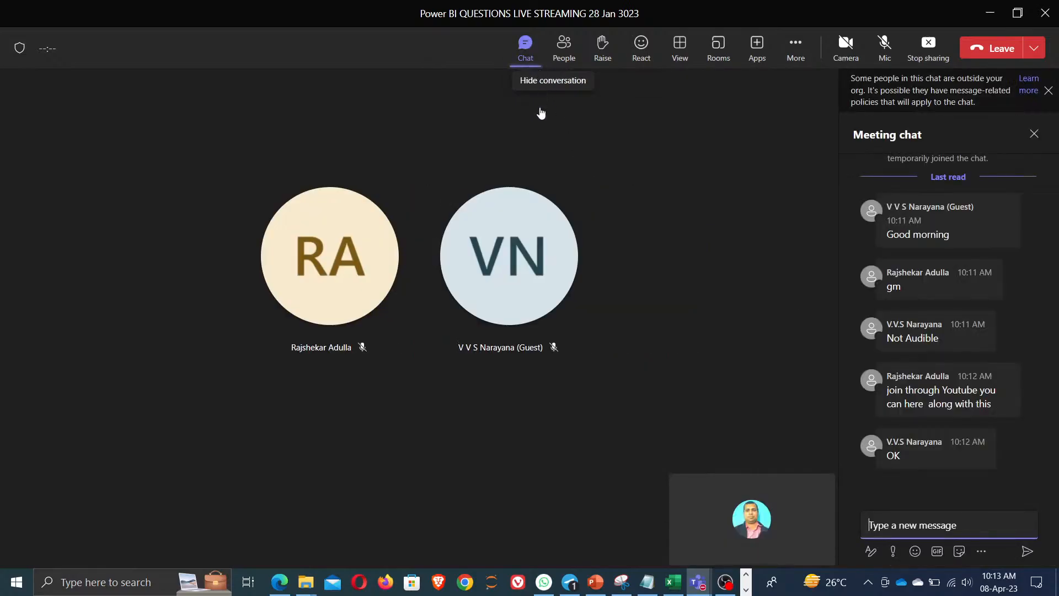
pyautogui.click(989, 15)
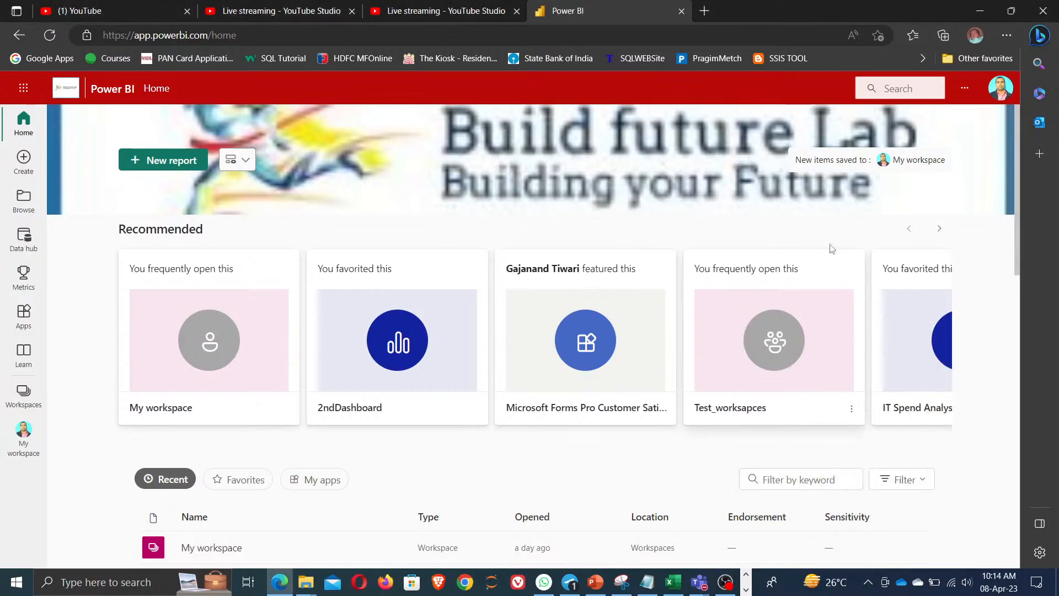
# From My workspace settings, go to Manage connections and gateways and view the On-premises data gateways tab.
pyautogui.click(23, 439)
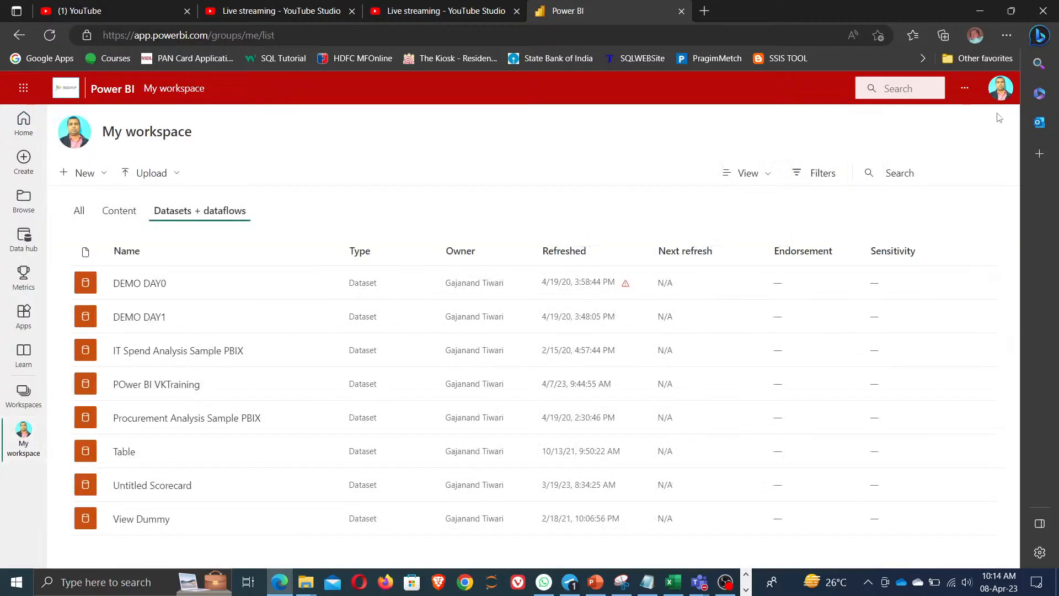
pyautogui.click(966, 92)
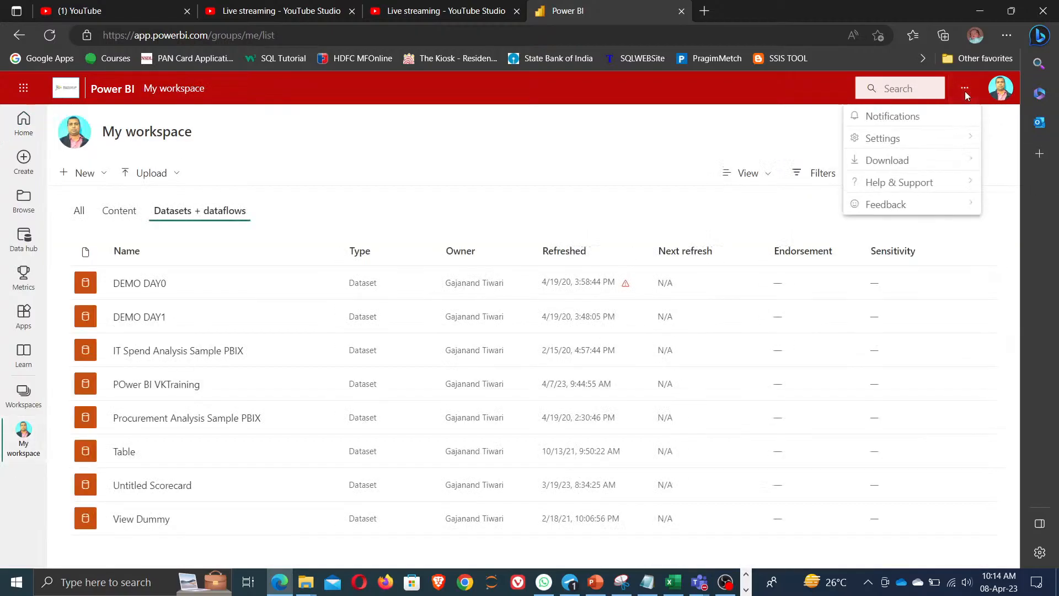
pyautogui.moveTo(895, 168)
pyautogui.moveTo(894, 139)
pyautogui.click(753, 198)
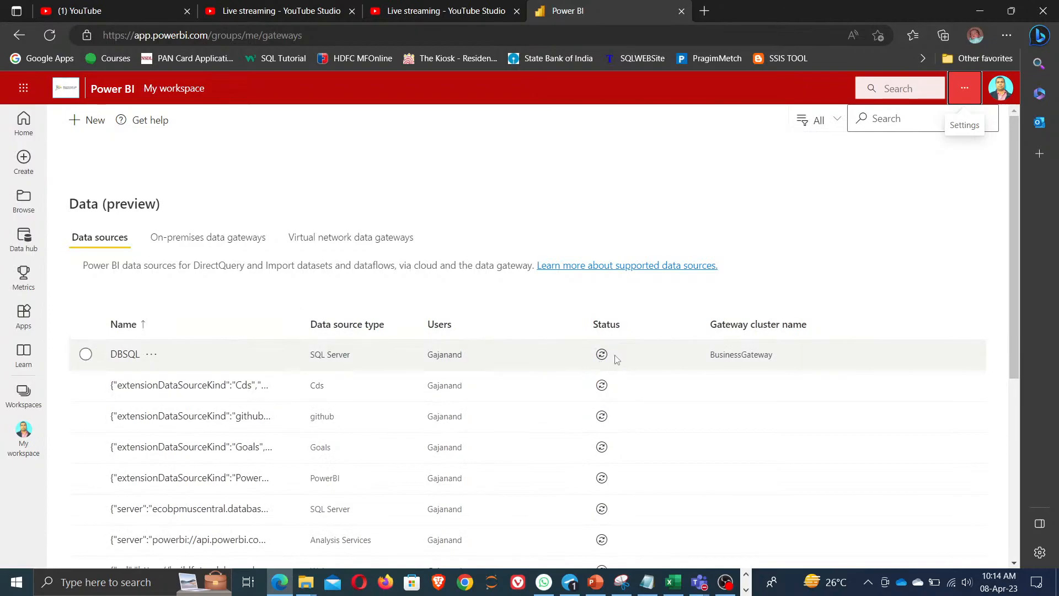
pyautogui.click(213, 238)
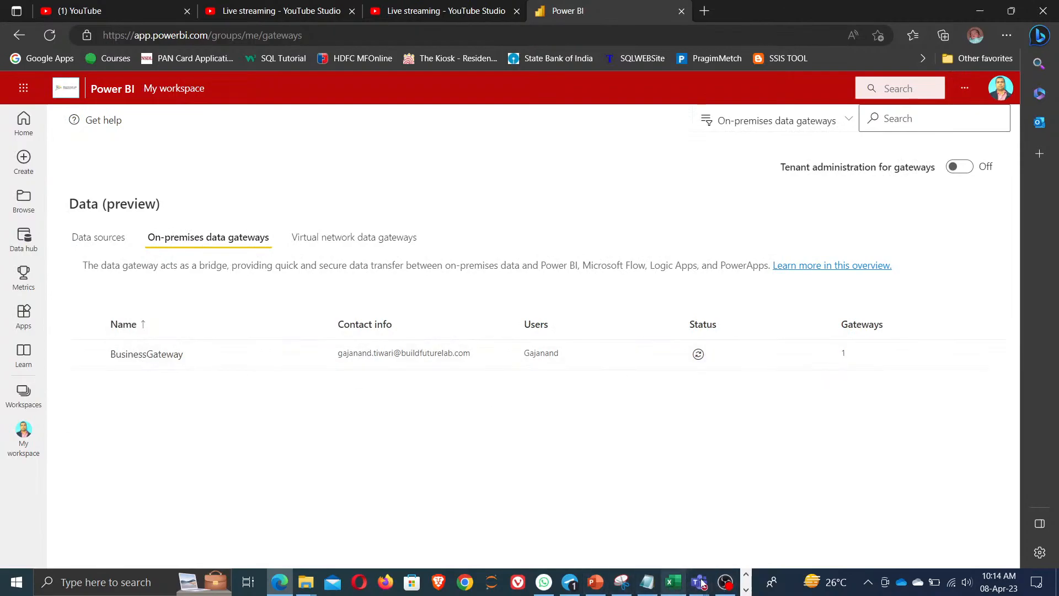
# Unpin Vivaldi, Brave and Mail from the taskbar.
pyautogui.click(746, 589)
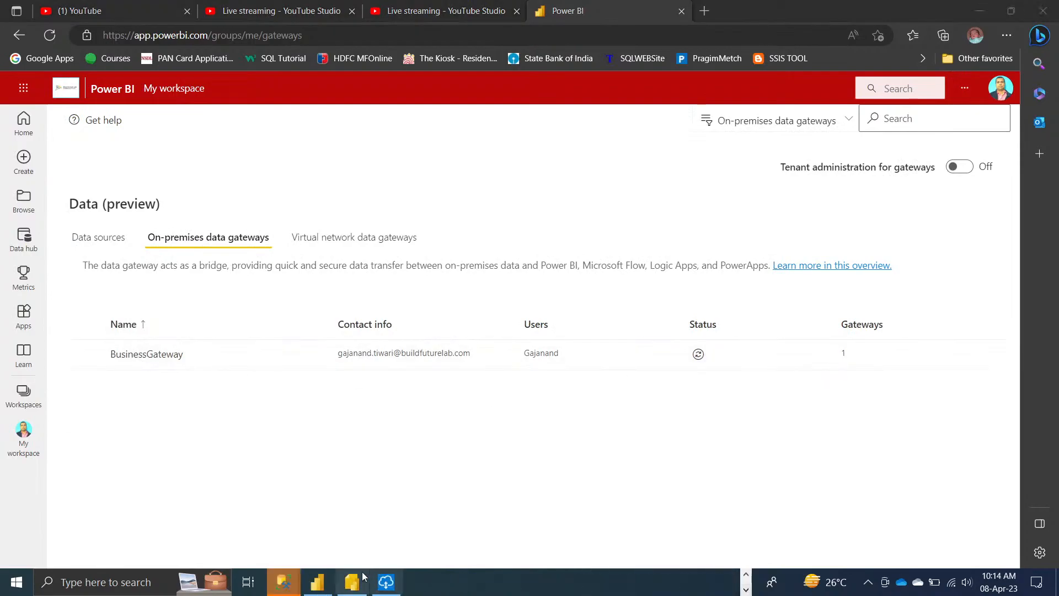
pyautogui.moveTo(345, 589)
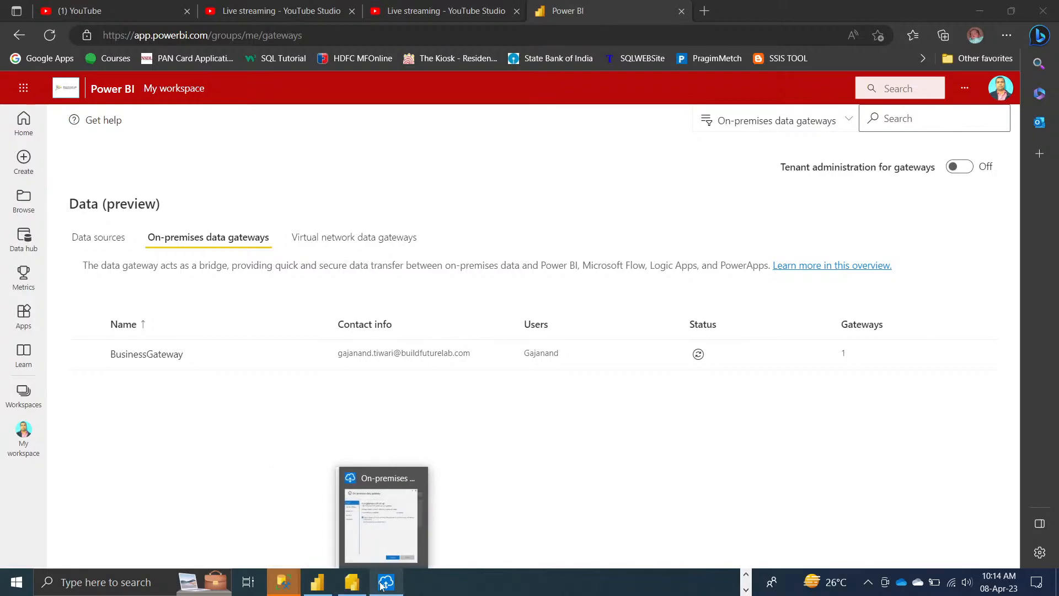
pyautogui.click(746, 575)
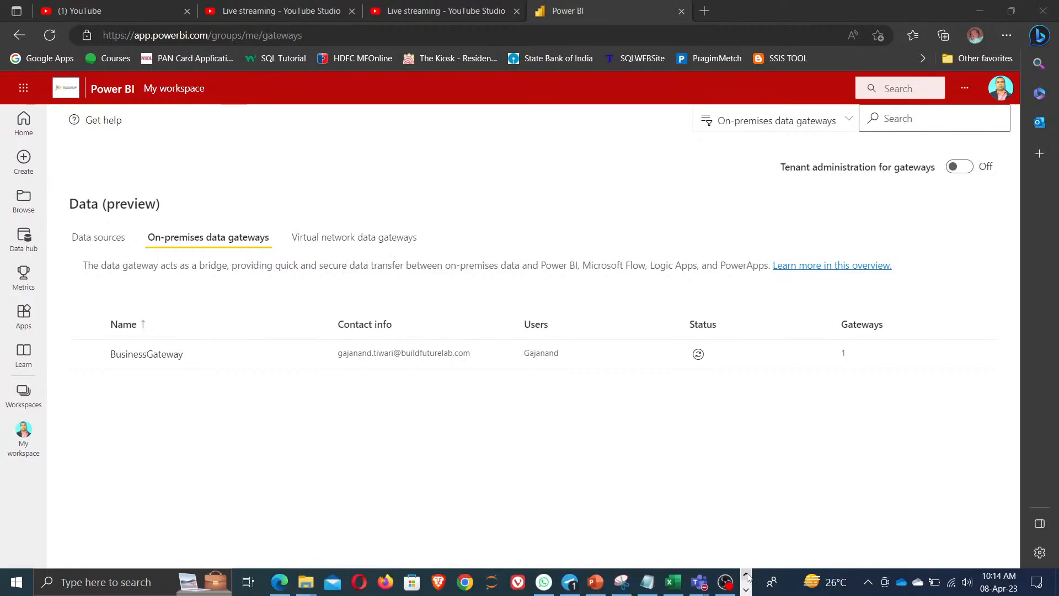
pyautogui.rightClick(517, 583)
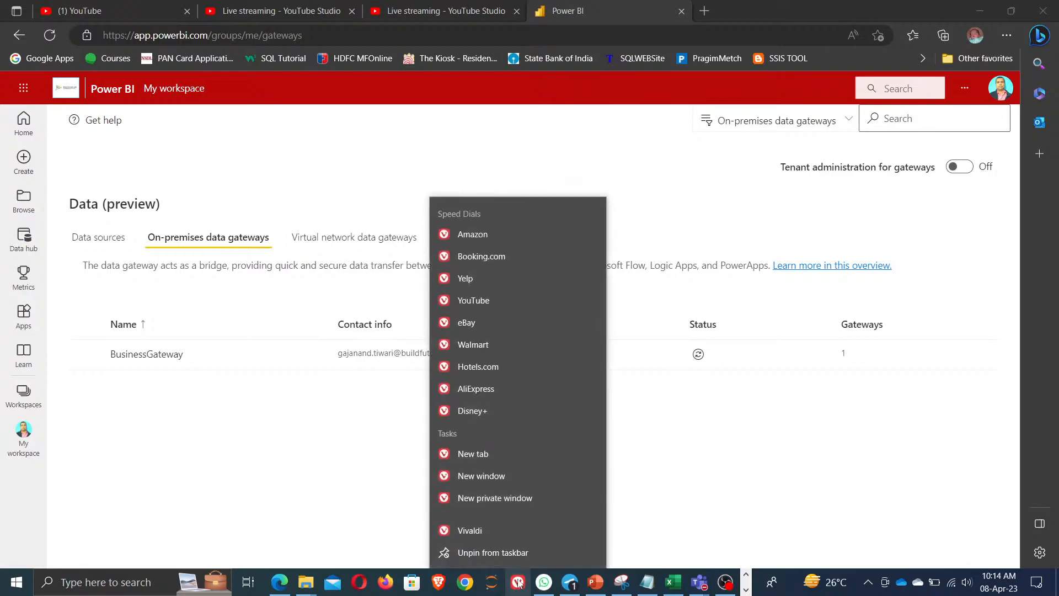
pyautogui.click(495, 556)
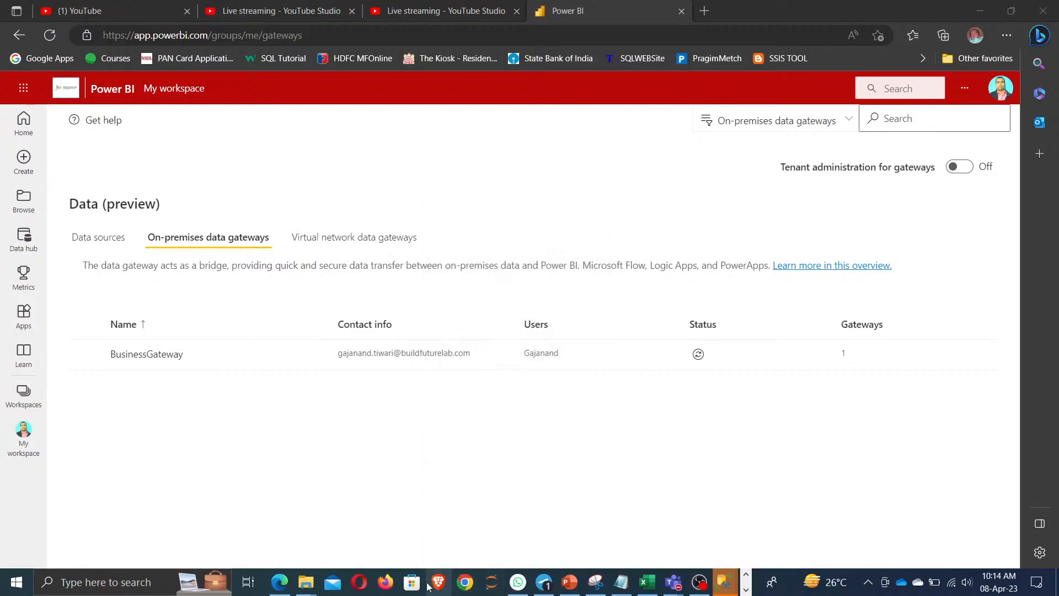
pyautogui.rightClick(442, 583)
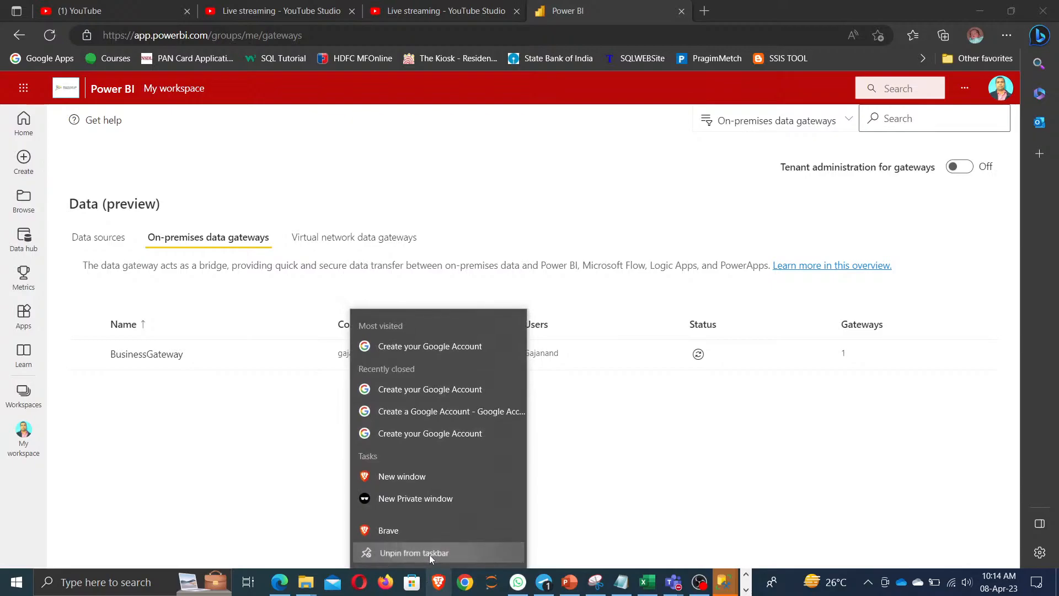
pyautogui.click(429, 554)
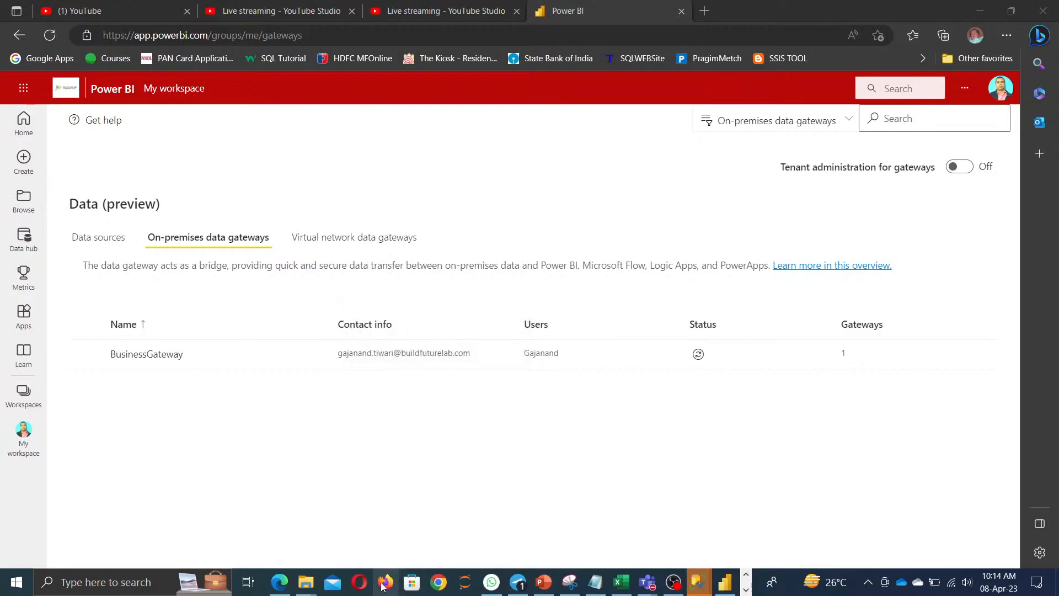
pyautogui.rightClick(329, 586)
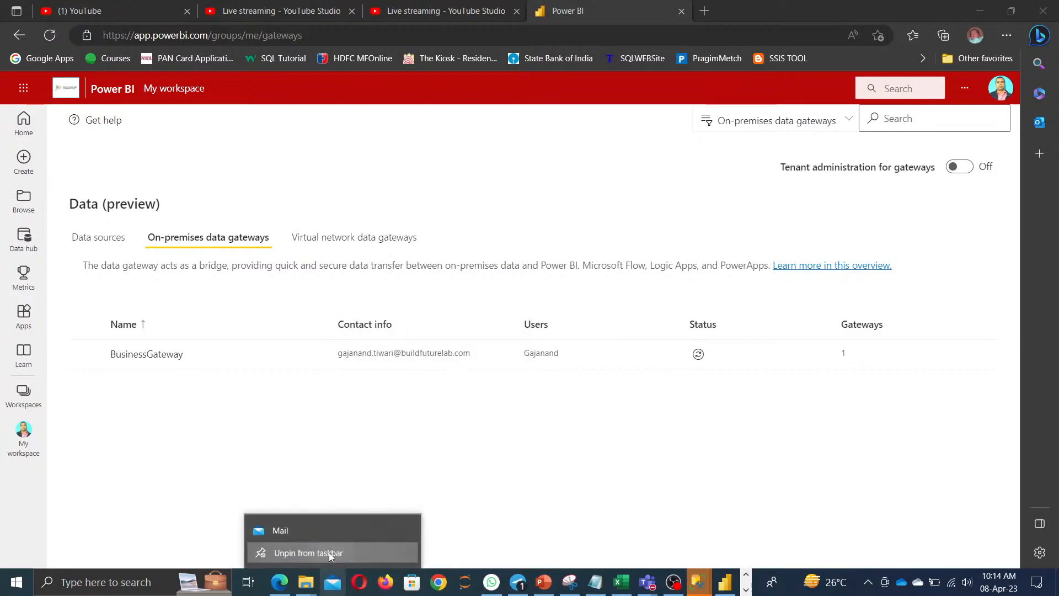
pyautogui.click(329, 551)
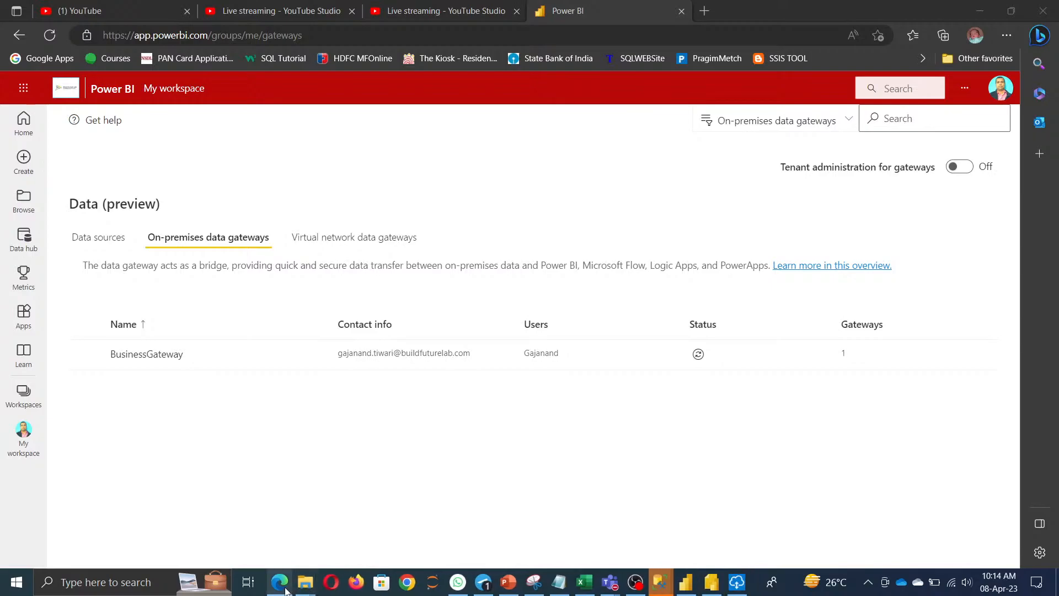
# Unpin Firefox, keep Microsoft Store pinned, and minimize the browser.
pyautogui.rightClick(358, 589)
pyautogui.click(345, 550)
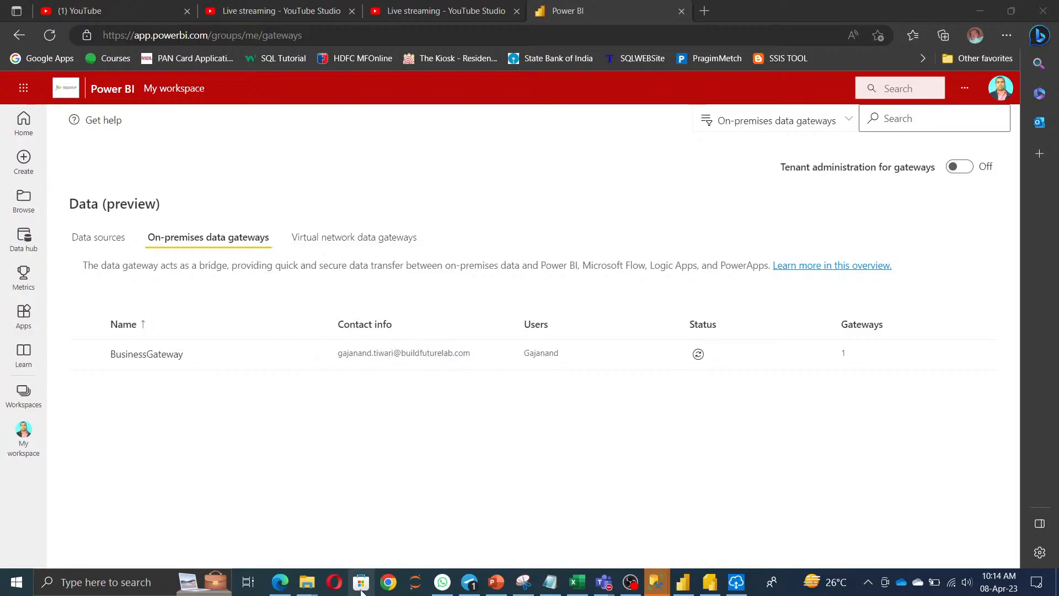
pyautogui.rightClick(361, 590)
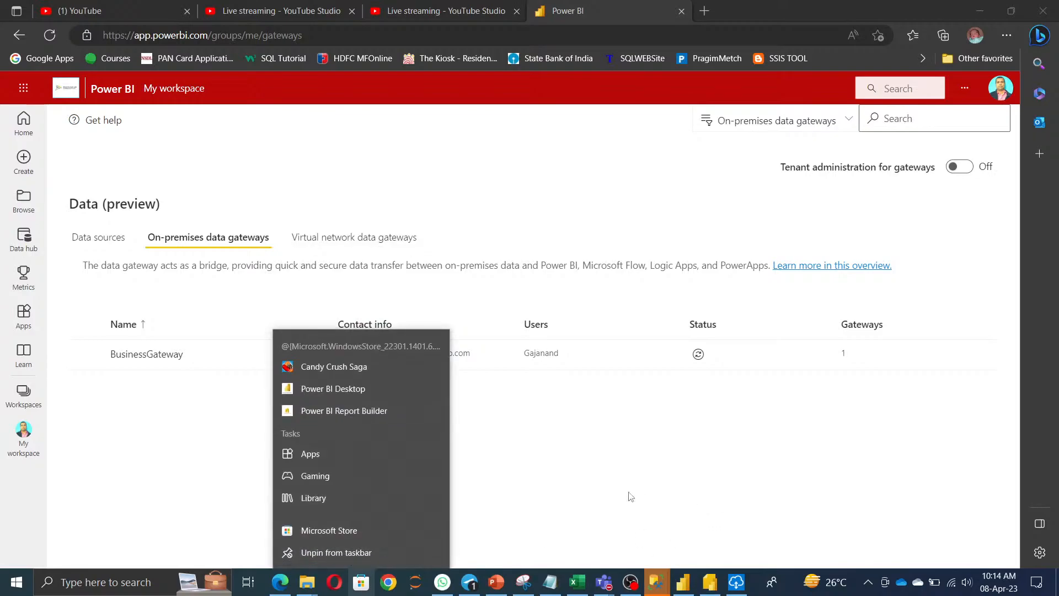
pyautogui.click(645, 501)
pyautogui.click(981, 13)
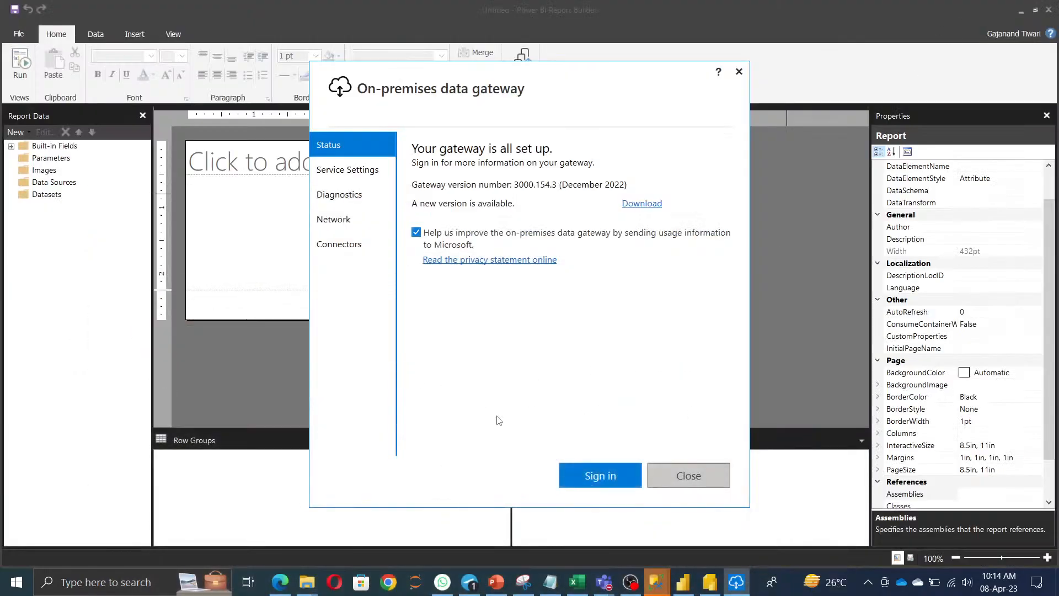
# Switch between Chrome, the Power BI gateways page and the gateway app window.
pyautogui.click(389, 582)
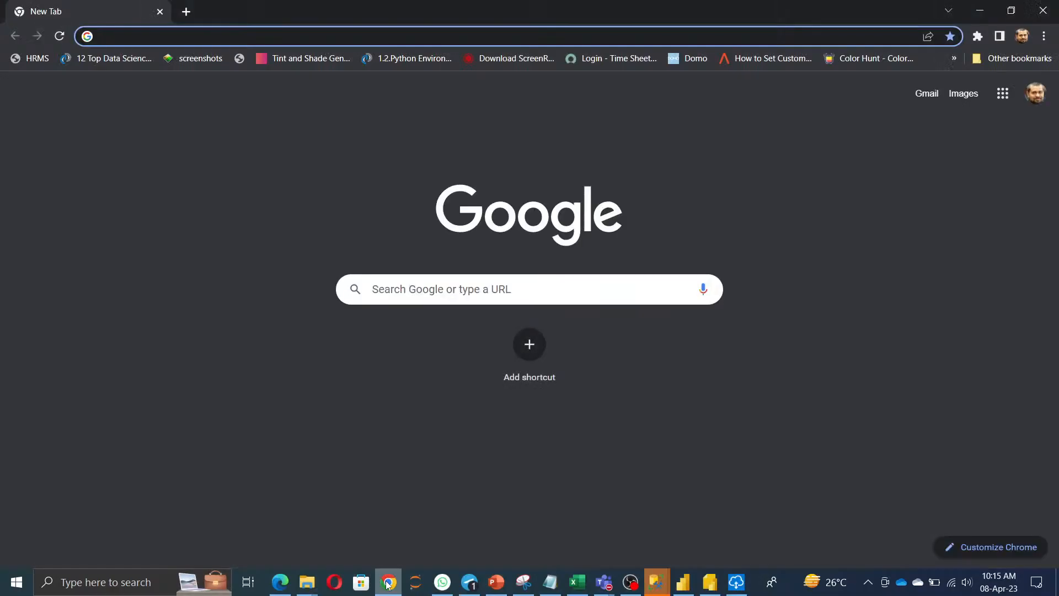
pyautogui.click(389, 582)
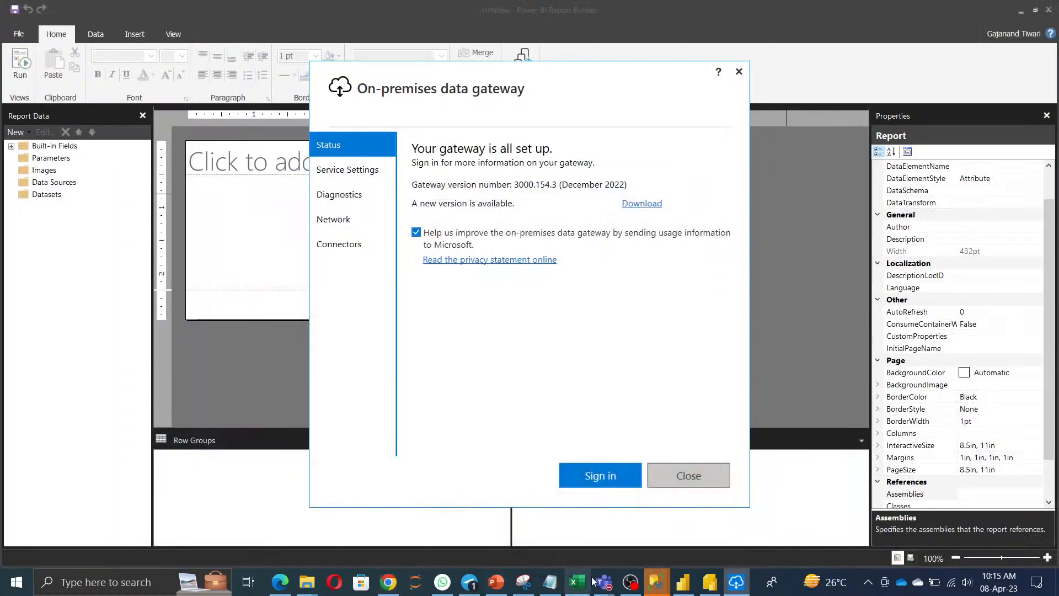
pyautogui.click(280, 582)
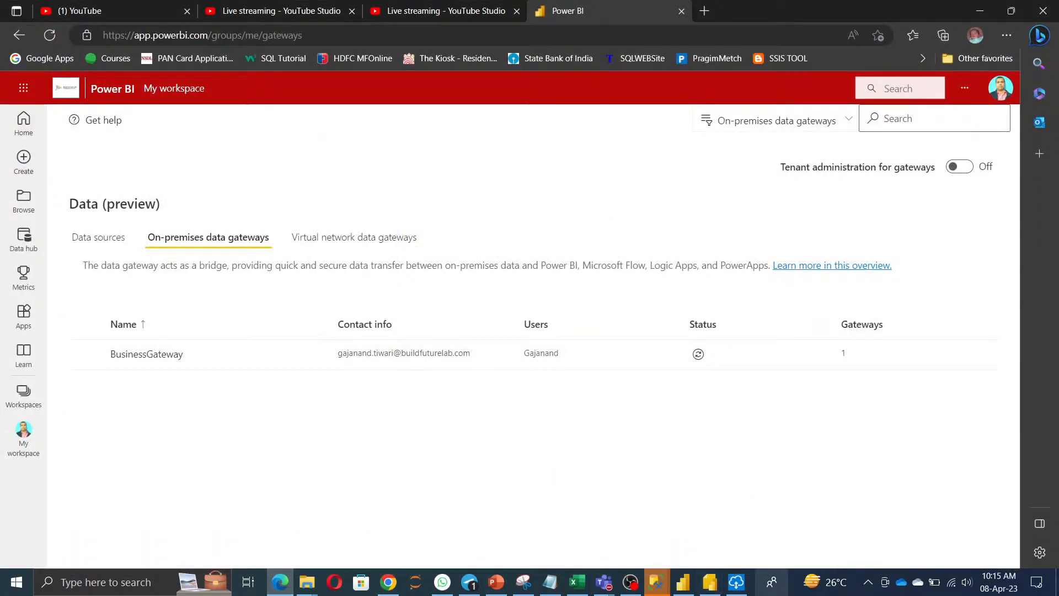
pyautogui.click(736, 583)
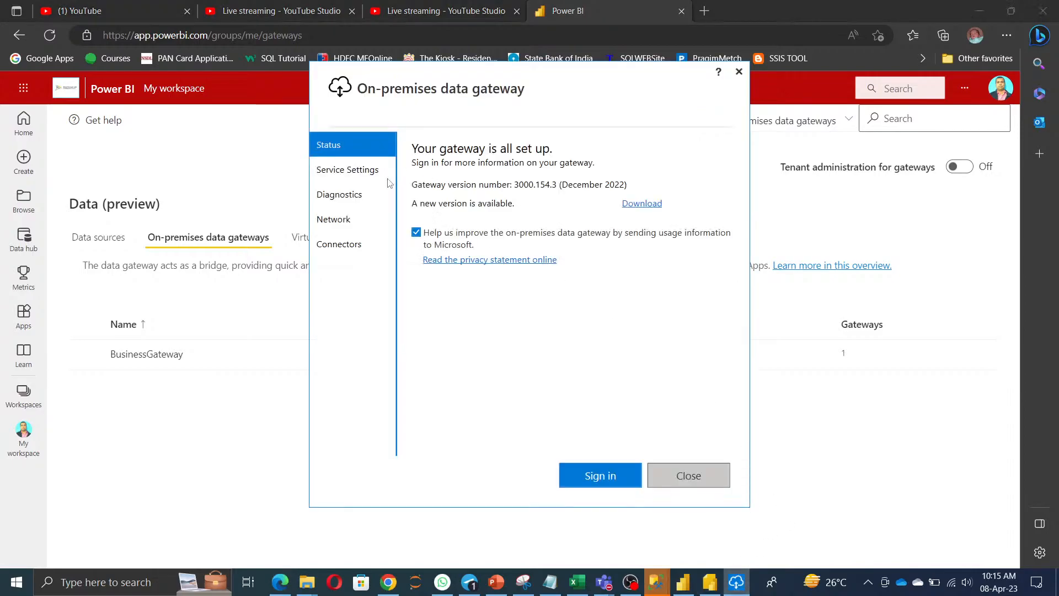
pyautogui.click(855, 437)
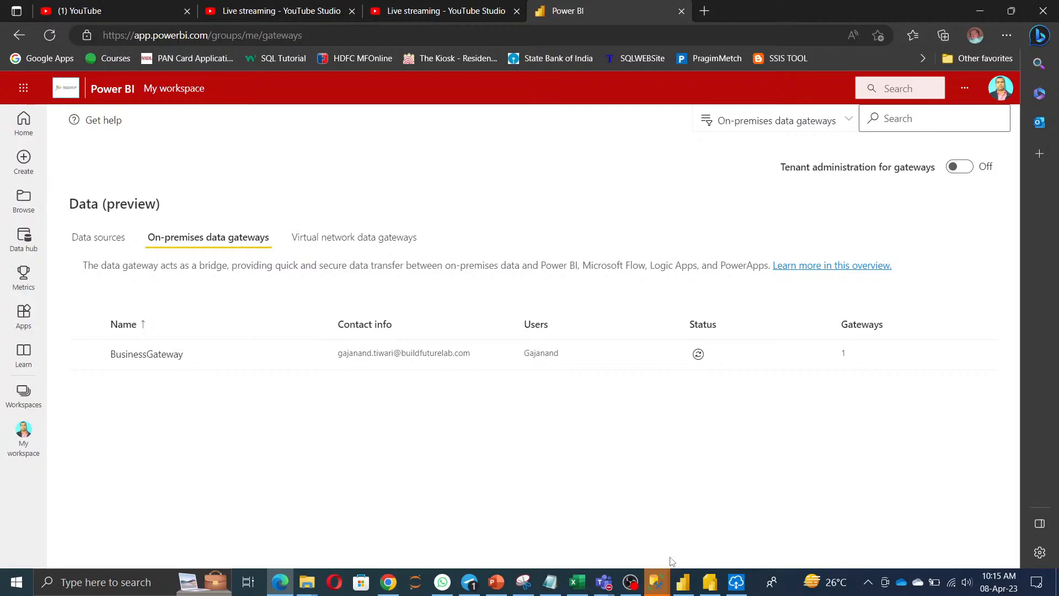
pyautogui.click(737, 583)
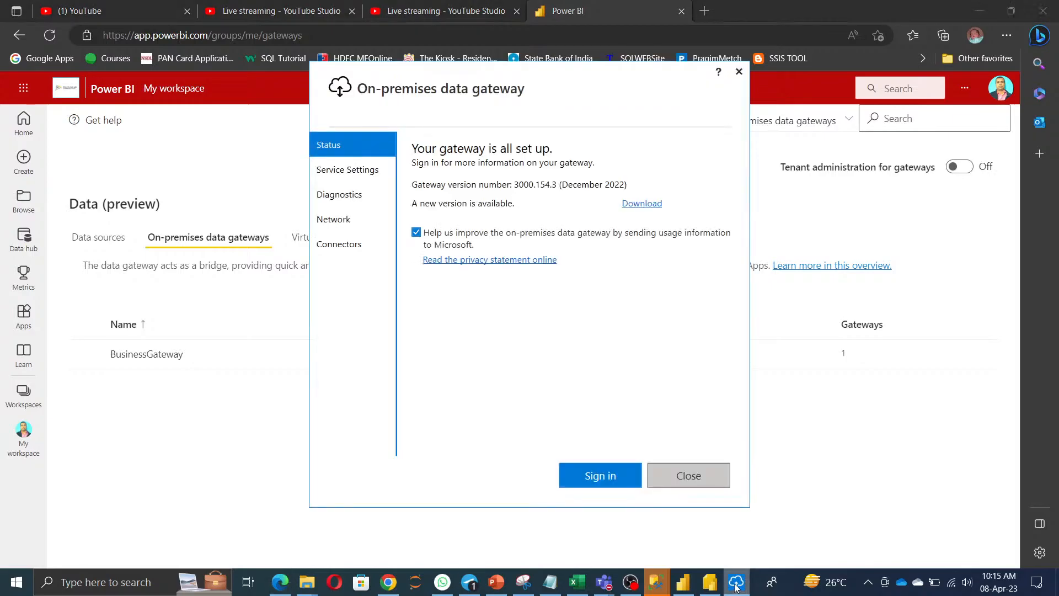
# Sign in to the gateway with the work account's e-mail so BusinessGateway comes online.
pyautogui.click(600, 476)
pyautogui.click(444, 178)
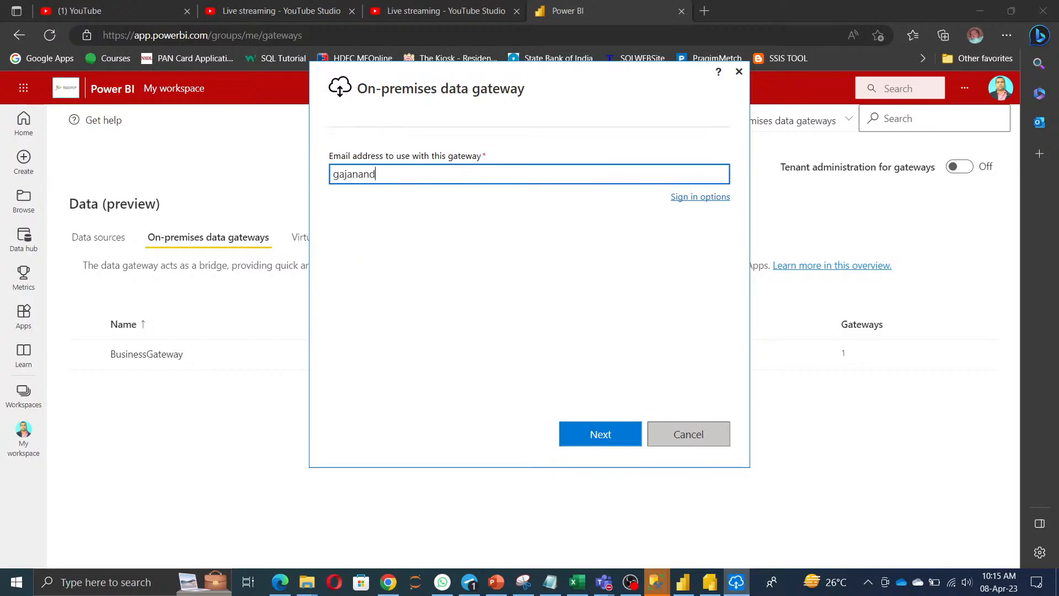
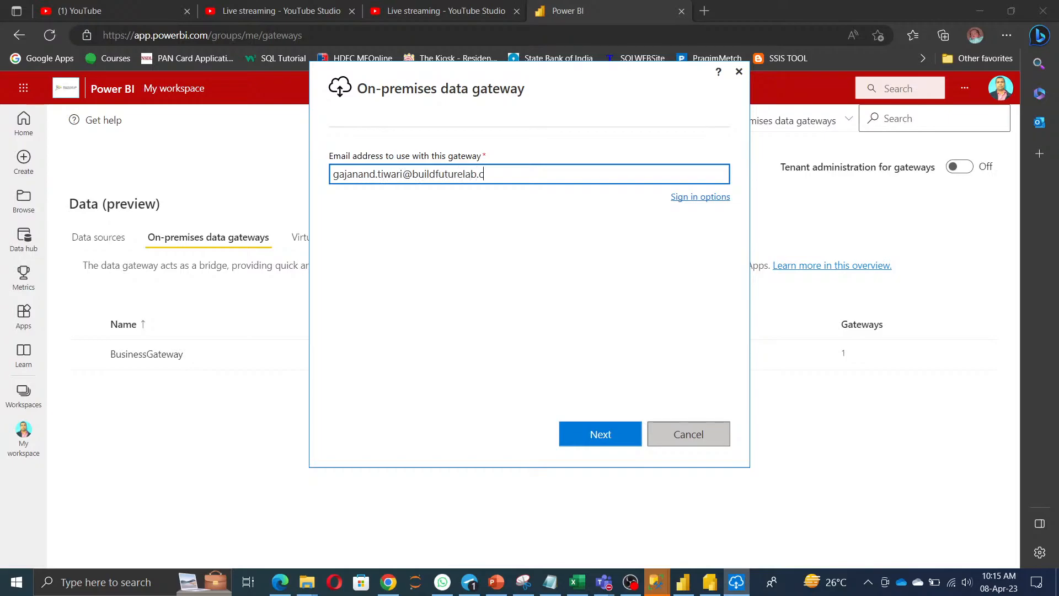
pyautogui.click(600, 434)
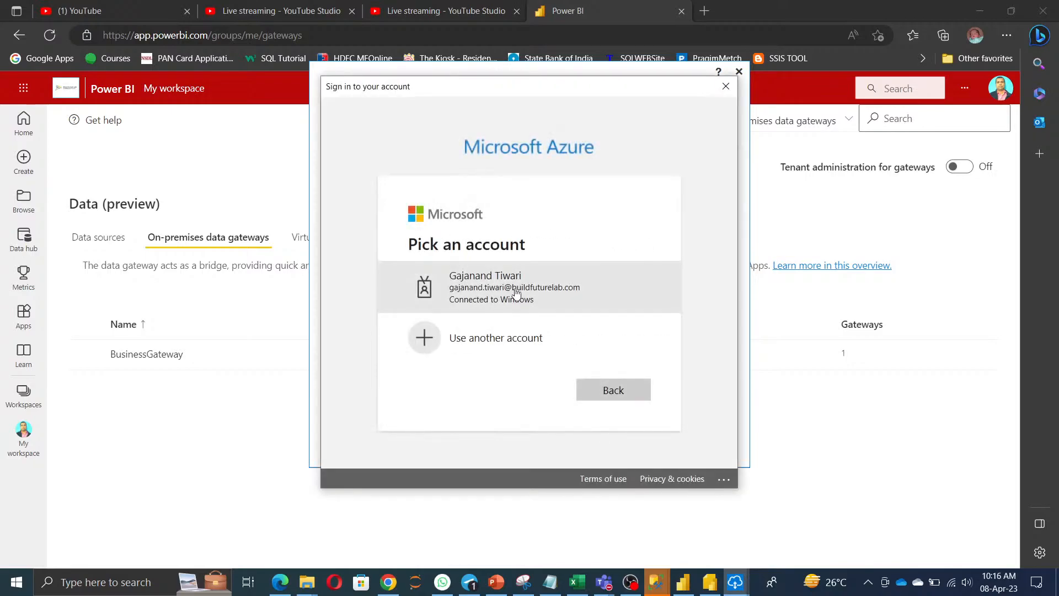
pyautogui.click(515, 287)
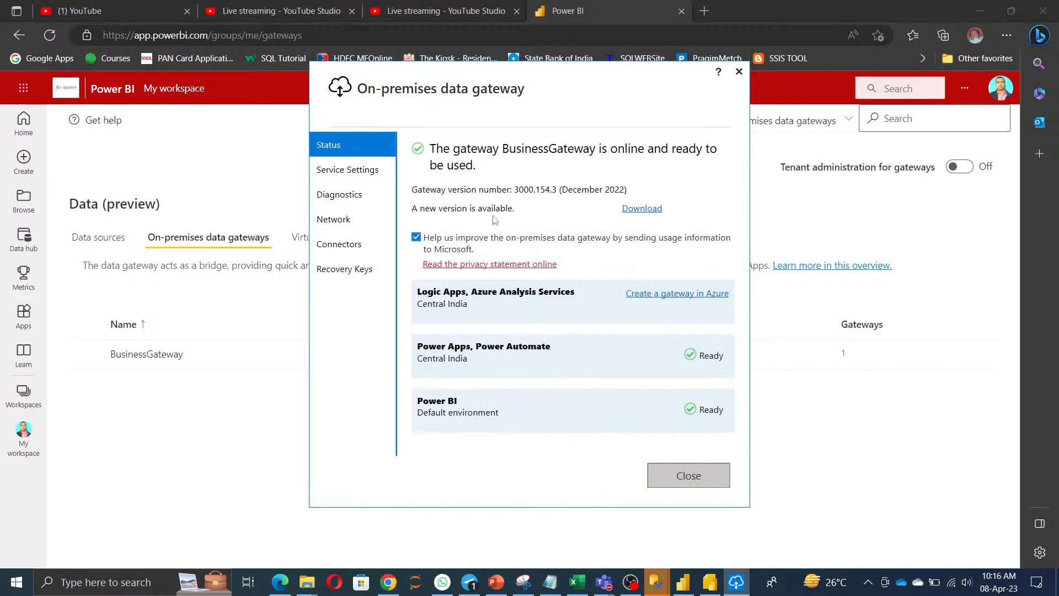
# Restart the gateway service from Service Settings, then close the gateway window.
pyautogui.click(347, 171)
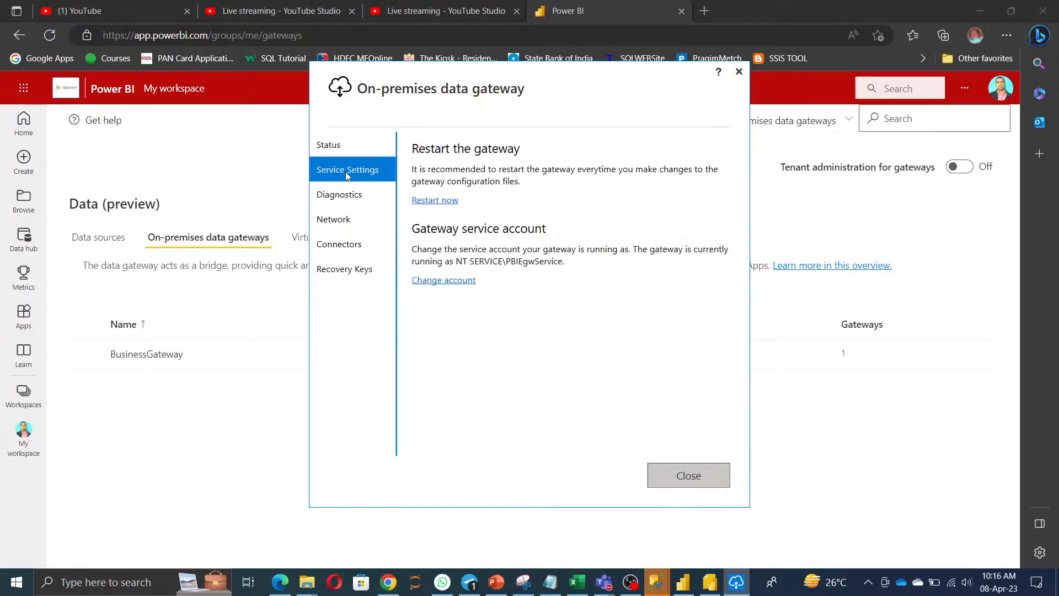
pyautogui.click(428, 202)
pyautogui.click(518, 311)
pyautogui.click(331, 147)
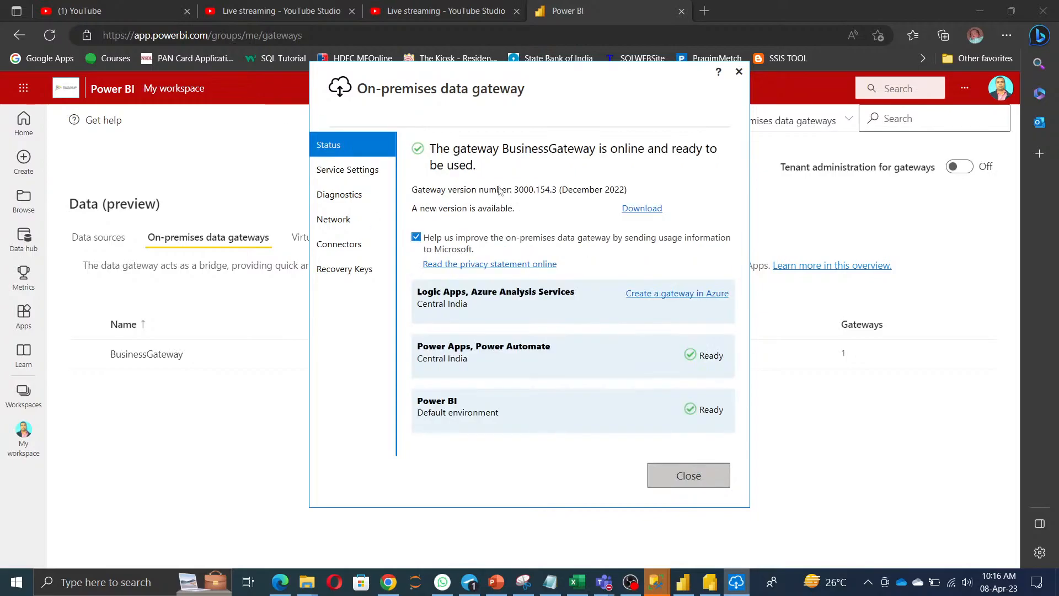
pyautogui.click(688, 475)
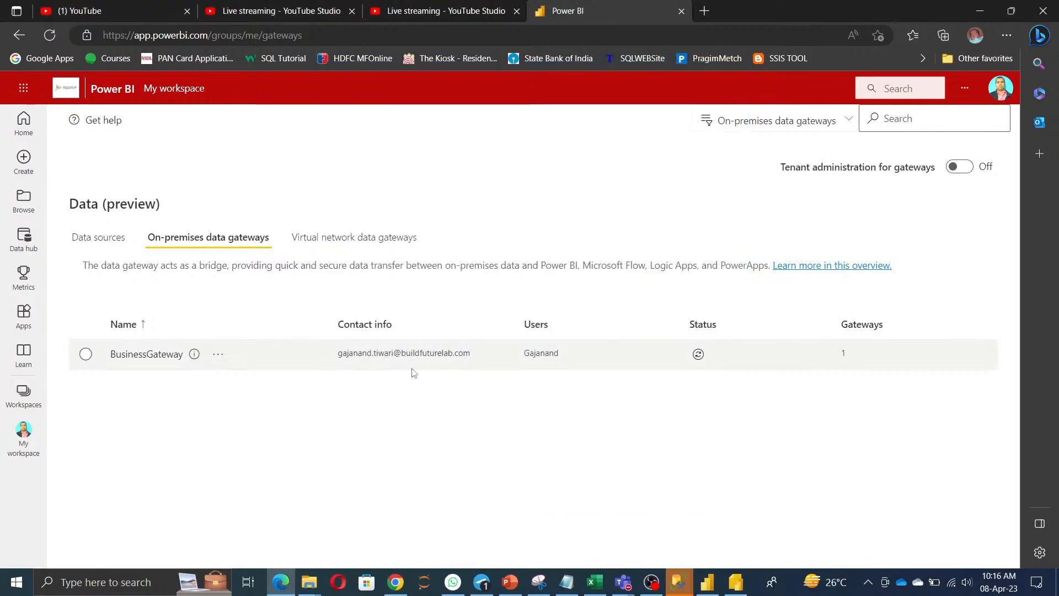
# Refresh BusinessGateway's status until it shows Online, then minimize the browser.
pyautogui.click(699, 356)
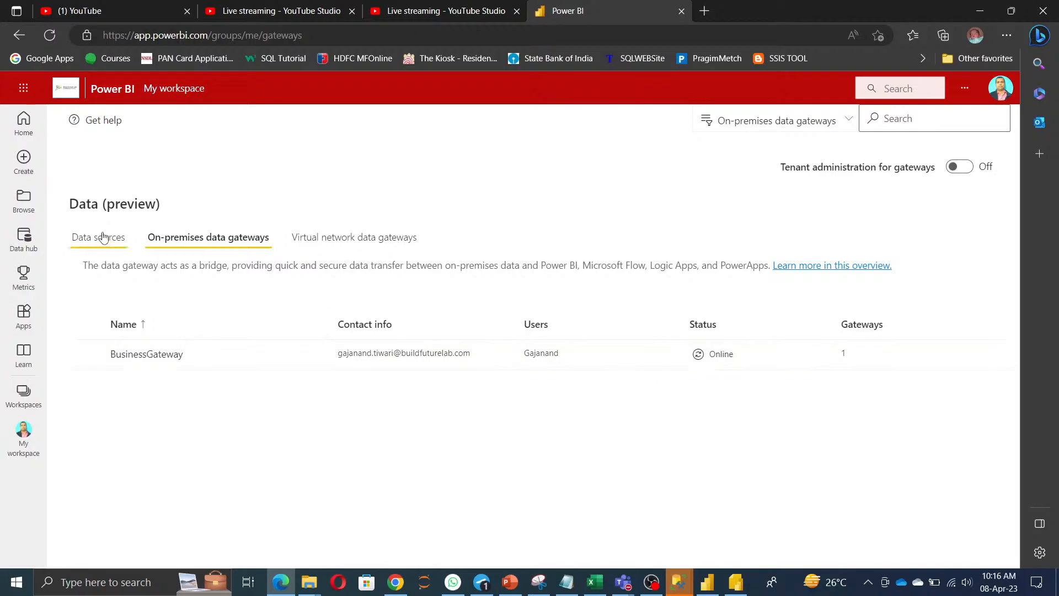
pyautogui.click(980, 11)
# Minimize Report Builder and launch Microsoft Store from the taskbar.
pyautogui.click(1021, 11)
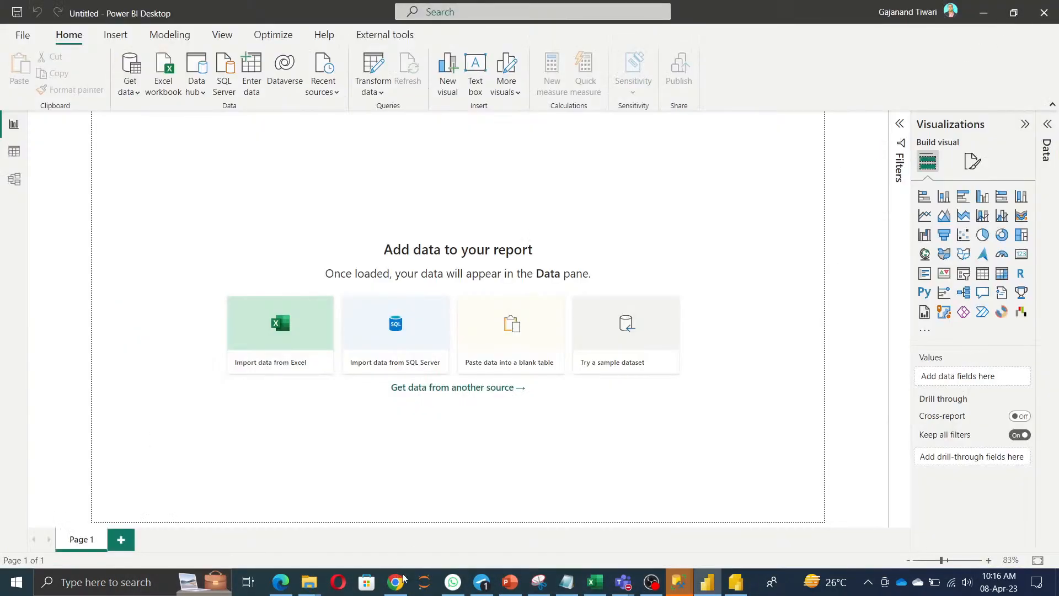
pyautogui.click(367, 586)
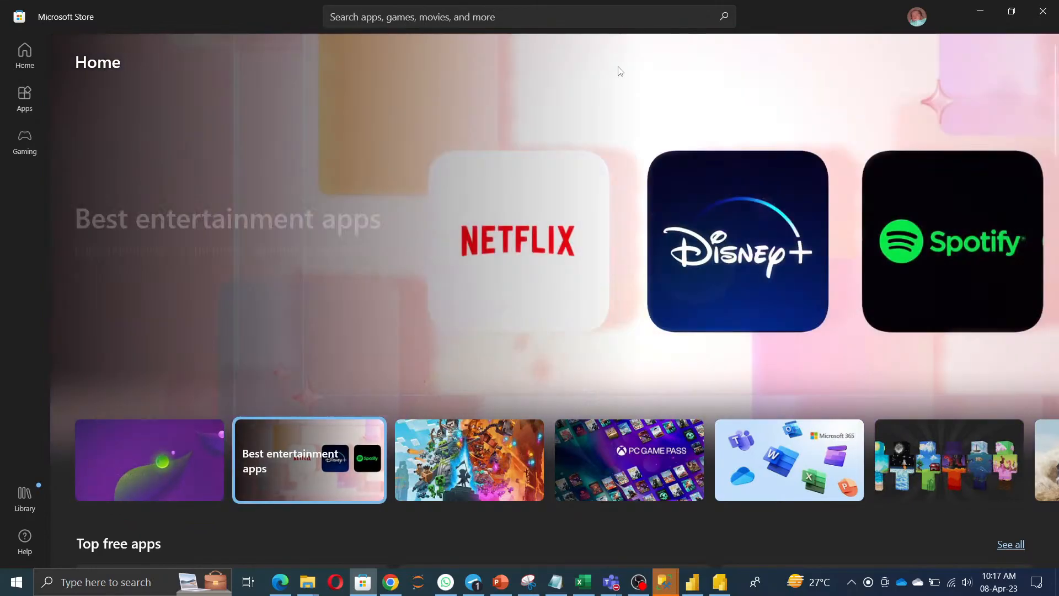
# Search the Store for 'power bi desktop' and open the Power BI Desktop app listing.
pyautogui.click(452, 19)
pyautogui.write('power bi ')
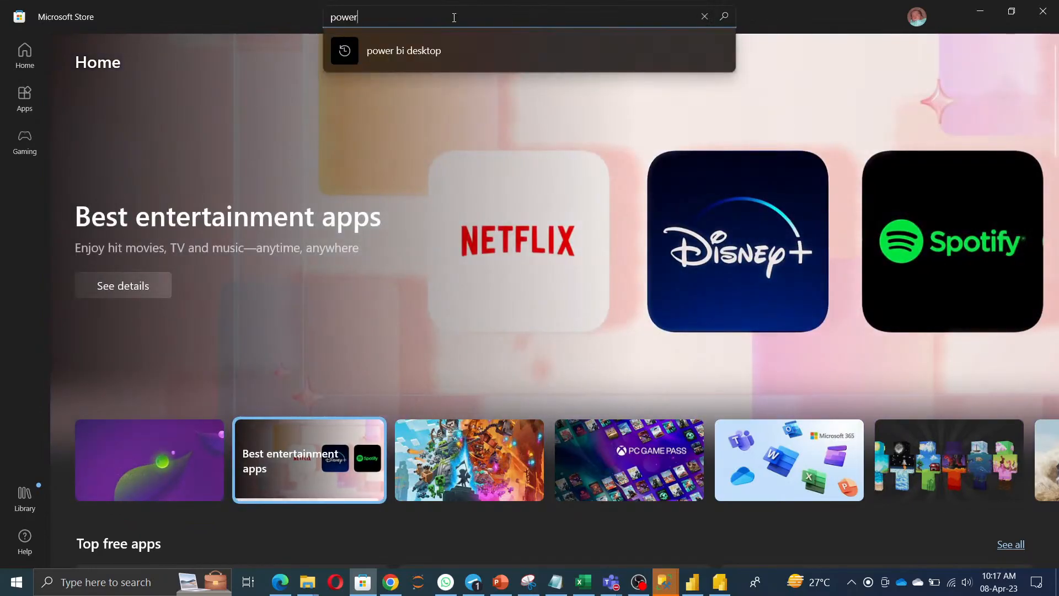
pyautogui.write('desktop')
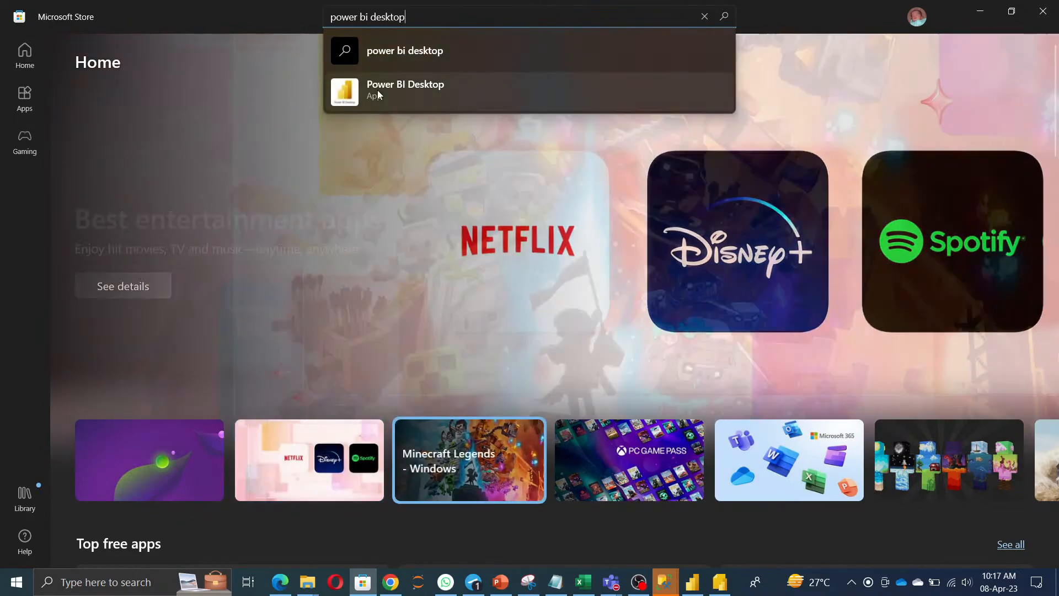
pyautogui.click(378, 90)
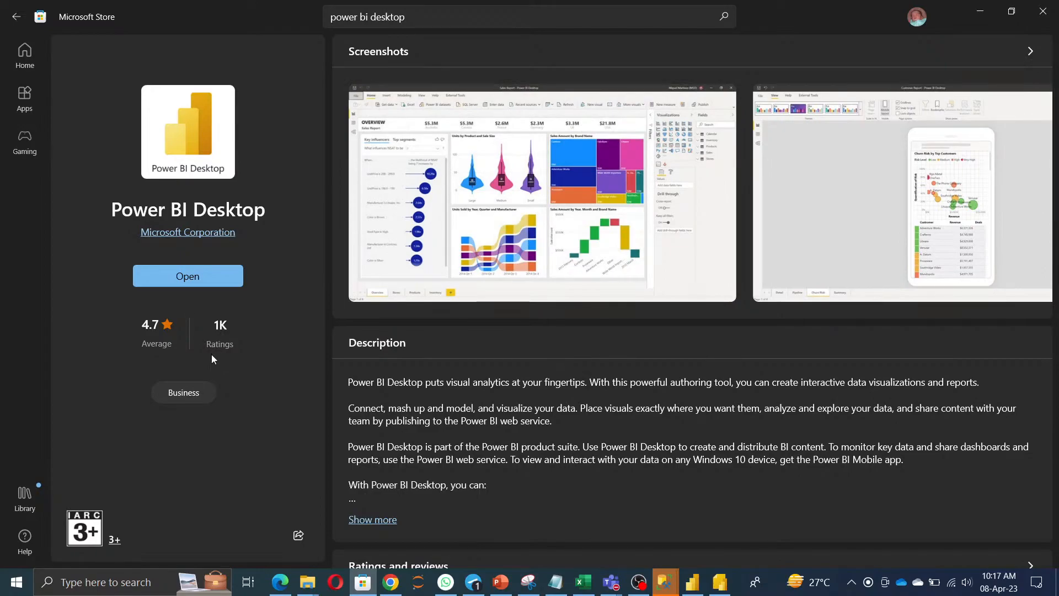
pyautogui.click(107, 585)
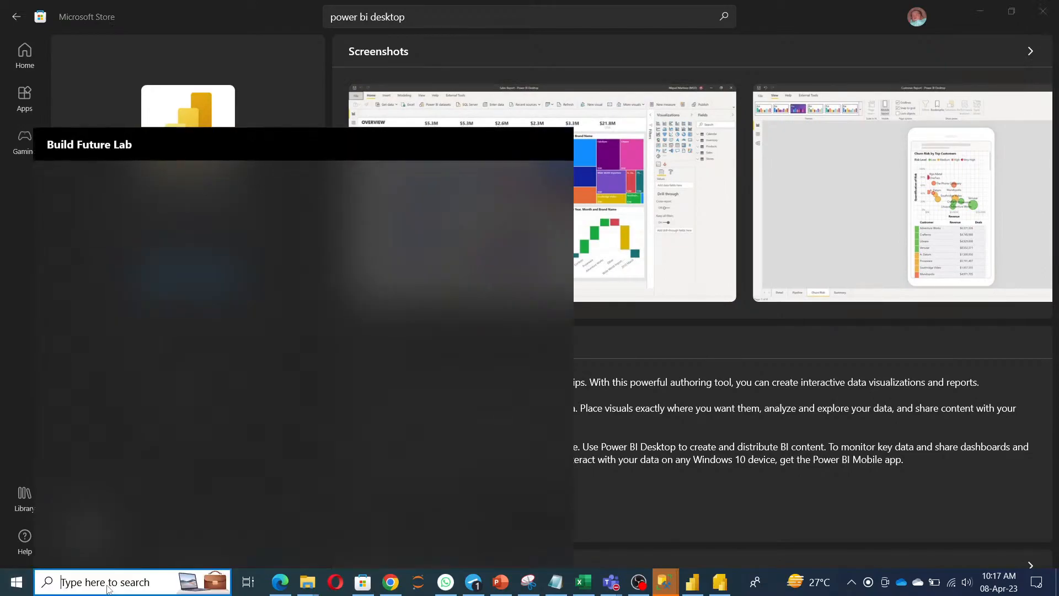
pyautogui.write('power')
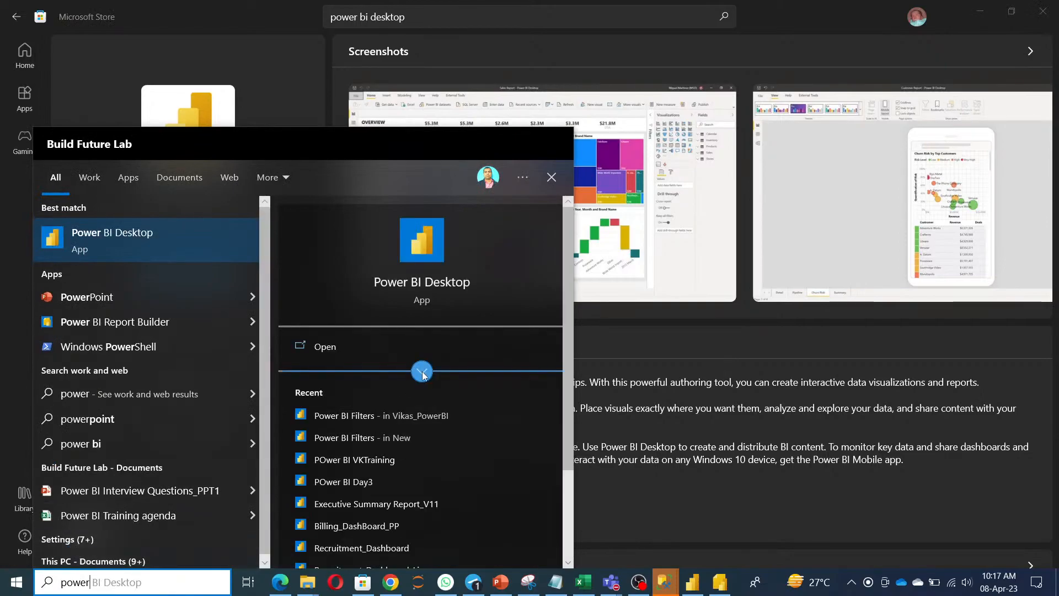
pyautogui.click(422, 372)
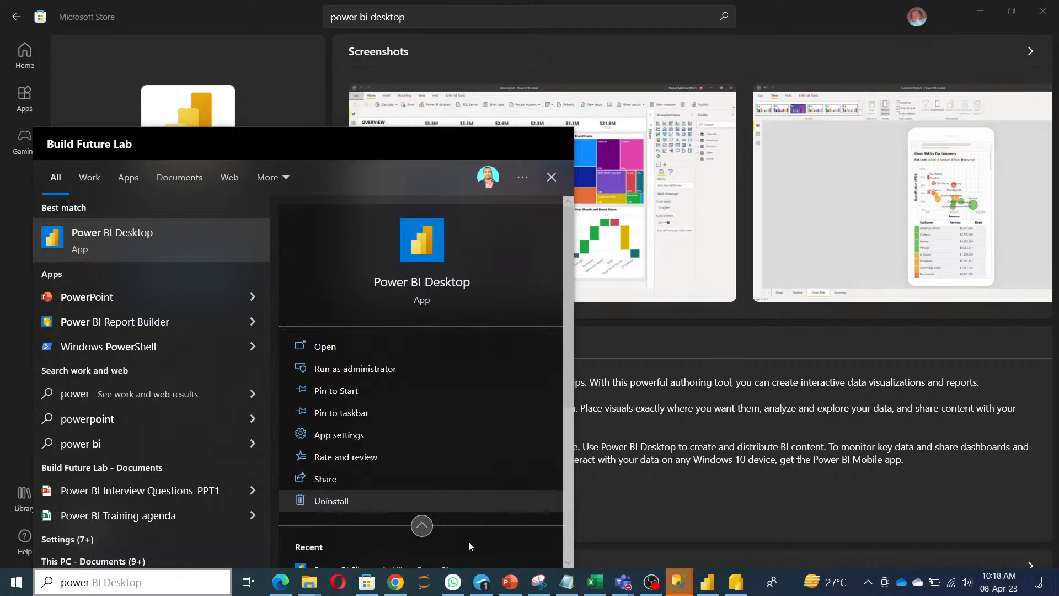
pyautogui.click(758, 509)
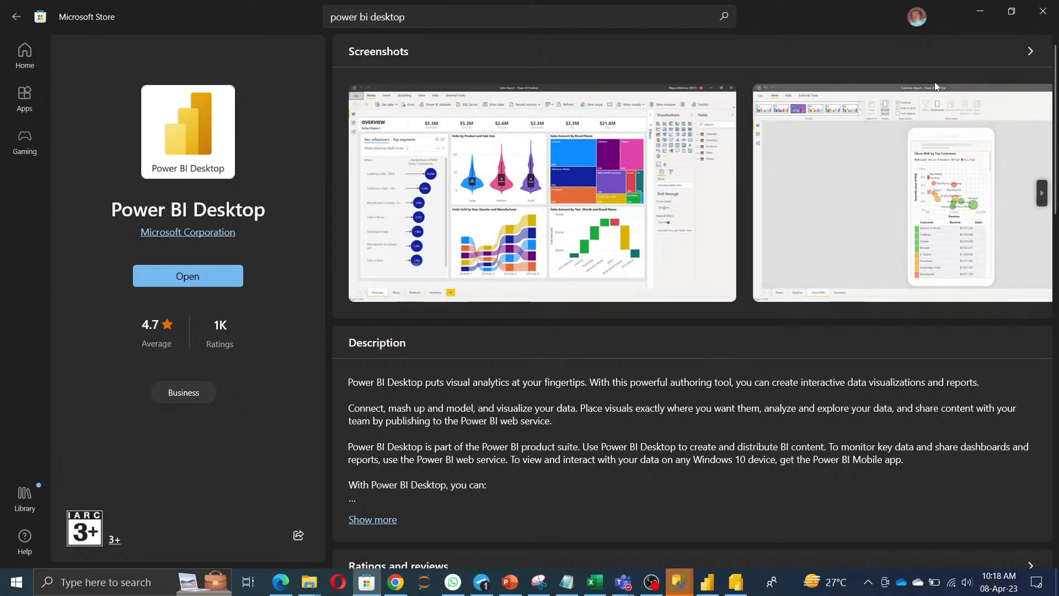
# Search the Store for 'power bi report' and open the Power BI Report Builder listing.
pyautogui.click(446, 18)
pyautogui.hotkey('ctrl', 'a')
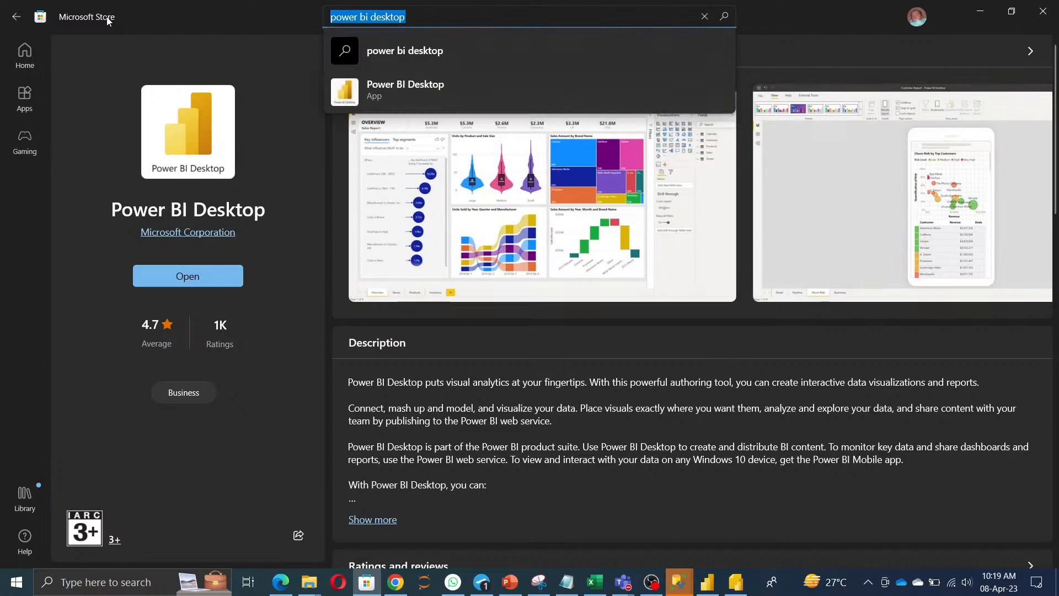
pyautogui.write('power bi report')
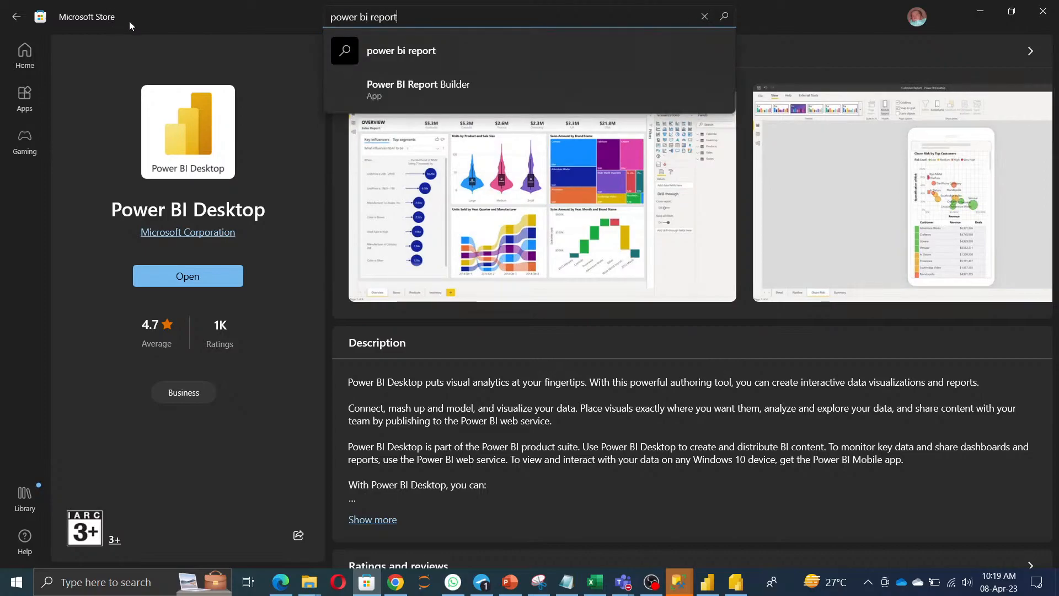
pyautogui.click(425, 88)
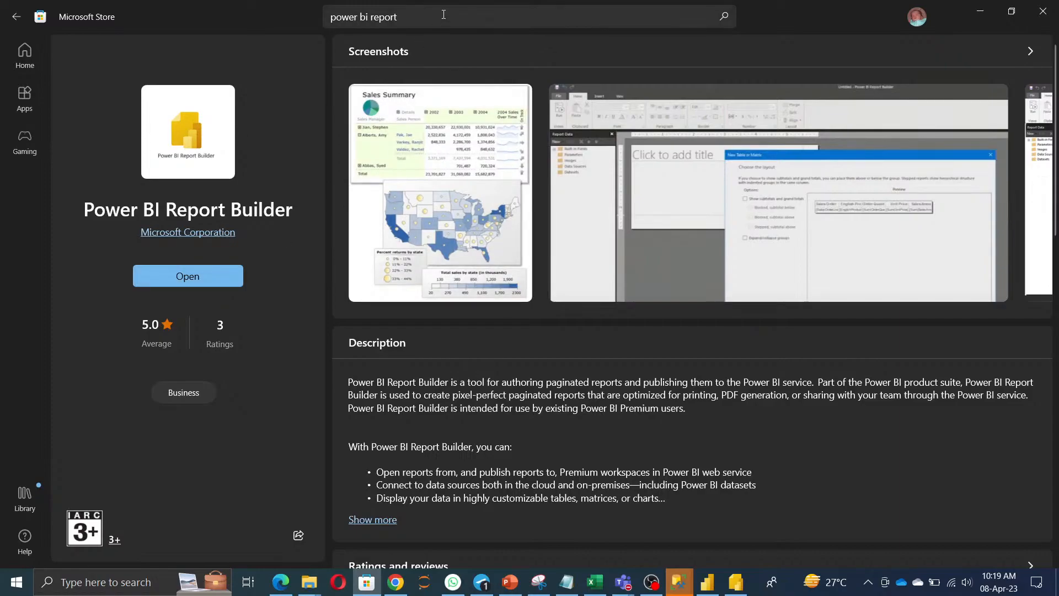
# Type 'data gate' into the Store search box, then erase it again.
pyautogui.click(386, 17)
pyautogui.press('BackSpace')
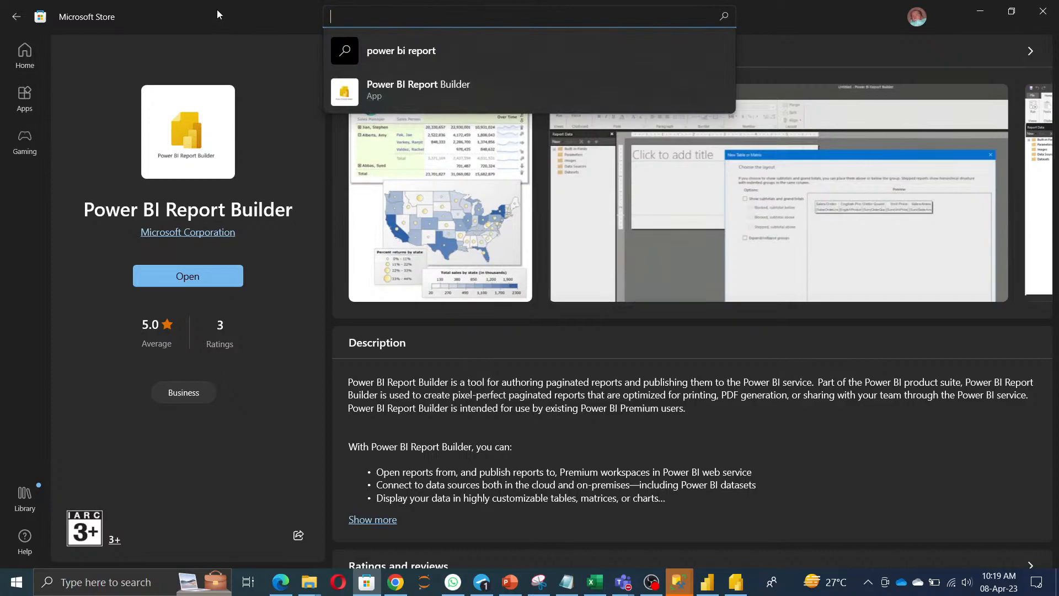
pyautogui.write('data')
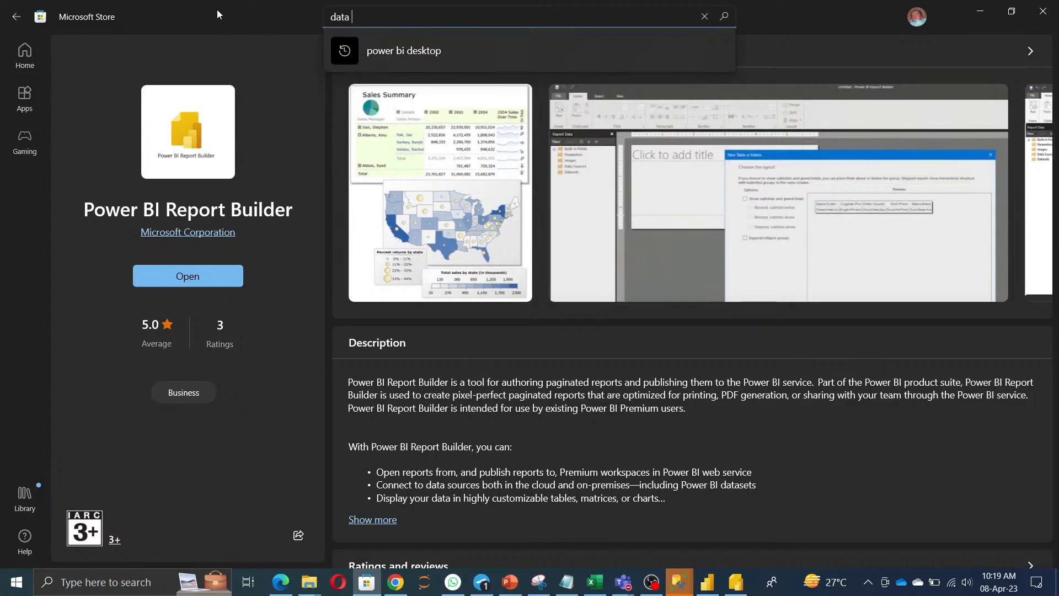
pyautogui.write(' gate')
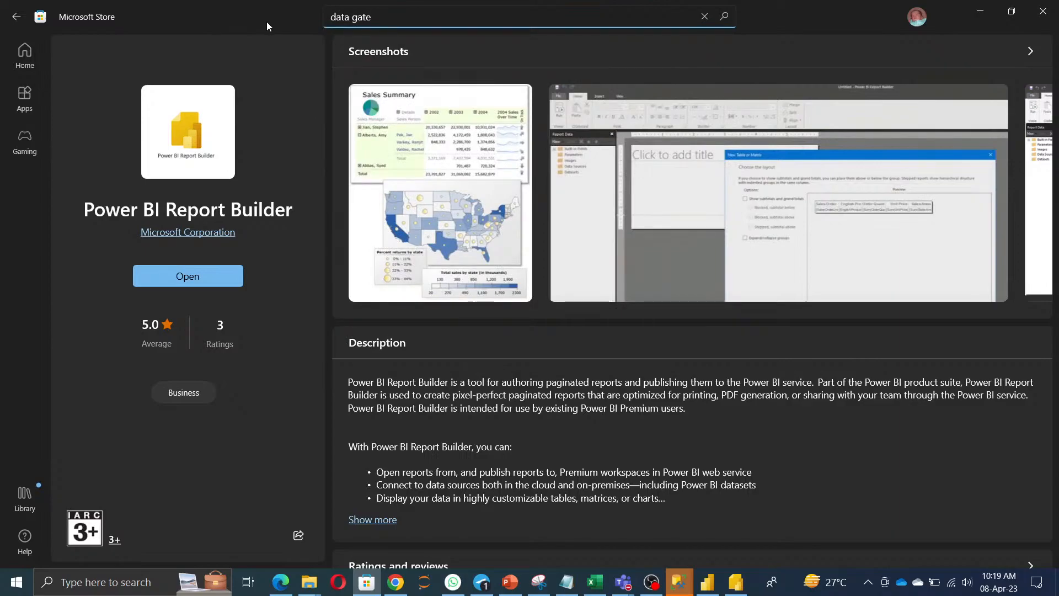
pyautogui.press('BackSpace')
pyautogui.press('BackSpace')
pyautogui.press('BackSpace')
pyautogui.press('BackSpace')
pyautogui.press('BackSpace')
pyautogui.press('BackSpace')
pyautogui.press('BackSpace')
pyautogui.press('BackSpace')
pyautogui.press('BackSpace')
# Close the Store and load app.powerbi.com in Chrome, reaching Power BI's recent items.
pyautogui.click(1041, 19)
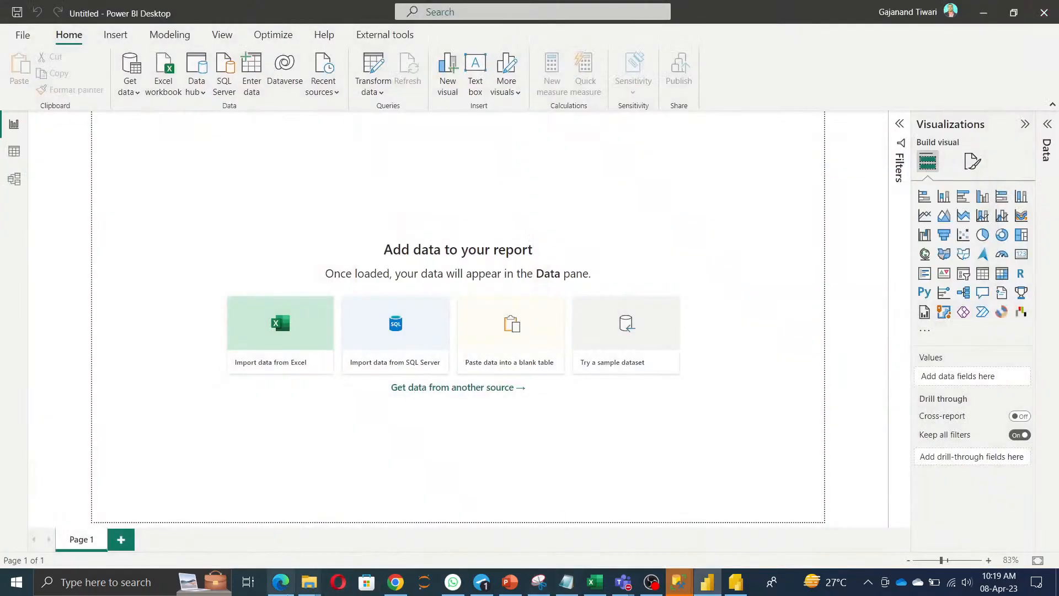
pyautogui.click(291, 586)
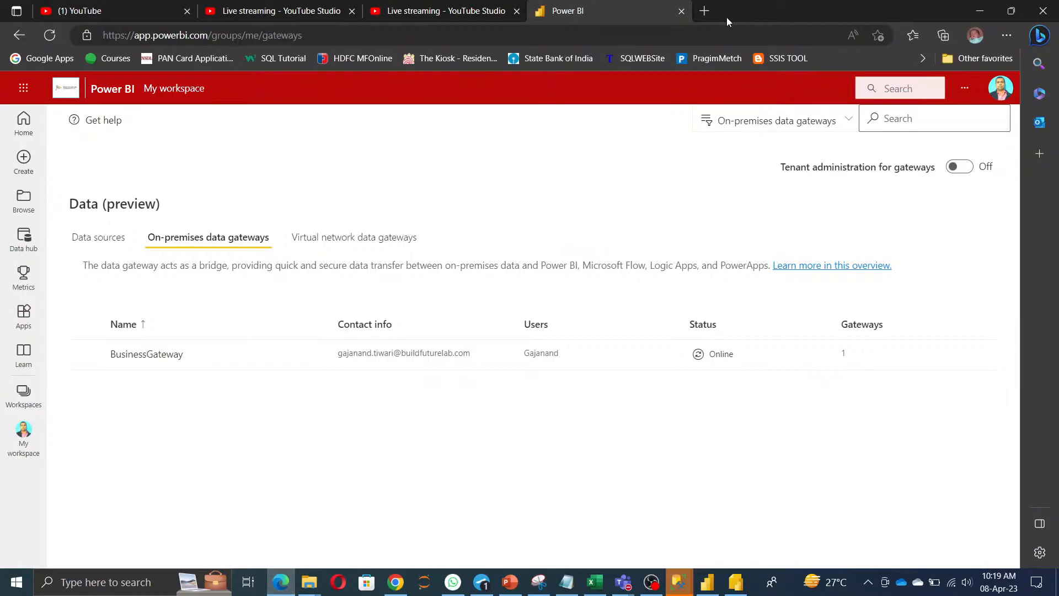
pyautogui.click(396, 582)
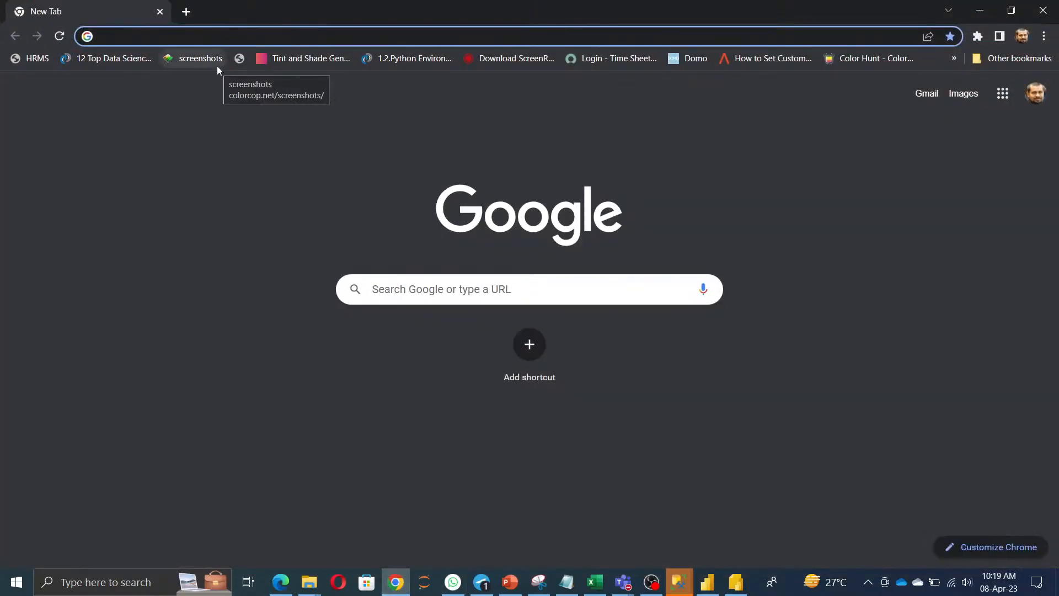
pyautogui.write('app.powerbi.com')
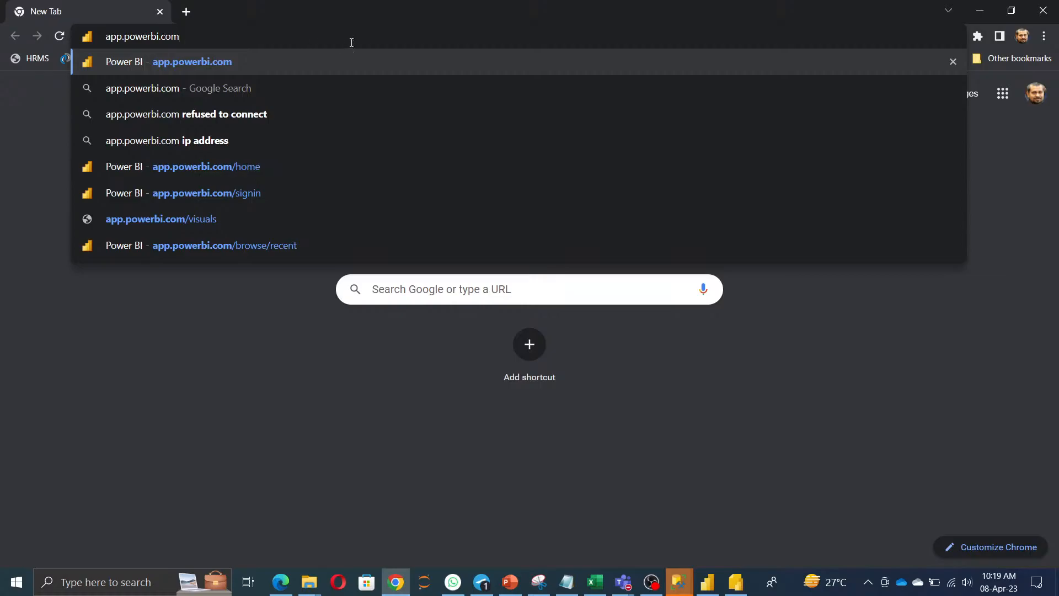
pyautogui.click(195, 248)
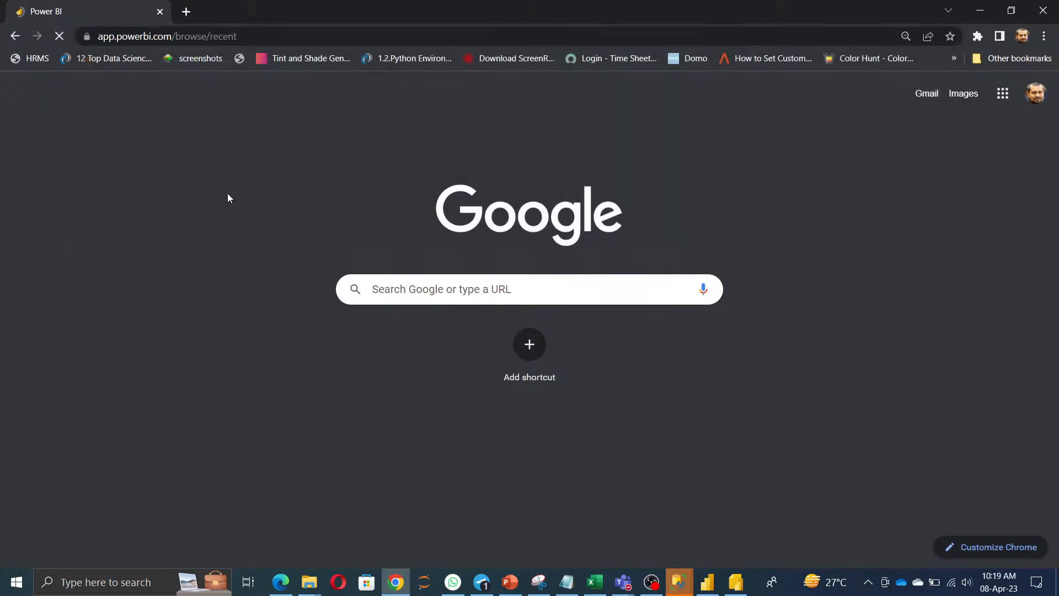
pyautogui.click(320, 36)
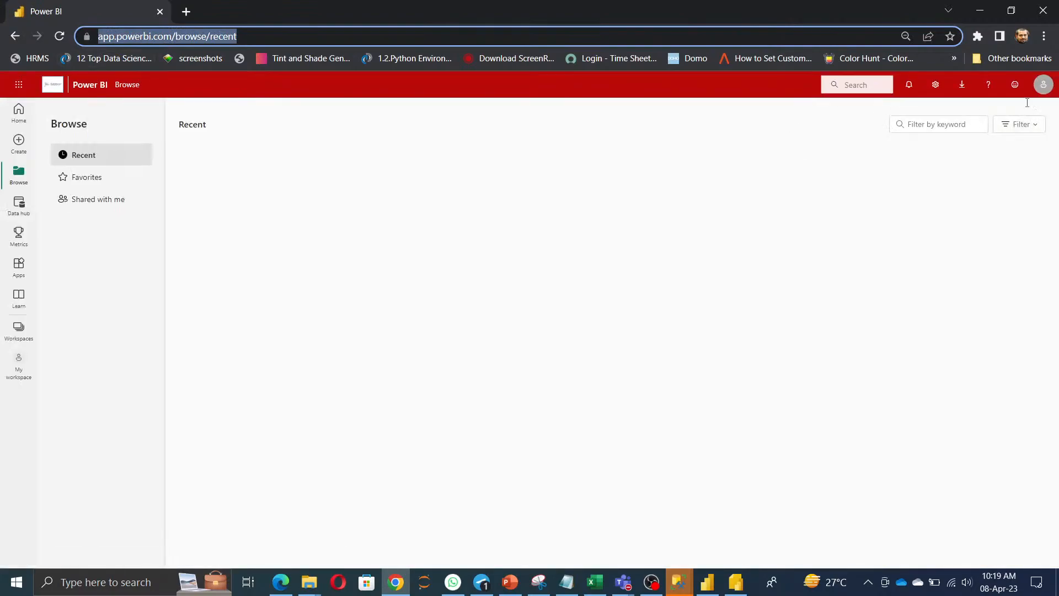
# Sign out of the Power BI account from the account details panel.
pyautogui.click(1043, 85)
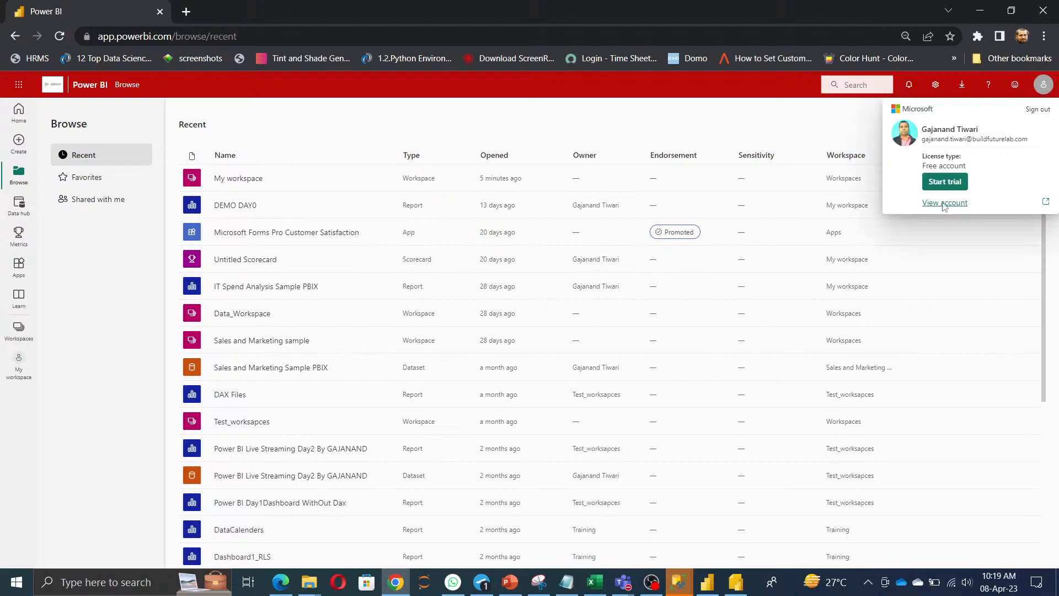
pyautogui.click(1037, 109)
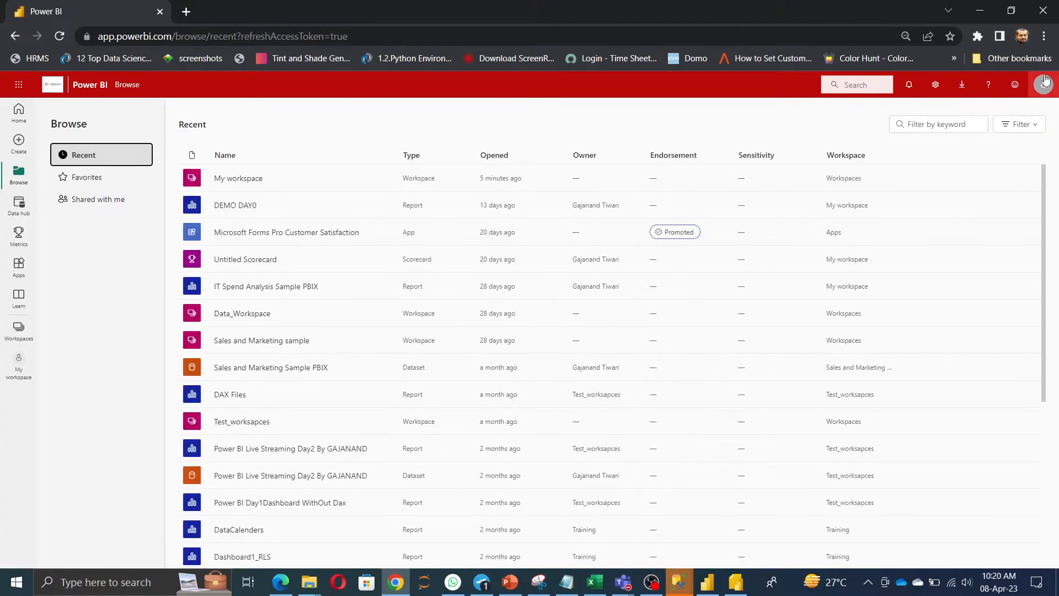
pyautogui.click(1043, 84)
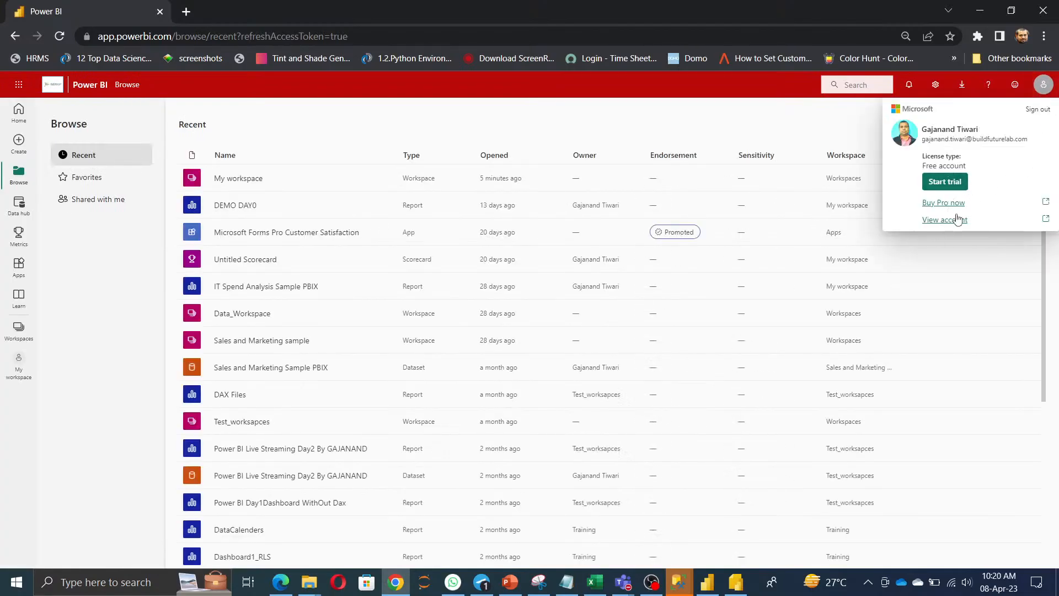
pyautogui.click(1039, 110)
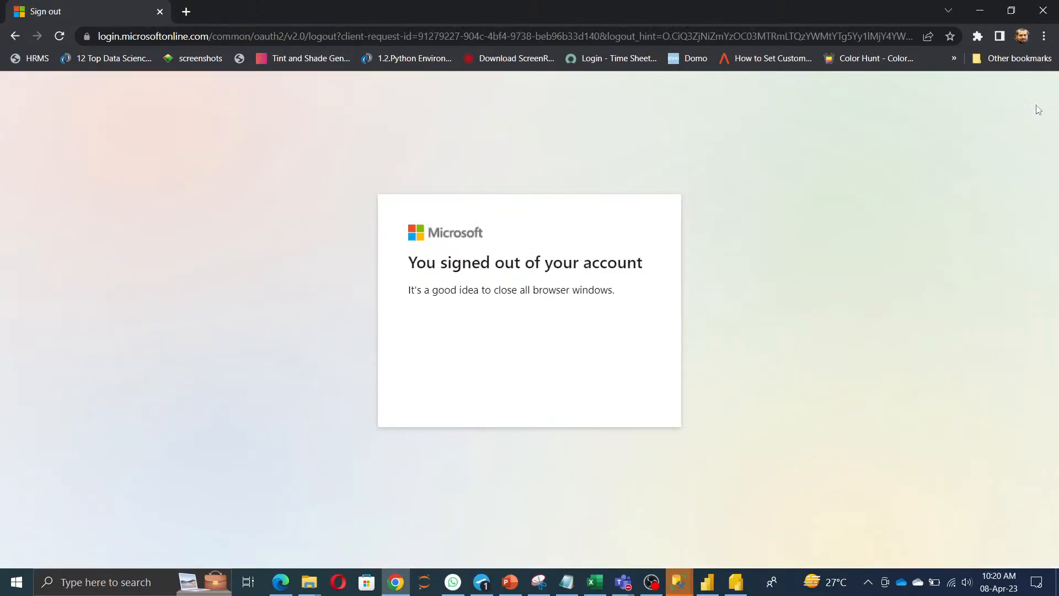
# Reopen Chrome and navigate to the Power BI site.
pyautogui.click(159, 12)
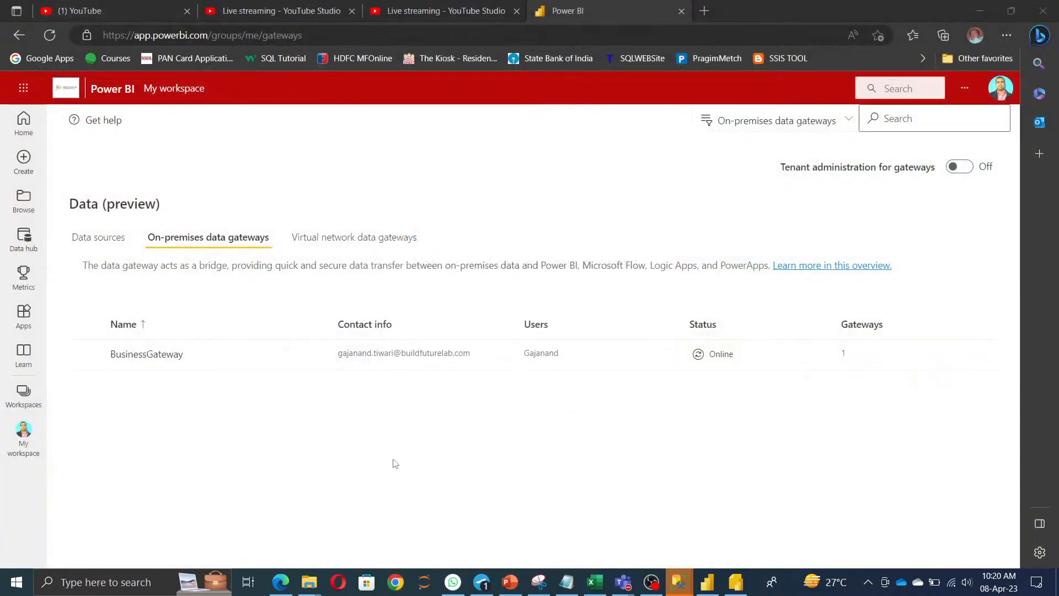
pyautogui.click(396, 585)
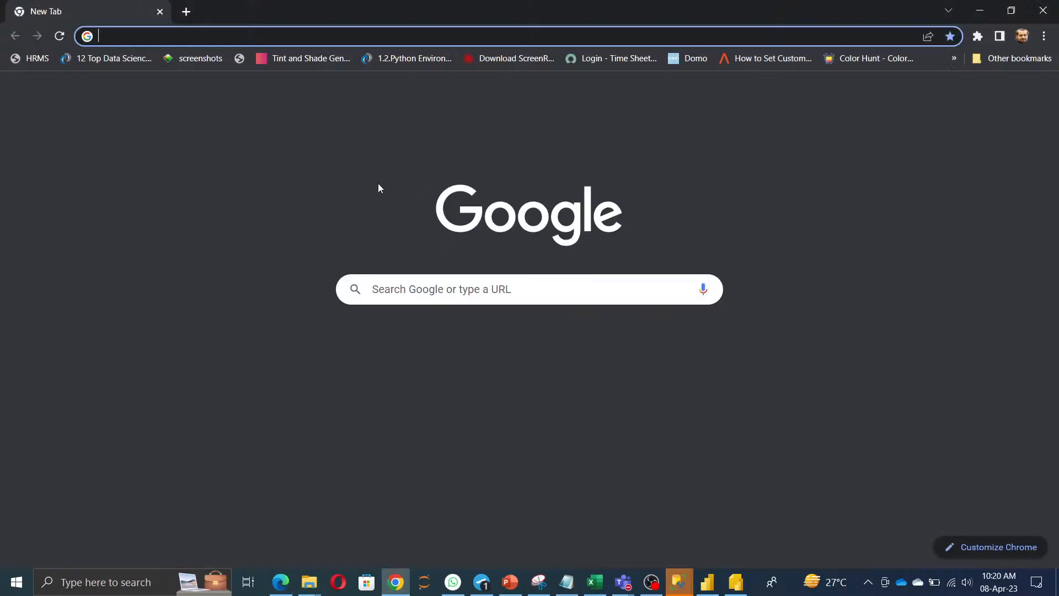
pyautogui.write('you')
pyautogui.press('BackSpace')
pyautogui.press('BackSpace')
pyautogui.press('BackSpace')
pyautogui.press('BackSpace')
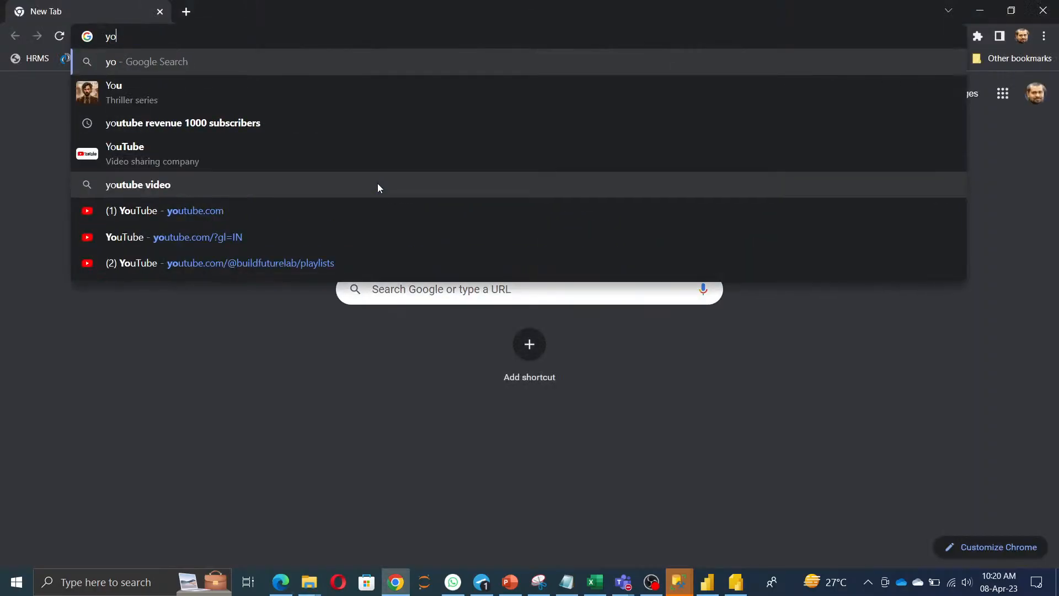
pyautogui.write('app.powerbi.com')
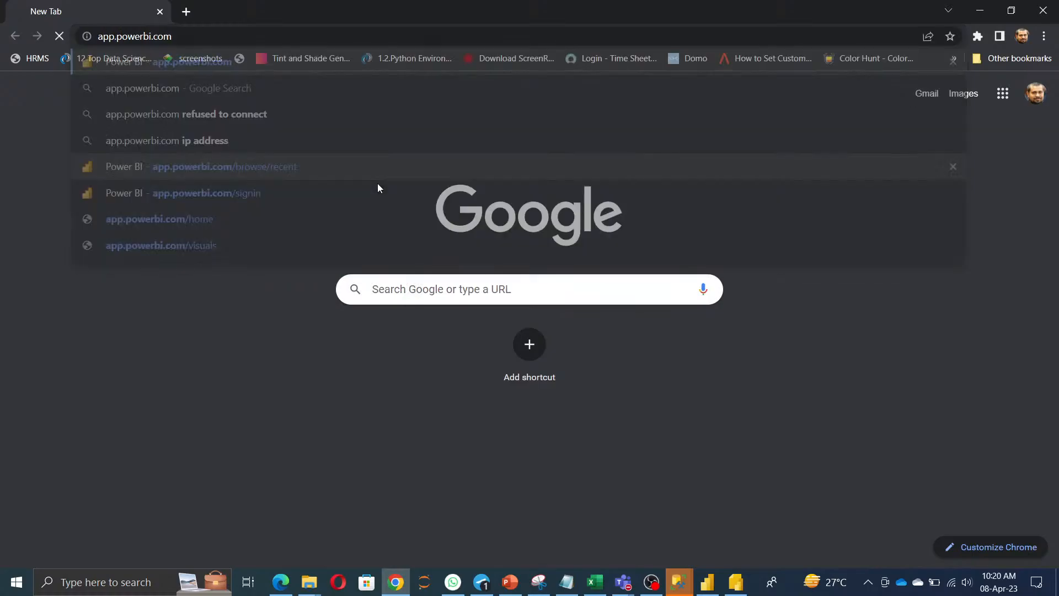
pyautogui.press('Return')
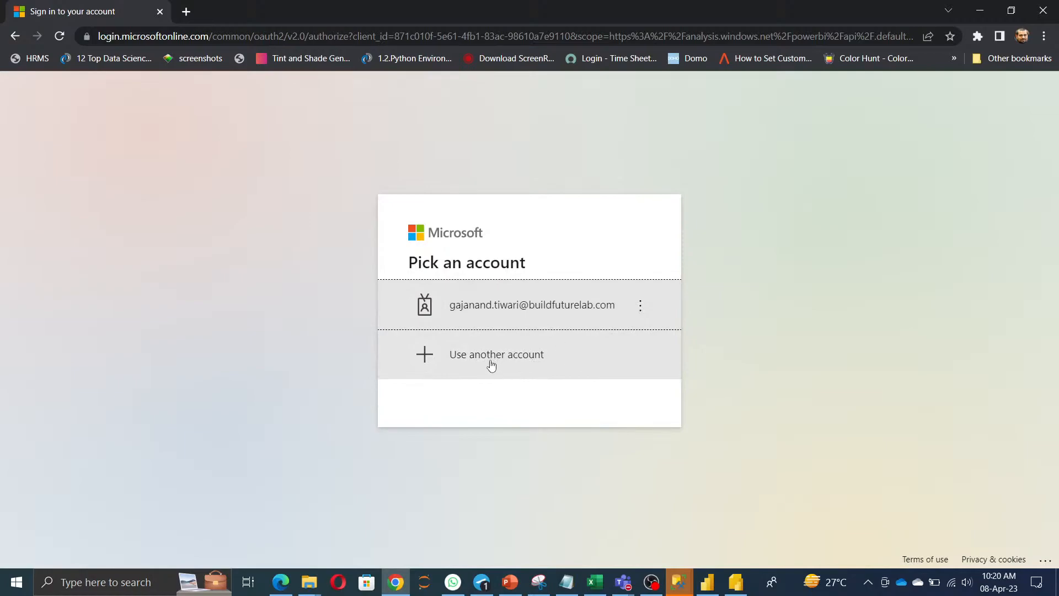
# Forget the remembered account, choose another account, and reload app.powerbi.com.
pyautogui.click(639, 308)
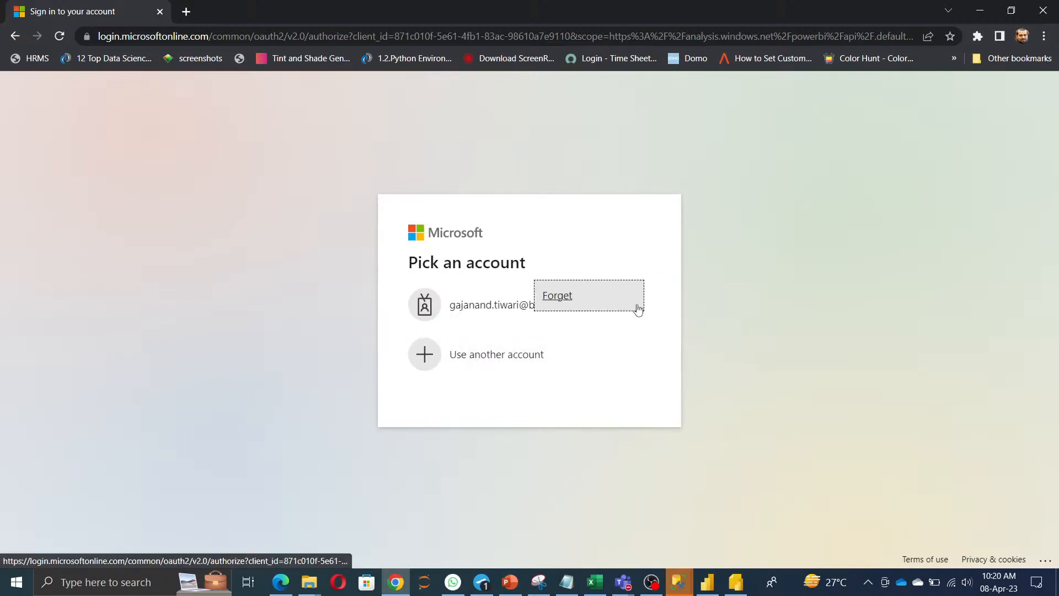
pyautogui.click(563, 298)
pyautogui.click(561, 302)
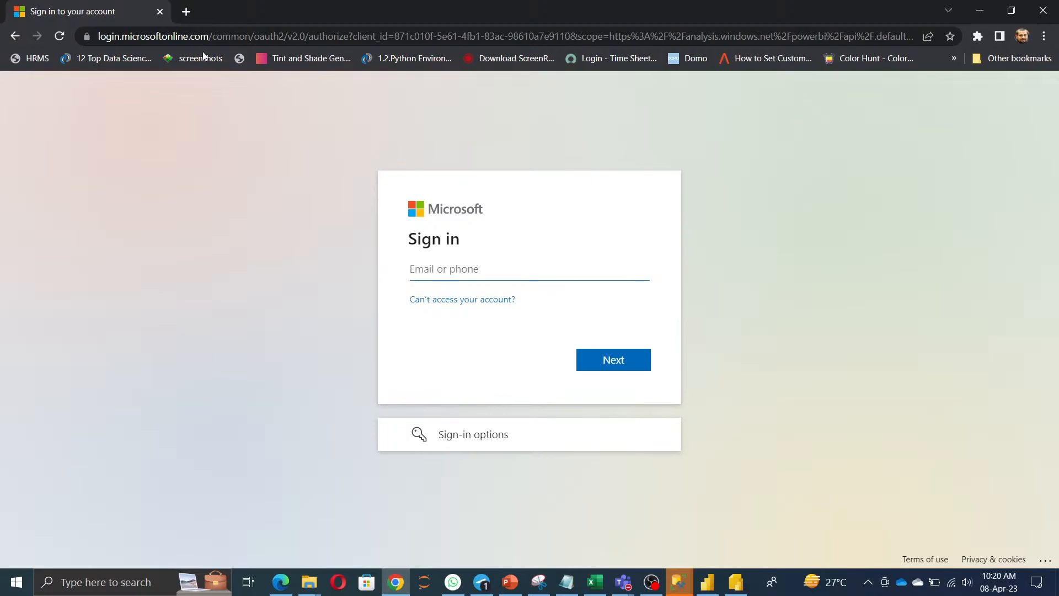
pyautogui.click(128, 36)
pyautogui.write('app.powerbi.com')
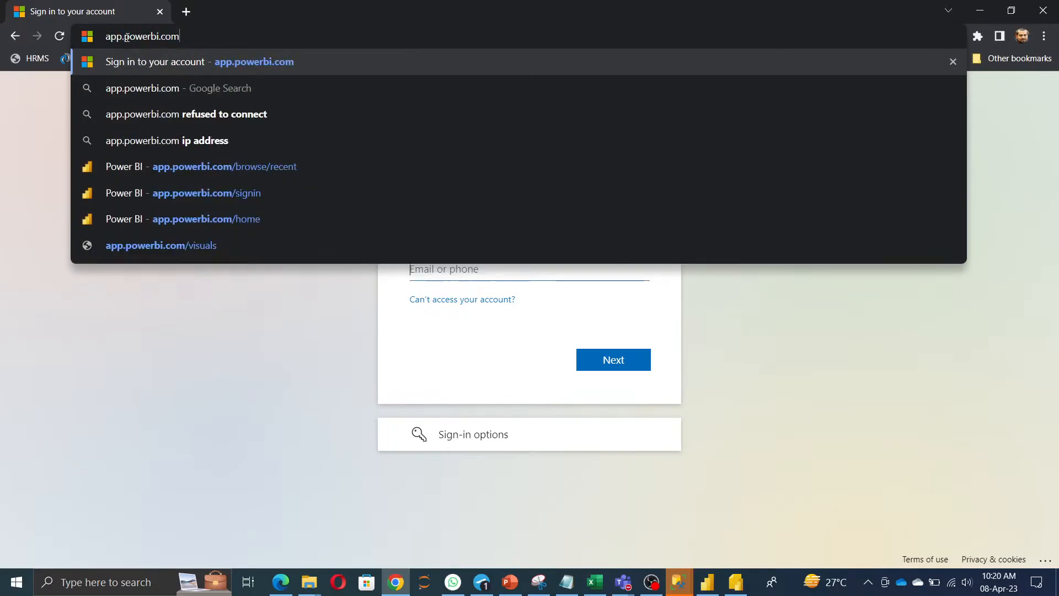
pyautogui.press('Return')
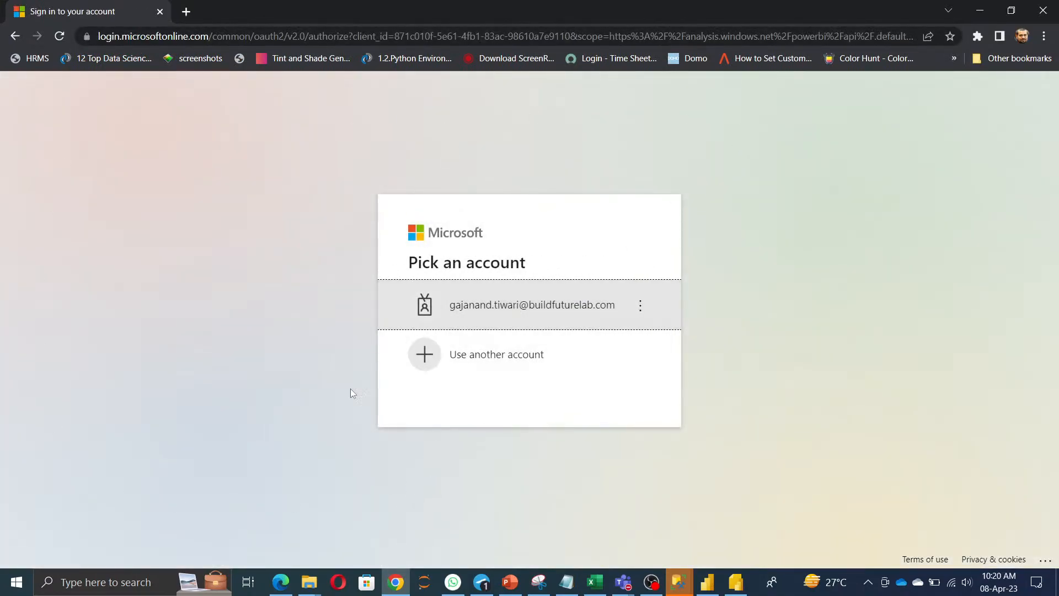
pyautogui.click(338, 581)
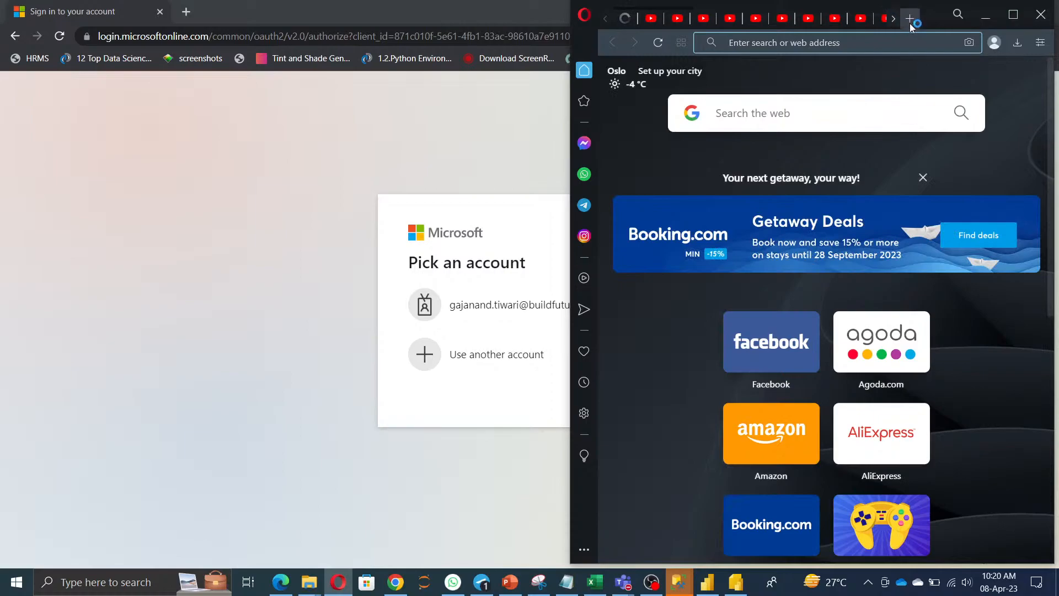
pyautogui.click(653, 24)
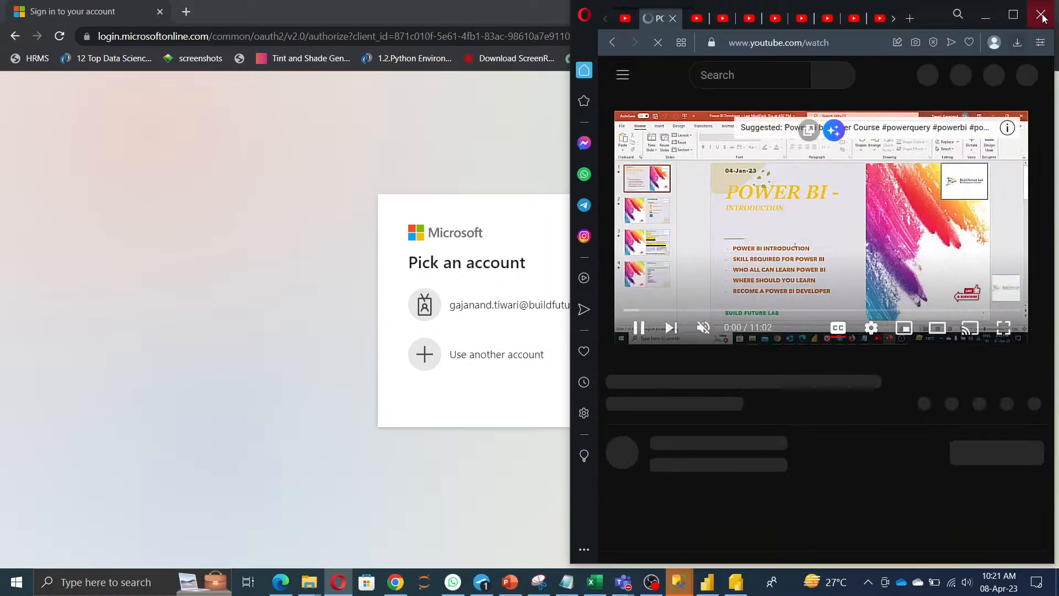
pyautogui.hotkey('alt', 'Tab')
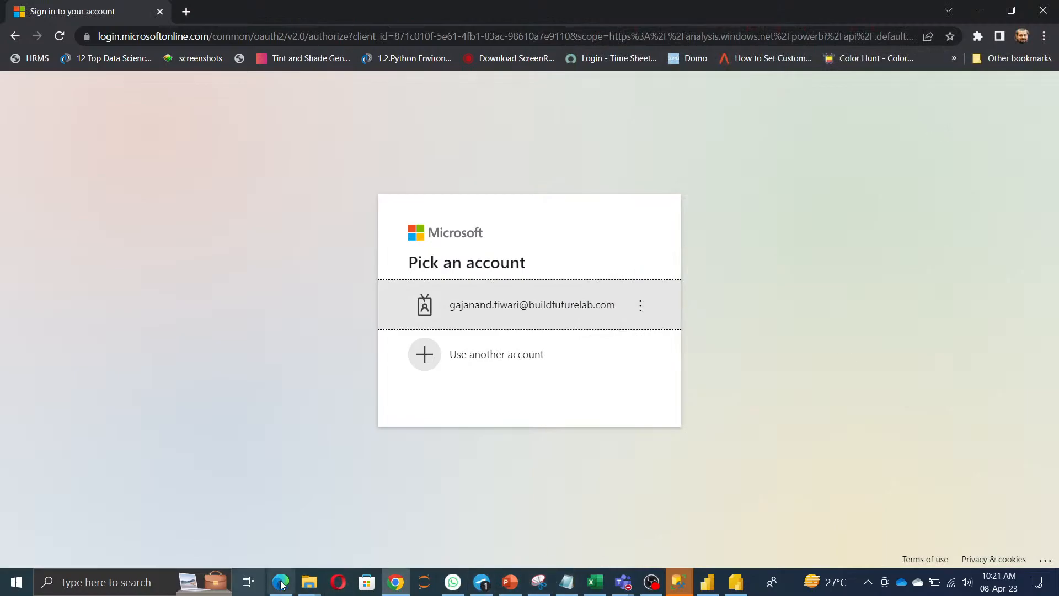
# Open a new Edge InPrivate window and go to app.powerbi.com.
pyautogui.moveTo(281, 584)
pyautogui.click(291, 518)
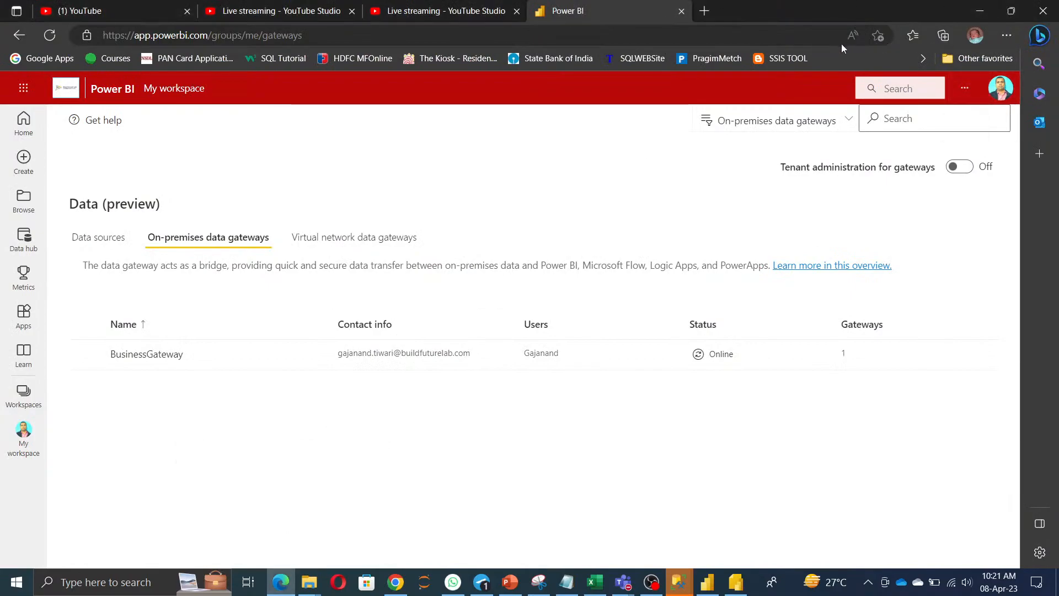
pyautogui.click(1007, 36)
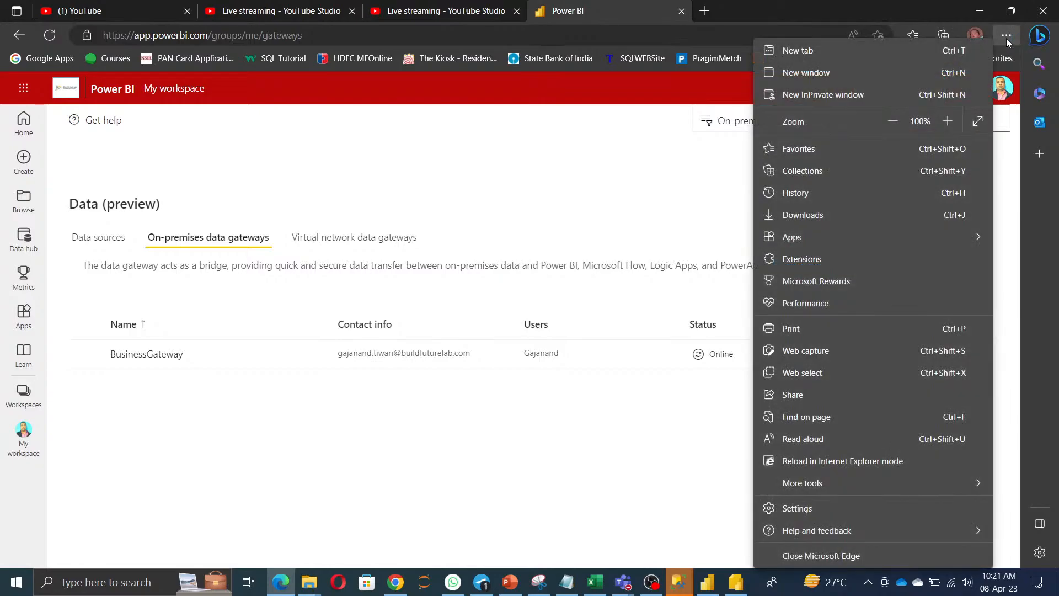
pyautogui.click(839, 94)
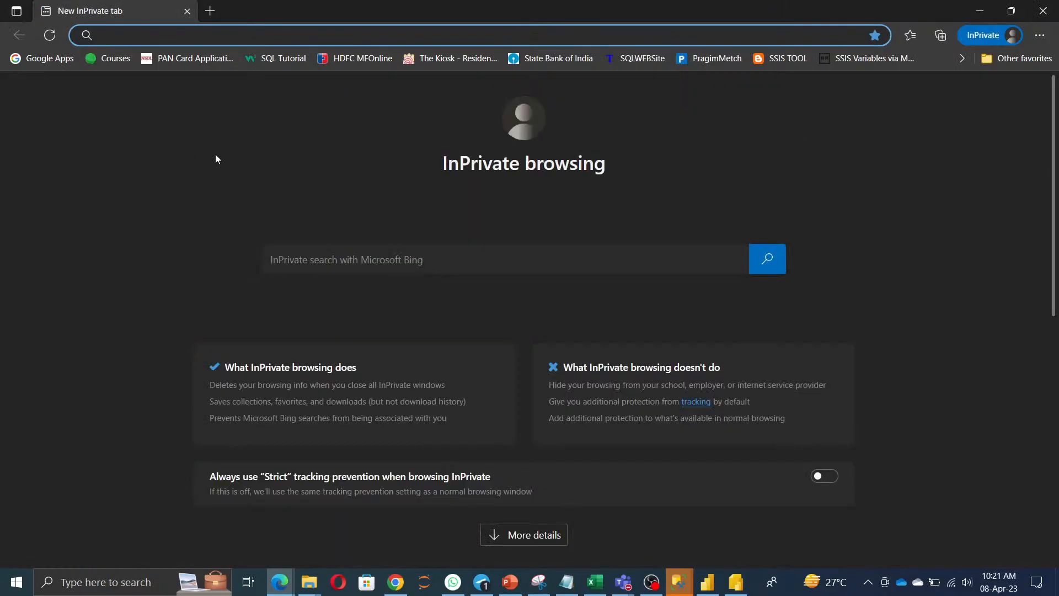
pyautogui.write('app.powerbi.com')
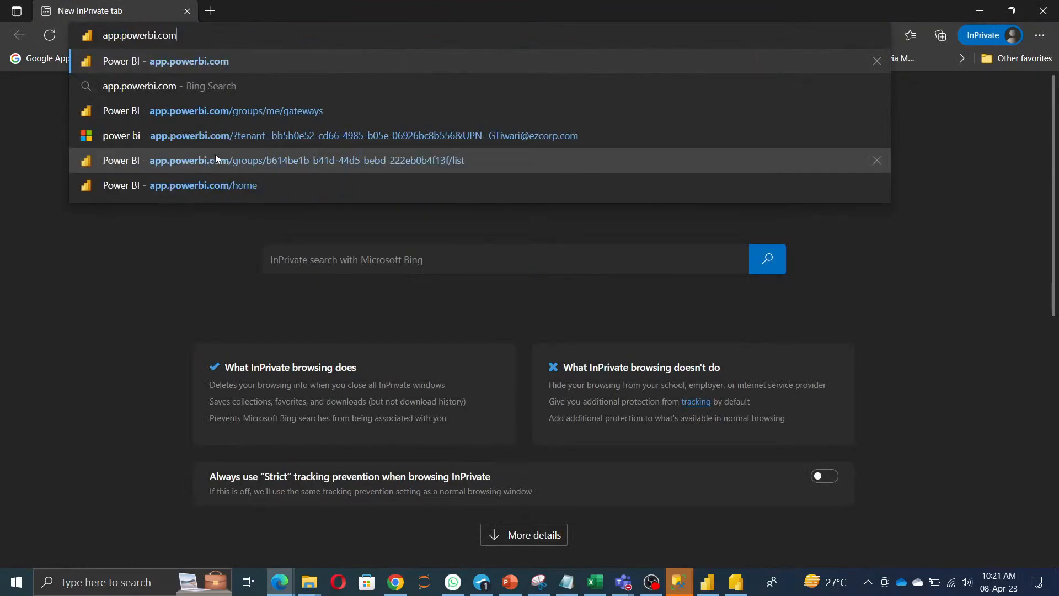
pyautogui.press('Return')
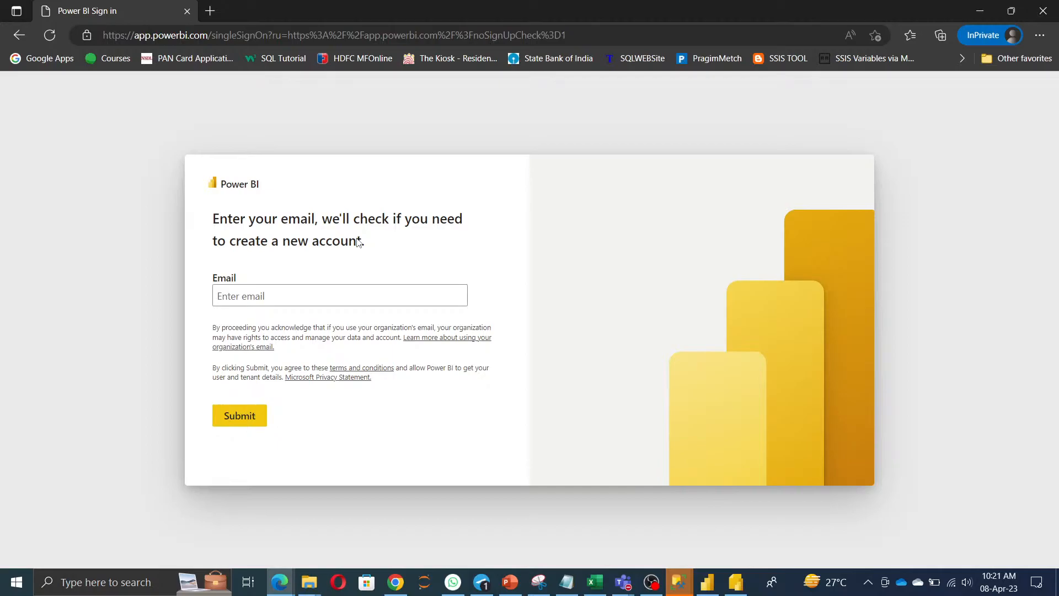
# Search Bing for 'powerbi documentation' in a new InPrivate tab.
pyautogui.click(210, 12)
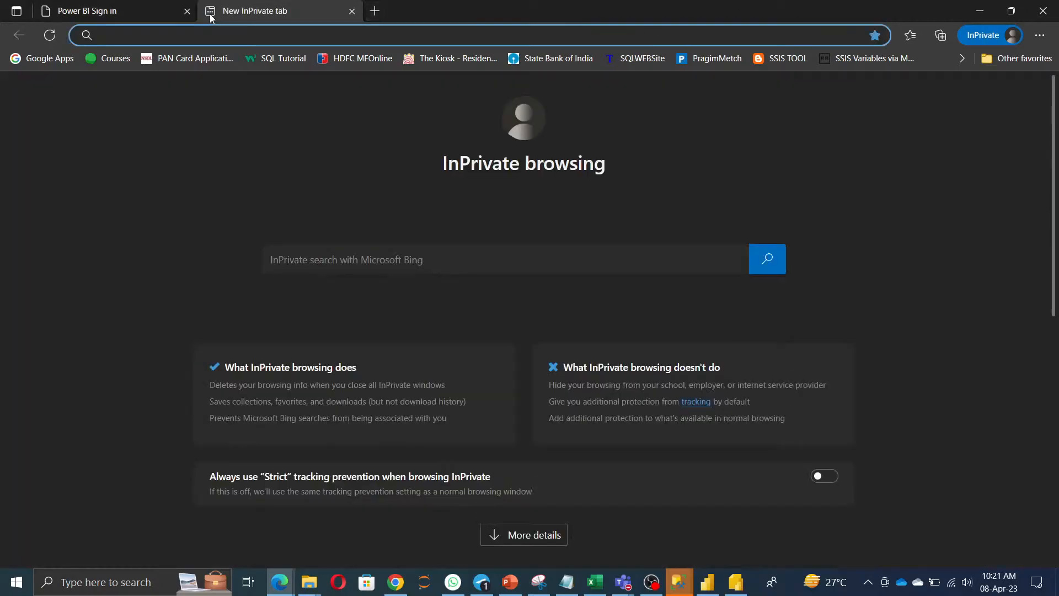
pyautogui.write('you')
pyautogui.press('BackSpace')
pyautogui.press('BackSpace')
pyautogui.press('BackSpace')
pyautogui.press('BackSpace')
pyautogui.write('power')
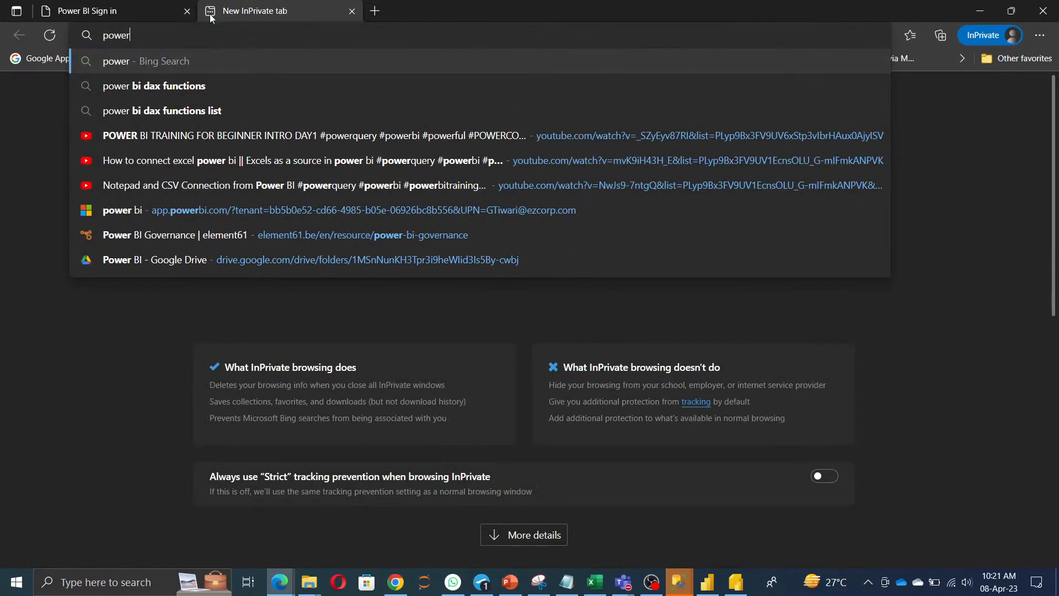
pyautogui.press('Down')
pyautogui.press('Down')
pyautogui.press('Down')
pyautogui.press('Down')
pyautogui.press('Down')
pyautogui.press('Down')
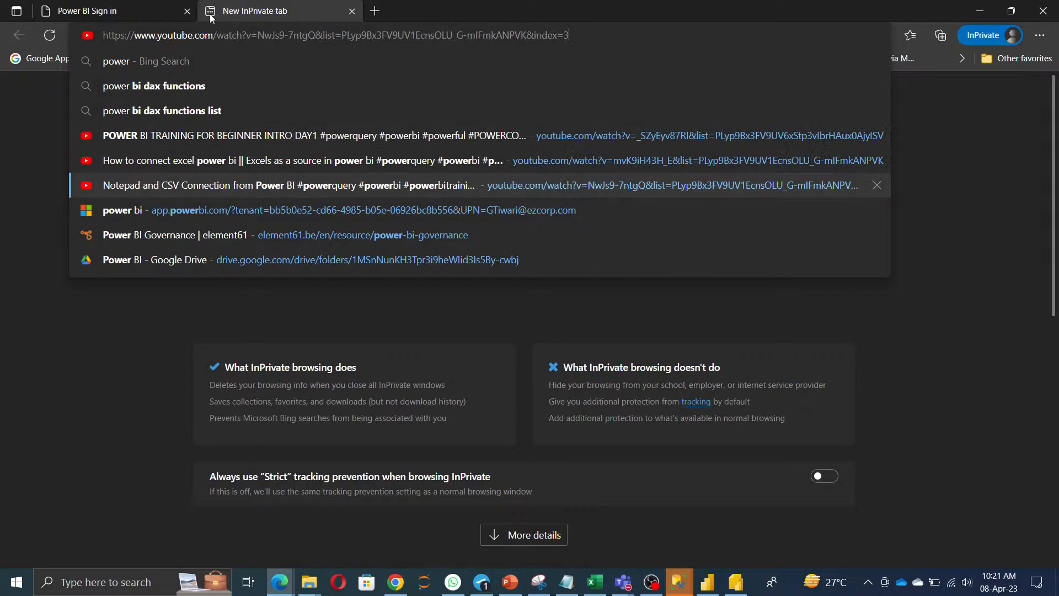
pyautogui.press('BackSpace')
pyautogui.press('BackSpace')
pyautogui.press('BackSpace')
pyautogui.press('BackSpace')
pyautogui.press('BackSpace')
pyautogui.press('BackSpace')
pyautogui.press('BackSpace')
pyautogui.press('BackSpace')
pyautogui.press('BackSpace')
pyautogui.press('BackSpace')
pyautogui.press('BackSpace')
pyautogui.press('BackSpace')
pyautogui.press('BackSpace')
pyautogui.press('BackSpace')
pyautogui.press('BackSpace')
pyautogui.press('BackSpace')
pyautogui.press('BackSpace')
pyautogui.press('BackSpace')
pyautogui.press('BackSpace')
pyautogui.press('BackSpace')
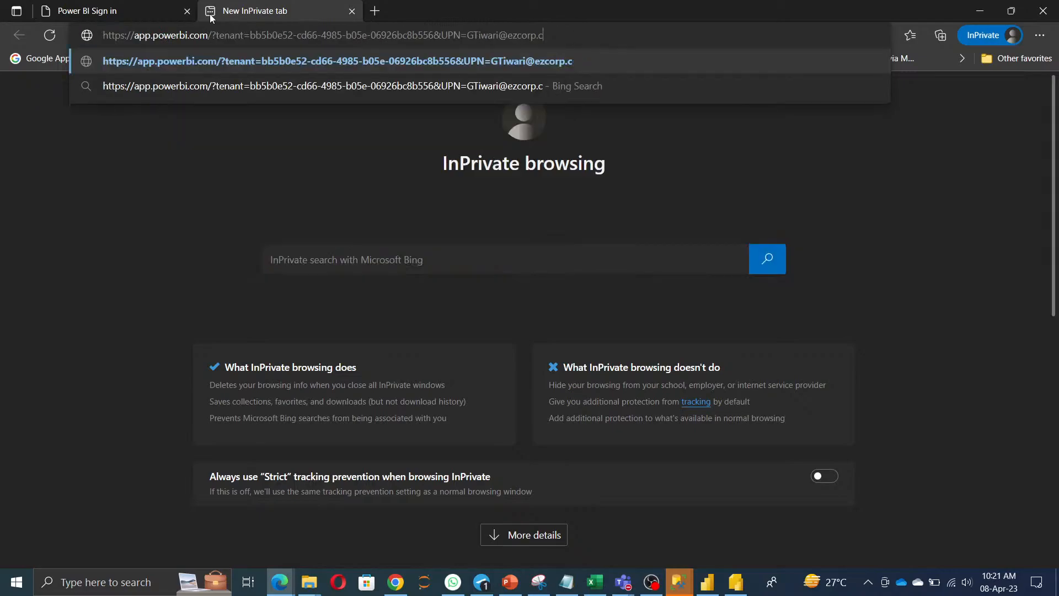
pyautogui.press('BackSpace')
pyautogui.press('BackSpace')
pyautogui.press('BackSpace')
pyautogui.press('BackSpace')
pyautogui.press('BackSpace')
pyautogui.press('BackSpace')
pyautogui.press('BackSpace')
pyautogui.press('BackSpace')
pyautogui.press('BackSpace')
pyautogui.press('BackSpace')
pyautogui.press('BackSpace')
pyautogui.press('BackSpace')
pyautogui.press('BackSpace')
pyautogui.press('BackSpace')
pyautogui.press('BackSpace')
pyautogui.press('BackSpace')
pyautogui.press('BackSpace')
pyautogui.press('BackSpace')
pyautogui.press('BackSpace')
pyautogui.press('BackSpace')
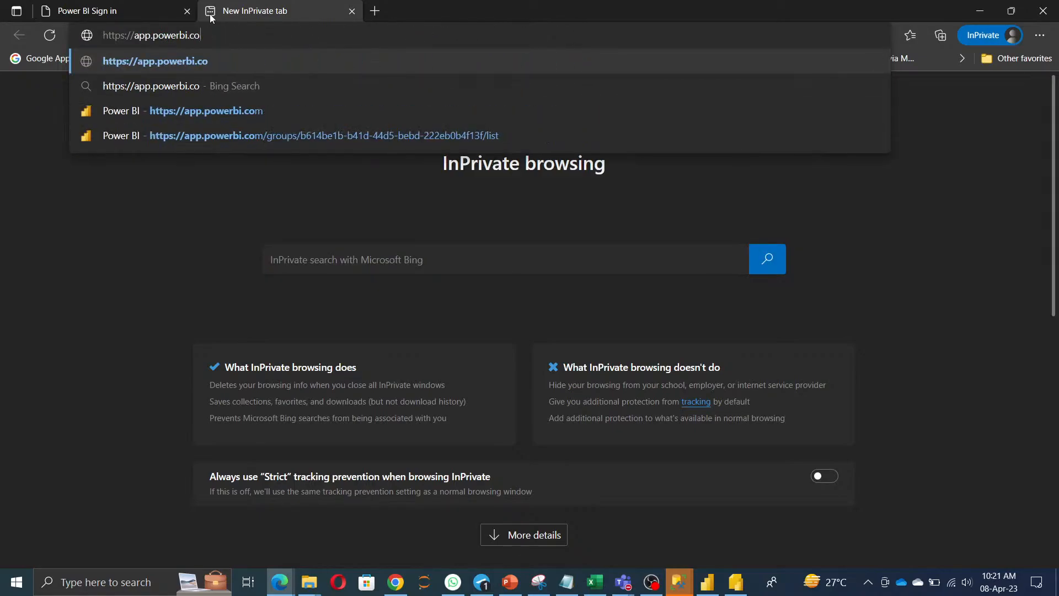
pyautogui.write('power')
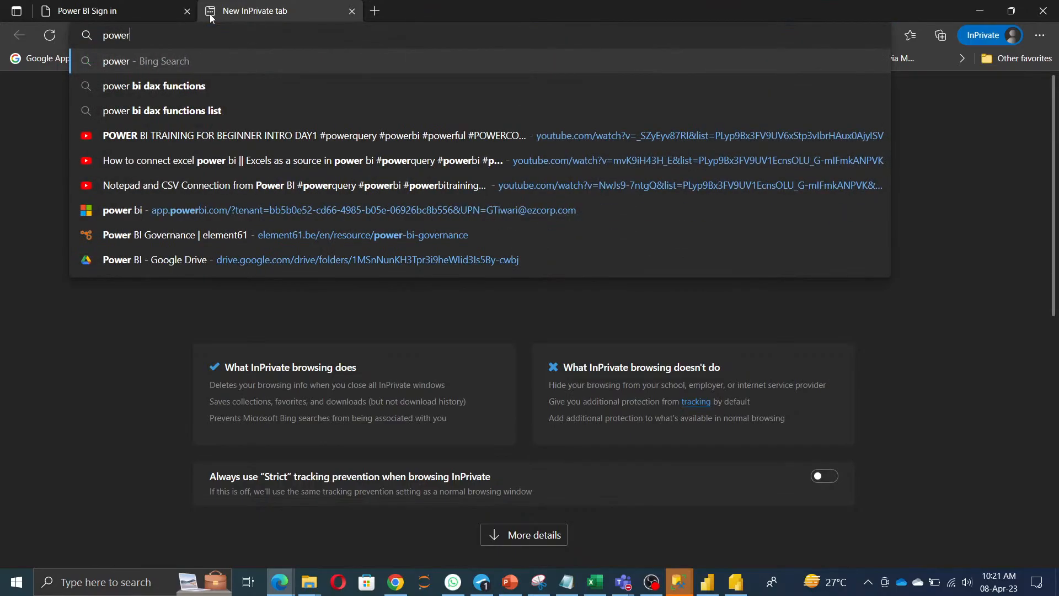
pyautogui.write('bi doc')
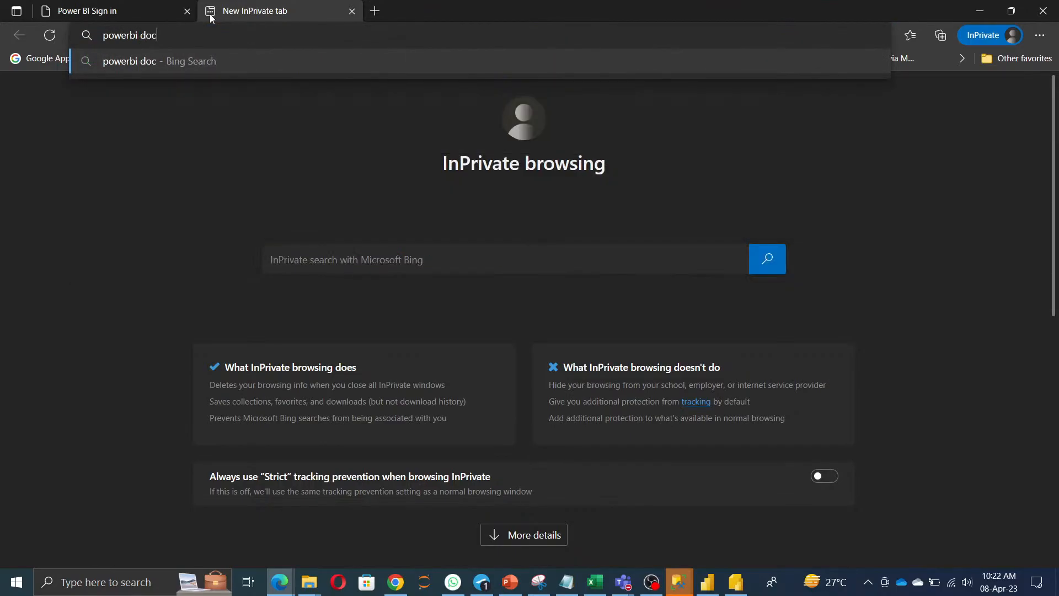
pyautogui.write('umentation')
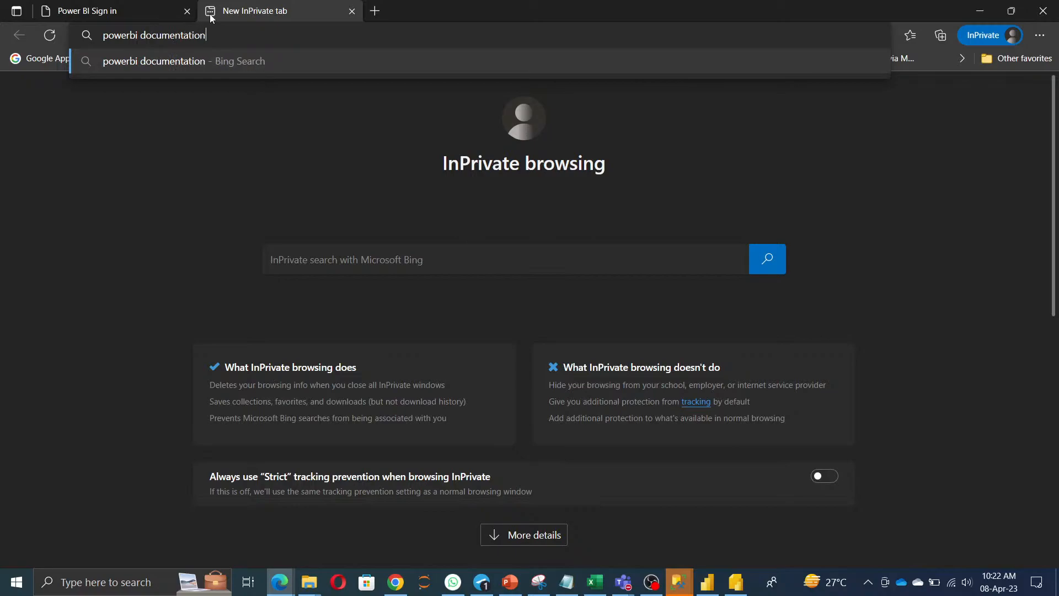
pyautogui.press('Return')
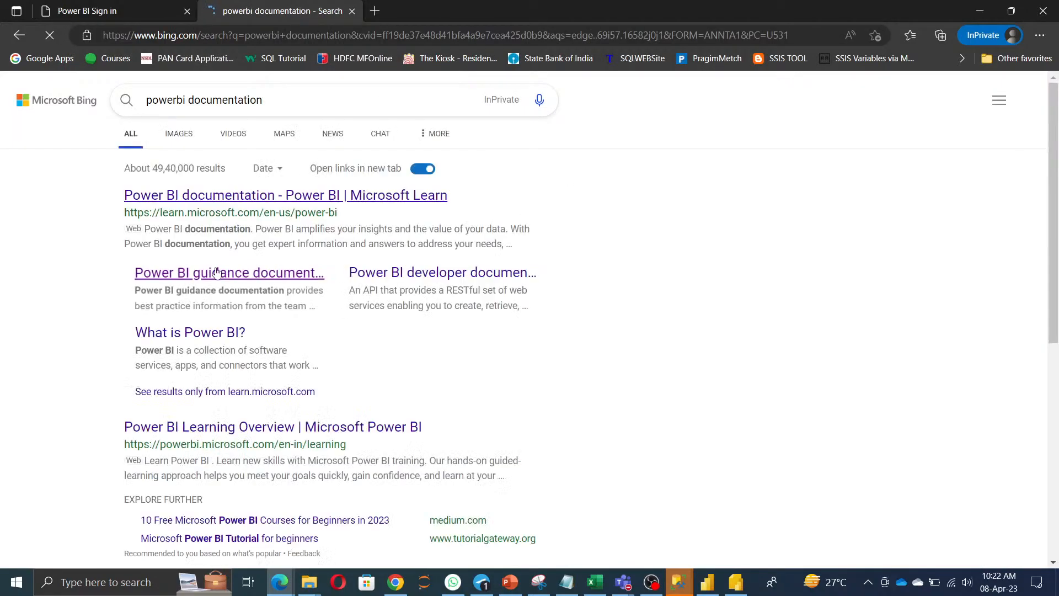
# Check the Power BI sign-in Email field, then return to the search results tab.
pyautogui.click(110, 15)
pyautogui.click(241, 296)
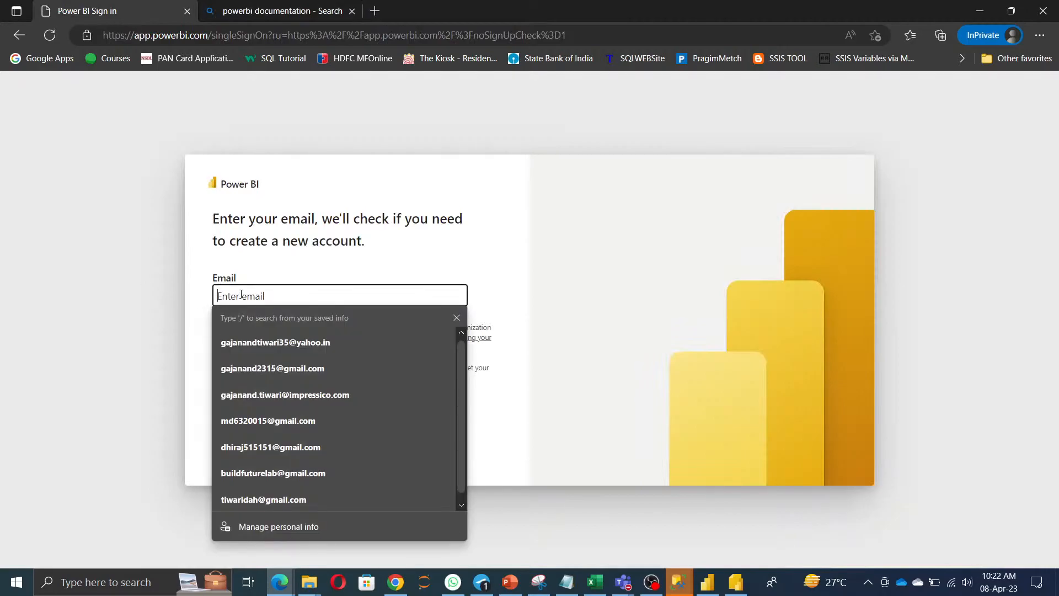
pyautogui.click(532, 279)
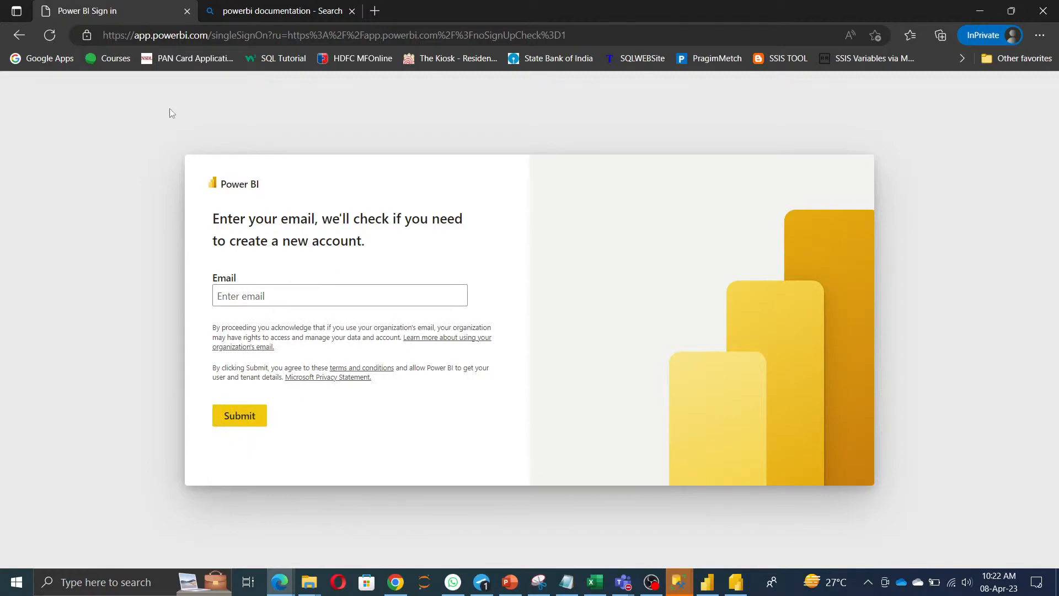
pyautogui.click(284, 12)
# Open the Microsoft Learn Power BI documentation result, skim it, and select its address.
pyautogui.click(235, 200)
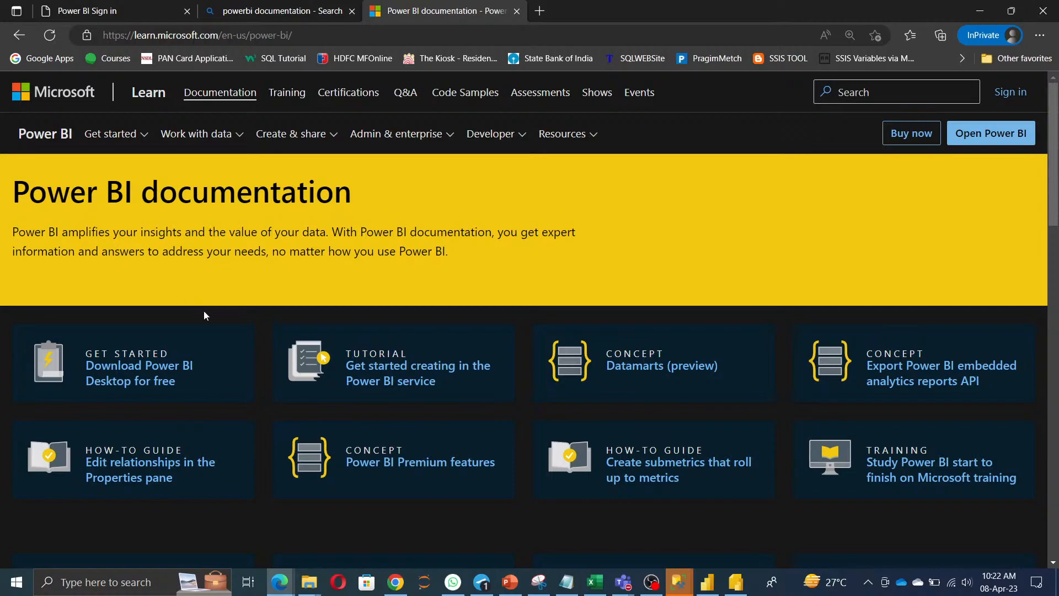
pyautogui.scroll(-15, 733, 492)
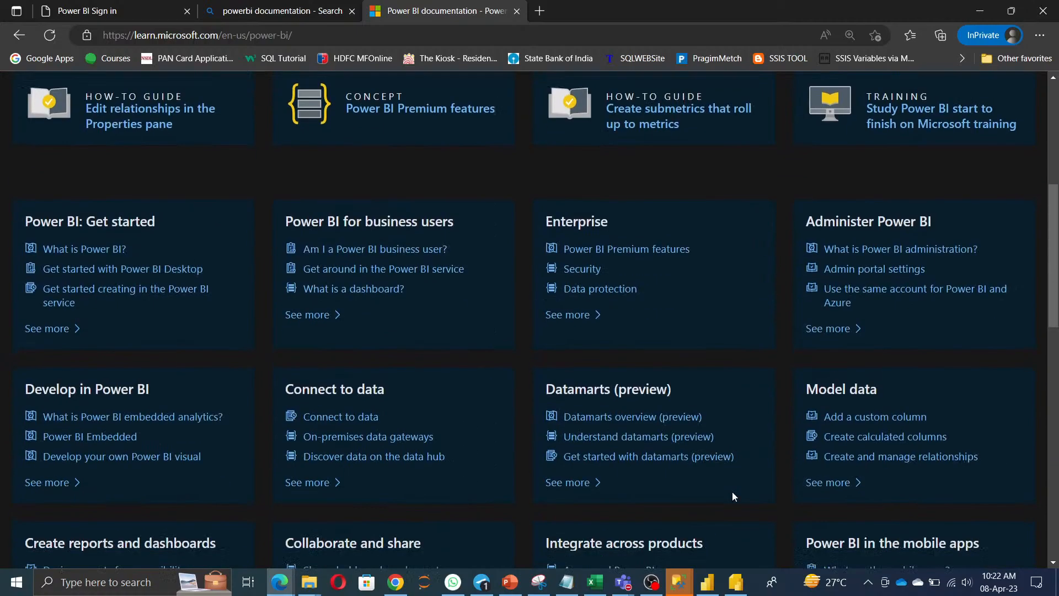
pyautogui.scroll(15, 734, 495)
pyautogui.click(380, 35)
pyautogui.click(380, 35)
pyautogui.hotkey('ctrl', 'a')
pyautogui.hotkey('ctrl', 'c')
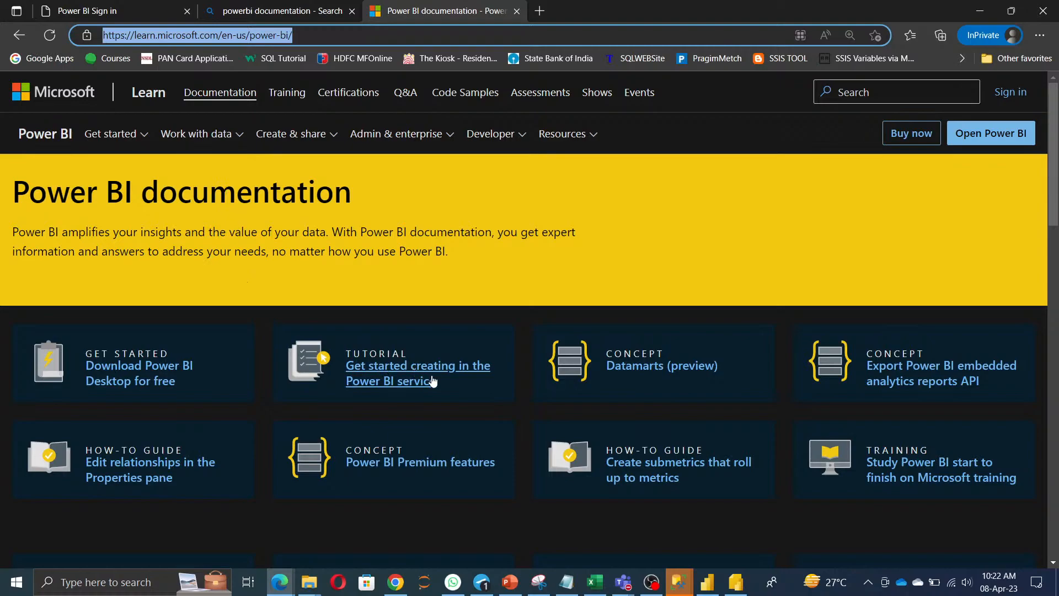
# Switch windows to reach YouTube Studio's live stream control room.
pyautogui.click(981, 15)
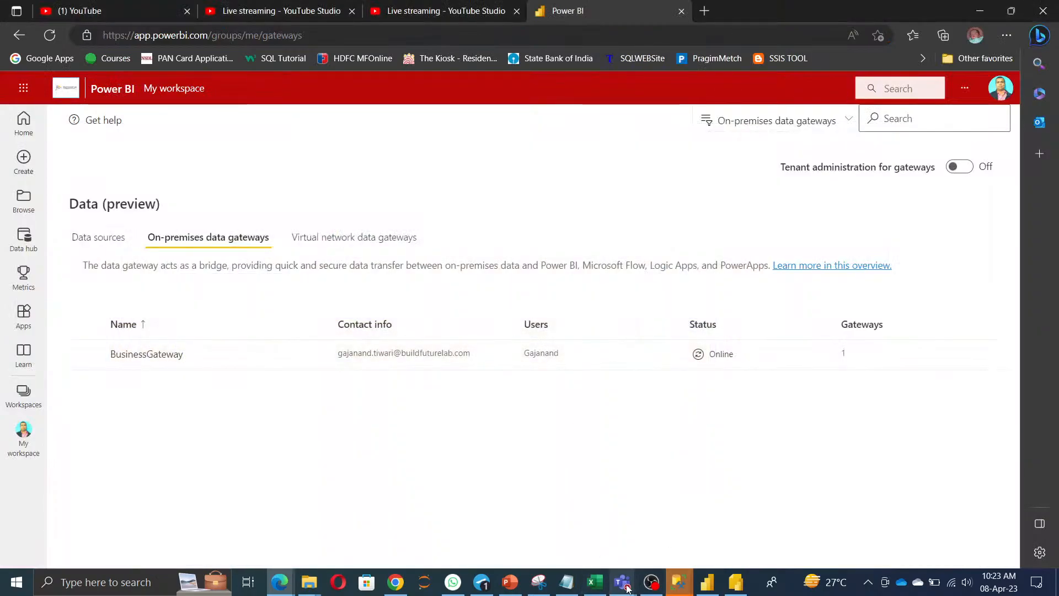
pyautogui.moveTo(627, 589)
pyautogui.click(626, 517)
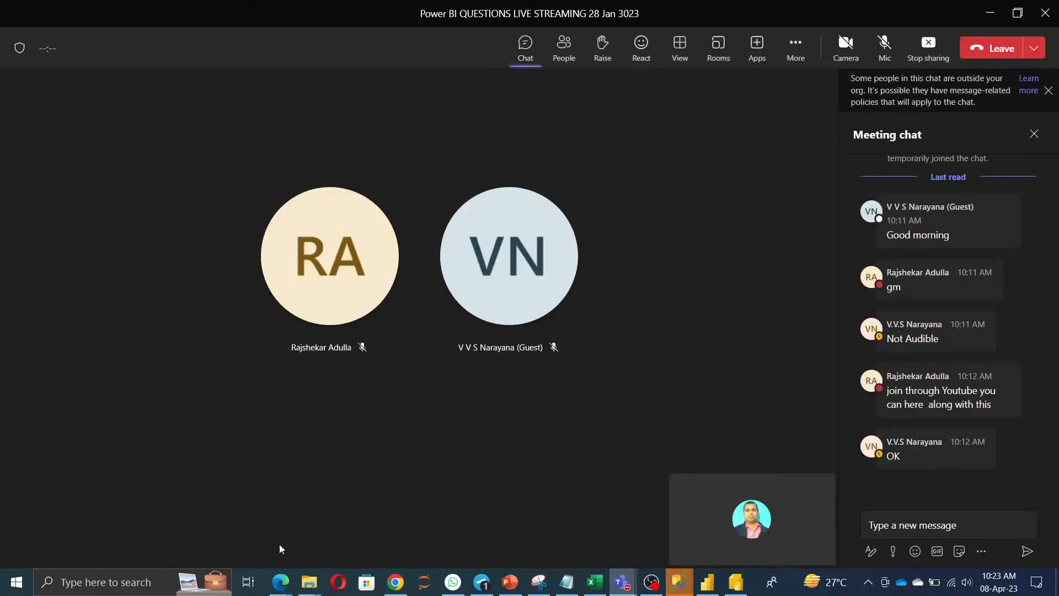
pyautogui.moveTo(282, 584)
pyautogui.moveTo(296, 548)
pyautogui.click(375, 532)
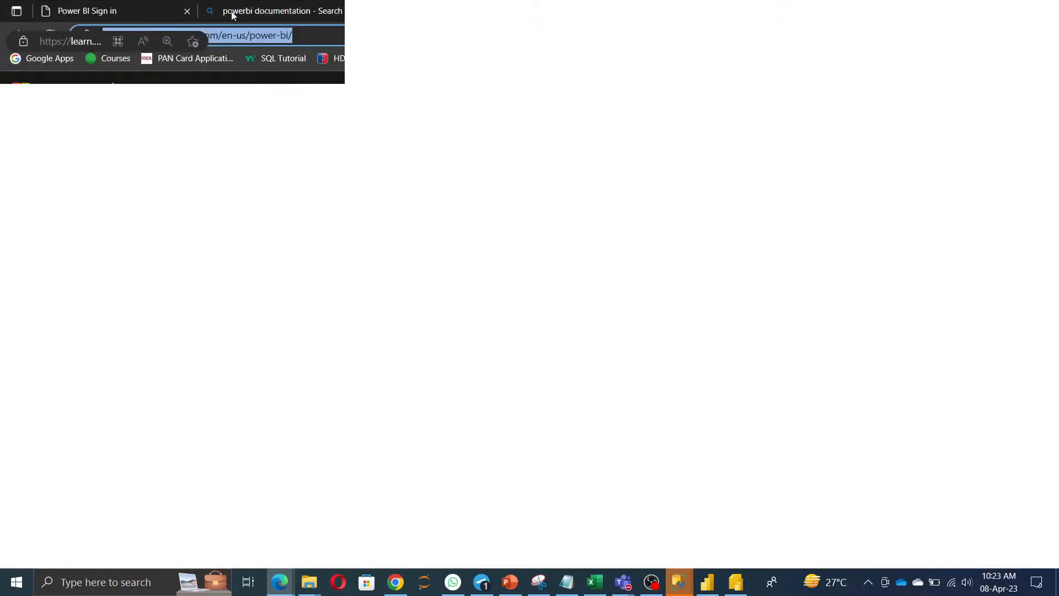
pyautogui.moveTo(280, 583)
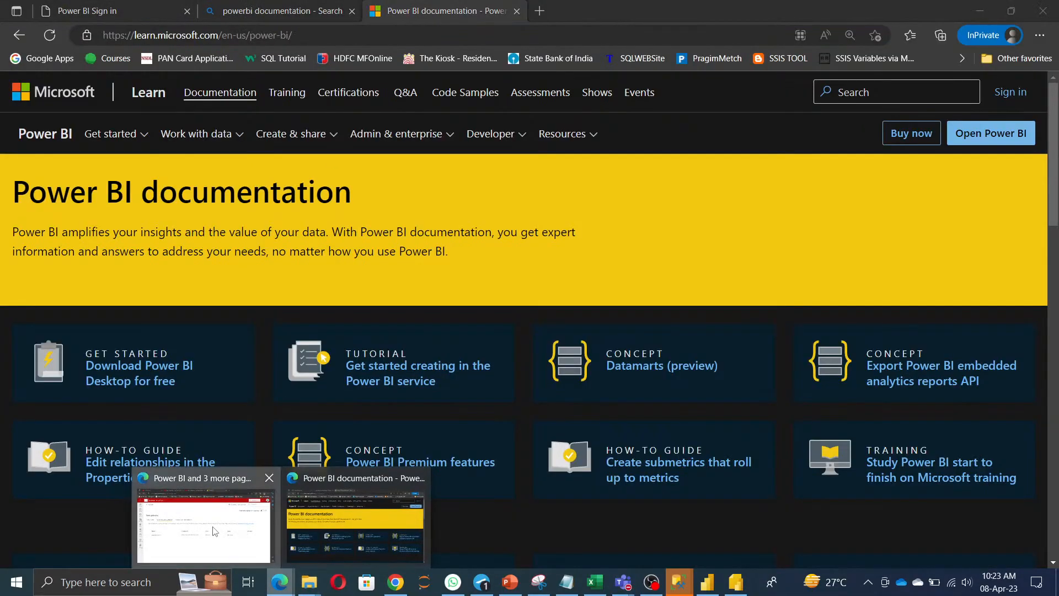
pyautogui.click(182, 519)
pyautogui.click(304, 11)
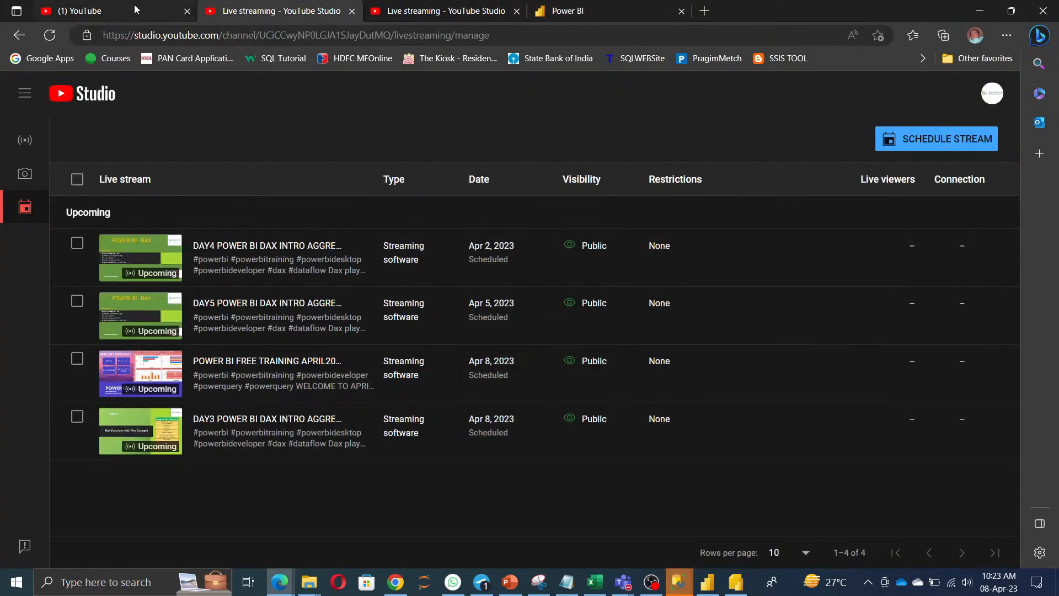
pyautogui.click(407, 14)
# Paste the Power BI documentation link into the live chat and send it.
pyautogui.click(828, 523)
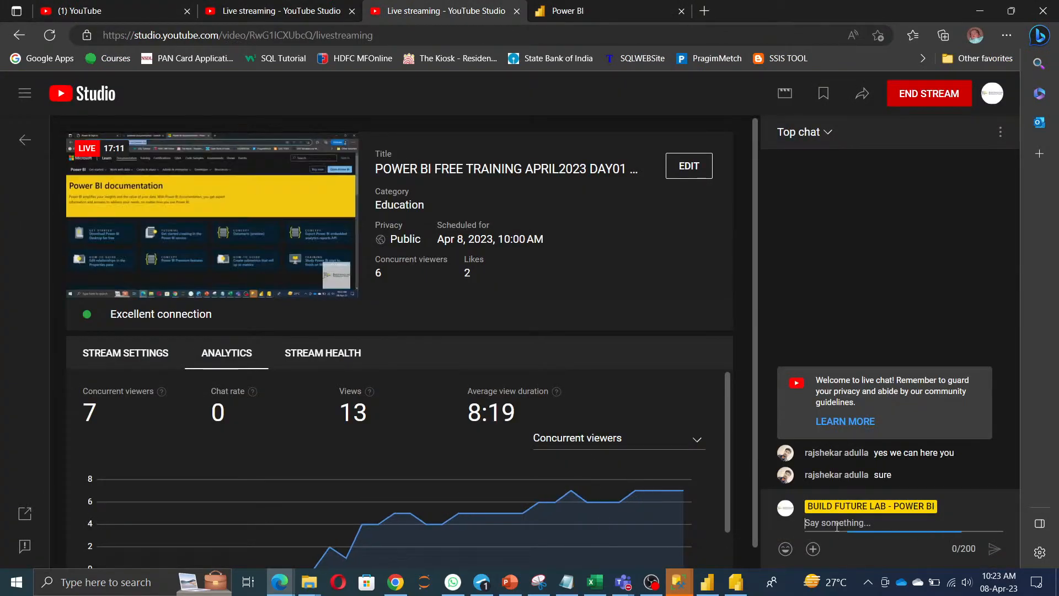
pyautogui.click(828, 523)
pyautogui.hotkey('ctrl', 'v')
pyautogui.press('Return')
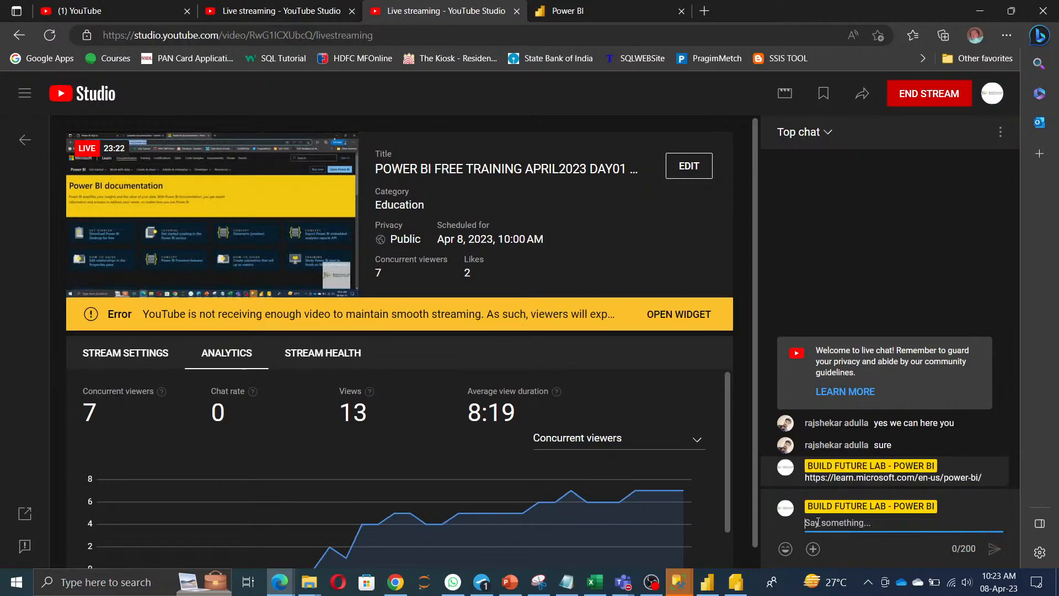
# Switch back to the Power BI documentation window in Edge.
pyautogui.hotkey('alt', 'Tab')
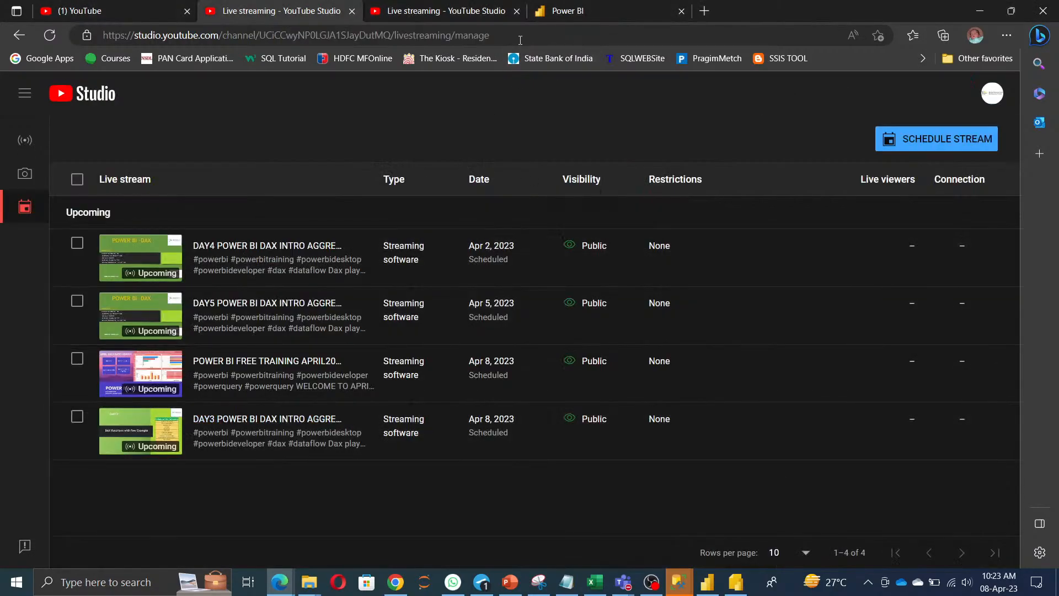
pyautogui.click(595, 584)
pyautogui.click(595, 583)
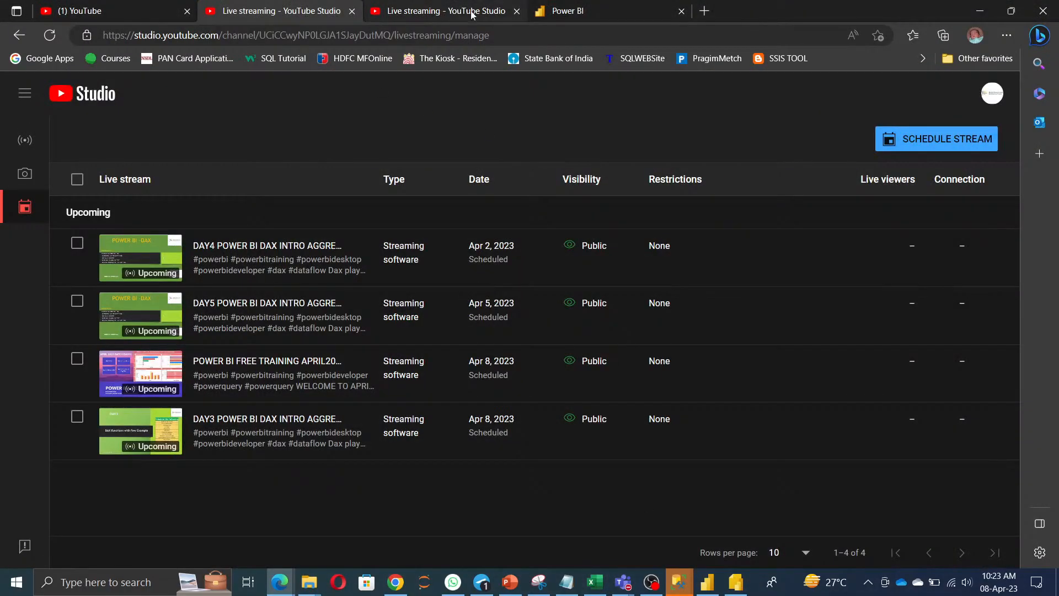
pyautogui.moveTo(472, 16)
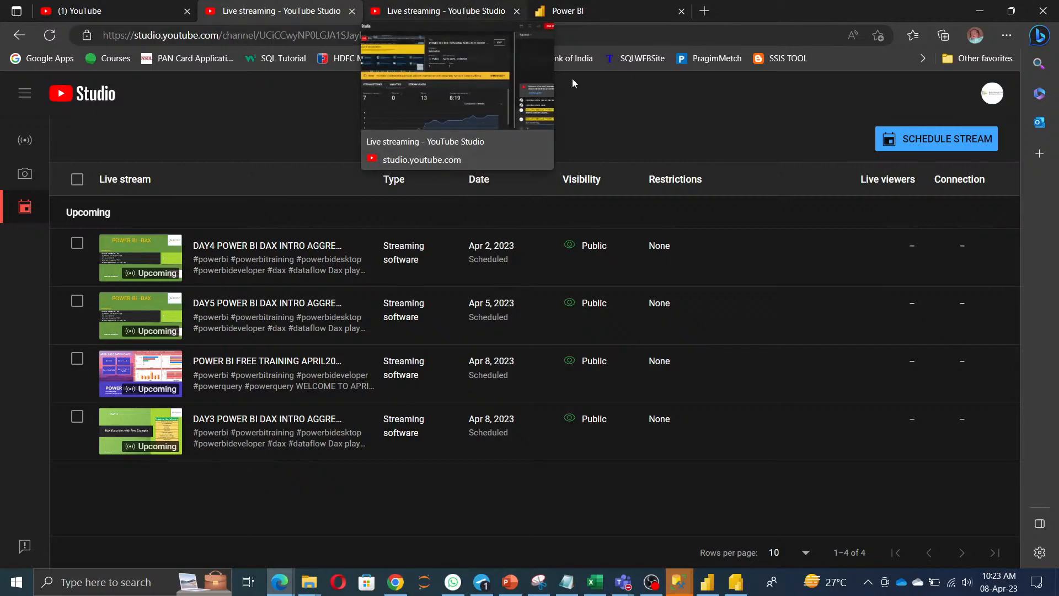
pyautogui.moveTo(589, 9)
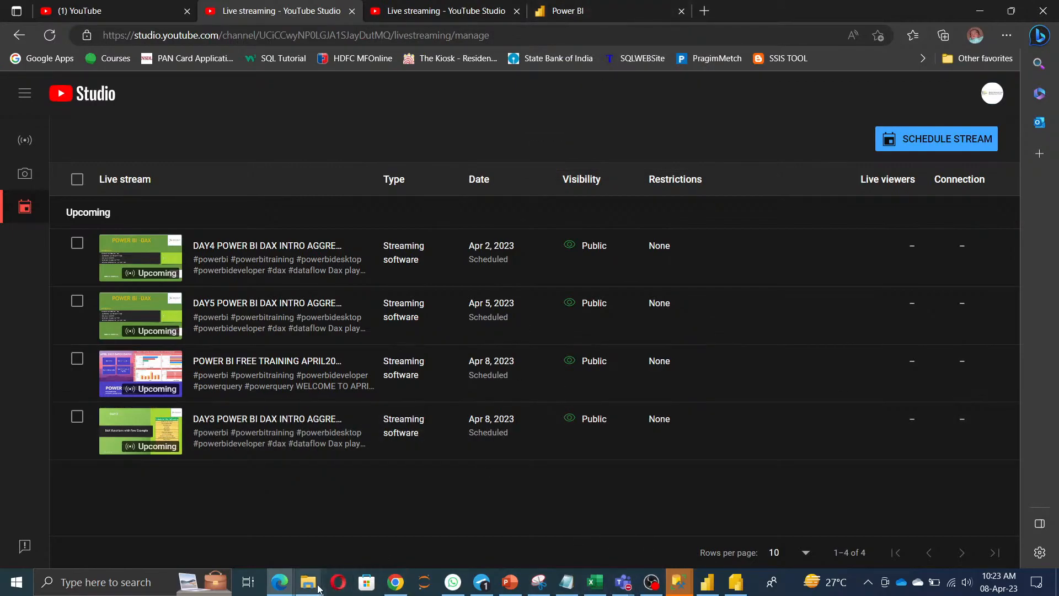
pyautogui.click(281, 589)
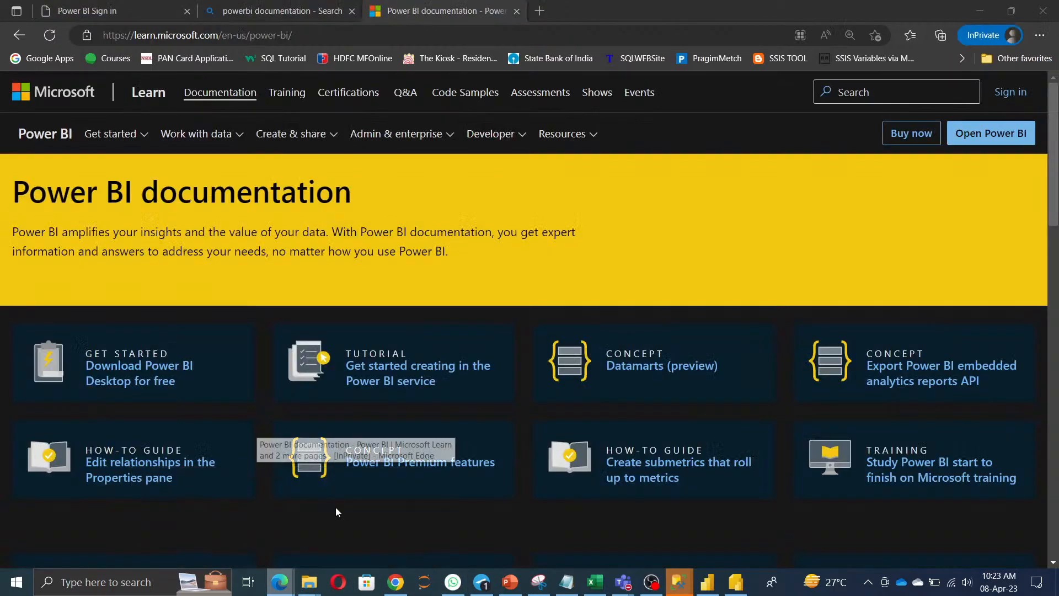
pyautogui.click(335, 507)
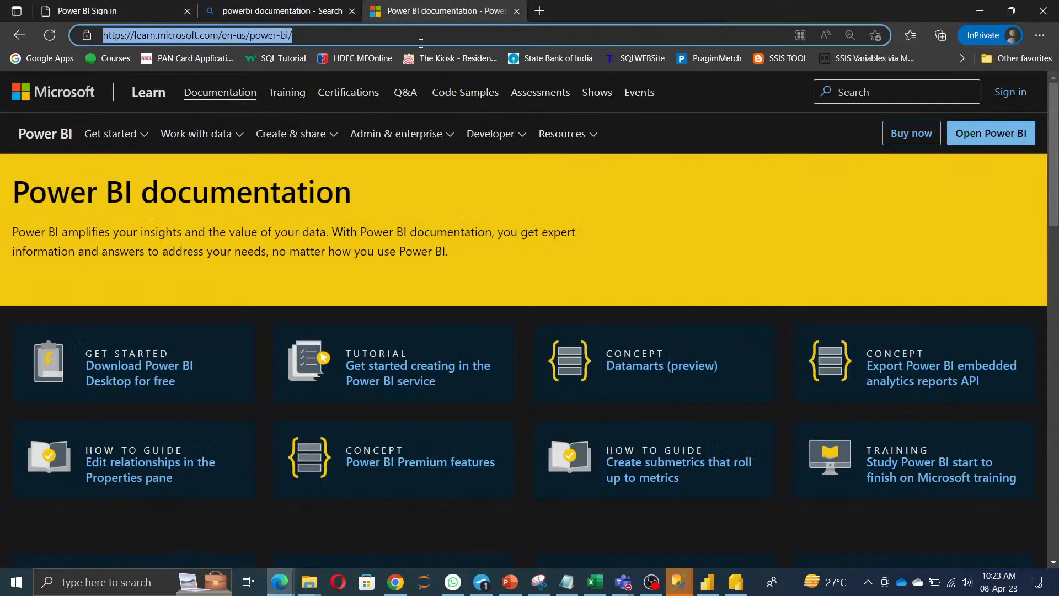
# Search Bing for 'compare pricess of power bi' and open the Power BI pricing result.
pyautogui.write('compare p')
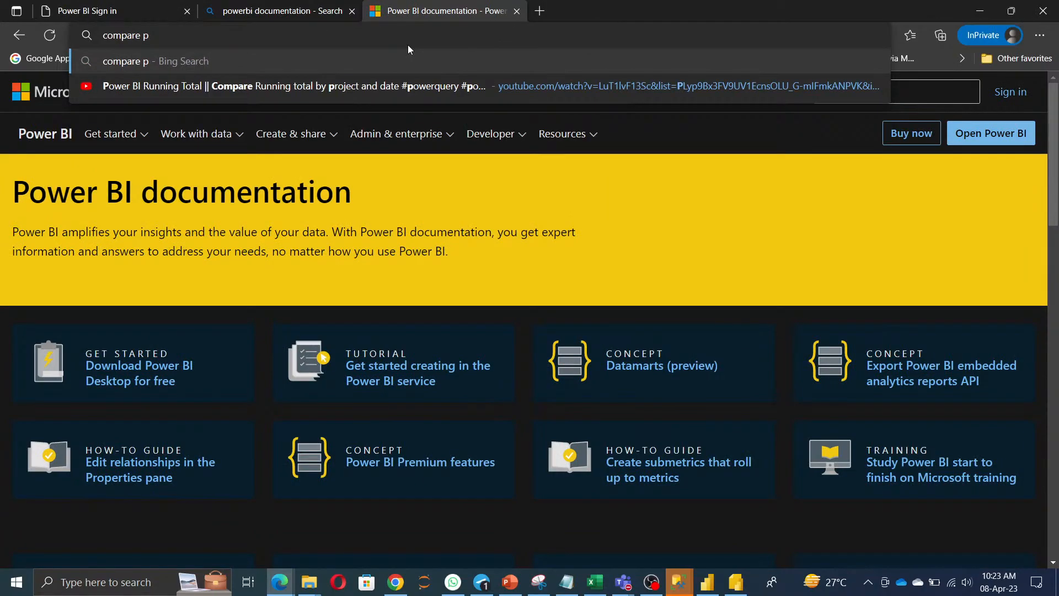
pyautogui.write('ric')
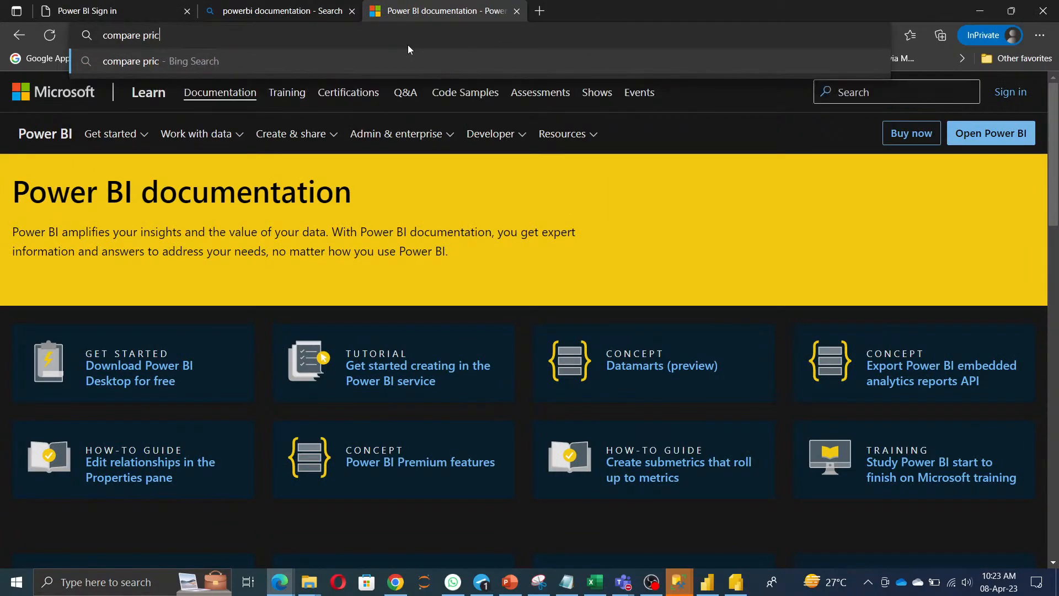
pyautogui.write('ess of power bi')
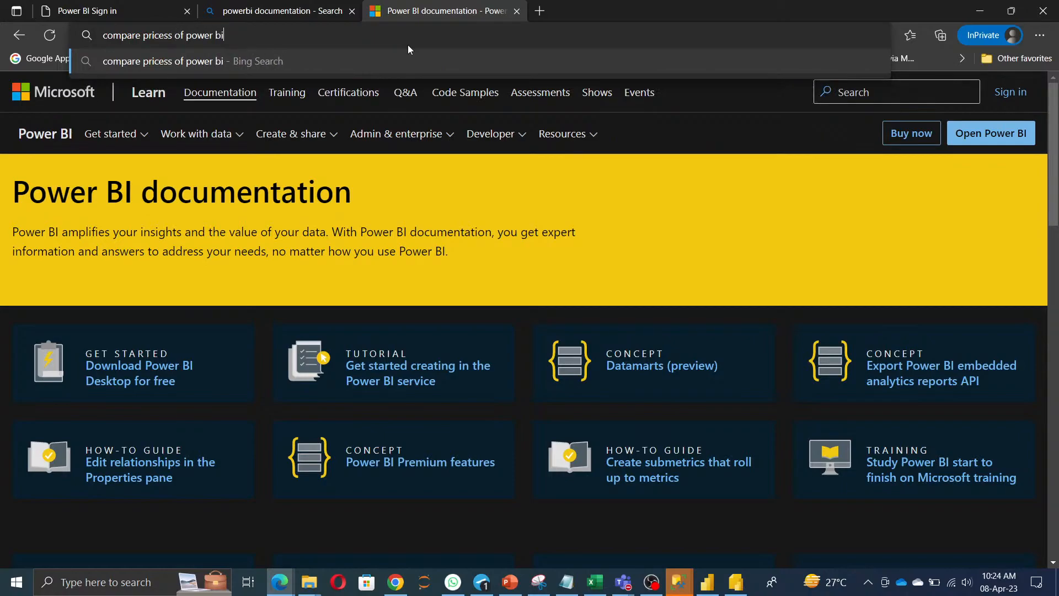
pyautogui.press('Return')
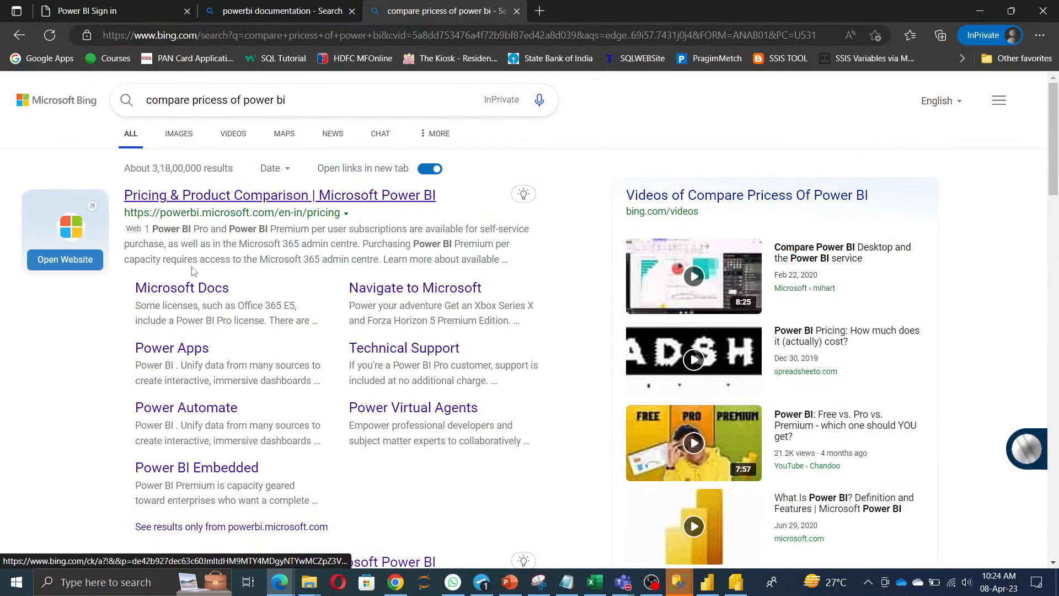
pyautogui.click(185, 203)
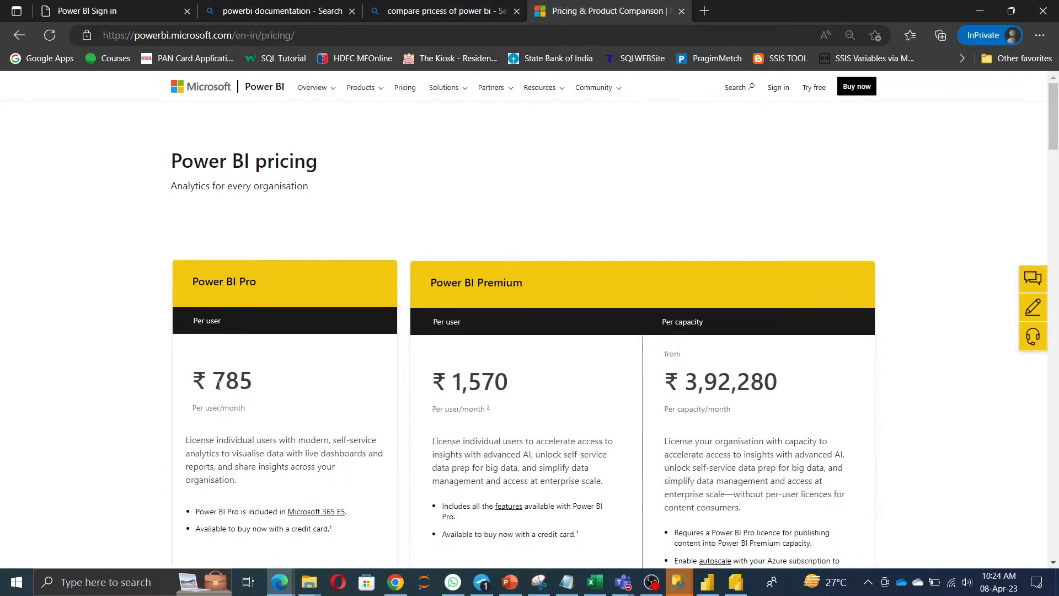
# Highlight the Pro and Premium plan names and their Per user labels on the pricing page.
pyautogui.moveTo(189, 277); pyautogui.dragTo(331, 283)
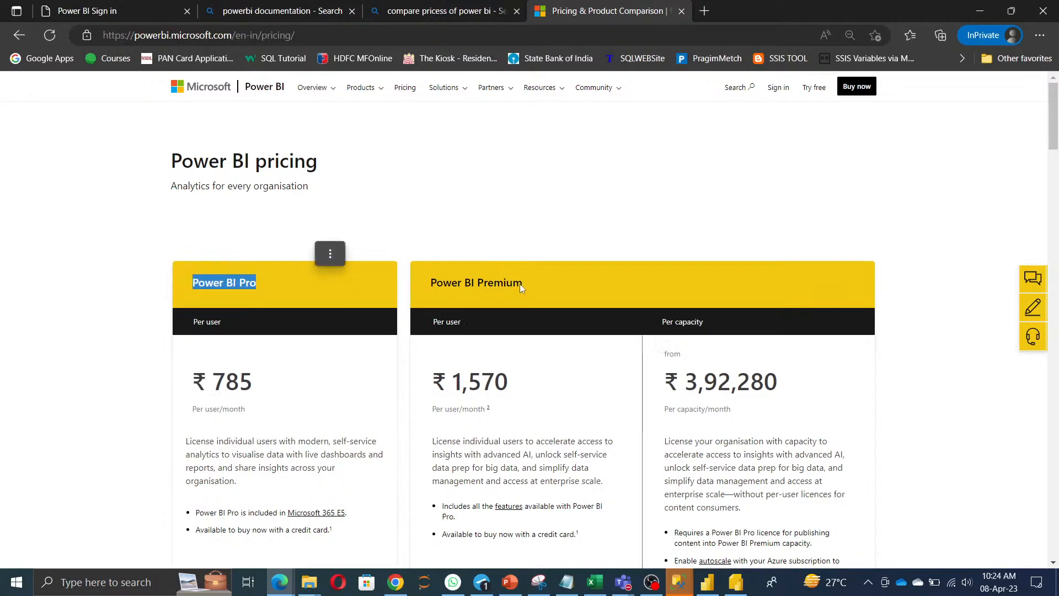
pyautogui.moveTo(438, 282); pyautogui.dragTo(587, 292)
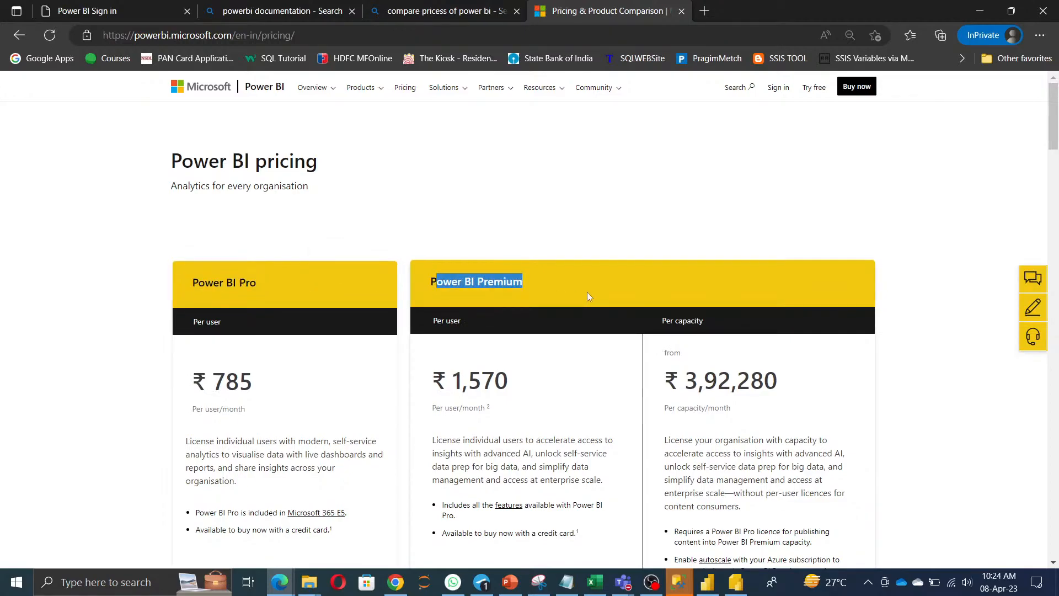
pyautogui.moveTo(181, 324); pyautogui.dragTo(283, 324)
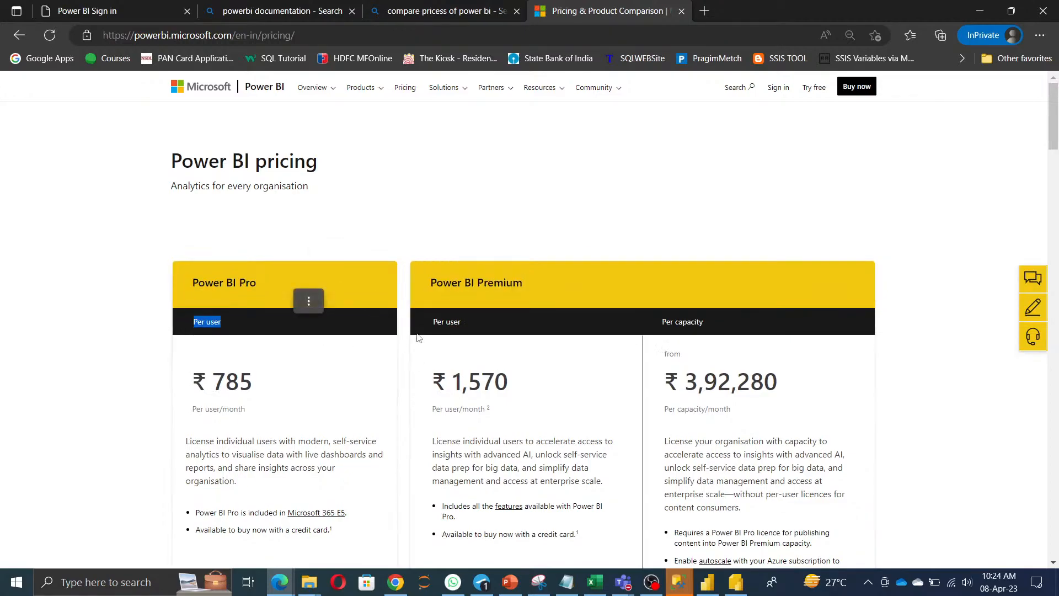
pyautogui.click(425, 320)
pyautogui.moveTo(426, 319); pyautogui.dragTo(468, 322)
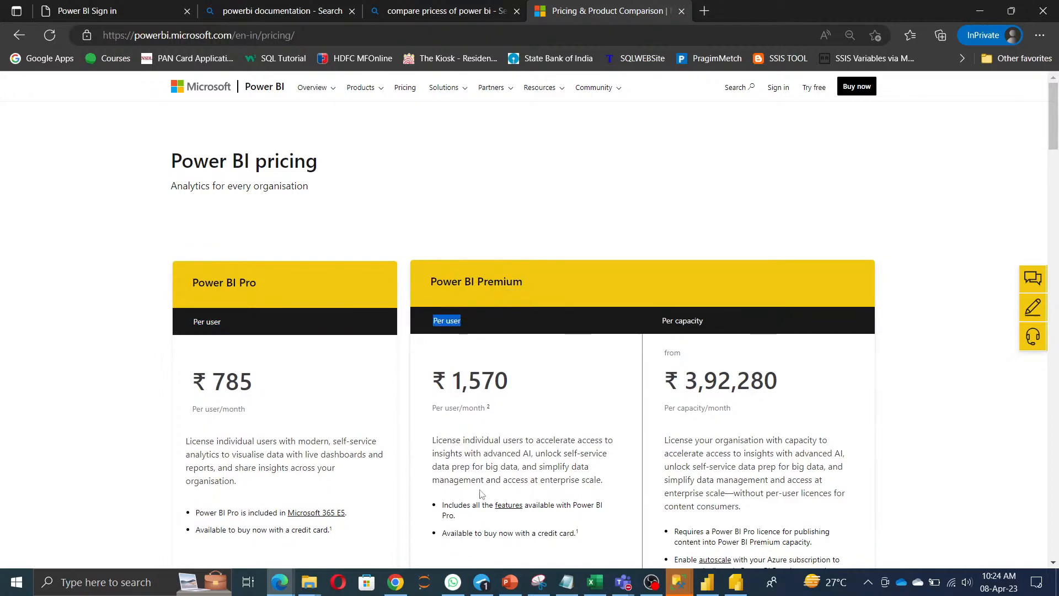
pyautogui.scroll(-1, 482, 490)
pyautogui.scroll(-1, 482, 490)
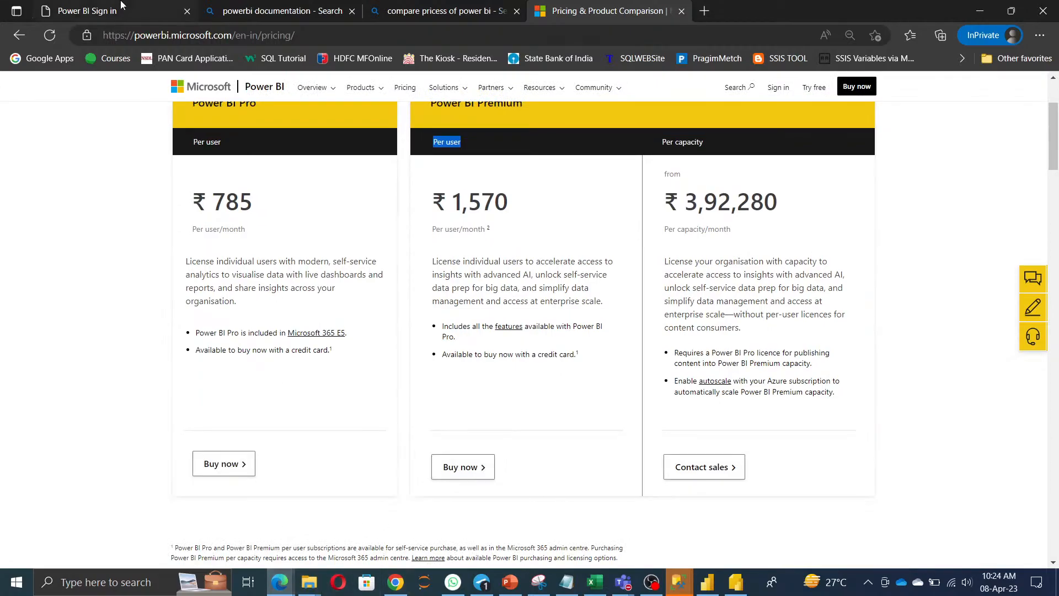
pyautogui.click(280, 582)
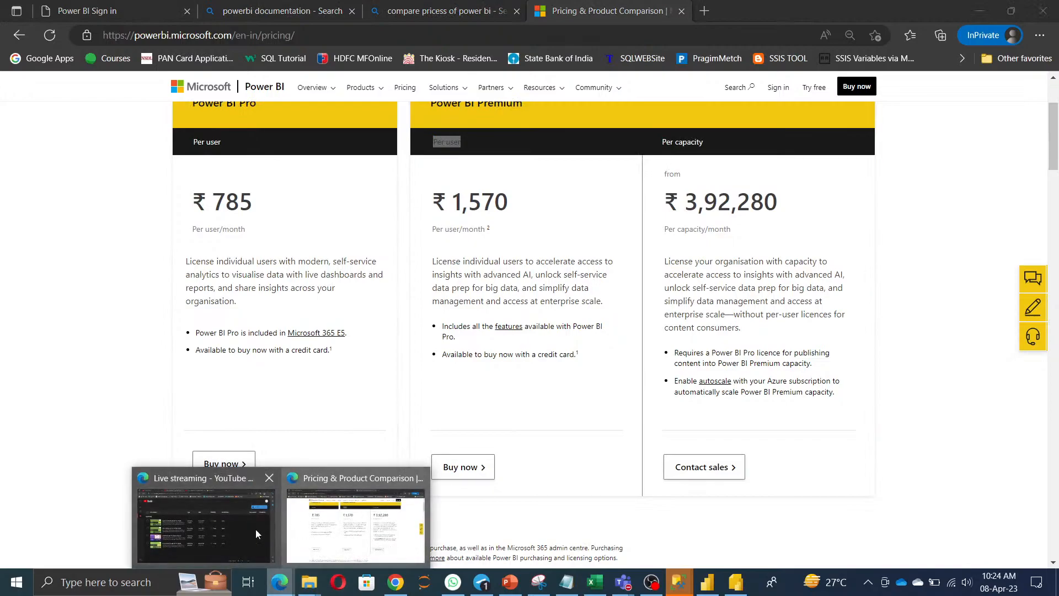
# Confirm the Power BI account's licence shows Free account, then return to the pricing window.
pyautogui.click(239, 533)
pyautogui.click(608, 15)
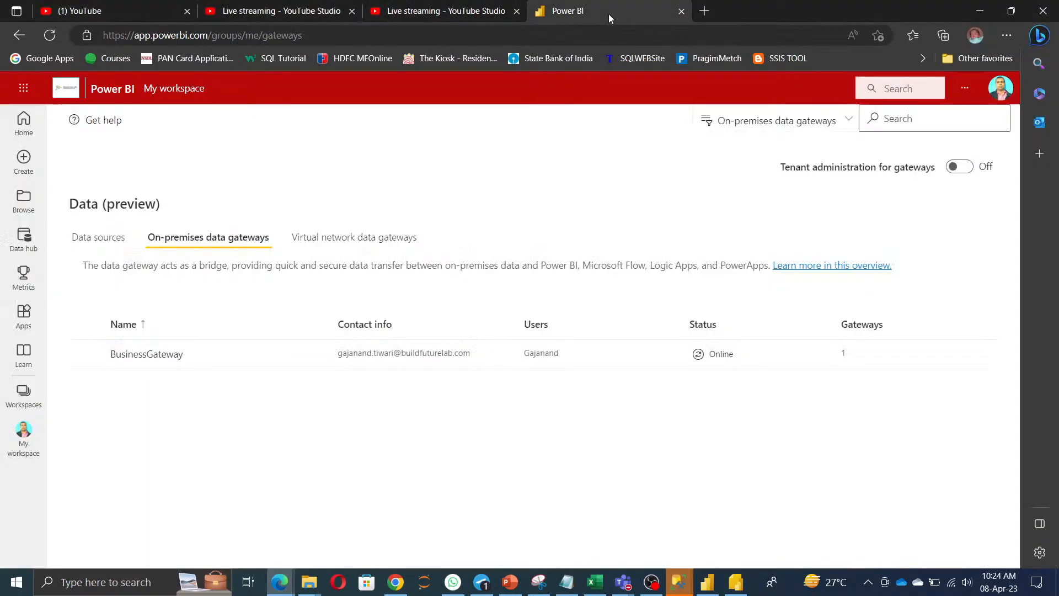
pyautogui.click(1000, 87)
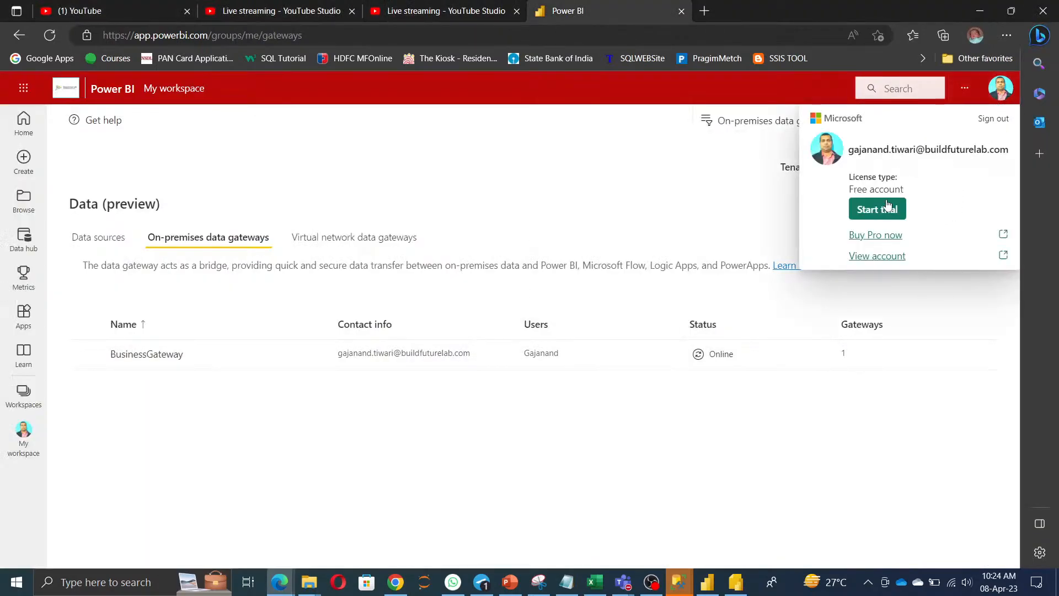
pyautogui.moveTo(849, 191); pyautogui.dragTo(913, 193)
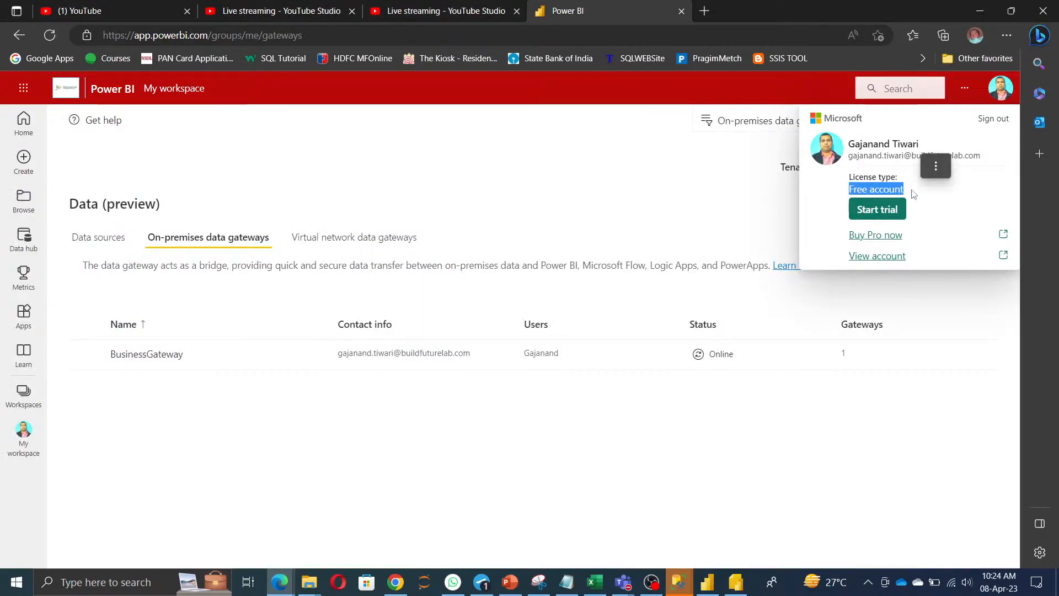
pyautogui.hotkey('alt', 'Tab')
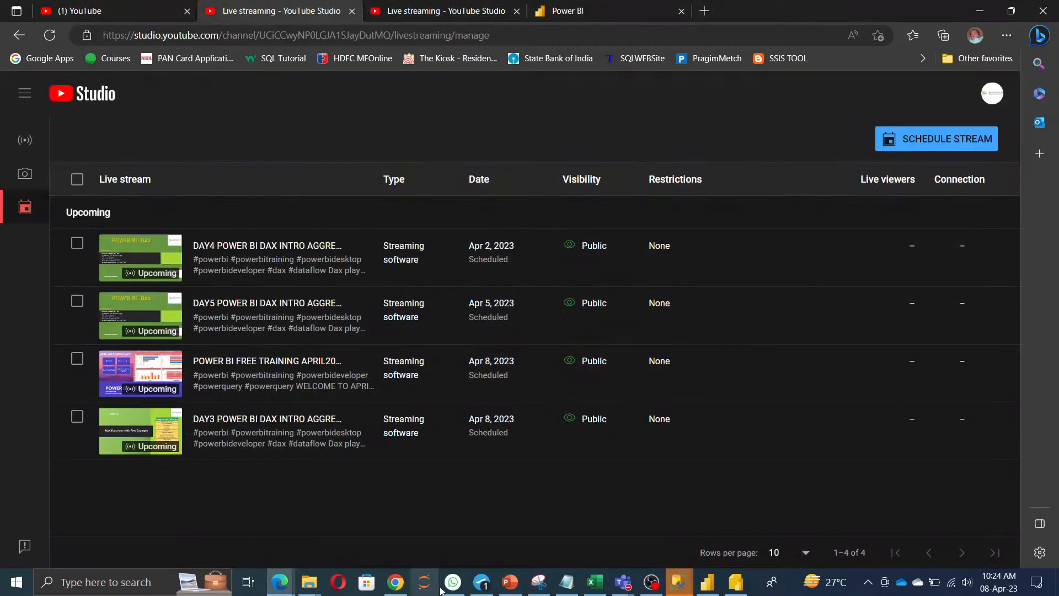
pyautogui.moveTo(284, 585)
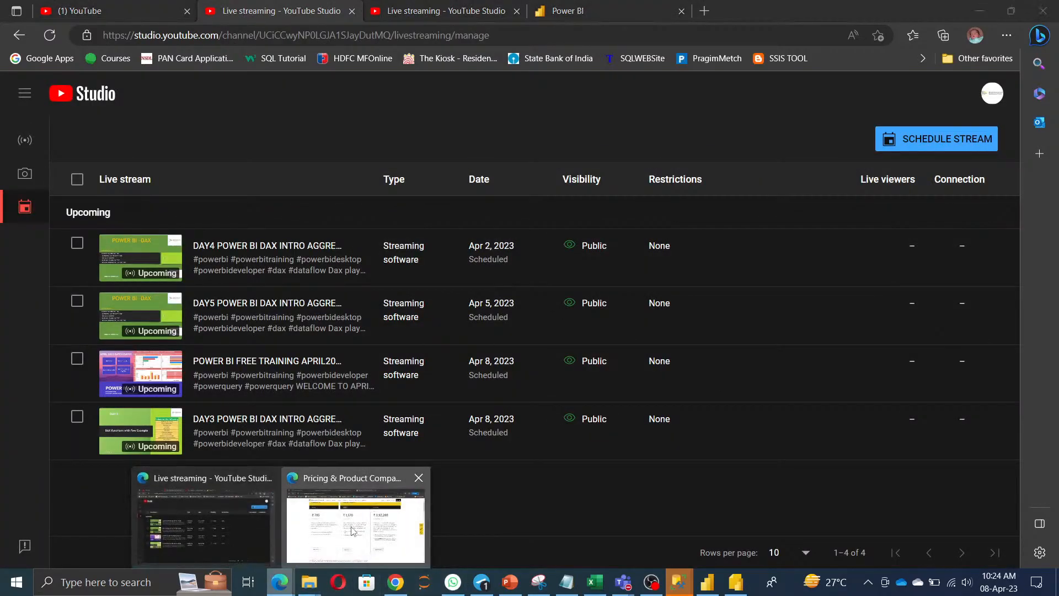
pyautogui.click(356, 530)
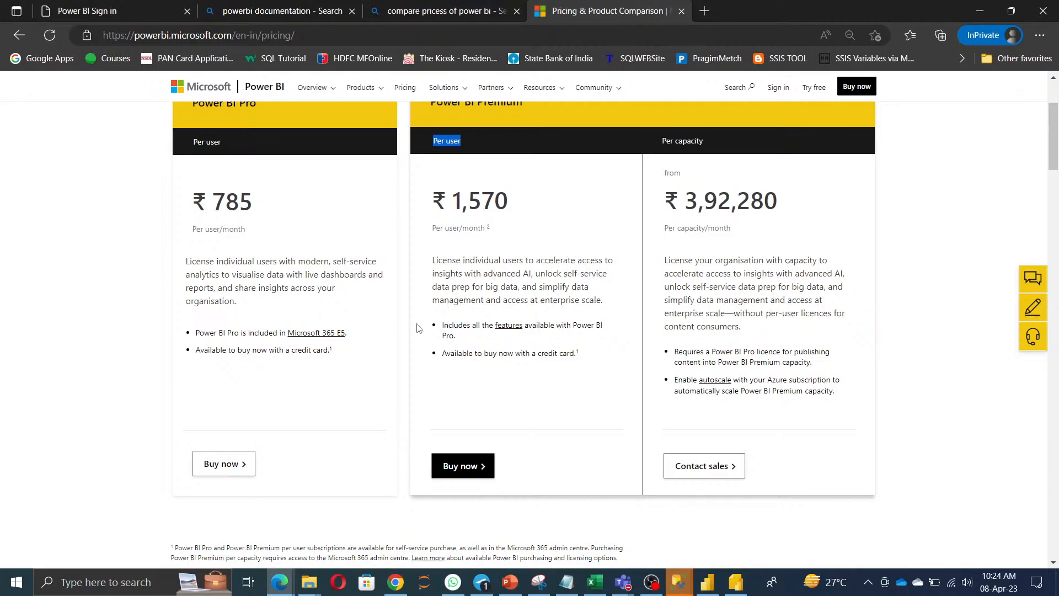
# Highlight the Pro ₹785 price and the Premium per-user and per-capacity headings on the plan cards.
pyautogui.scroll(2, 431, 314)
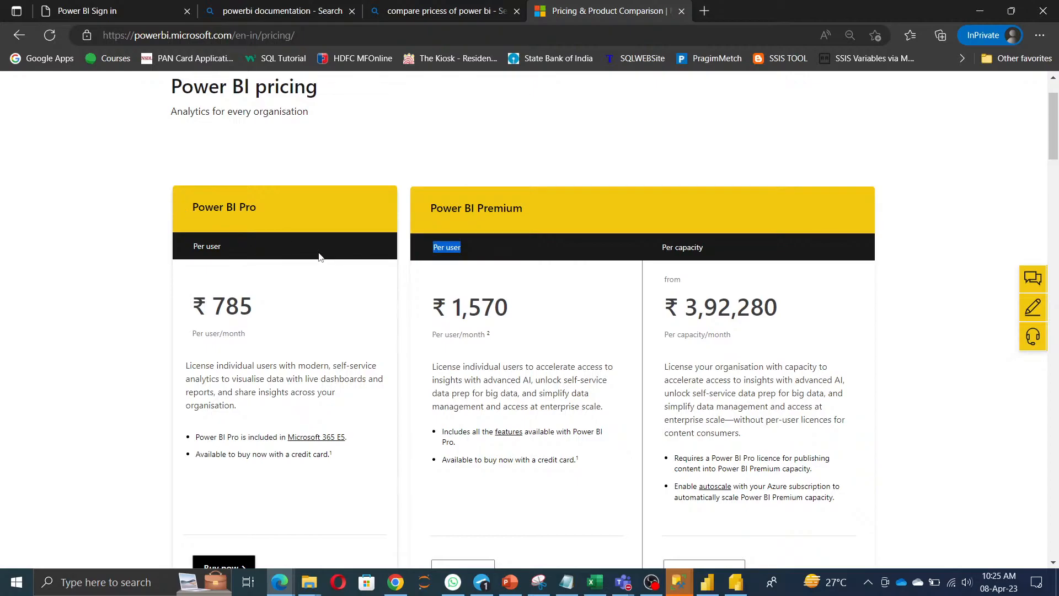
pyautogui.moveTo(278, 319); pyautogui.dragTo(216, 308)
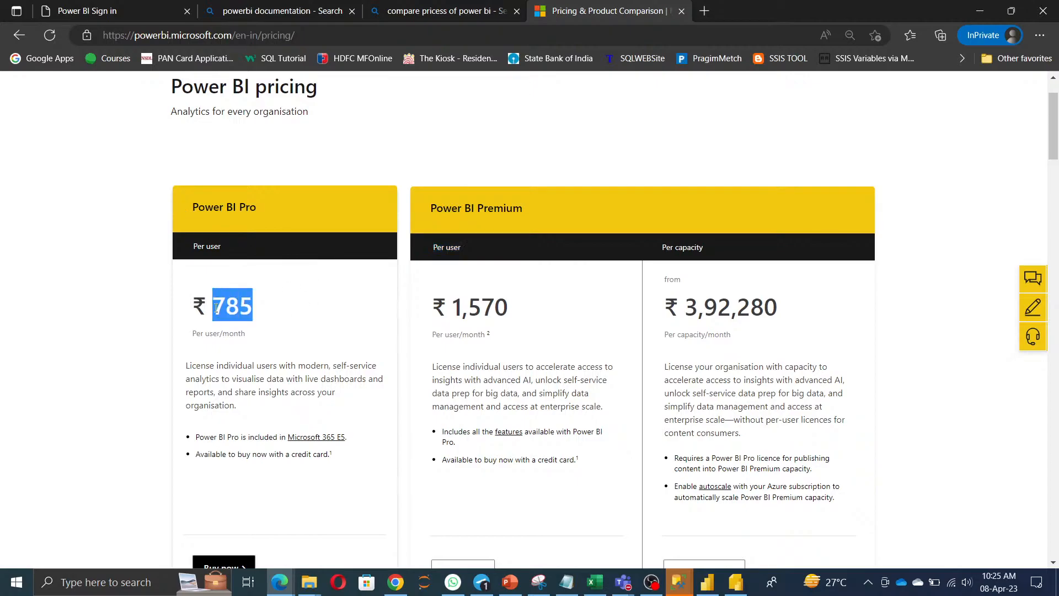
pyautogui.click(421, 348)
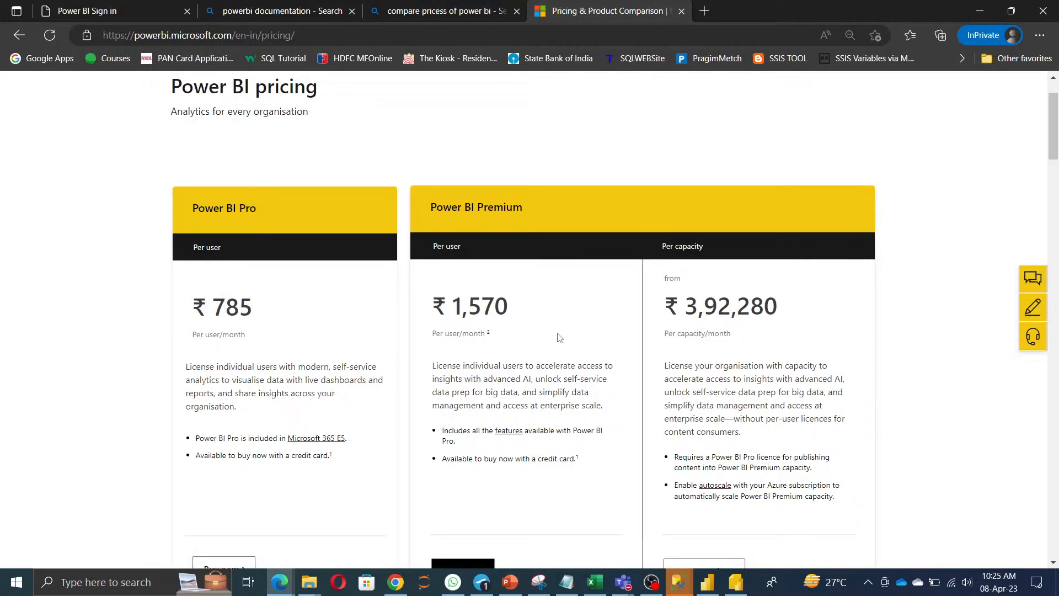
pyautogui.moveTo(430, 246); pyautogui.dragTo(517, 274)
pyautogui.click(509, 321)
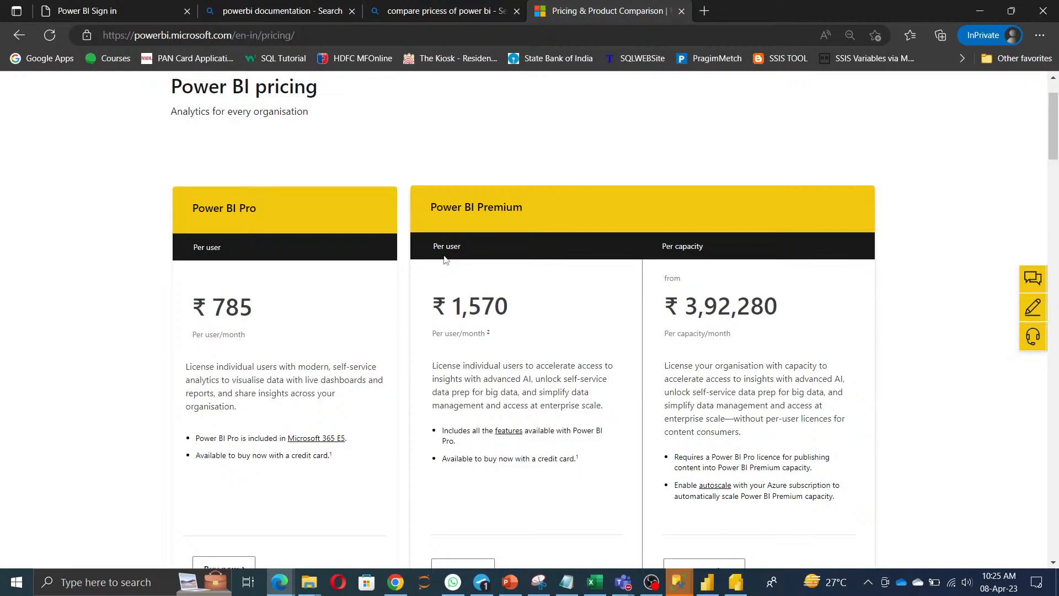
pyautogui.scroll(-5, 449, 275)
pyautogui.scroll(3, 449, 275)
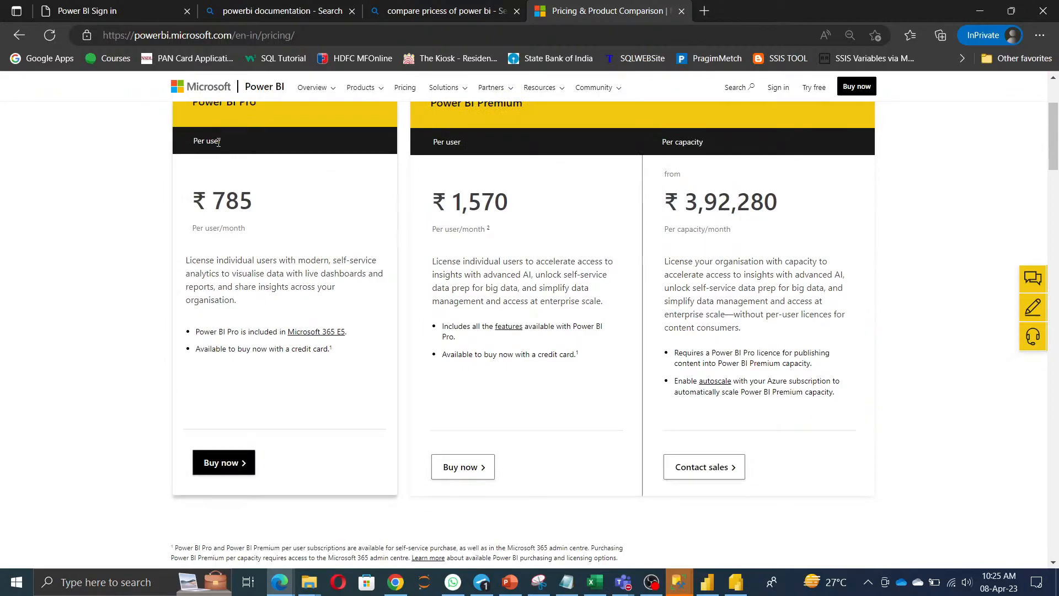
pyautogui.scroll(2, 437, 177)
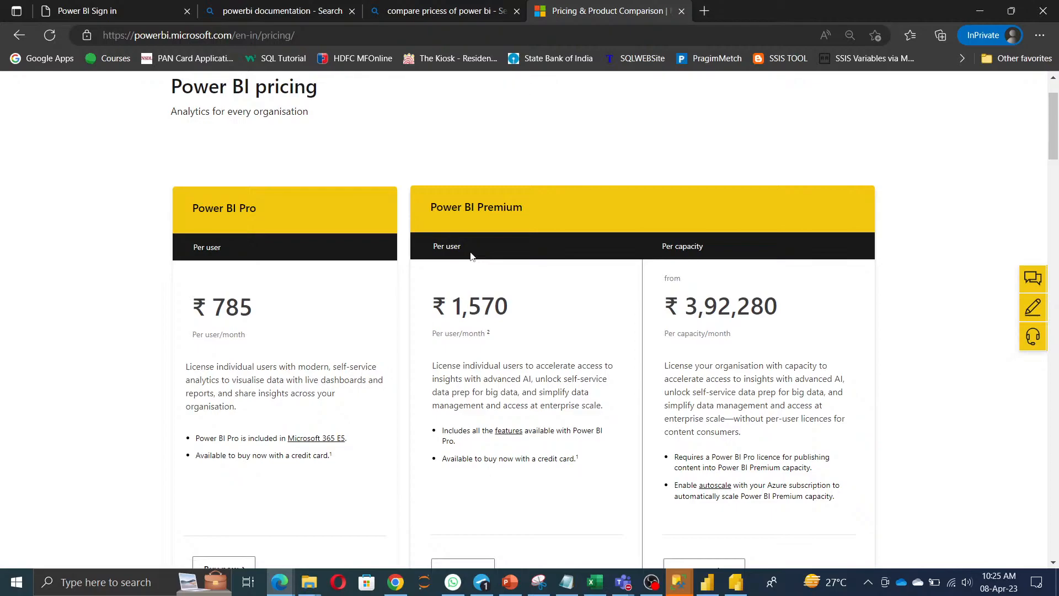
pyautogui.scroll(-6, 526, 380)
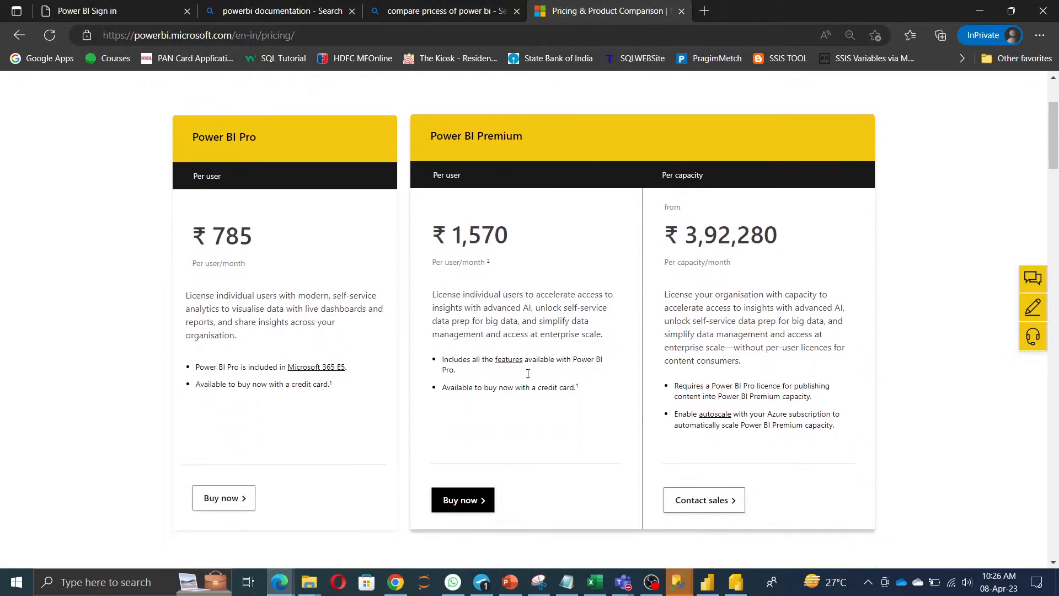
# Scroll to the plans table and highlight the Mobile app access, Publish reports and Paginated (RDL) reports rows.
pyautogui.scroll(-6, 529, 377)
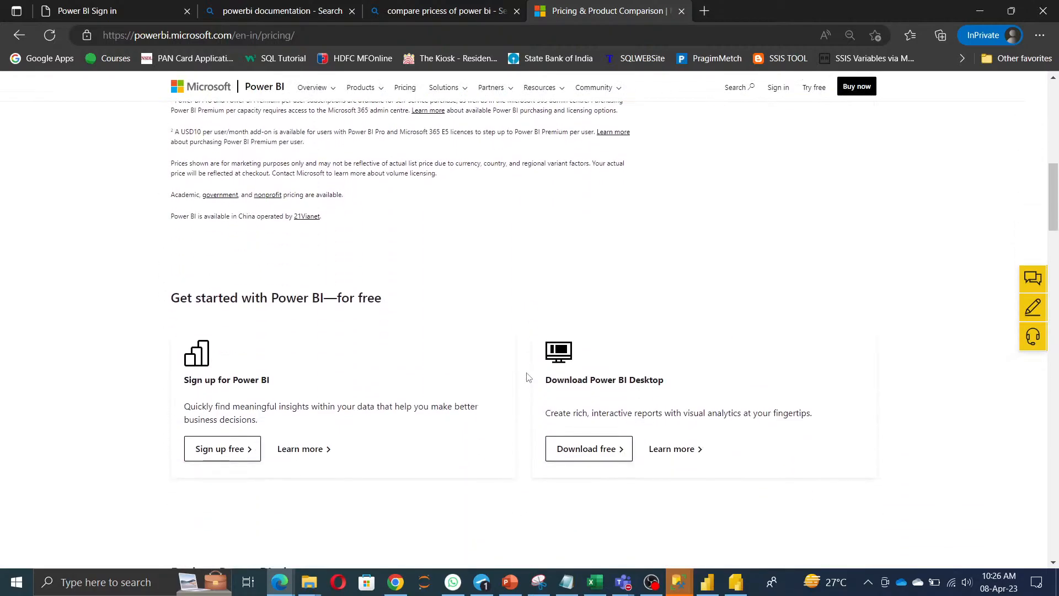
pyautogui.scroll(-5, 529, 375)
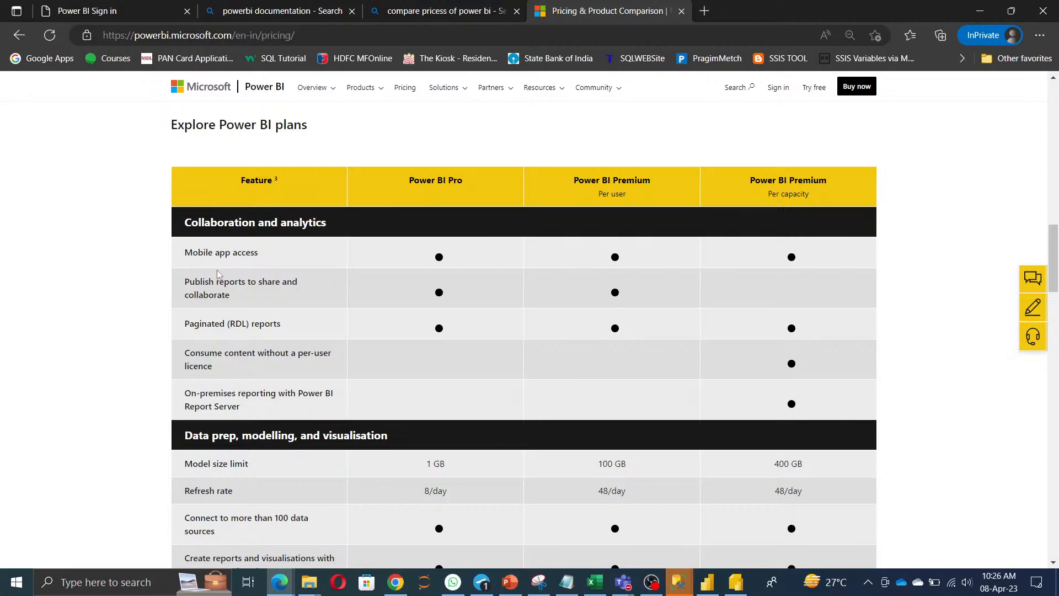
pyautogui.moveTo(184, 254); pyautogui.dragTo(573, 263)
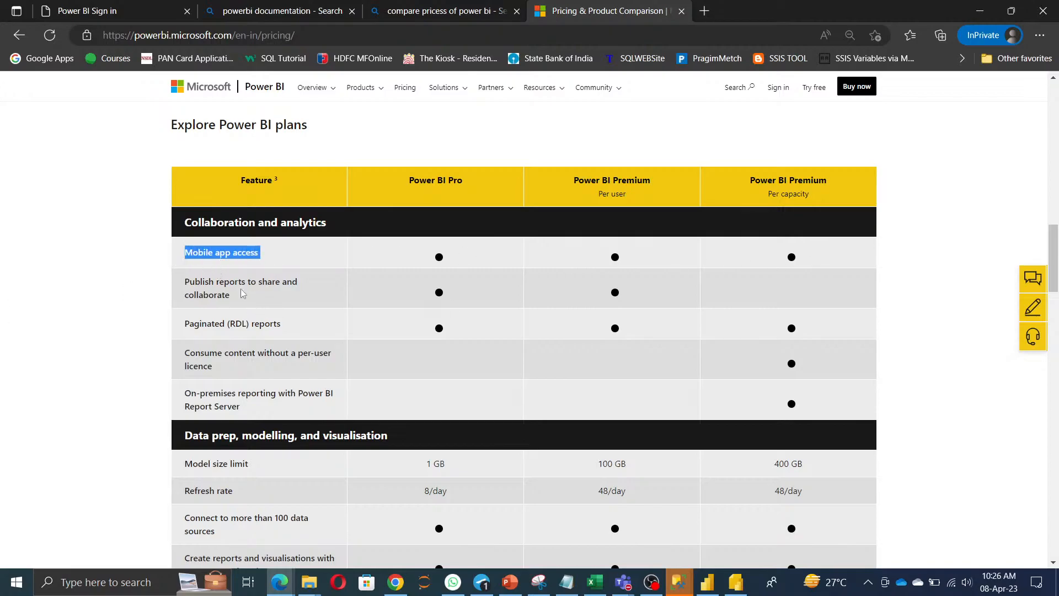
pyautogui.moveTo(185, 282); pyautogui.dragTo(268, 299)
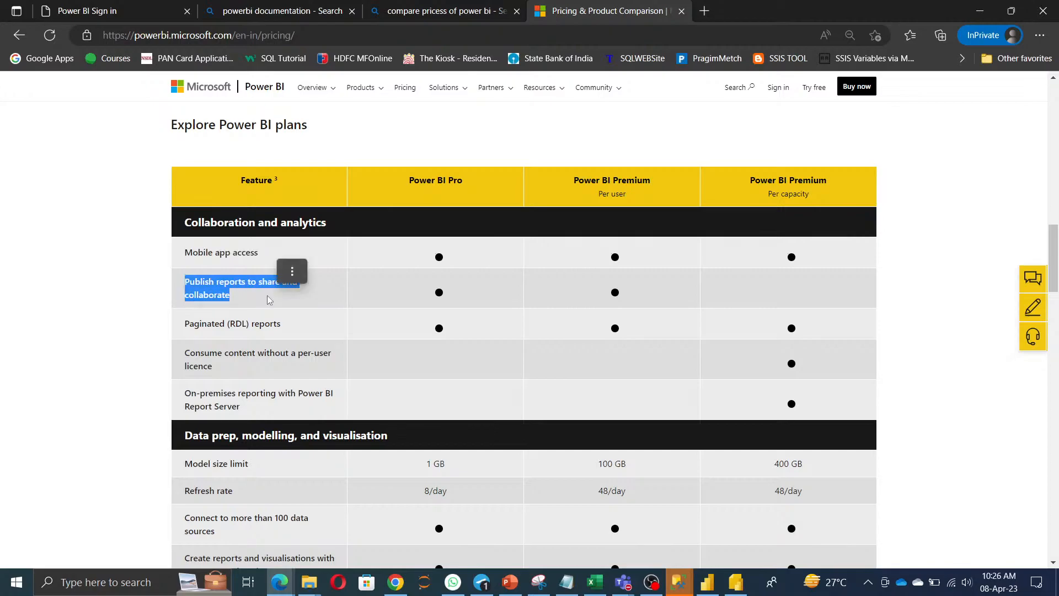
pyautogui.click(775, 294)
pyautogui.moveTo(184, 326); pyautogui.dragTo(298, 326)
pyautogui.click(737, 583)
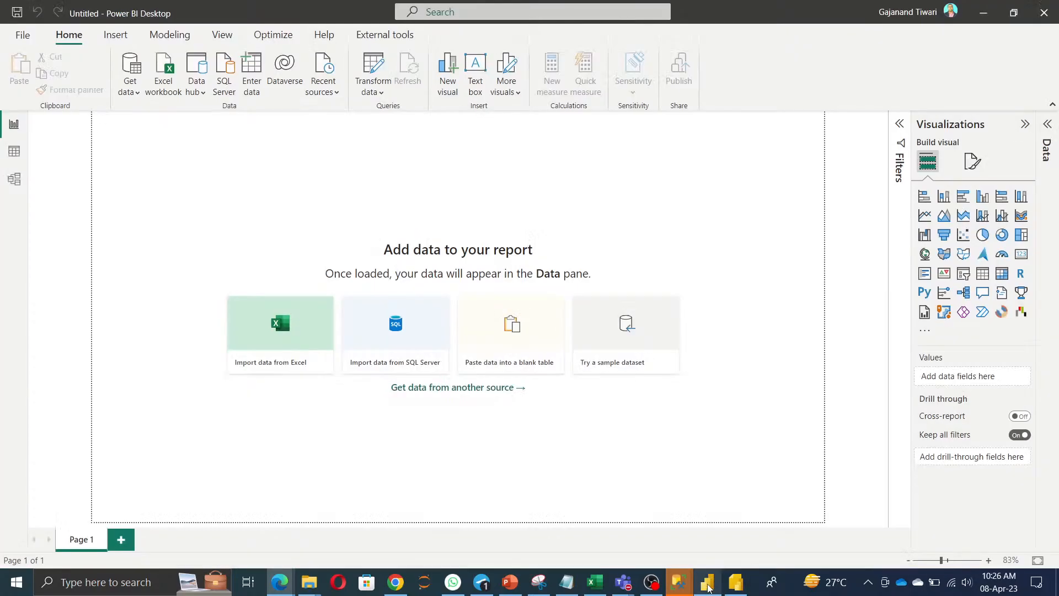
pyautogui.click(737, 583)
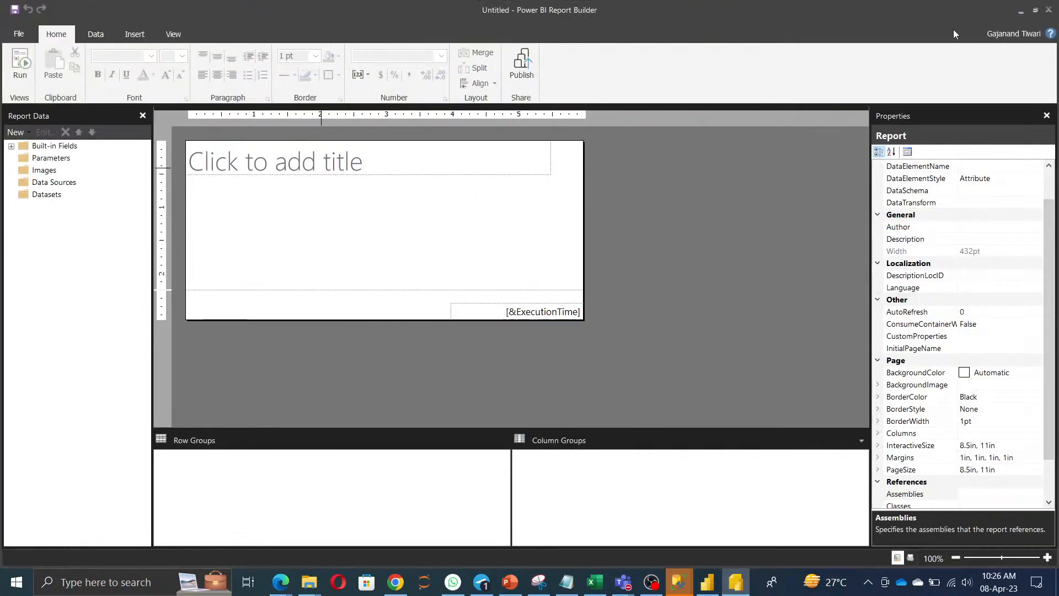
pyautogui.click(1021, 12)
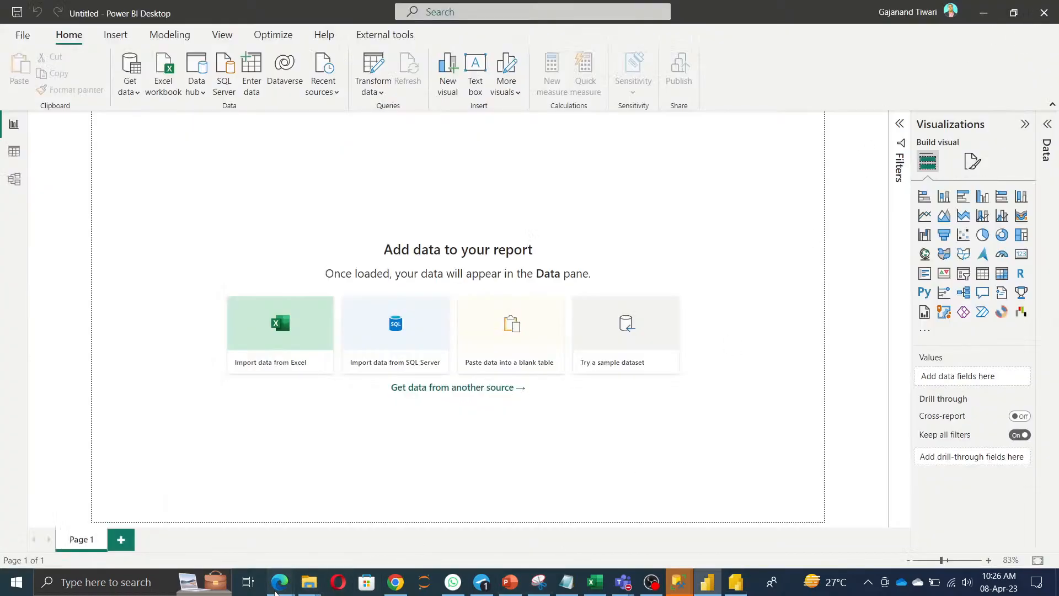
pyautogui.moveTo(280, 582)
pyautogui.click(355, 516)
pyautogui.click(523, 398)
pyautogui.moveTo(194, 324); pyautogui.dragTo(633, 336)
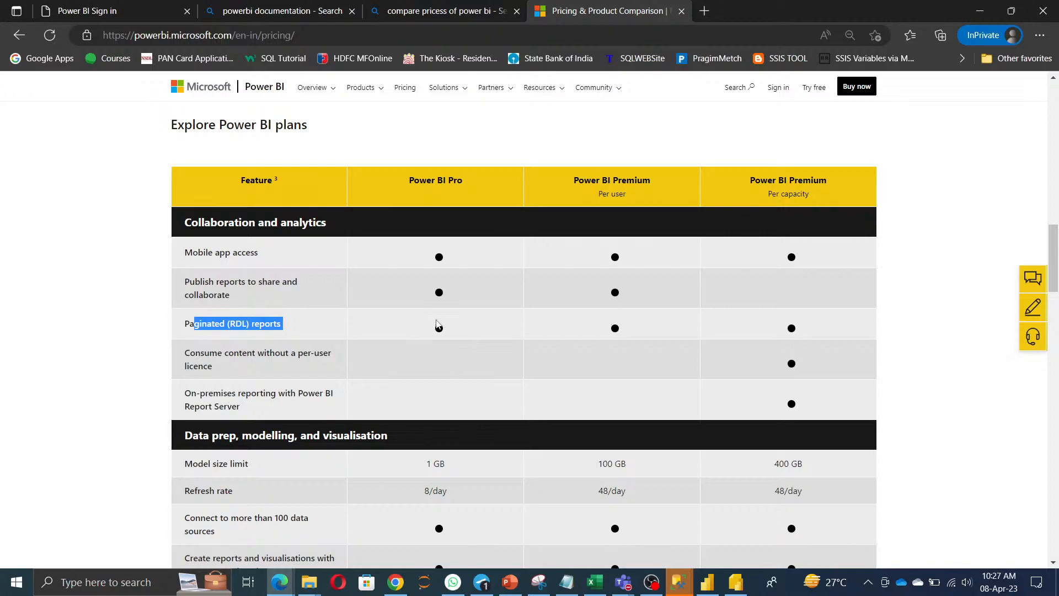
pyautogui.scroll(-1, 634, 369)
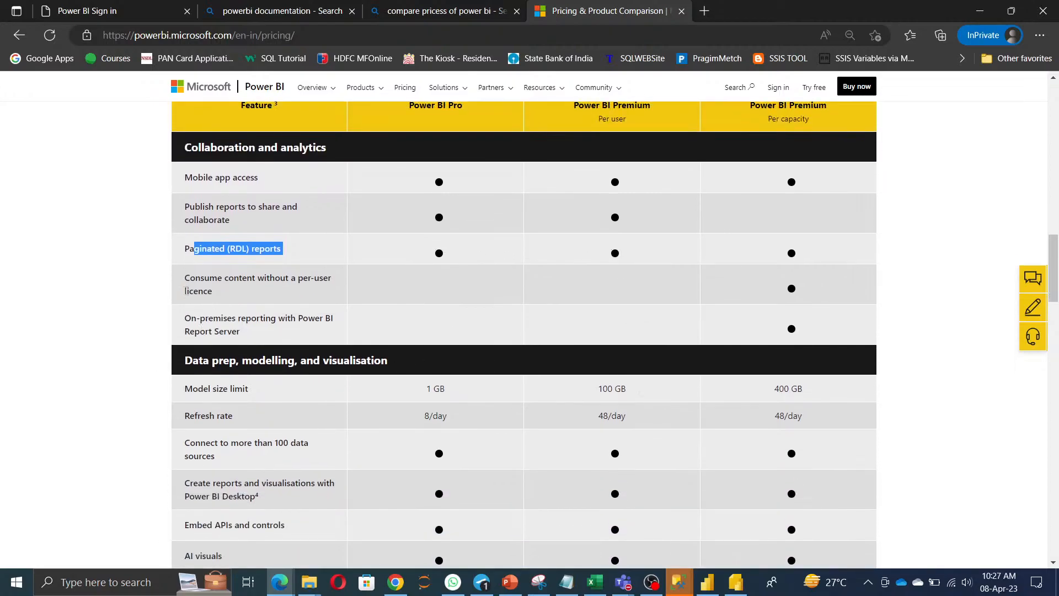
pyautogui.moveTo(184, 279); pyautogui.dragTo(250, 298)
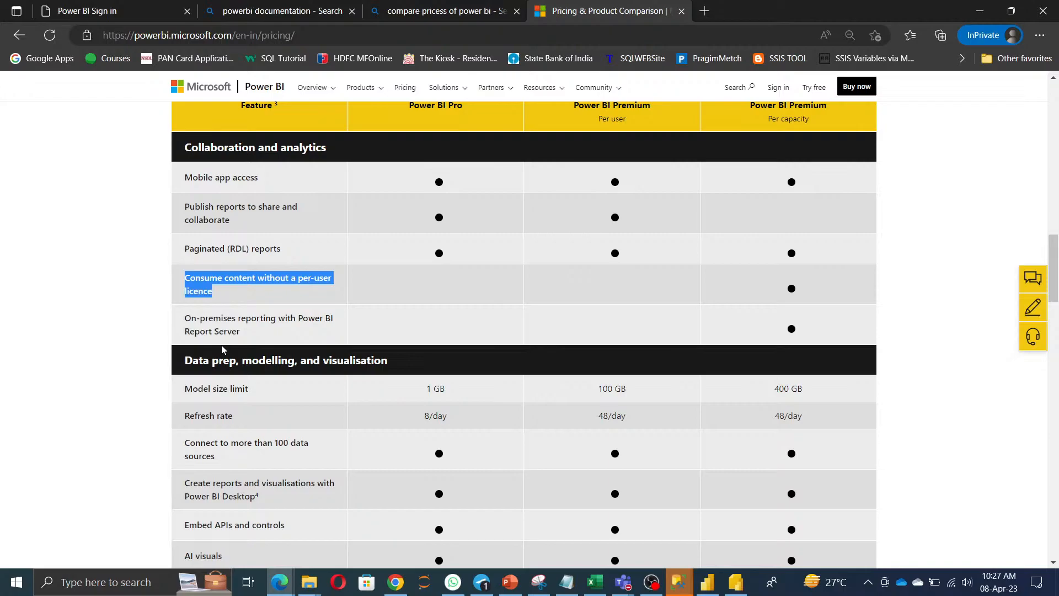
pyautogui.click(709, 586)
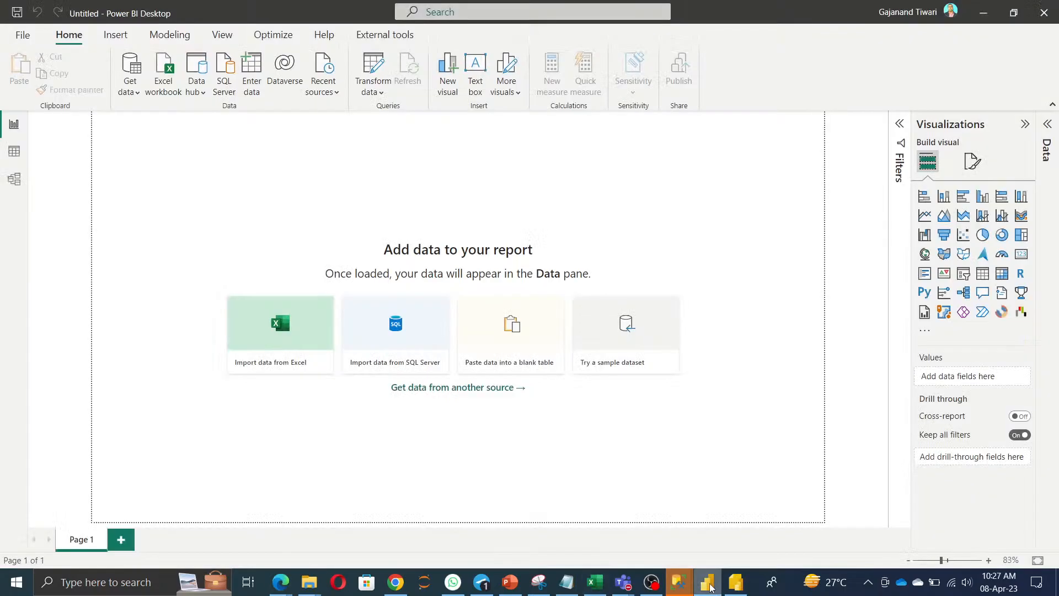
pyautogui.click(22, 36)
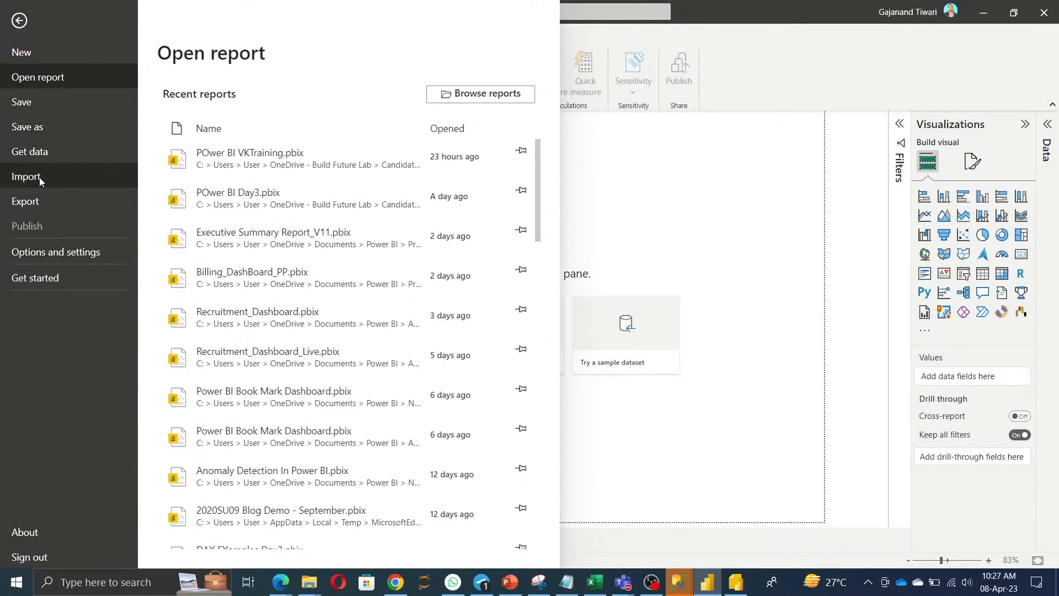
pyautogui.click(27, 228)
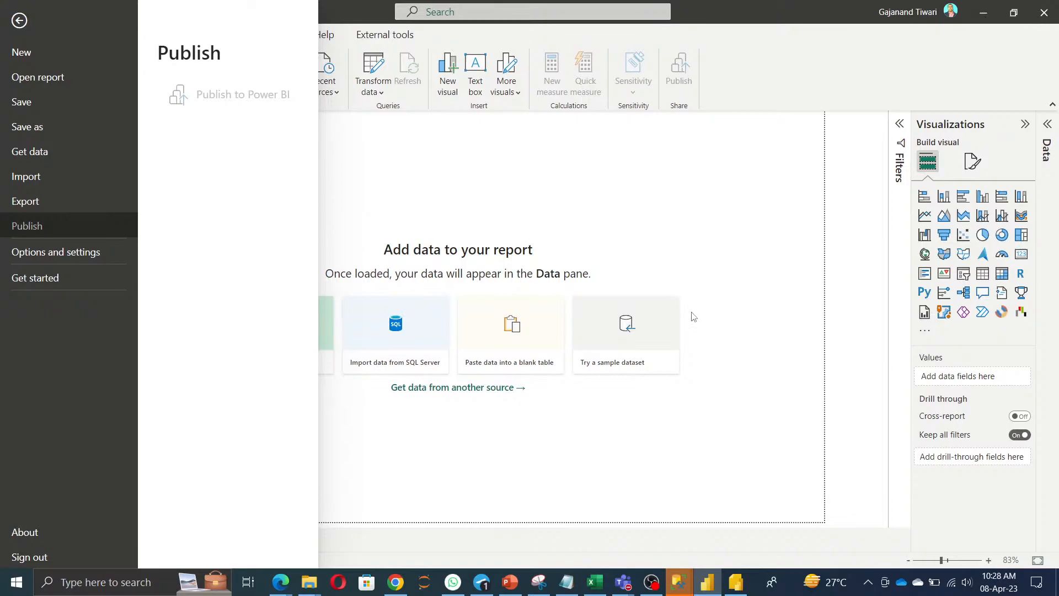
pyautogui.click(984, 14)
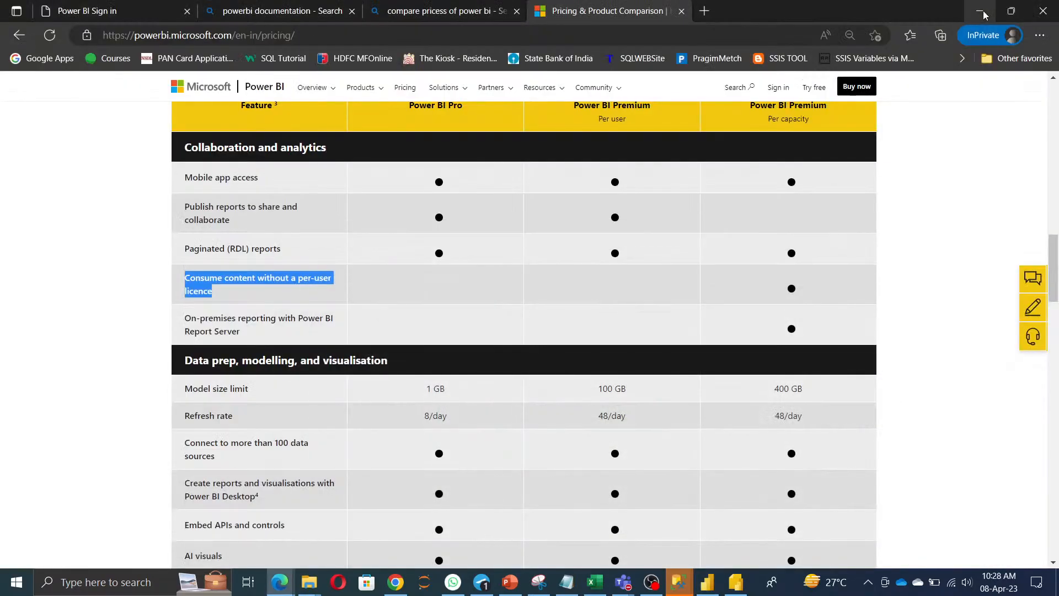
# Highlight the Model size limit row: 1 GB Pro, 100 GB Premium per user, 400 GB per capacity.
pyautogui.click(384, 342)
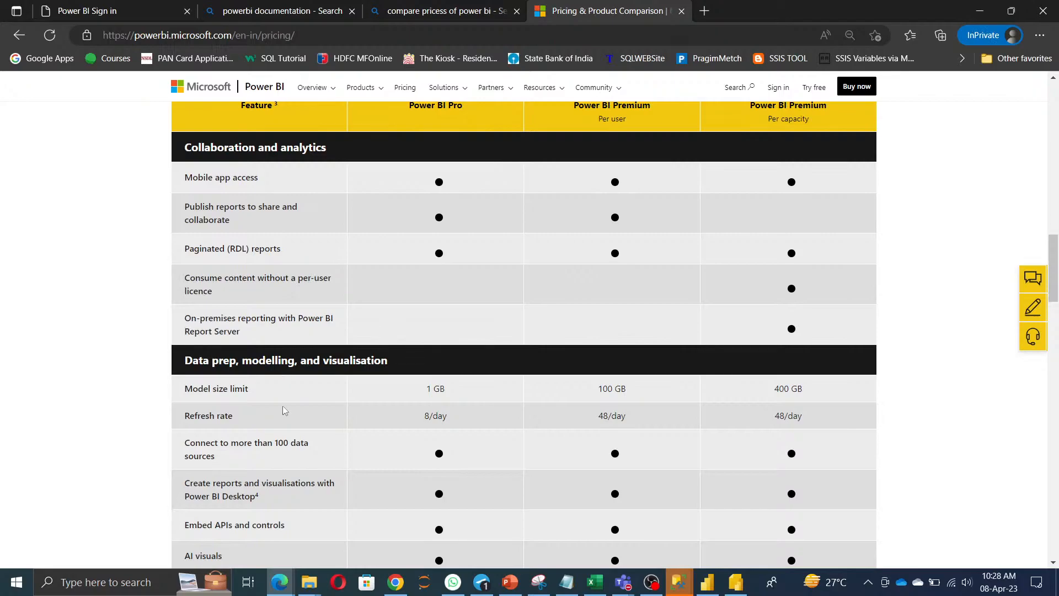
pyautogui.scroll(-3, 283, 409)
pyautogui.tripleClick(193, 245)
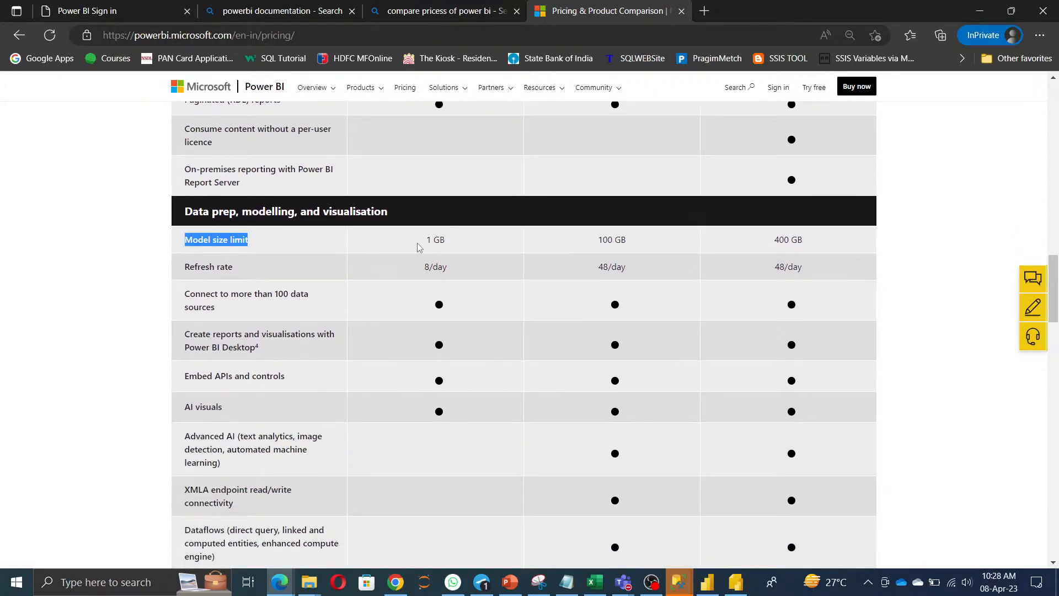
pyautogui.moveTo(425, 247); pyautogui.dragTo(451, 245)
pyautogui.moveTo(587, 246); pyautogui.dragTo(682, 242)
pyautogui.moveTo(760, 241); pyautogui.dragTo(855, 241)
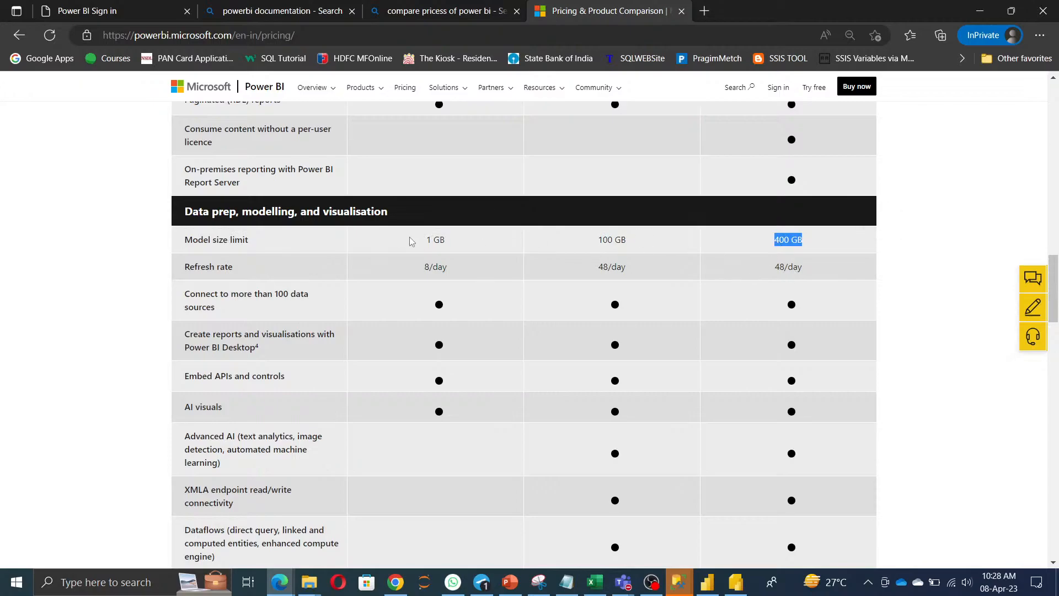
pyautogui.moveTo(411, 241); pyautogui.dragTo(480, 241)
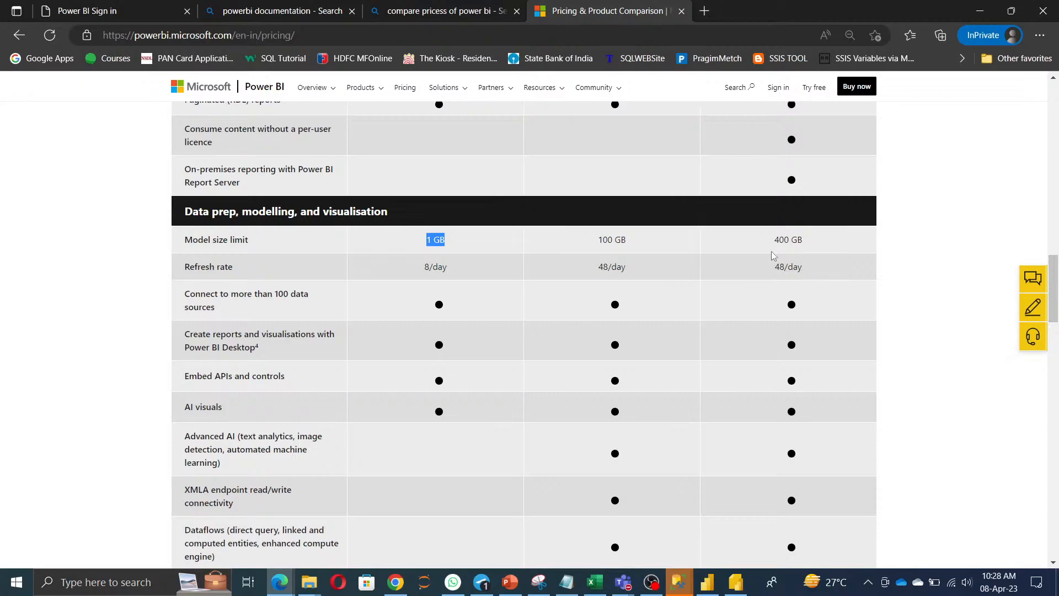
# Point out the 48/day refresh rates and the 100+ data sources row, then return to Power BI Desktop.
pyautogui.click(424, 269)
pyautogui.moveTo(587, 268); pyautogui.dragTo(626, 269)
pyautogui.moveTo(767, 270); pyautogui.dragTo(852, 278)
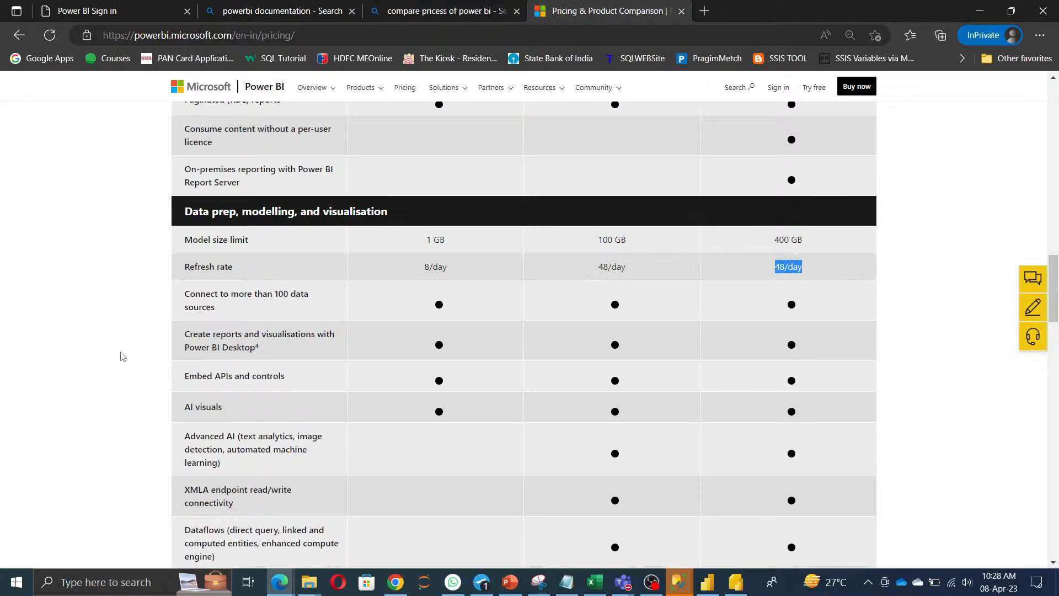
pyautogui.moveTo(187, 303); pyautogui.dragTo(239, 321)
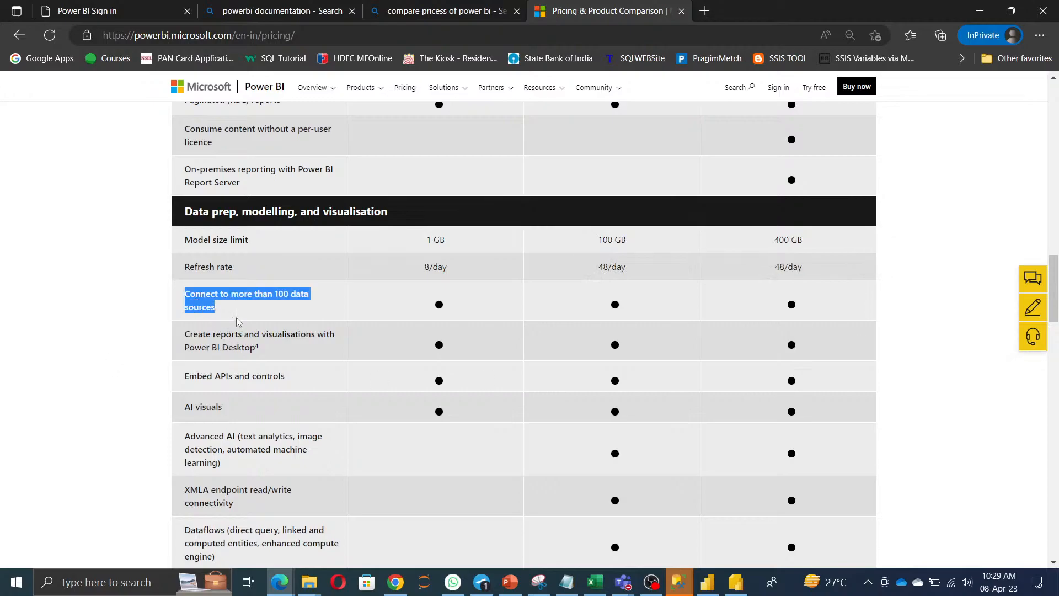
pyautogui.click(711, 585)
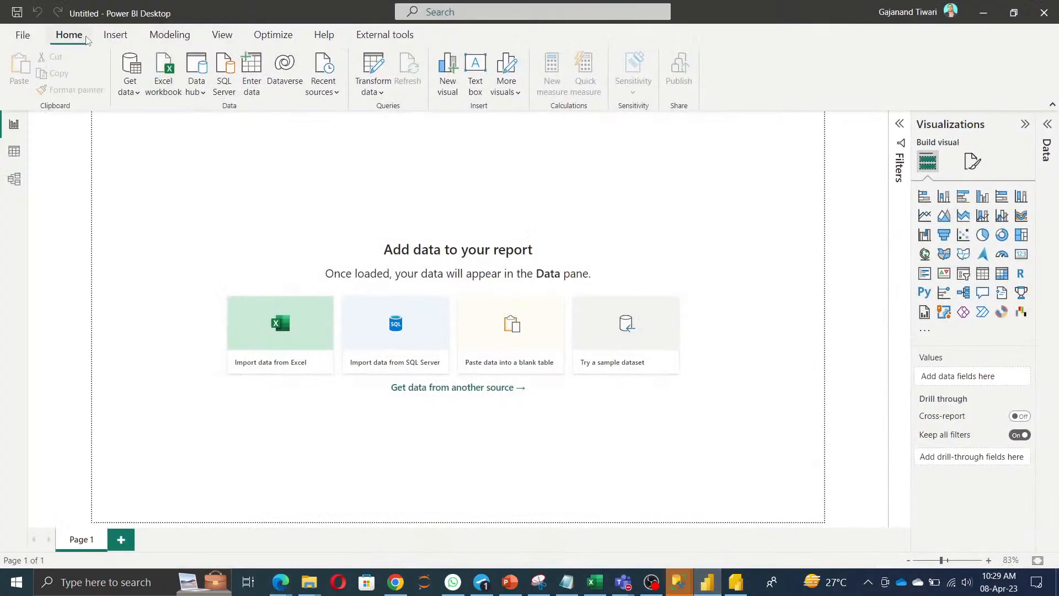
# Show Get data's Common data sources, then minimize Power BI Desktop and highlight Embed APIs and controls.
pyautogui.click(140, 95)
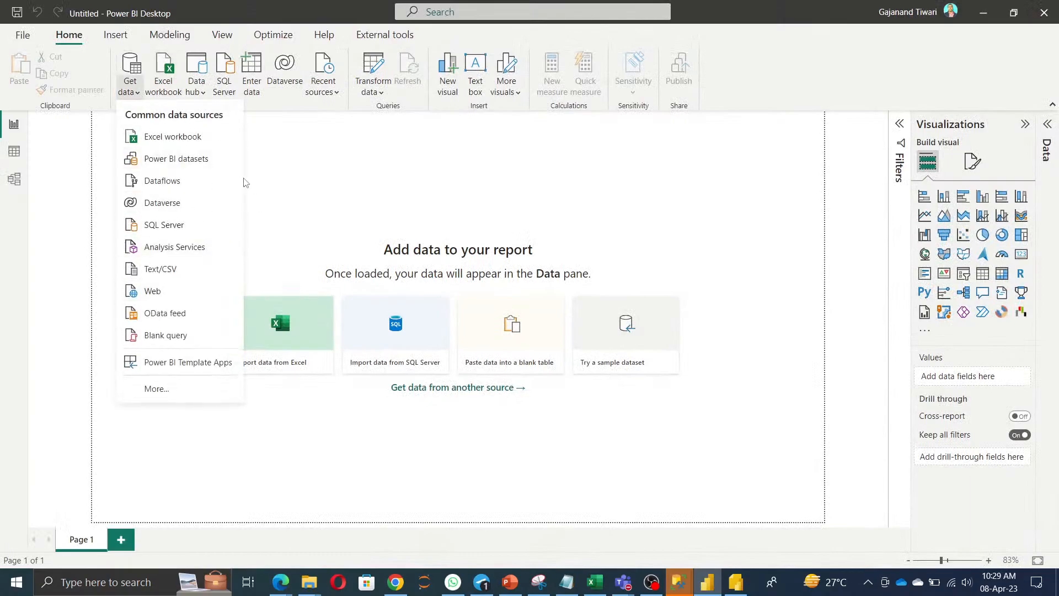
pyautogui.click(984, 13)
pyautogui.moveTo(189, 377); pyautogui.dragTo(321, 382)
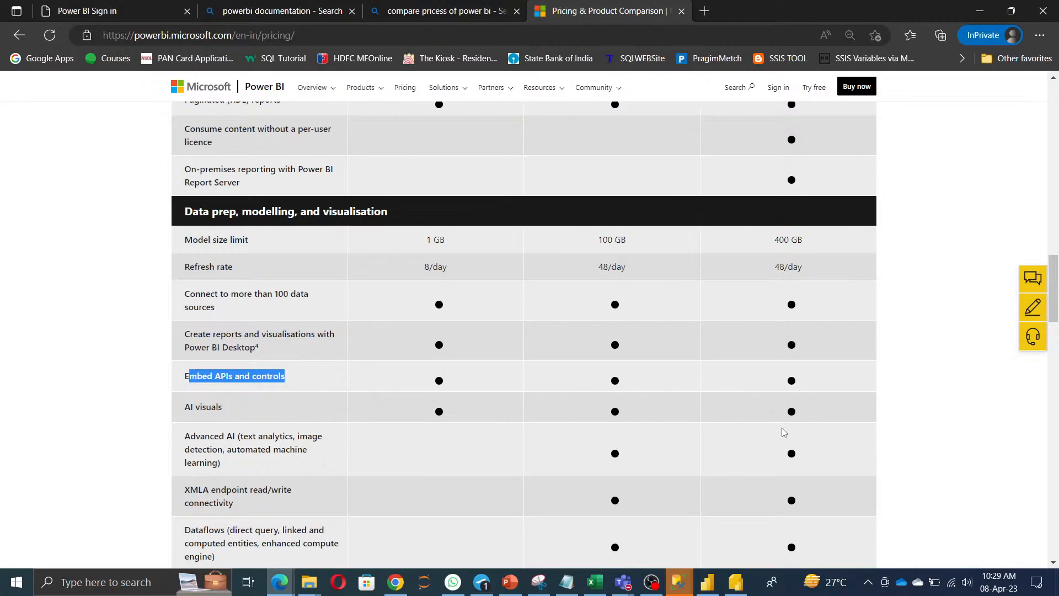
# Highlight the Dataflows, Datamart creation and Data security and encryption rows in the pricing table.
pyautogui.scroll(-3, 780, 422)
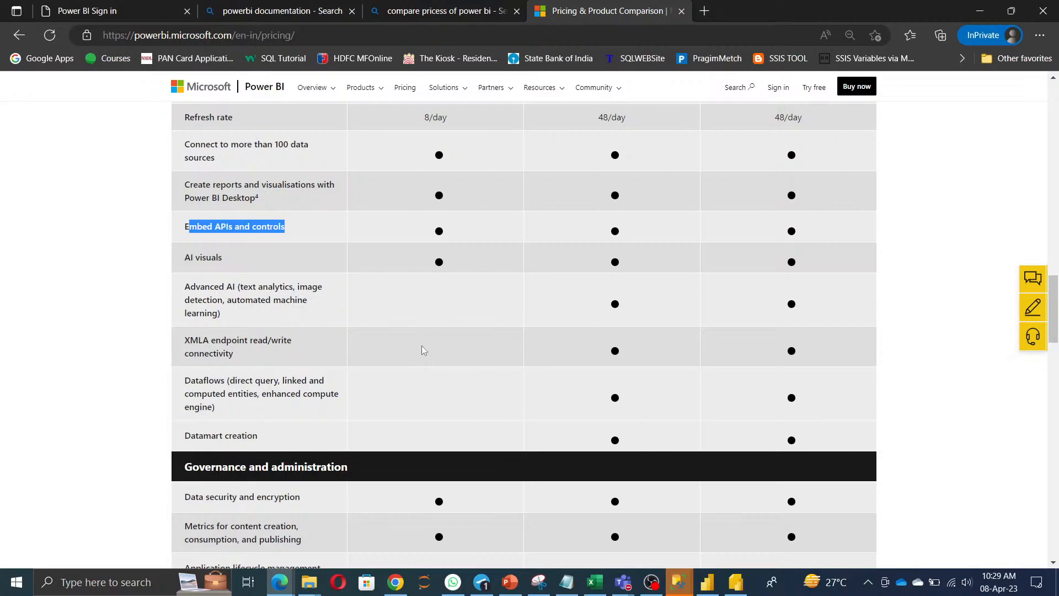
pyautogui.scroll(-1, 442, 390)
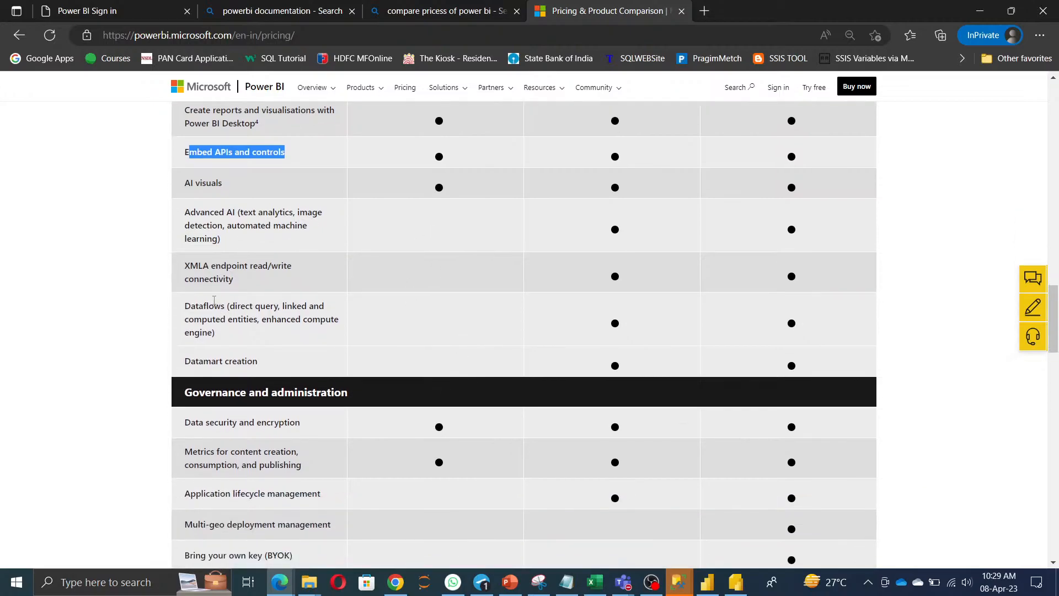
pyautogui.moveTo(191, 306); pyautogui.dragTo(294, 344)
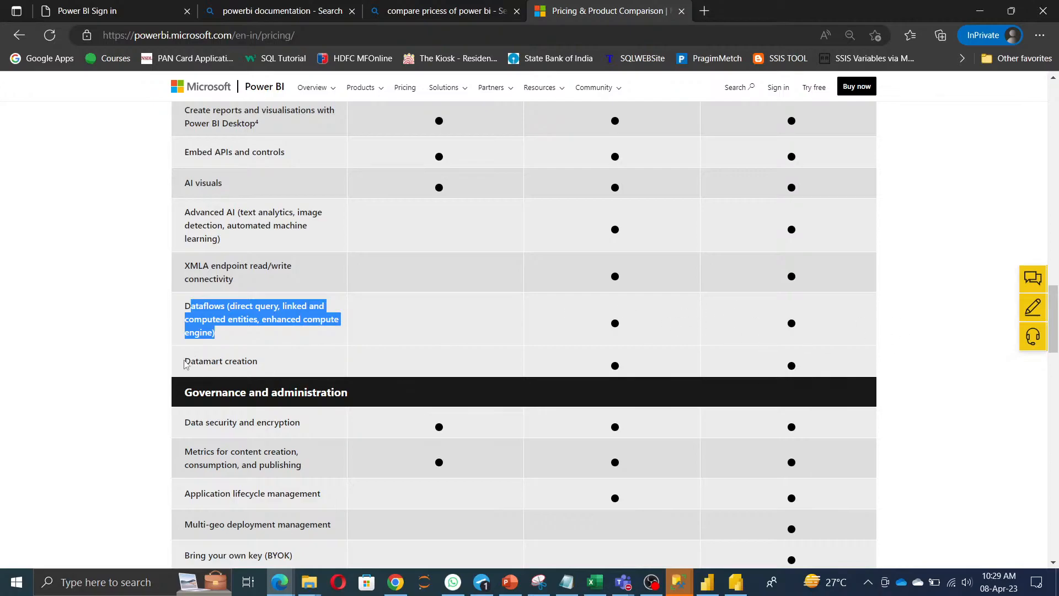
pyautogui.moveTo(187, 364); pyautogui.dragTo(281, 366)
pyautogui.click(401, 371)
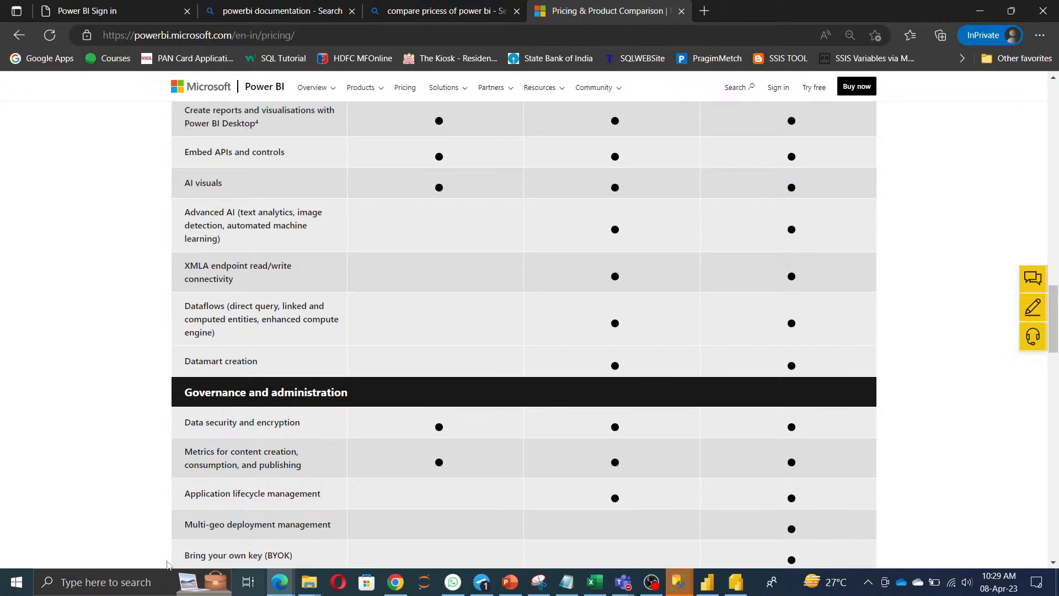
pyautogui.moveTo(182, 422); pyautogui.dragTo(809, 432)
# Highlight the Metrics for content creation row and bring up the browser window previews.
pyautogui.scroll(-3, 804, 435)
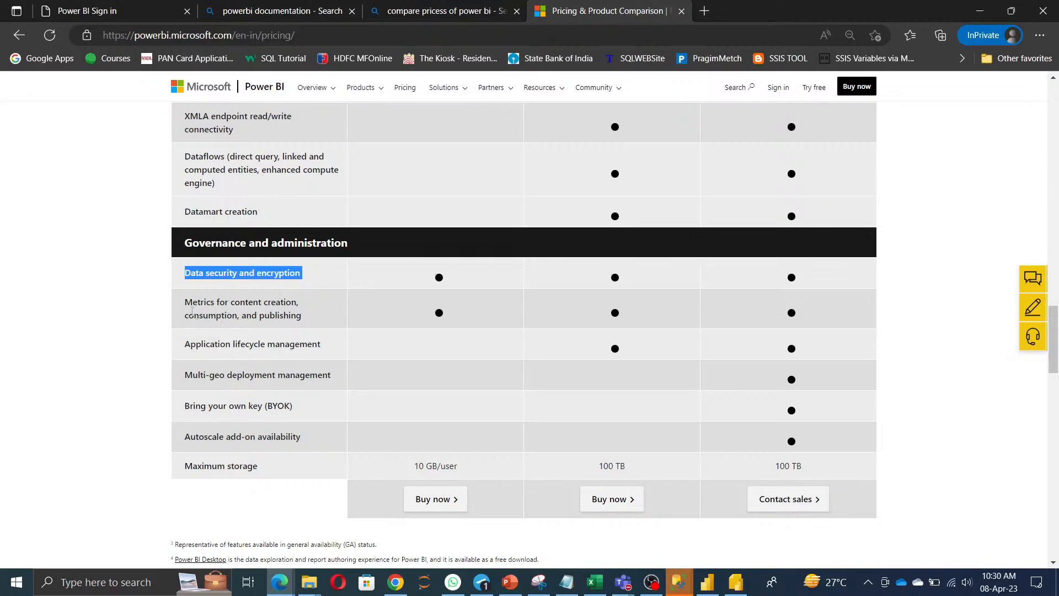
pyautogui.moveTo(186, 301); pyautogui.dragTo(315, 317)
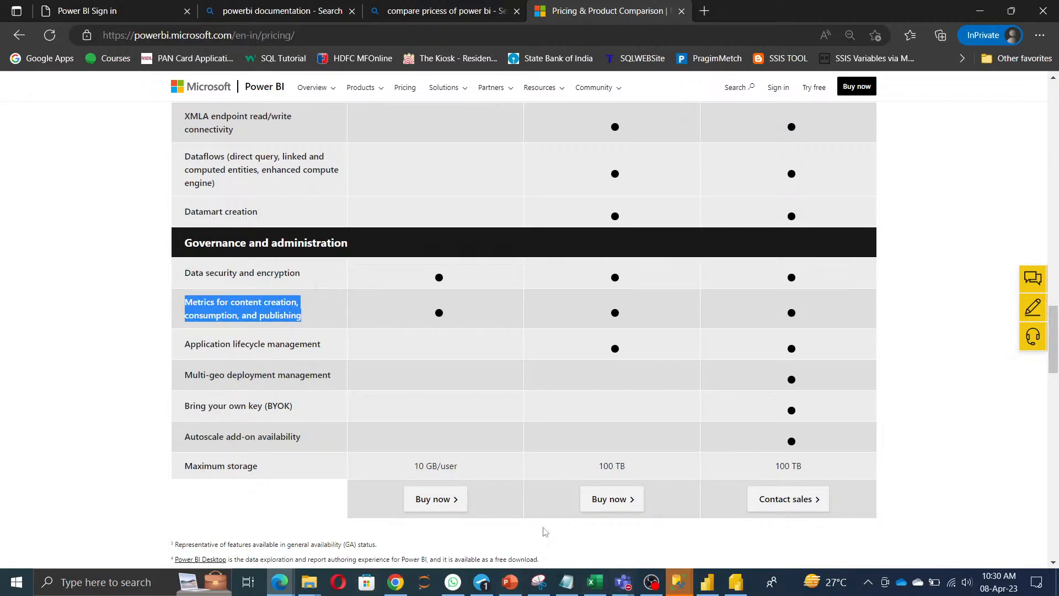
pyautogui.click(279, 588)
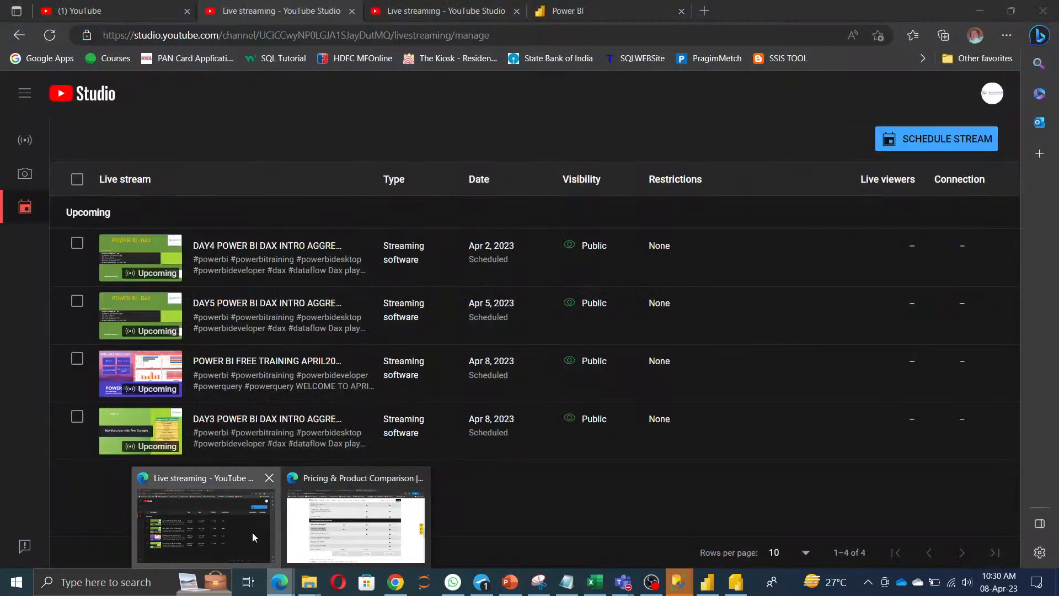
# In the Power BI service tab, open Settings > Admin portal > Usage metrics and scroll the dashboard.
pyautogui.click(253, 532)
pyautogui.click(650, 9)
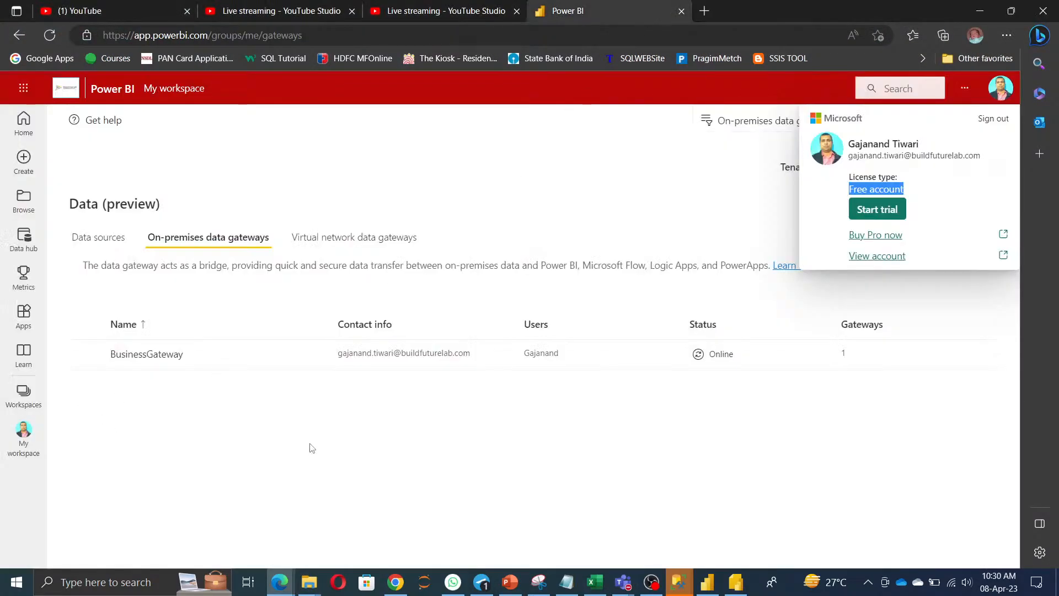
pyautogui.click(357, 447)
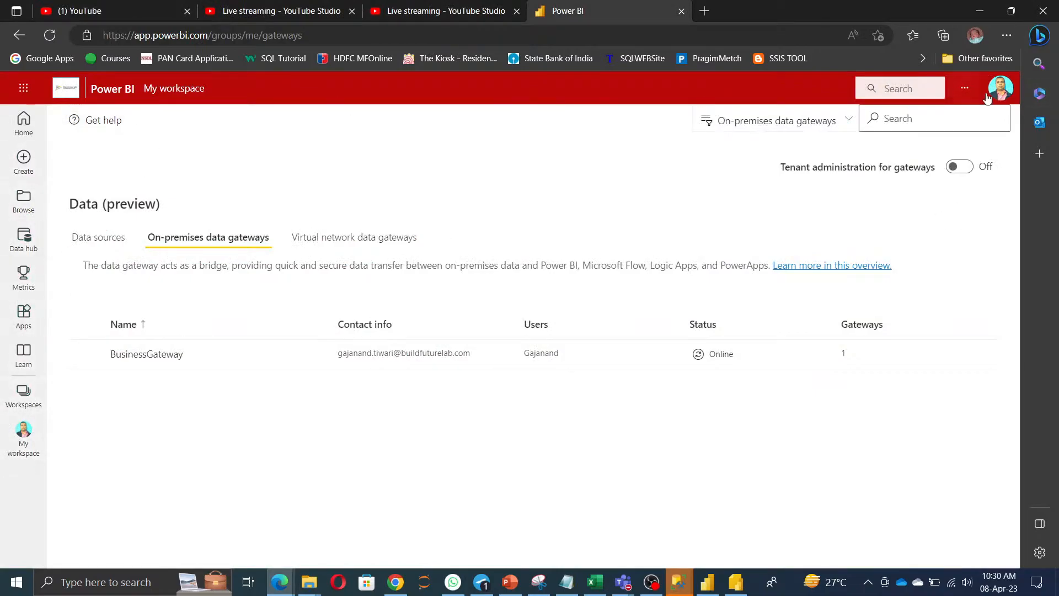
pyautogui.click(964, 88)
pyautogui.moveTo(910, 146)
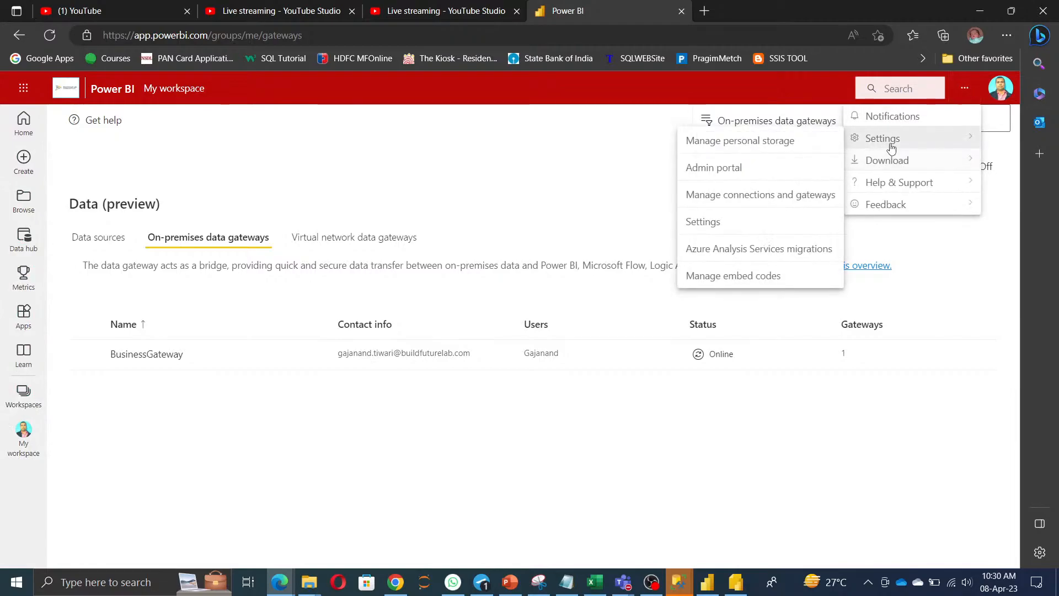
pyautogui.click(729, 167)
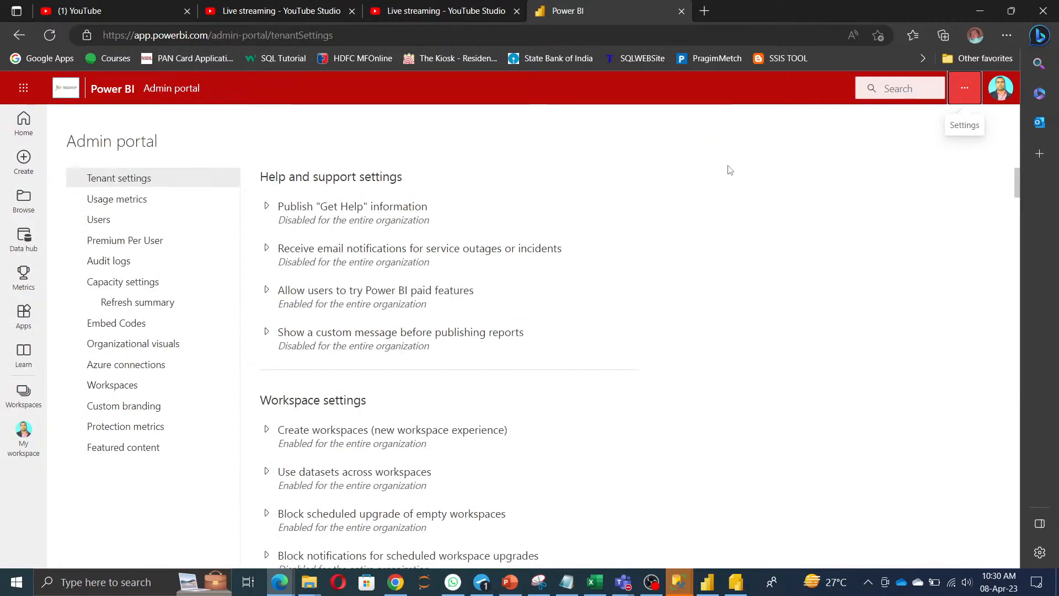
pyautogui.click(122, 200)
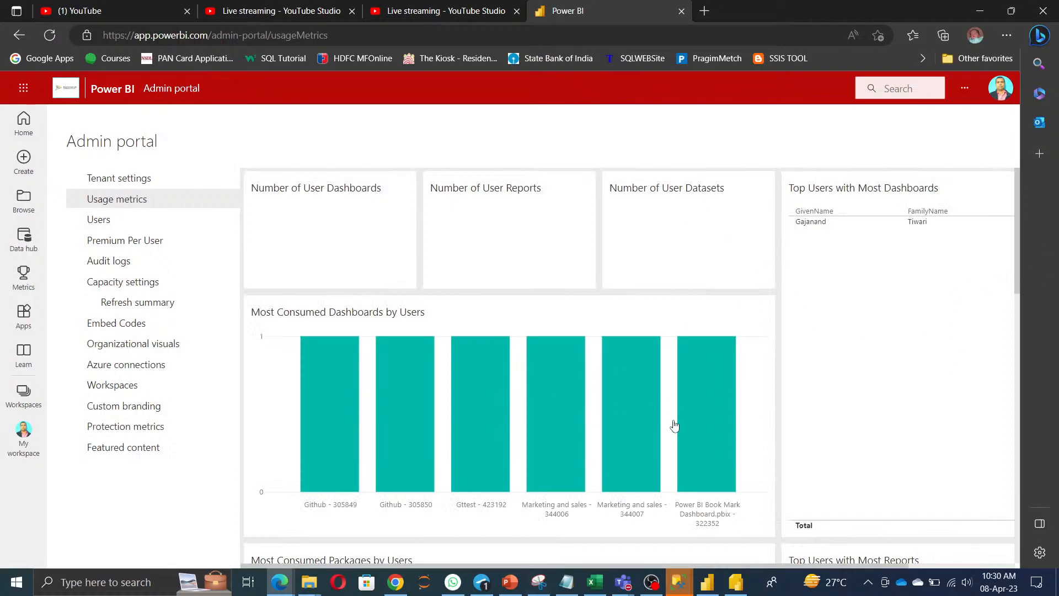
pyautogui.scroll(-10, 675, 441)
pyautogui.scroll(-1, 678, 455)
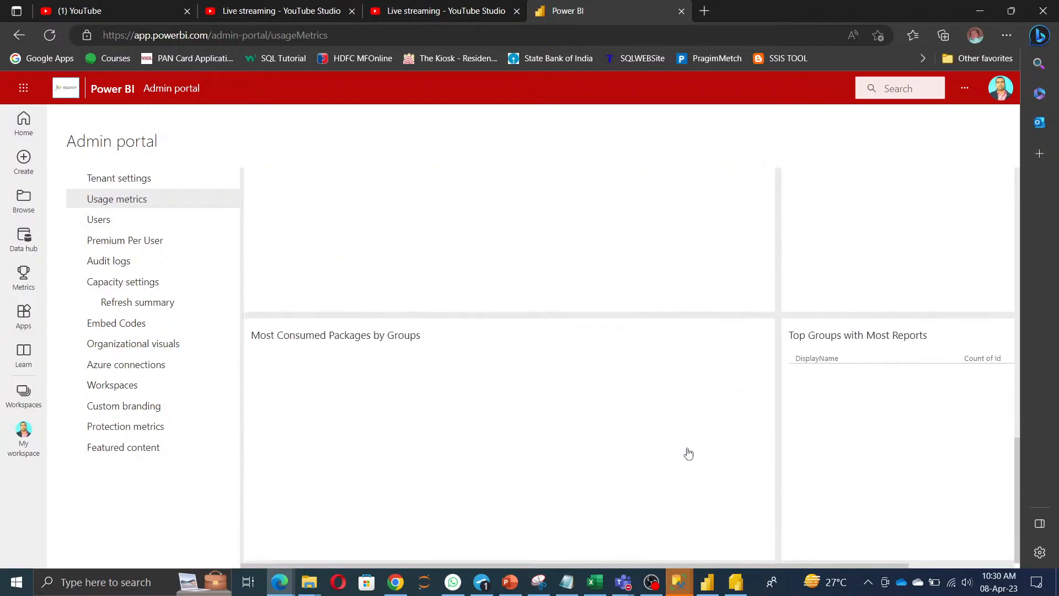
pyautogui.scroll(12, 688, 452)
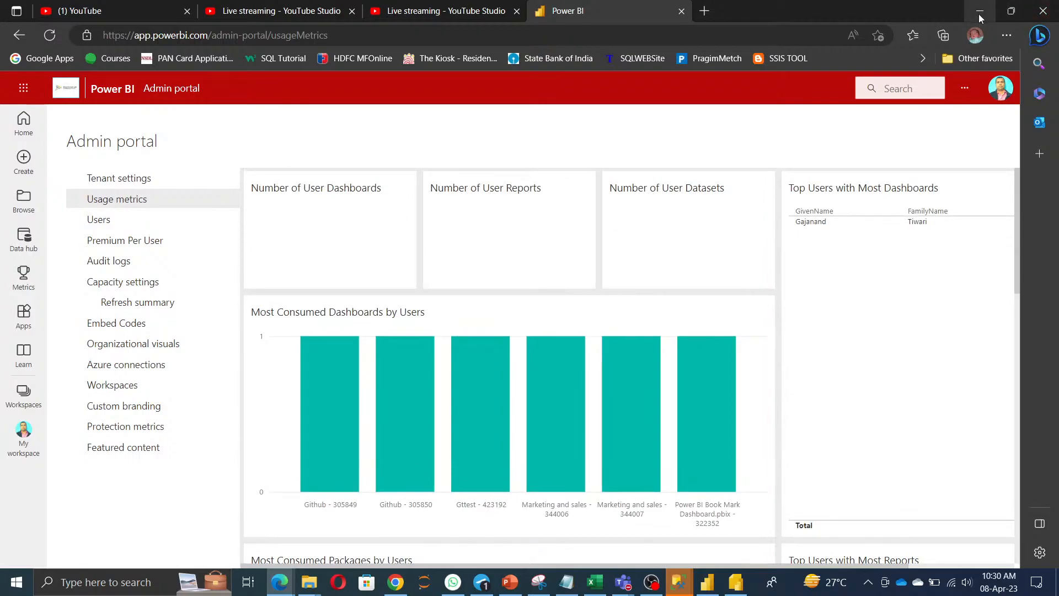
# Minimize the admin portal and highlight the Application lifecycle management, BYOK and Maximum storage rows.
pyautogui.click(979, 16)
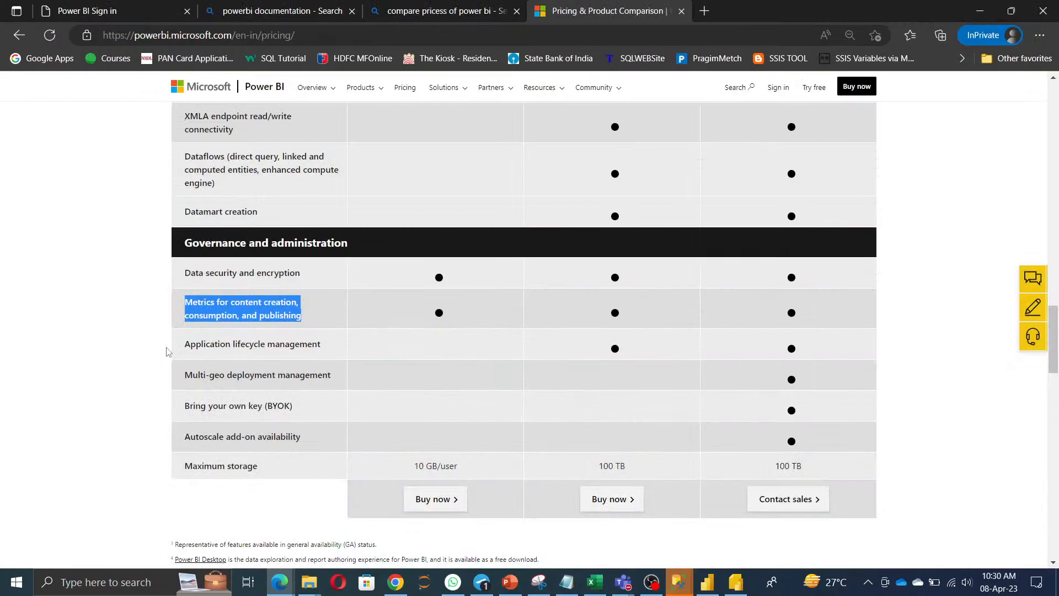
pyautogui.moveTo(186, 344); pyautogui.dragTo(340, 351)
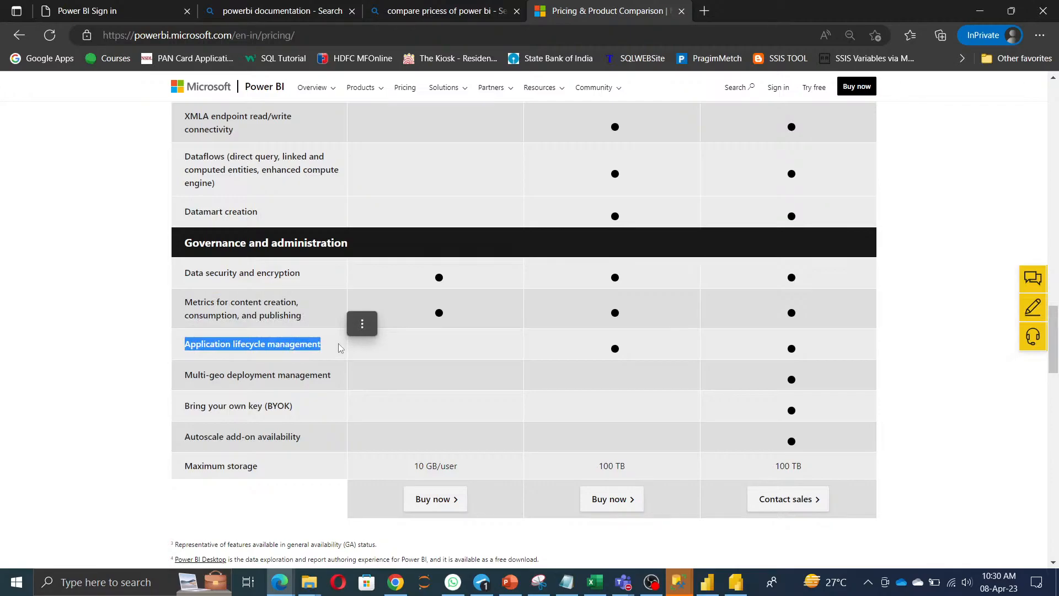
pyautogui.moveTo(186, 405); pyautogui.dragTo(284, 409)
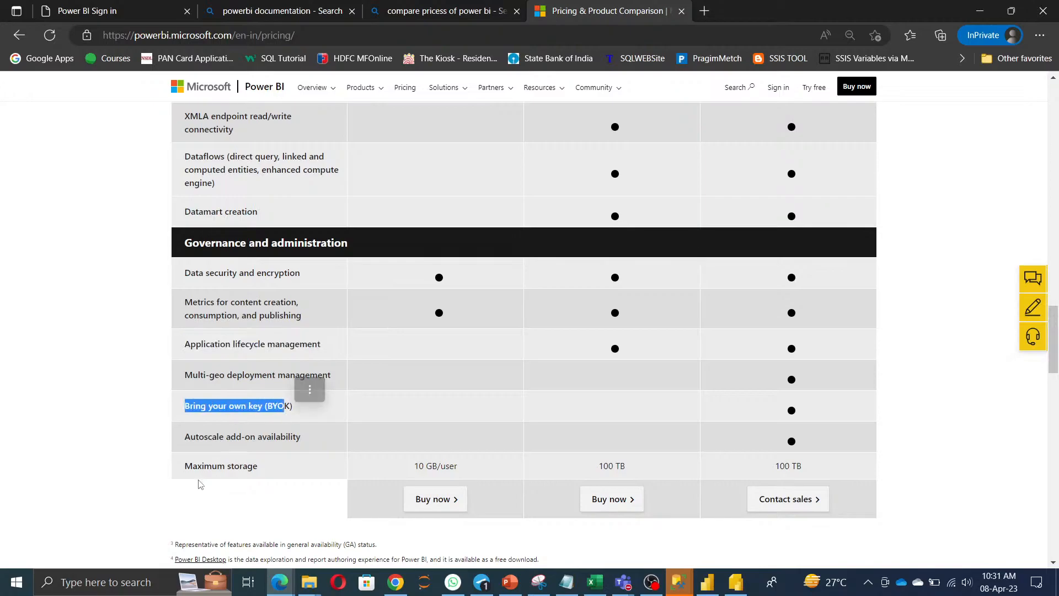
pyautogui.moveTo(193, 467); pyautogui.dragTo(267, 473)
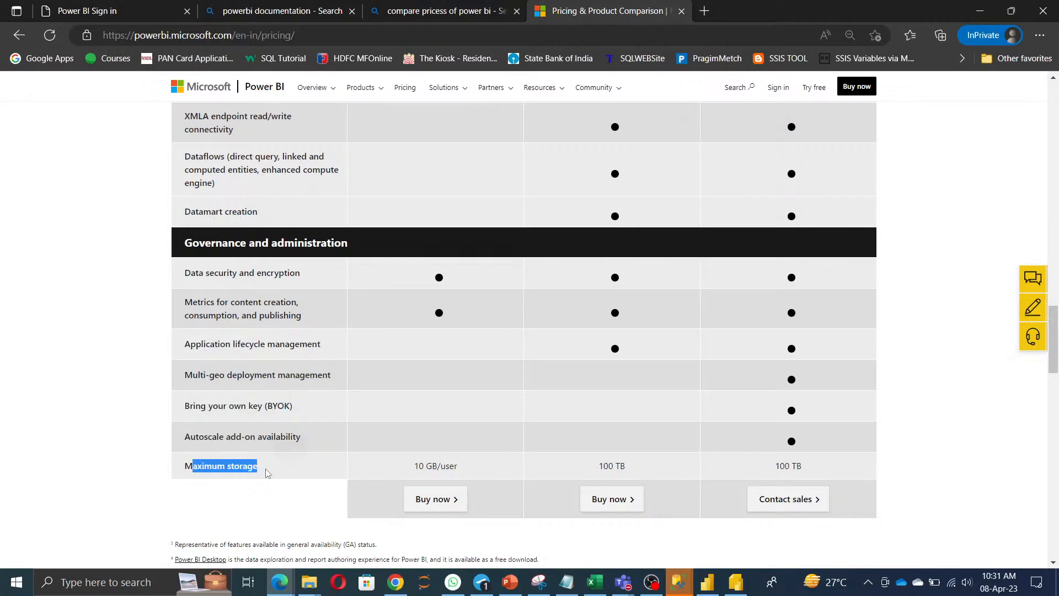
pyautogui.click(385, 475)
# Highlight the 10 GB/user and 100 TB storage limits, check the Autoscale add-on, then minimize the browser.
pyautogui.moveTo(385, 473); pyautogui.dragTo(451, 476)
pyautogui.moveTo(532, 472); pyautogui.dragTo(676, 478)
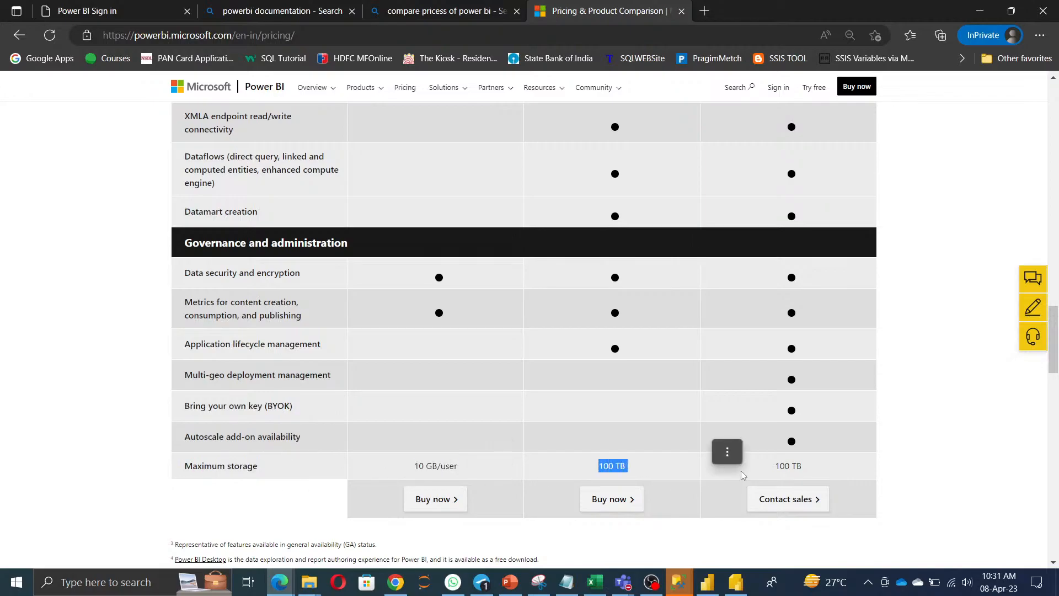
pyautogui.click(945, 485)
pyautogui.scroll(-1, 935, 504)
pyautogui.scroll(-8, 933, 502)
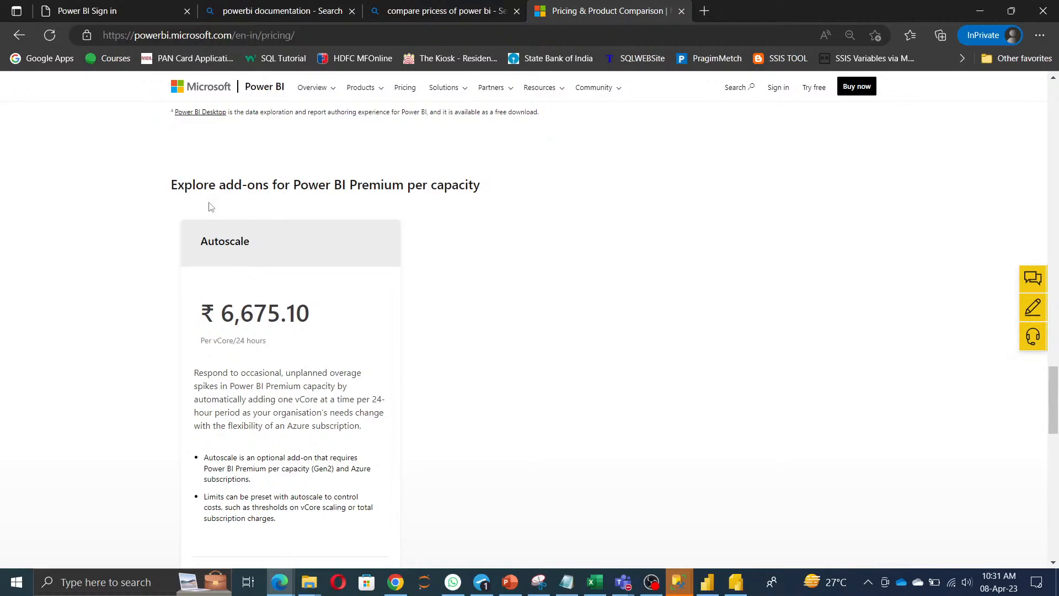
pyautogui.scroll(1, 776, 277)
pyautogui.scroll(1, 776, 277)
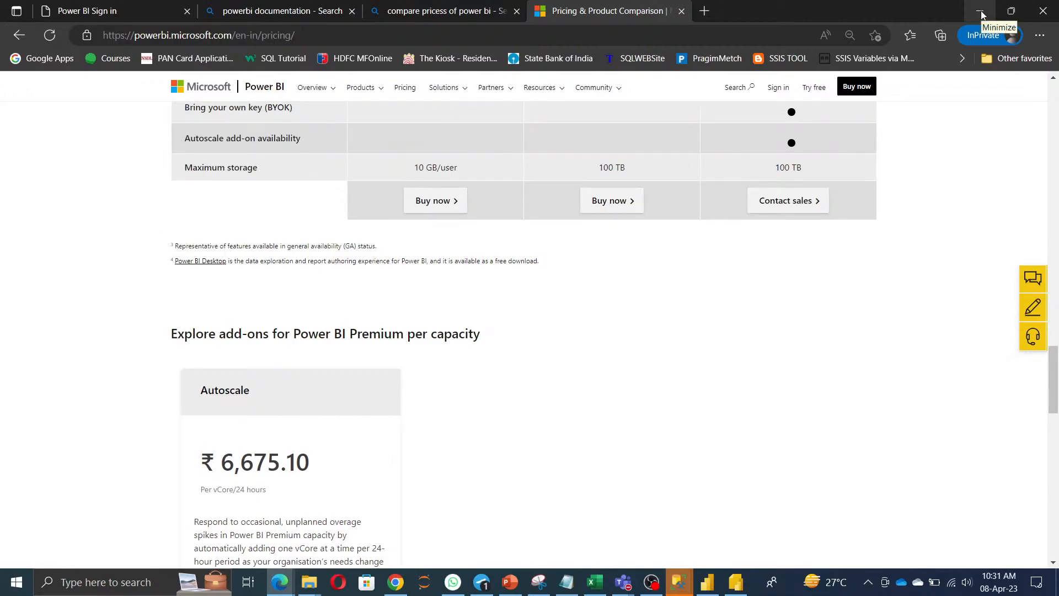
pyautogui.click(981, 15)
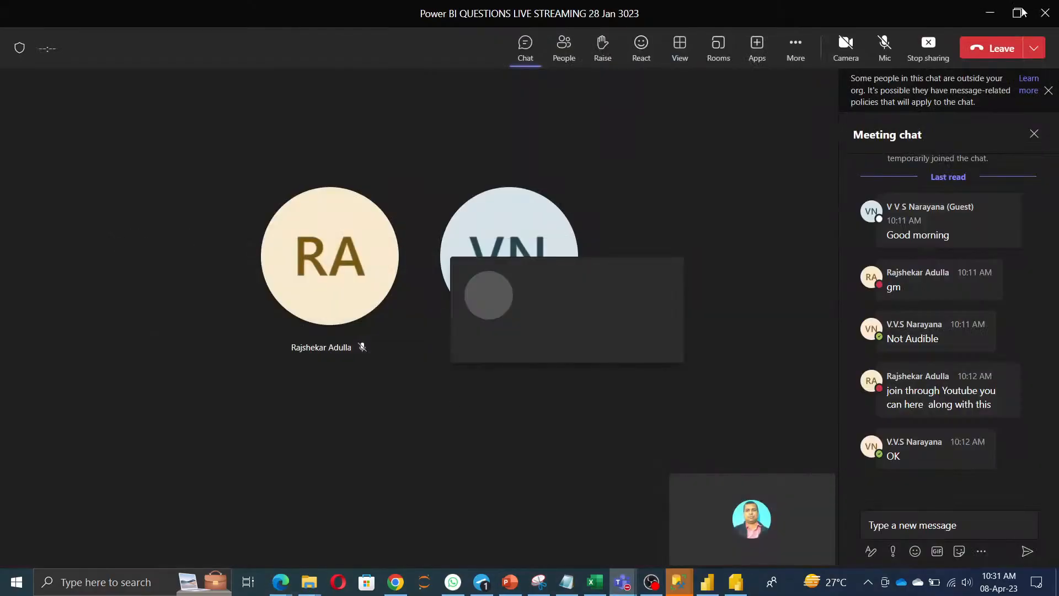
# Clear the Teams, Chrome and agenda workbook windows, then connect SSMS to the local server with Windows Authentication.
pyautogui.click(997, 15)
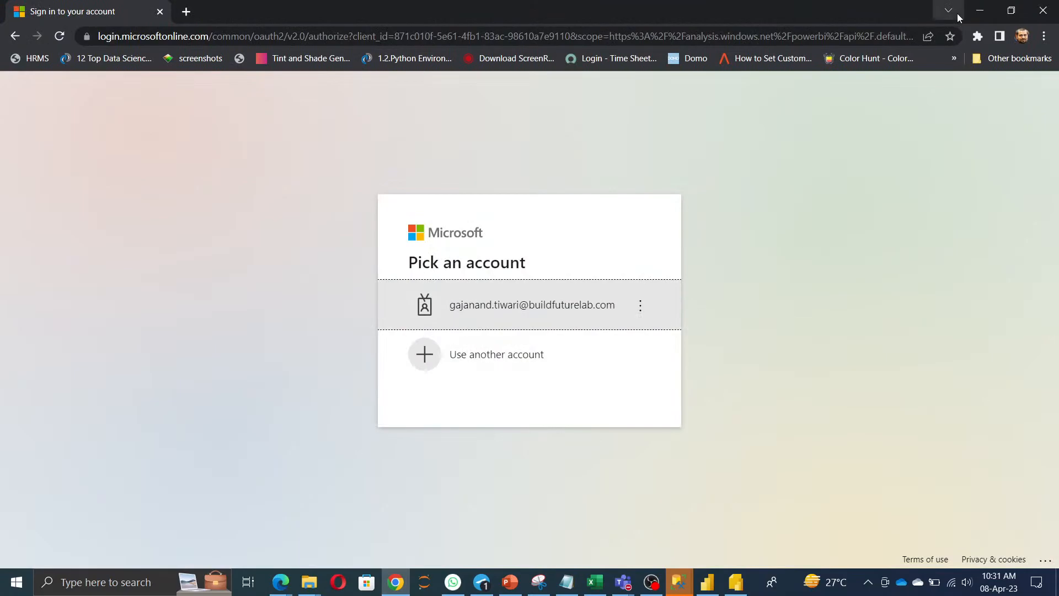
pyautogui.click(979, 13)
pyautogui.click(595, 582)
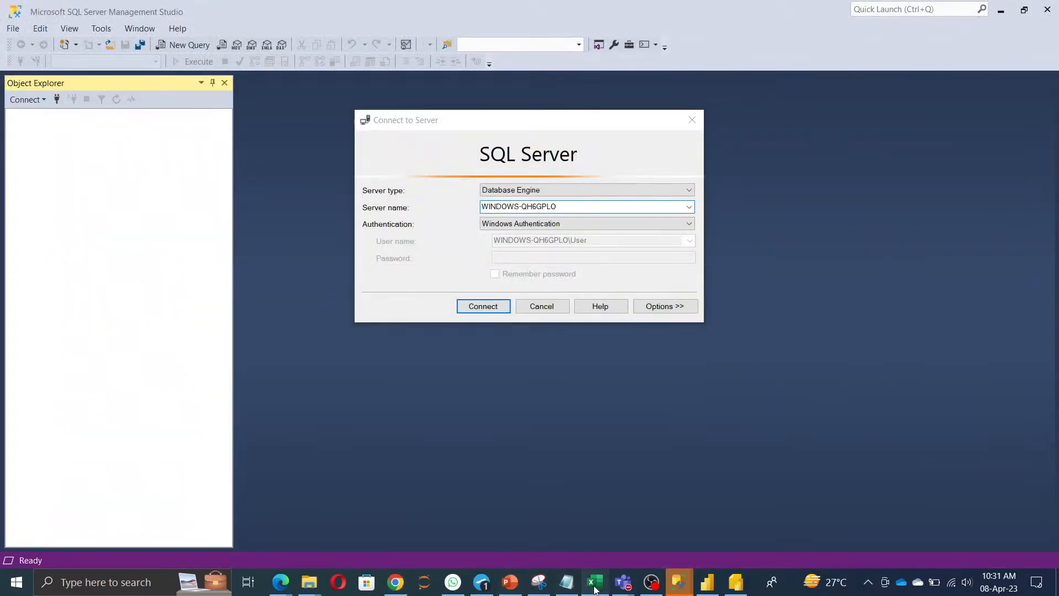
pyautogui.click(674, 160)
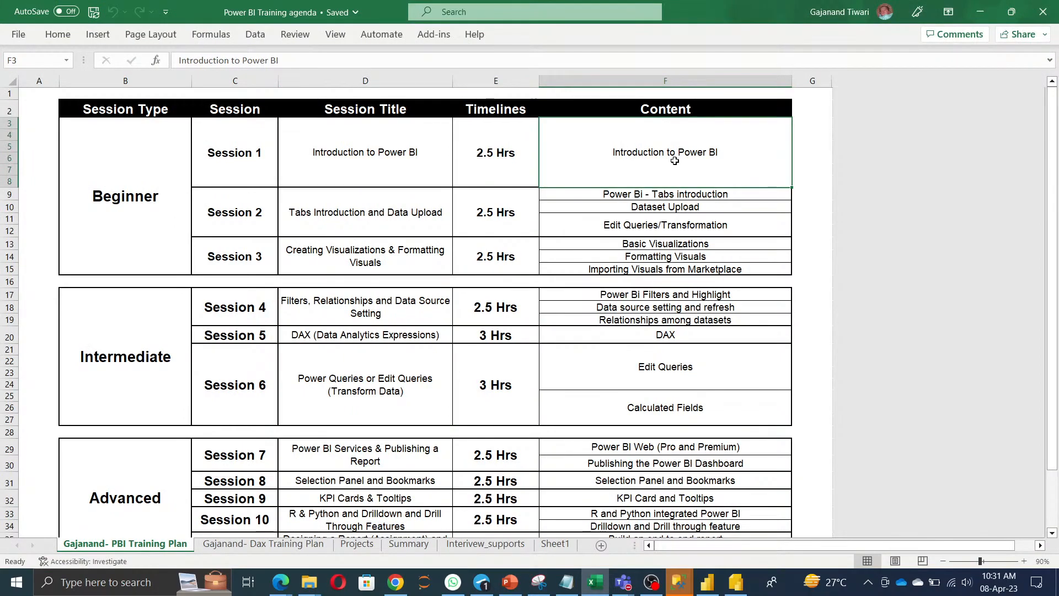
pyautogui.click(979, 13)
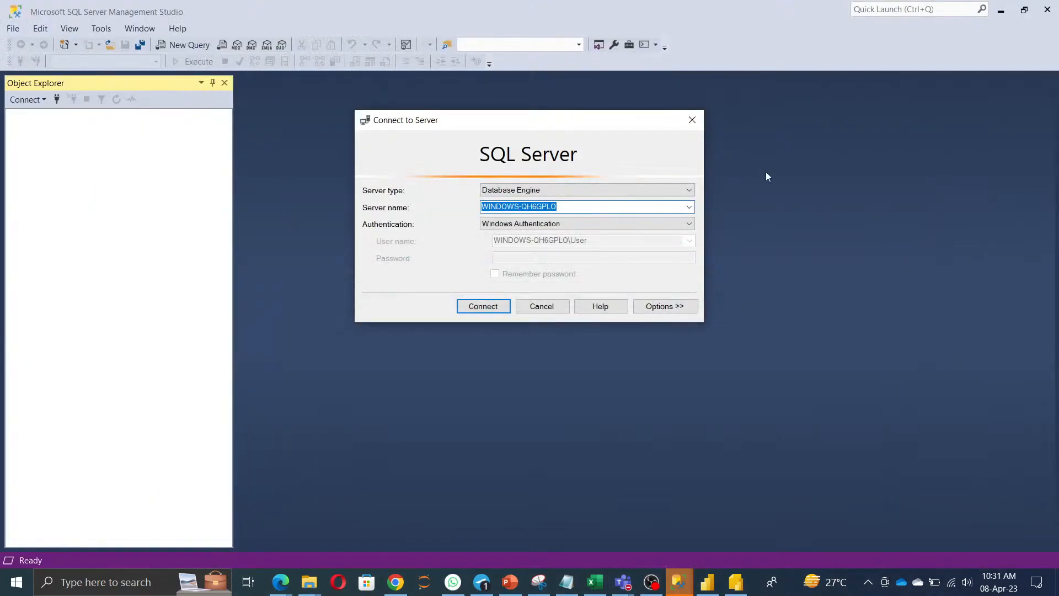
pyautogui.click(483, 306)
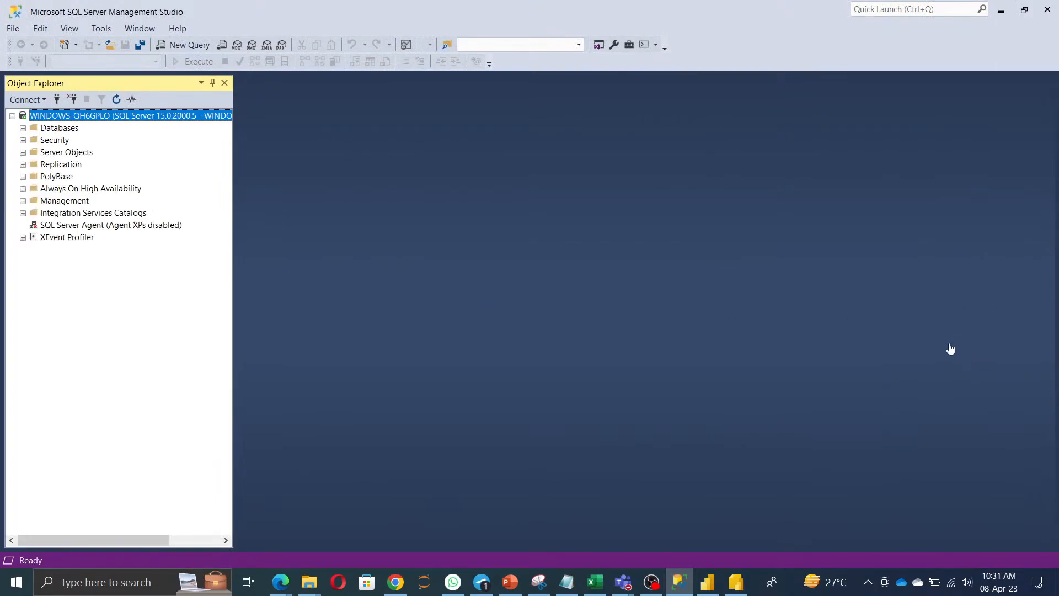
# Expand Databases and the Tables folders of northwind and BFL_Database in Object Explorer.
pyautogui.click(24, 128)
pyautogui.click(33, 213)
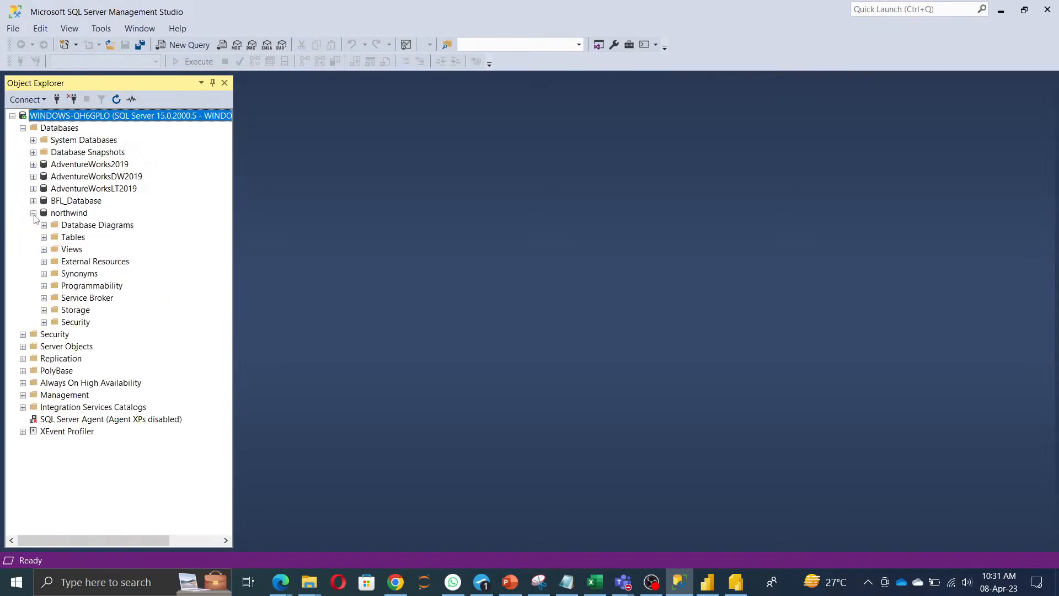
pyautogui.click(43, 237)
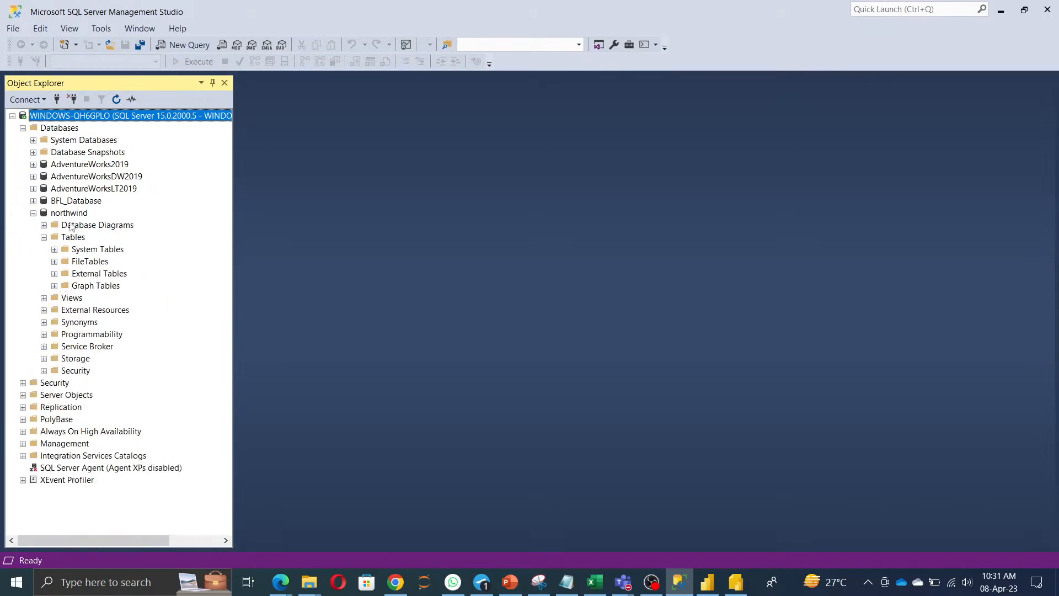
pyautogui.click(34, 200)
pyautogui.click(43, 225)
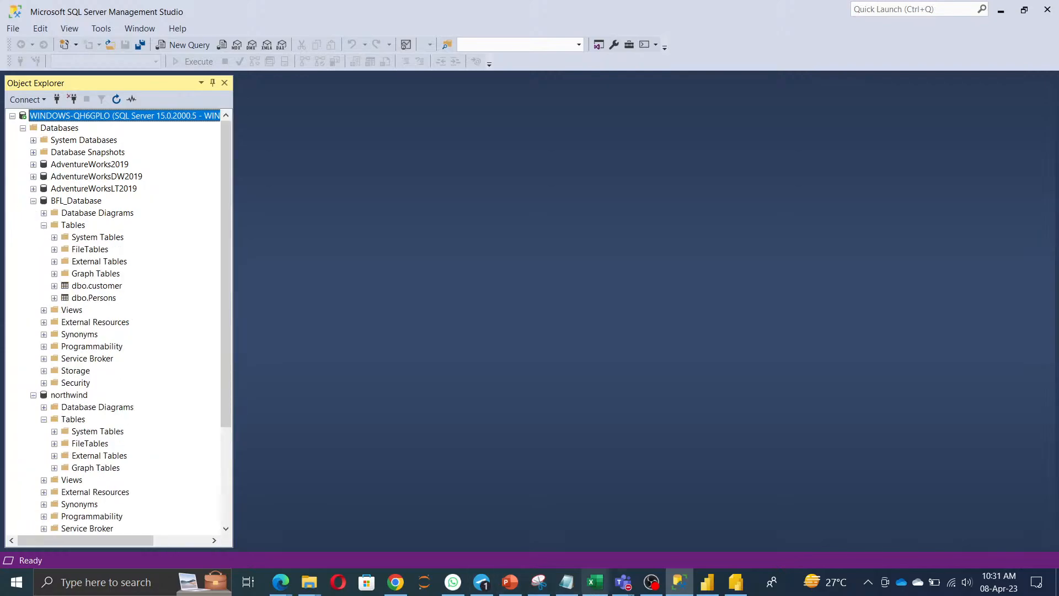
# Admit the waiting guest into the Teams meeting.
pyautogui.click(623, 582)
pyautogui.click(628, 520)
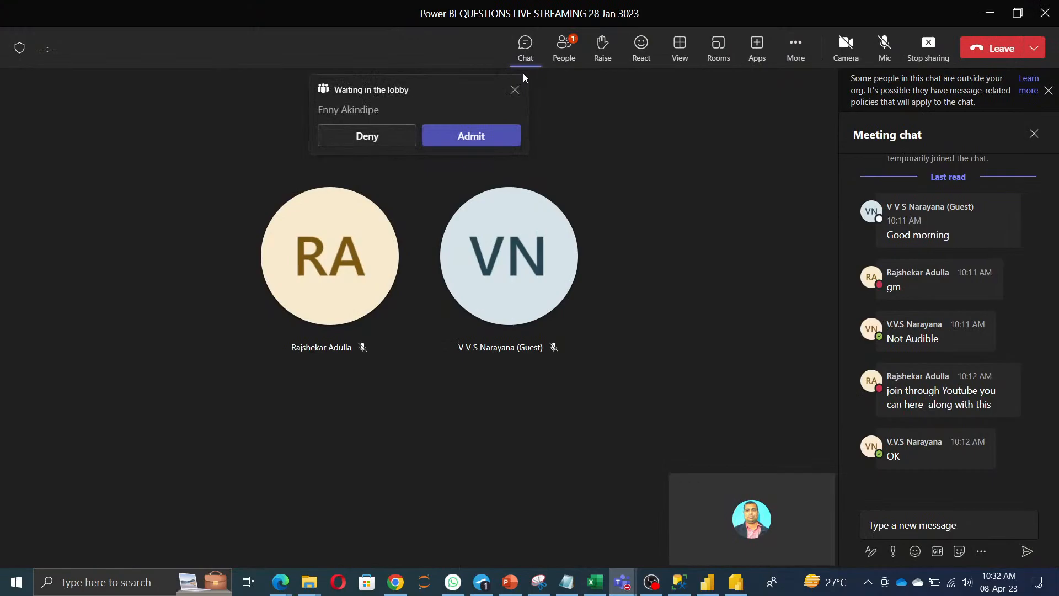
pyautogui.click(486, 136)
# Back in SSMS, bring up the actions menu for the dbo.customer table.
pyautogui.hotkey('alt', 'Tab')
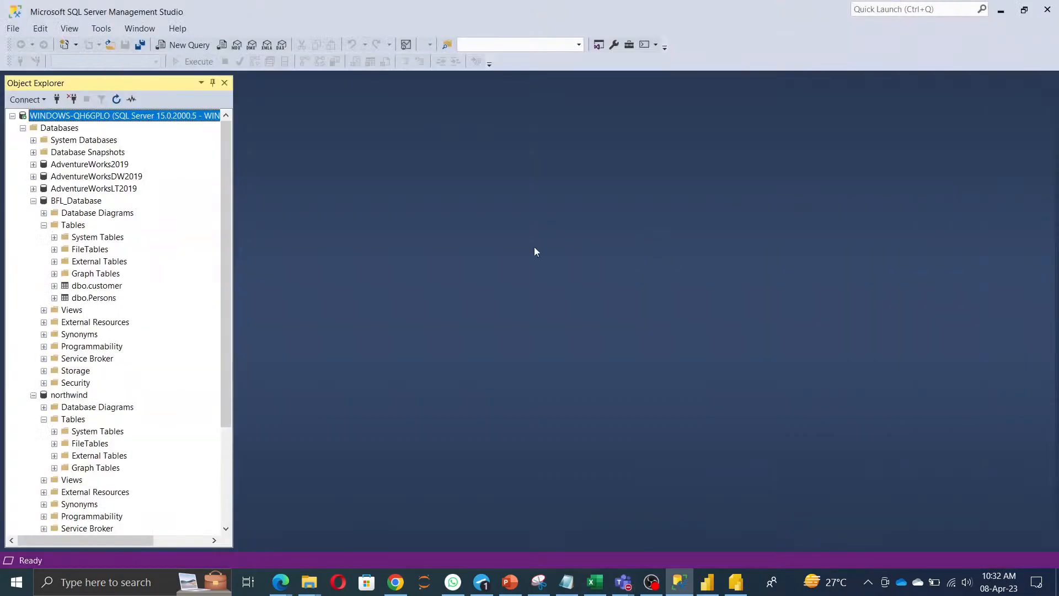
pyautogui.click(110, 288)
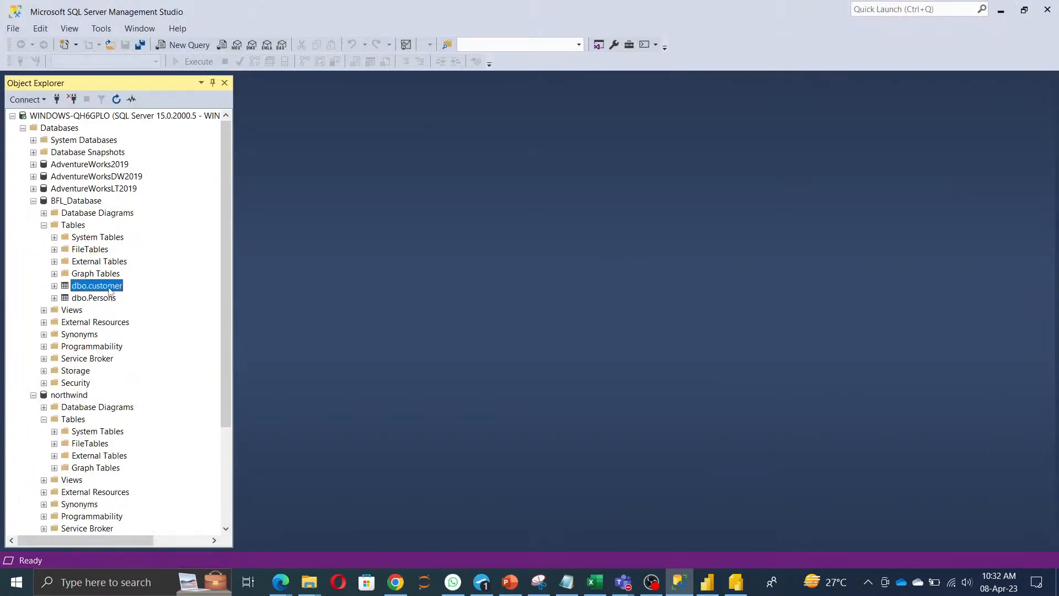
pyautogui.rightClick(109, 288)
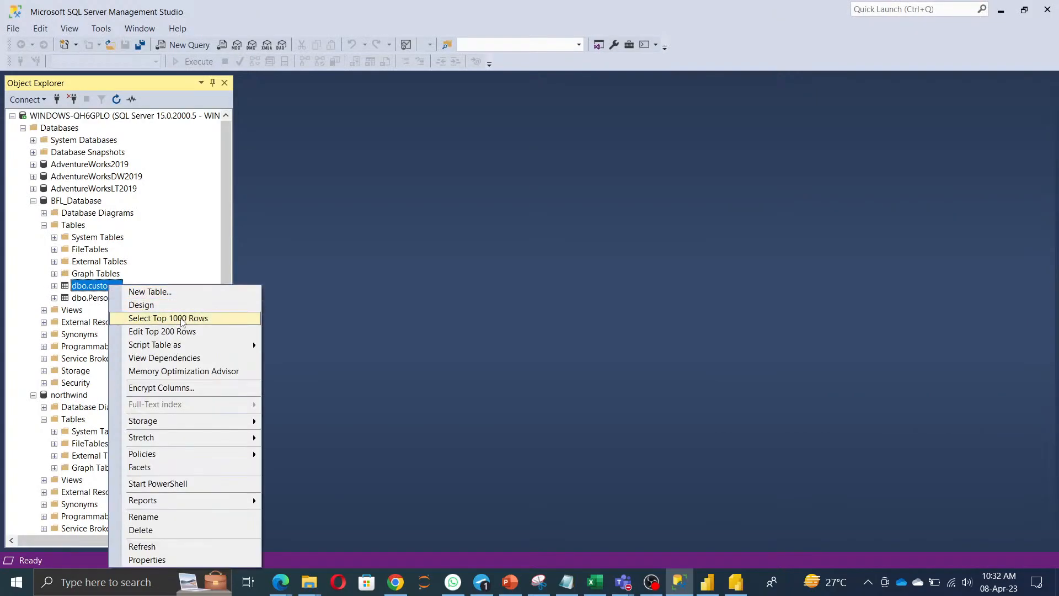
# Run Select Top 1000 Rows on dbo.customer and on AdventureWorks2019's Person.Person table.
pyautogui.click(183, 323)
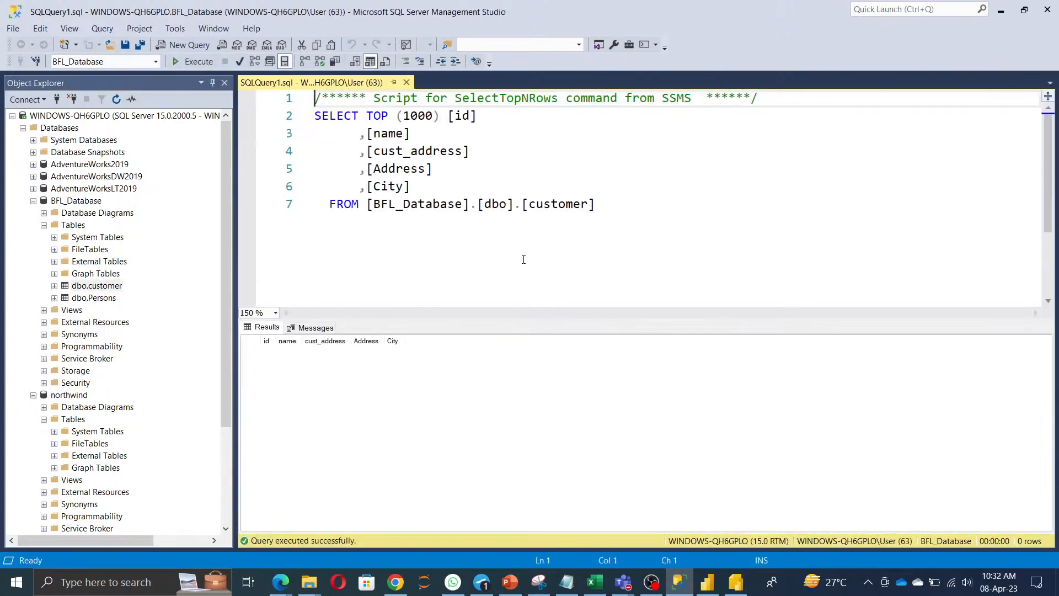
pyautogui.click(33, 201)
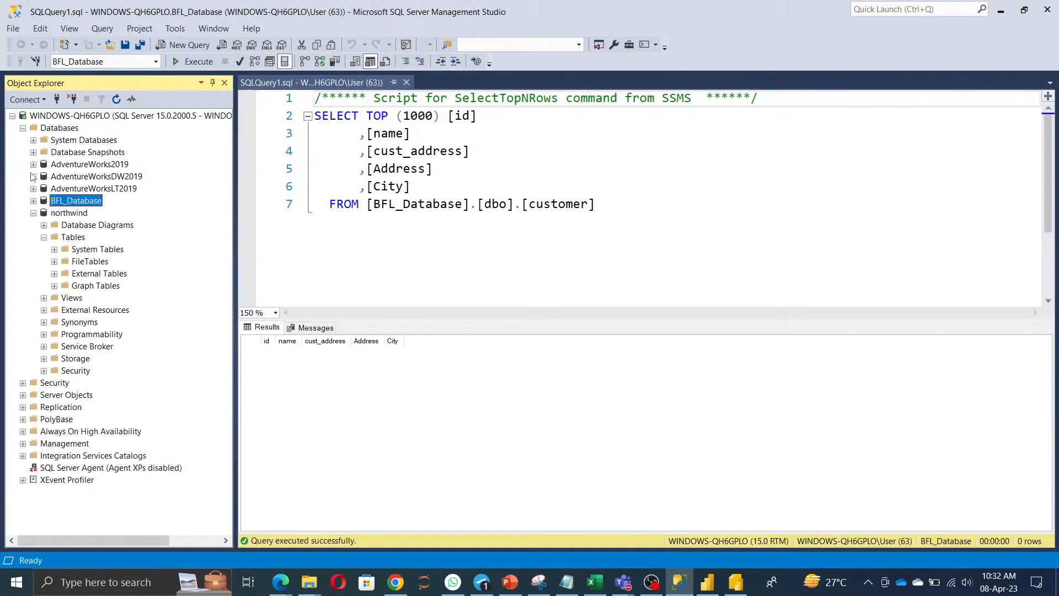
pyautogui.click(33, 164)
pyautogui.click(44, 189)
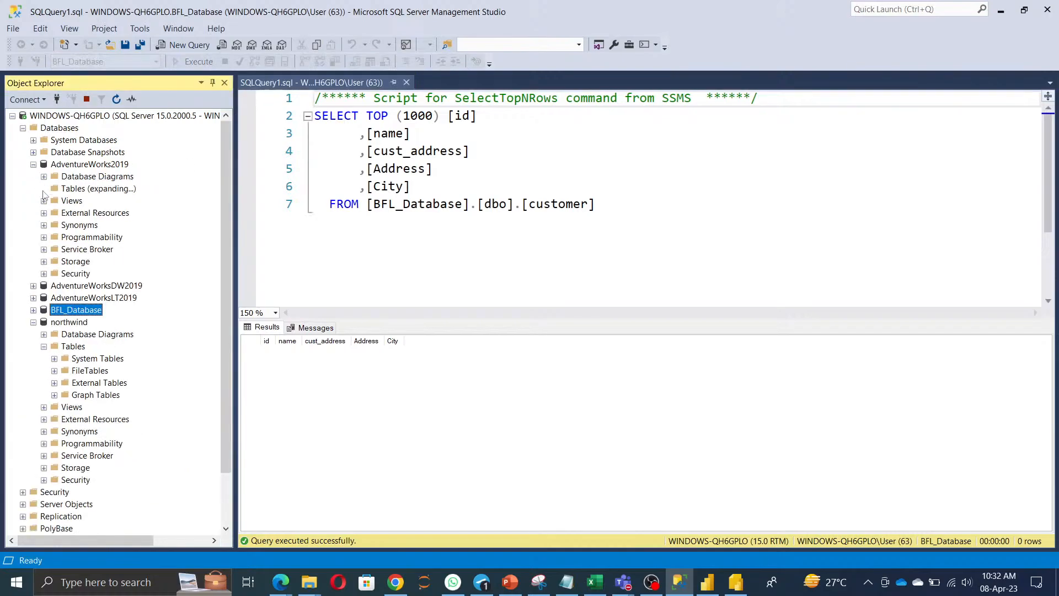
pyautogui.scroll(-3, 147, 435)
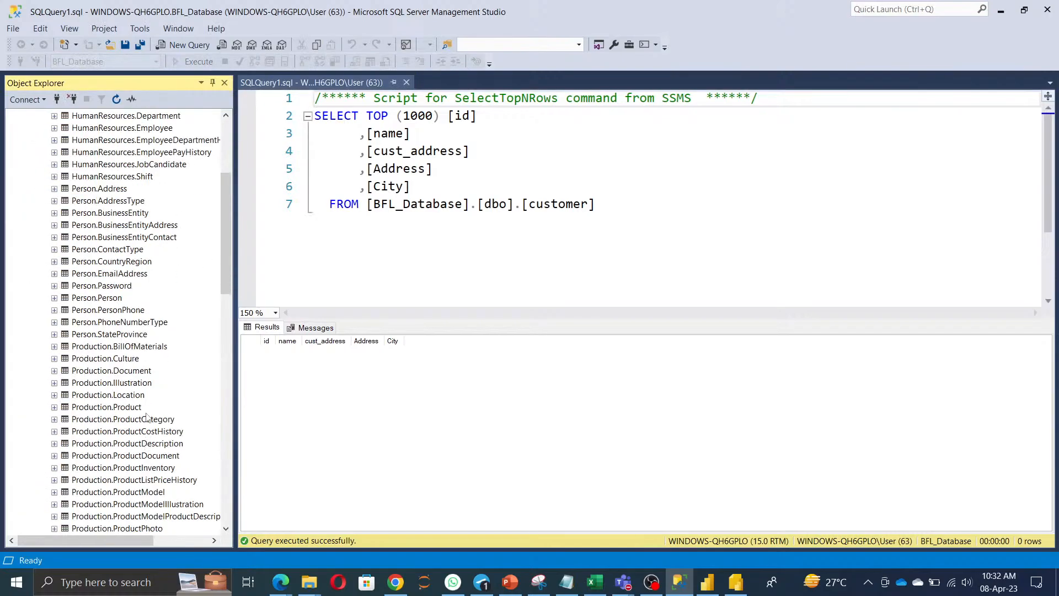
pyautogui.click(109, 298)
pyautogui.doubleClick(109, 301)
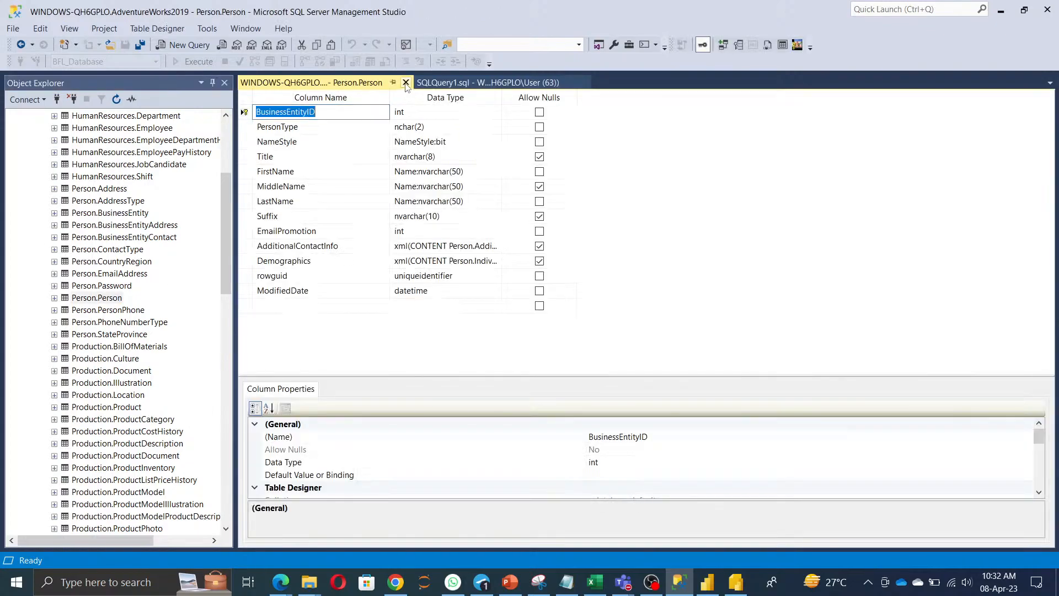
pyautogui.click(406, 82)
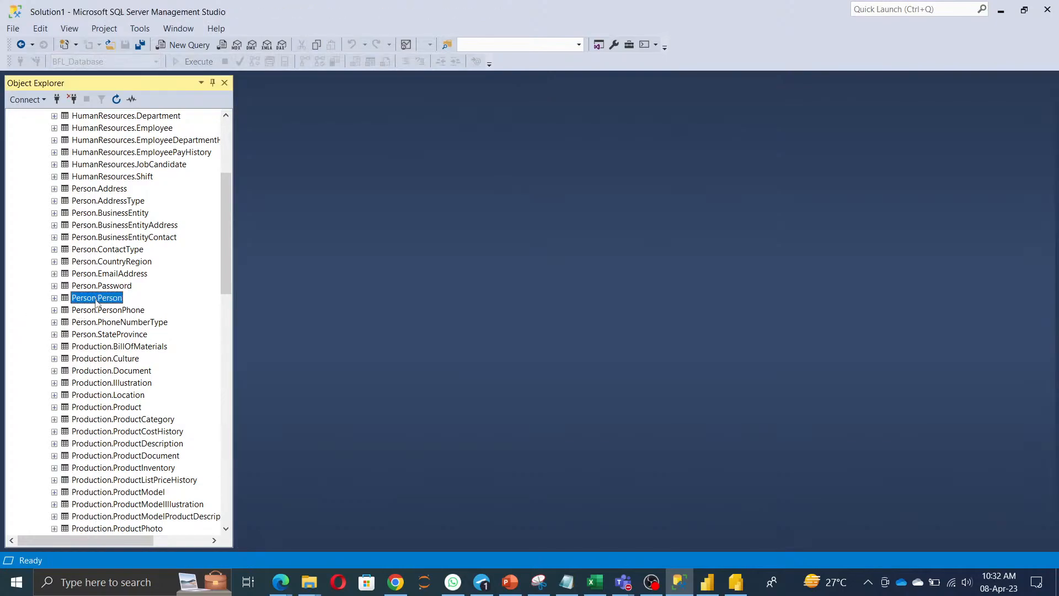
pyautogui.rightClick(96, 299)
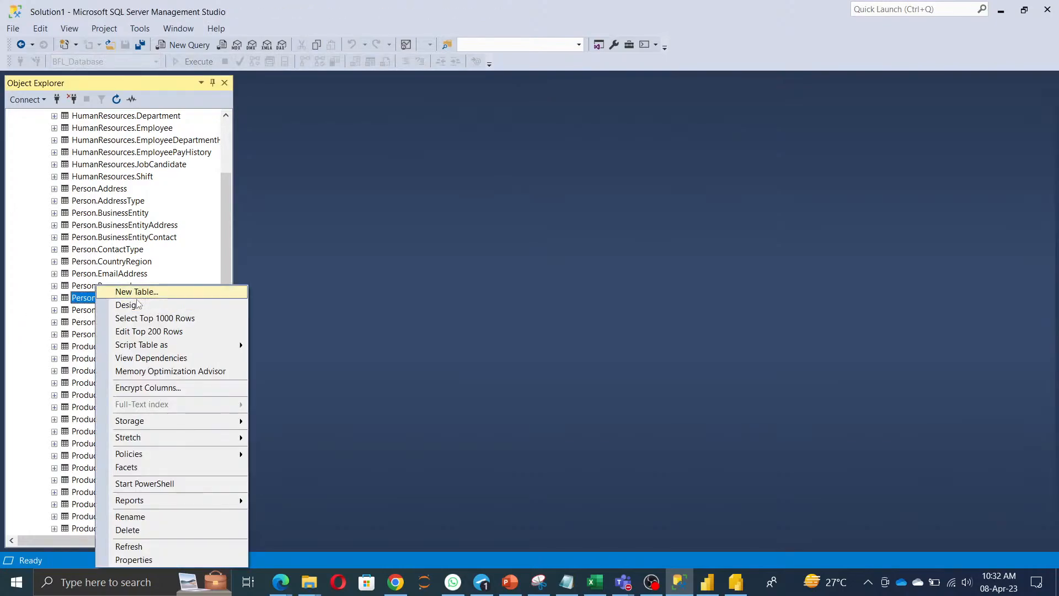
pyautogui.click(143, 318)
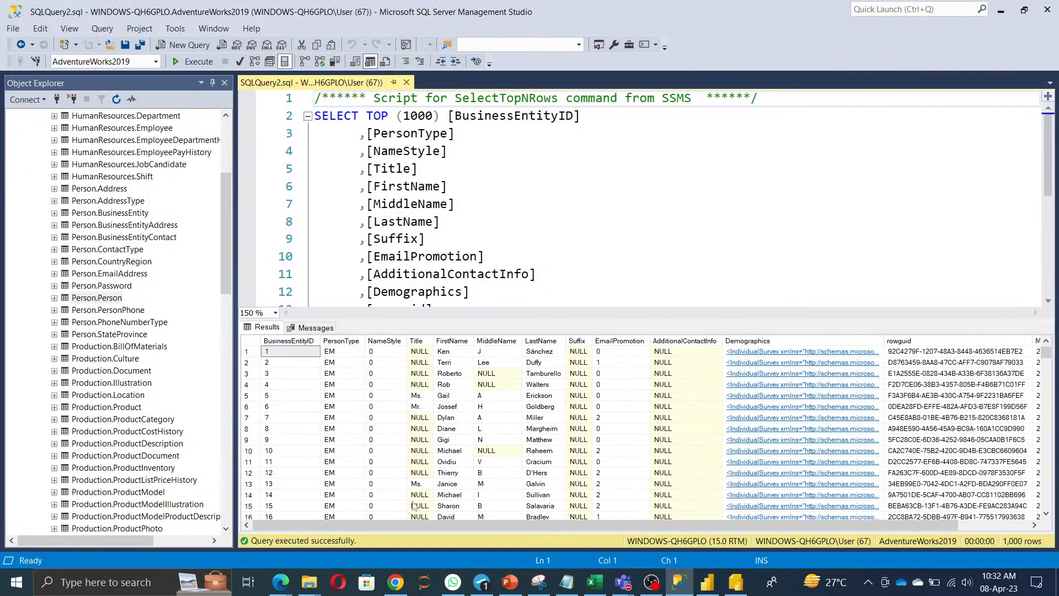
# Switch to the untitled Power BI report and start saving it with Ctrl+S.
pyautogui.click(709, 582)
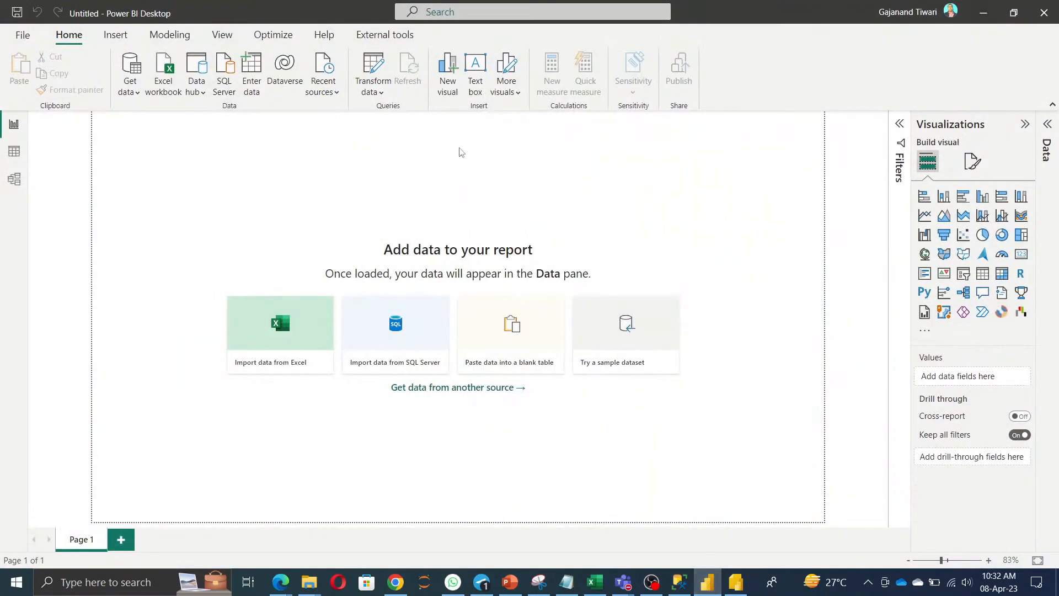
pyautogui.click(23, 35)
pyautogui.click(674, 356)
pyautogui.hotkey('ctrl', 's')
# Save the report as April2023Day01.pbix in OneDrive Documents > Power BI > New.
pyautogui.write('April20')
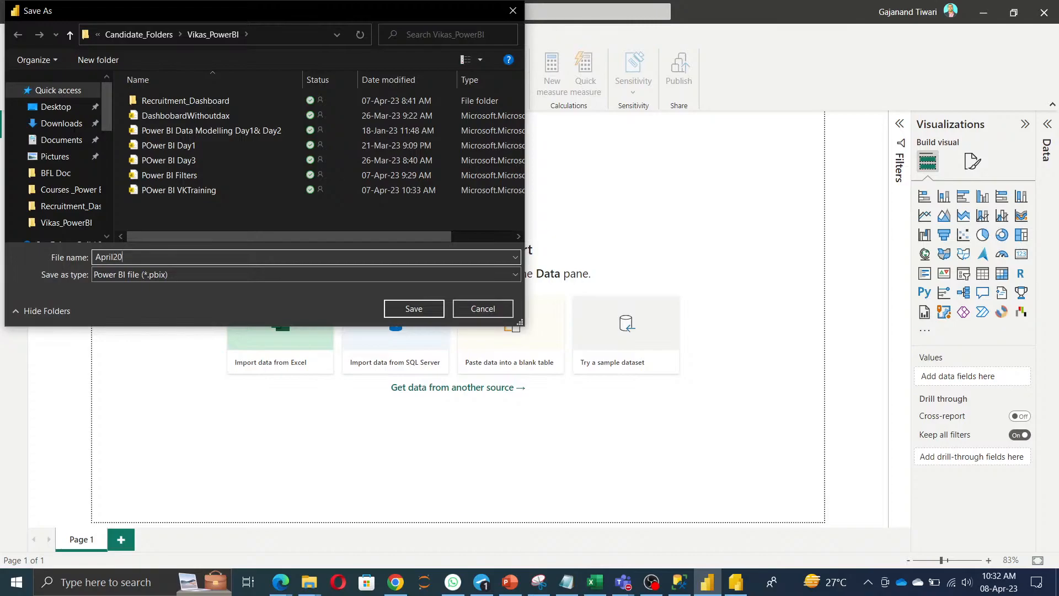
pyautogui.write('23Day01')
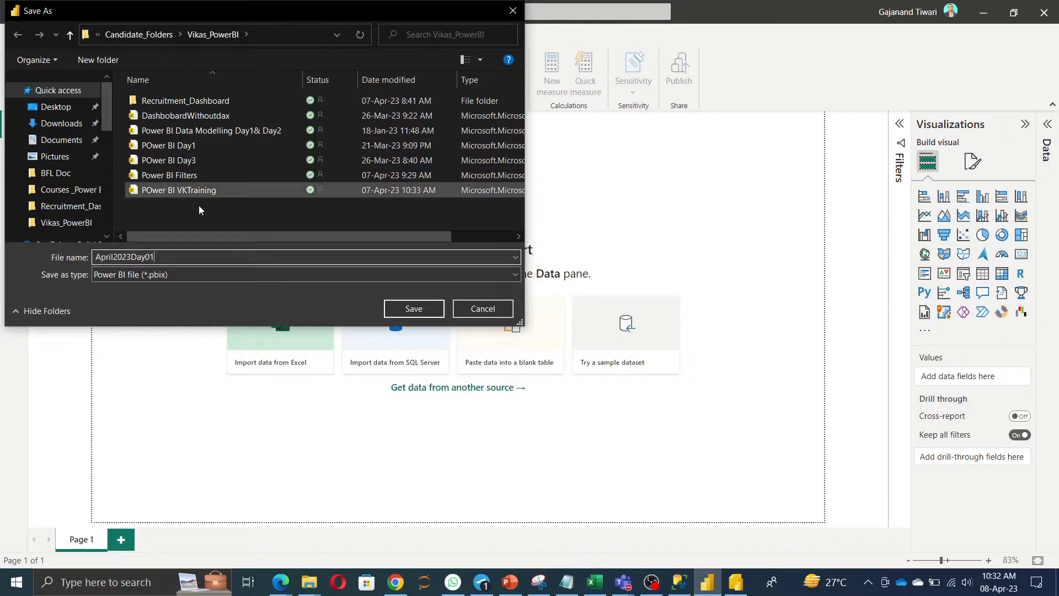
pyautogui.scroll(-2, 58, 218)
pyautogui.scroll(-2, 65, 235)
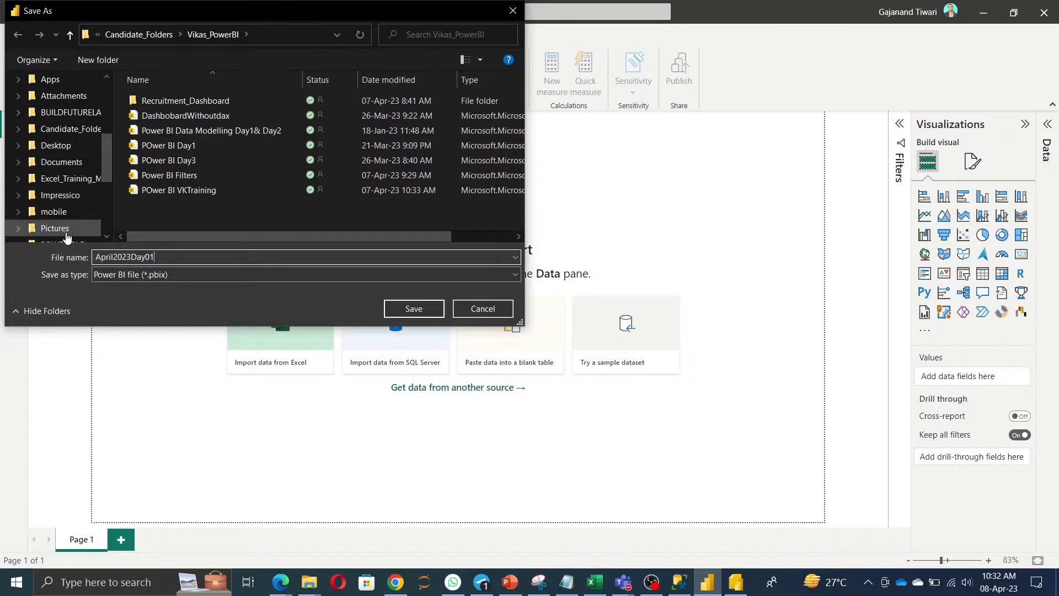
pyautogui.scroll(3, 61, 226)
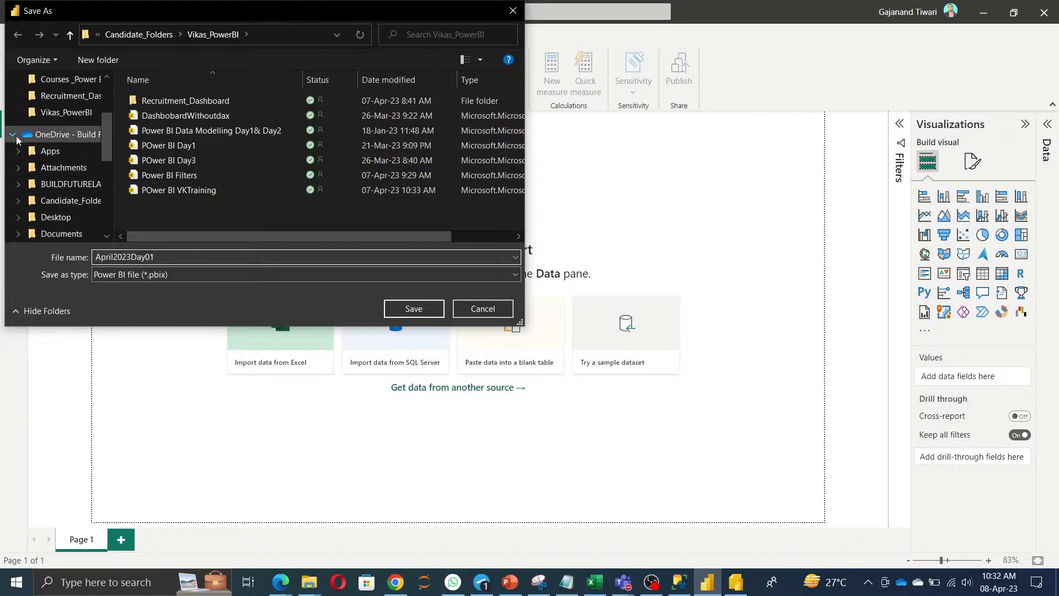
pyautogui.click(13, 135)
pyautogui.click(55, 194)
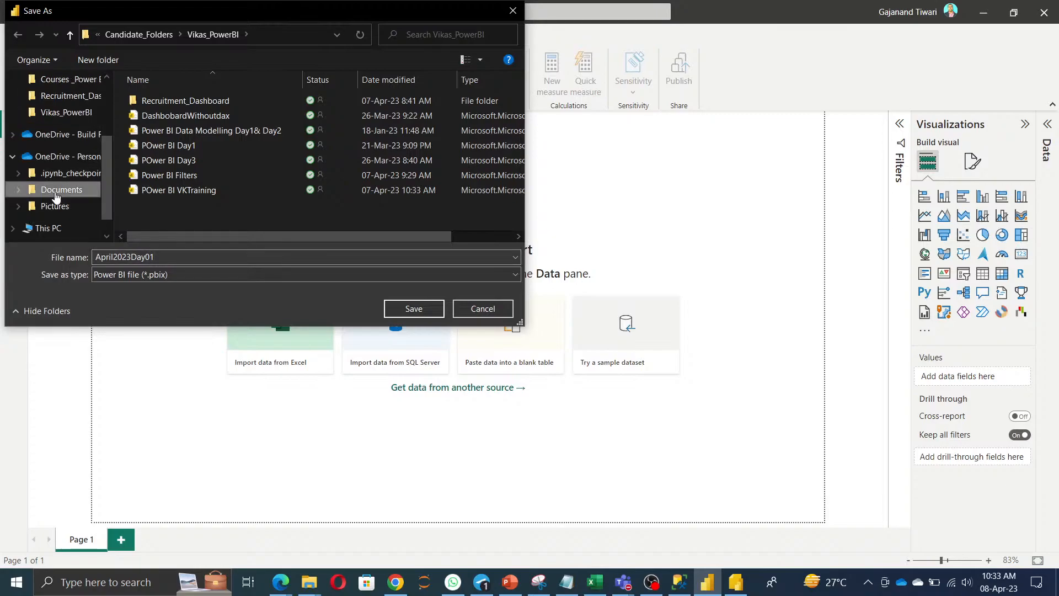
pyautogui.doubleClick(185, 205)
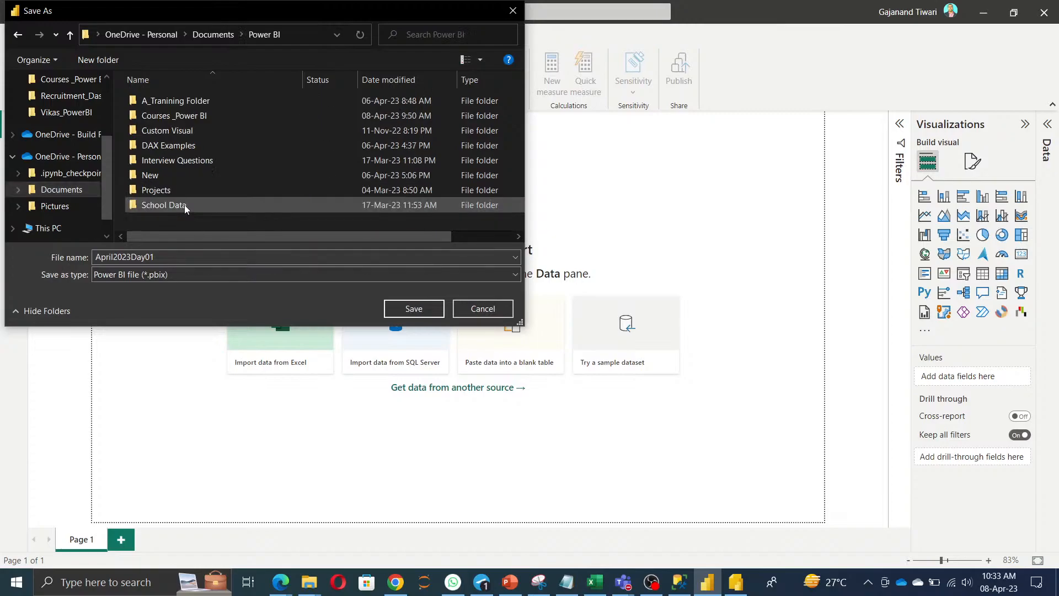
pyautogui.doubleClick(165, 176)
pyautogui.click(414, 310)
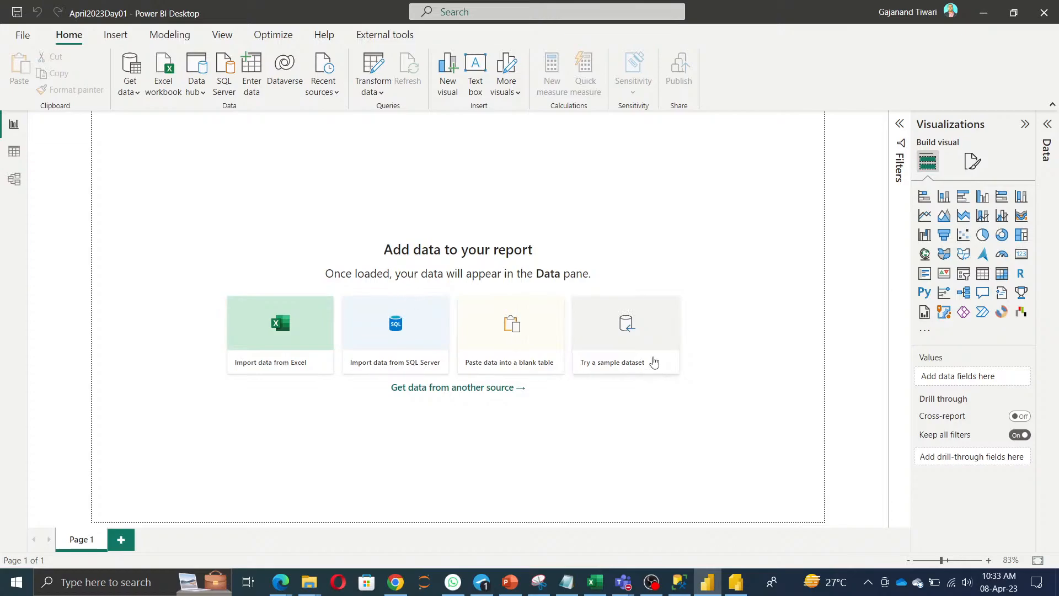
# Import the financials table from Financial Sample.xlsx into the Power Query Editor as a query.
pyautogui.click(374, 67)
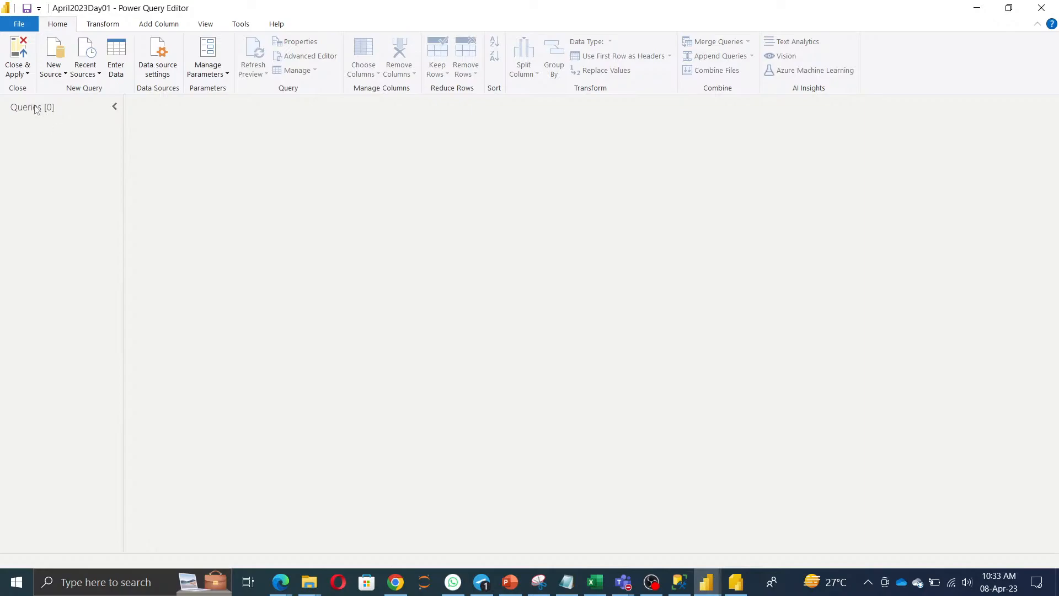
pyautogui.click(57, 69)
pyautogui.click(95, 110)
pyautogui.click(174, 134)
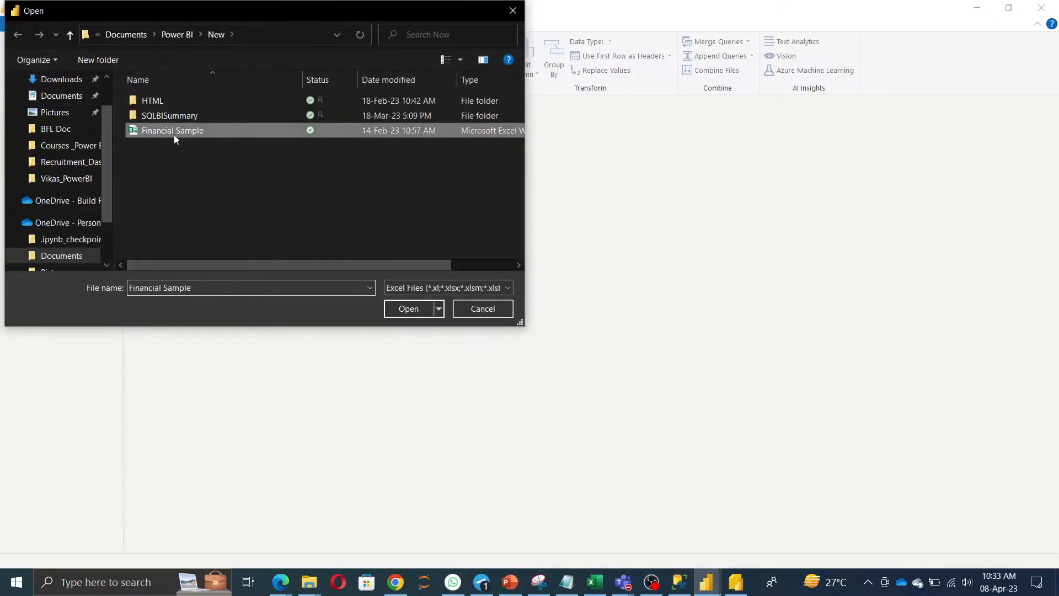
pyautogui.click(412, 309)
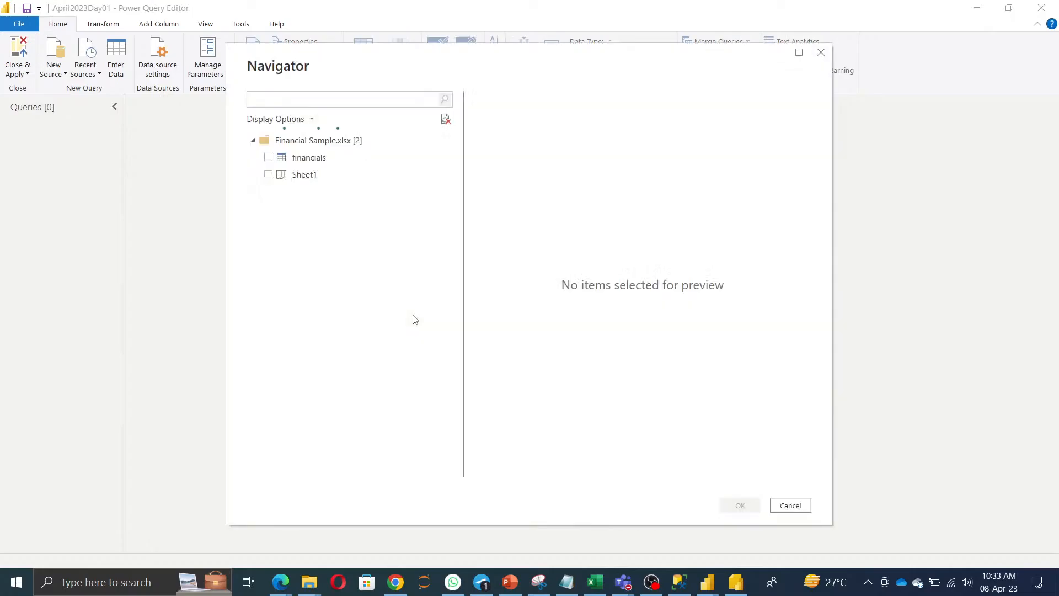
pyautogui.click(270, 159)
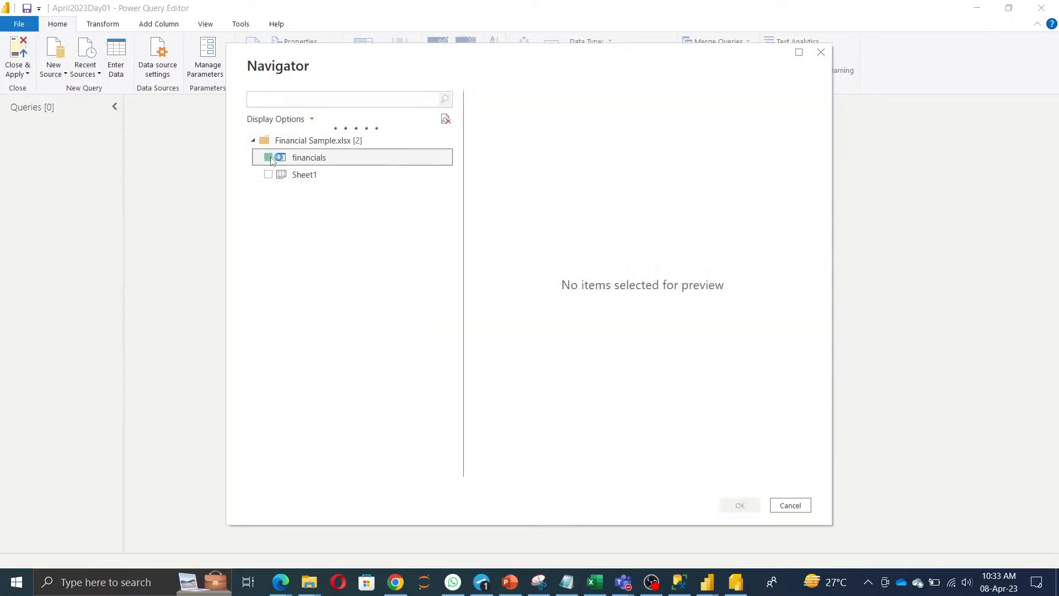
pyautogui.click(748, 506)
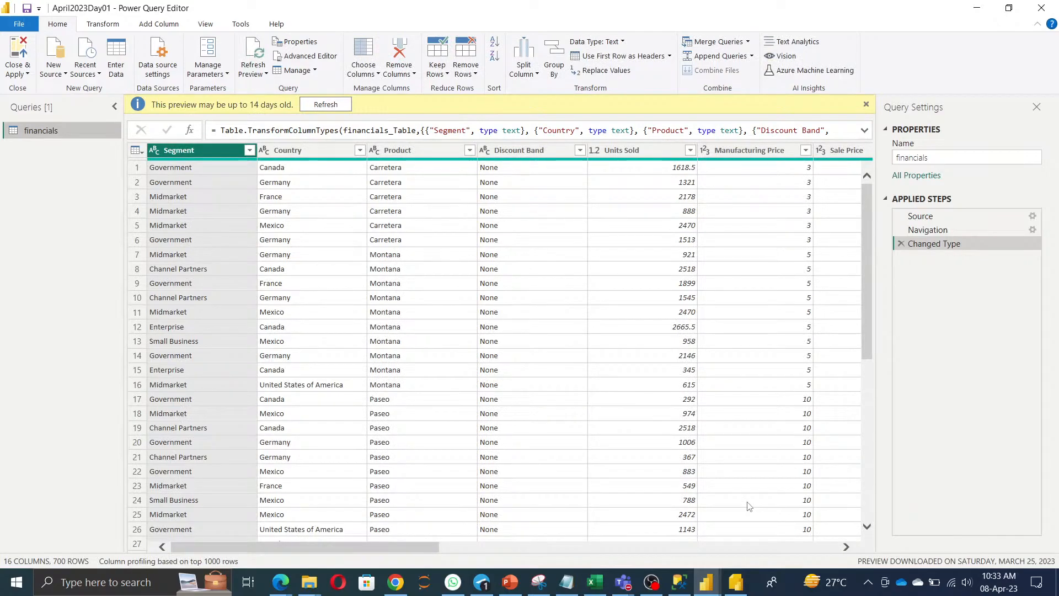
# Select the Excel file path from the financials Source step settings, leaving it unchanged.
pyautogui.click(1034, 221)
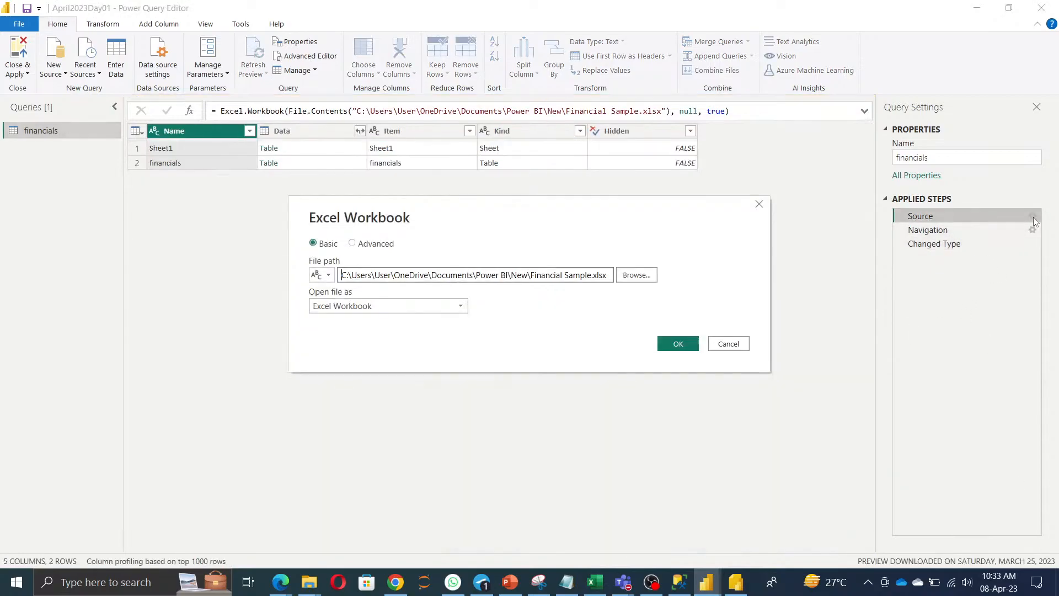
pyautogui.tripleClick(492, 276)
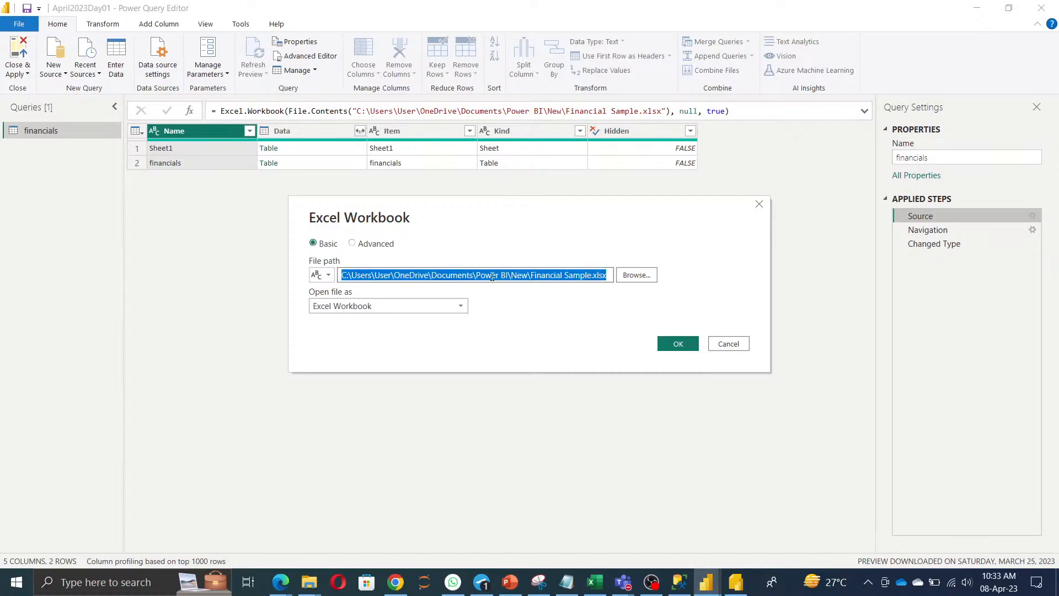
pyautogui.click(728, 344)
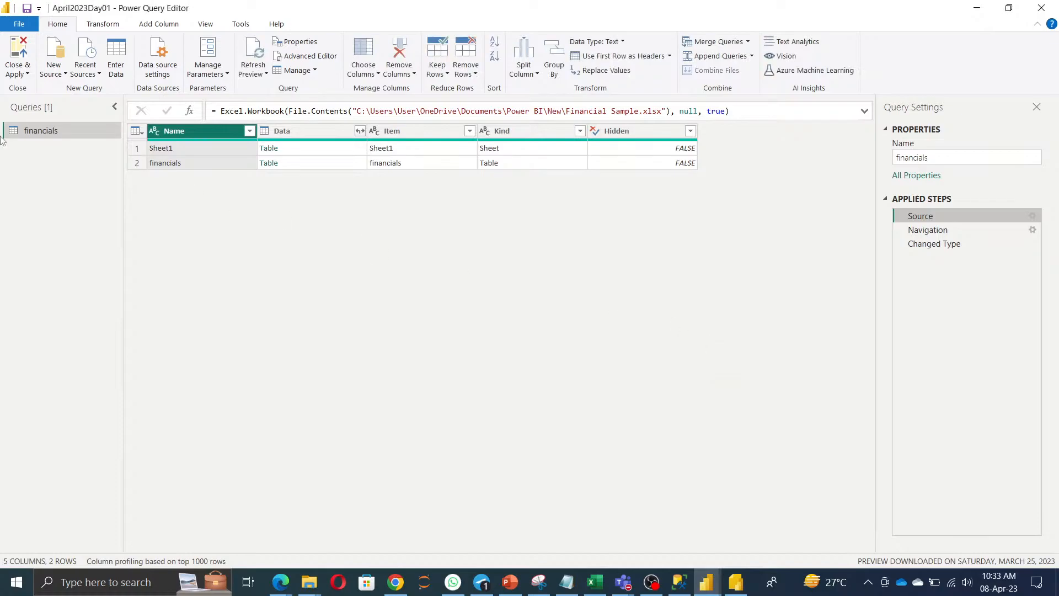
# Create a new parameter named Excelpath with the pasted Financial Sample.xlsx path as its current value.
pyautogui.click(212, 51)
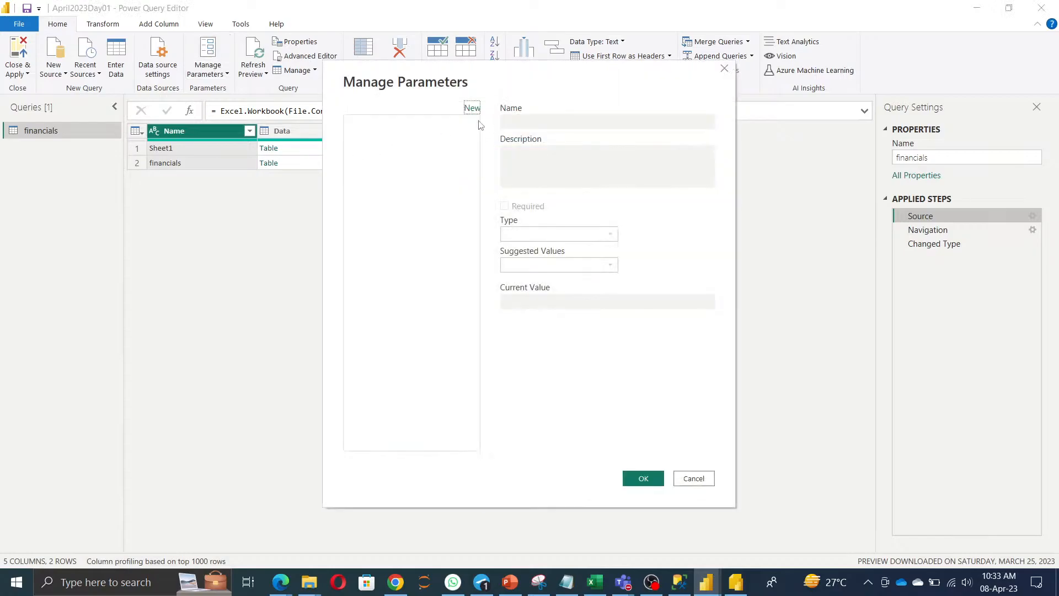
pyautogui.click(465, 109)
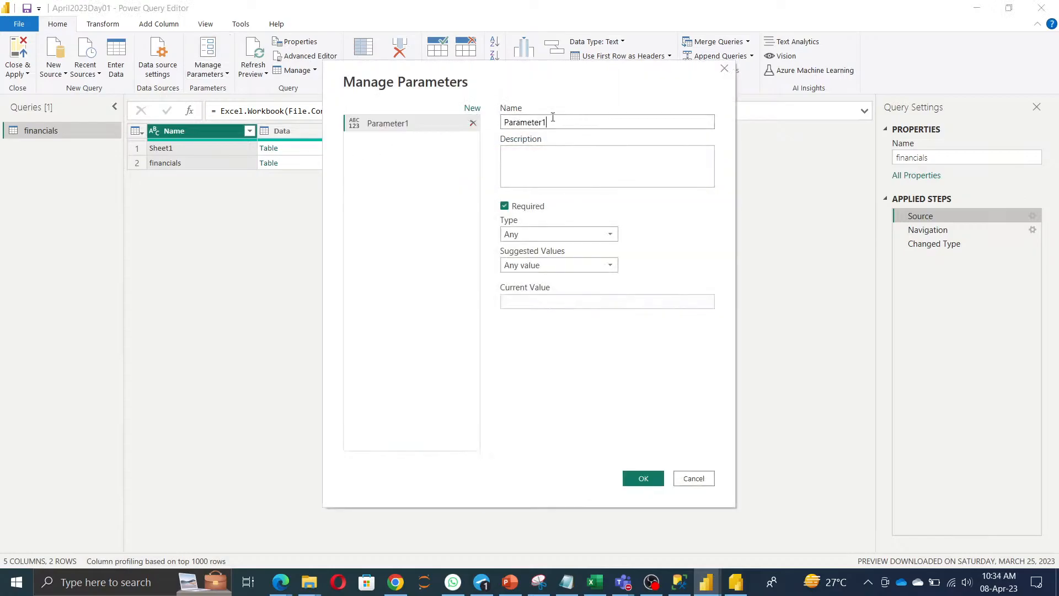
pyautogui.click(601, 124)
pyautogui.hotkey('ctrl', 'a')
pyautogui.press('BackSpace')
pyautogui.write('Excelpat')
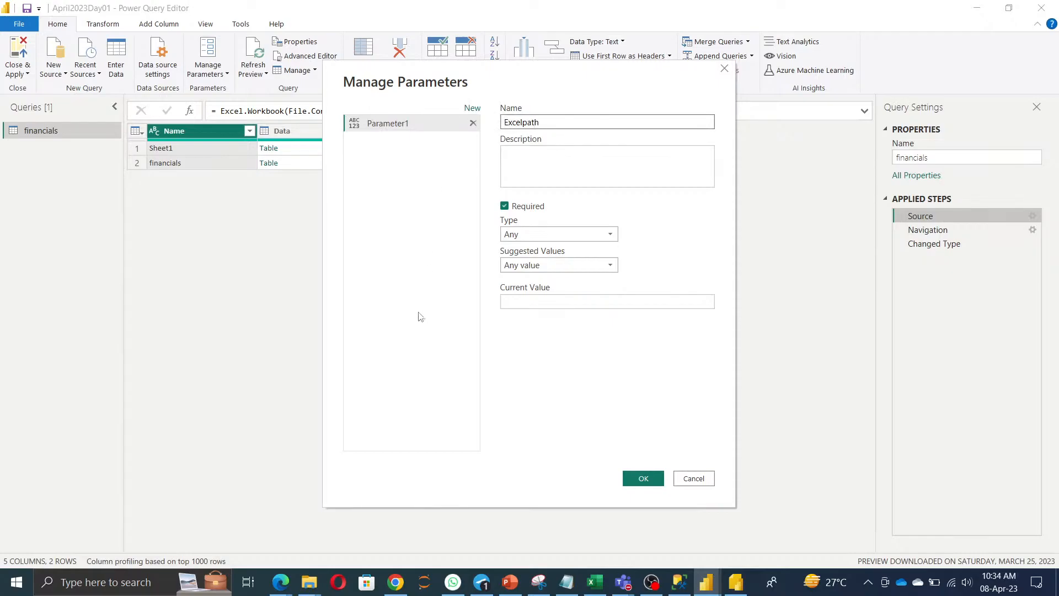
pyautogui.click(580, 302)
pyautogui.hotkey('ctrl', 'v')
pyautogui.click(639, 479)
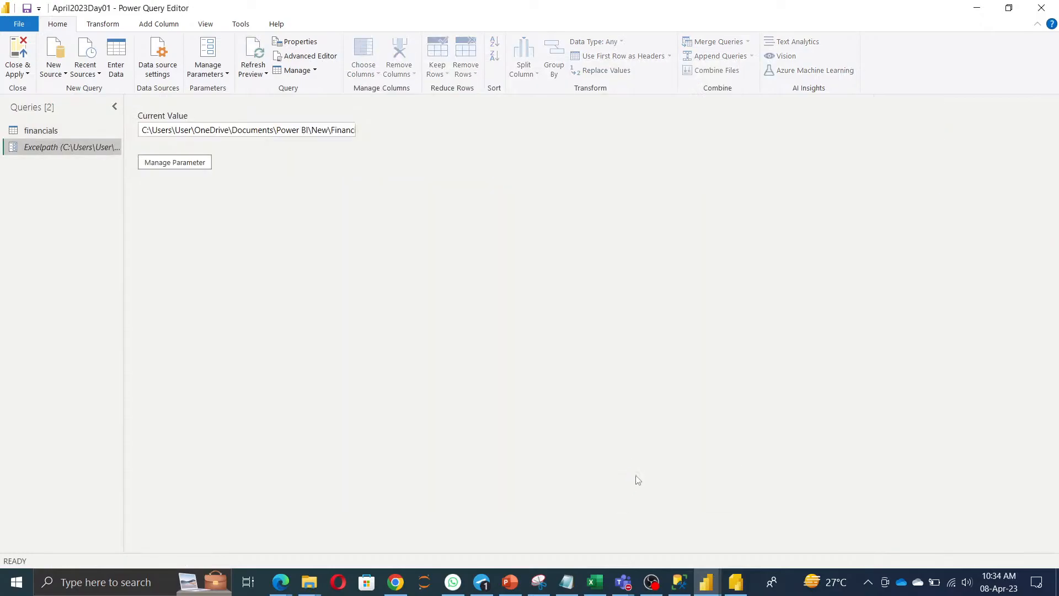
# Switch the financials Source file path to the Excelpath parameter and check the Changed Type step.
pyautogui.click(46, 130)
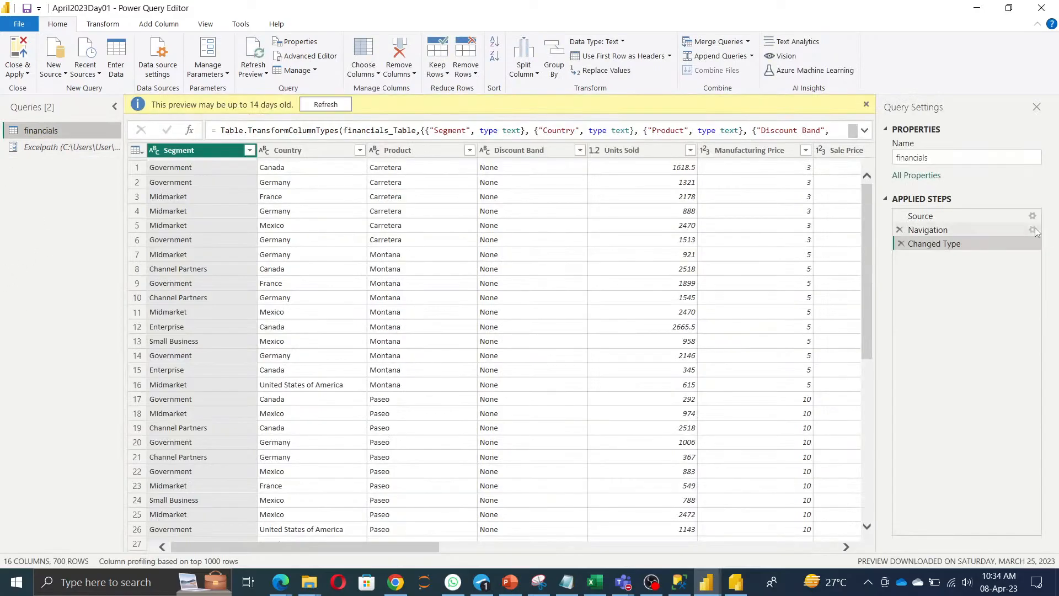
pyautogui.click(1032, 216)
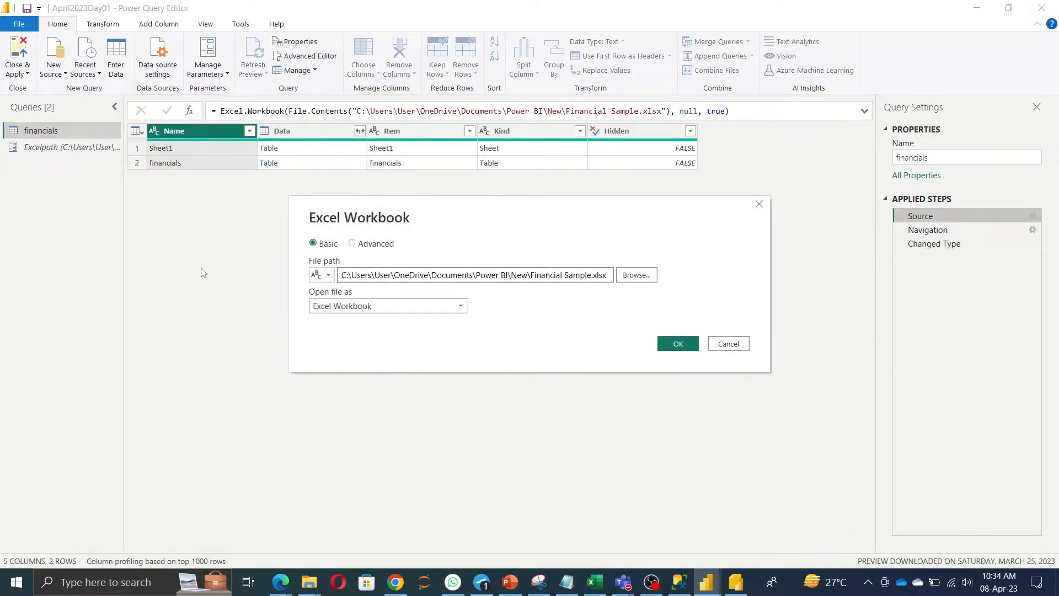
pyautogui.click(321, 274)
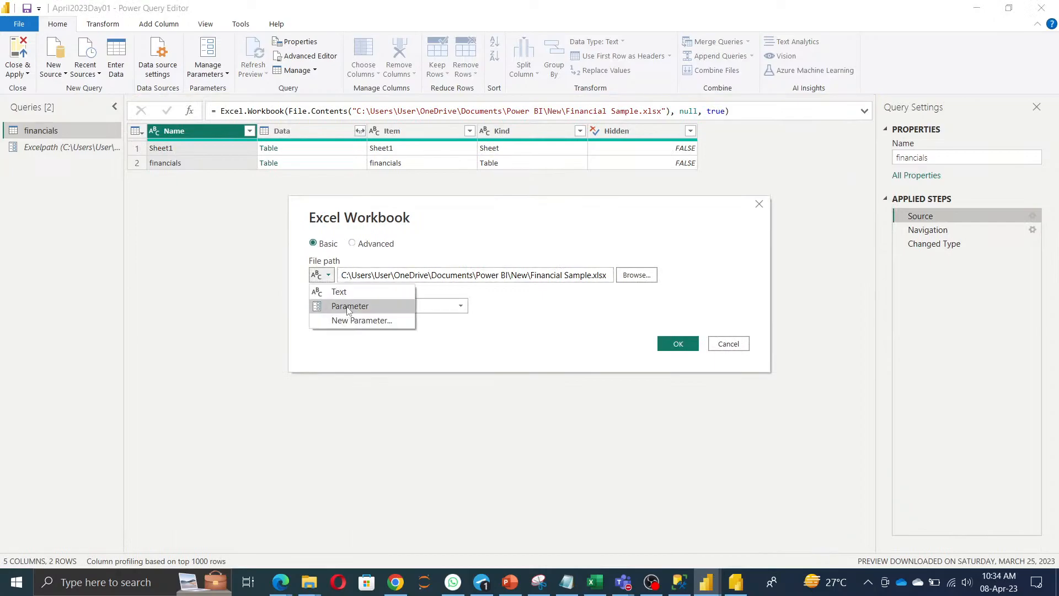
pyautogui.click(341, 307)
pyautogui.click(378, 276)
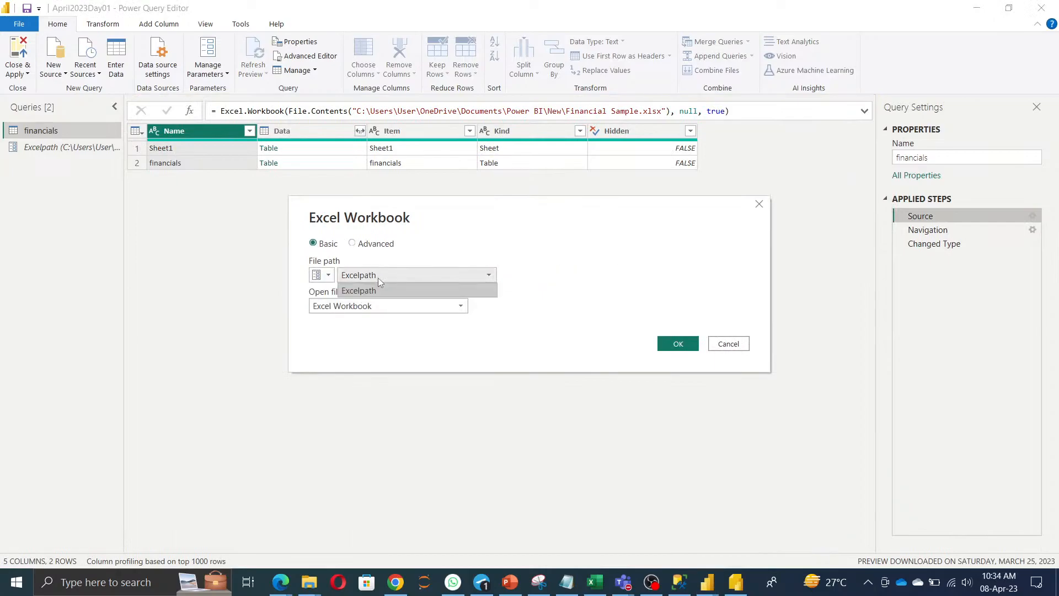
pyautogui.click(671, 296)
pyautogui.click(683, 345)
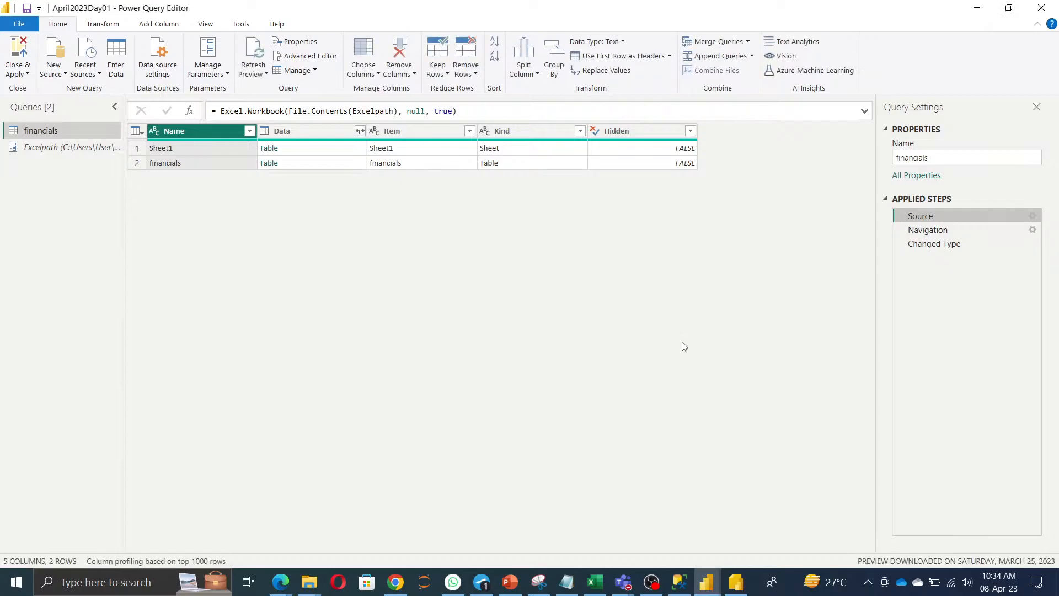
pyautogui.click(927, 244)
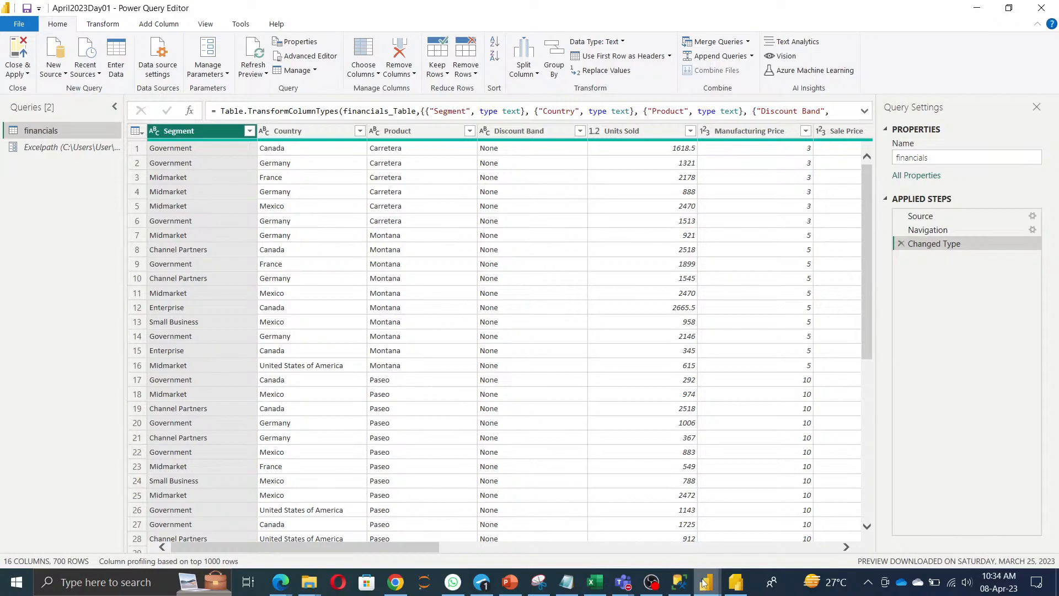
pyautogui.click(683, 586)
pyautogui.click(672, 221)
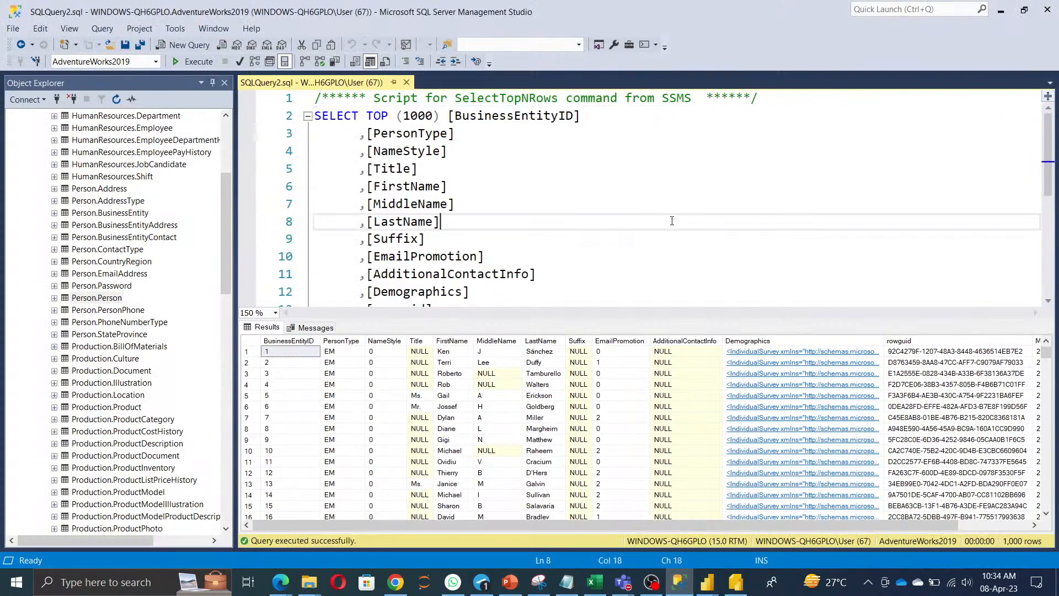
pyautogui.click(195, 46)
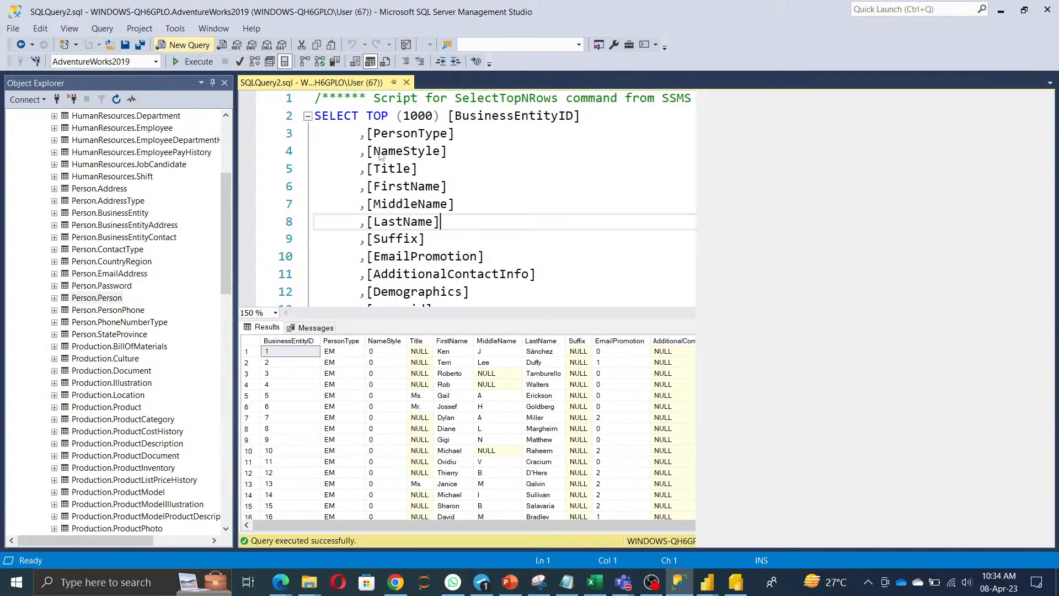
pyautogui.press('Return')
pyautogui.press('Return')
pyautogui.write('@')
pyautogui.press('BackSpace')
pyautogui.write('Sele')
pyautogui.press('BackSpace')
pyautogui.press('BackSpace')
pyautogui.write('lect')
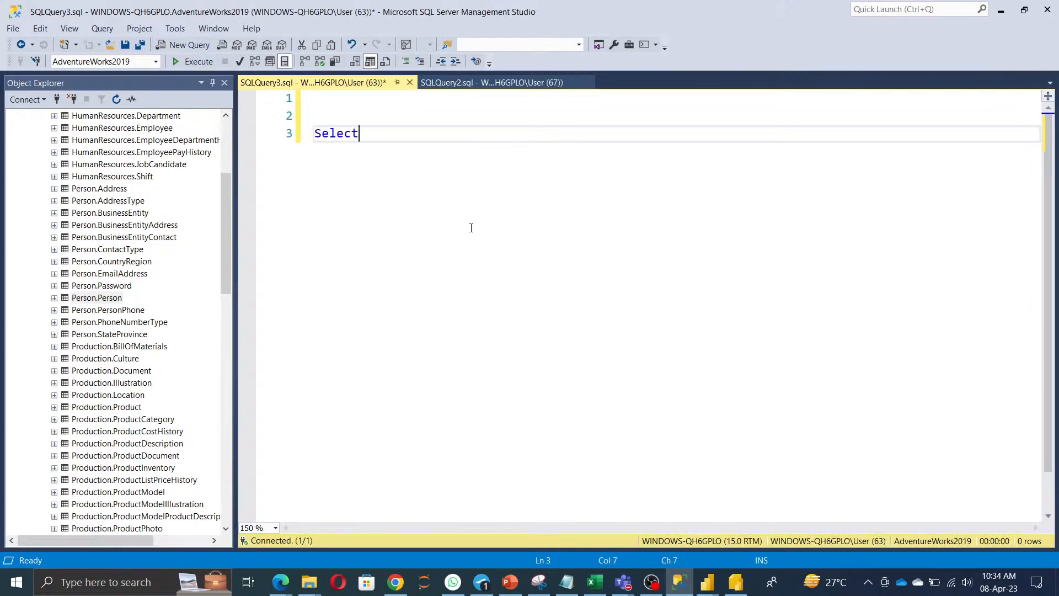
pyautogui.write(' @@ser')
pyautogui.press('Tab')
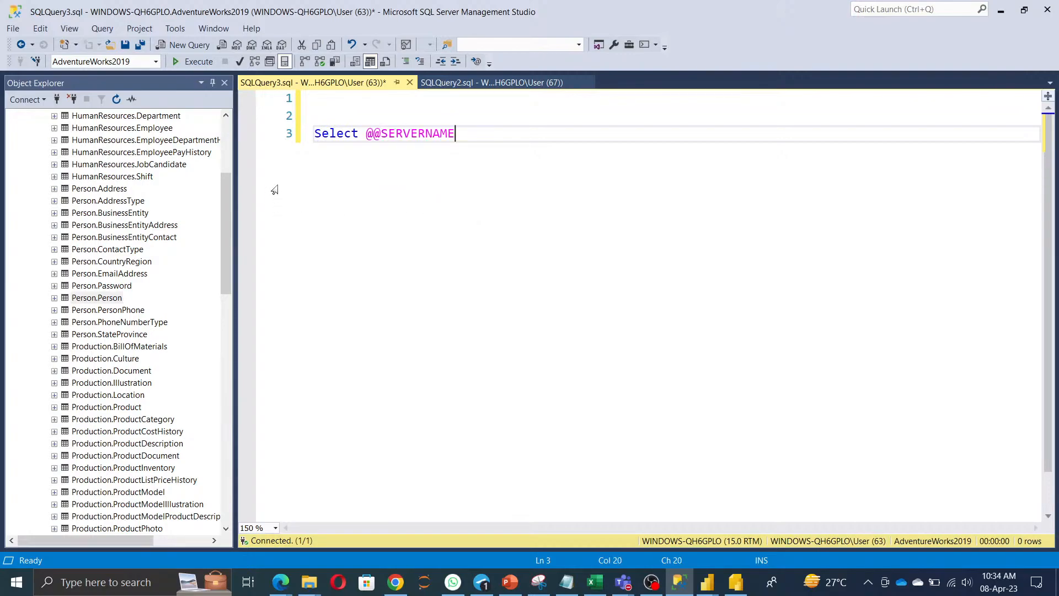
pyautogui.click(211, 62)
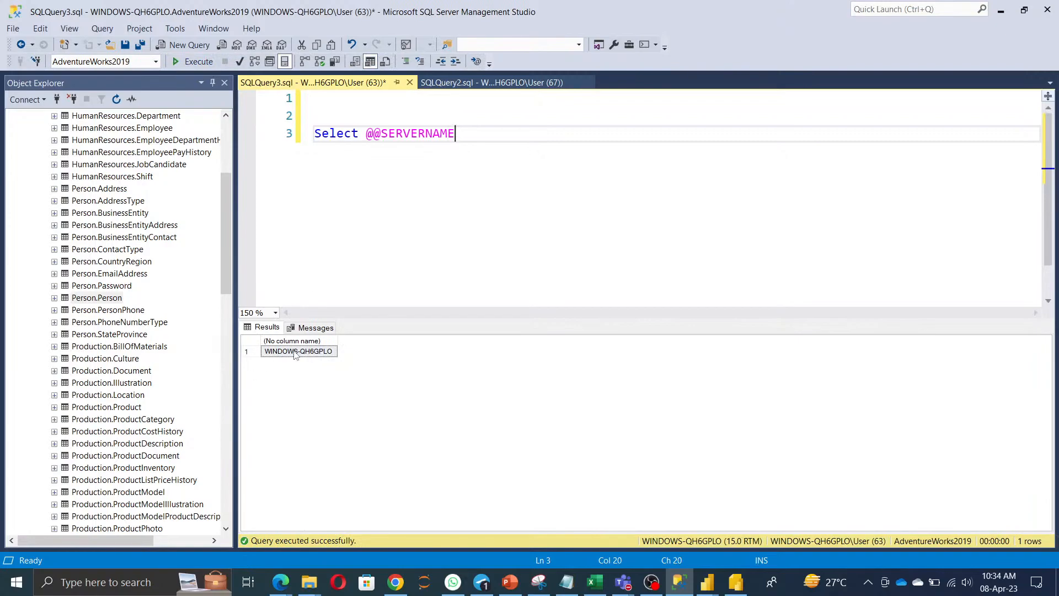
# Check the server name in the server's Properties window, then cancel.
pyautogui.scroll(5, 110, 221)
pyautogui.rightClick(94, 117)
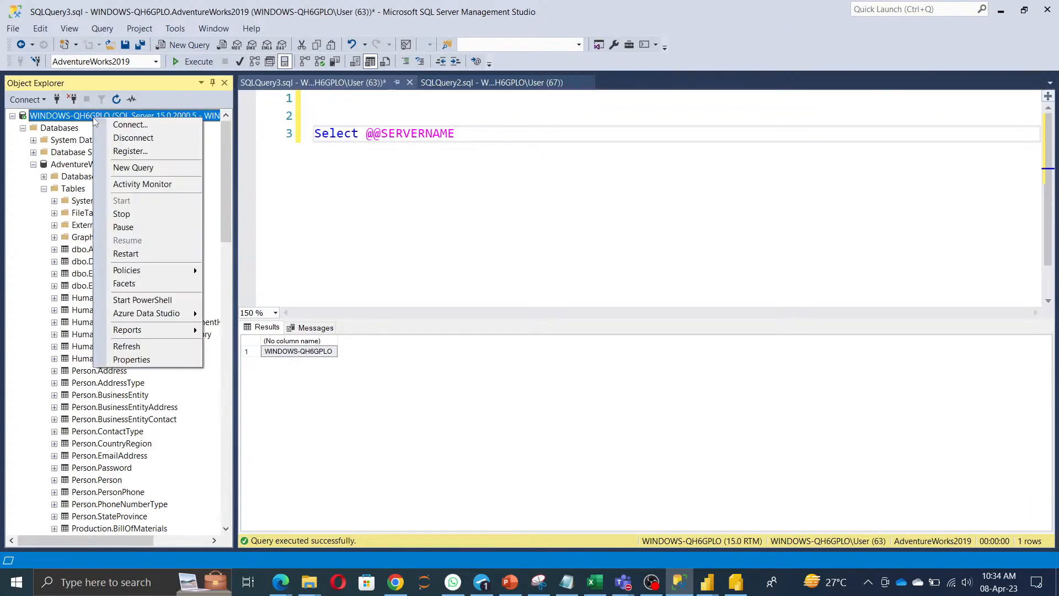
pyautogui.click(131, 359)
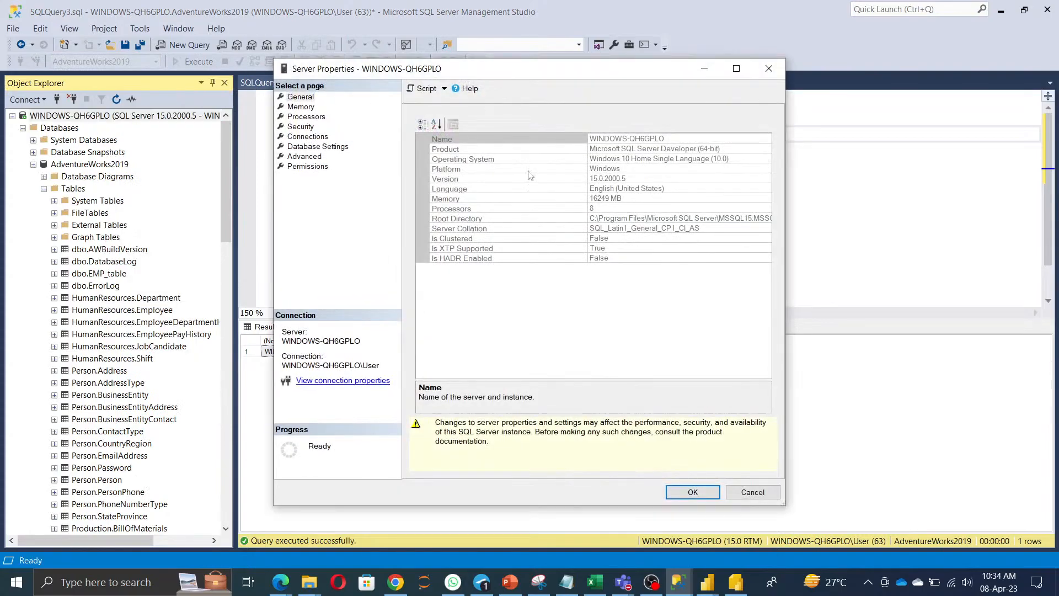
pyautogui.moveTo(684, 139); pyautogui.dragTo(153, 171)
pyautogui.hotkey('ctrl', 'c')
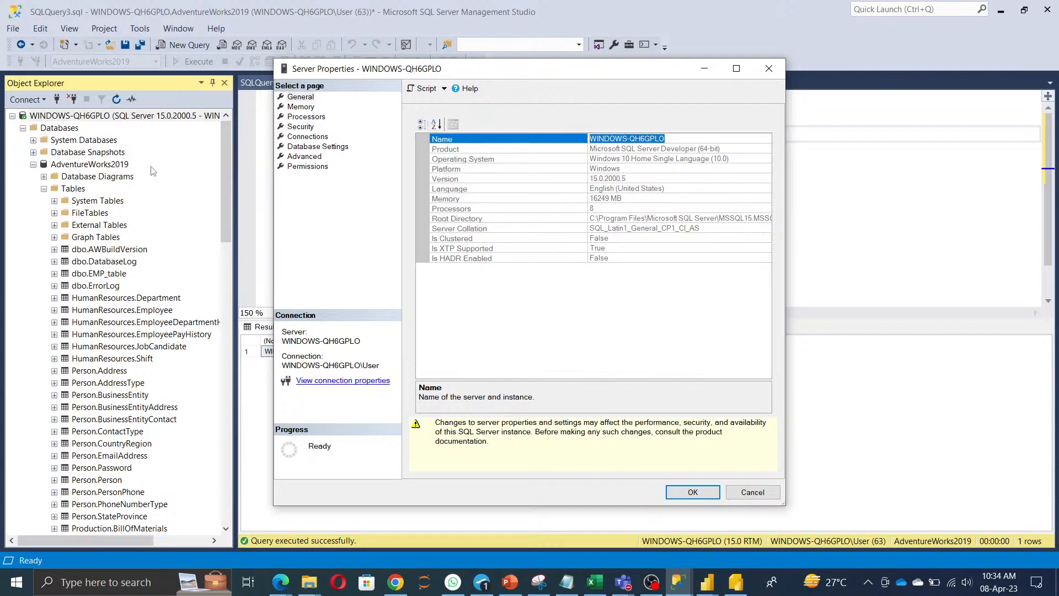
pyautogui.click(762, 497)
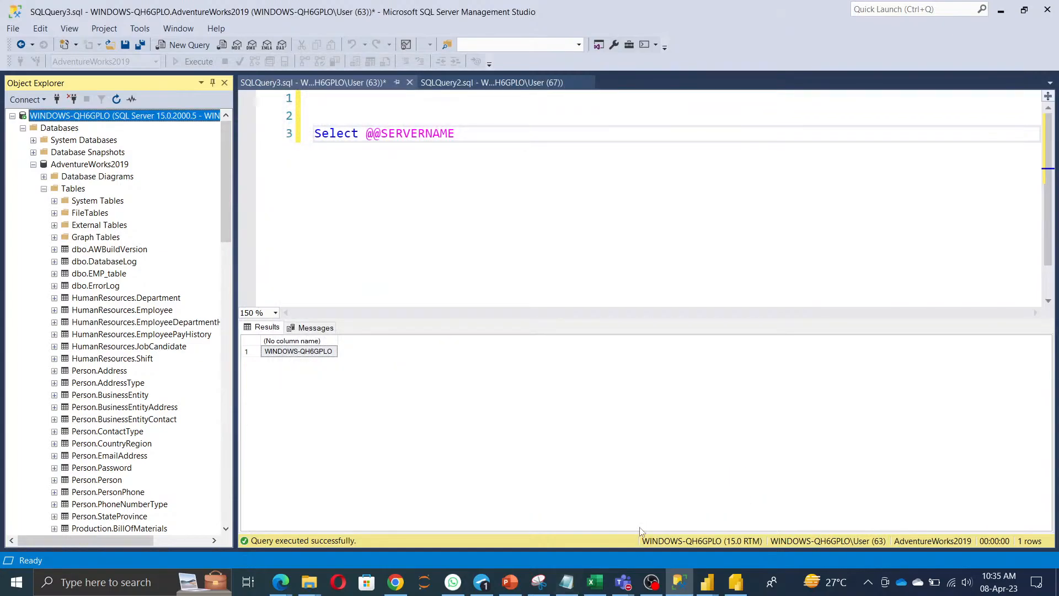
# Start a new SQL Server database source and paste WINDOWS-QH6GPLO as the server.
pyautogui.click(706, 582)
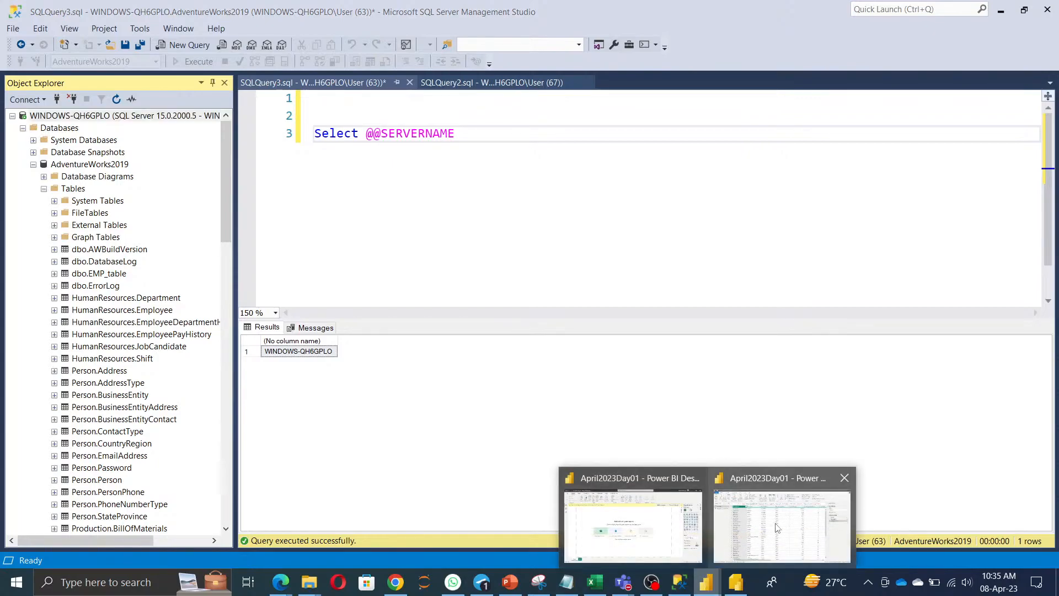
pyautogui.click(776, 528)
pyautogui.click(57, 78)
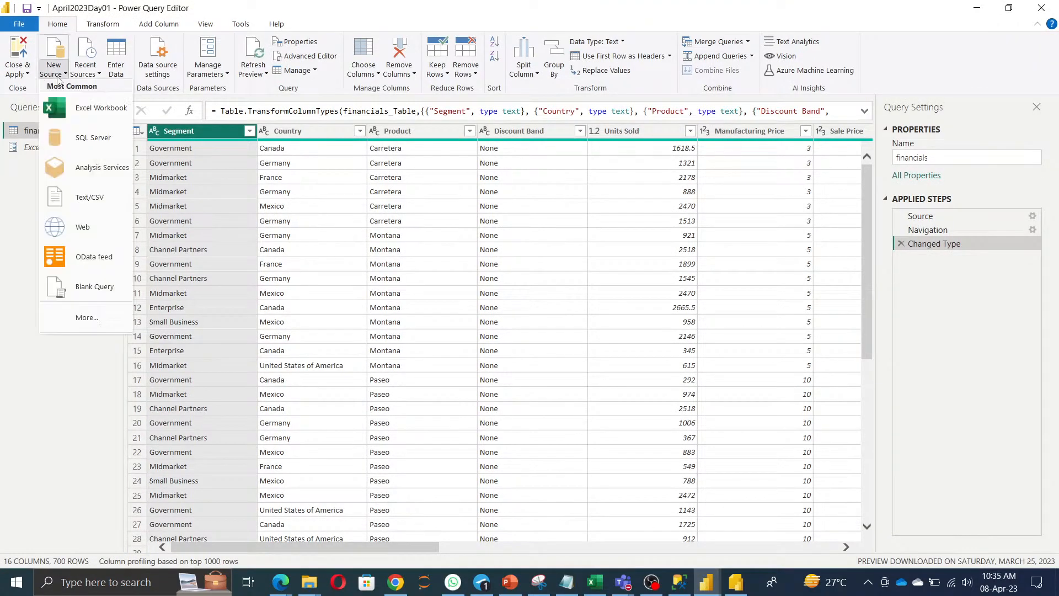
pyautogui.click(86, 138)
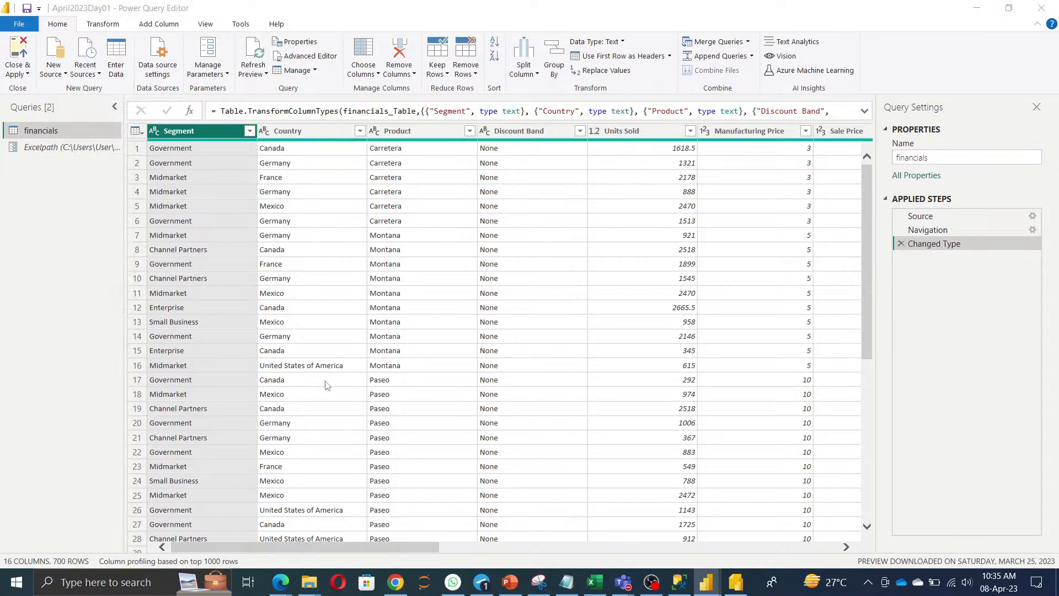
pyautogui.hotkey('ctrl', 'v')
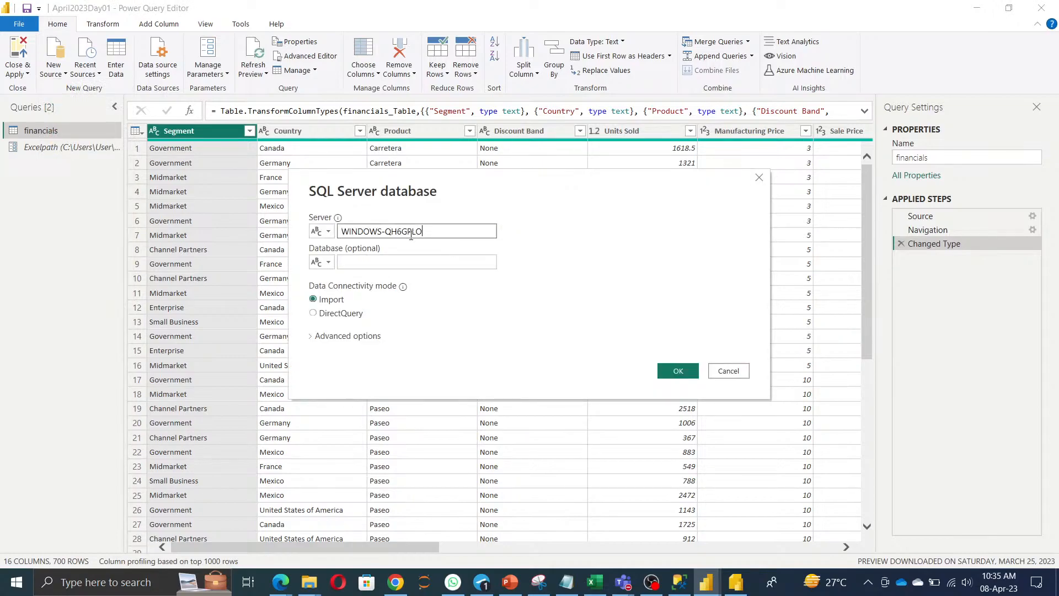
# Copy AdventureWorks2019 from SSMS Object Explorer into the Database field.
pyautogui.click(392, 262)
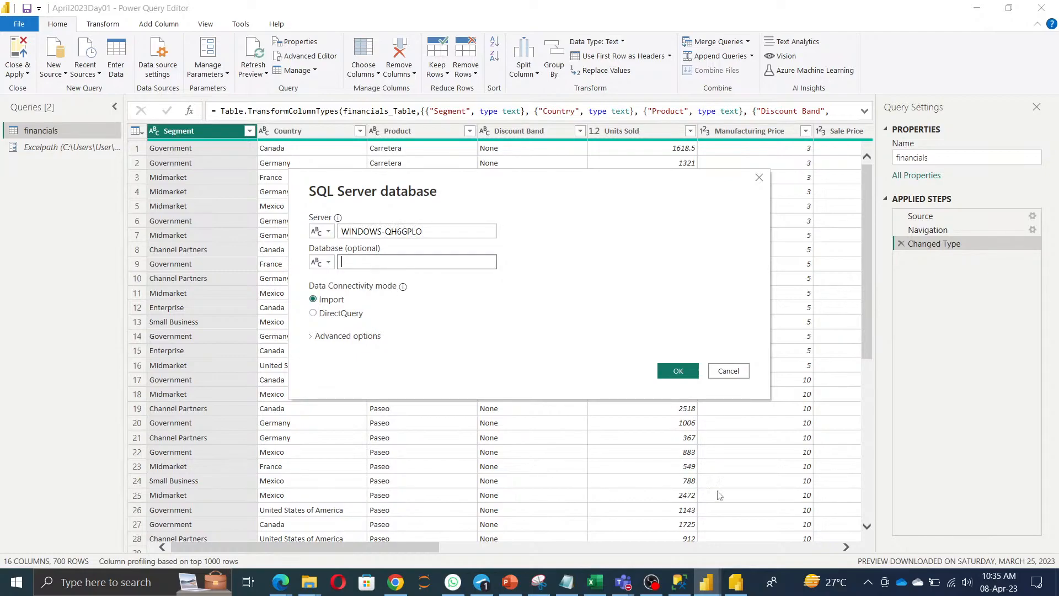
pyautogui.click(680, 582)
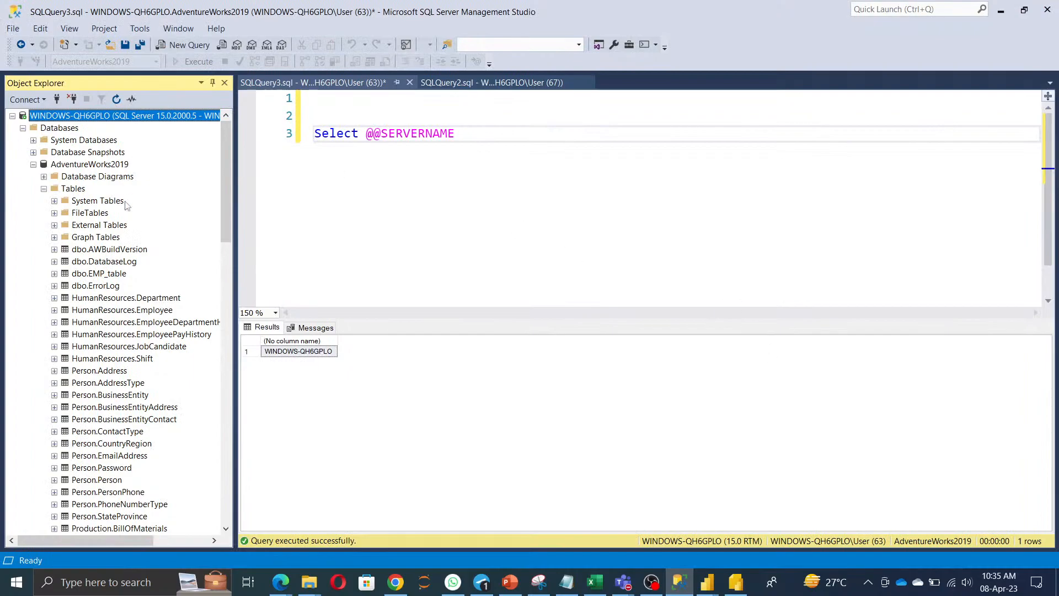
pyautogui.click(97, 169)
pyautogui.click(96, 170)
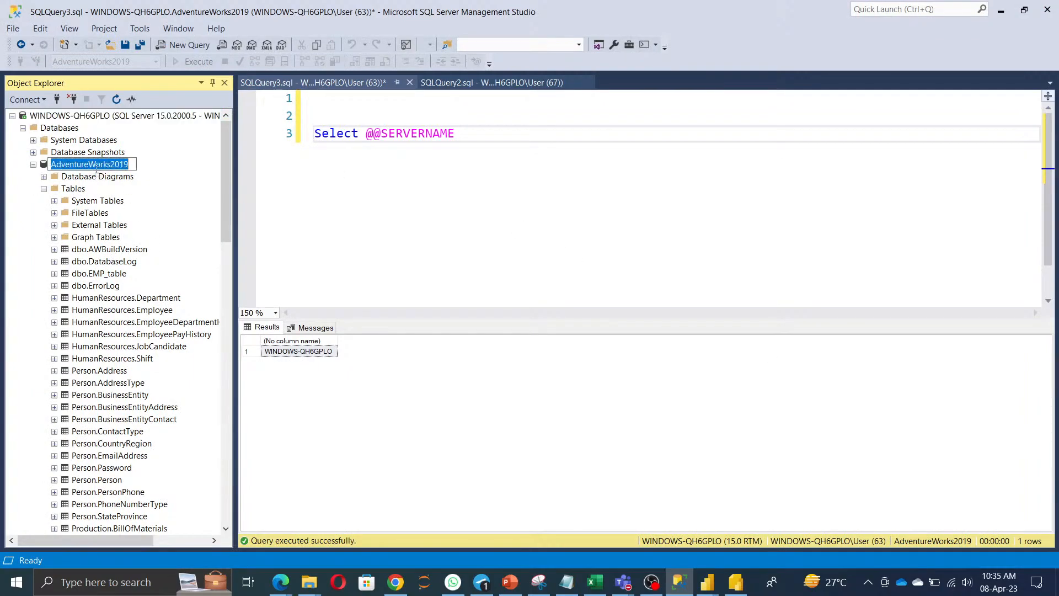
pyautogui.hotkey('ctrl', 'c')
pyautogui.hotkey('alt', 'Tab')
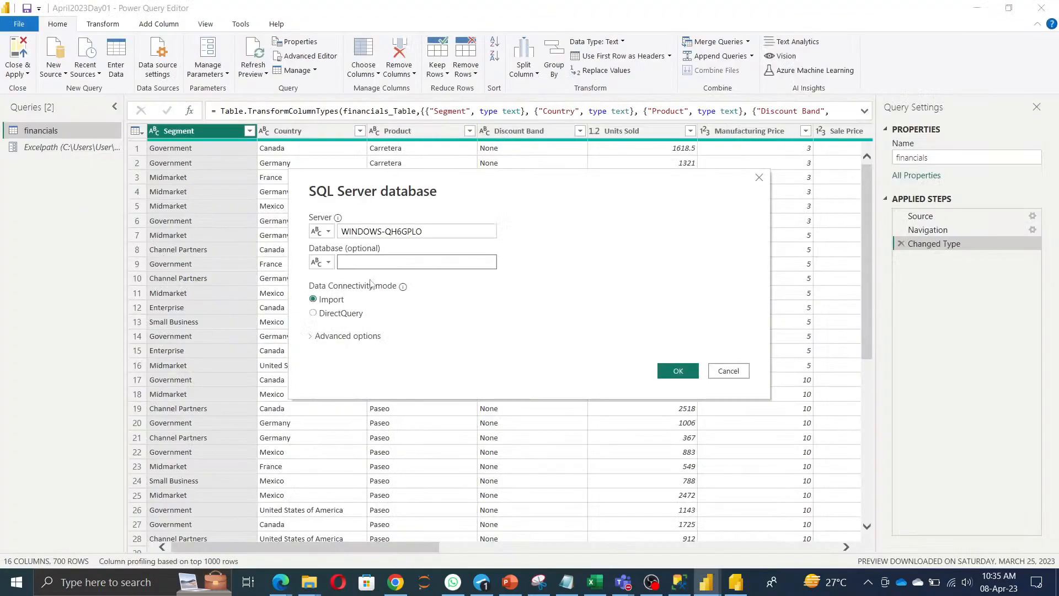
pyautogui.hotkey('ctrl', 'v')
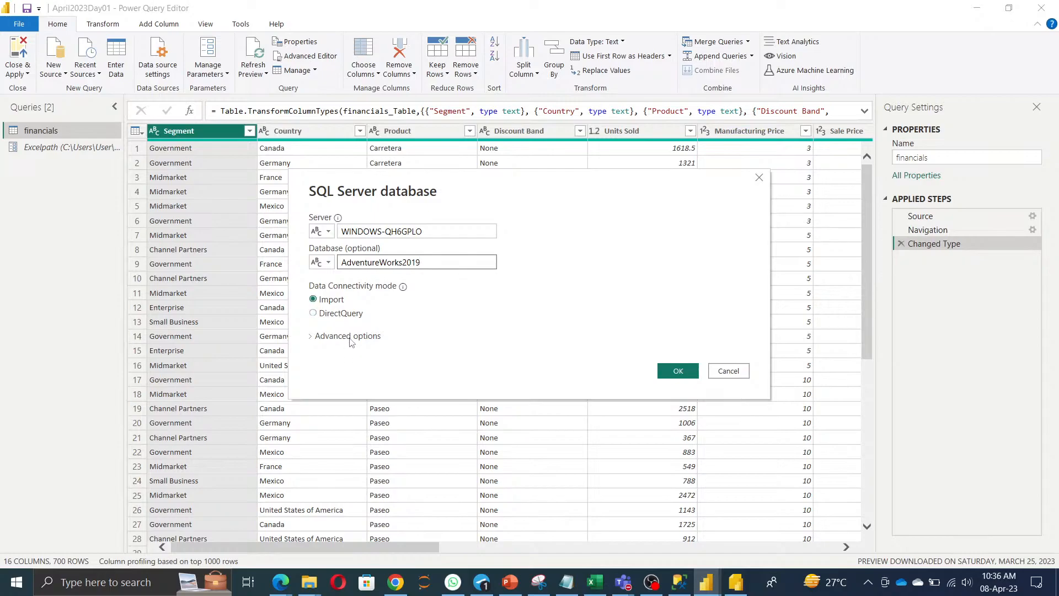
# Expand Advanced options and submit the AdventureWorks2019 SQL Server connection in Import mode.
pyautogui.click(348, 337)
pyautogui.click(387, 423)
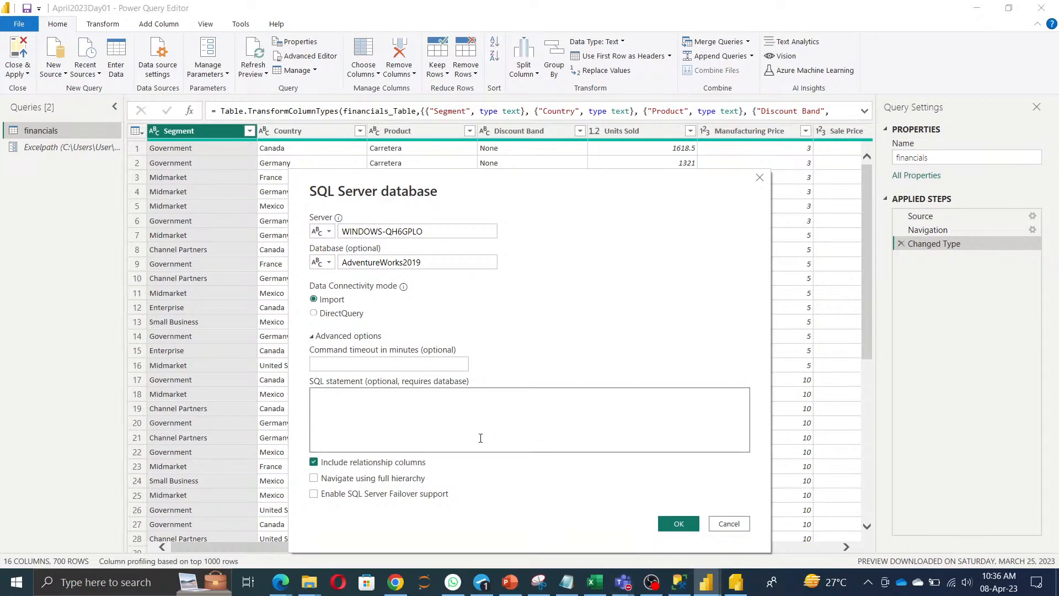
pyautogui.click(678, 524)
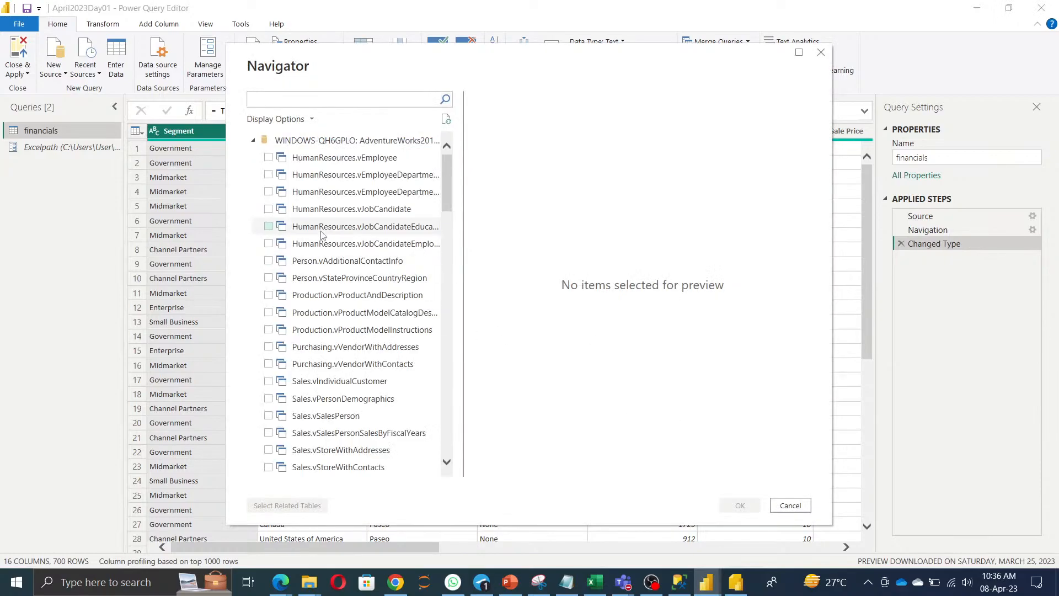
# In Navigator, check Sales.Customer, add its related tables, and load them all.
pyautogui.scroll(-6, 373, 375)
pyautogui.scroll(-1, 373, 376)
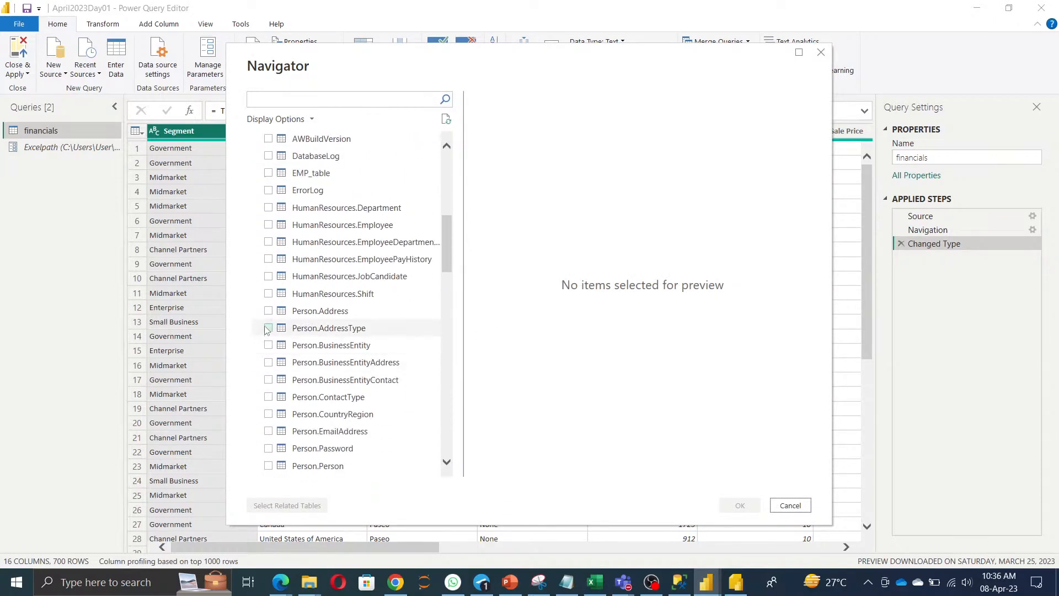
pyautogui.scroll(-1, 331, 433)
pyautogui.scroll(-5, 331, 433)
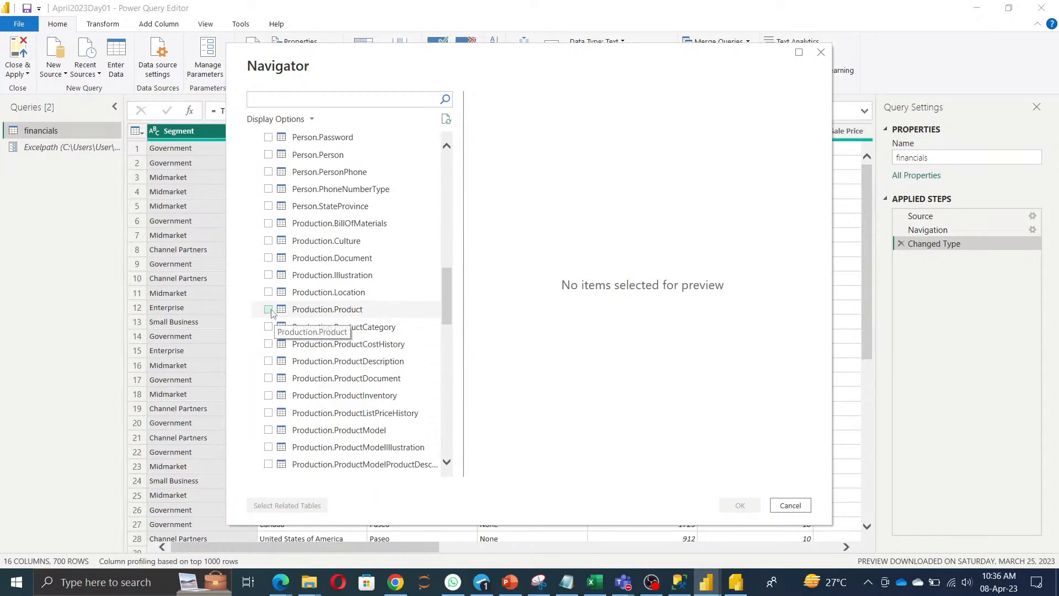
pyautogui.scroll(-10, 293, 371)
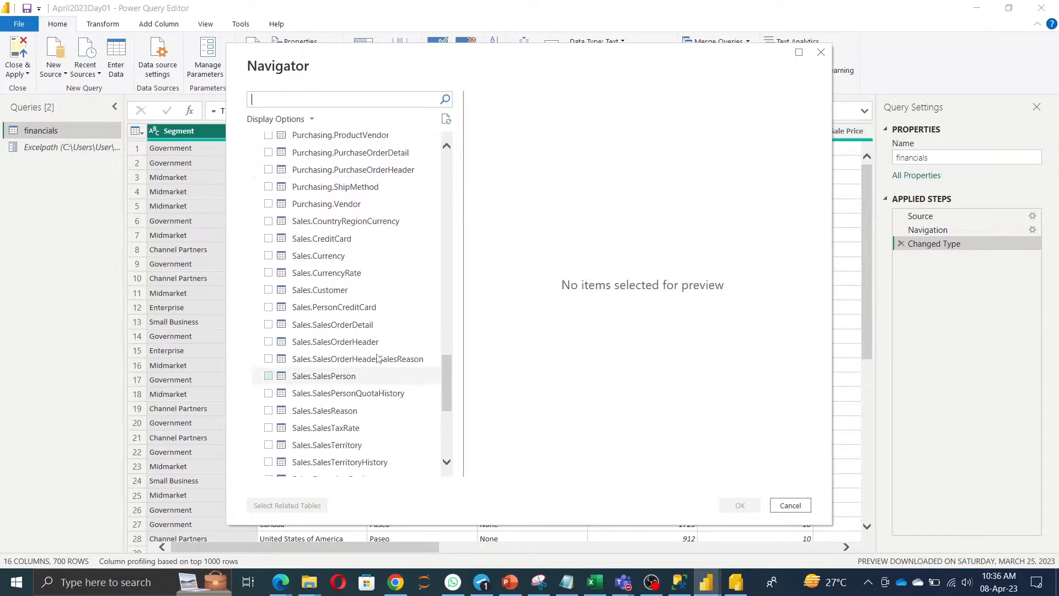
pyautogui.click(268, 291)
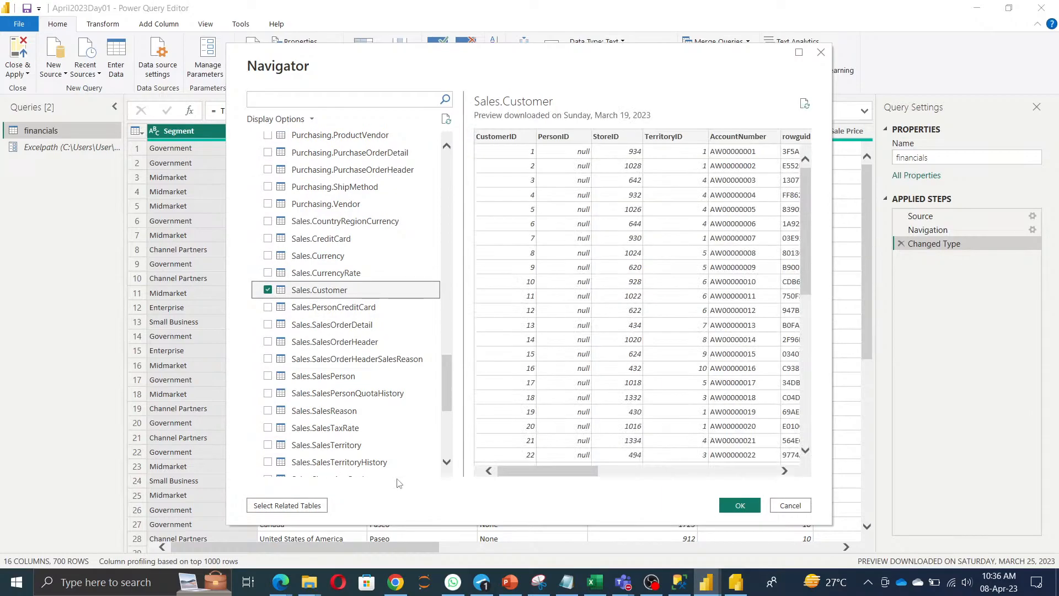
pyautogui.click(293, 511)
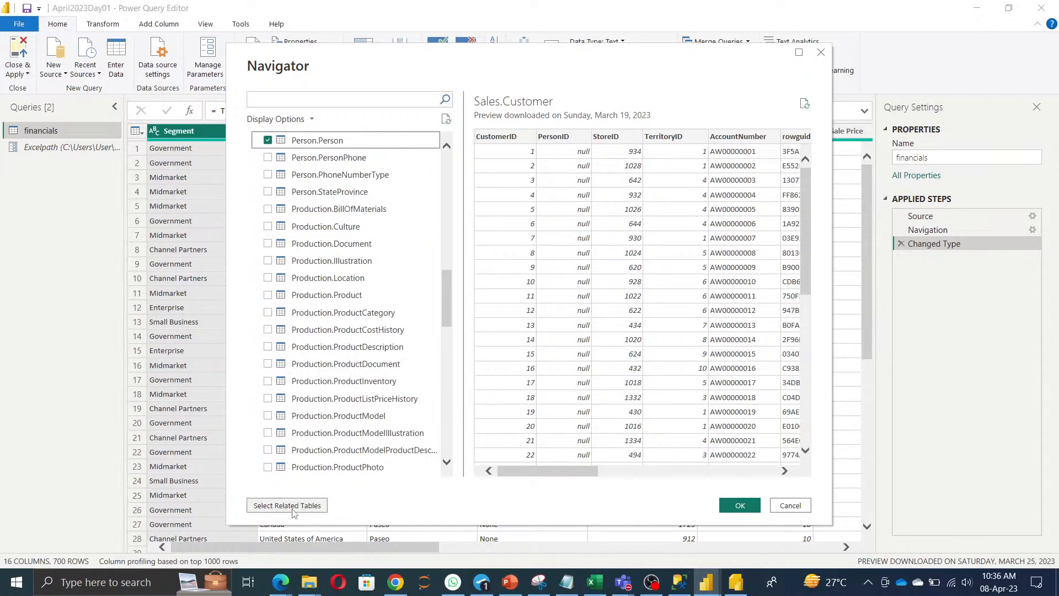
pyautogui.click(742, 506)
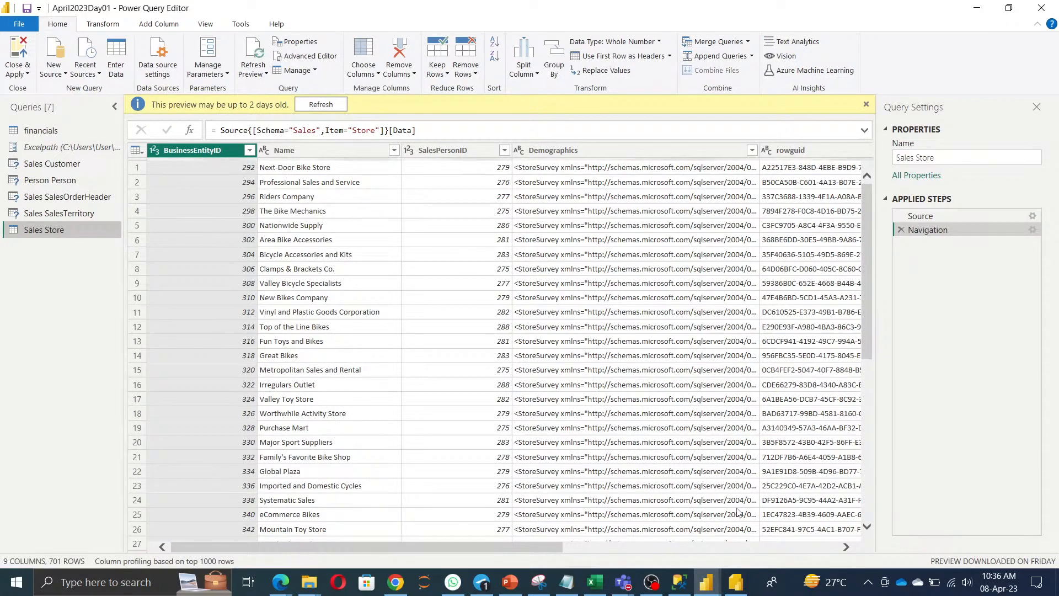
# In Manage Parameters, create two new parameters named ServerName and DBname.
pyautogui.click(210, 52)
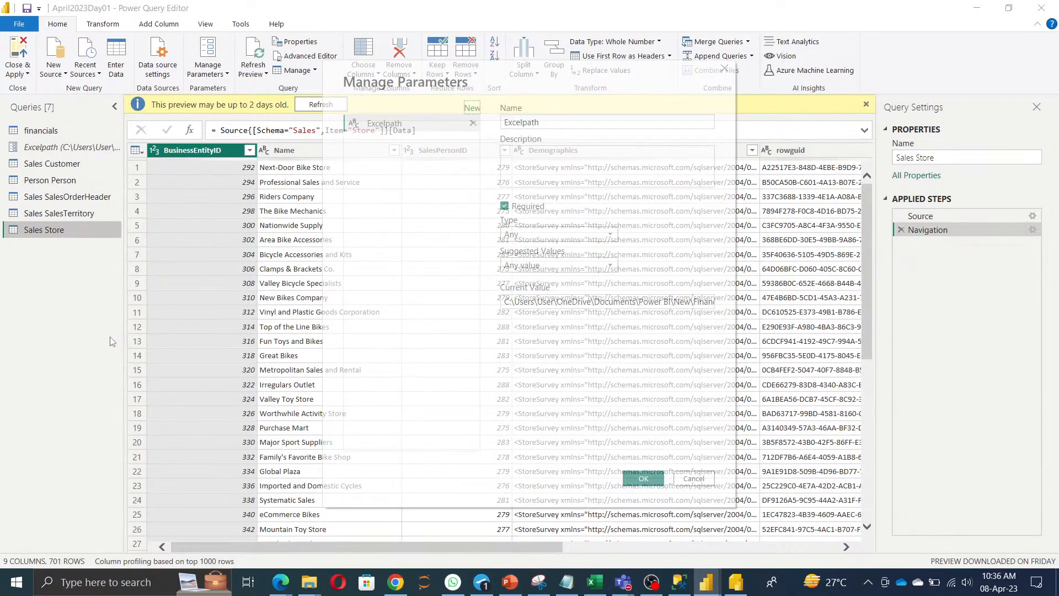
pyautogui.click(473, 108)
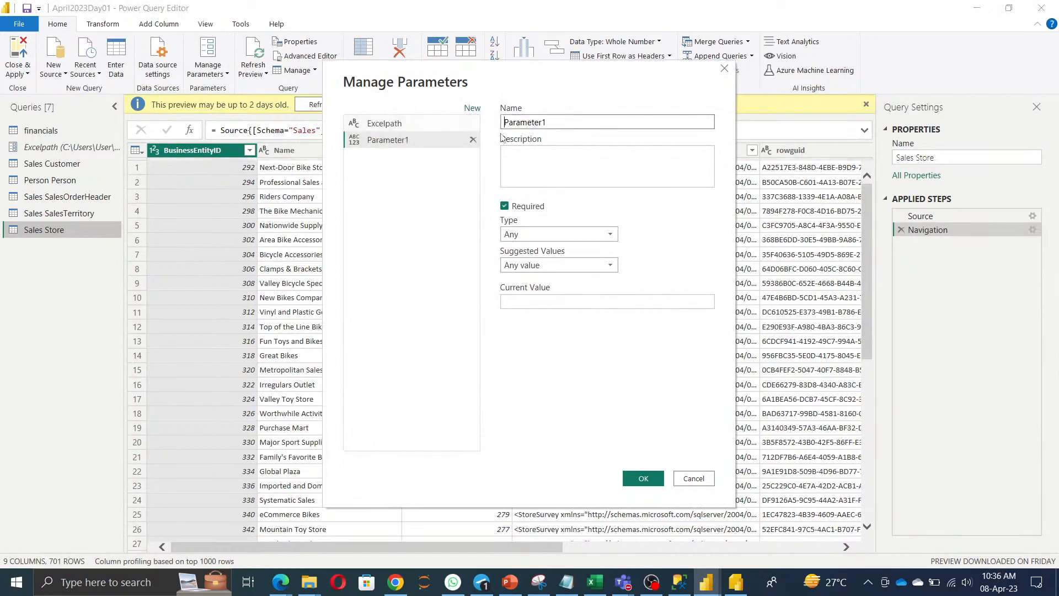
pyautogui.write('Server')
pyautogui.press('BackSpace')
pyautogui.press('BackSpace')
pyautogui.click(472, 108)
pyautogui.doubleClick(553, 121)
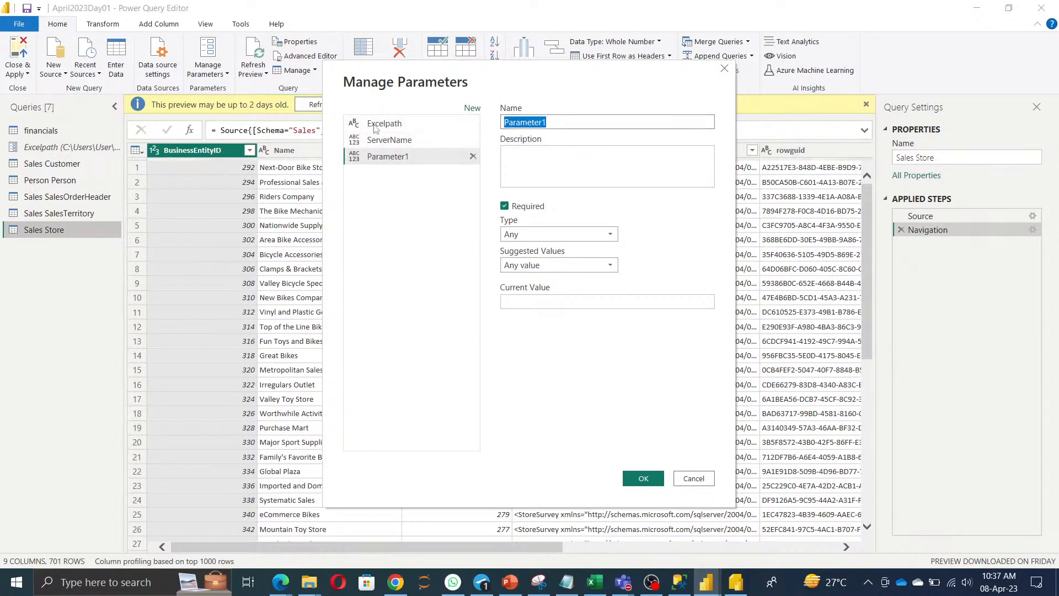
pyautogui.write('DBname')
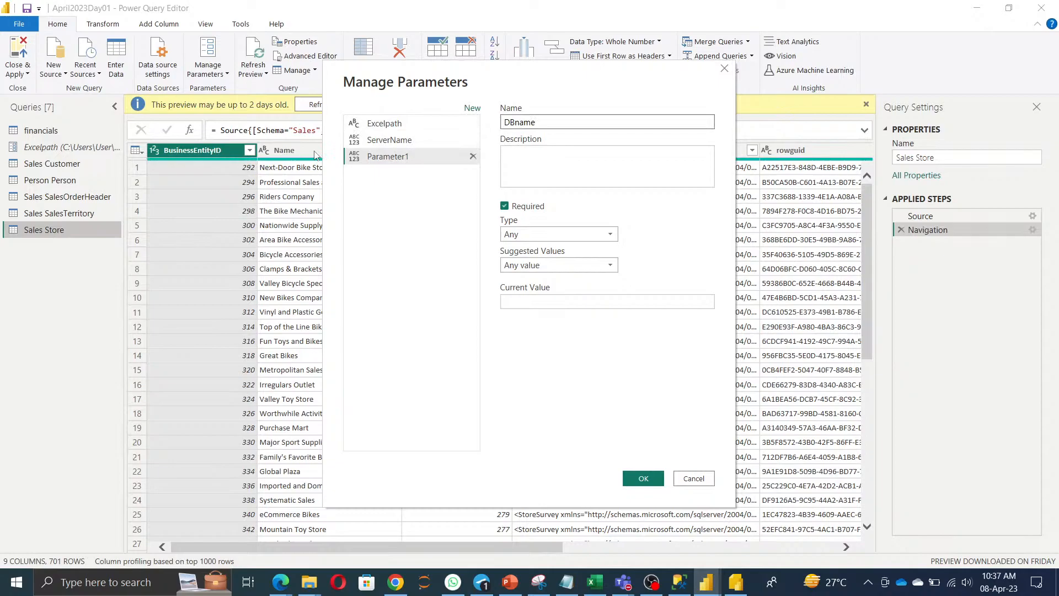
# Copy the SQL server name from Management Studio into ServerName's current value.
pyautogui.click(395, 141)
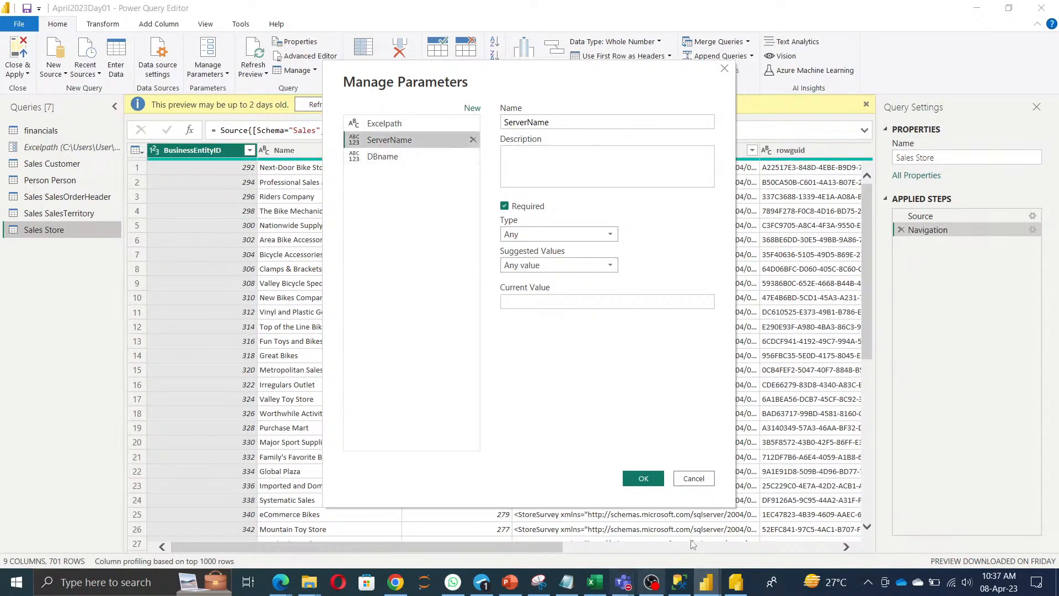
pyautogui.click(679, 582)
pyautogui.rightClick(310, 356)
pyautogui.click(345, 362)
pyautogui.hotkey('alt', 'Tab')
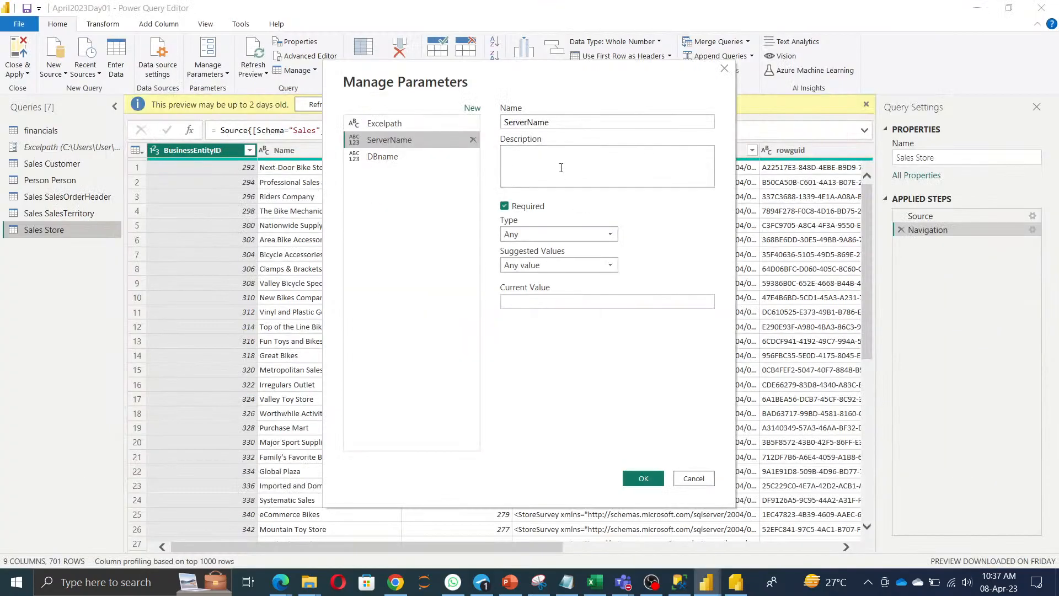
pyautogui.click(568, 302)
pyautogui.write('WINDOWS-QH6CPLO')
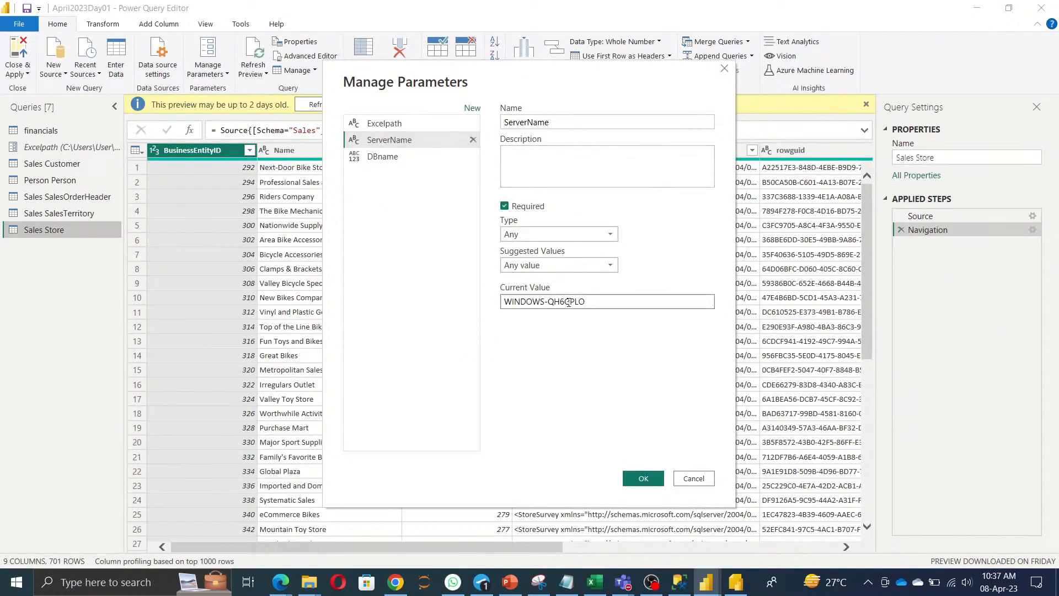
# Copy the AdventureWorks2019 name from Object Explorer via Rename and return to Power BI.
pyautogui.hotkey('alt', 'Tab')
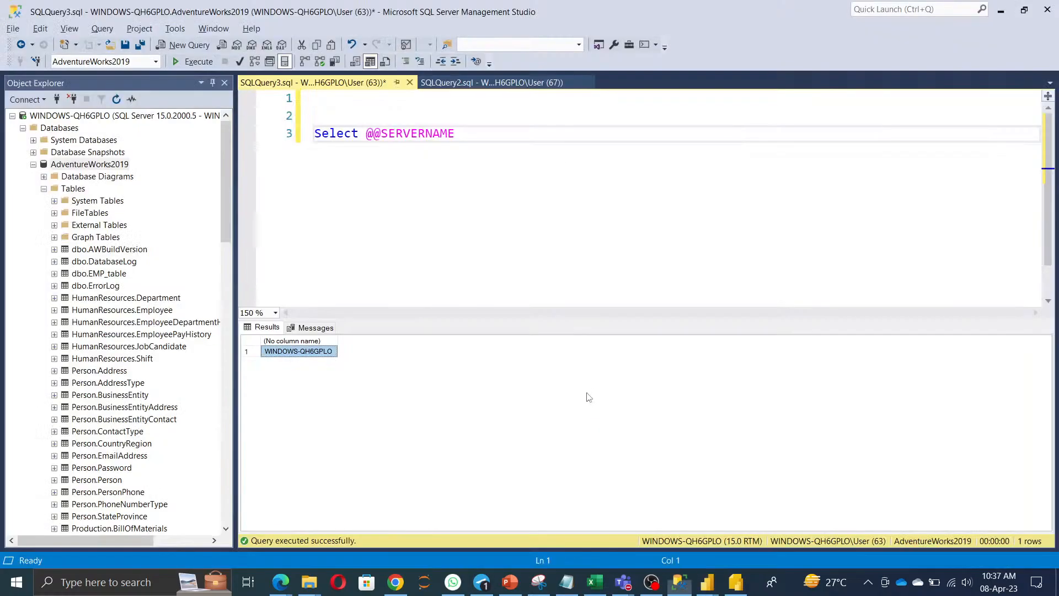
pyautogui.click(102, 164)
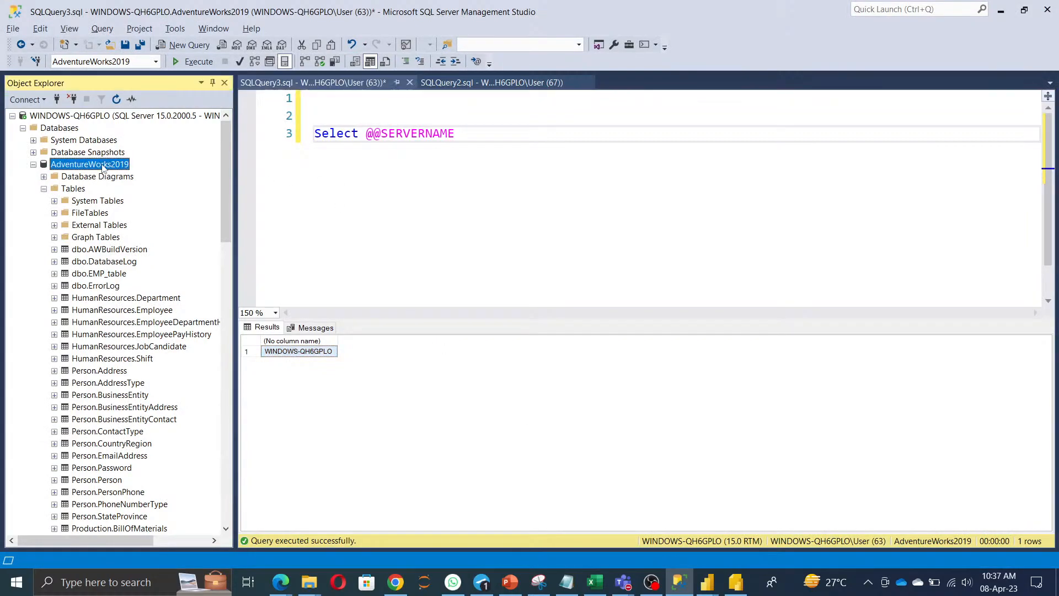
pyautogui.rightClick(102, 164)
pyautogui.click(169, 327)
pyautogui.hotkey('ctrl', 'c')
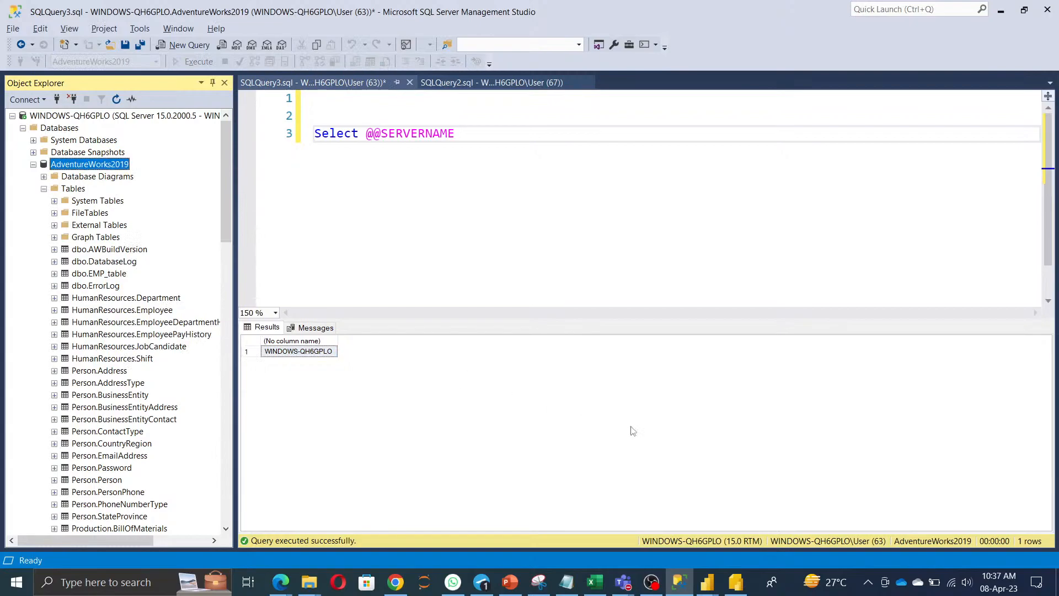
pyautogui.hotkey('alt', 'Tab')
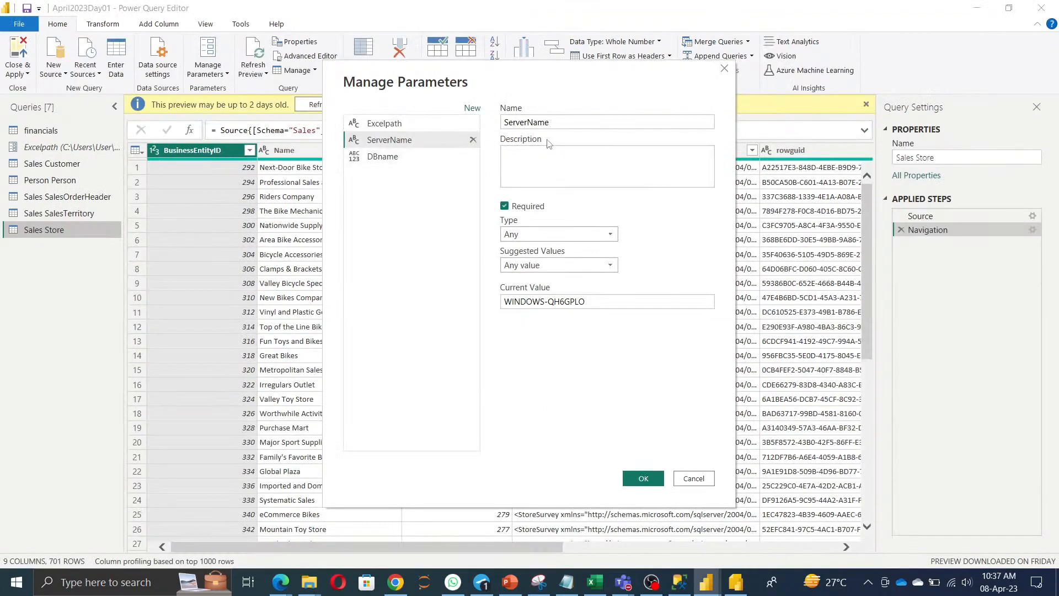
# Paste AdventureWorks2019 as DBname's current value and save both parameters.
pyautogui.click(398, 164)
pyautogui.click(558, 301)
pyautogui.hotkey('ctrl', 'v')
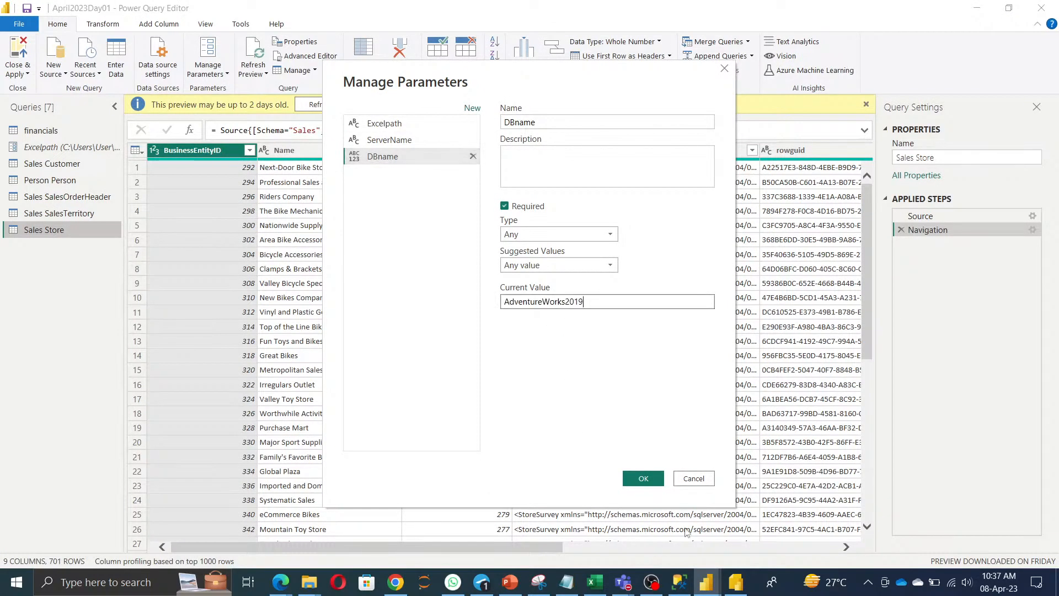
pyautogui.click(643, 478)
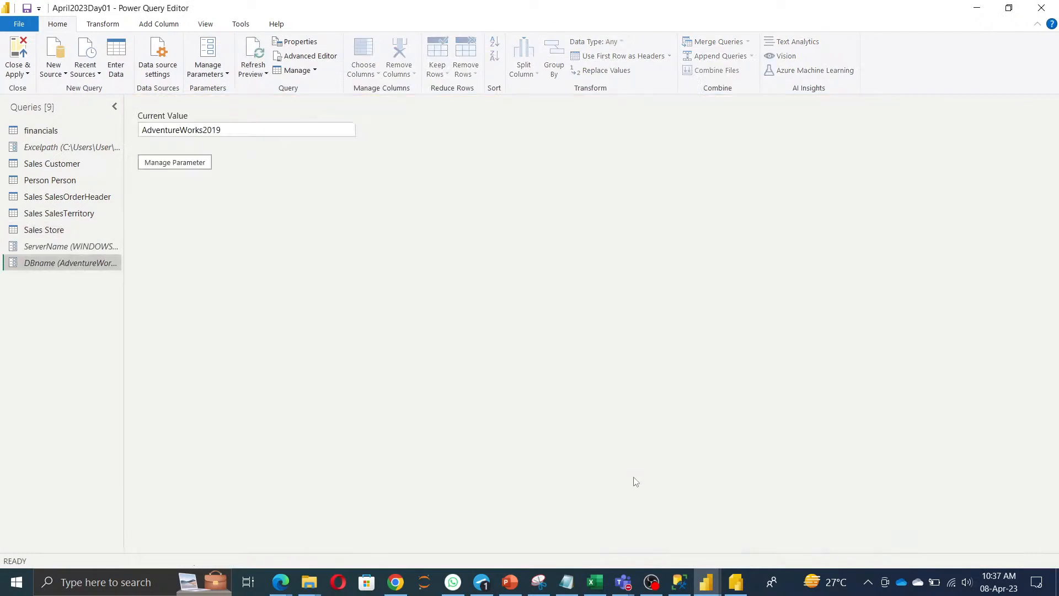
# Switch the Sales Customer query's Source to the ServerName and DBname parameters.
pyautogui.click(52, 164)
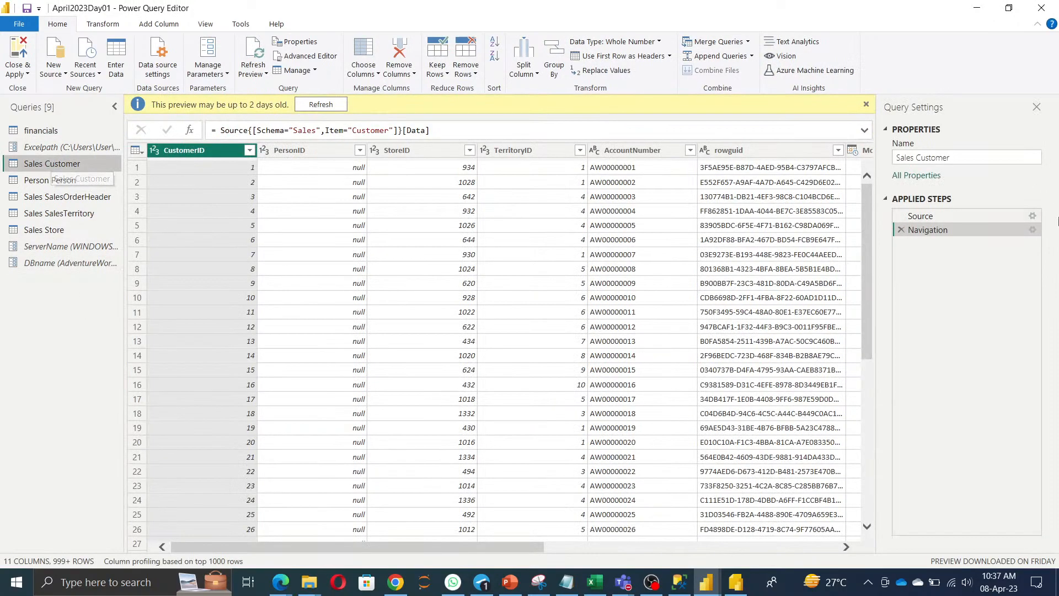
pyautogui.click(1029, 213)
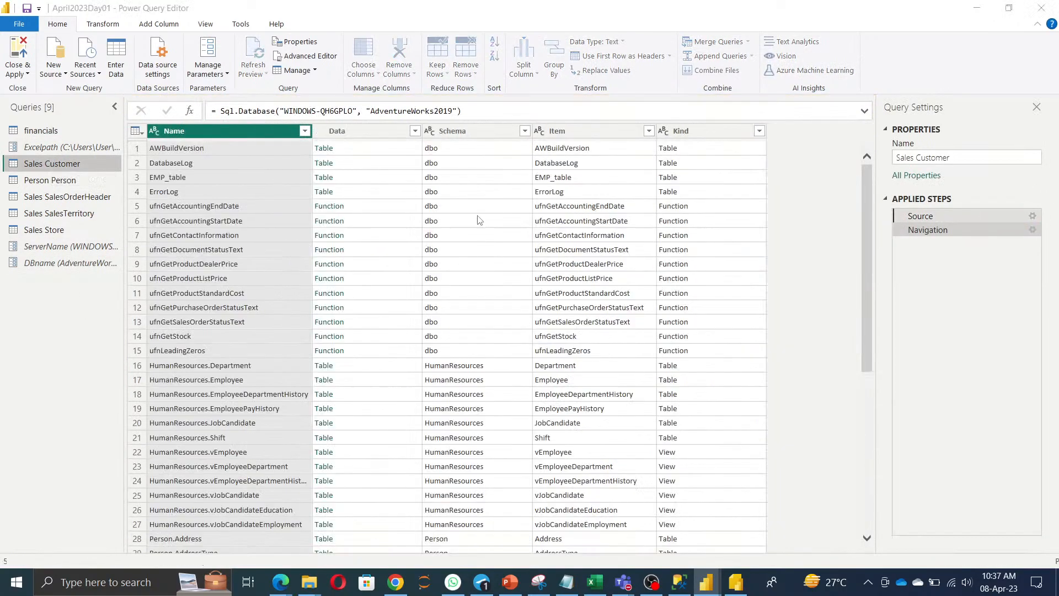
pyautogui.click(324, 256)
pyautogui.click(330, 286)
pyautogui.click(381, 257)
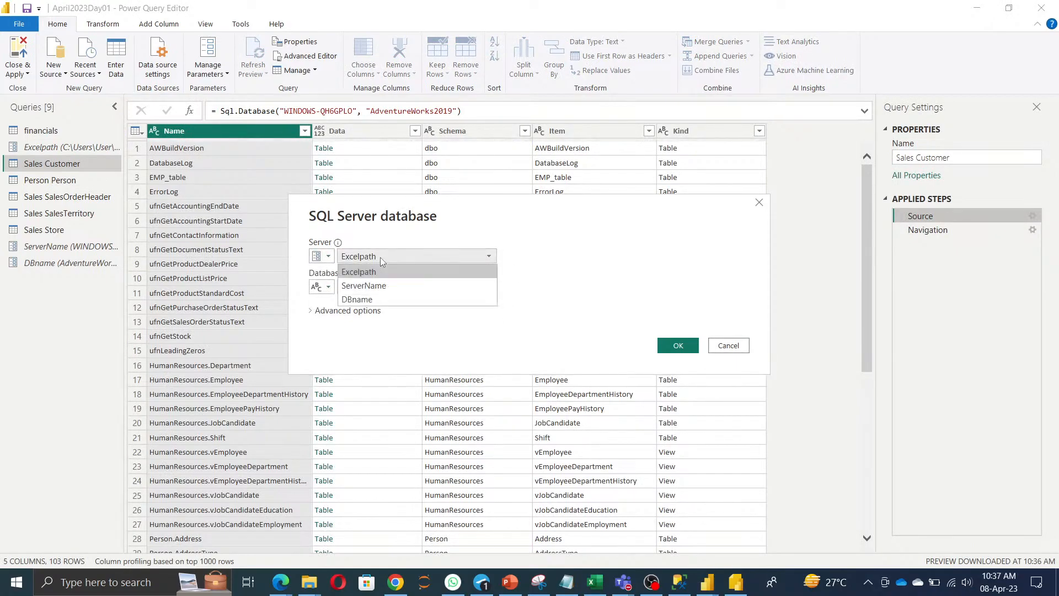
pyautogui.click(385, 286)
pyautogui.click(325, 287)
pyautogui.click(331, 317)
pyautogui.click(369, 289)
pyautogui.click(373, 328)
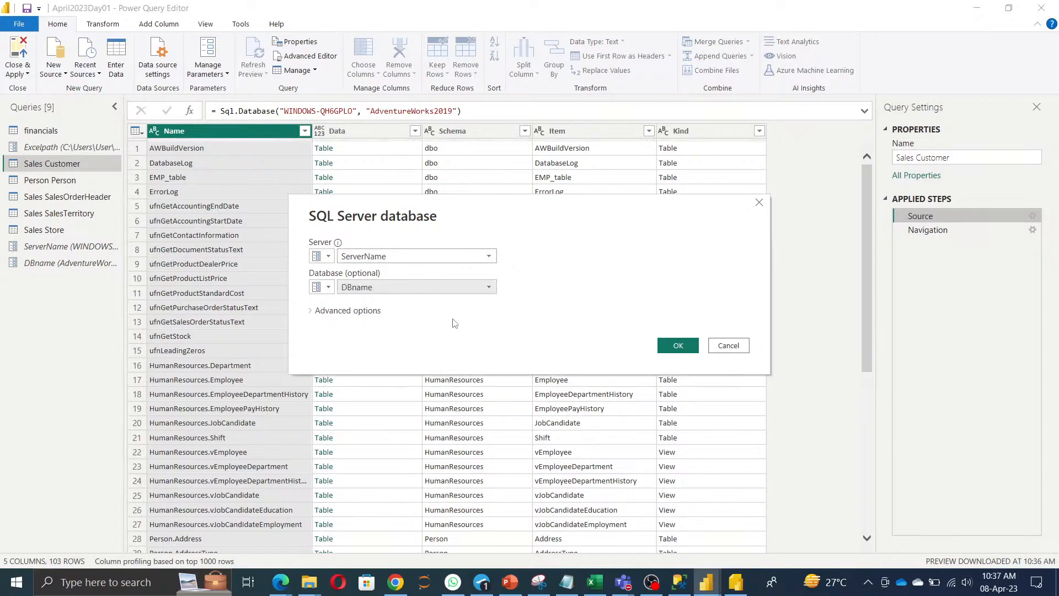
pyautogui.click(679, 346)
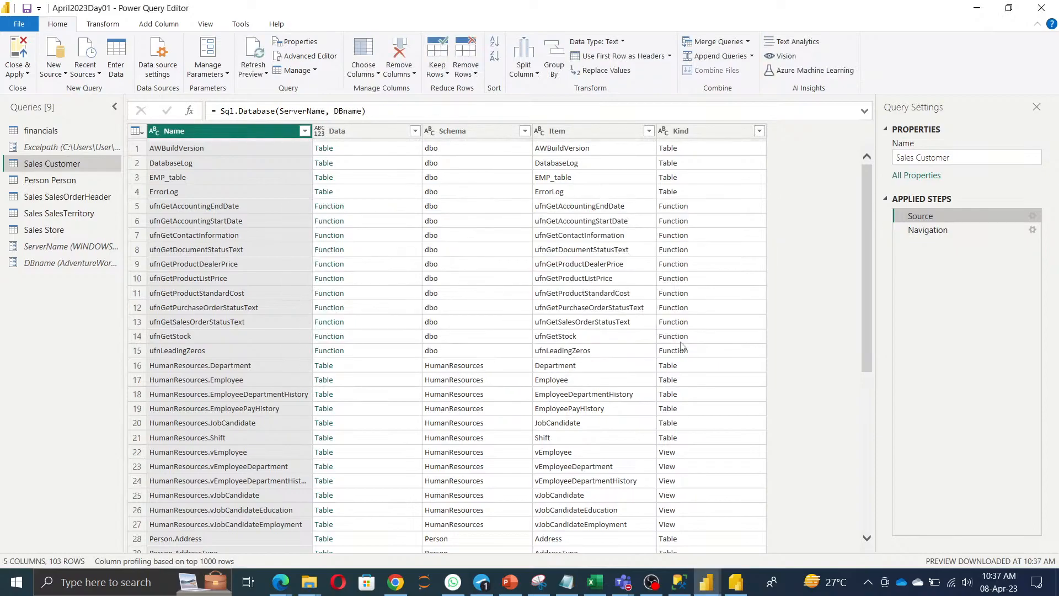
pyautogui.click(916, 231)
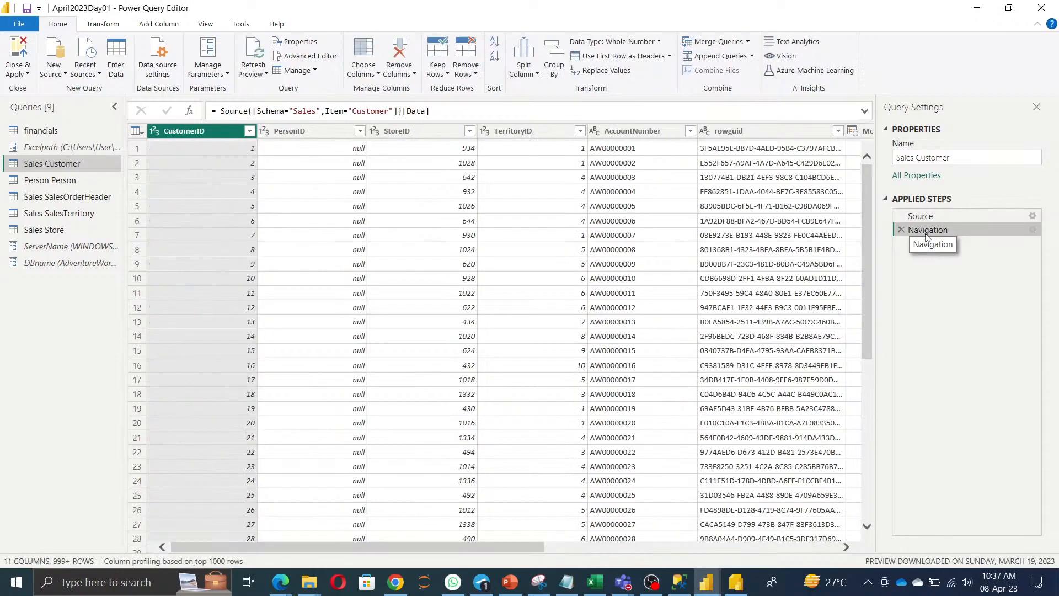
# Switch the Person Person query's Source to the ServerName and DBname parameters.
pyautogui.click(47, 180)
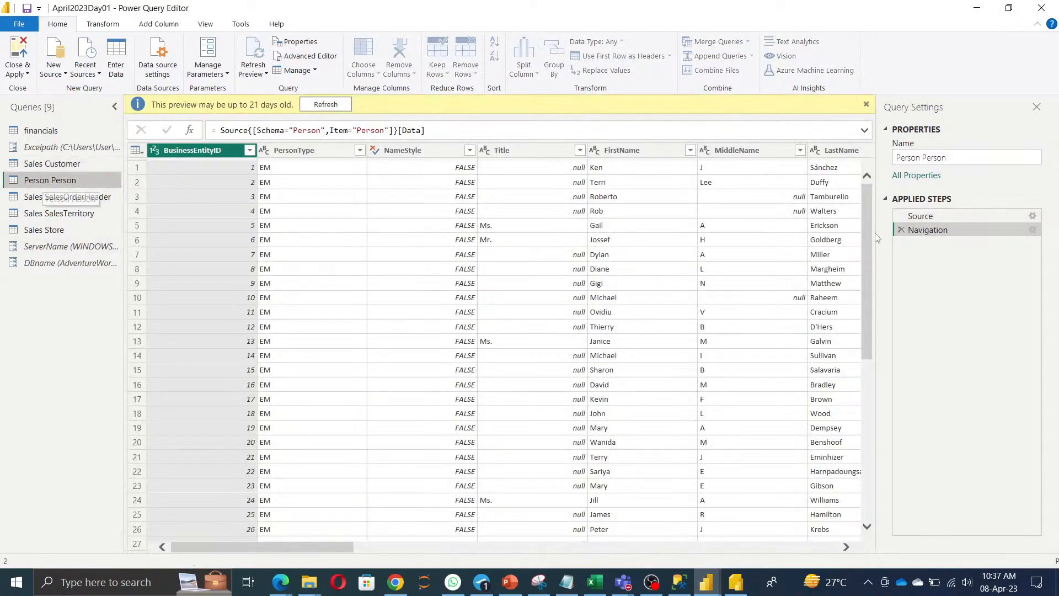
pyautogui.click(1032, 216)
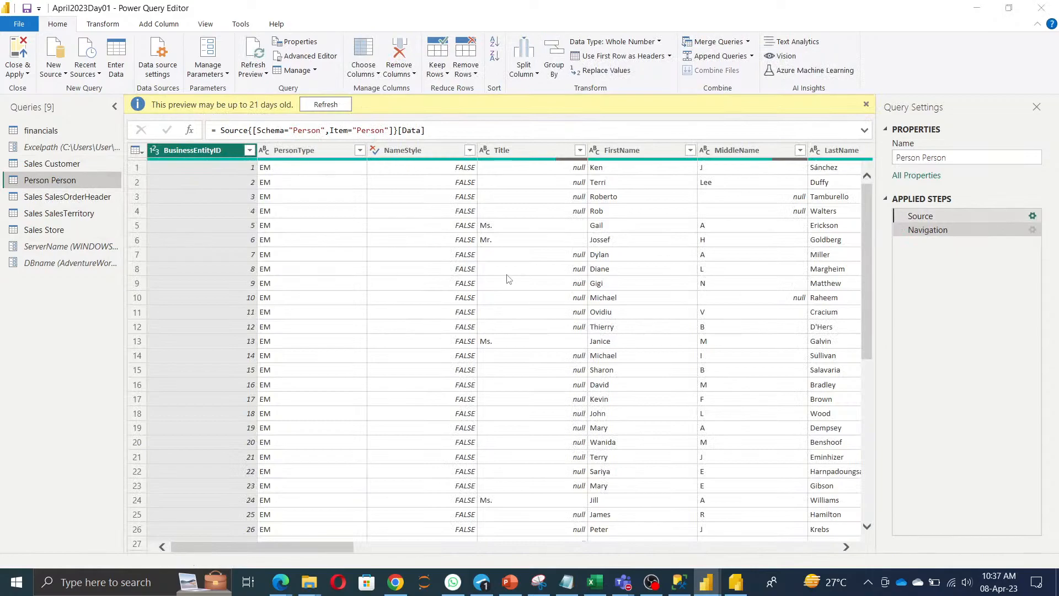
pyautogui.click(321, 256)
pyautogui.click(353, 292)
pyautogui.click(364, 256)
pyautogui.click(358, 286)
pyautogui.click(322, 287)
pyautogui.click(334, 318)
pyautogui.click(364, 287)
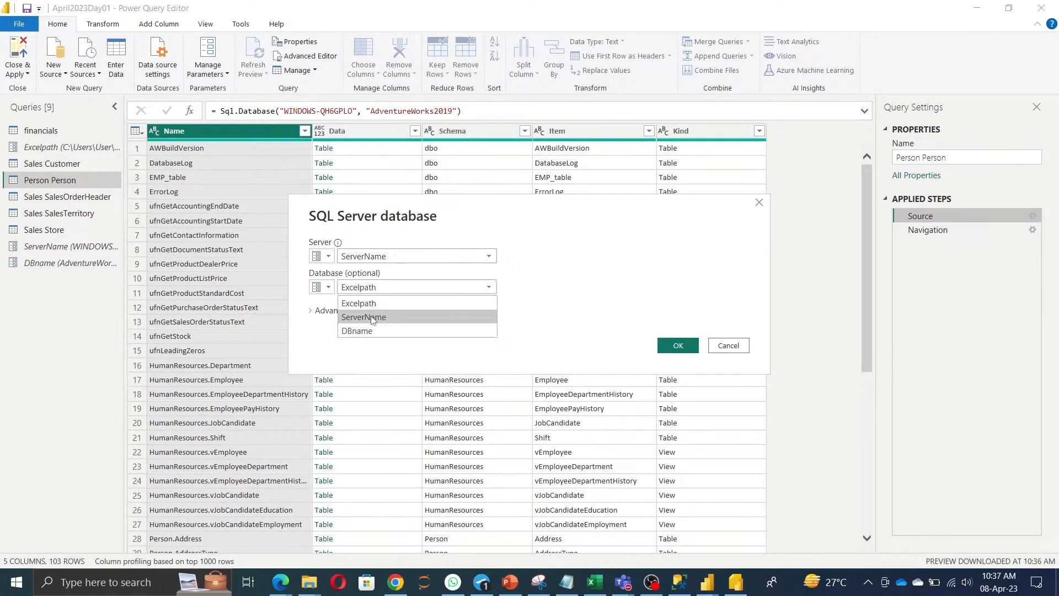
pyautogui.click(372, 330)
pyautogui.click(674, 345)
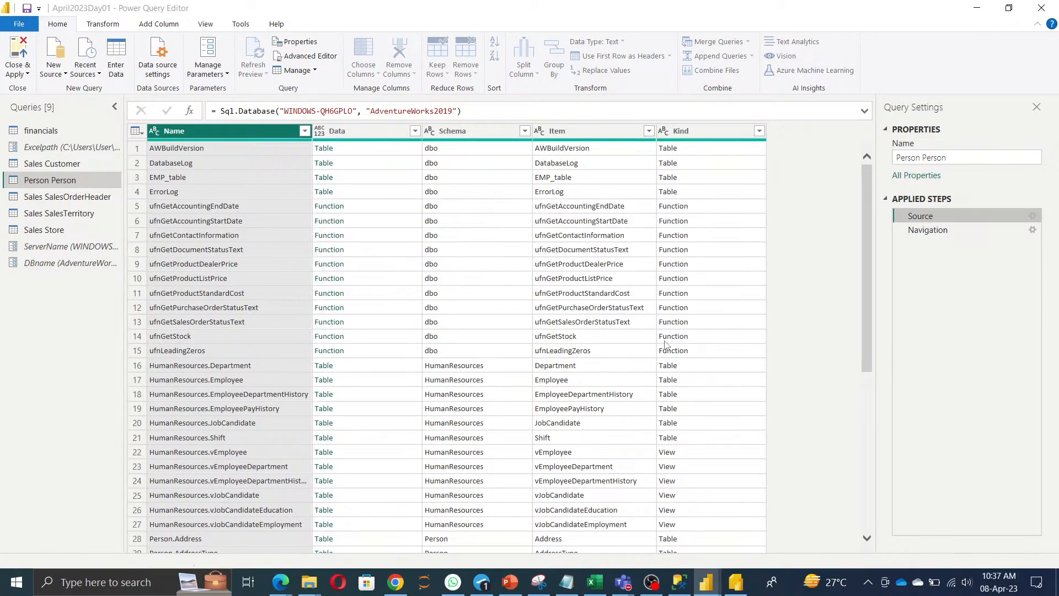
pyautogui.click(62, 197)
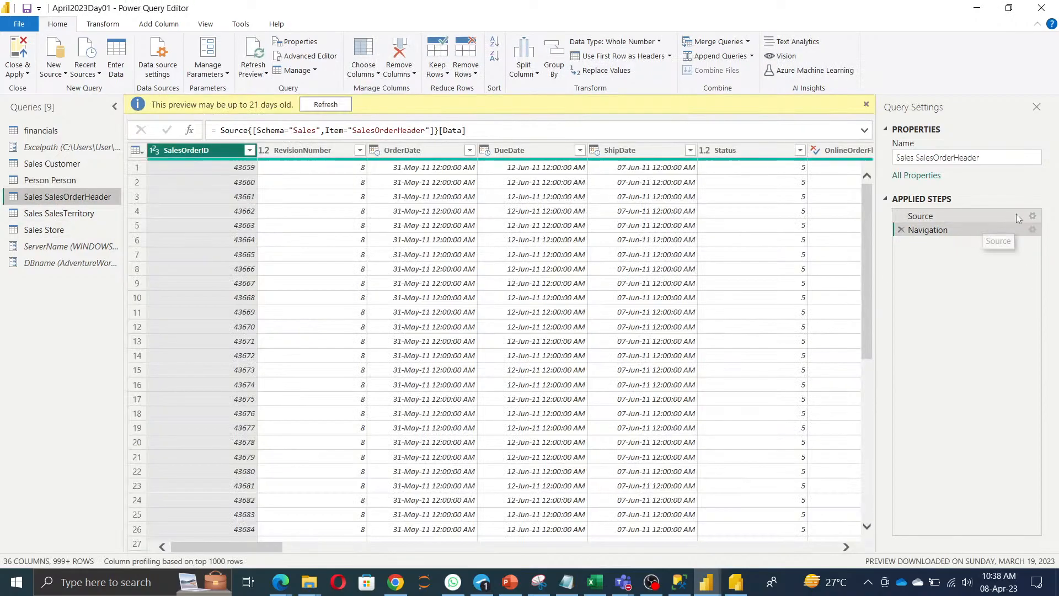
# Switch the Sales SalesOrderHeader Source to the ServerName and DBname parameters.
pyautogui.click(1033, 216)
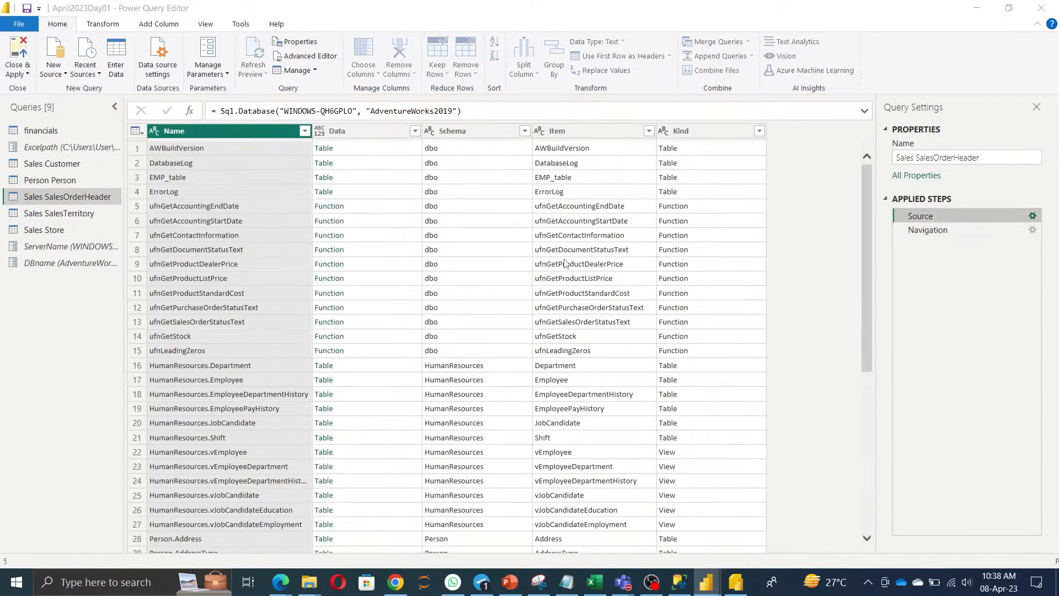
pyautogui.click(322, 256)
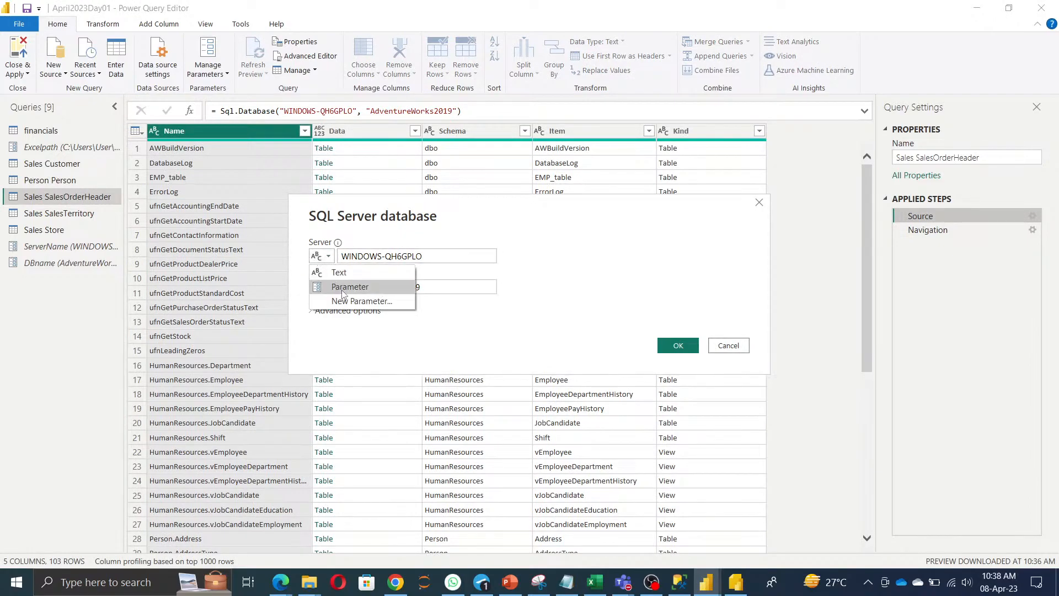
pyautogui.click(340, 287)
pyautogui.click(395, 256)
pyautogui.click(395, 286)
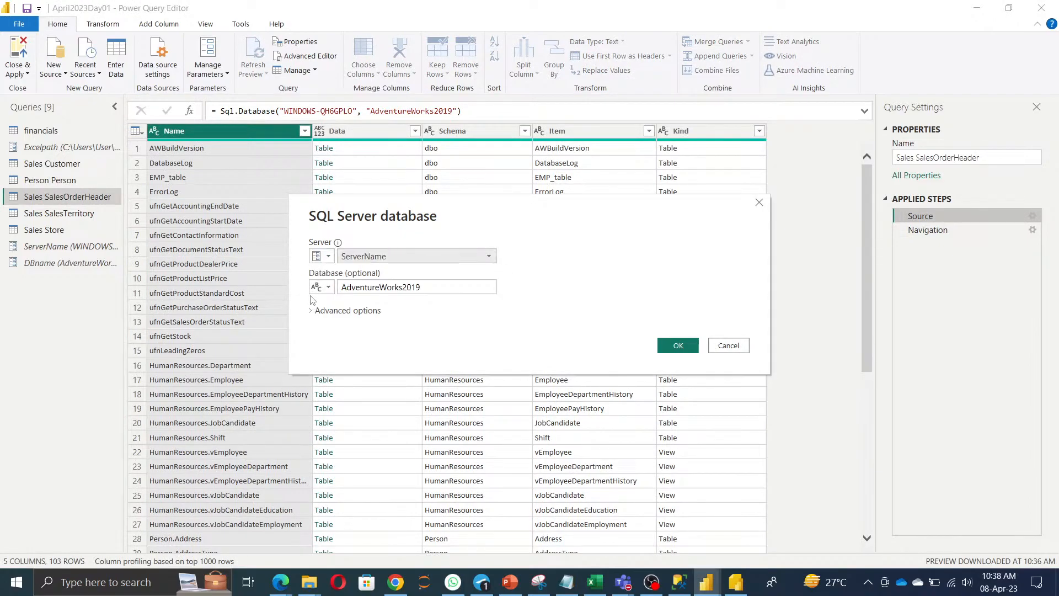
pyautogui.click(328, 287)
pyautogui.click(350, 317)
pyautogui.click(395, 287)
pyautogui.click(381, 317)
pyautogui.click(395, 288)
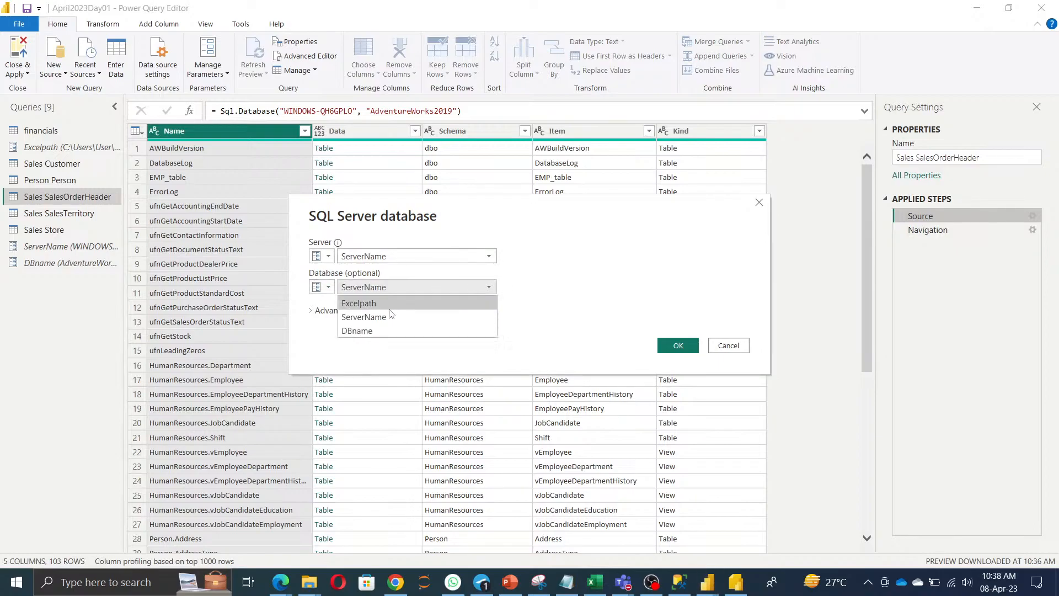
pyautogui.click(389, 329)
pyautogui.click(678, 345)
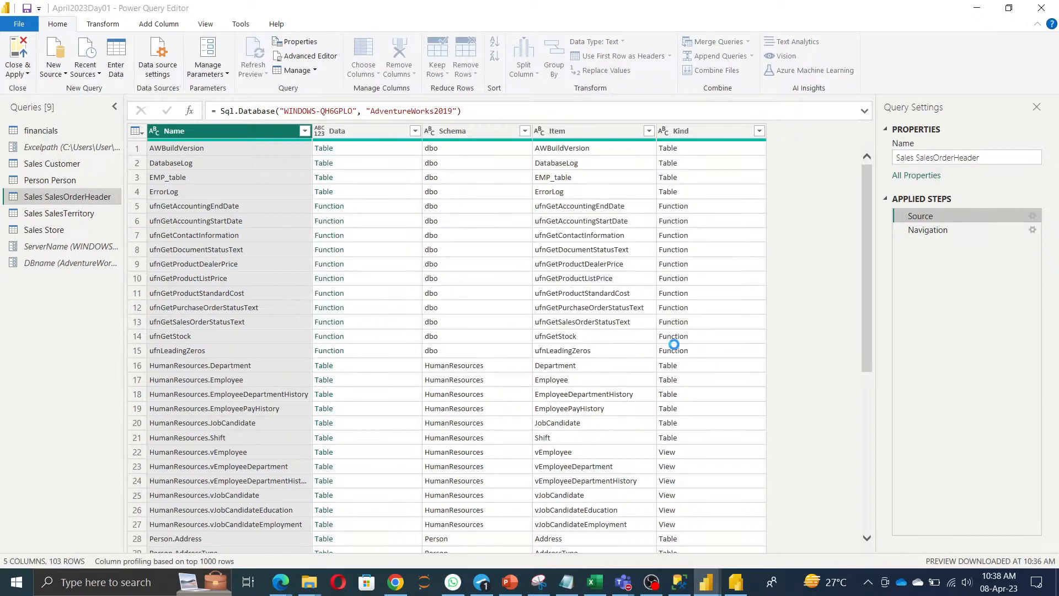
# Switch the Sales SalesTerritory Source to ServerName and DBname, then review its territory data.
pyautogui.click(73, 212)
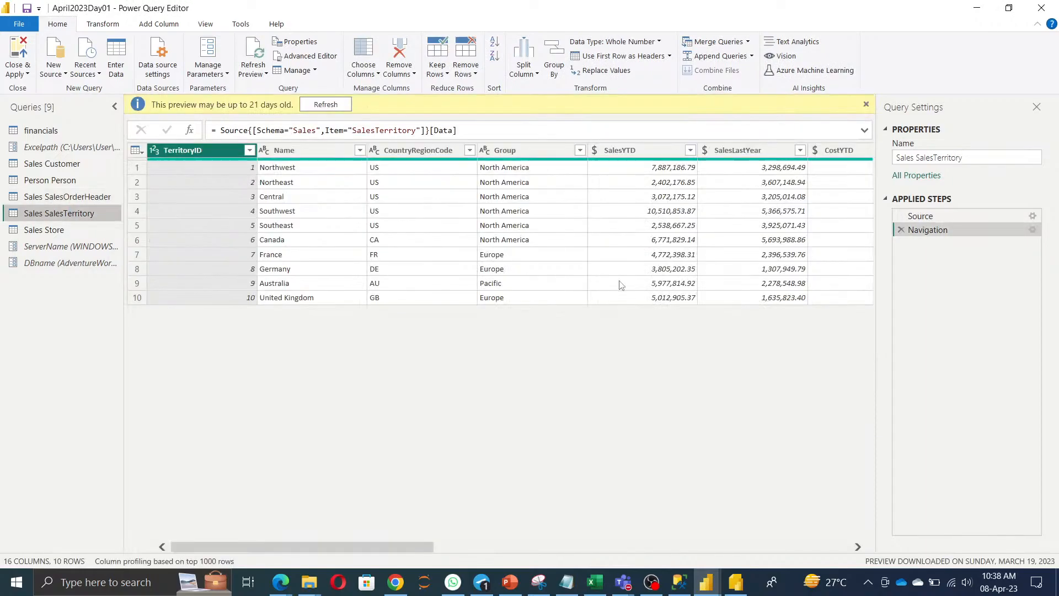
pyautogui.click(1033, 216)
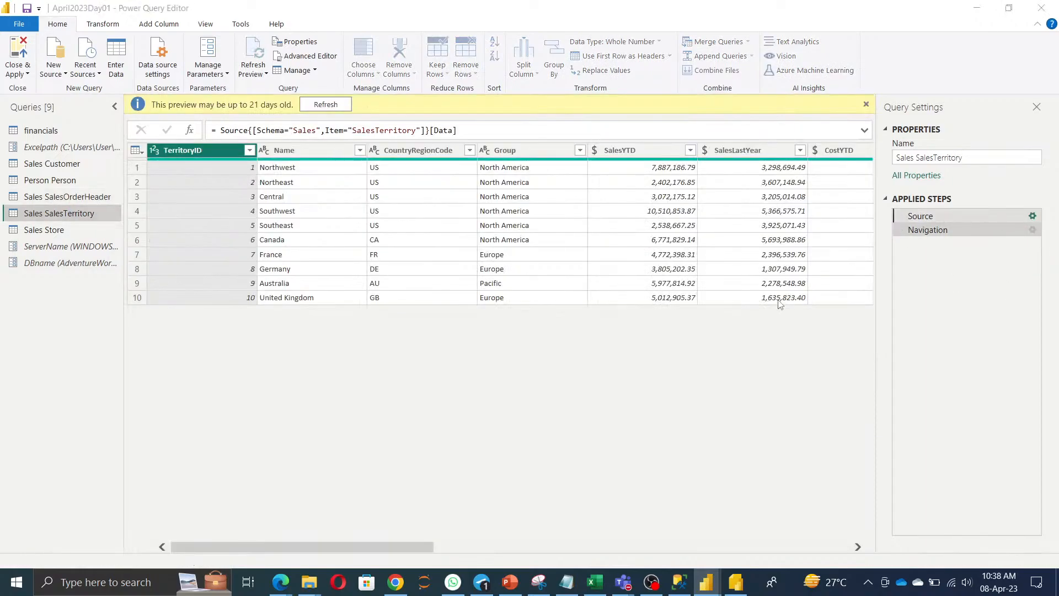
pyautogui.click(328, 255)
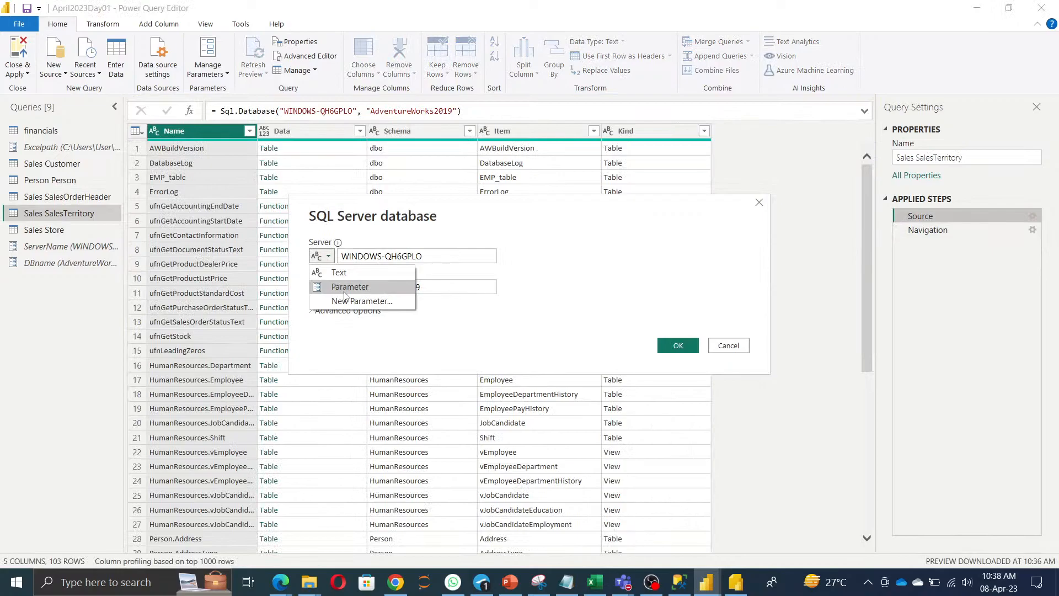
pyautogui.click(347, 284)
pyautogui.click(369, 257)
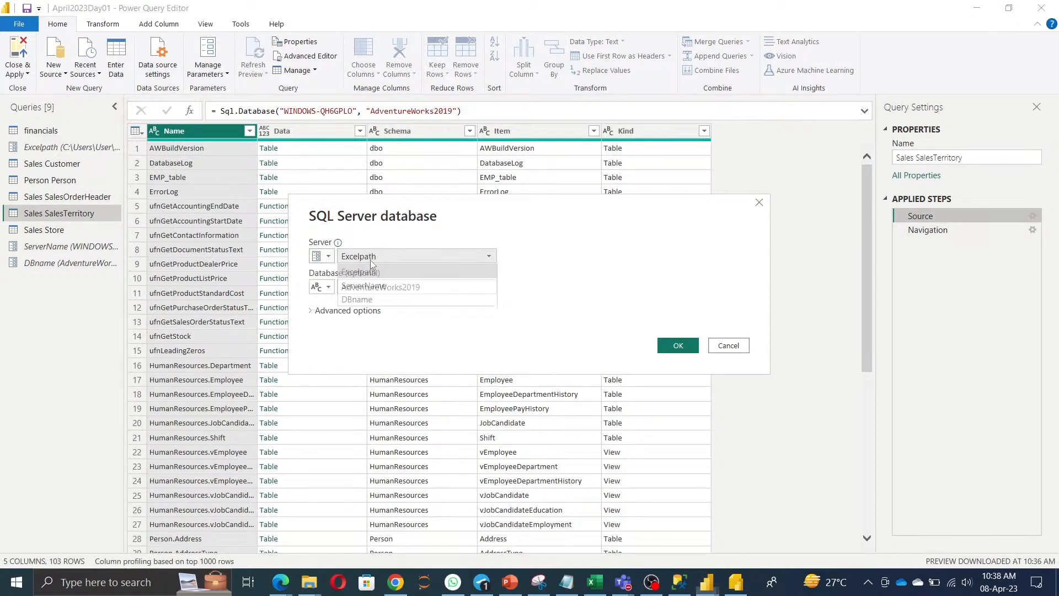
pyautogui.click(382, 285)
pyautogui.click(328, 287)
pyautogui.click(350, 318)
pyautogui.click(383, 287)
pyautogui.click(364, 315)
pyautogui.click(471, 288)
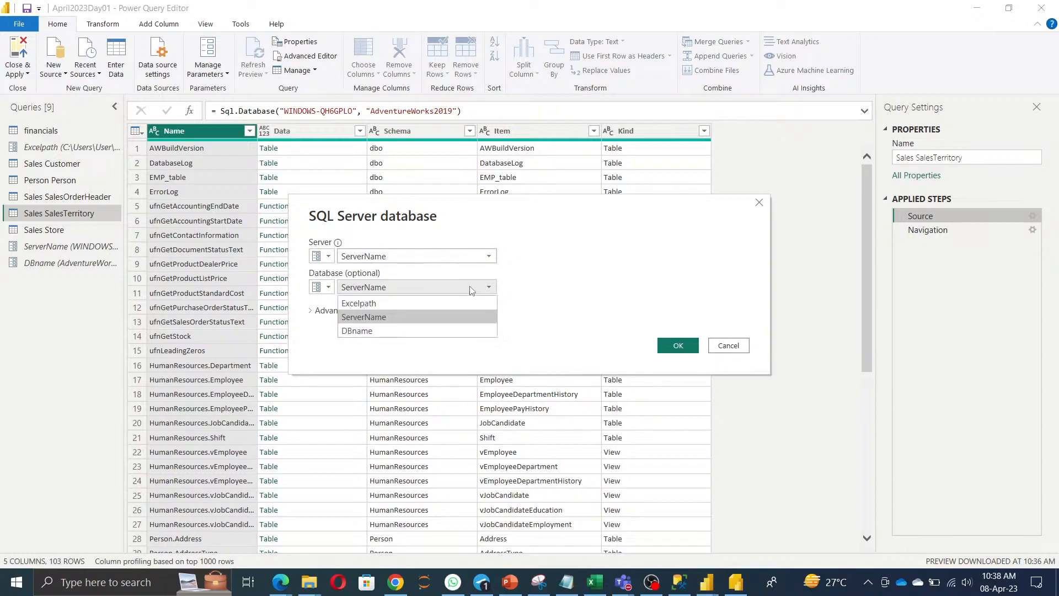
pyautogui.click(449, 328)
pyautogui.click(682, 346)
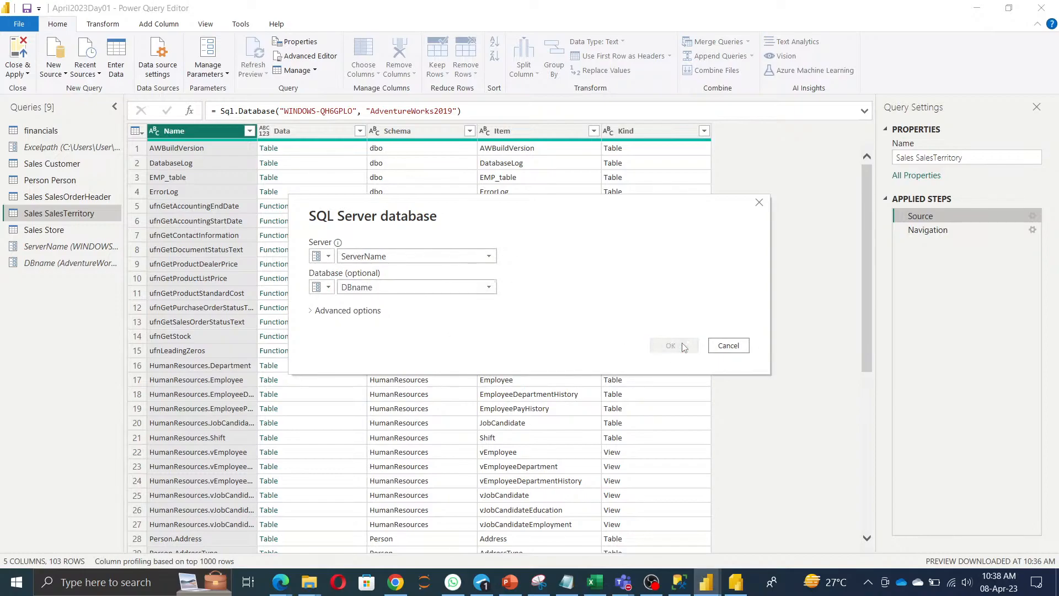
pyautogui.click(940, 233)
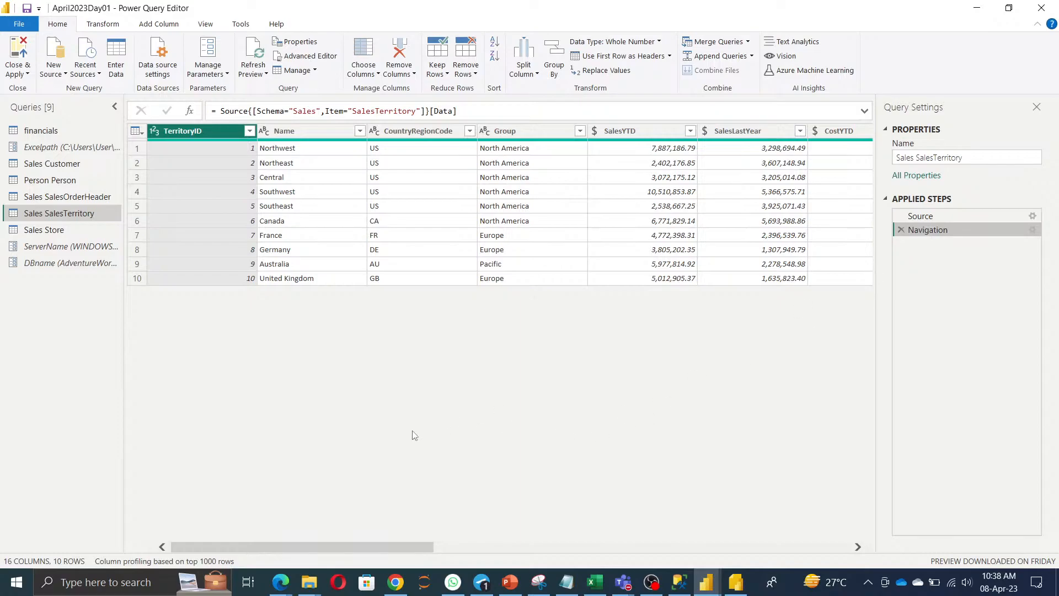
pyautogui.click(26, 76)
# Close & Apply the queries into the report, then reopen Power Query Editor with Transform data.
pyautogui.click(74, 351)
pyautogui.click(67, 246)
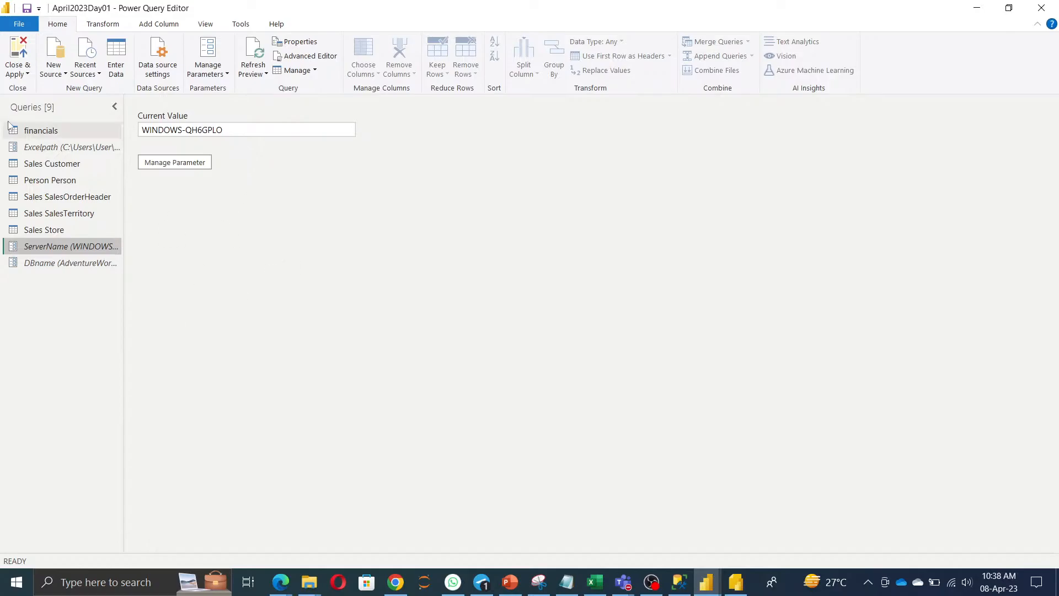
pyautogui.click(25, 74)
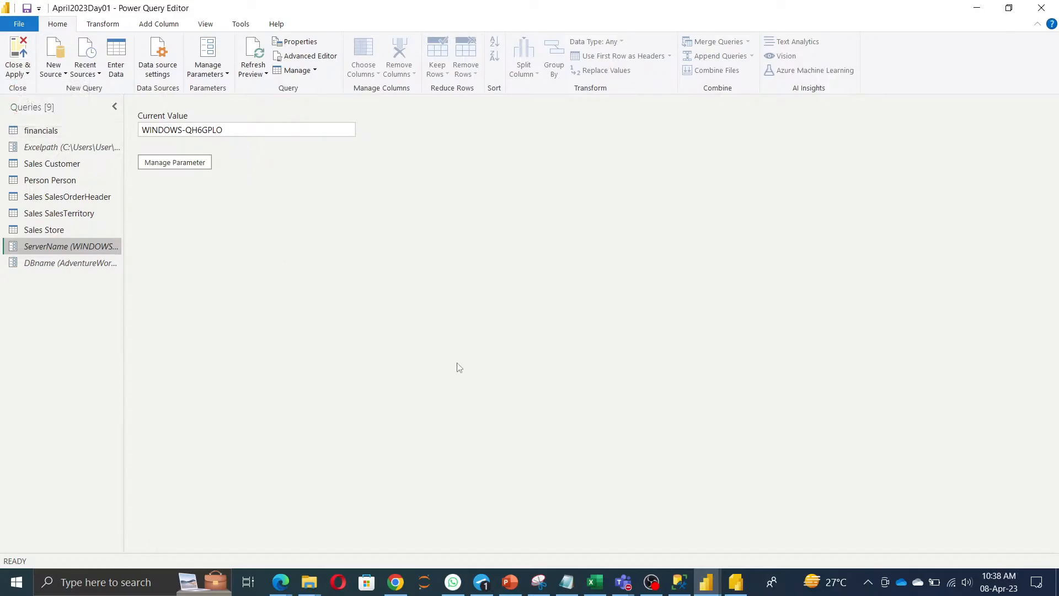
pyautogui.hotkey('alt', 'Tab')
pyautogui.hotkey('alt', 'Tab')
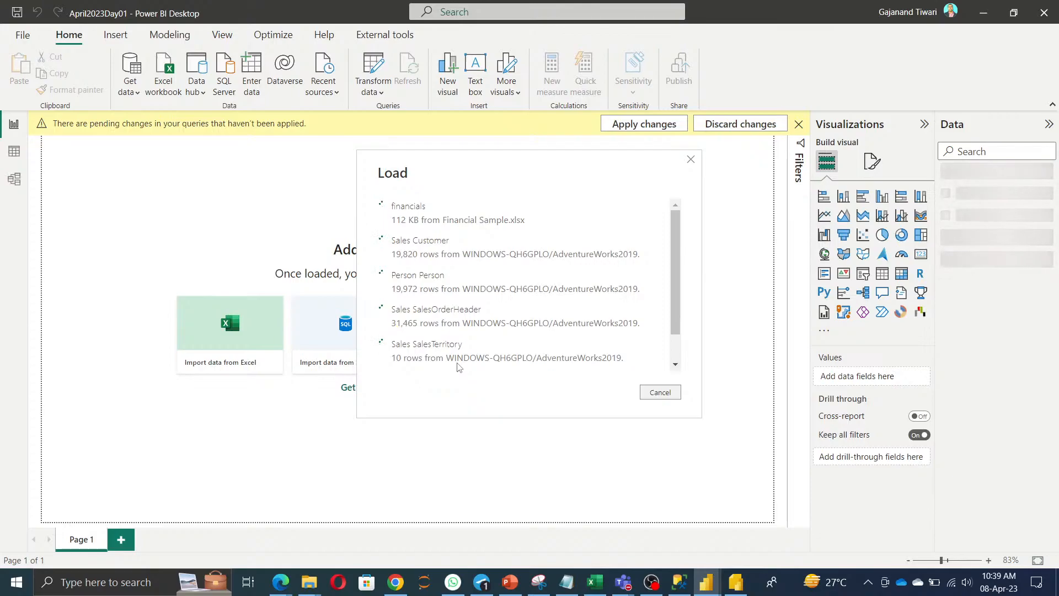
pyautogui.scroll(-1, 505, 314)
pyautogui.scroll(1, 513, 319)
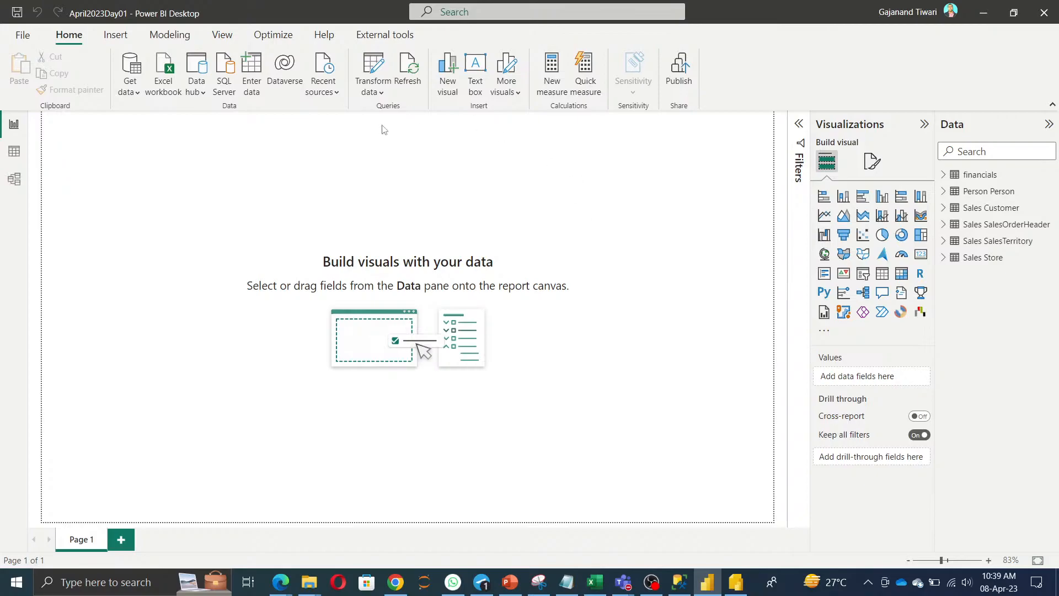
pyautogui.click(374, 71)
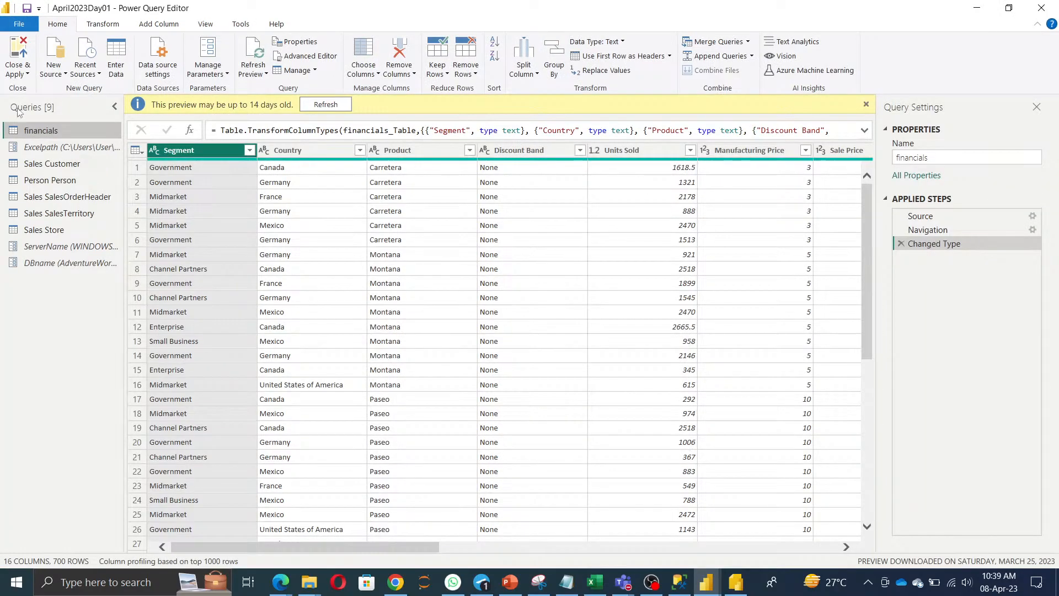
# Duplicate the financials query and rename the copy Main.
pyautogui.rightClick(54, 135)
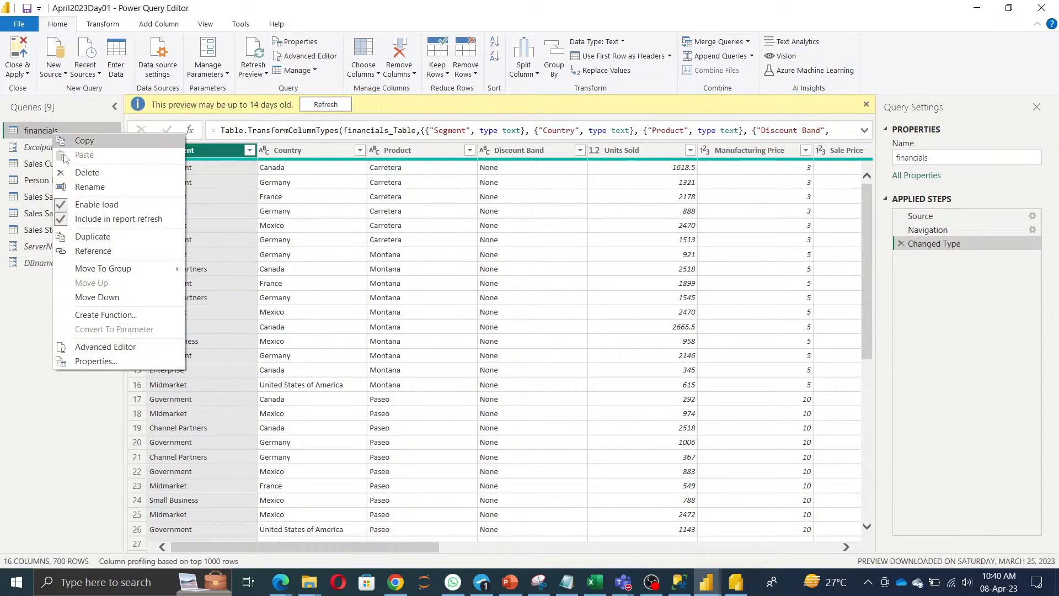
pyautogui.click(89, 238)
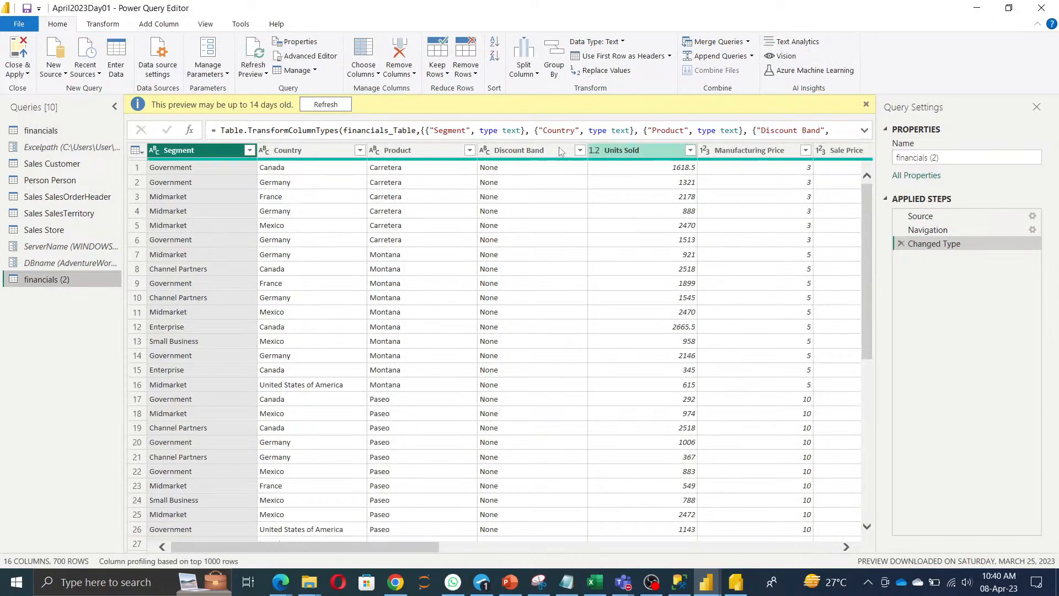
pyautogui.click(990, 158)
pyautogui.write('Main')
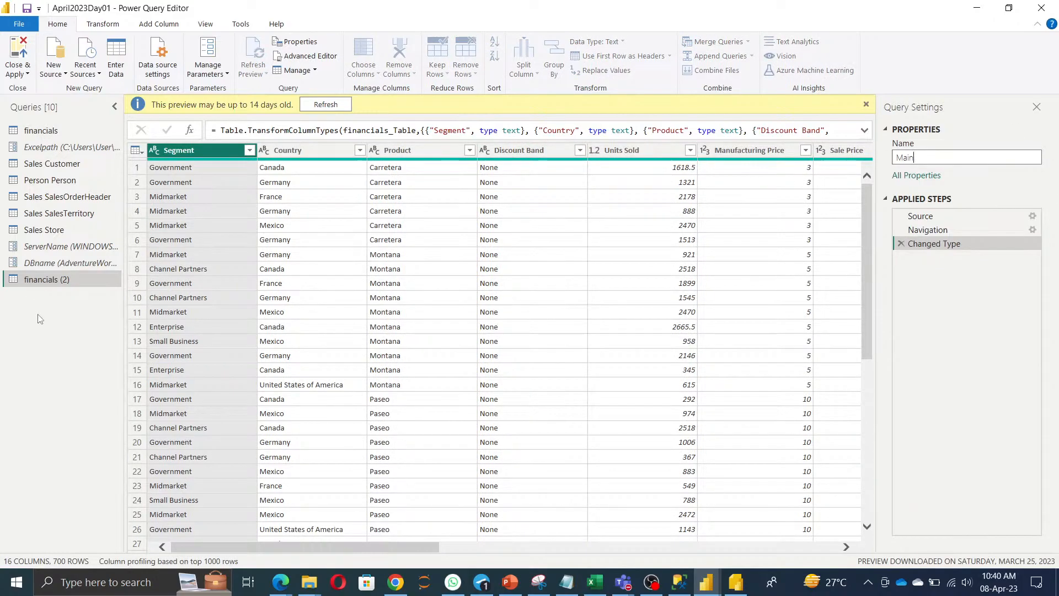
pyautogui.press('Return')
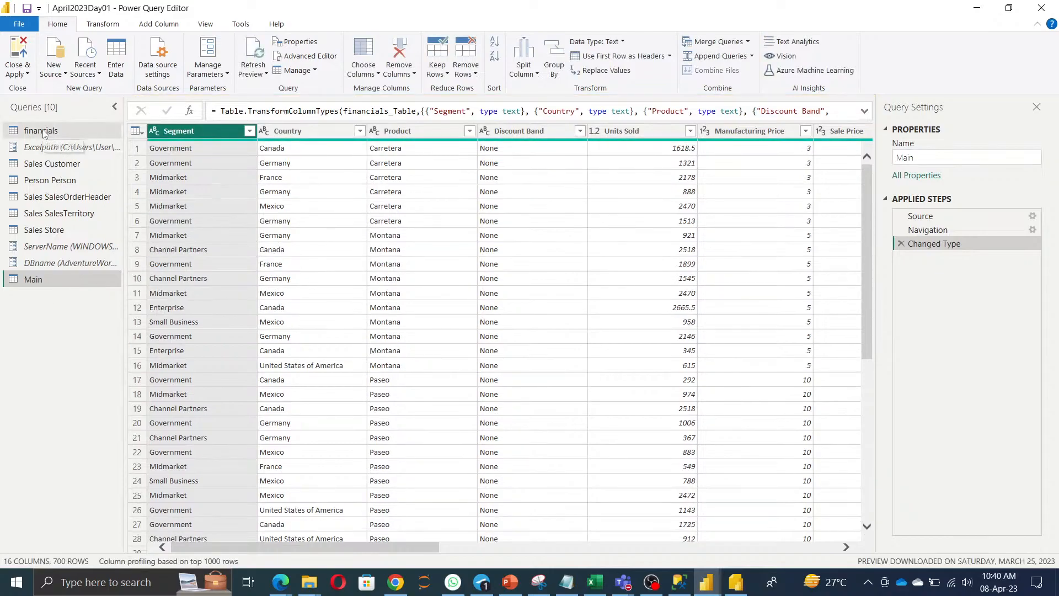
# Disable load for the original financials query, accepting the data-loss warning.
pyautogui.rightClick(43, 130)
pyautogui.click(93, 205)
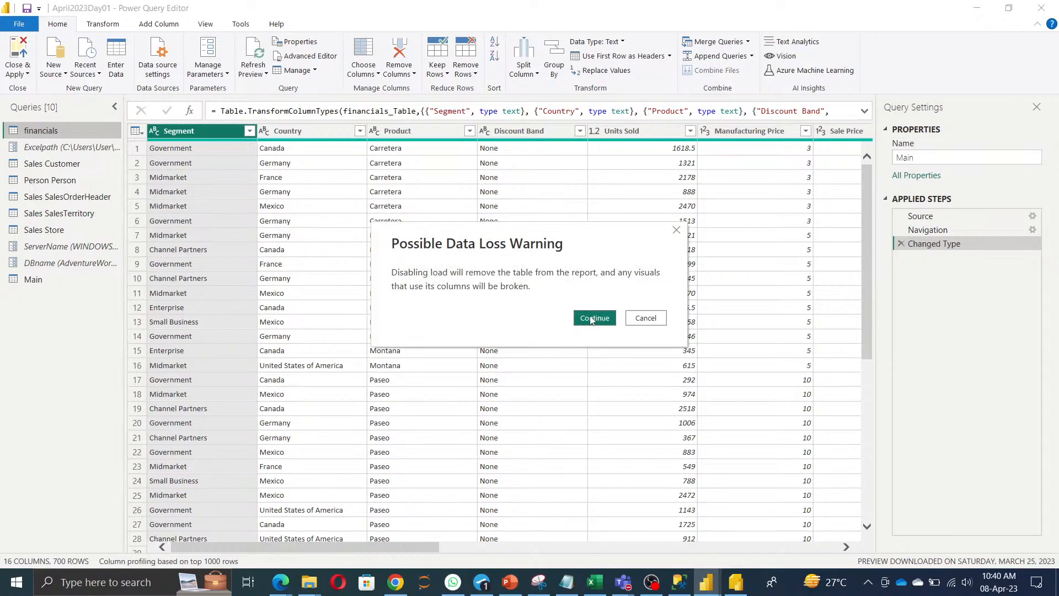
pyautogui.click(591, 319)
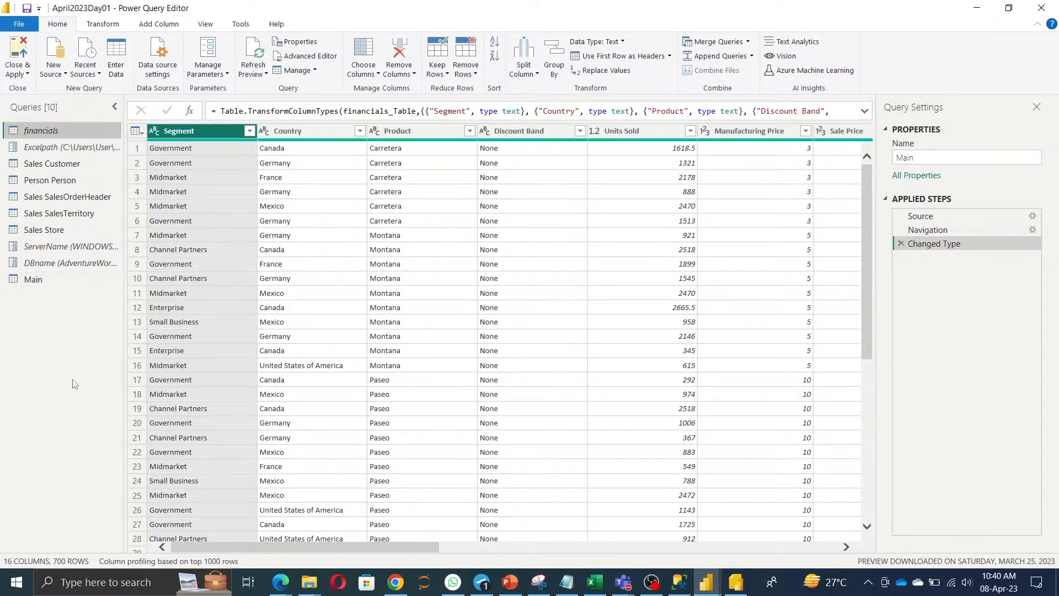
# Inspect Main's Source settings, confirming the Excelpath parameter, and cancel without changes.
pyautogui.rightClick(24, 281)
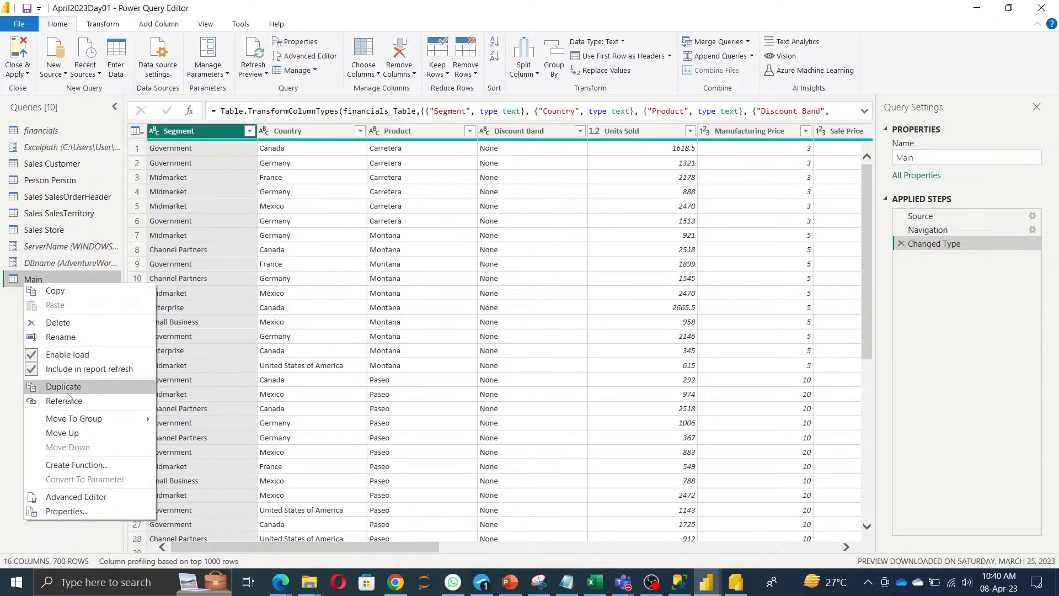
pyautogui.click(1033, 219)
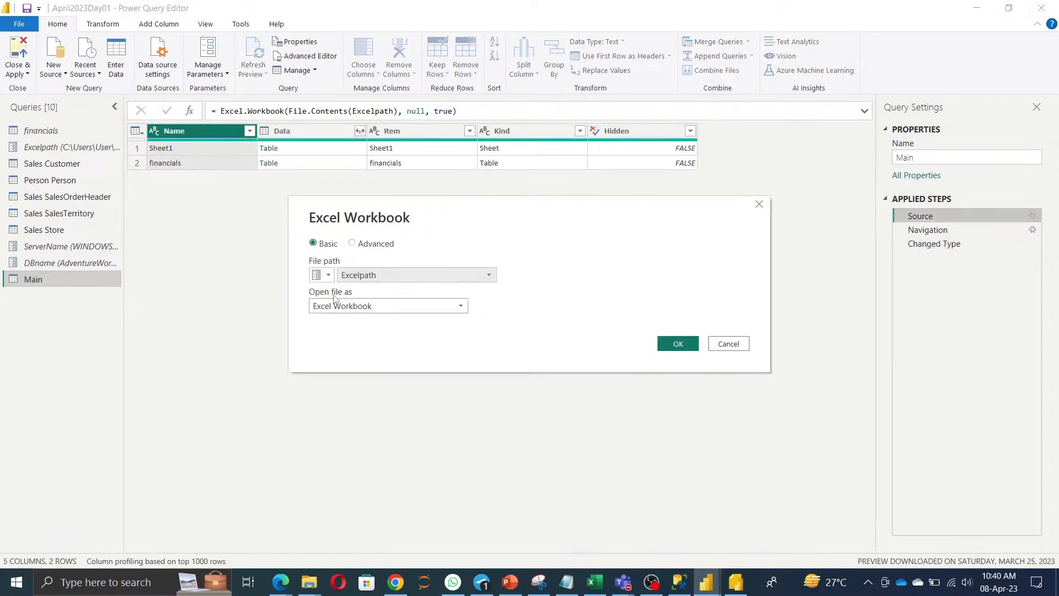
pyautogui.click(728, 345)
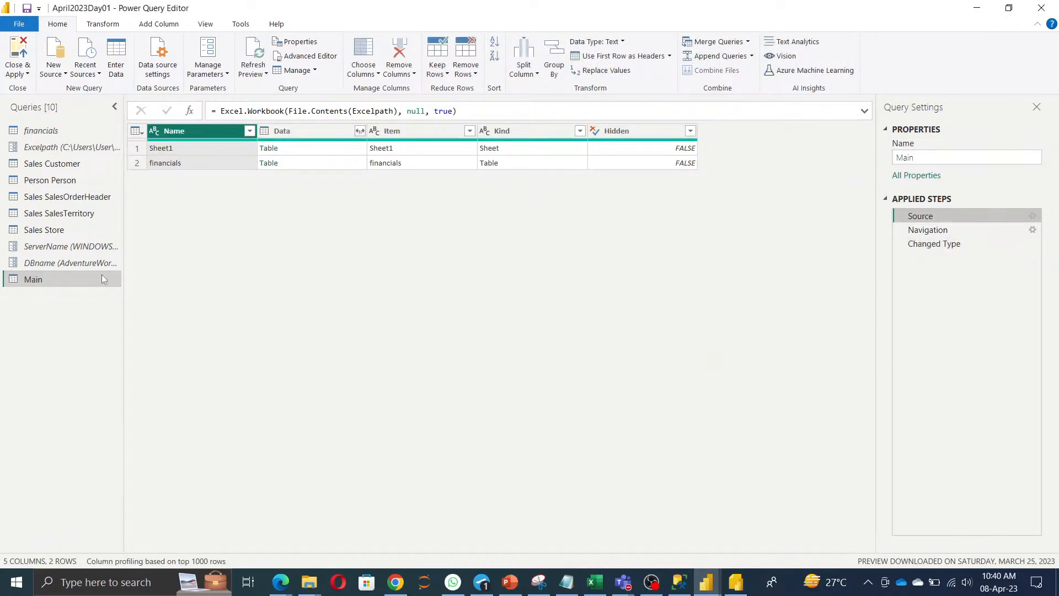
# Create a new query referencing financials and review its code in Advanced Editor.
pyautogui.rightClick(41, 132)
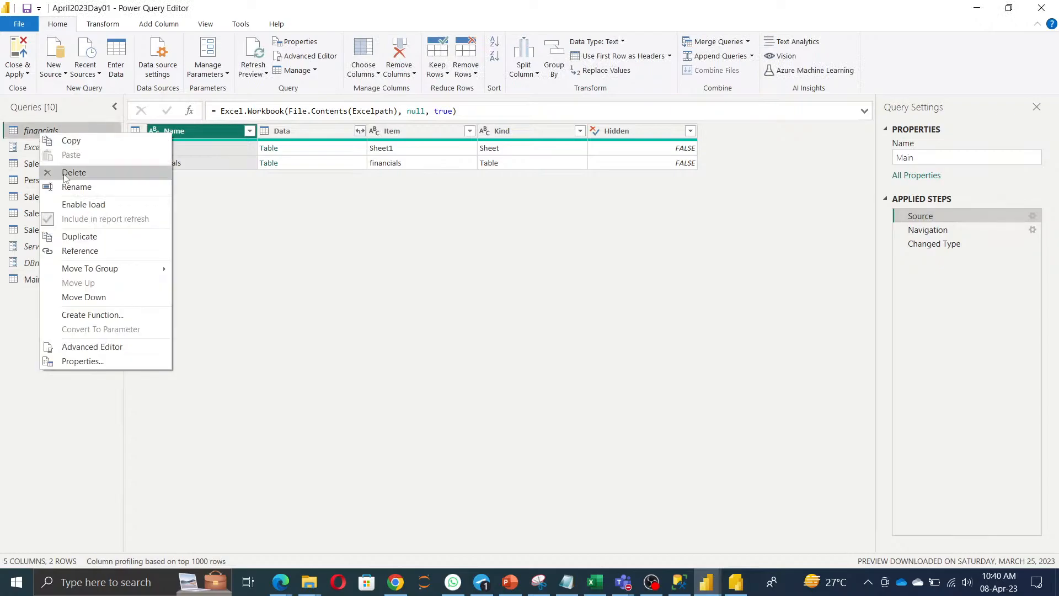
pyautogui.click(80, 250)
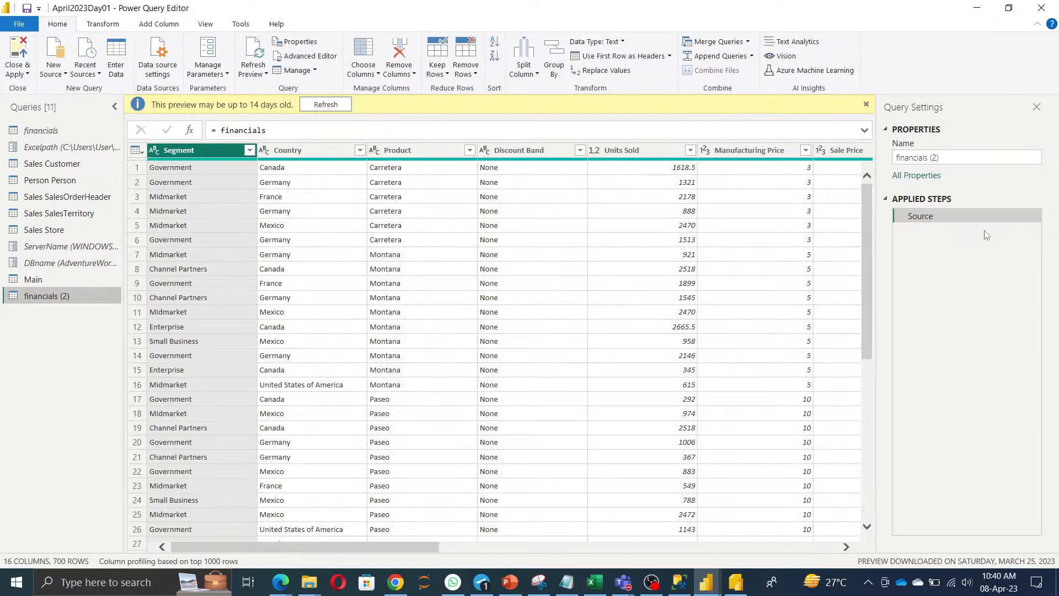
pyautogui.click(309, 56)
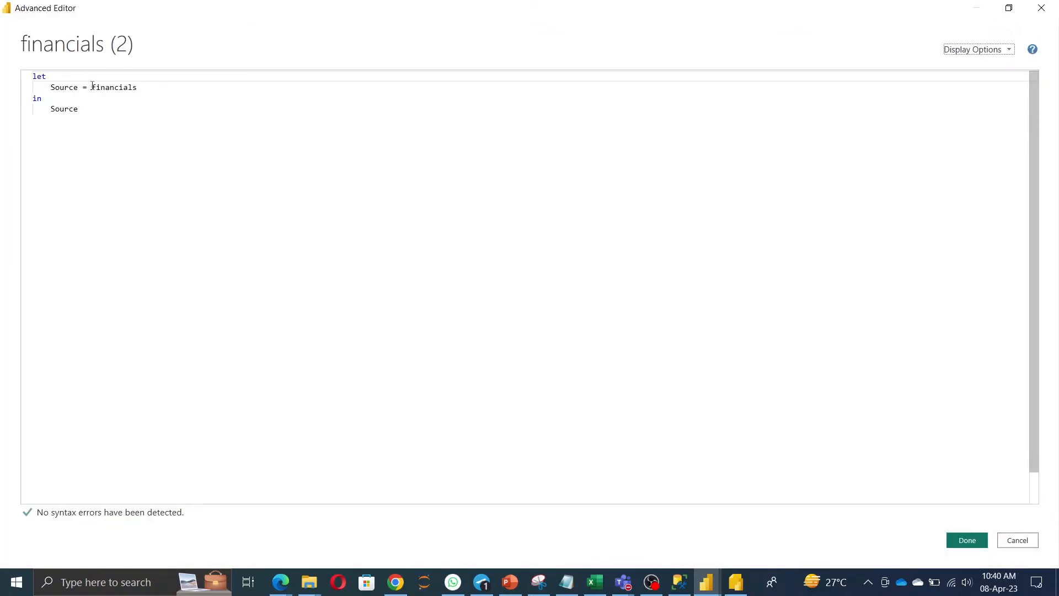
pyautogui.moveTo(87, 87); pyautogui.dragTo(199, 92)
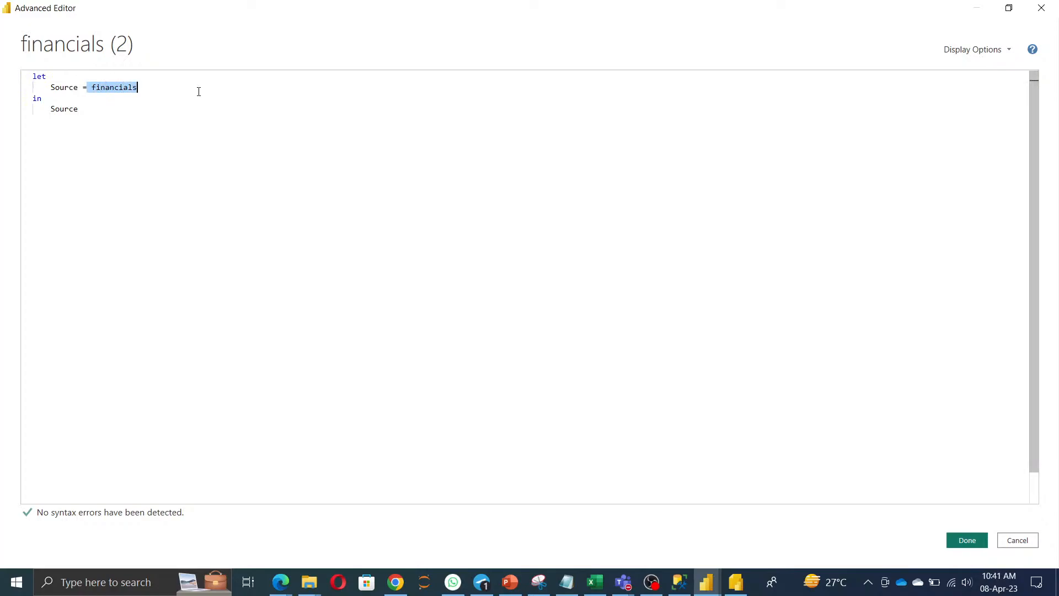
pyautogui.click(968, 541)
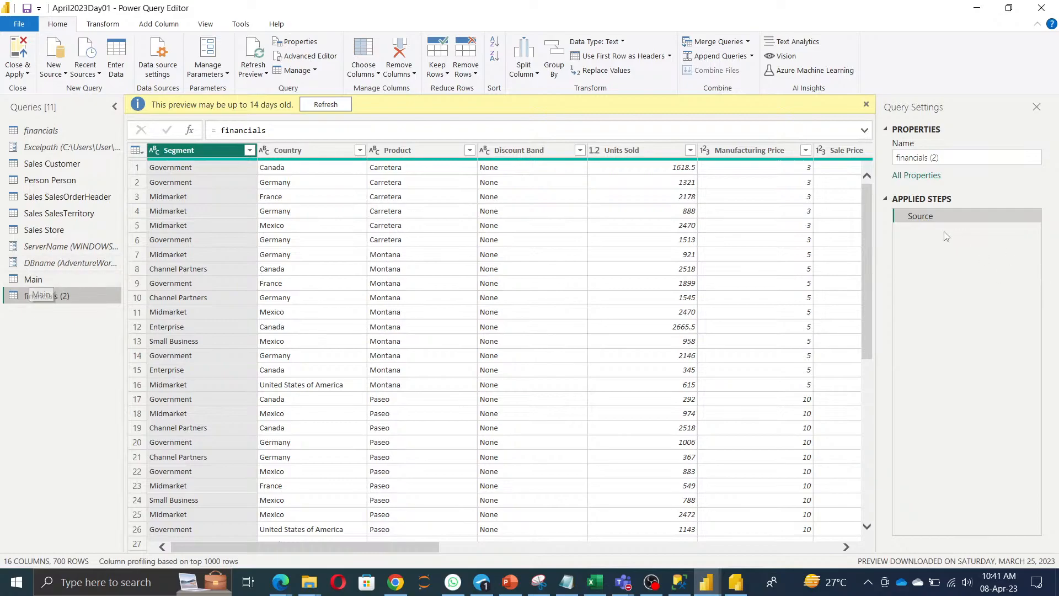
# Rename the financials (2) query to Reference.
pyautogui.click(954, 157)
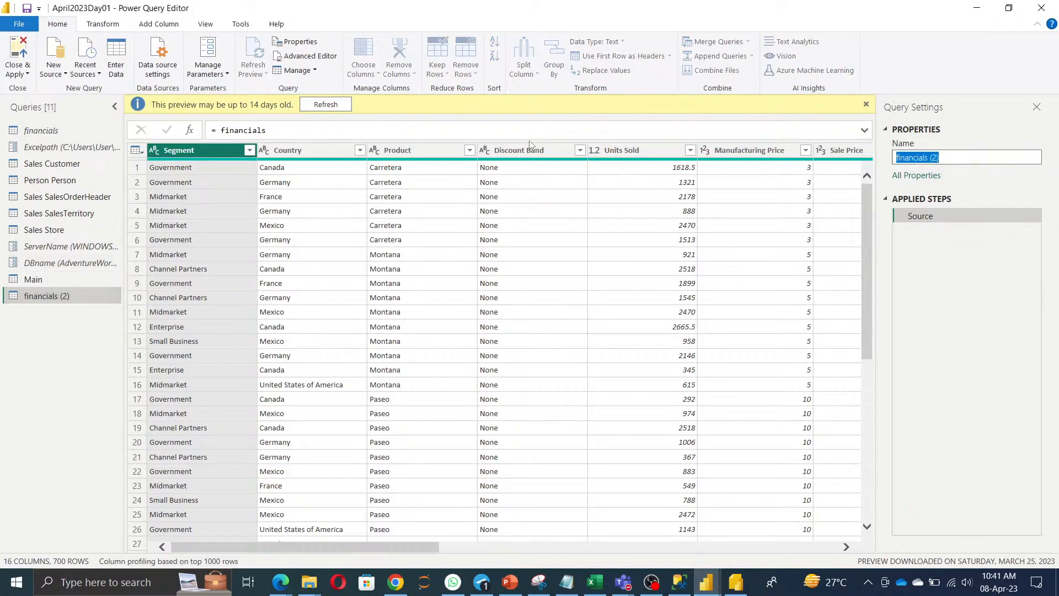
pyautogui.write('Reference')
pyautogui.click(54, 354)
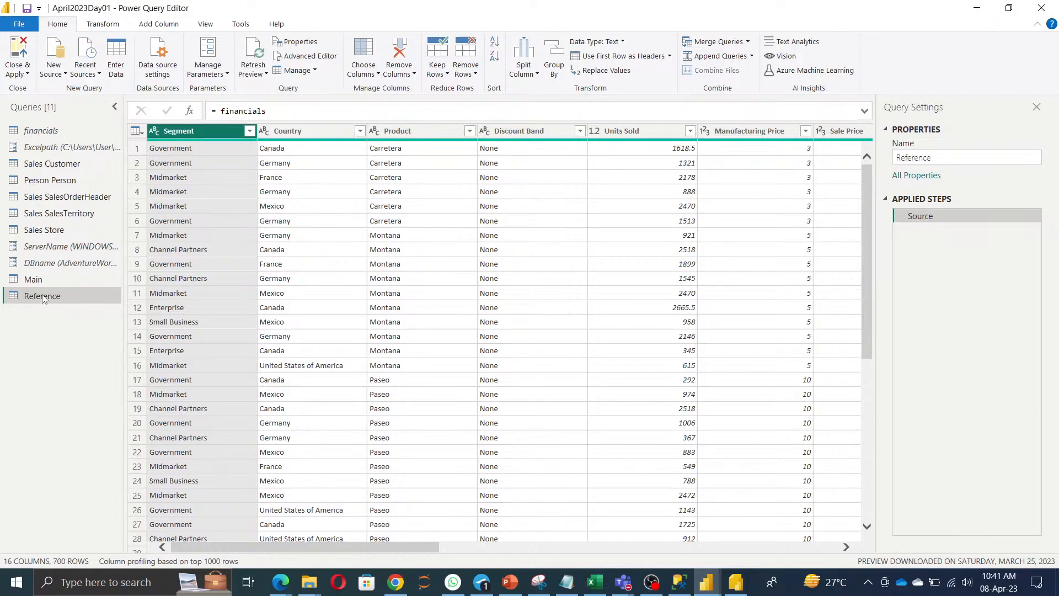
# Admit the waiting participant in the meeting app and return to Power Query Editor.
pyautogui.rightClick(34, 281)
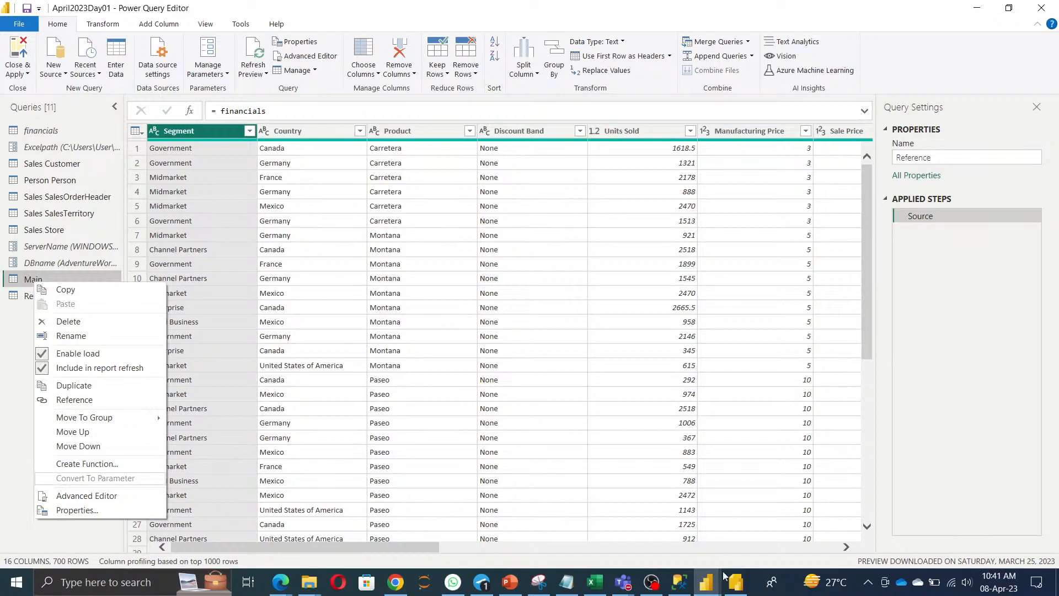
pyautogui.click(622, 582)
pyautogui.click(627, 522)
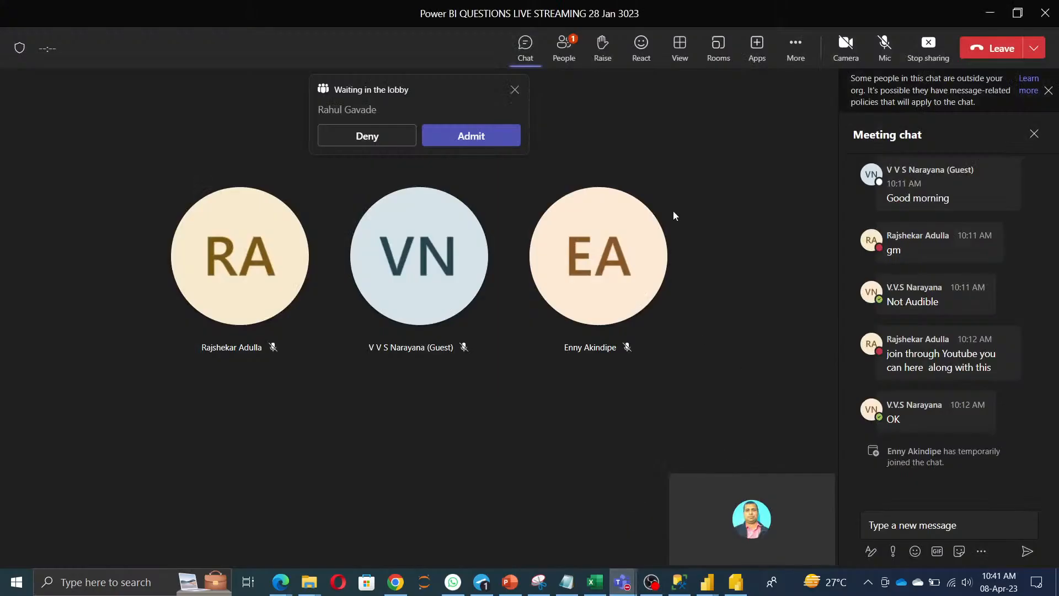
pyautogui.click(464, 139)
pyautogui.hotkey('alt', 'Tab')
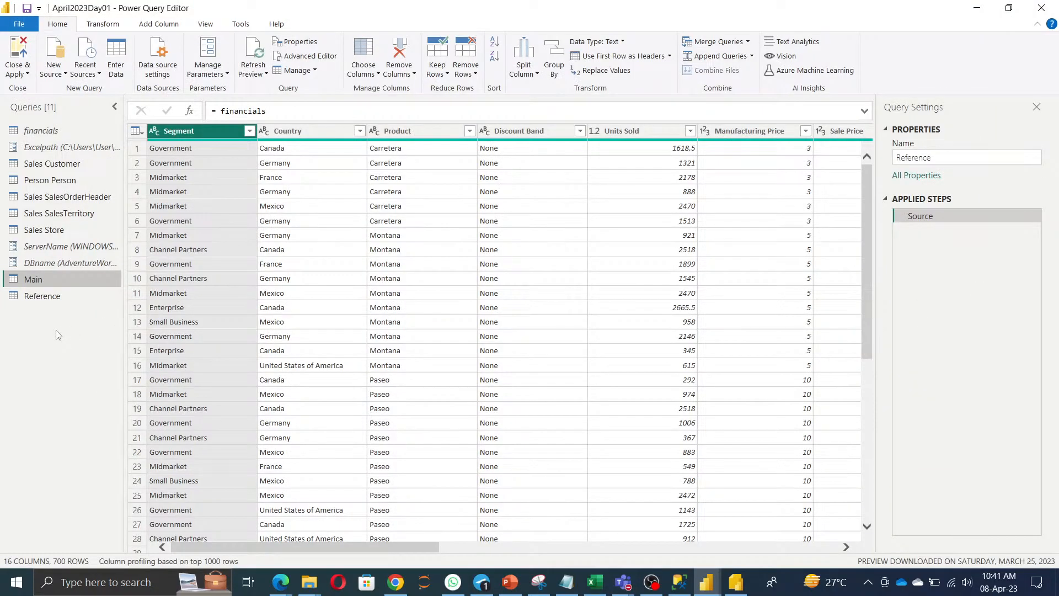
# Duplicate the Main query and rename the copy Main (2) to Segmenttable.
pyautogui.rightClick(23, 282)
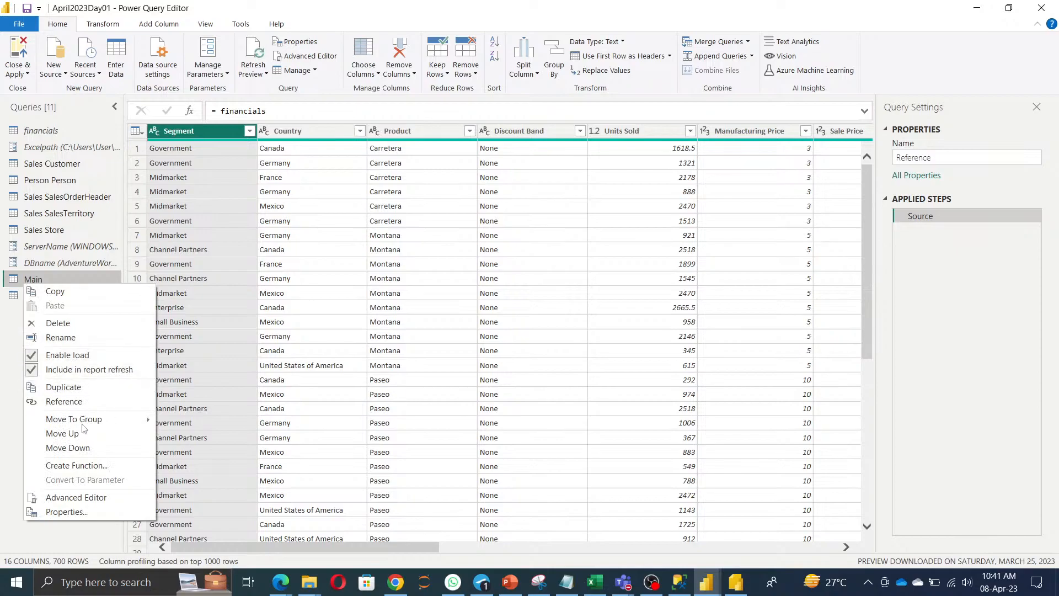
pyautogui.click(72, 388)
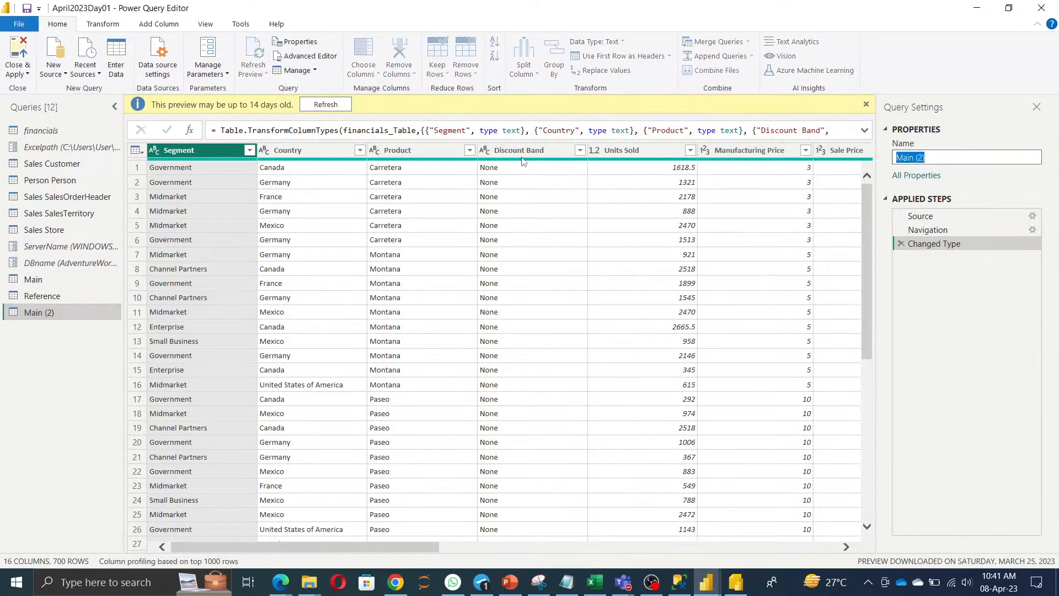
pyautogui.write('SEmeng')
pyautogui.press('BackSpace')
pyautogui.press('BackSpace')
pyautogui.press('BackSpace')
pyautogui.press('BackSpace')
pyautogui.press('BackSpace')
pyautogui.write('egent')
pyautogui.press('BackSpace')
pyautogui.press('BackSpace')
pyautogui.press('BackSpace')
pyautogui.write('nent')
pyautogui.press('BackSpace')
pyautogui.press('BackSpace')
pyautogui.press('BackSpace')
pyautogui.write('ent')
pyautogui.press('BackSpace')
pyautogui.press('BackSpace')
pyautogui.press('BackSpace')
pyautogui.write('menttable')
pyautogui.click(29, 357)
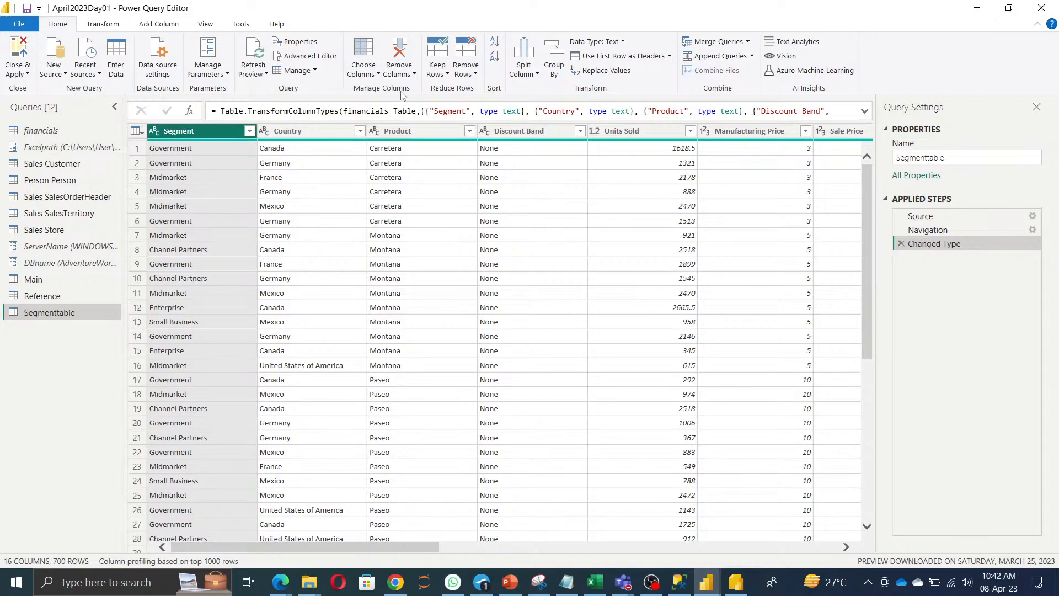
pyautogui.click(53, 74)
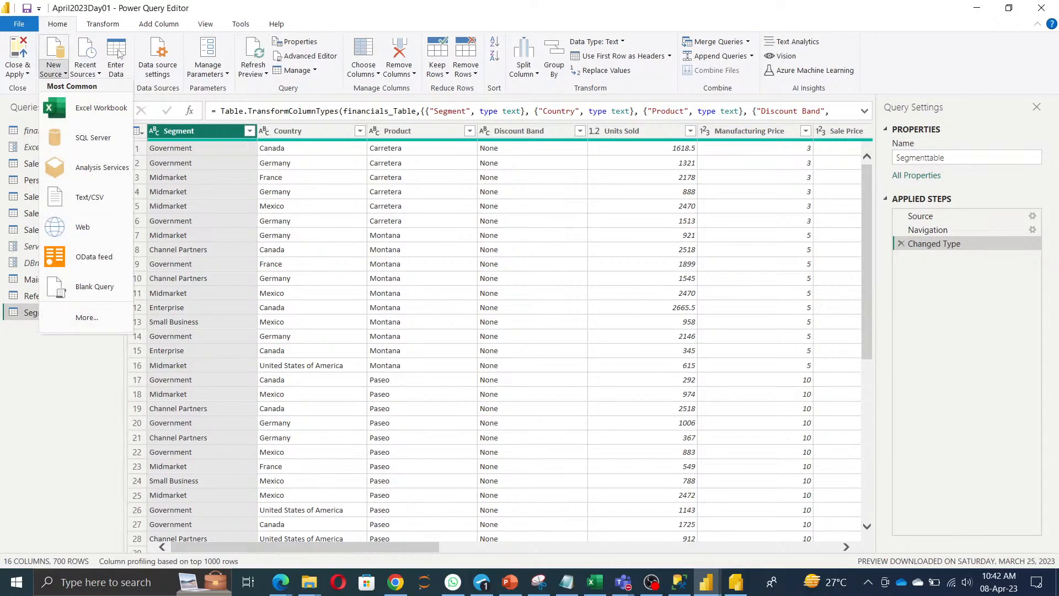
pyautogui.click(351, 24)
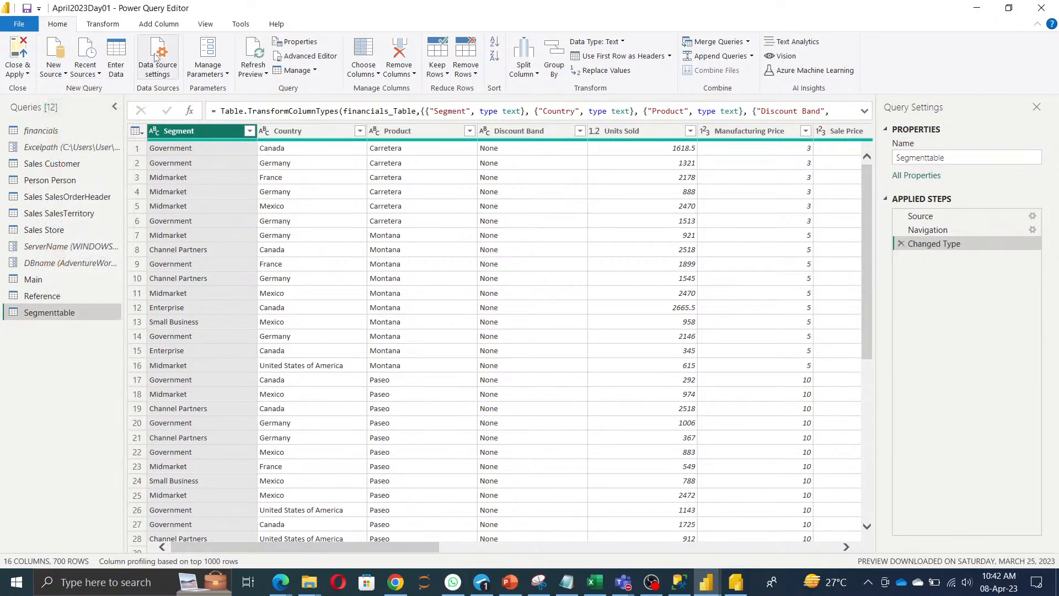
# Start an Enter Data table with a Rolling Avg column listing 7-day, 30-day and 6-month rolling averages.
pyautogui.click(118, 64)
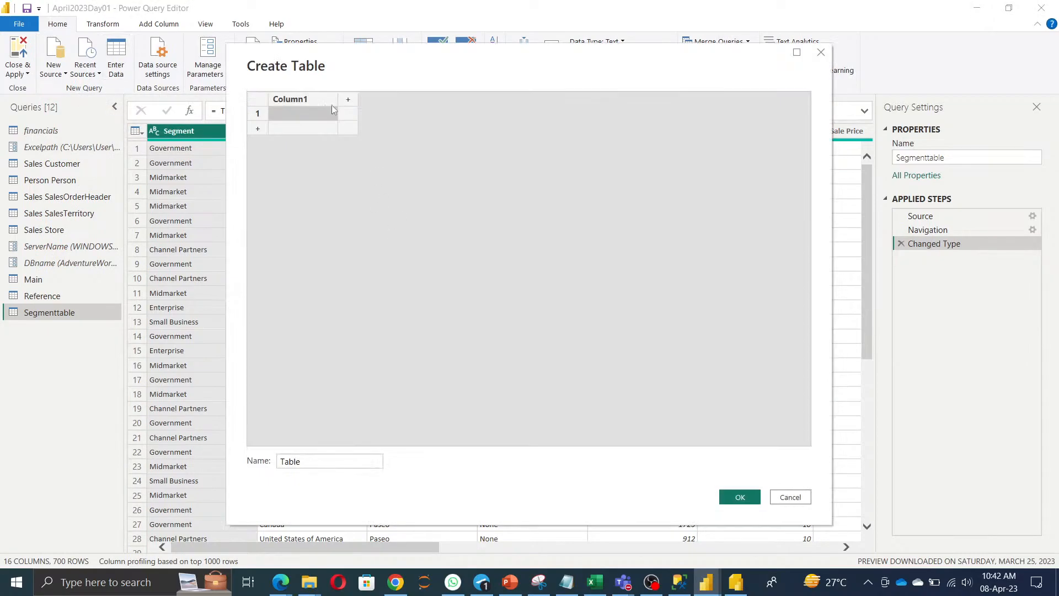
pyautogui.doubleClick(296, 100)
pyautogui.write('Rolling Avg')
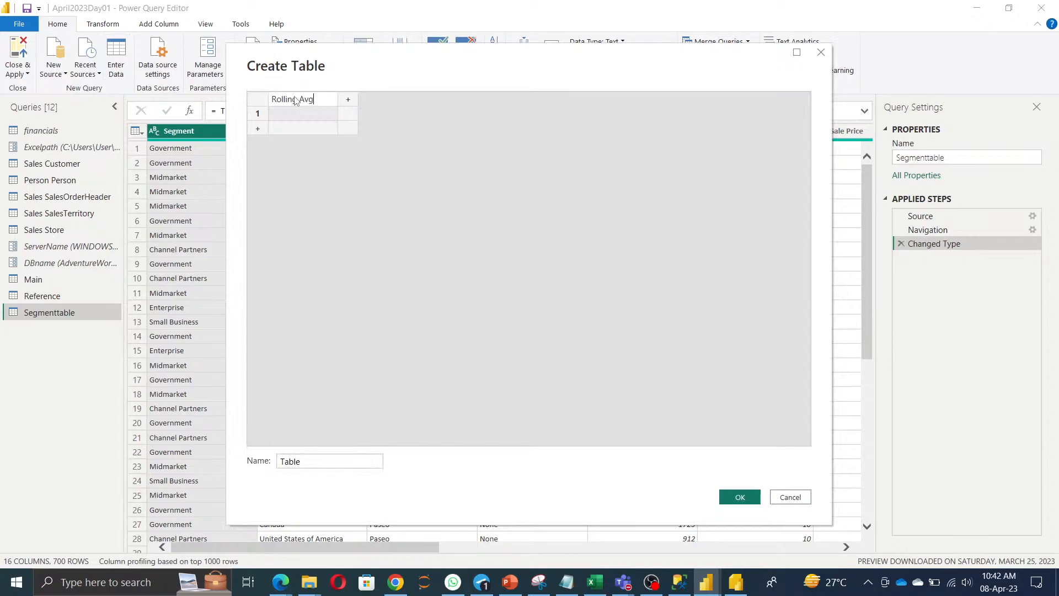
pyautogui.click(305, 115)
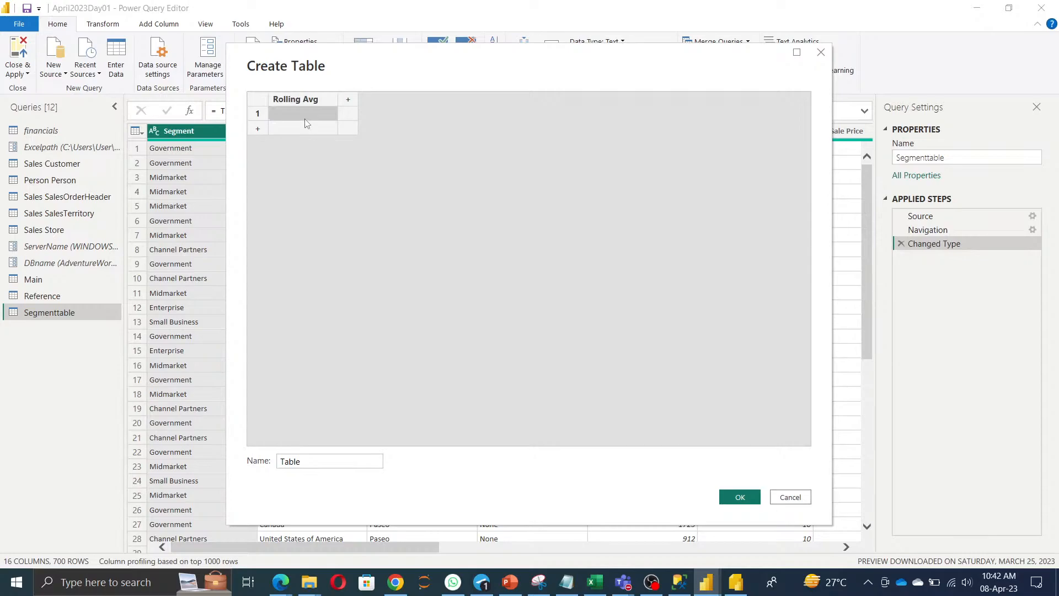
pyautogui.write('4Days')
pyautogui.press('BackSpace')
pyautogui.press('BackSpace')
pyautogui.press('BackSpace')
pyautogui.press('BackSpace')
pyautogui.press('BackSpace')
pyautogui.write('day')
pyautogui.write('s Rolling')
pyautogui.write('vg')
pyautogui.press('BackSpace')
pyautogui.press('BackSpace')
pyautogui.write('vg')
pyautogui.press('Return')
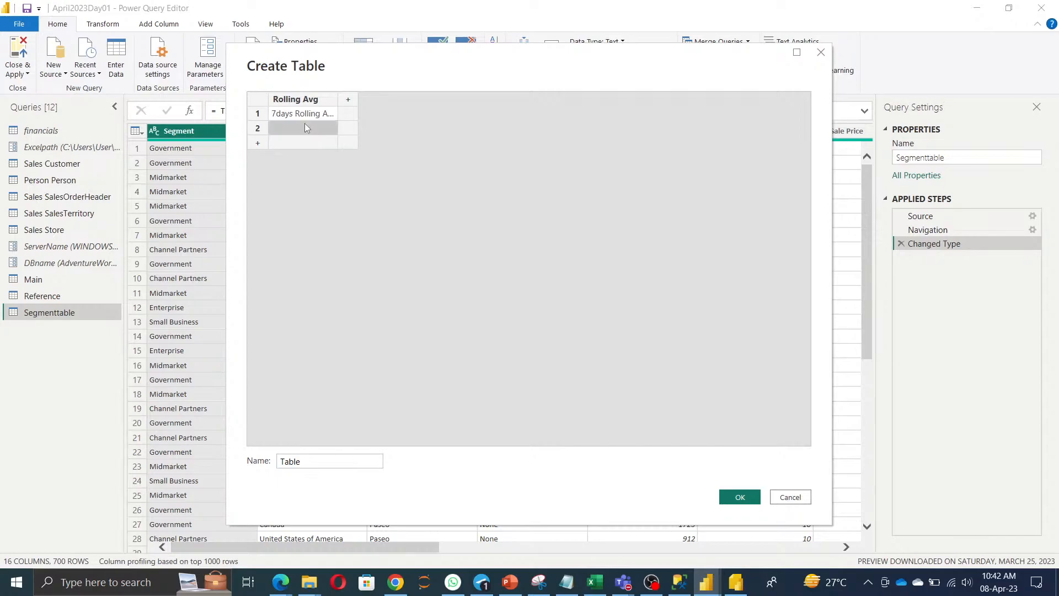
pyautogui.write('30days rolling avg')
pyautogui.press('Return')
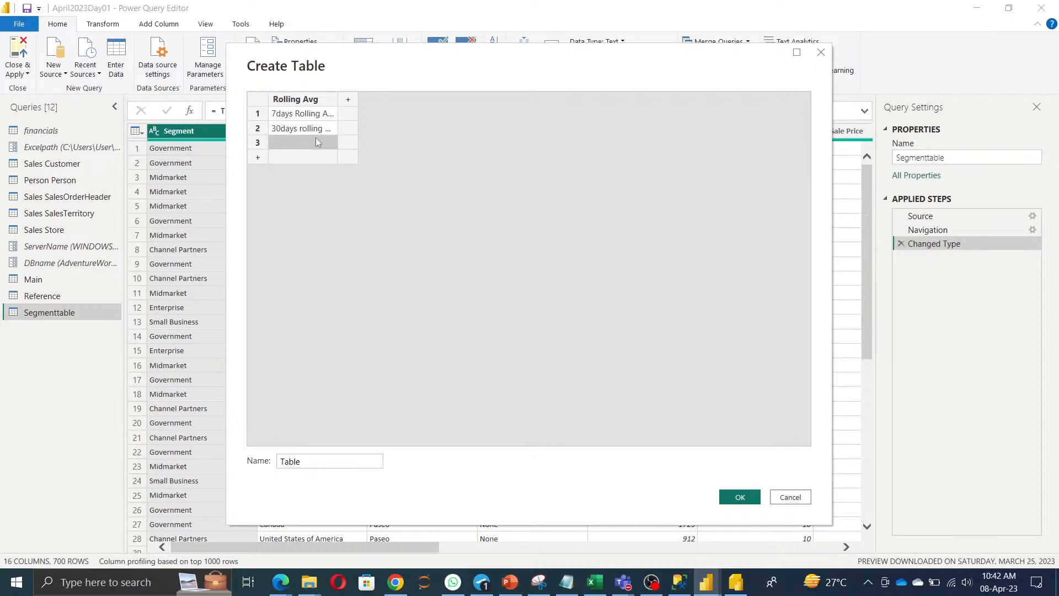
pyautogui.write('6 Mont')
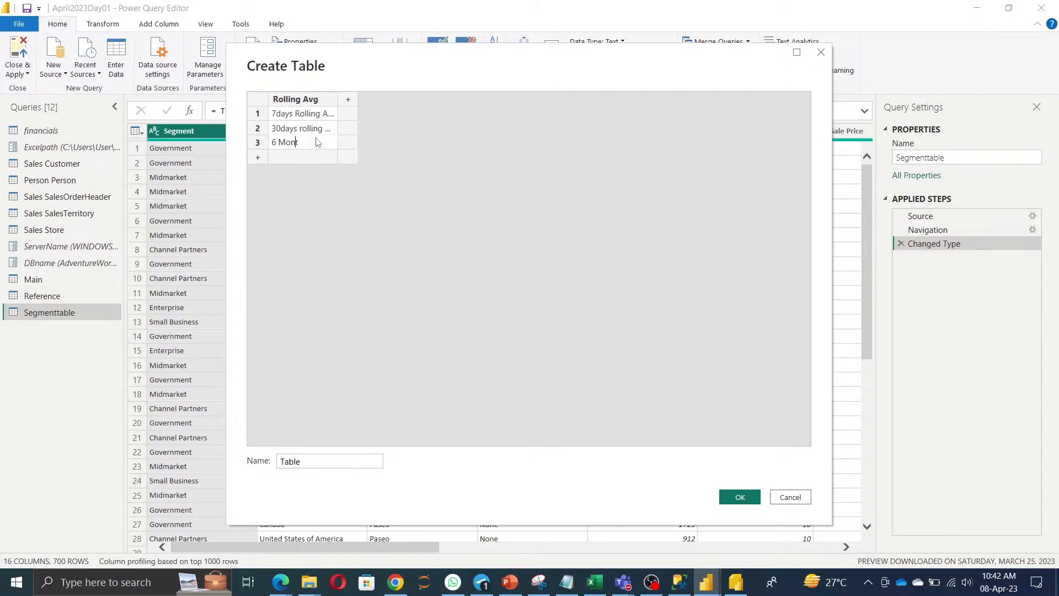
pyautogui.write('hs Rolling A')
pyautogui.press('BackSpace')
pyautogui.press('BackSpace')
pyautogui.write('Avge')
# Add a Days column with values 7, 30 and 180.
pyautogui.click(348, 99)
pyautogui.doubleClick(363, 103)
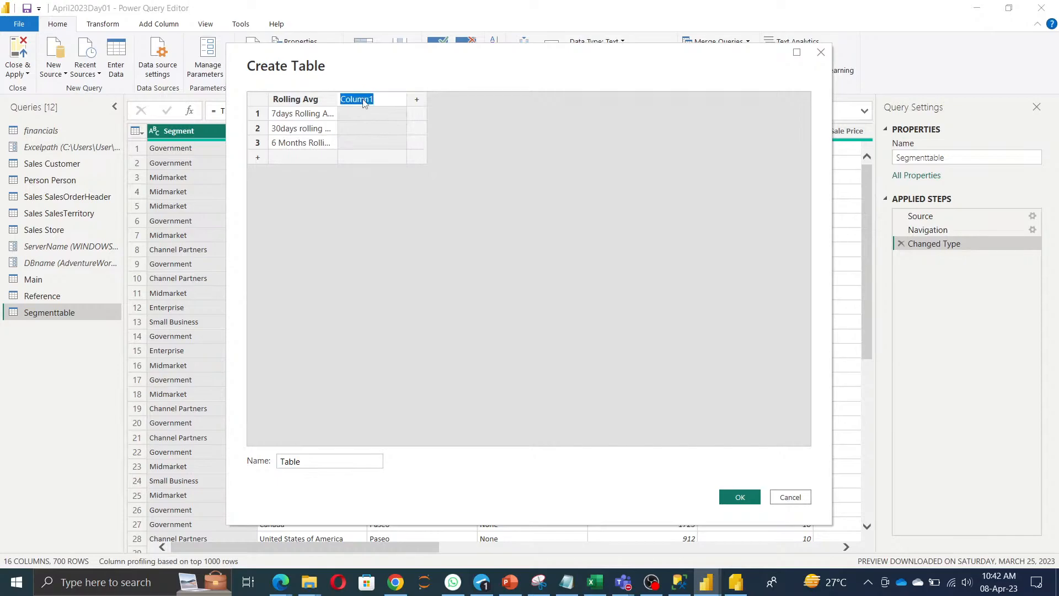
pyautogui.write('DAy')
pyautogui.click(370, 118)
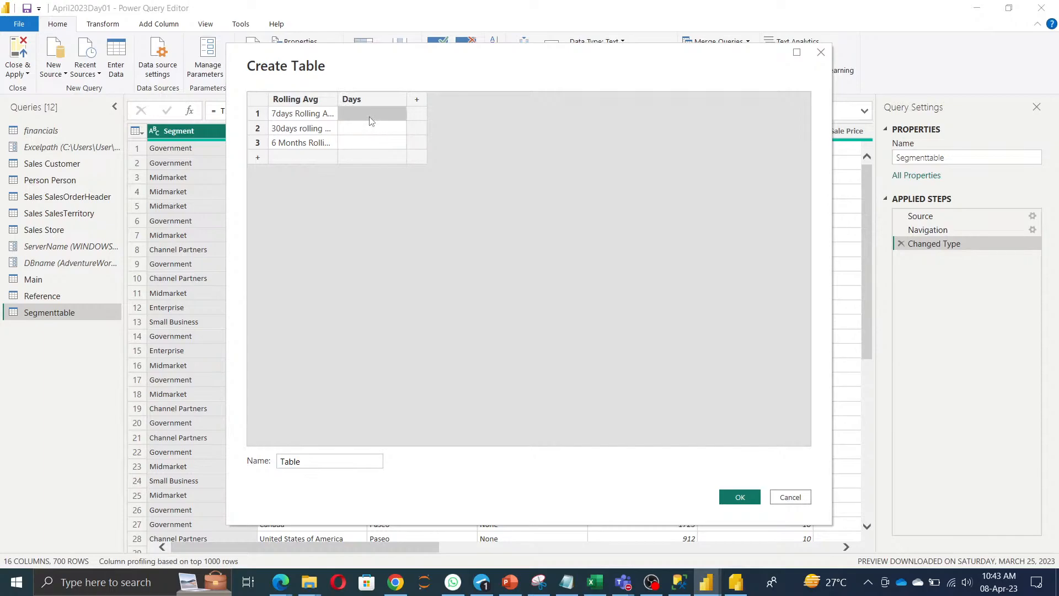
pyautogui.write('7')
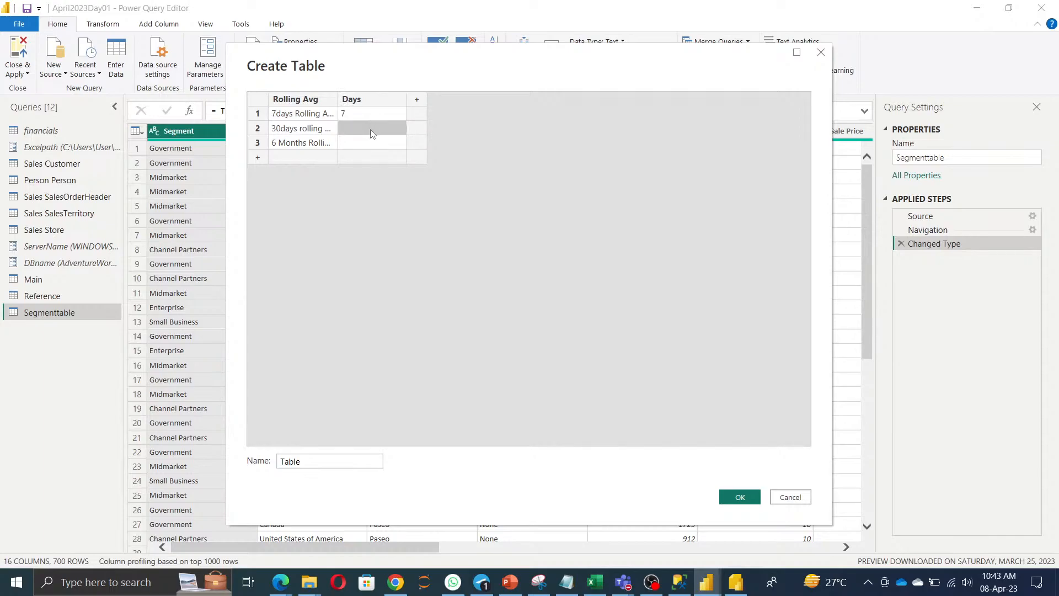
pyautogui.click(373, 133)
pyautogui.write('30')
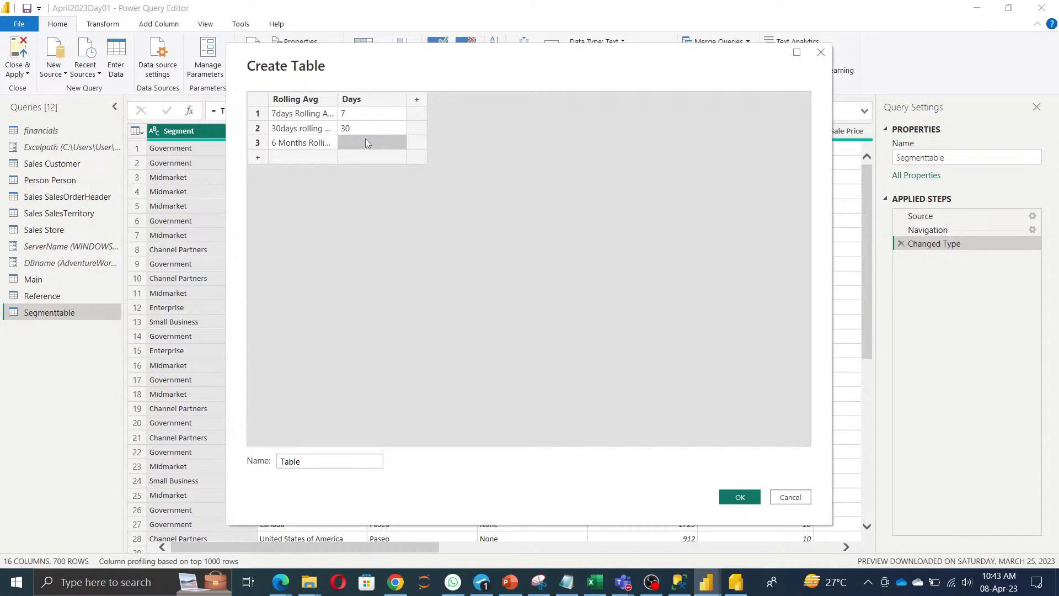
pyautogui.click(366, 143)
pyautogui.write('180')
# Add a Keys column with values 1, 2 and 3.
pyautogui.click(417, 99)
pyautogui.write('Key')
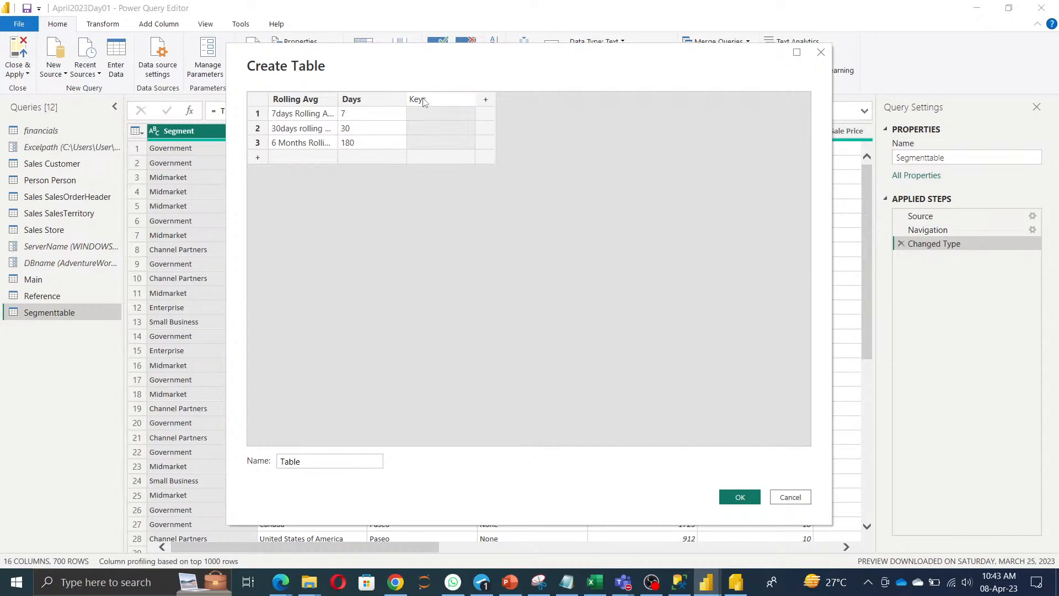
pyautogui.click(438, 120)
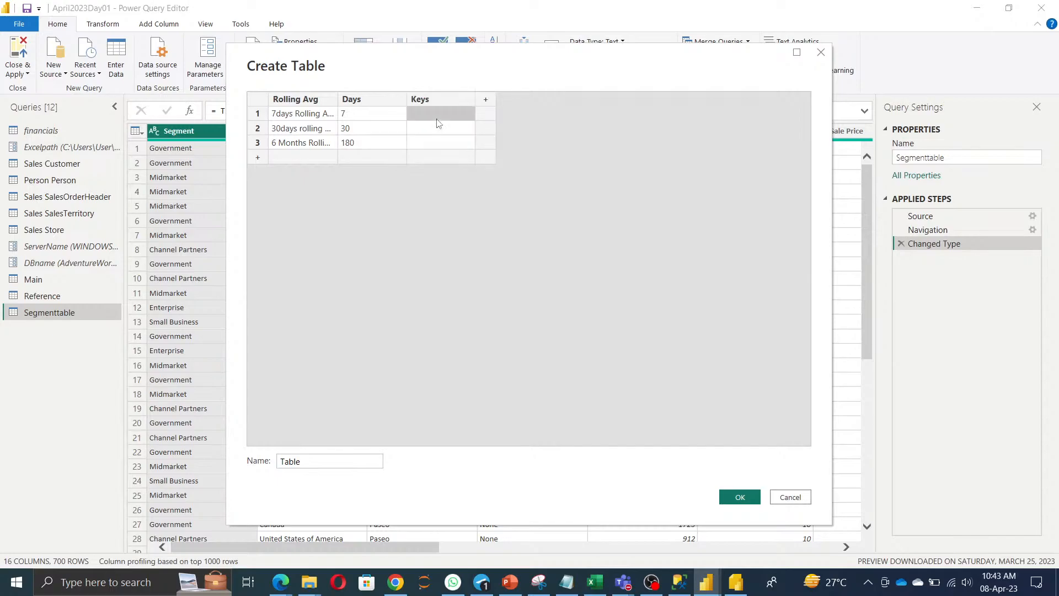
pyautogui.write('1')
pyautogui.press('Down')
pyautogui.write('2')
pyautogui.press('Down')
pyautogui.write('3')
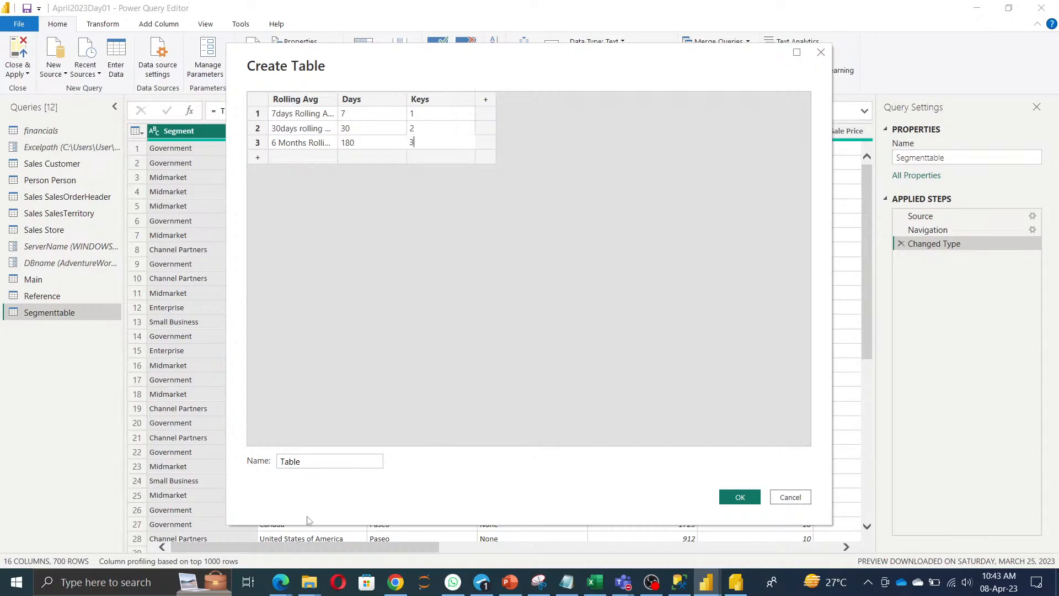
# Name the table RollingAvg and create it.
pyautogui.moveTo(329, 463); pyautogui.dragTo(68, 444)
pyautogui.write('RollingAvg')
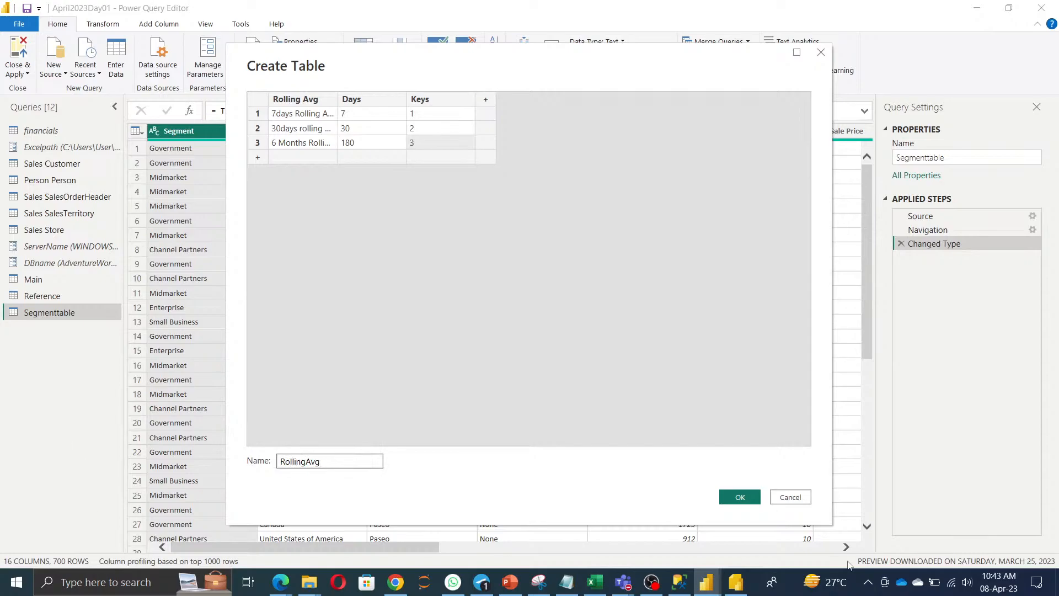
pyautogui.click(737, 497)
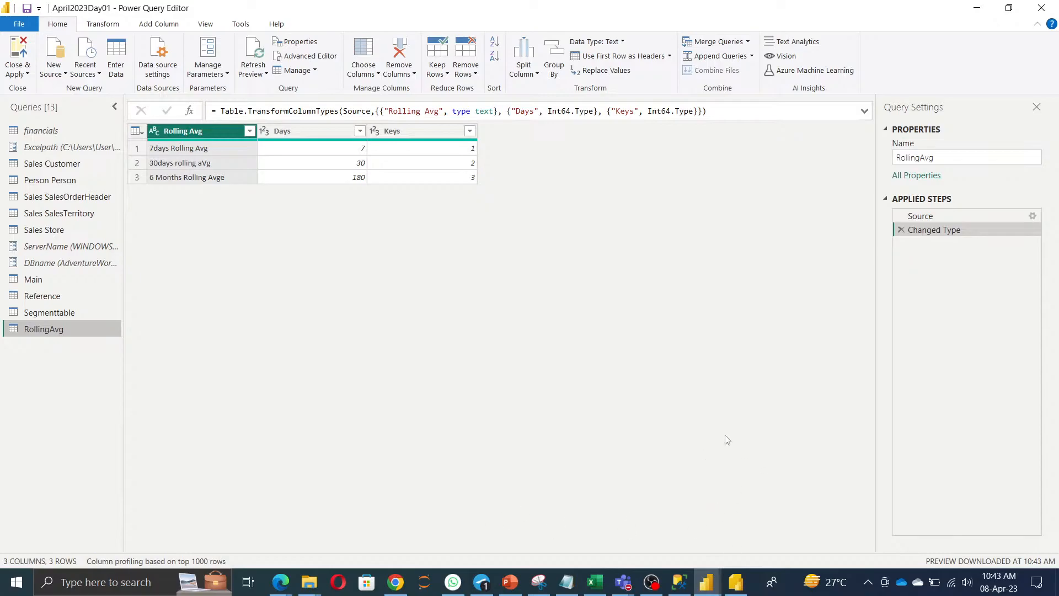
pyautogui.click(258, 73)
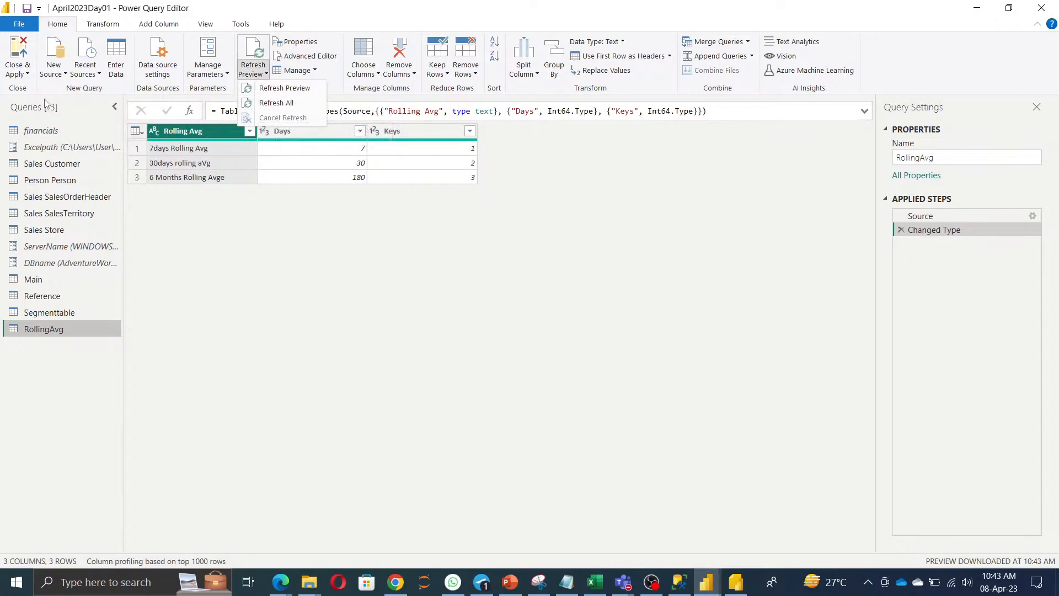
pyautogui.click(349, 406)
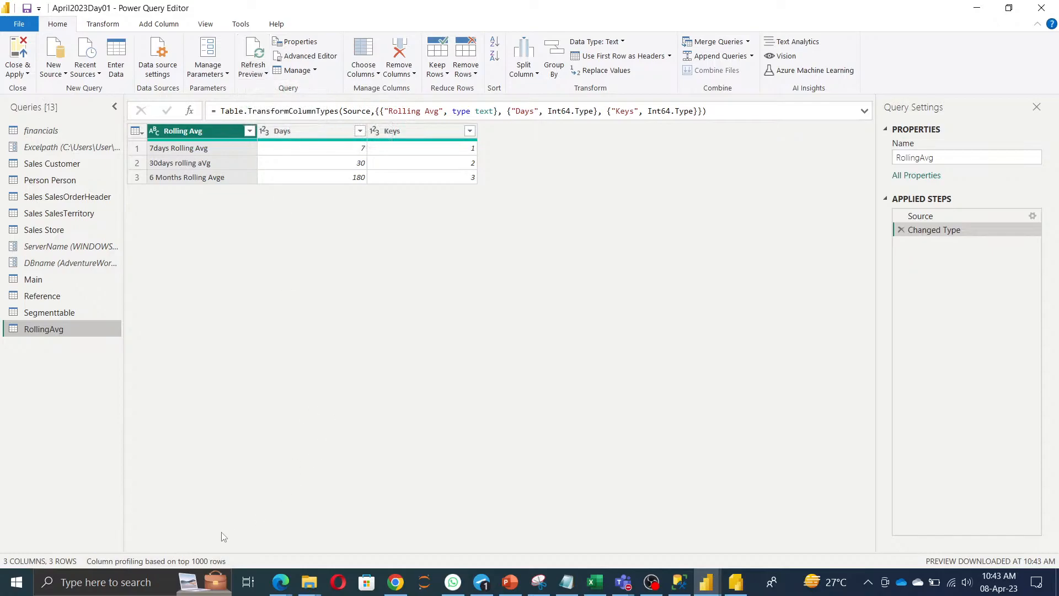
pyautogui.click(210, 561)
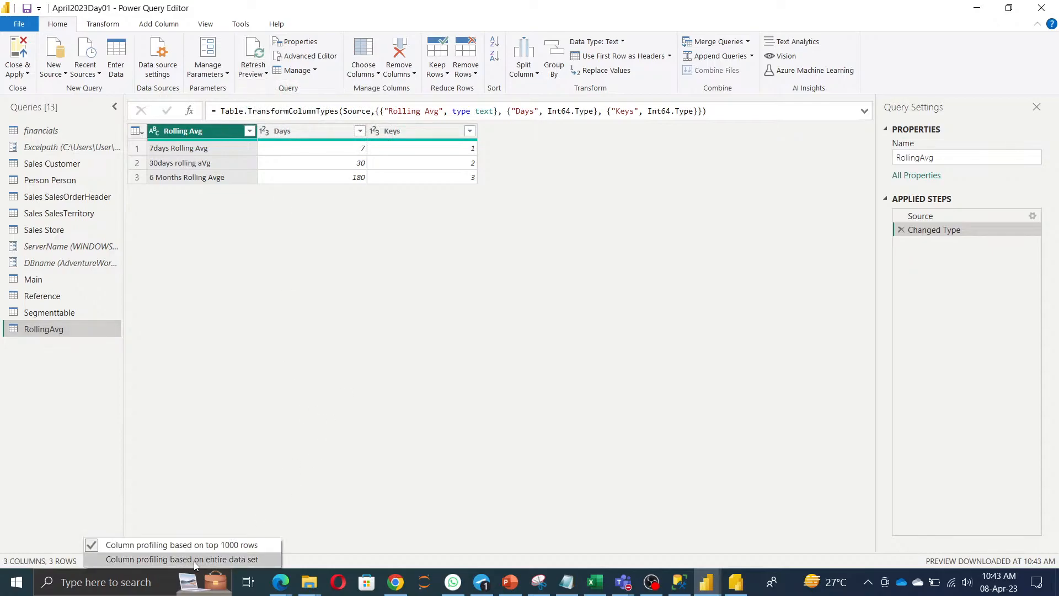
pyautogui.click(367, 465)
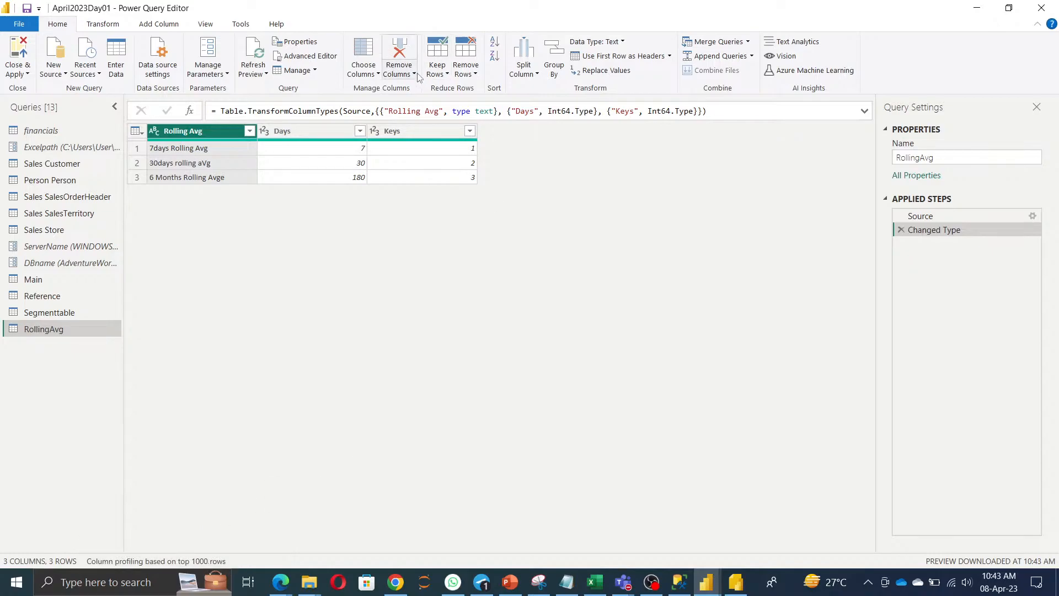
pyautogui.click(374, 74)
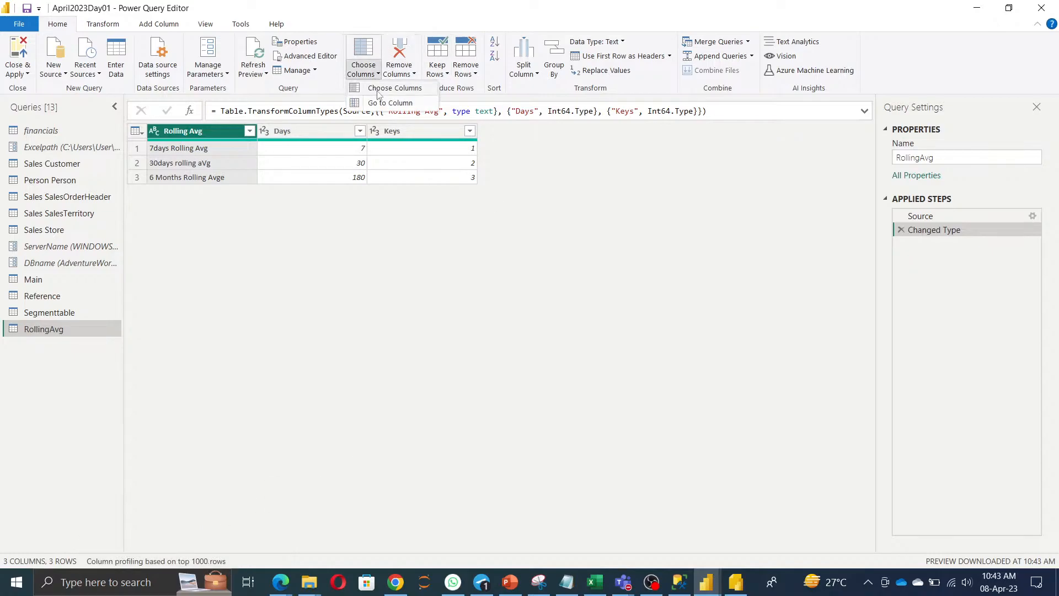
pyautogui.click(48, 315)
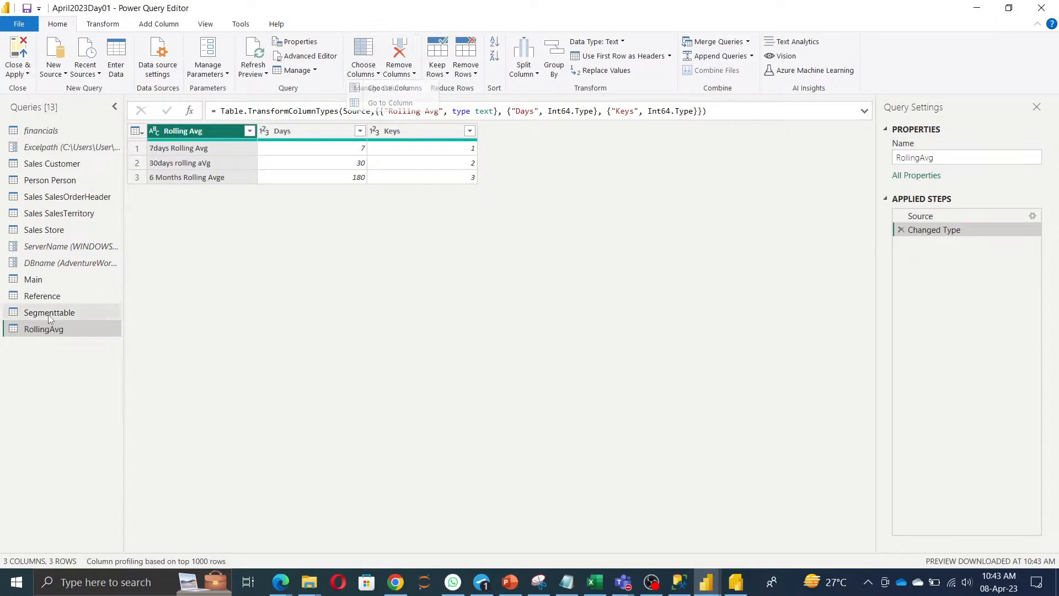
# In Segmenttable, try Choose Columns keeping only Segment, then delete that step.
pyautogui.click(48, 314)
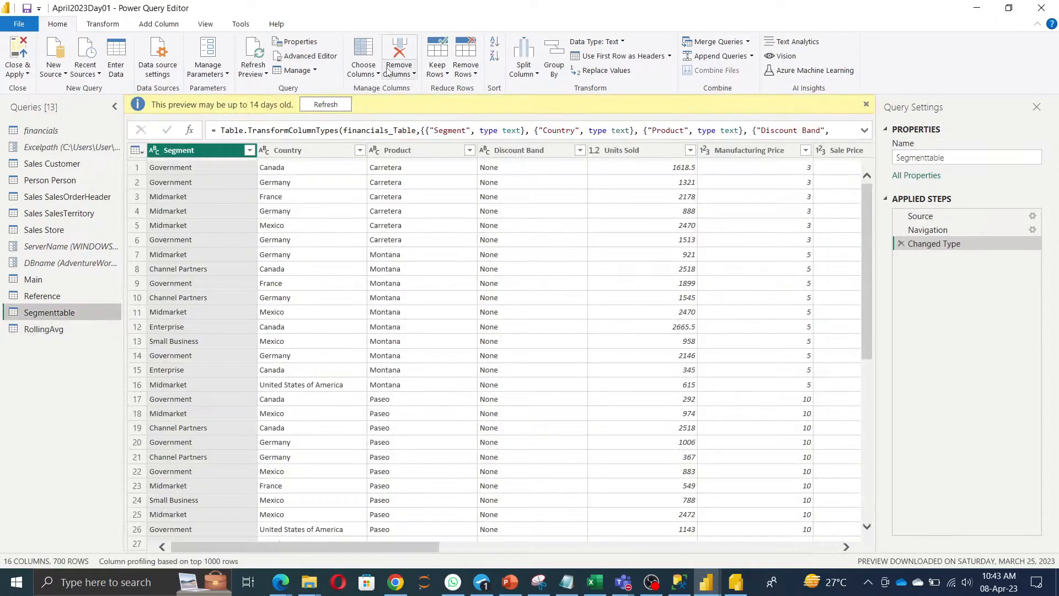
pyautogui.click(377, 75)
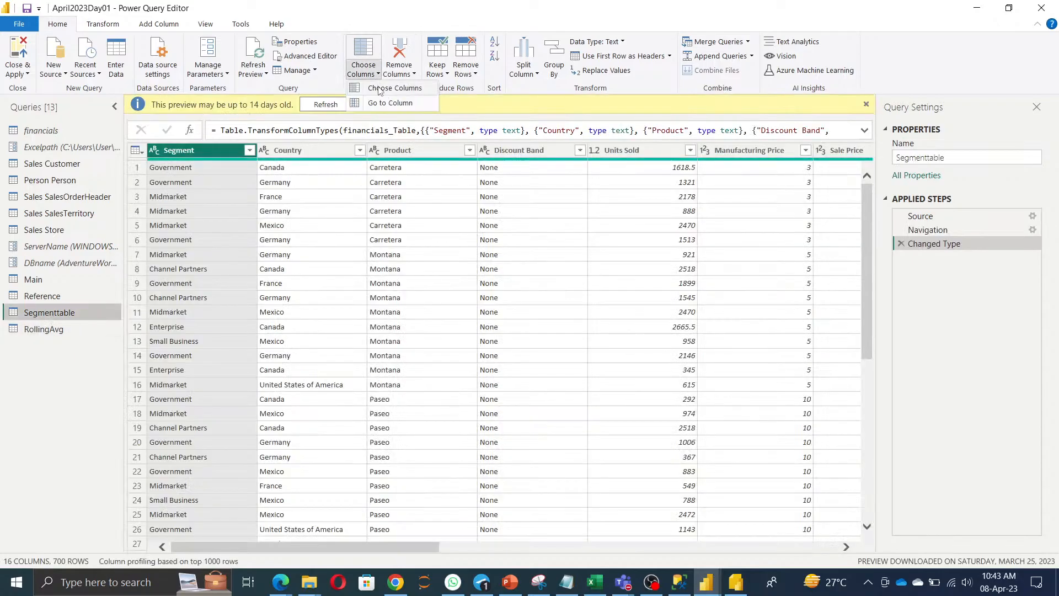
pyautogui.click(389, 89)
pyautogui.click(440, 160)
pyautogui.click(440, 174)
pyautogui.click(558, 472)
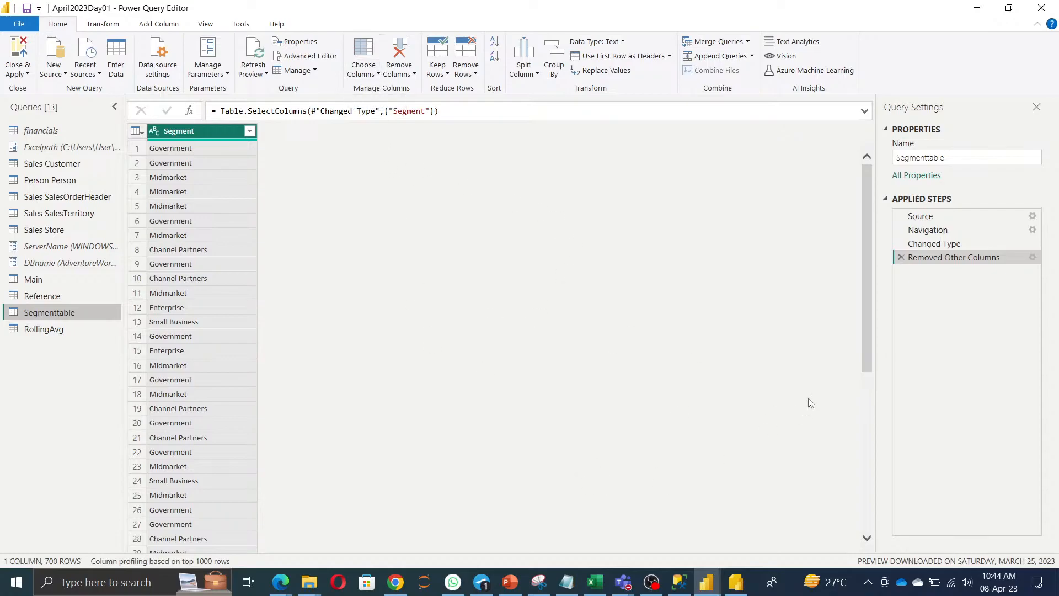
pyautogui.click(901, 257)
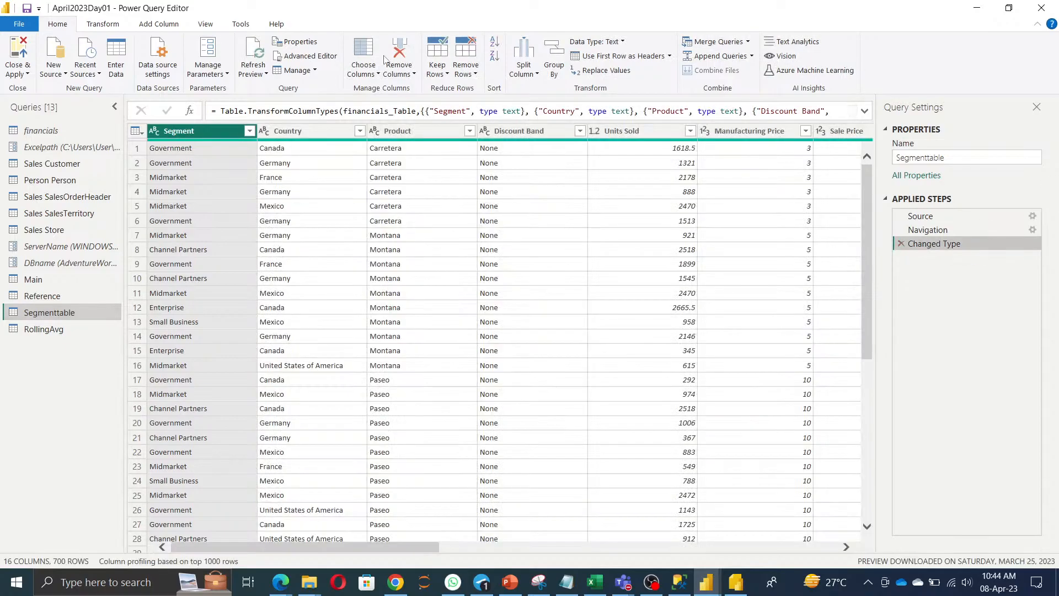
# After undoing a trial Segment removal, use Remove Other Columns to keep only Segment.
pyautogui.click(414, 75)
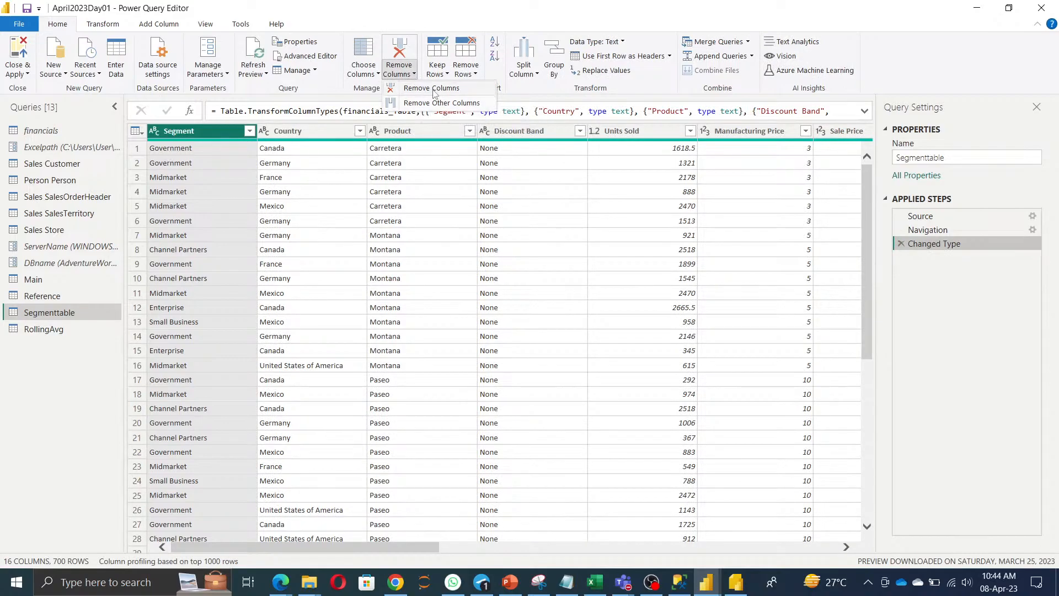
pyautogui.click(435, 94)
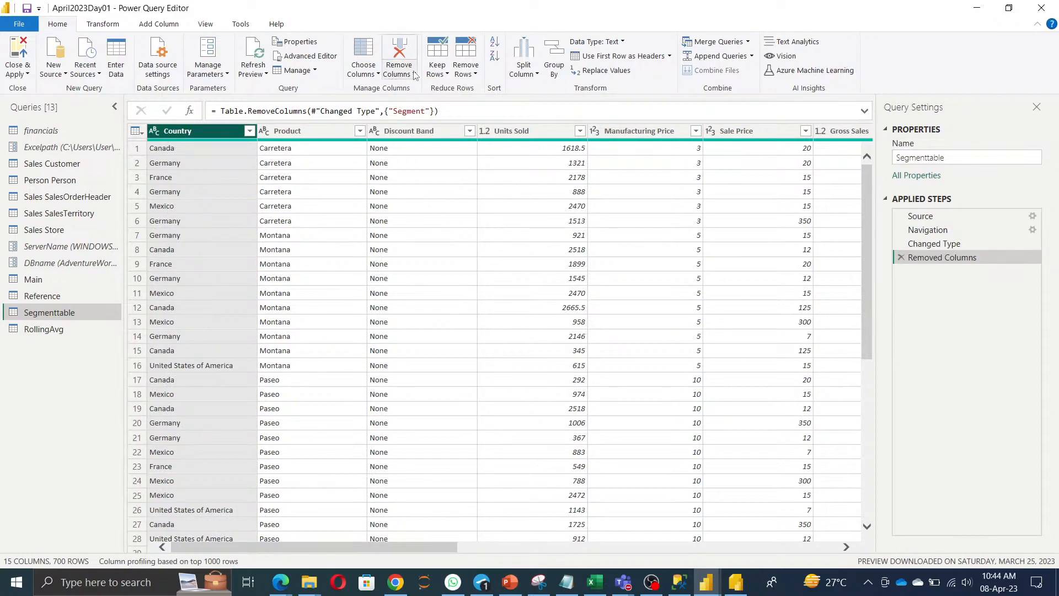
pyautogui.click(901, 257)
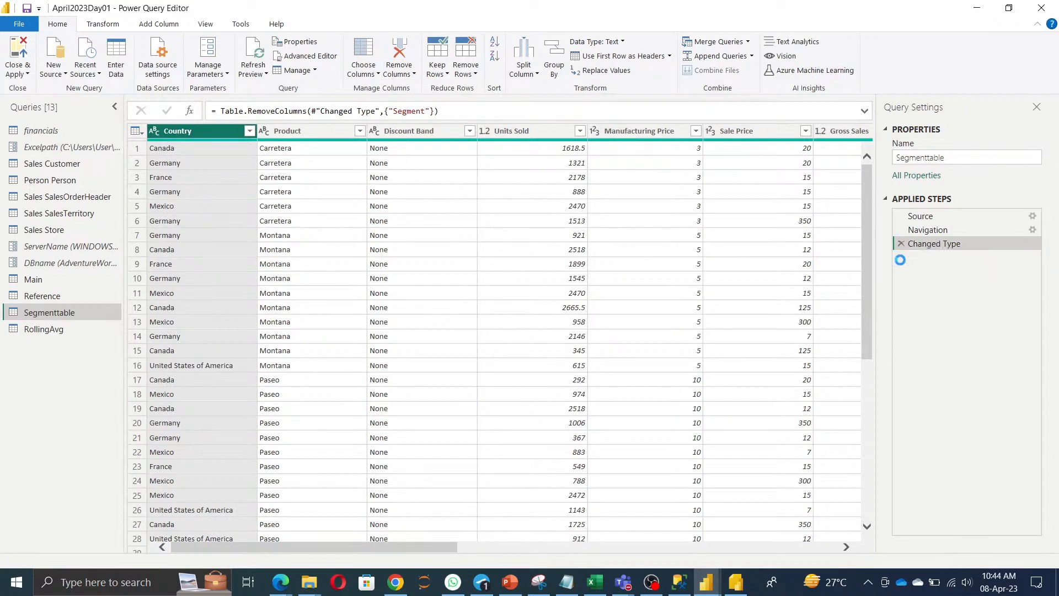
pyautogui.click(399, 72)
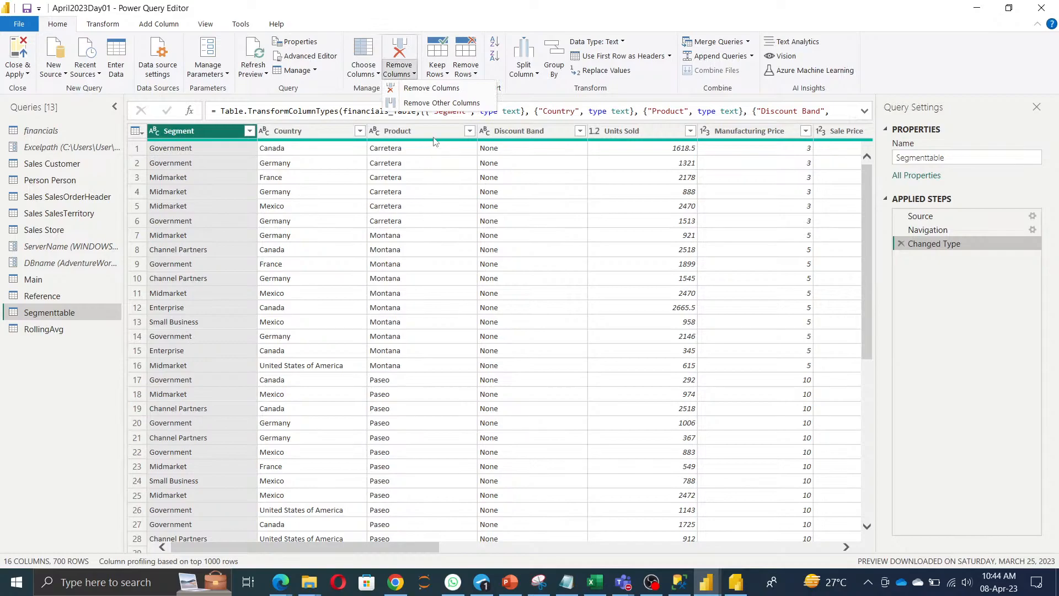
pyautogui.click(442, 103)
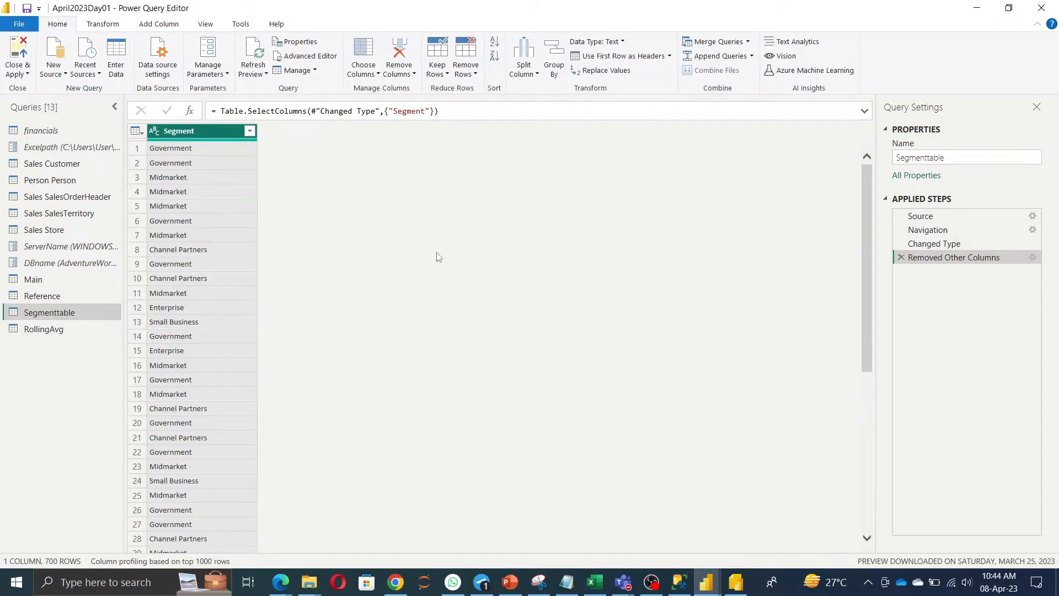
# Try keeping the top 10 rows, then delete that step.
pyautogui.click(443, 76)
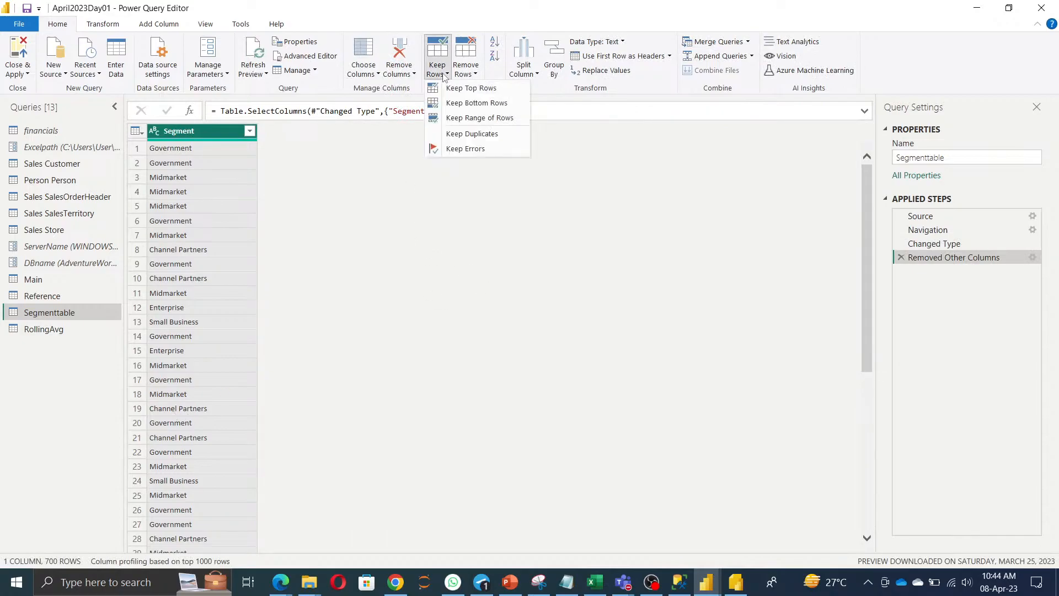
pyautogui.click(456, 88)
pyautogui.write('10')
pyautogui.click(678, 332)
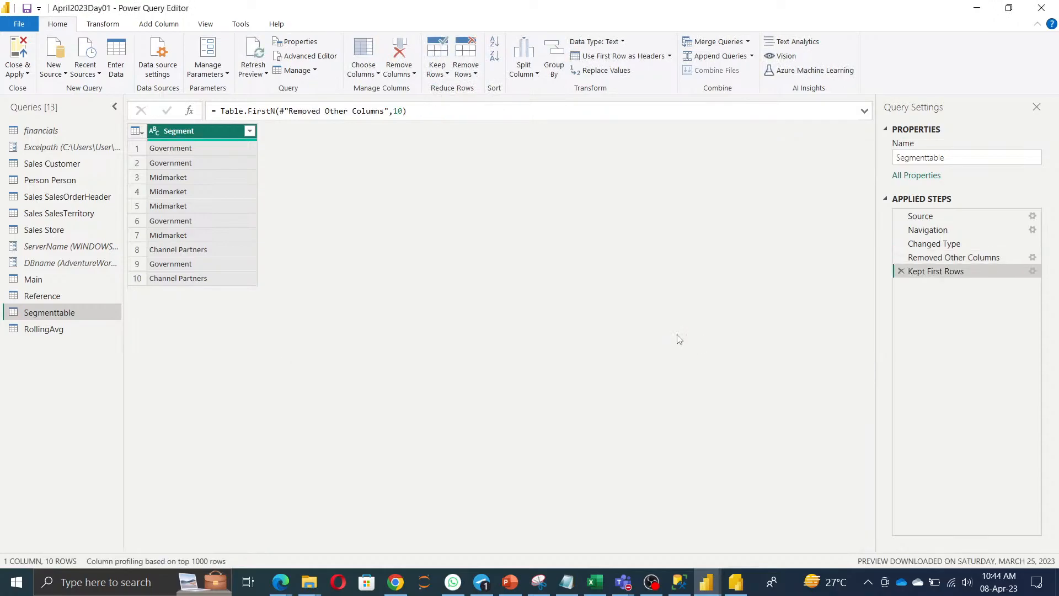
pyautogui.click(902, 272)
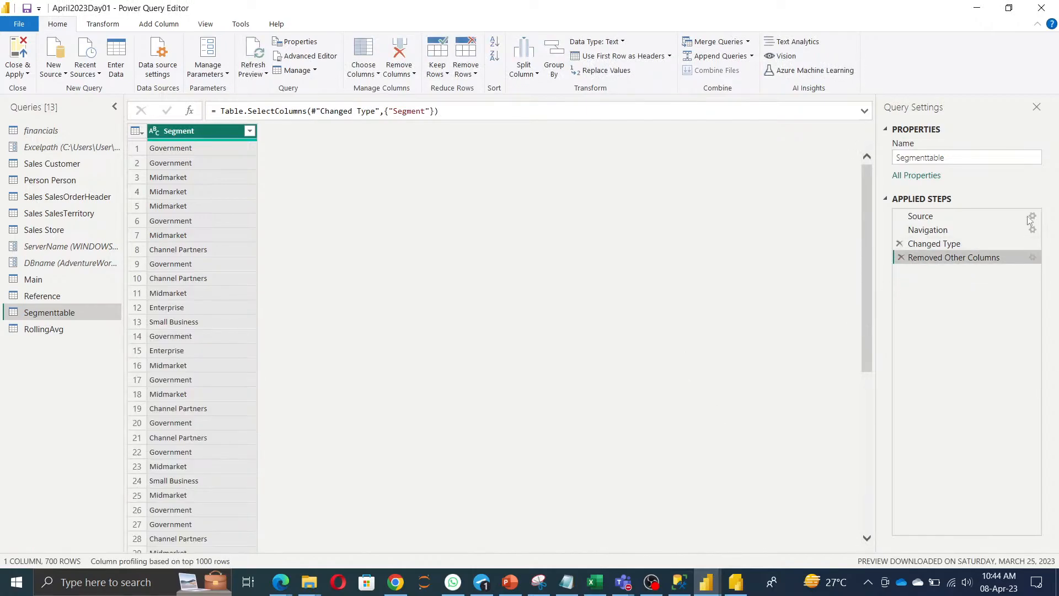
pyautogui.click(465, 69)
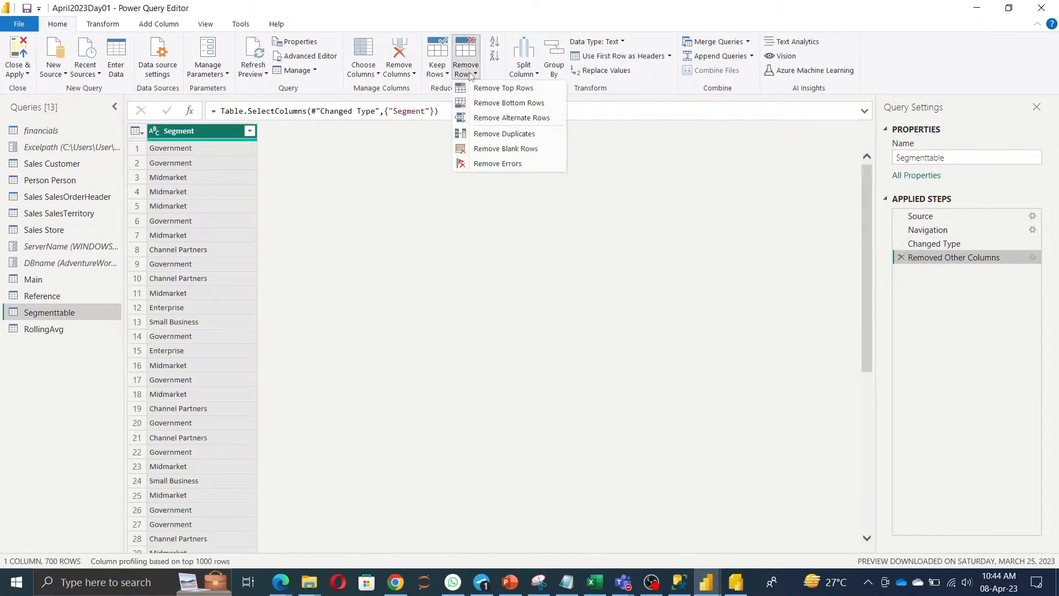
# Remove duplicate segments and add an index column starting from 1.
pyautogui.click(507, 135)
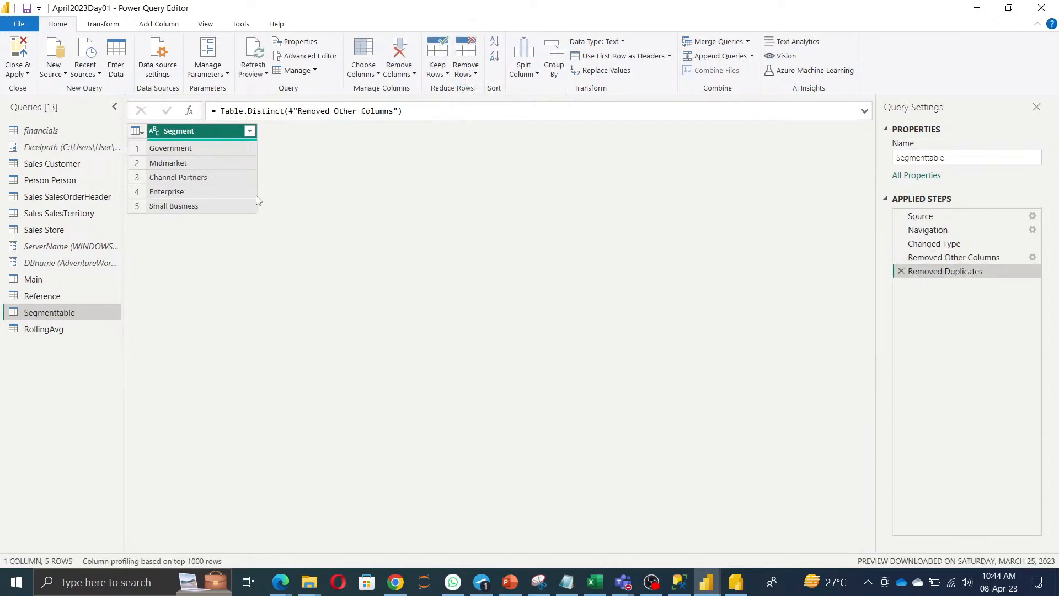
pyautogui.click(179, 28)
pyautogui.click(189, 56)
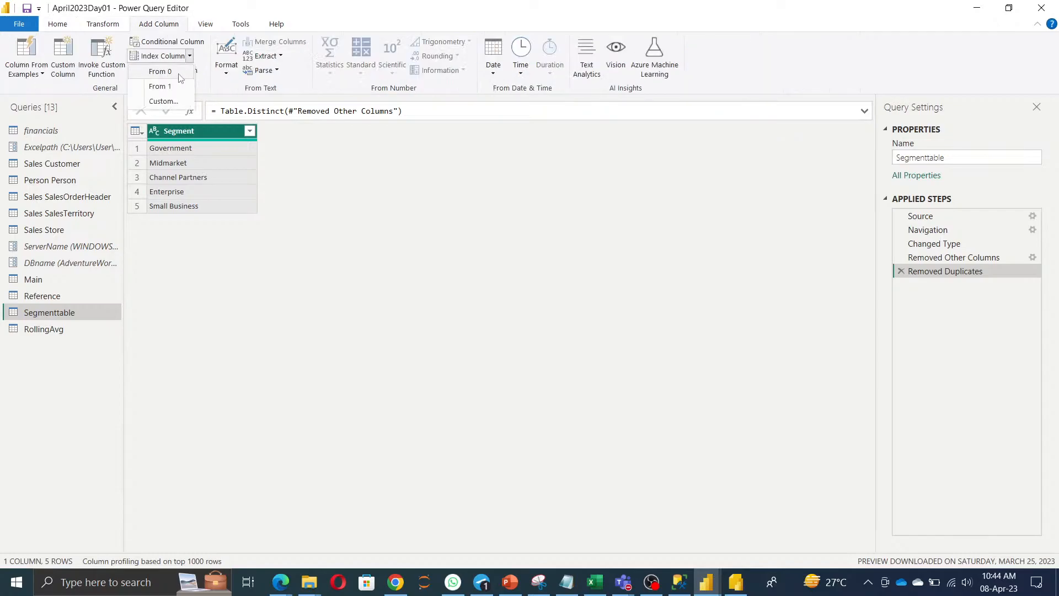
pyautogui.click(176, 86)
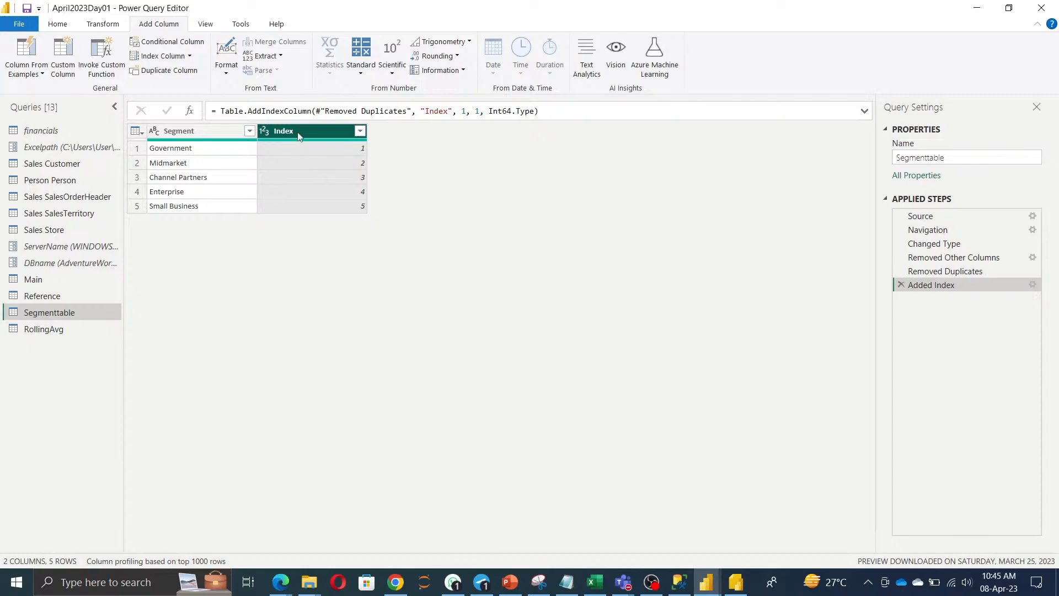
# Rename the Index column to SegmentId and move it before Segment.
pyautogui.click(202, 137)
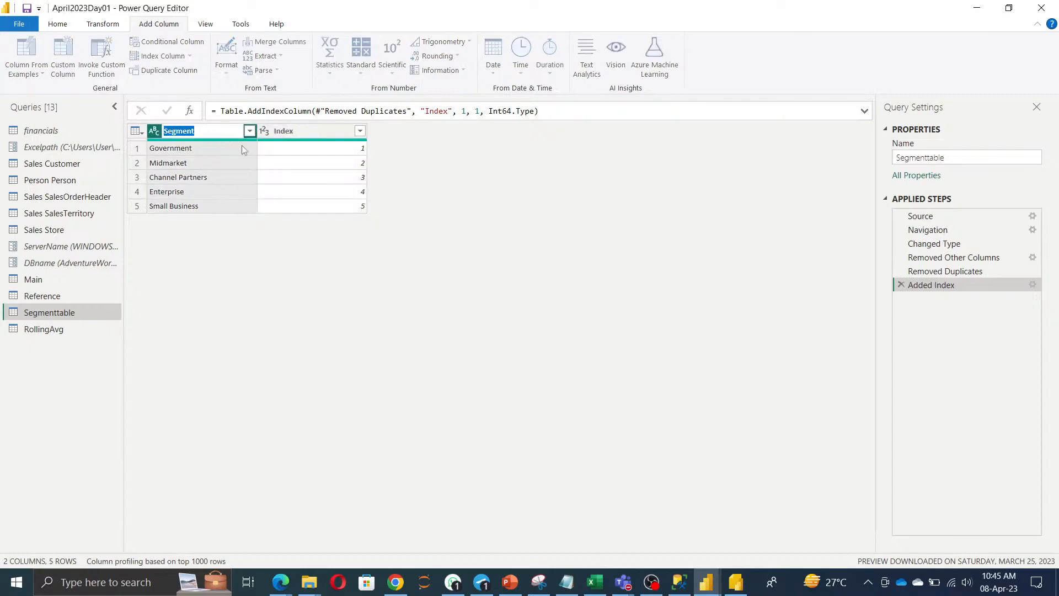
pyautogui.click(289, 134)
pyautogui.hotkey('ctrl', 'a')
pyautogui.write('SegmentId')
pyautogui.press('Return')
pyautogui.moveTo(301, 135); pyautogui.dragTo(187, 135)
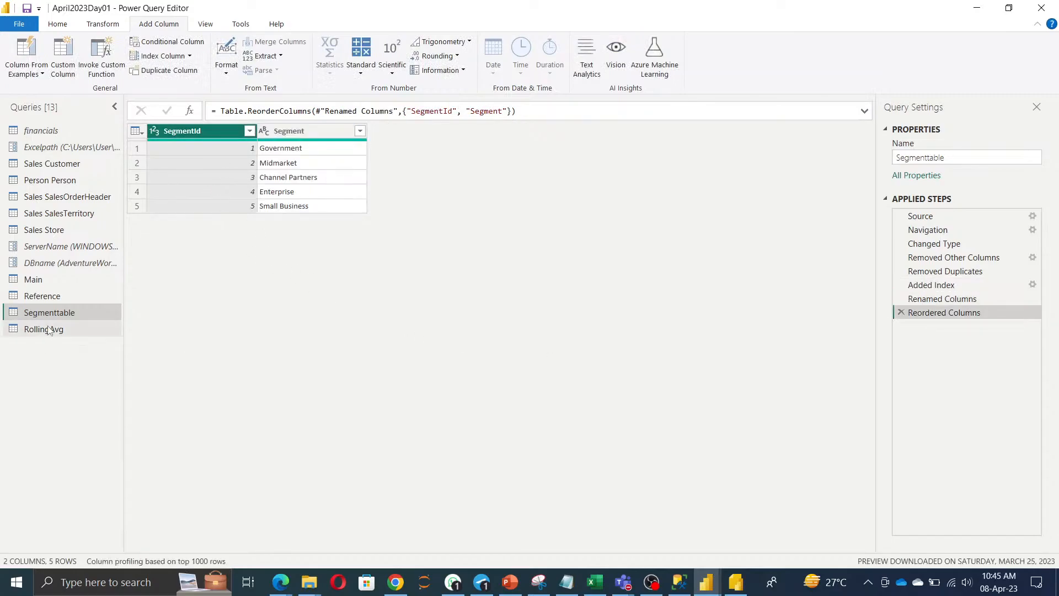
# Duplicate the Main query and name the copy Country.
pyautogui.rightClick(45, 274)
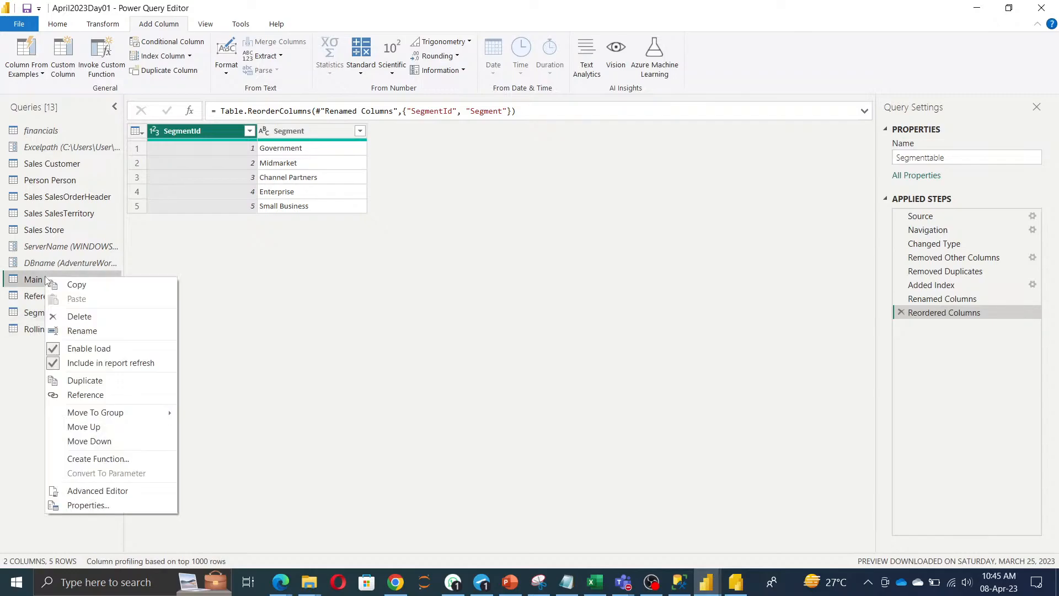
pyautogui.click(84, 381)
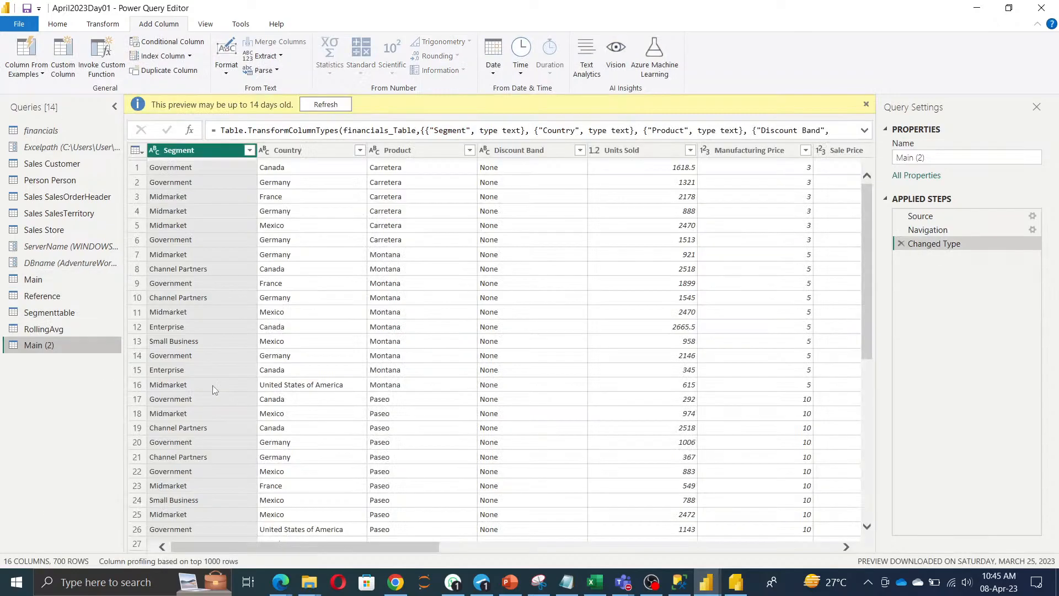
pyautogui.click(312, 149)
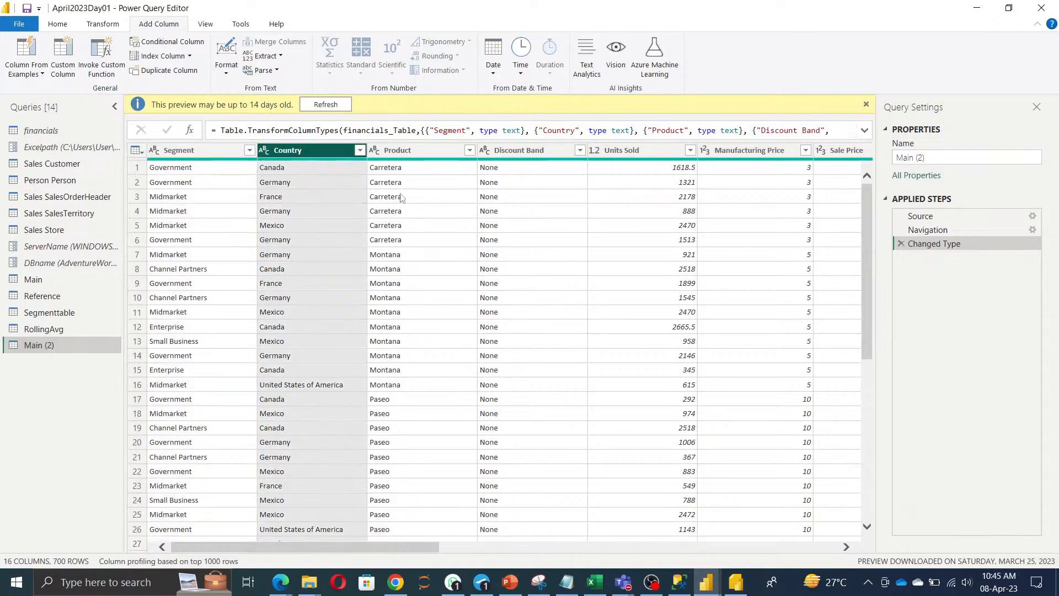
pyautogui.moveTo(941, 157); pyautogui.dragTo(647, 164)
pyautogui.write('Country')
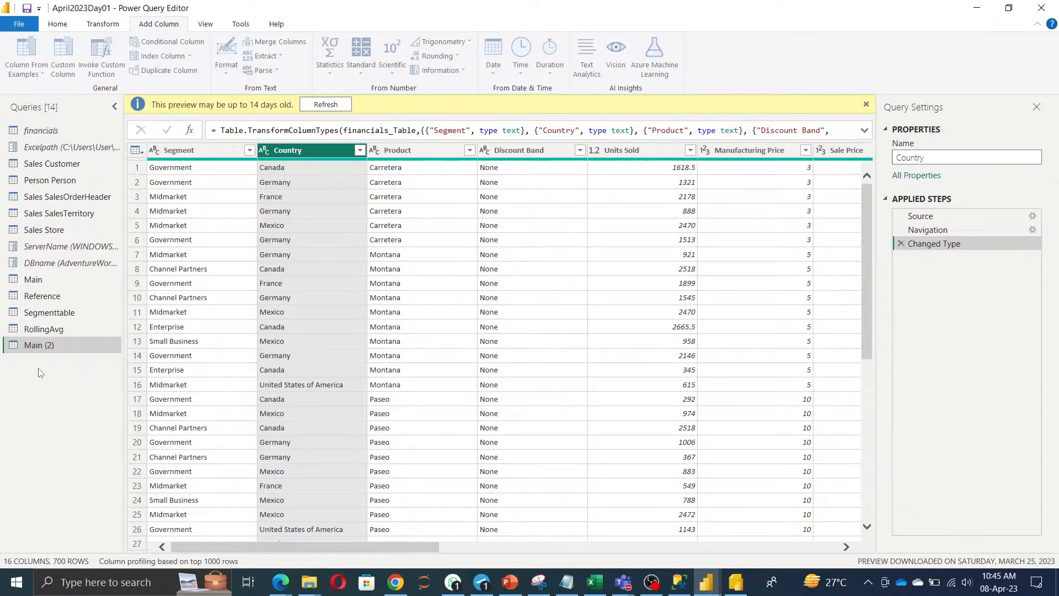
pyautogui.click(58, 375)
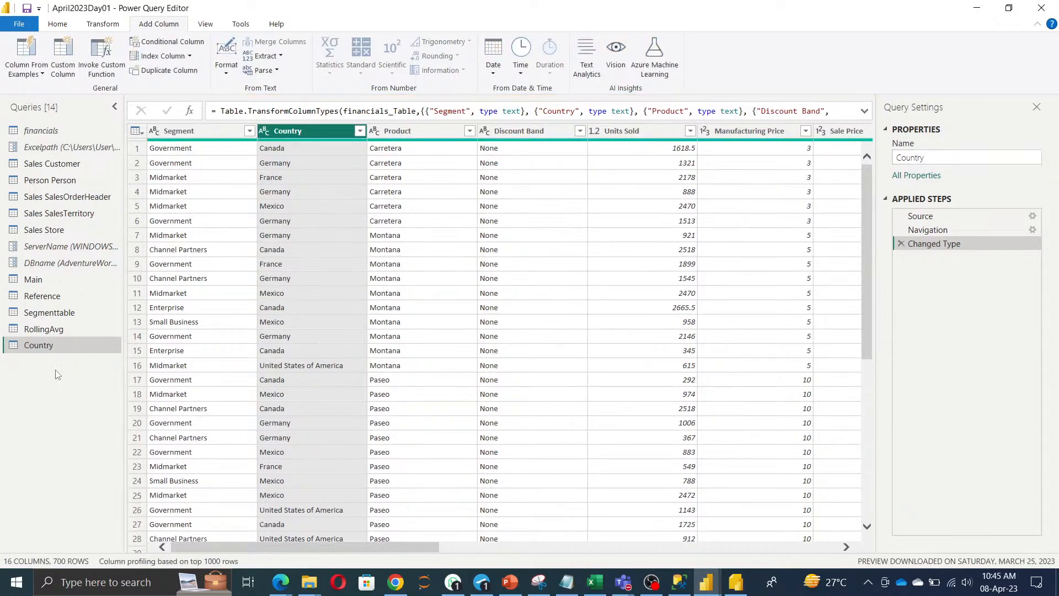
# Keep only the Country column and remove duplicate countries.
pyautogui.click(57, 25)
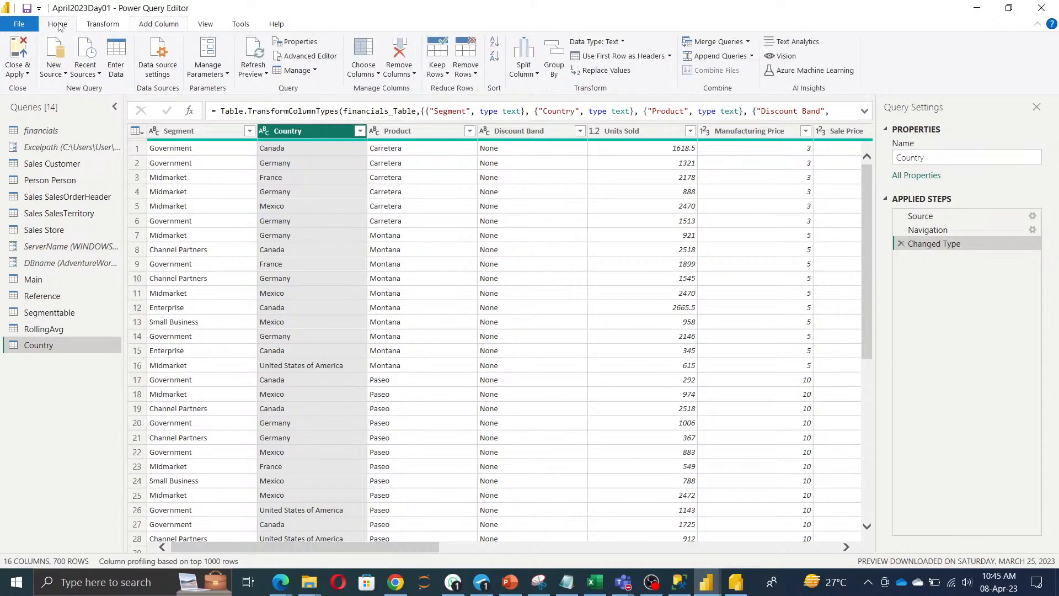
pyautogui.click(119, 25)
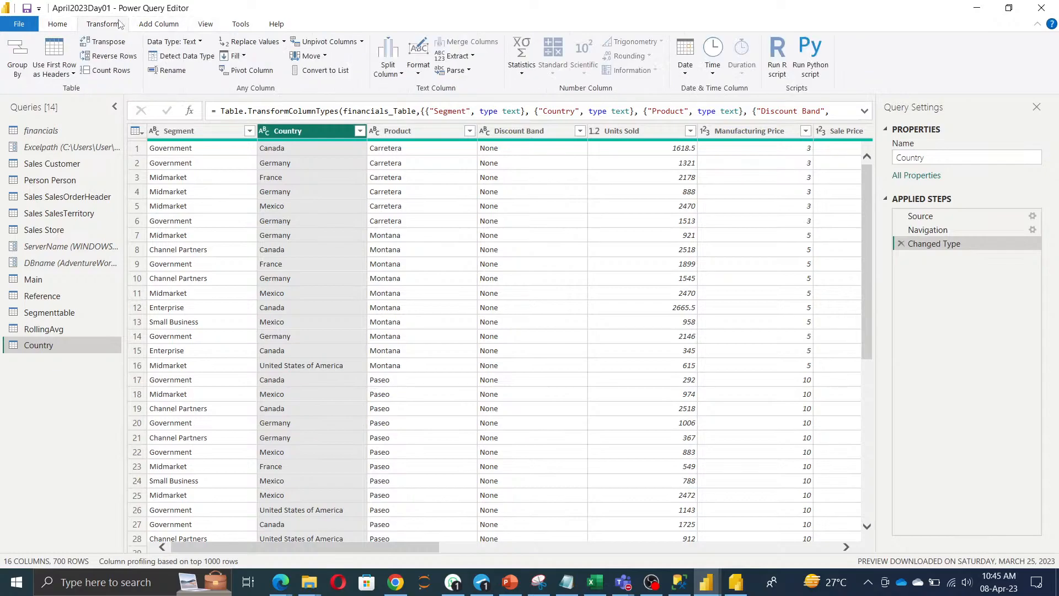
pyautogui.click(75, 27)
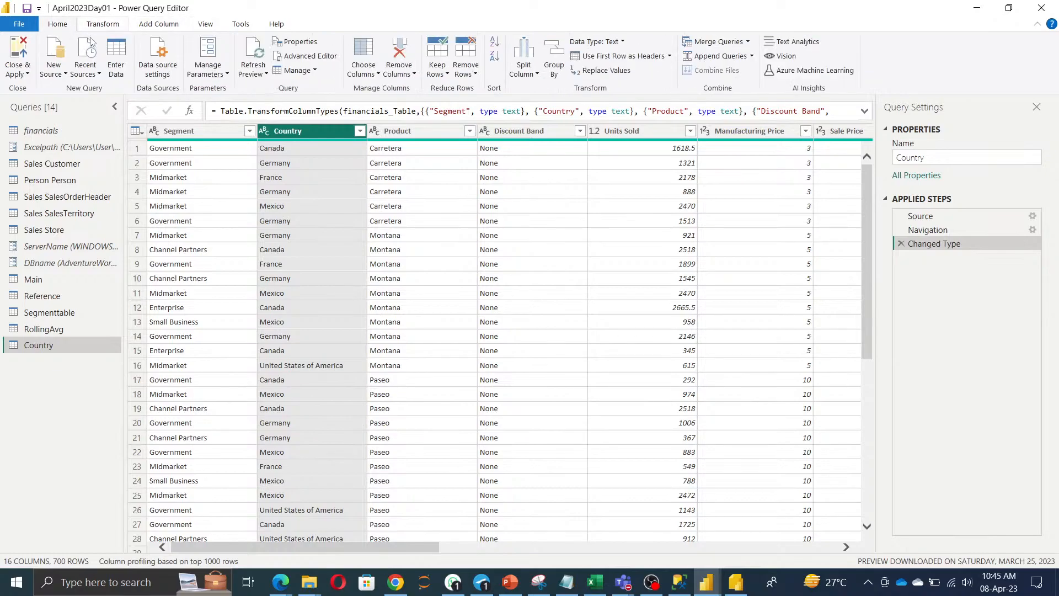
pyautogui.click(413, 74)
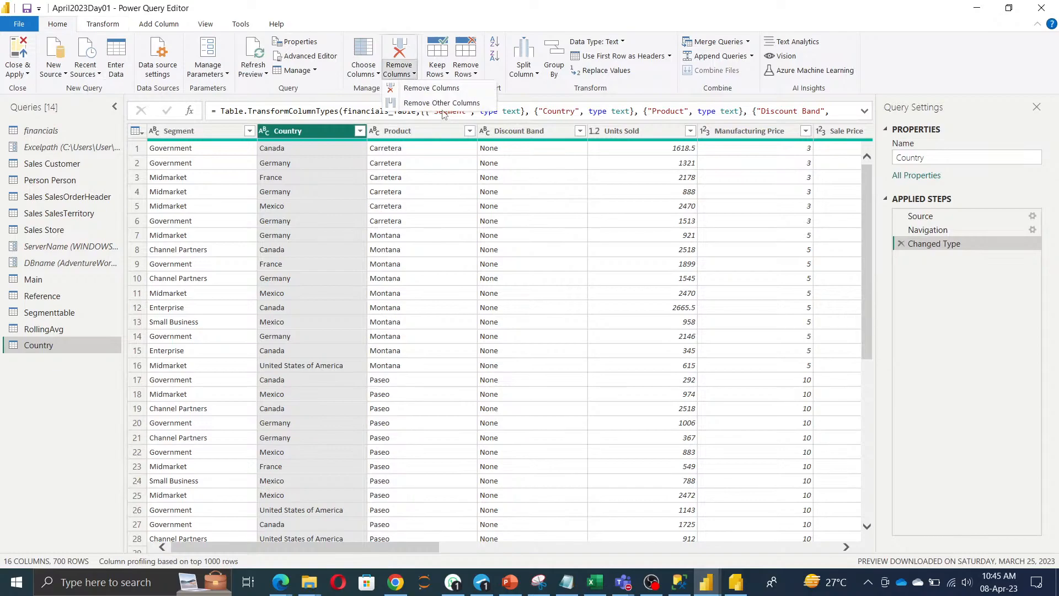
pyautogui.click(441, 103)
pyautogui.click(467, 75)
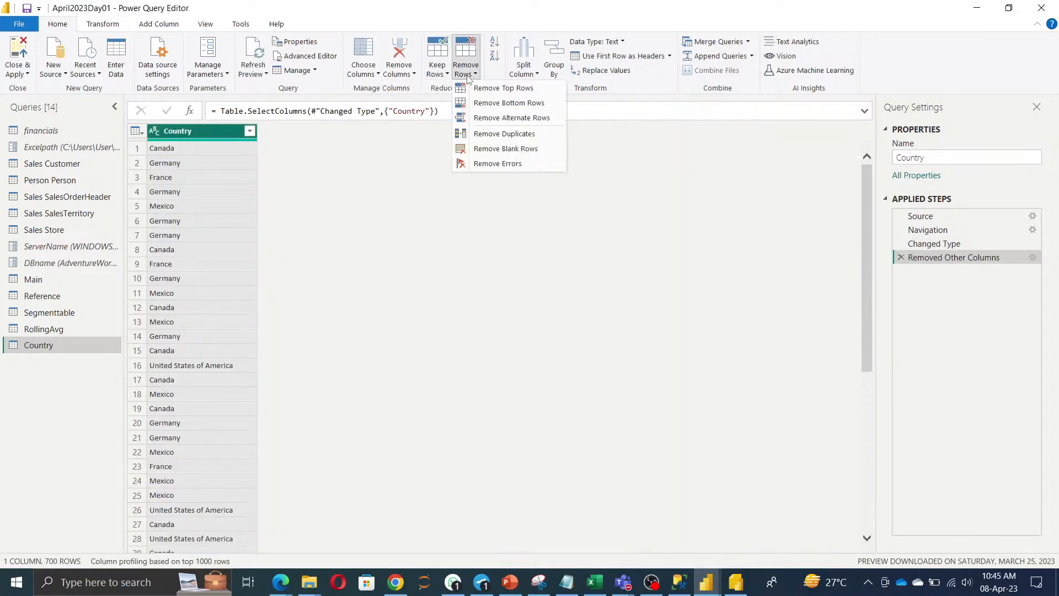
pyautogui.click(504, 134)
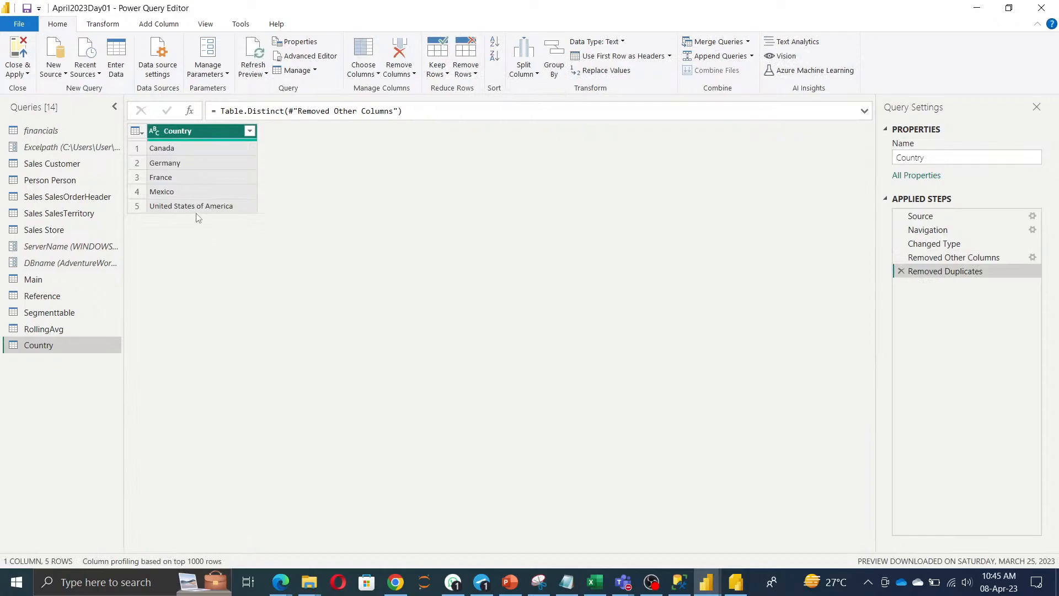
pyautogui.click(161, 22)
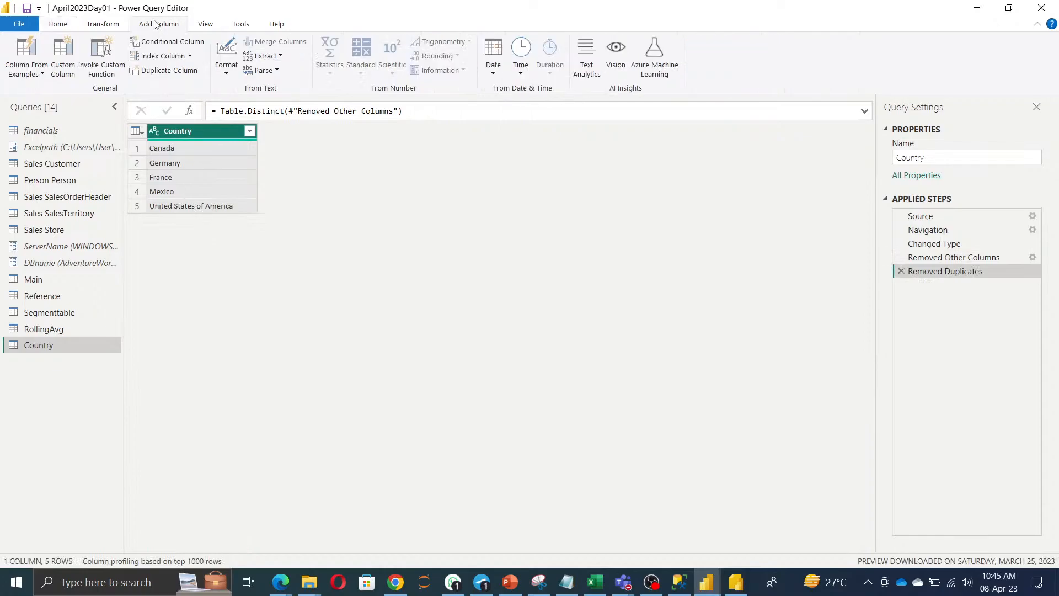
# Add a custom index column starting at 100 with increment 1.
pyautogui.click(189, 56)
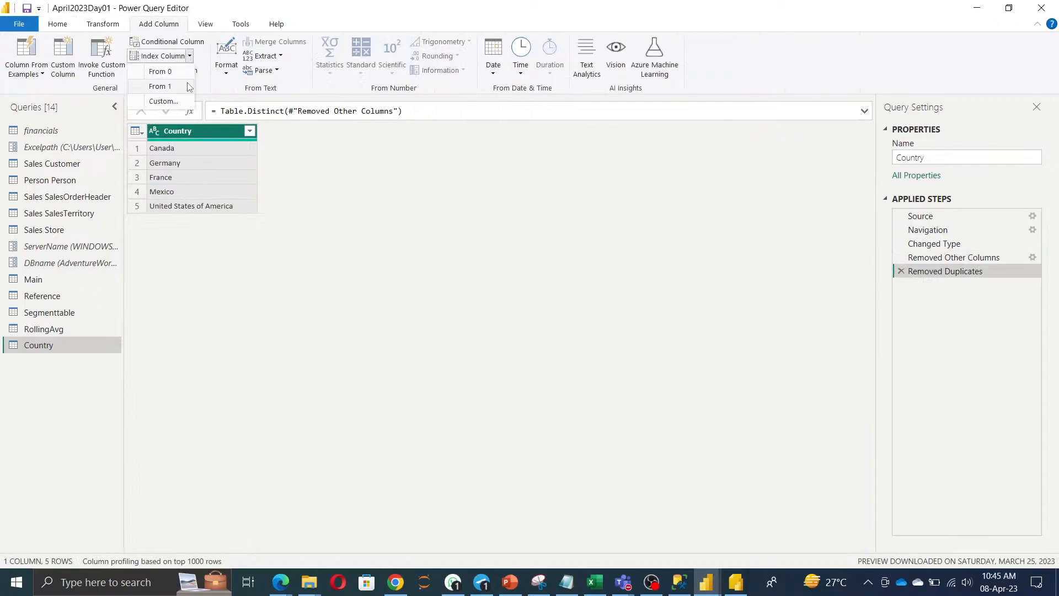
pyautogui.click(165, 101)
pyautogui.write('100')
pyautogui.click(325, 309)
pyautogui.write('1')
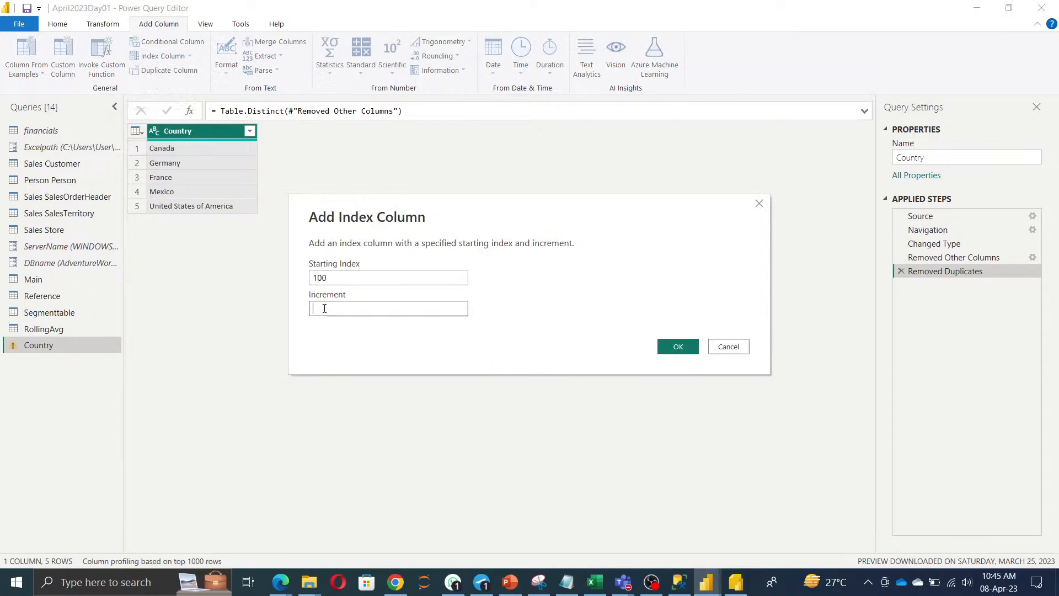
pyautogui.click(680, 353)
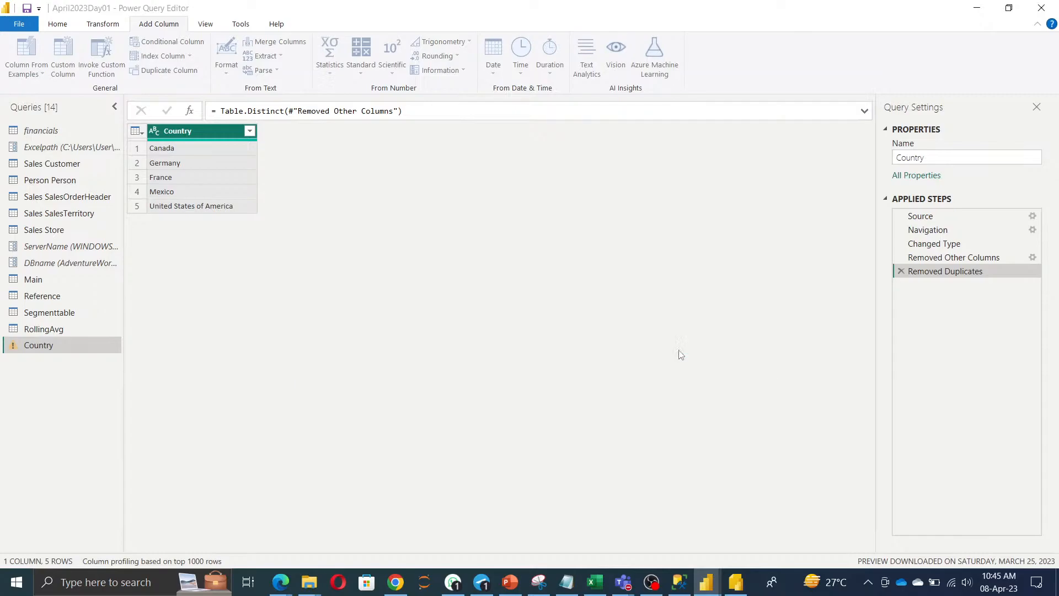
# Rename the Index column to Countryid.
pyautogui.doubleClick(290, 130)
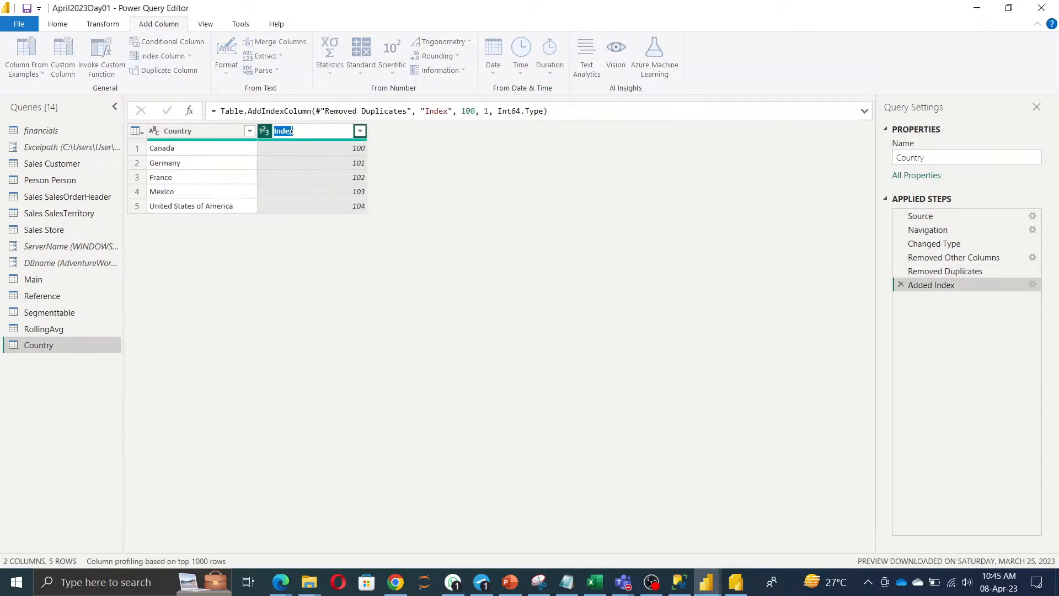
pyautogui.doubleClick(190, 135)
pyautogui.click(217, 135)
pyautogui.doubleClick(178, 131)
pyautogui.hotkey('ctrl', 'c')
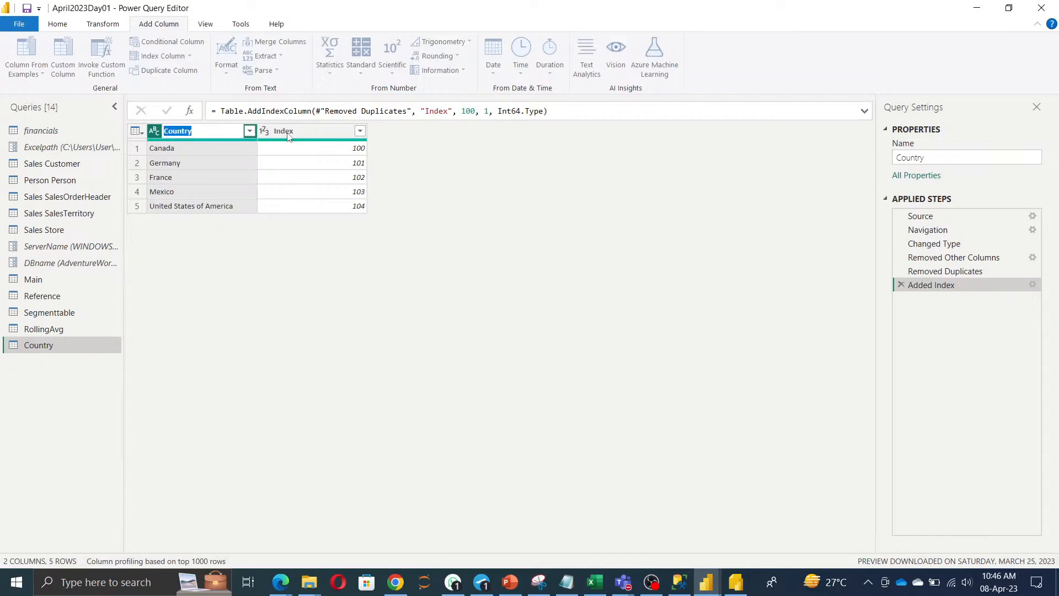
pyautogui.doubleClick(289, 130)
pyautogui.hotkey('ctrl', 'v')
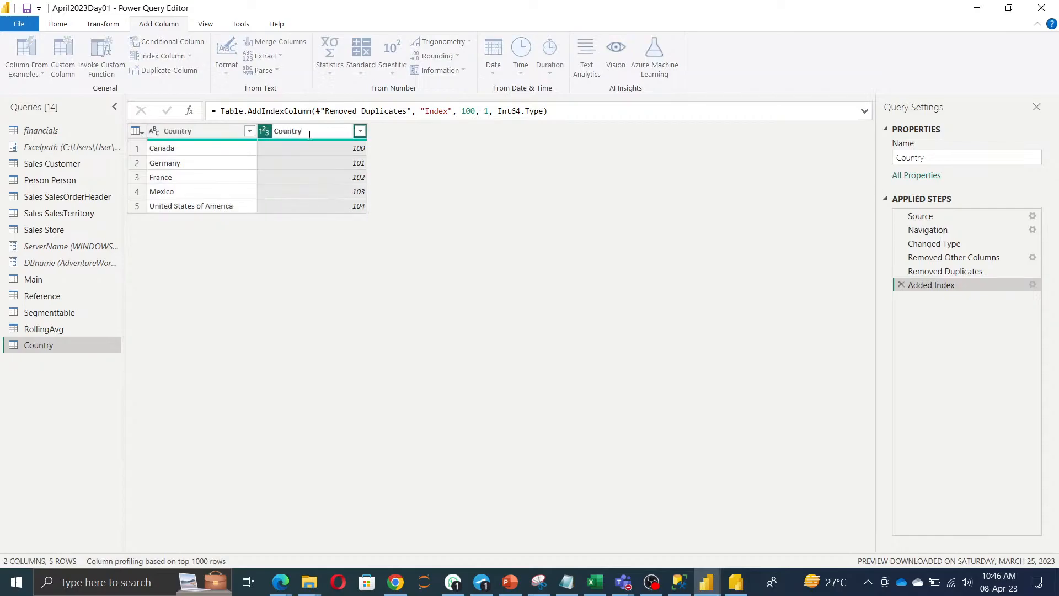
pyautogui.write('id')
pyautogui.click(362, 246)
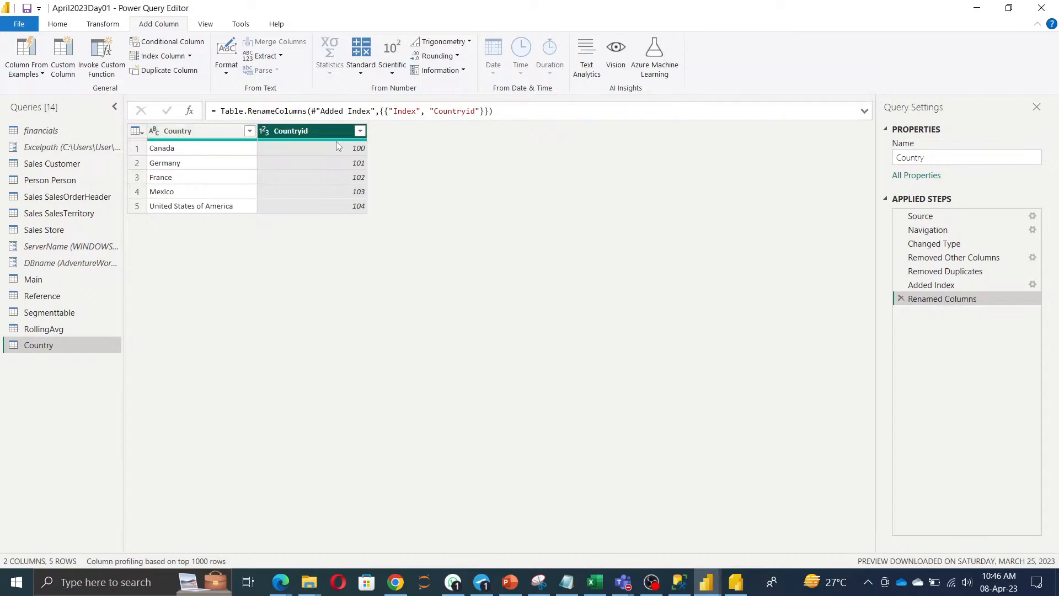
pyautogui.moveTo(339, 141)
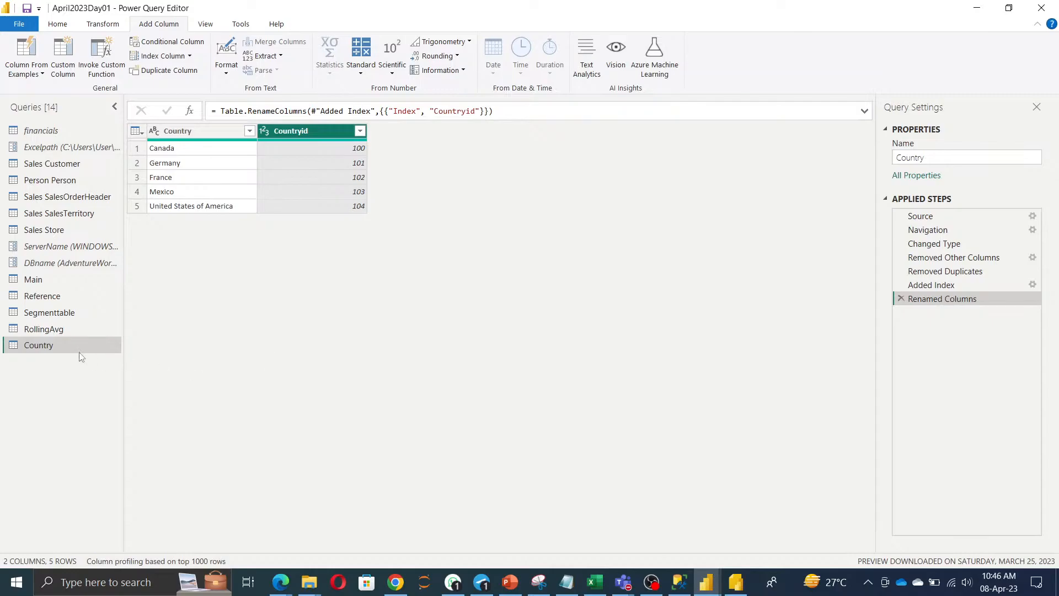
# Duplicate the Main query and rename the copy from Main (2) to Summrise.
pyautogui.rightClick(37, 279)
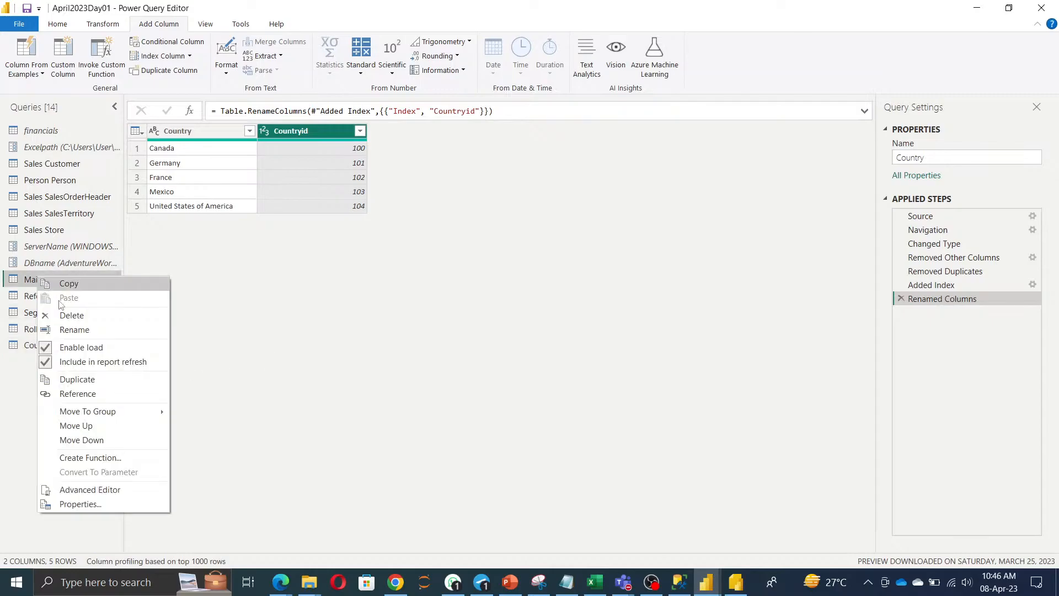
pyautogui.click(88, 382)
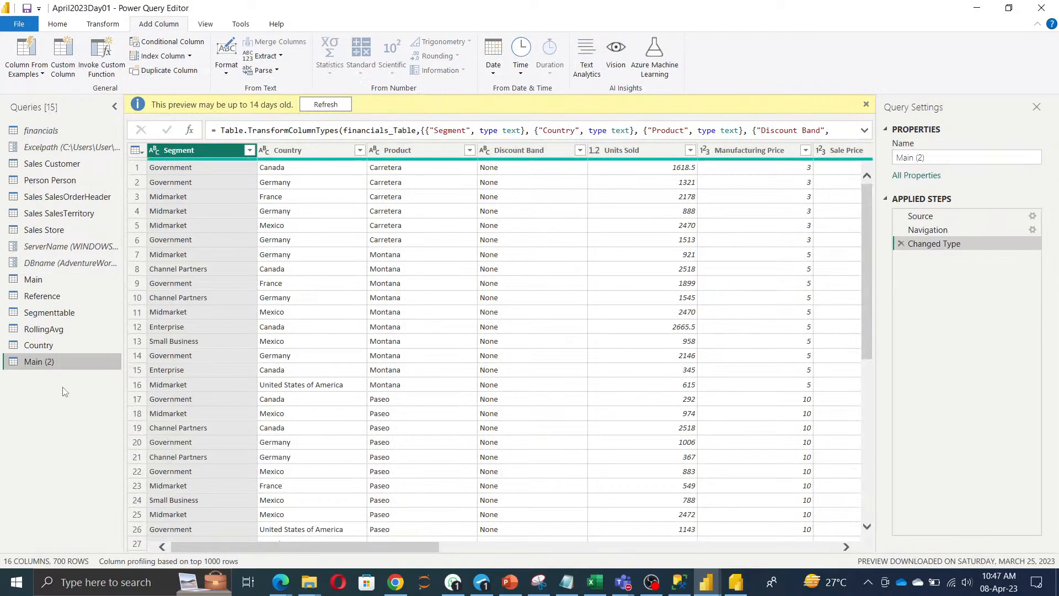
pyautogui.moveTo(962, 158); pyautogui.dragTo(690, 188)
pyautogui.write('Summrise')
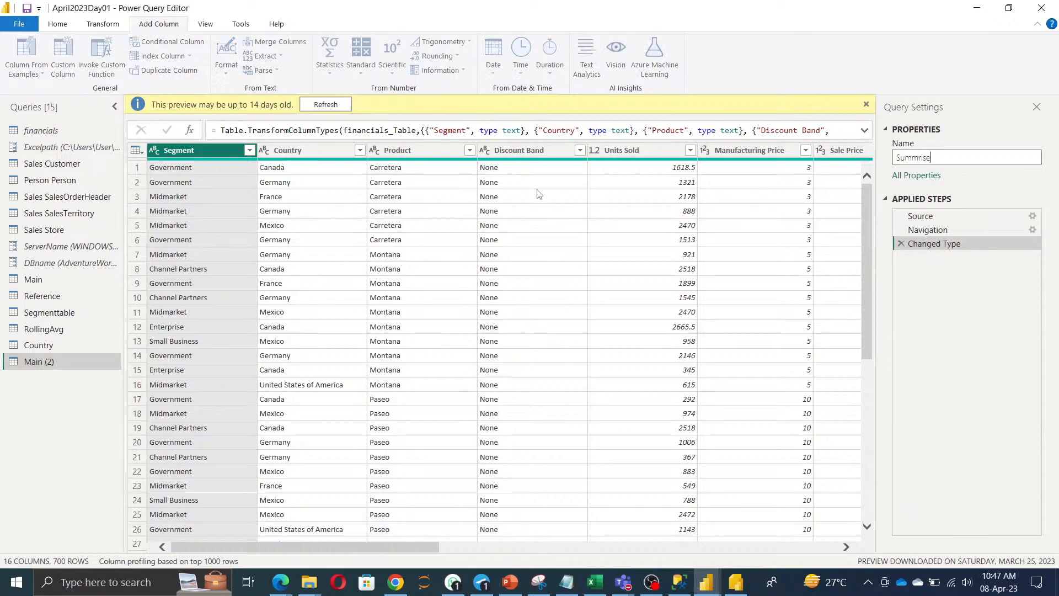
pyautogui.click(45, 421)
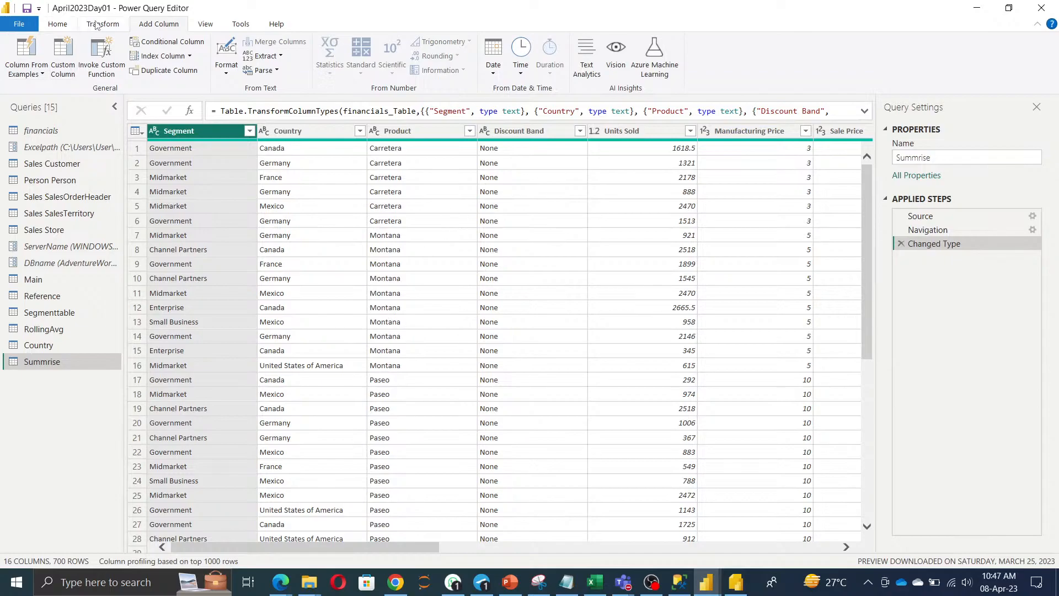
pyautogui.click(96, 24)
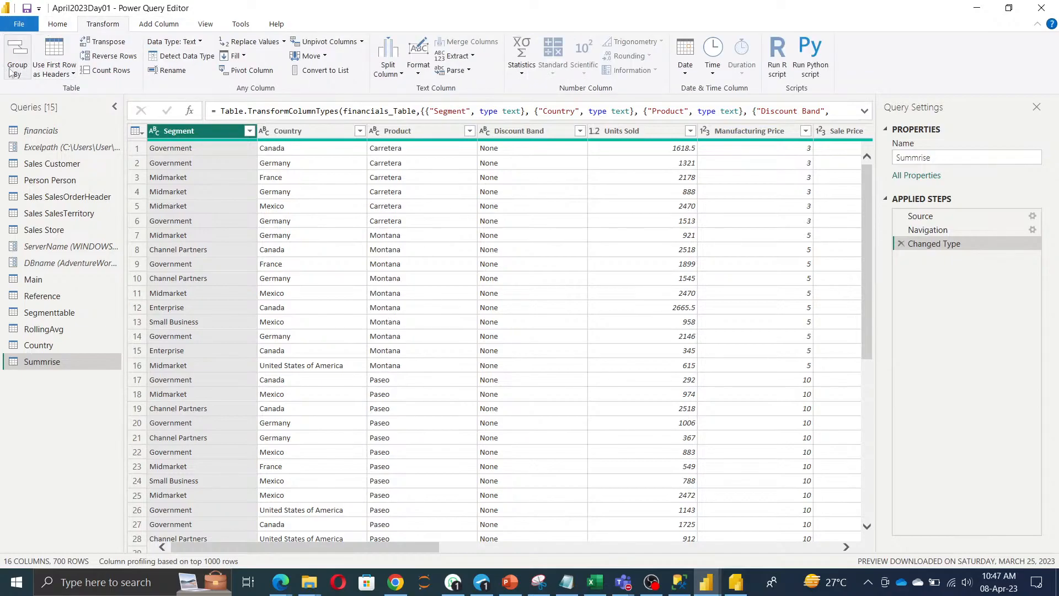
# Start an Advanced Group By on Summrise, grouping by Segment, Country and Product.
pyautogui.click(56, 25)
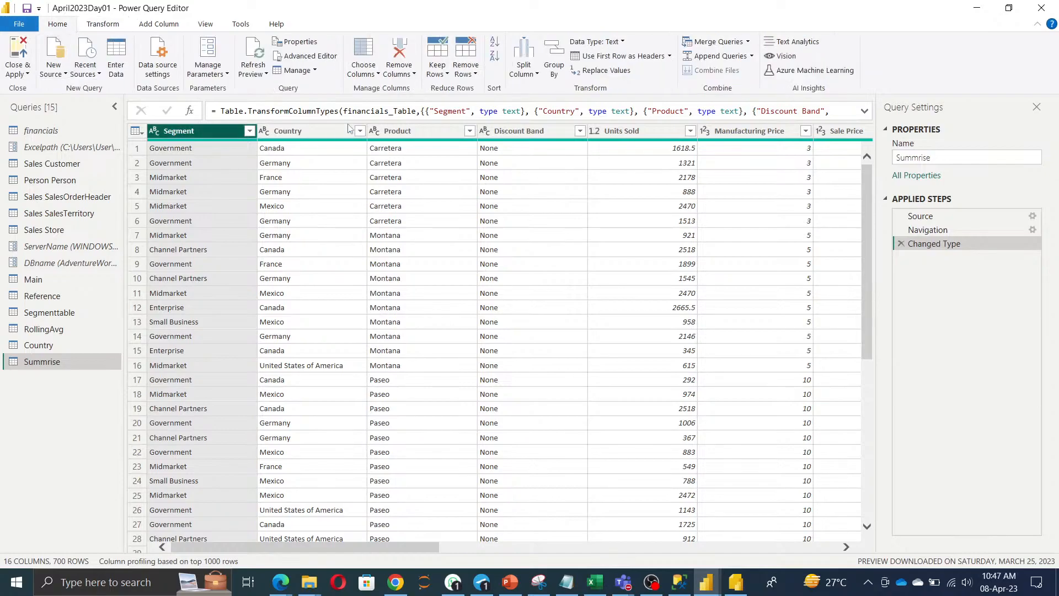
pyautogui.click(563, 71)
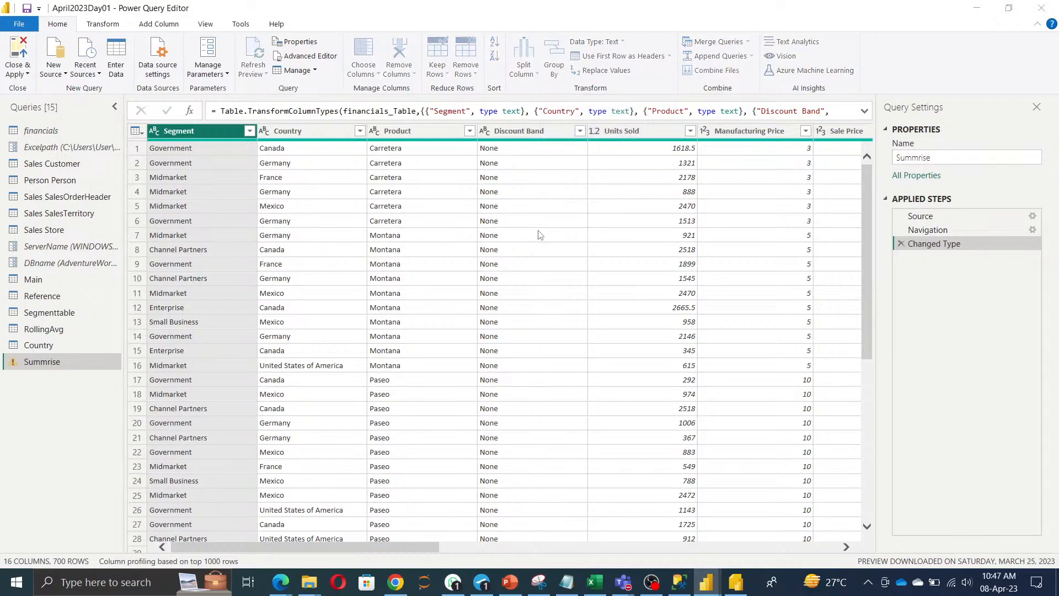
pyautogui.click(353, 245)
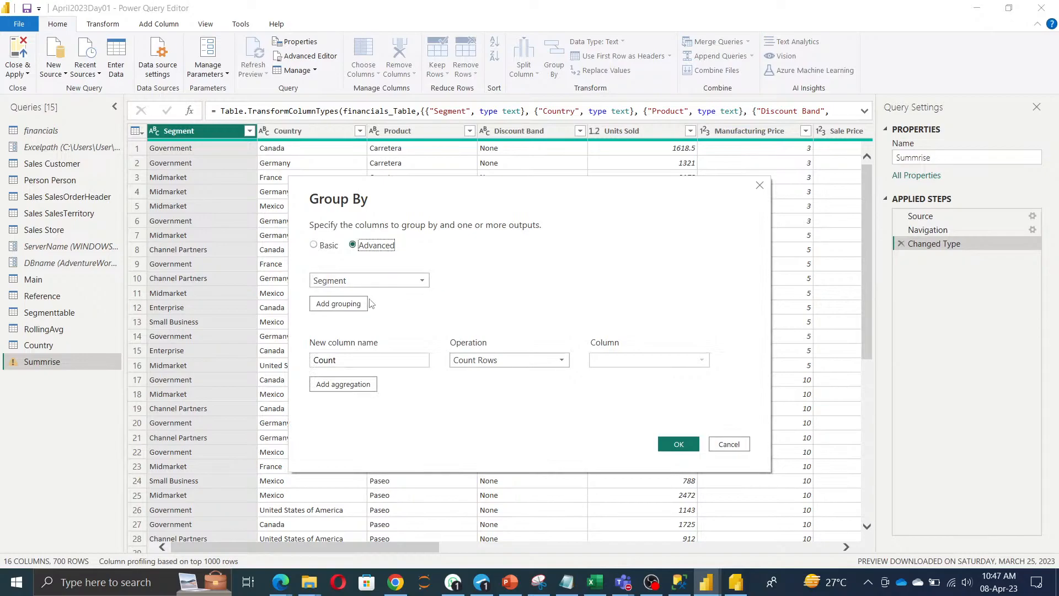
pyautogui.click(339, 303)
pyautogui.click(342, 302)
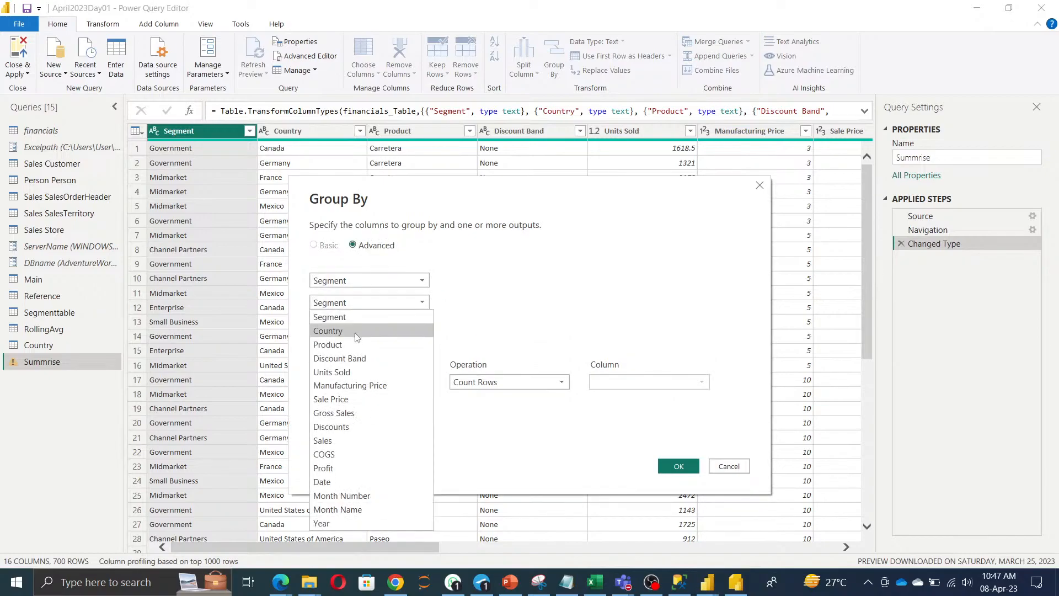
pyautogui.click(356, 332)
pyautogui.click(348, 328)
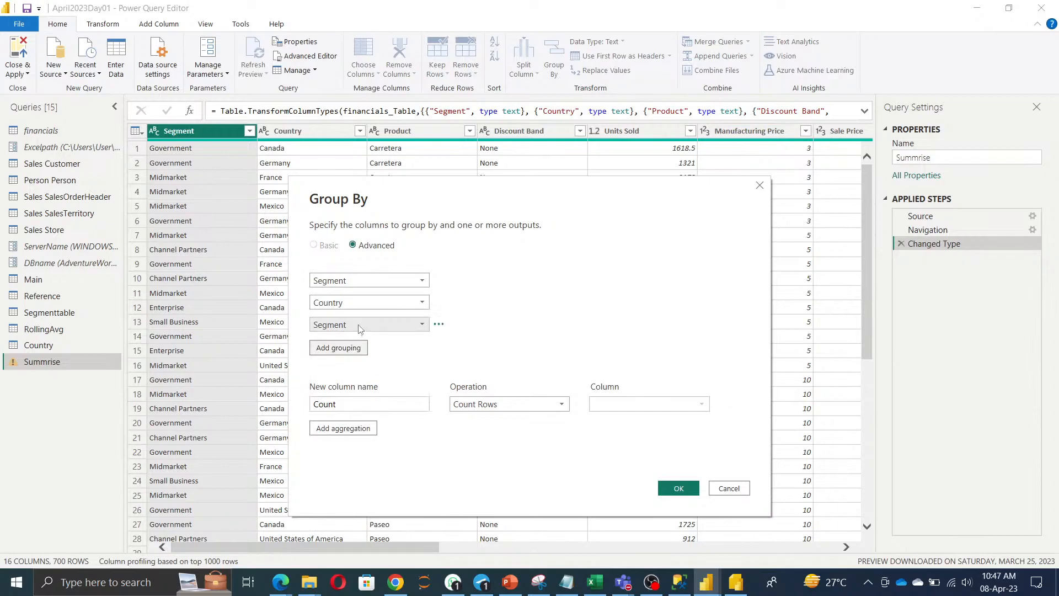
pyautogui.click(353, 326)
pyautogui.click(366, 359)
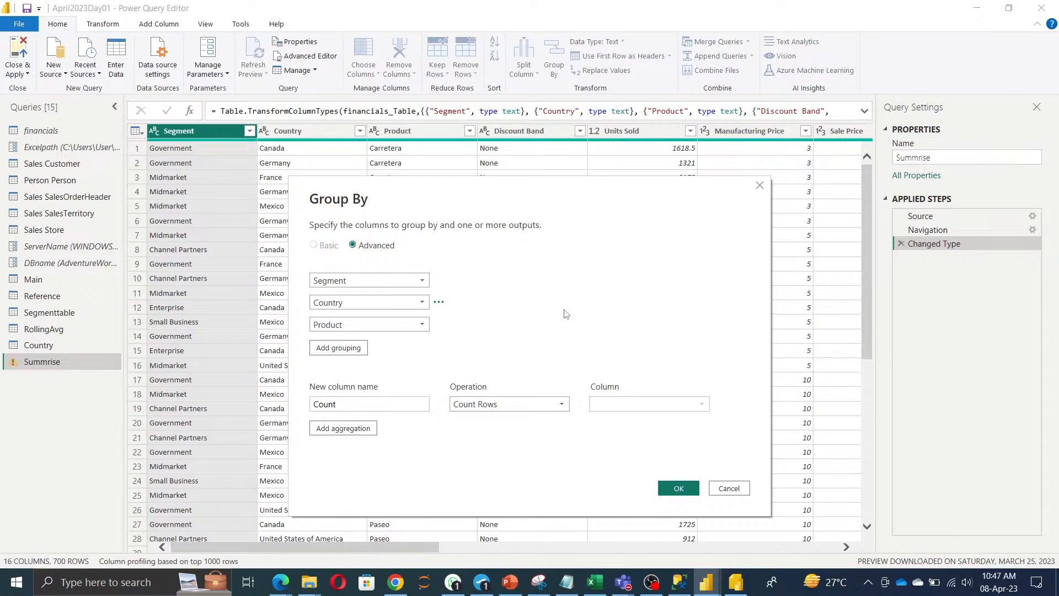
# Add a Total Sales aggregation that sums the Sales column.
pyautogui.click(377, 404)
pyautogui.hotkey('ctrl', 'a')
pyautogui.press('BackSpace')
pyautogui.write('Total Sales')
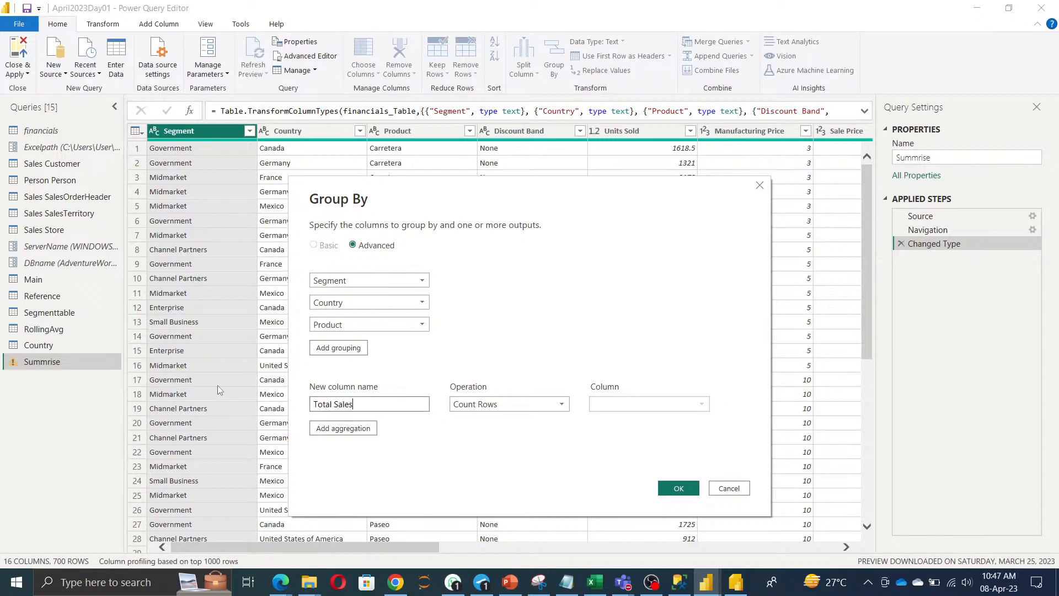
pyautogui.click(508, 404)
pyautogui.click(508, 420)
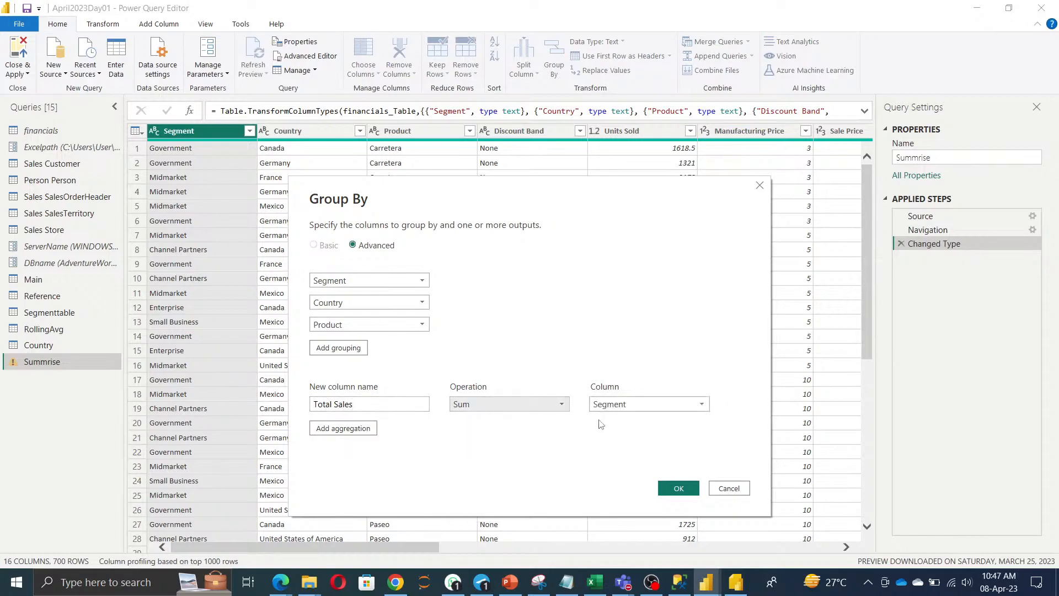
pyautogui.click(648, 404)
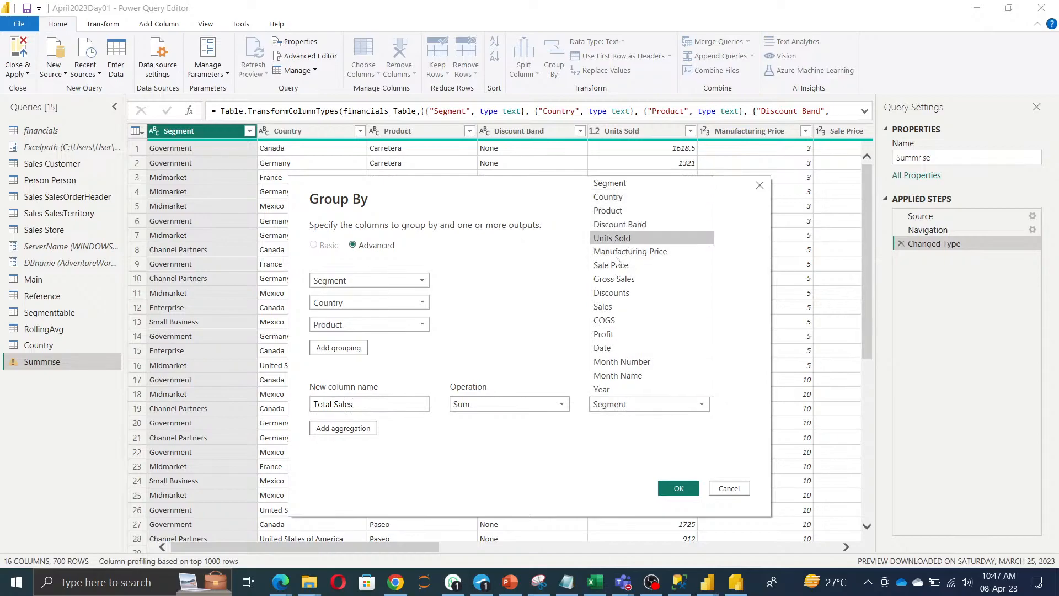
pyautogui.click(621, 308)
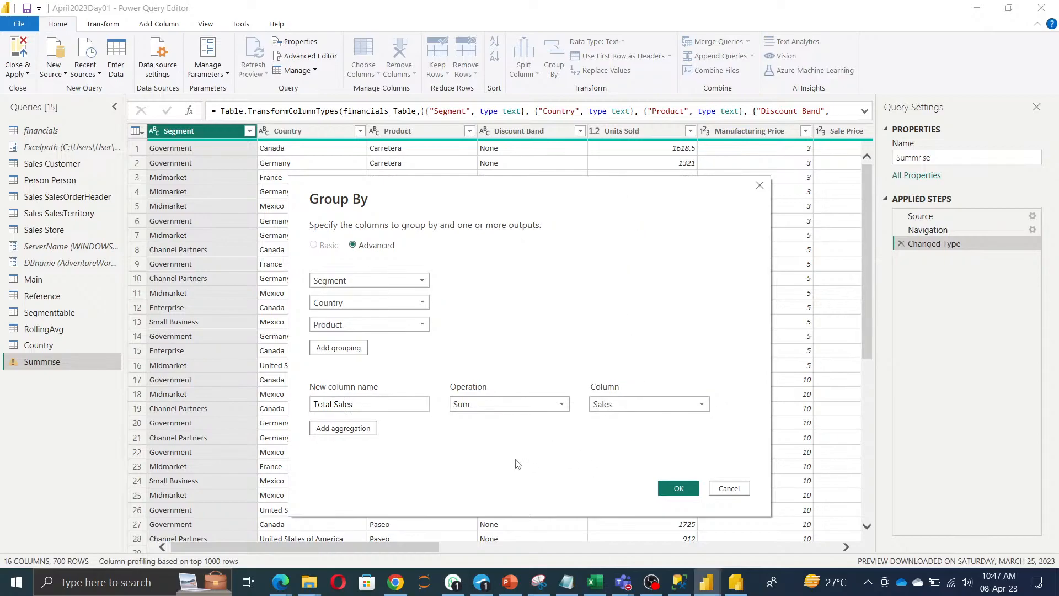
# Add a Total Gross Sales aggregation that sums the Gross Sales column.
pyautogui.click(353, 429)
pyautogui.click(355, 429)
pyautogui.write('Total ')
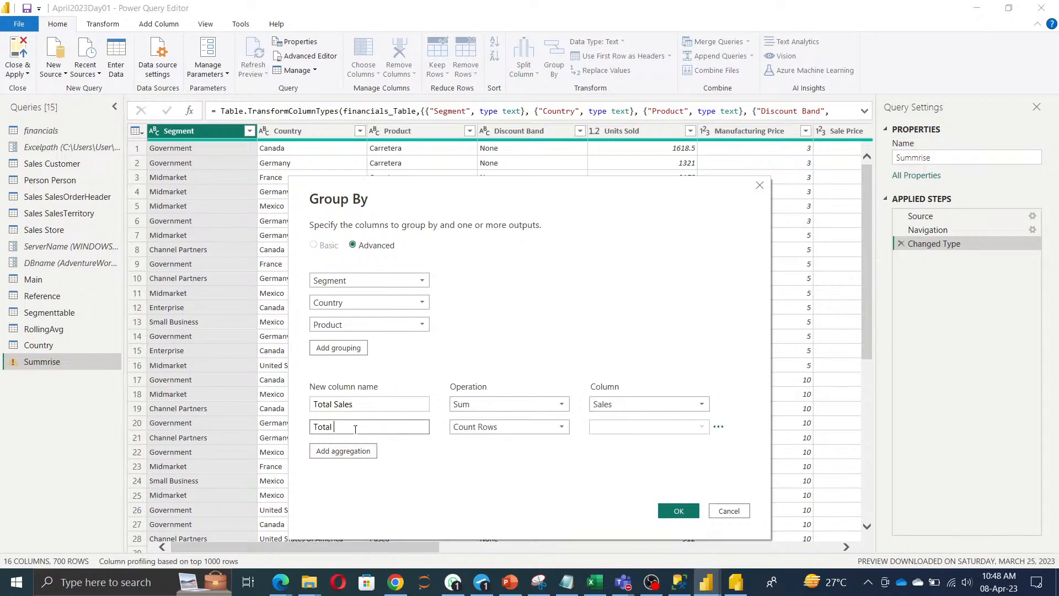
pyautogui.write('Gross Sales')
pyautogui.click(538, 431)
pyautogui.click(518, 441)
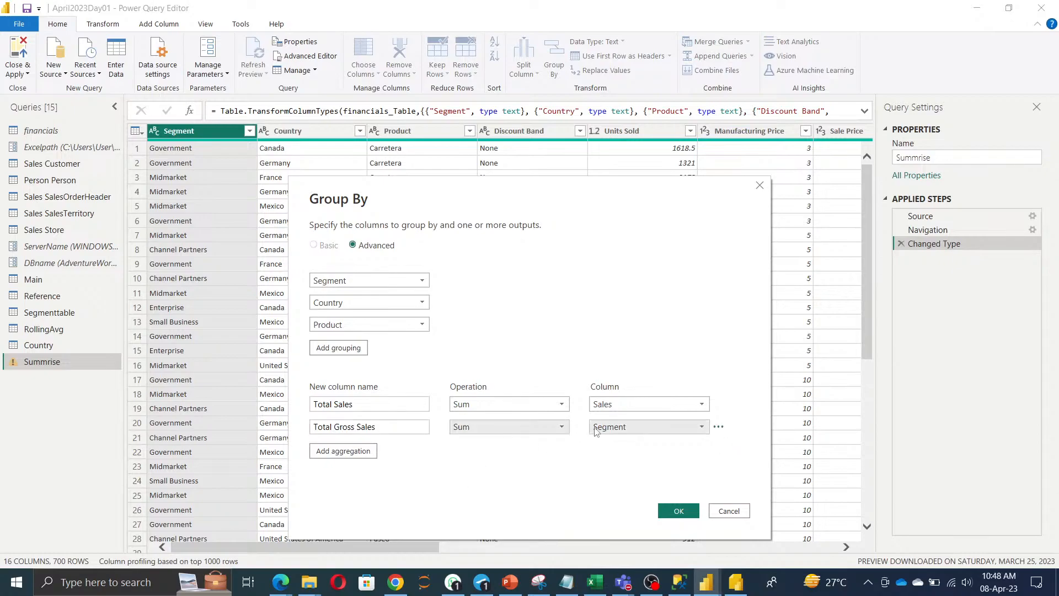
pyautogui.click(651, 427)
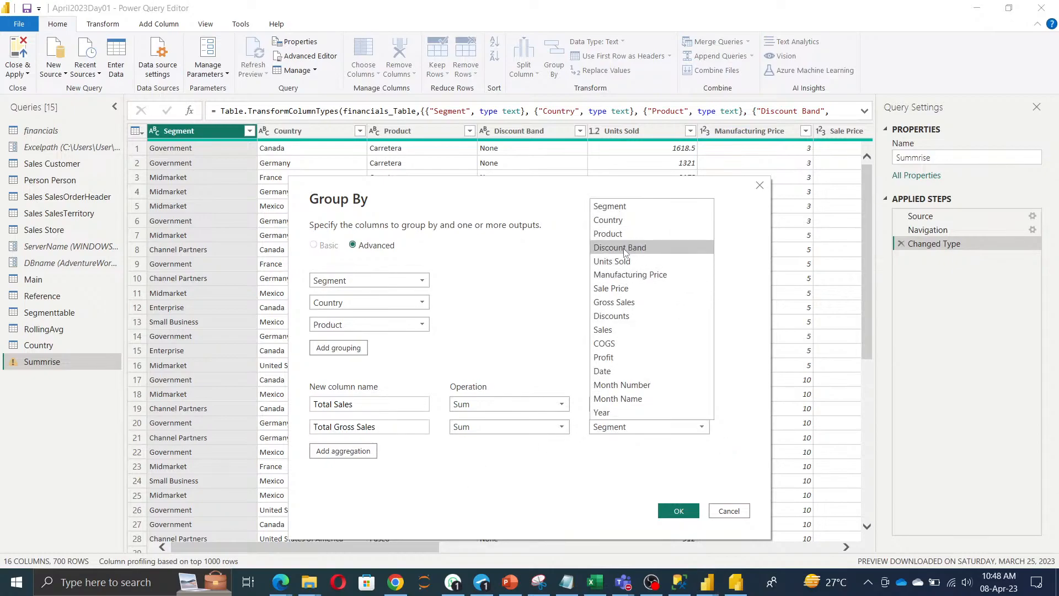
pyautogui.click(624, 302)
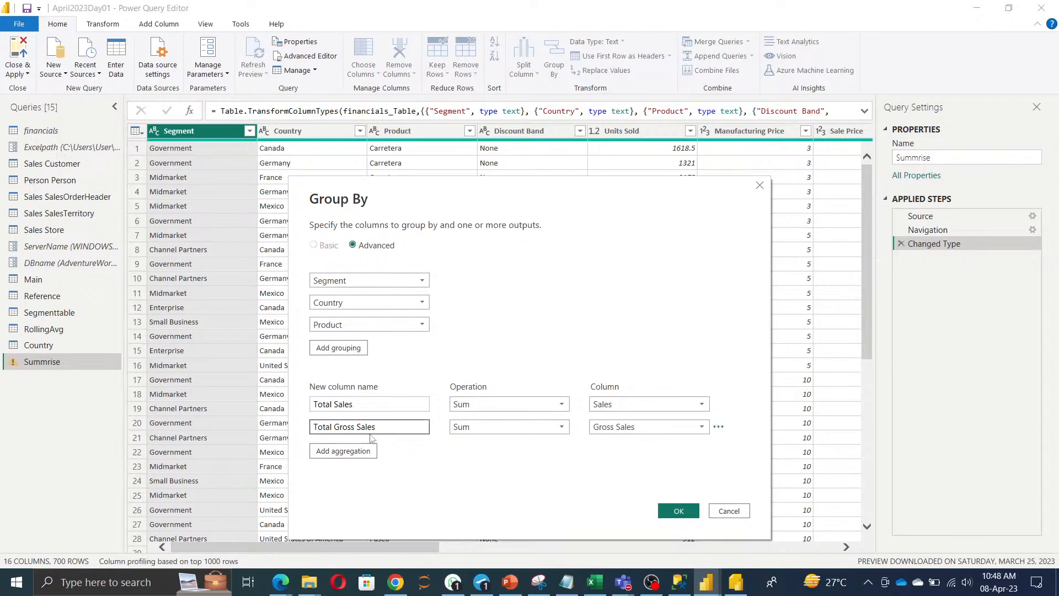
# Add a UnitSold aggregation summing Units Sold and apply the grouping.
pyautogui.click(354, 451)
pyautogui.write('Un')
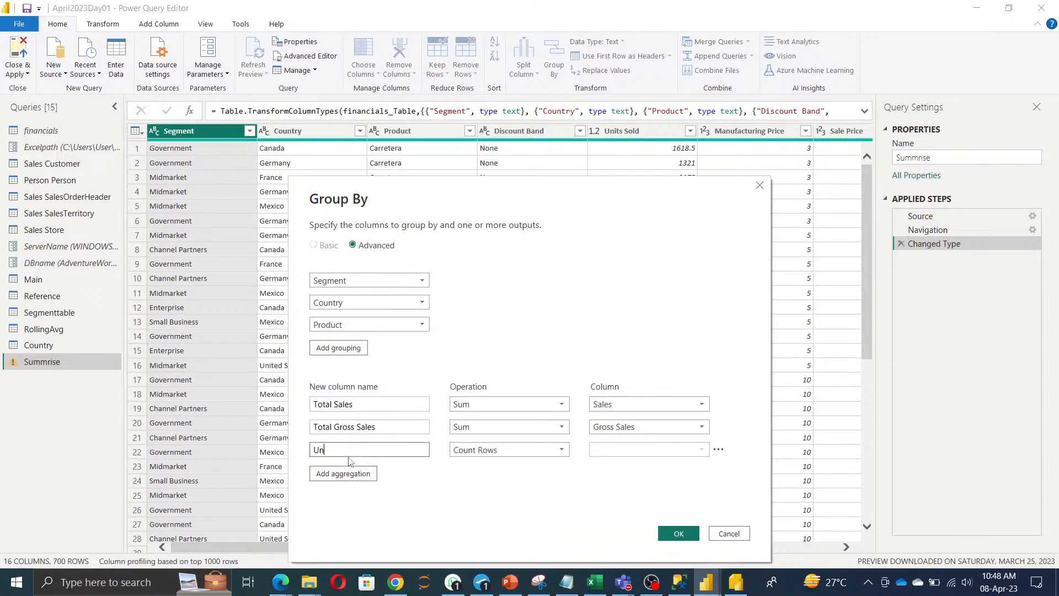
pyautogui.write('itSold')
pyautogui.click(495, 452)
pyautogui.click(495, 463)
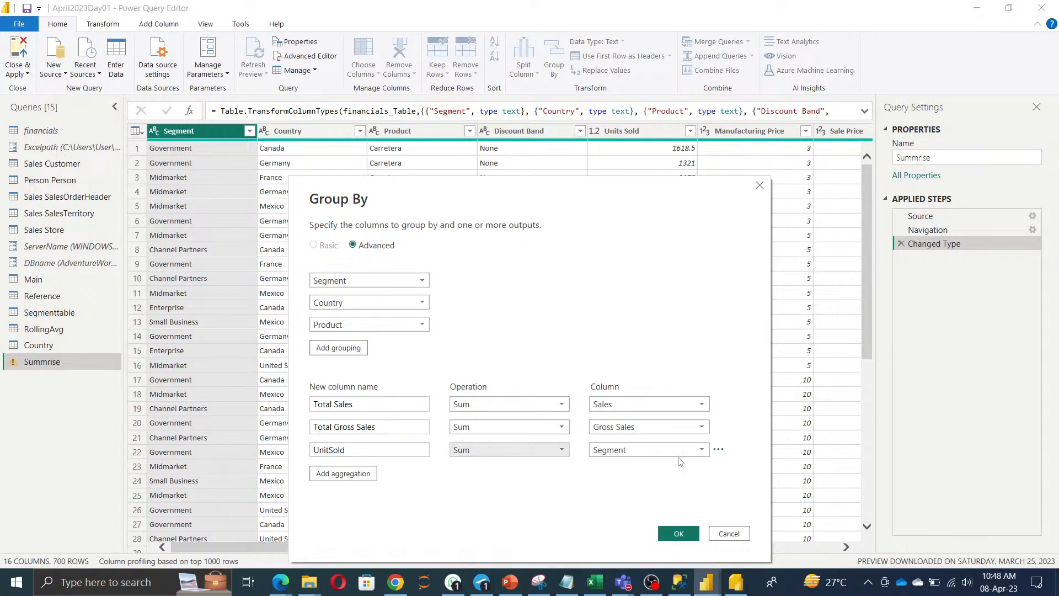
pyautogui.click(677, 450)
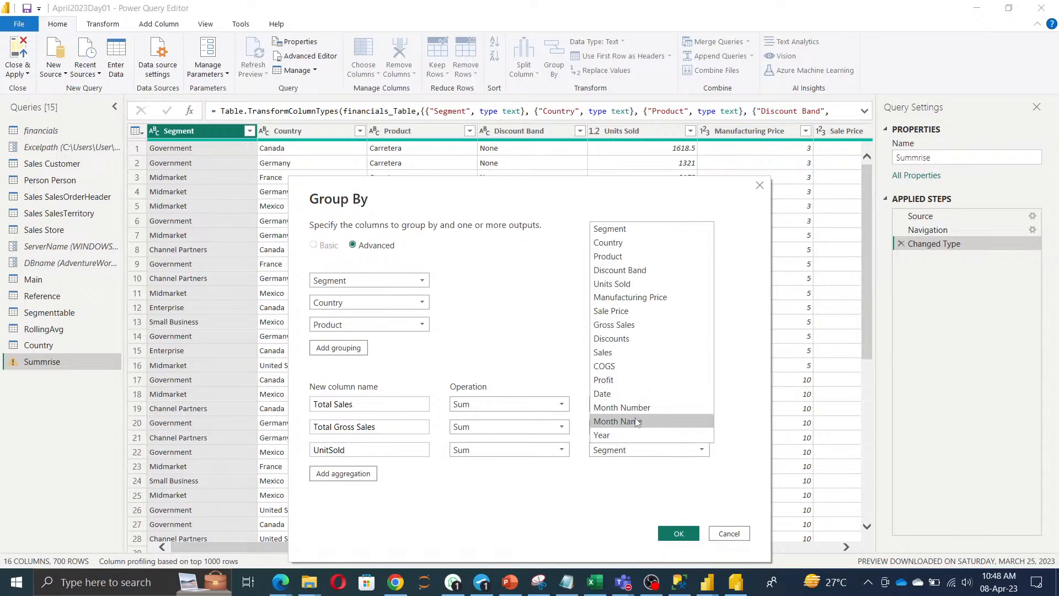
pyautogui.click(617, 284)
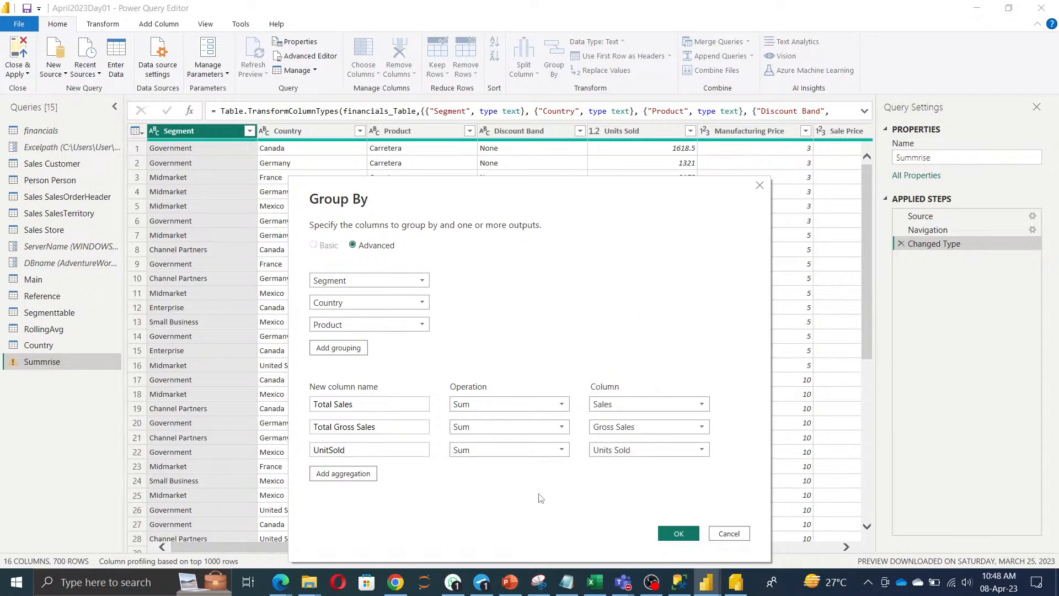
pyautogui.click(678, 534)
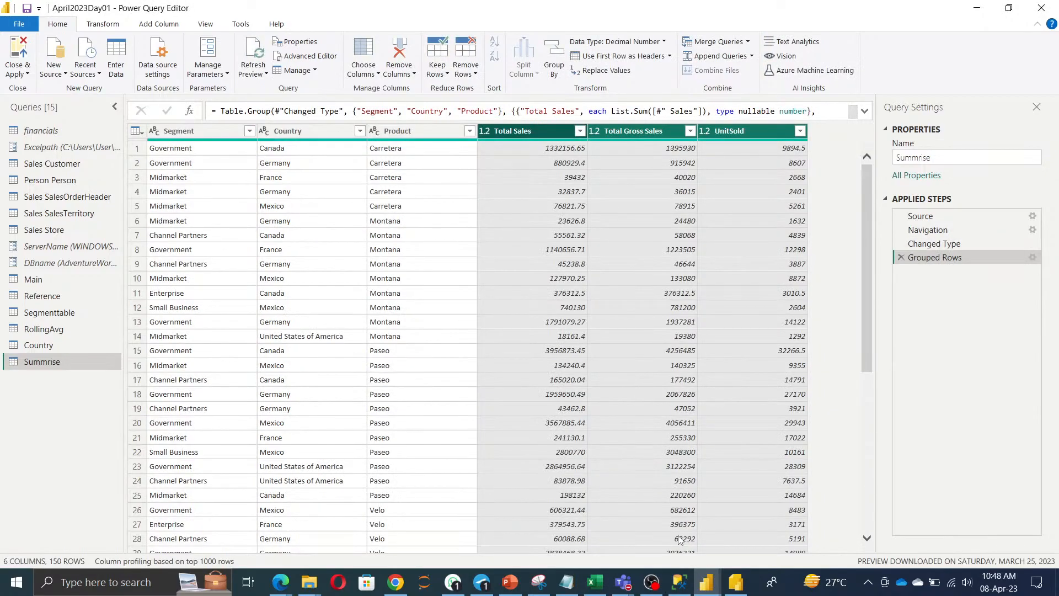
# Preview the Product value in row 17 of the 150-row grouped table.
pyautogui.click(437, 377)
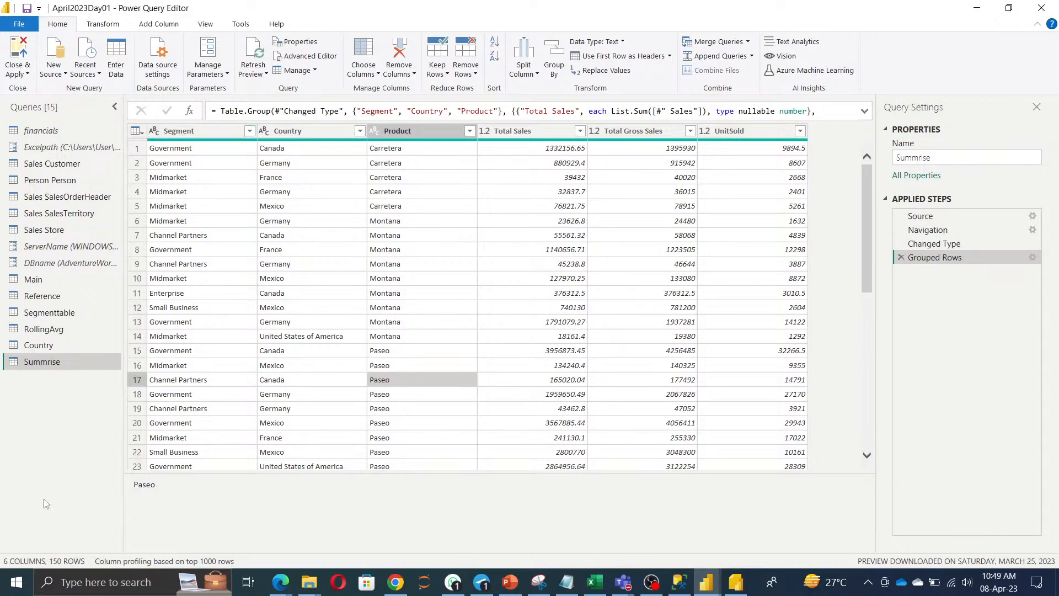
# Duplicate the Summrise query and rename the copy to 'Pivot and unpivot'.
pyautogui.rightClick(36, 362)
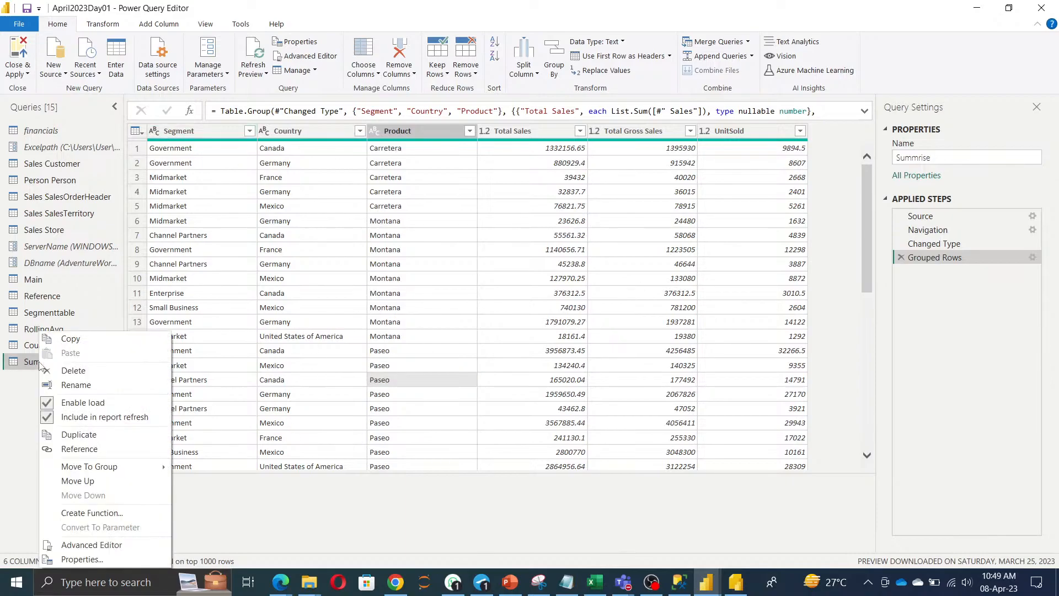
pyautogui.click(78, 434)
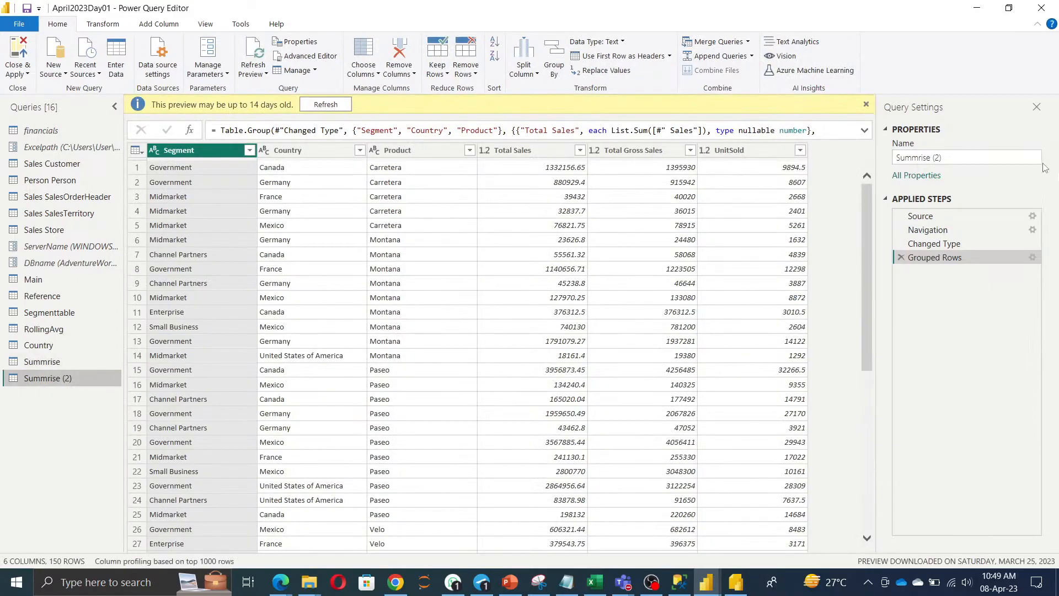
pyautogui.click(975, 159)
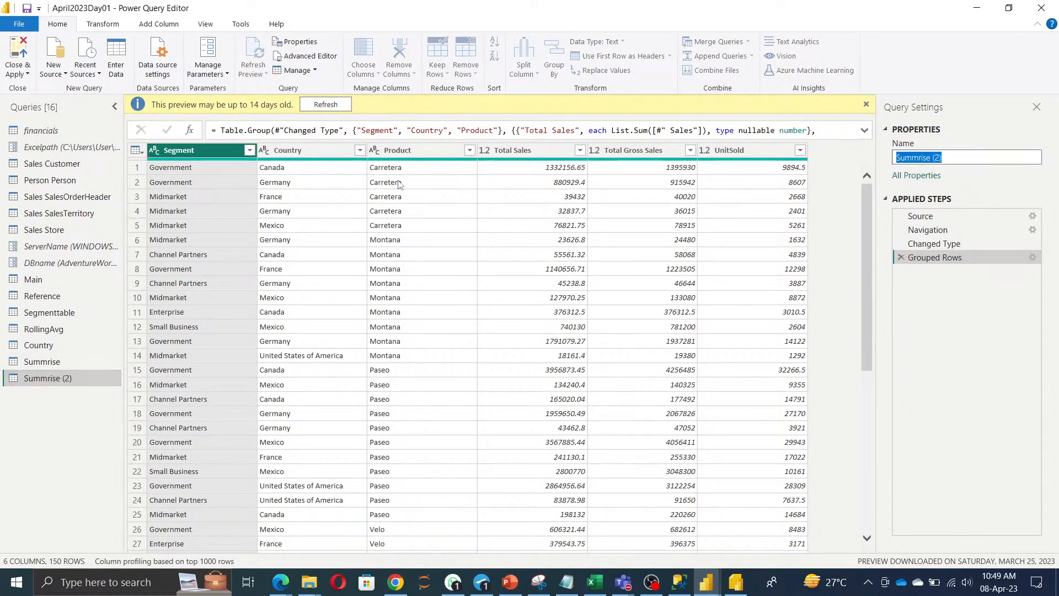
pyautogui.write('Pivot')
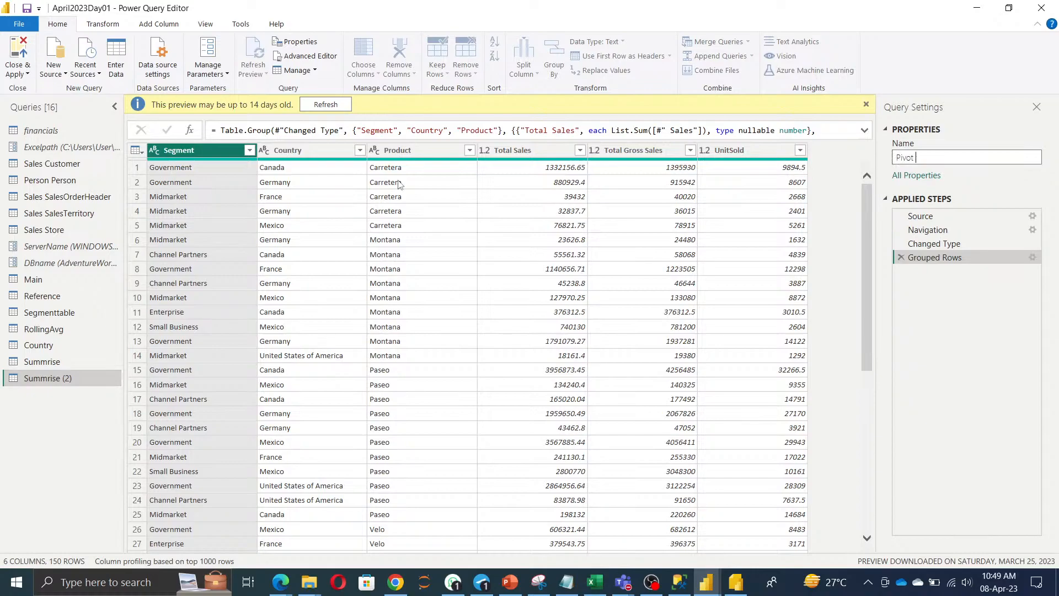
pyautogui.write('and unpivot')
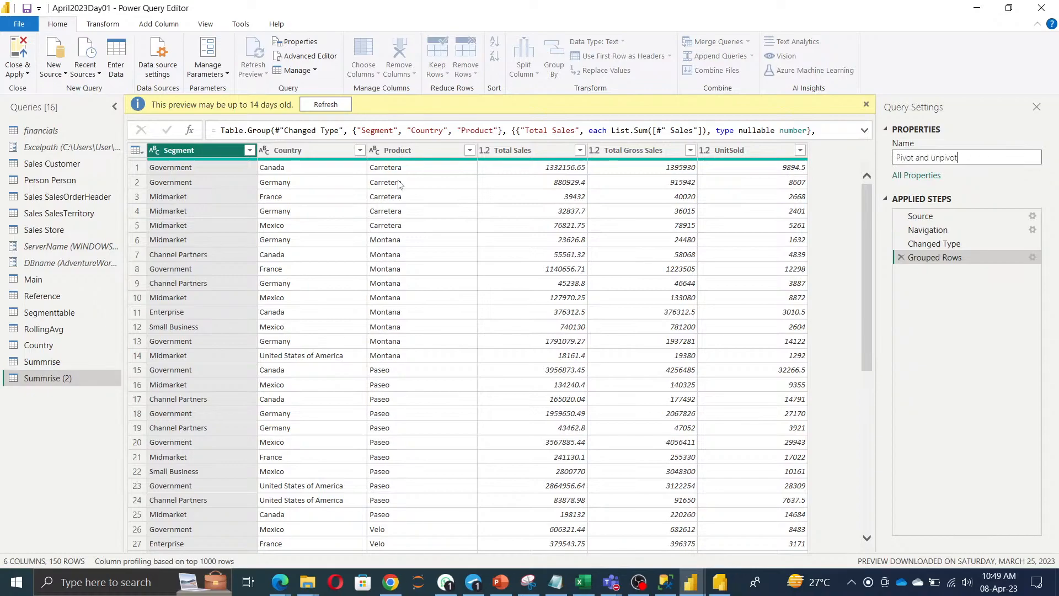
# Unpivot only the selected Segment, Country and Product columns into Attribute and Value.
pyautogui.click(26, 410)
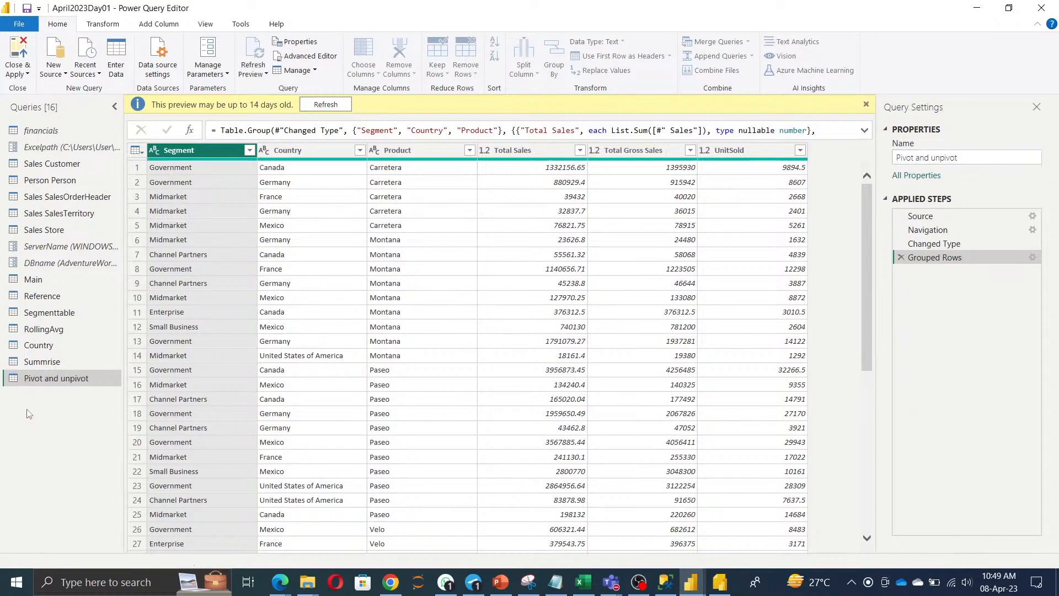
pyautogui.keyDown('ctrl'); pyautogui.click(297, 135); pyautogui.keyUp('ctrl')
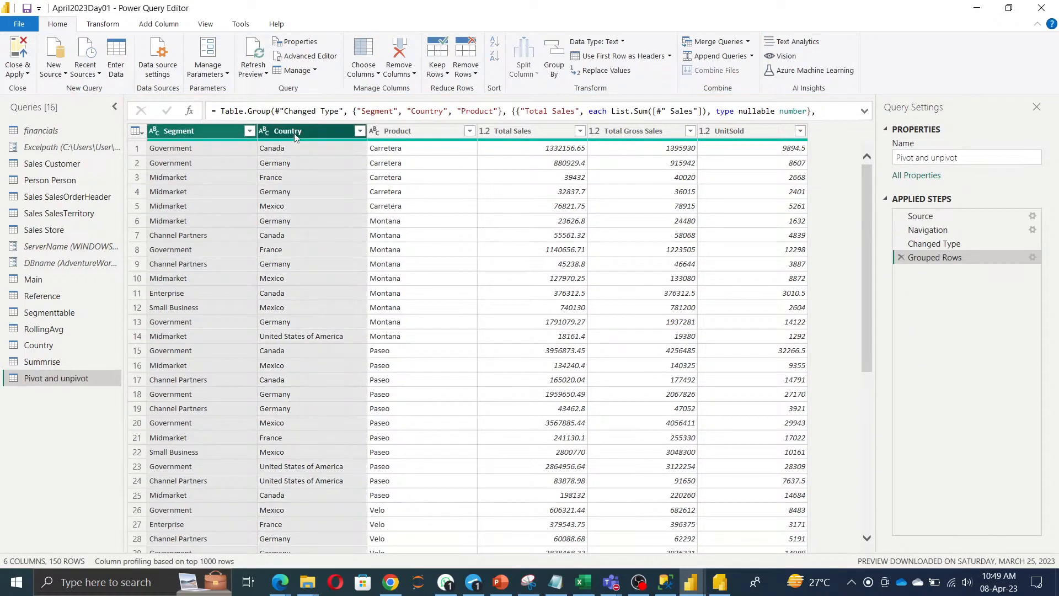
pyautogui.keyDown('ctrl'); pyautogui.click(418, 131); pyautogui.keyUp('ctrl')
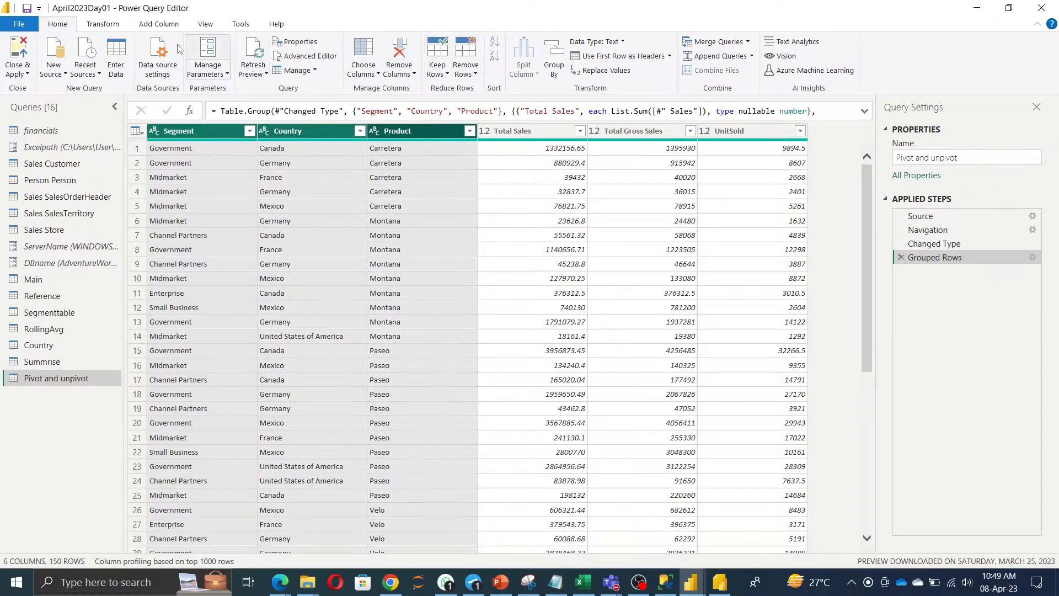
pyautogui.click(102, 24)
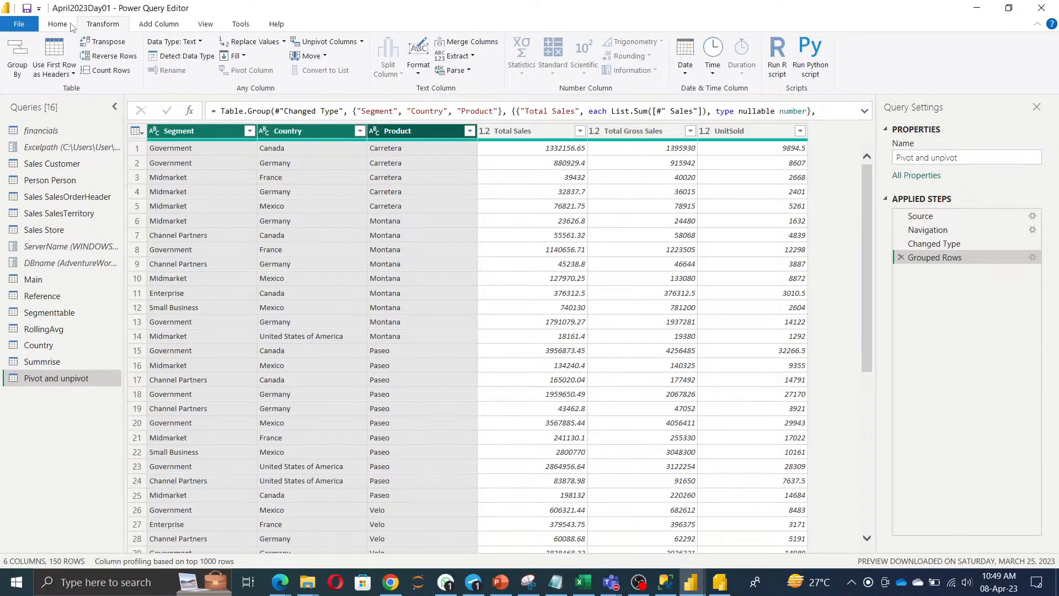
pyautogui.click(362, 42)
pyautogui.click(365, 89)
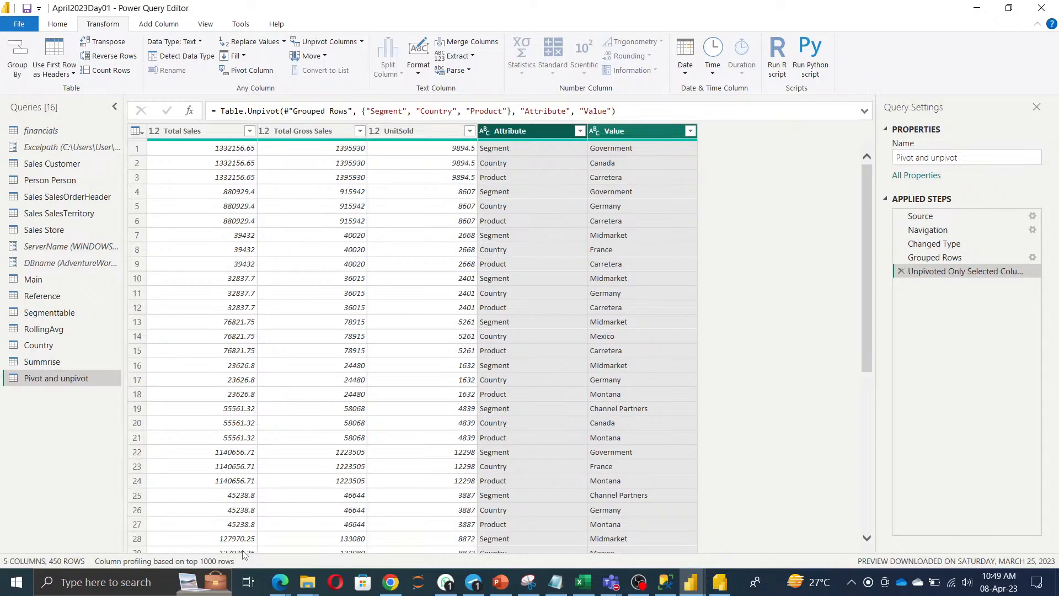
# Rename the Attribute column to Catgory and the Value column to Details.
pyautogui.click(514, 133)
pyautogui.doubleClick(514, 133)
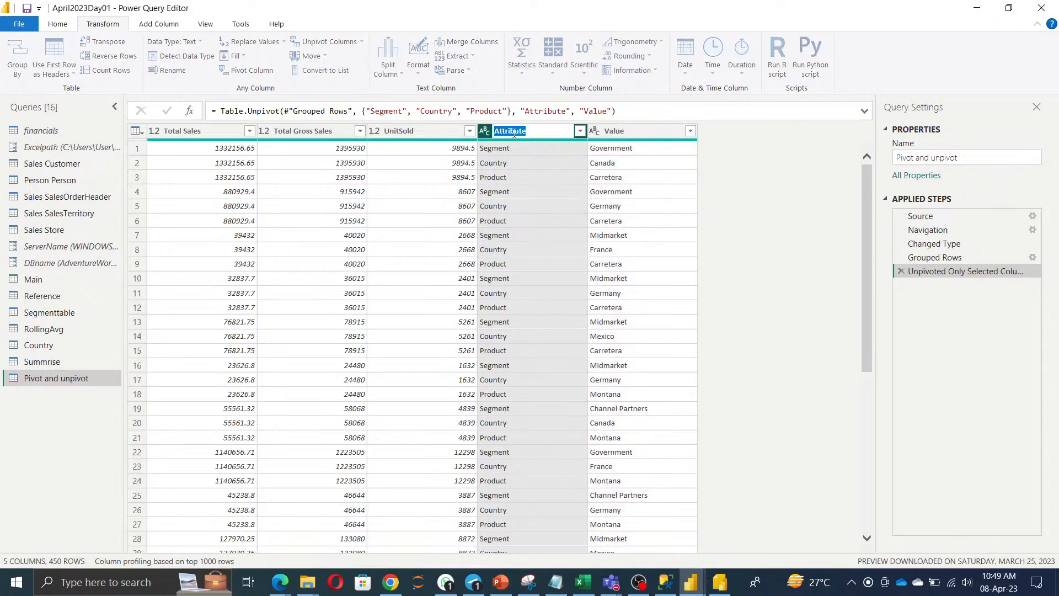
pyautogui.write('CATe')
pyautogui.press('BackSpace')
pyautogui.press('BackSpace')
pyautogui.press('BackSpace')
pyautogui.write('atgory')
pyautogui.press('Return')
pyautogui.doubleClick(617, 131)
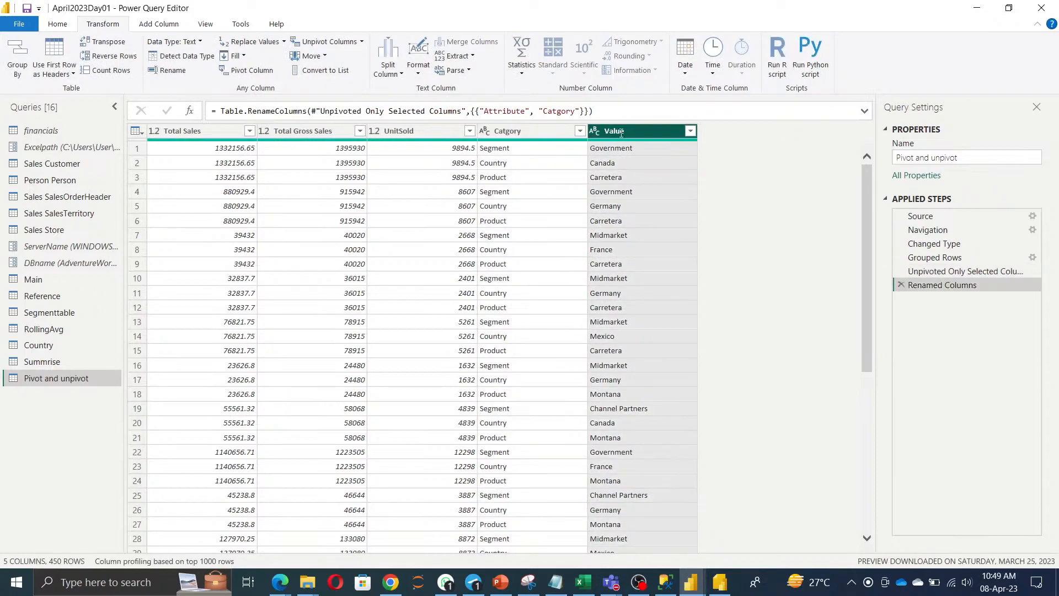
pyautogui.write('Details')
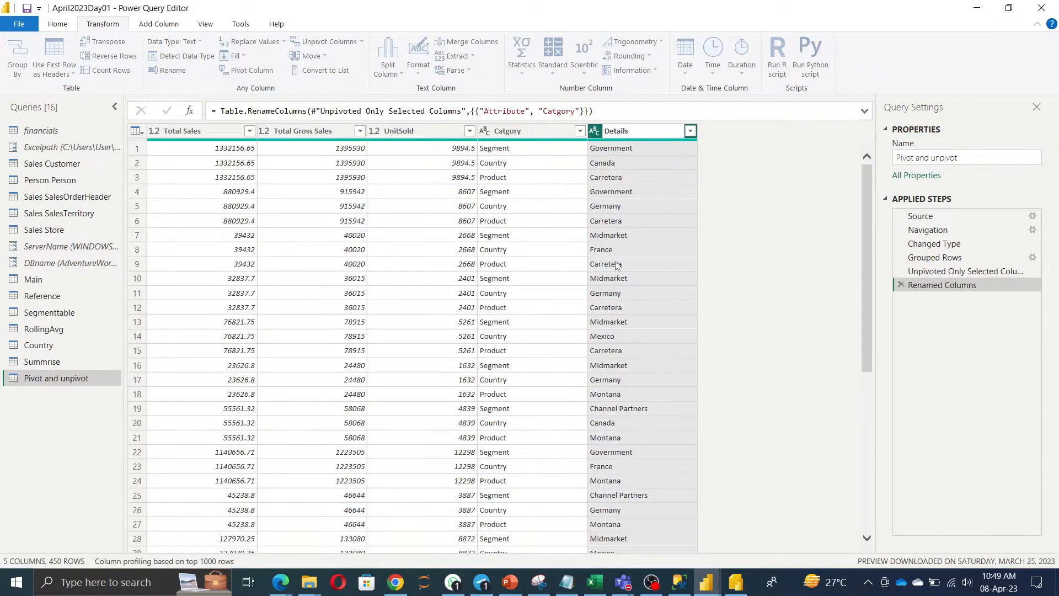
pyautogui.press('Return')
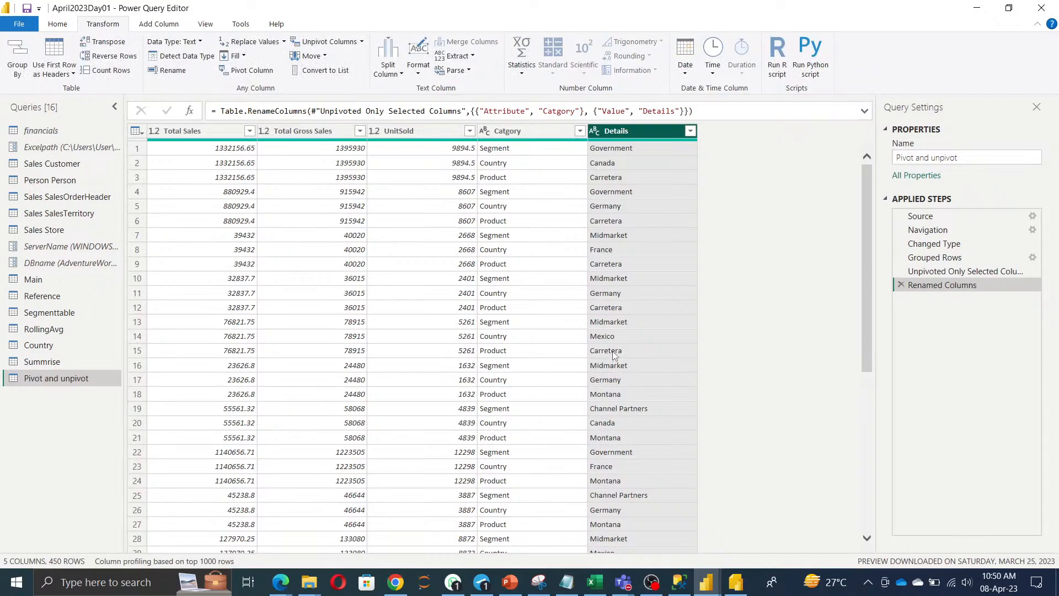
pyautogui.click(584, 133)
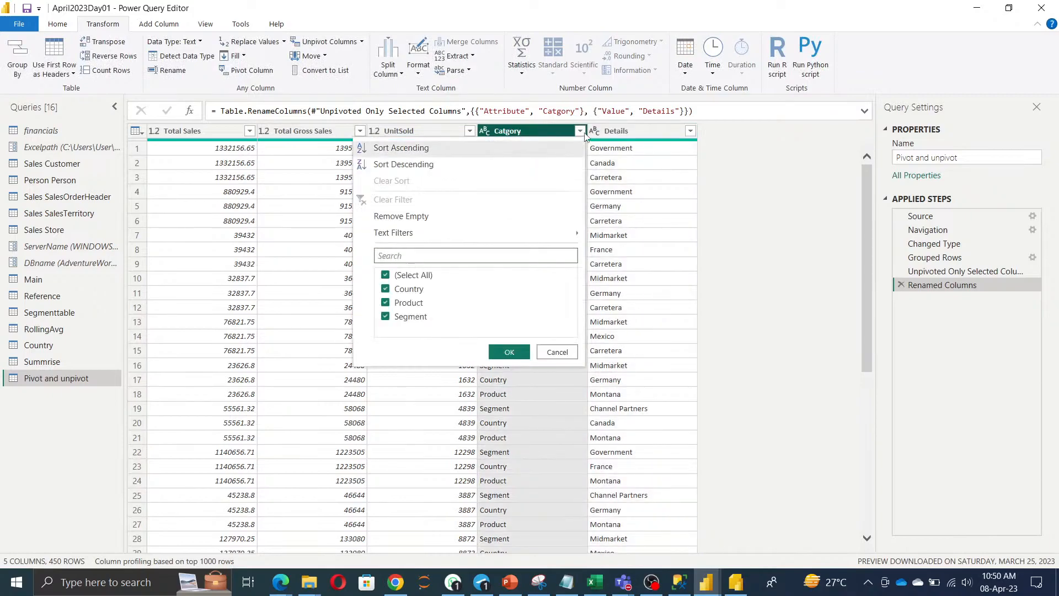
# Inspect the Details and Catgory value lists, then remove the Details column.
pyautogui.click(691, 132)
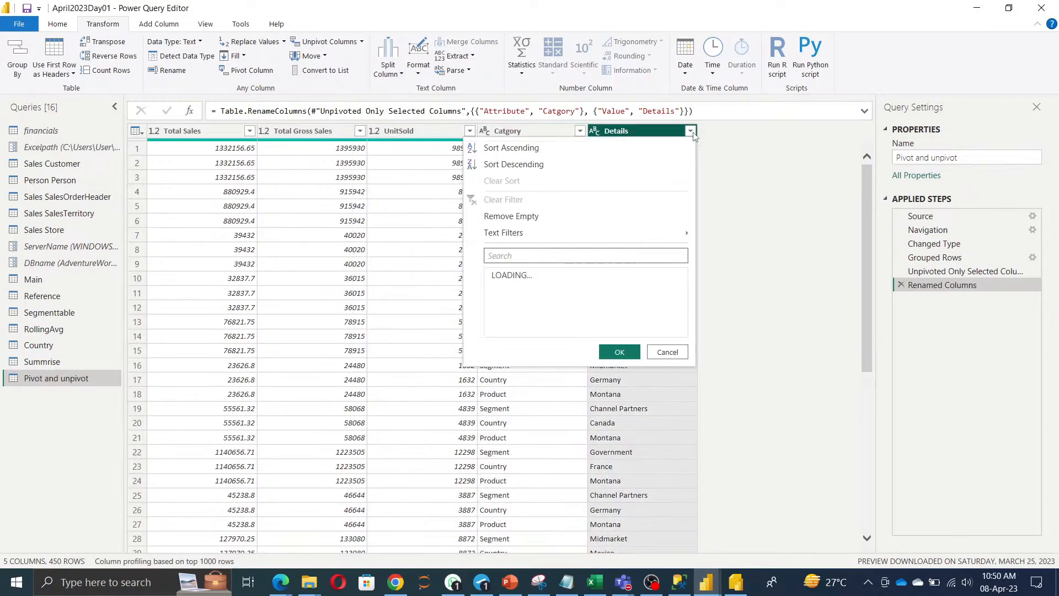
pyautogui.click(752, 296)
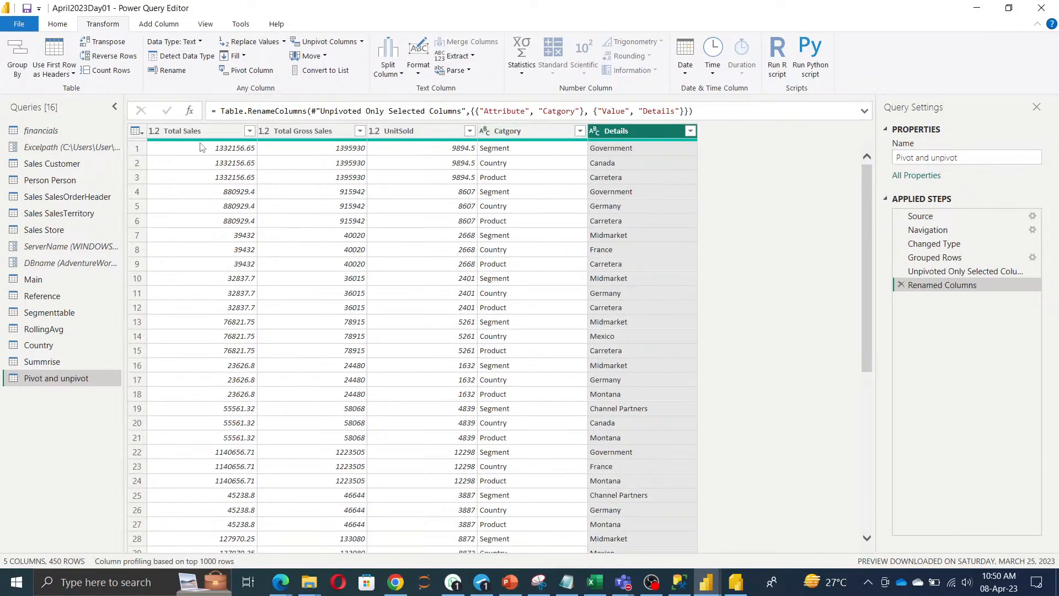
pyautogui.moveTo(192, 142)
pyautogui.click(580, 131)
pyautogui.click(256, 206)
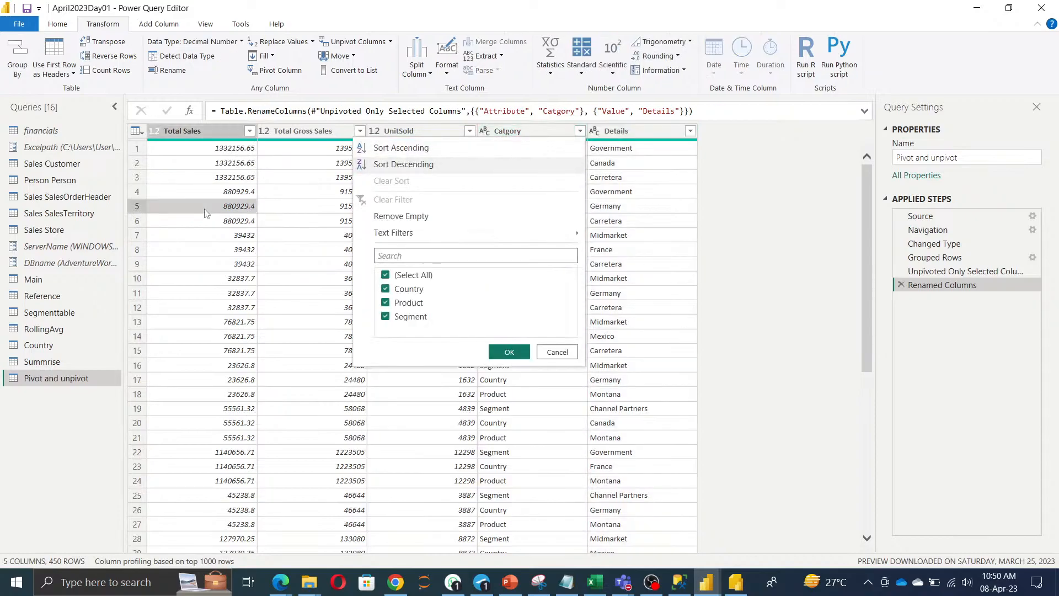
pyautogui.rightClick(640, 135)
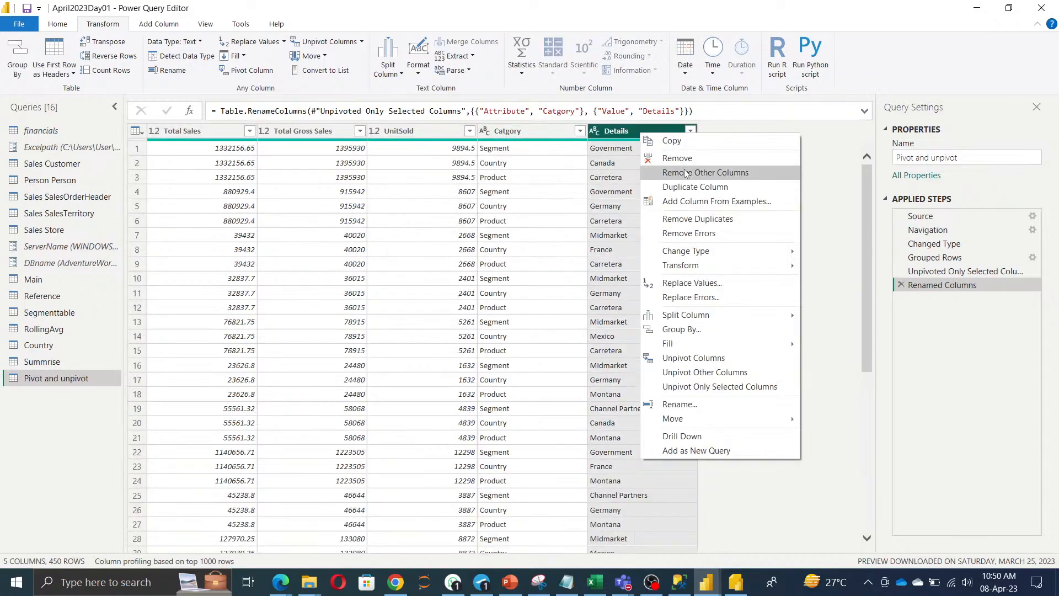
pyautogui.click(687, 159)
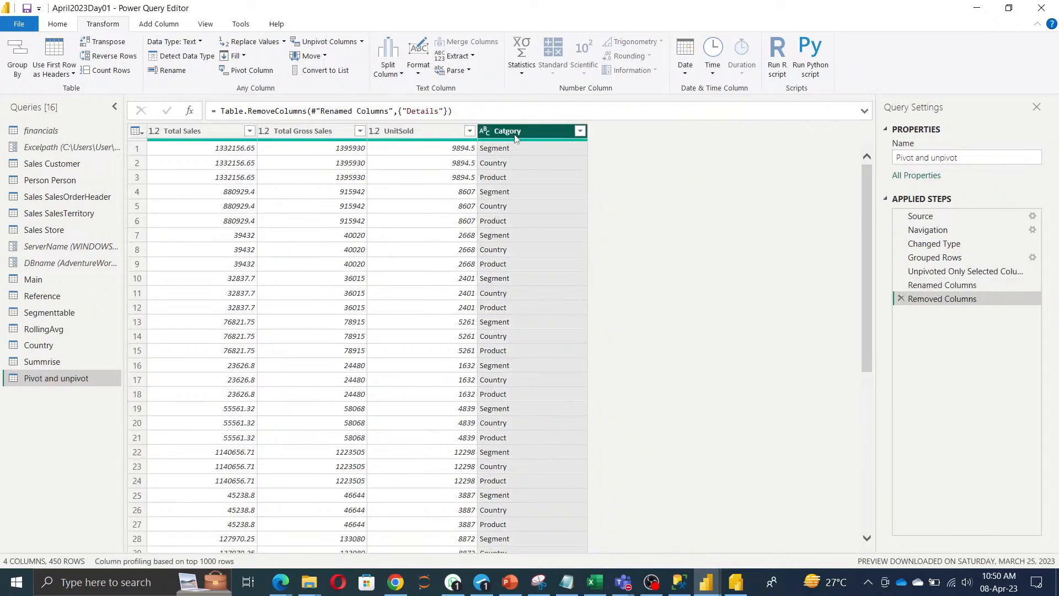
# Pivot the Catgory column using summed Total Sales as the values, then scroll the result.
pyautogui.click(239, 73)
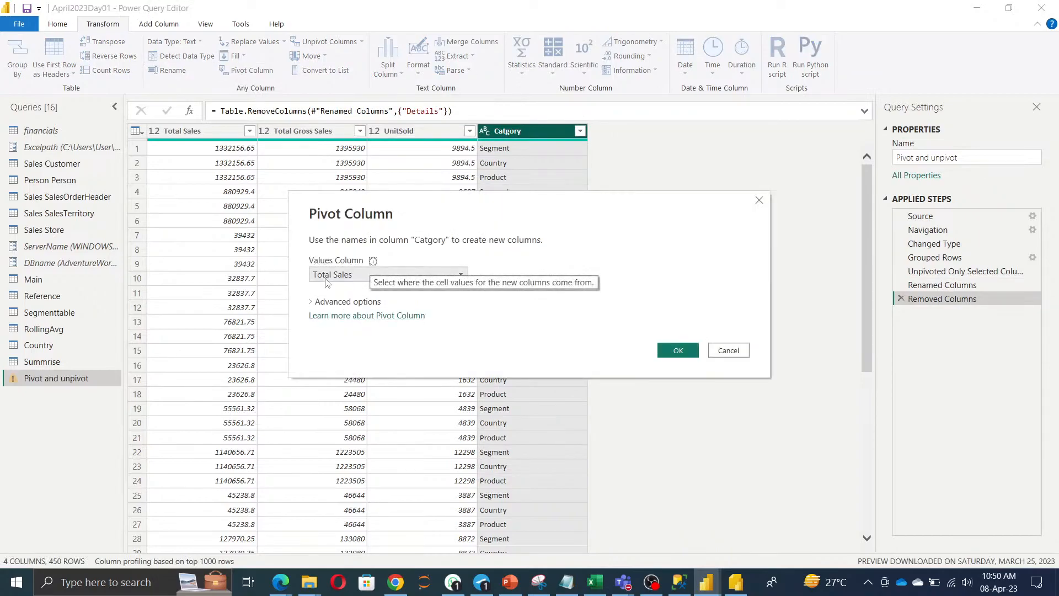
pyautogui.click(678, 350)
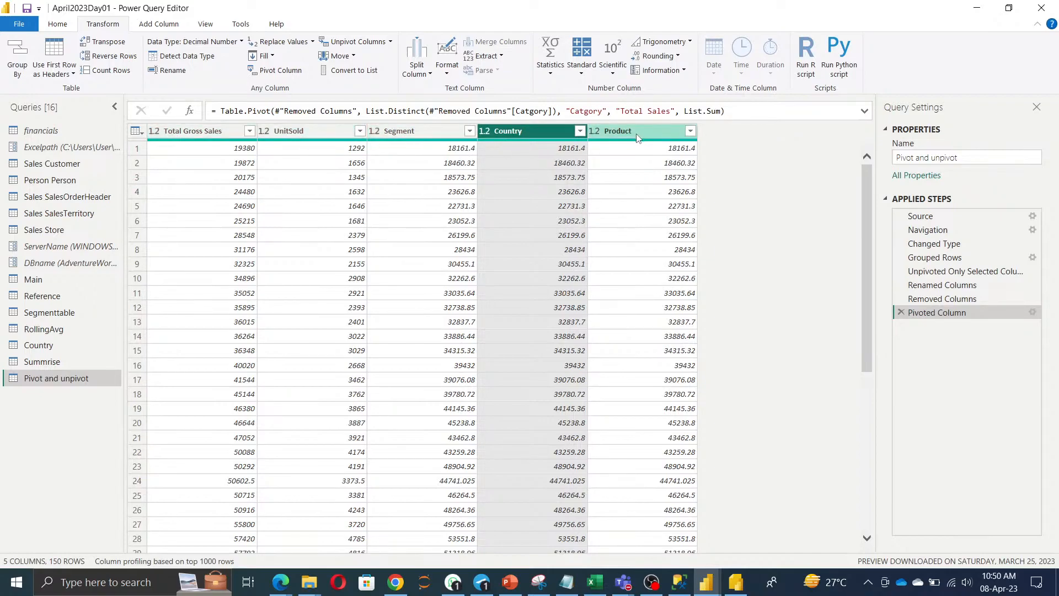
pyautogui.scroll(-7, 470, 380)
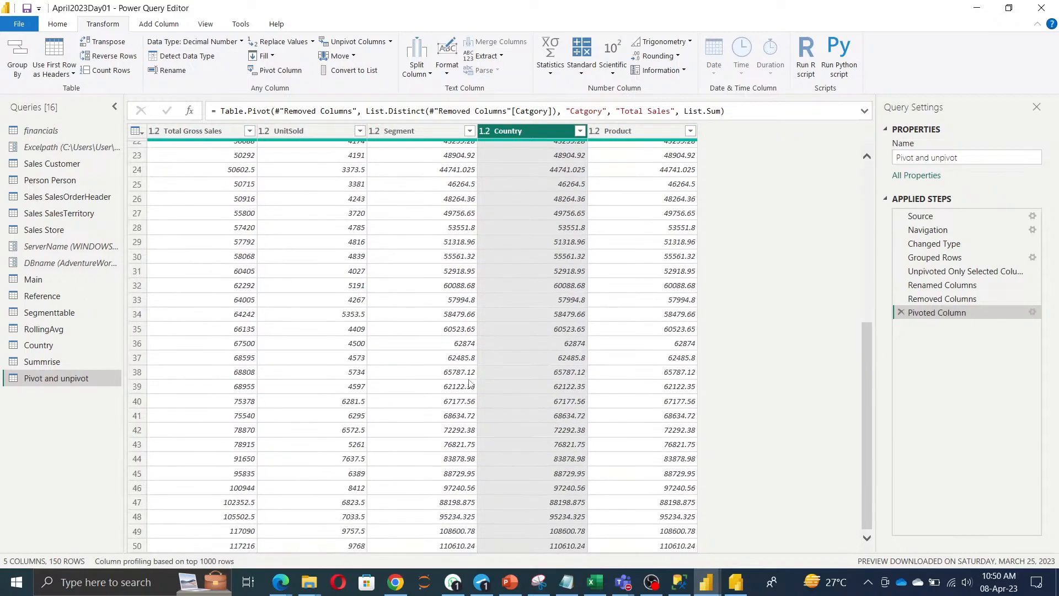
pyautogui.scroll(-20, 471, 380)
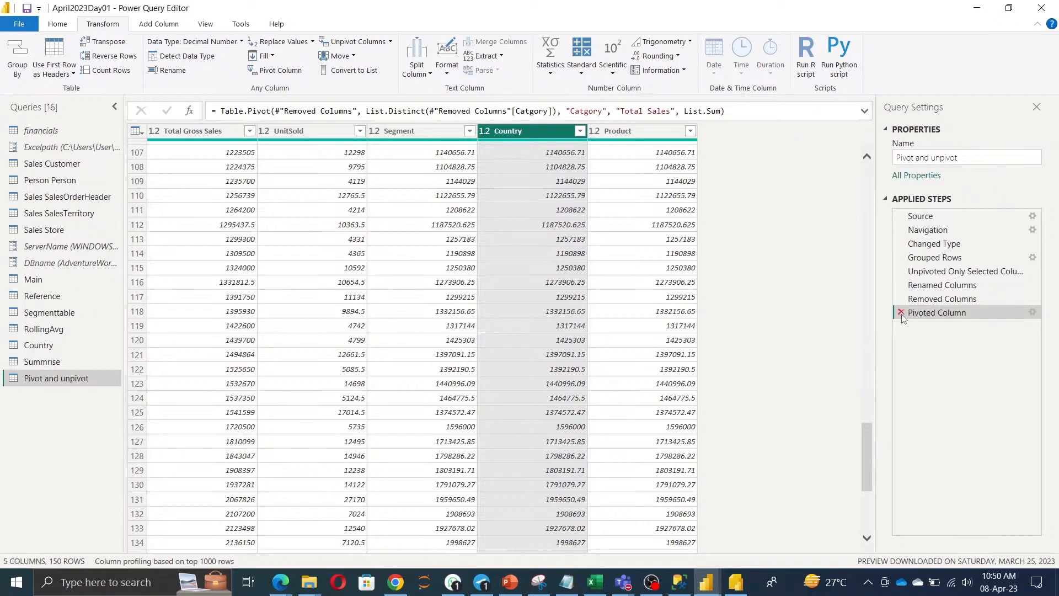
pyautogui.click(941, 299)
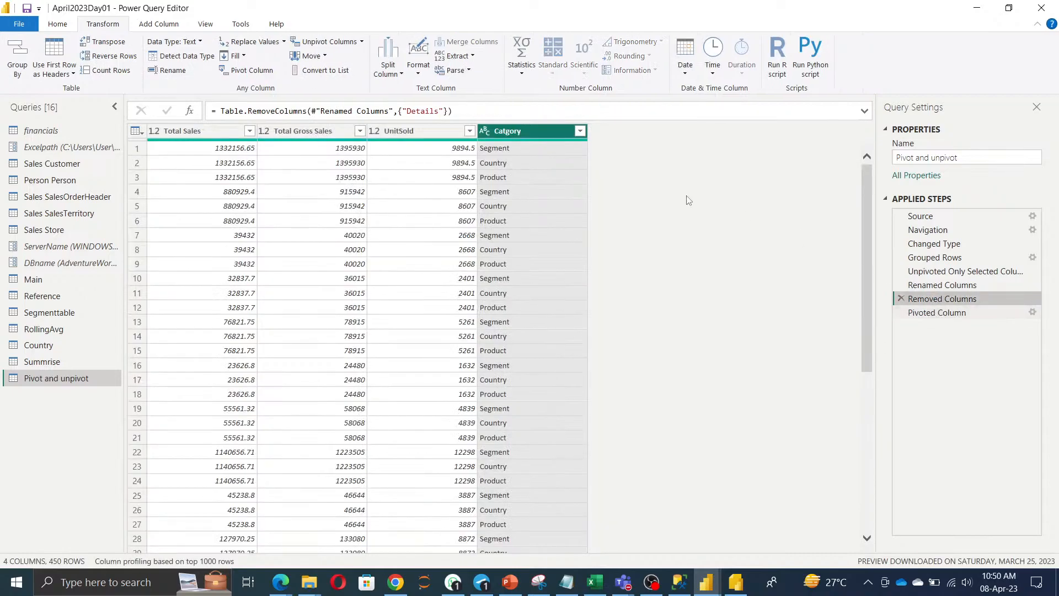
pyautogui.click(580, 130)
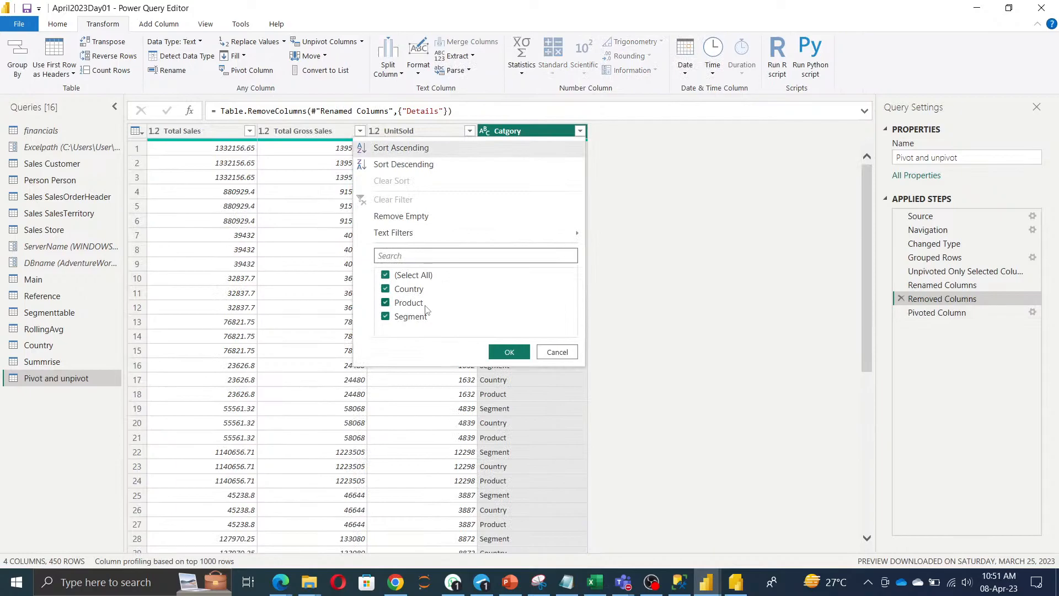
pyautogui.click(557, 351)
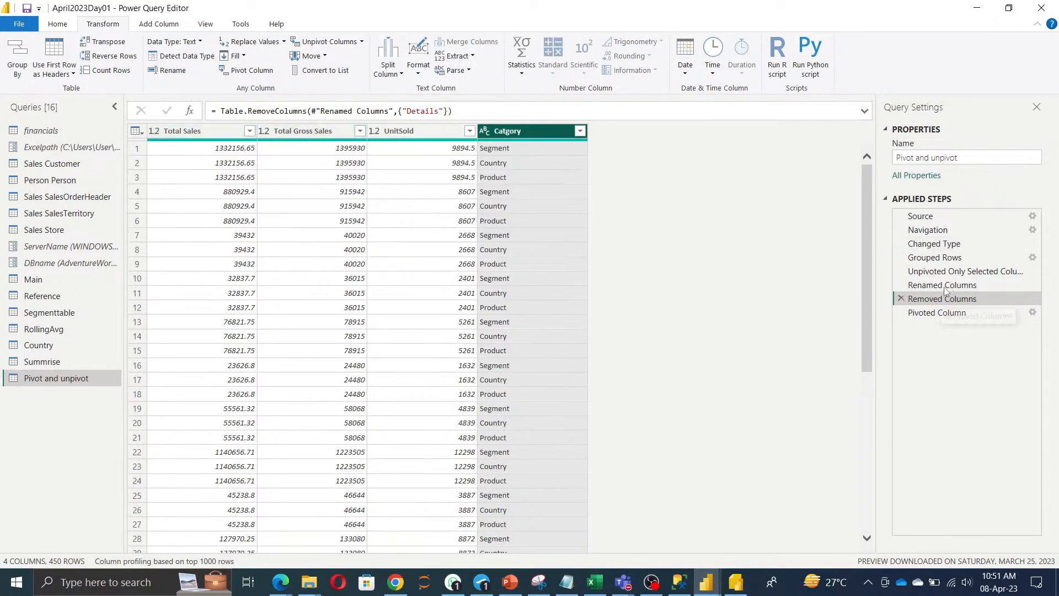
pyautogui.click(949, 313)
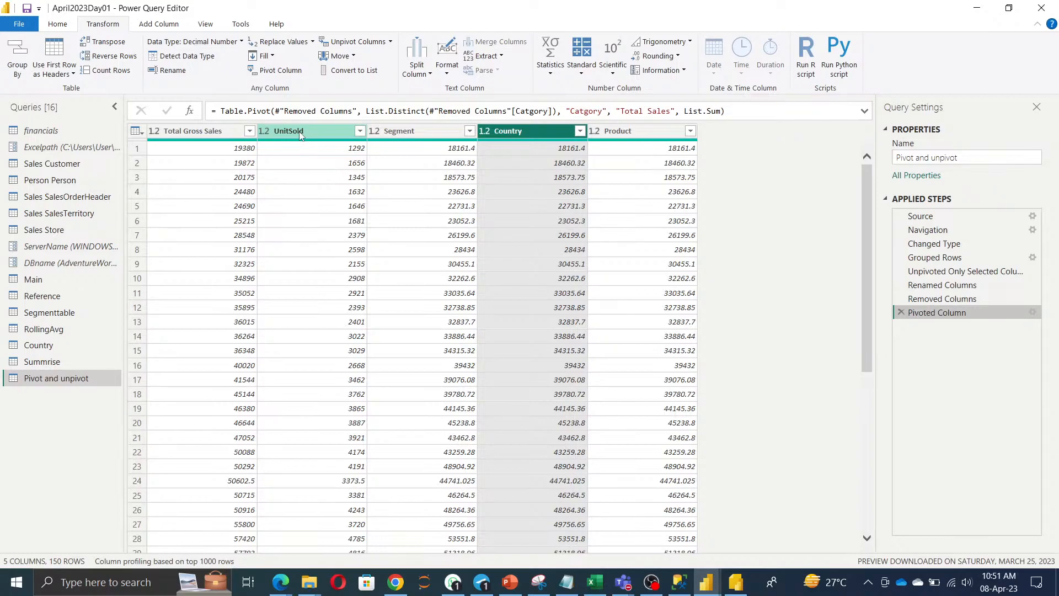
# Select Total Gross Sales, UnitSold, Segment, Country and Product and unpivot only those columns.
pyautogui.click(193, 131)
pyautogui.keyDown('ctrl'); pyautogui.click(331, 131); pyautogui.keyUp('ctrl')
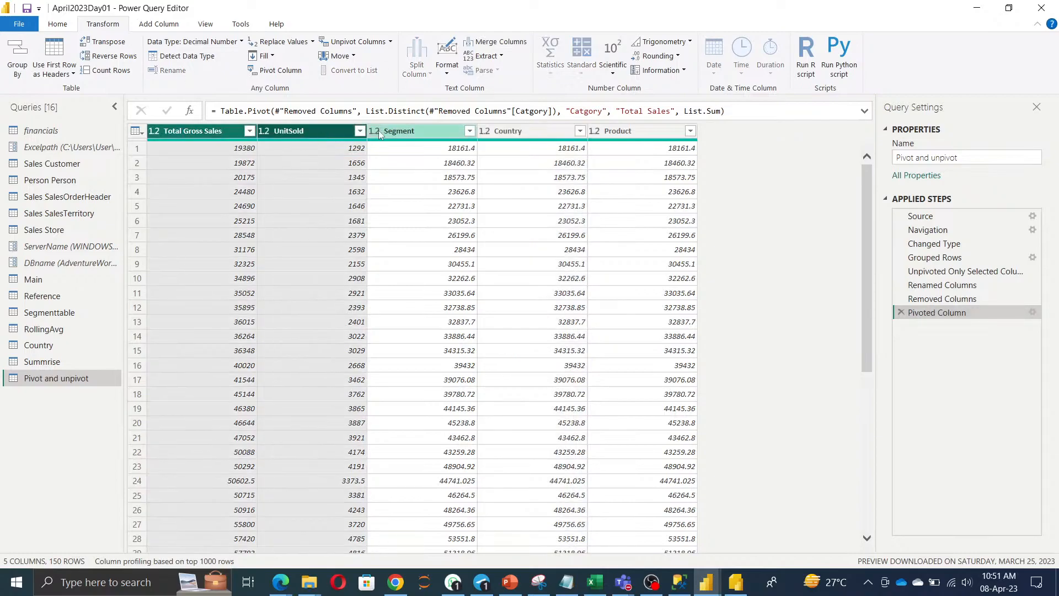
pyautogui.keyDown('ctrl'); pyautogui.click(397, 134); pyautogui.keyUp('ctrl')
pyautogui.keyDown('ctrl'); pyautogui.click(508, 136); pyautogui.keyUp('ctrl')
pyautogui.click(632, 137)
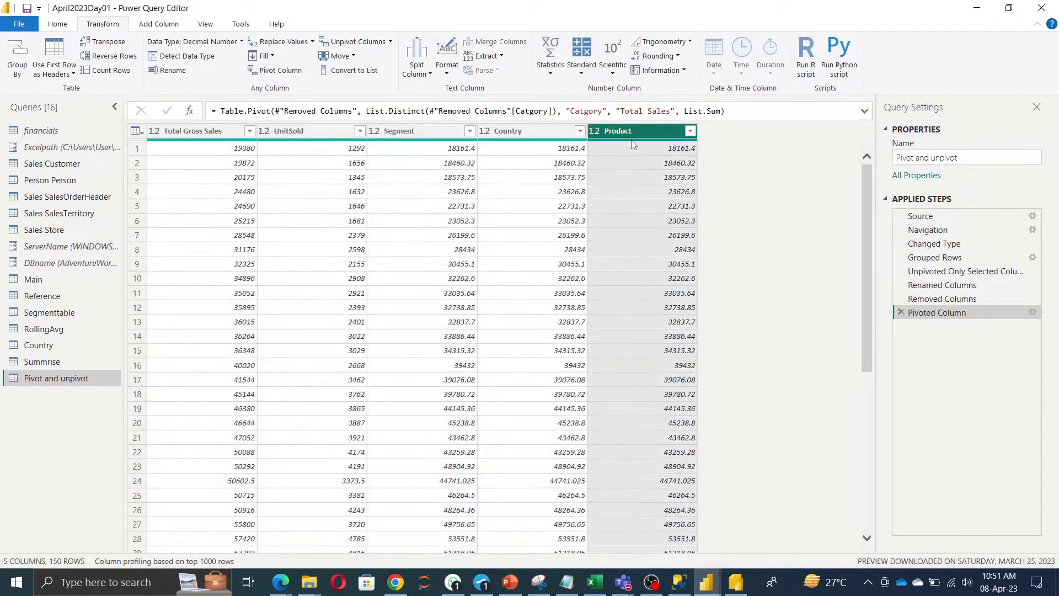
pyautogui.keyDown('ctrl'); pyautogui.click(495, 137); pyautogui.keyUp('ctrl')
pyautogui.hotkey('ctrl', 'a')
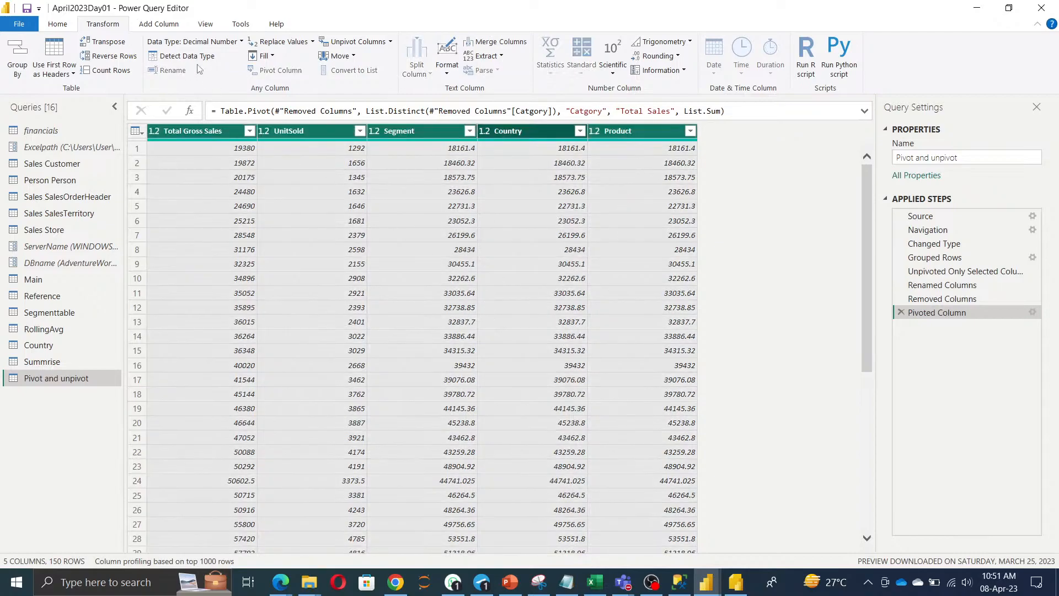
pyautogui.click(391, 42)
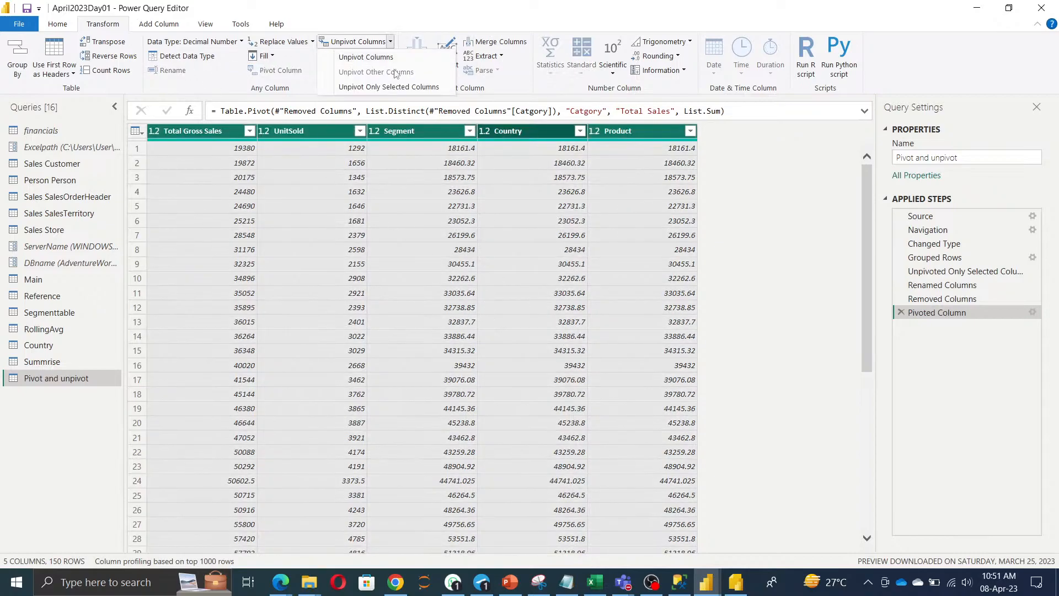
pyautogui.click(395, 87)
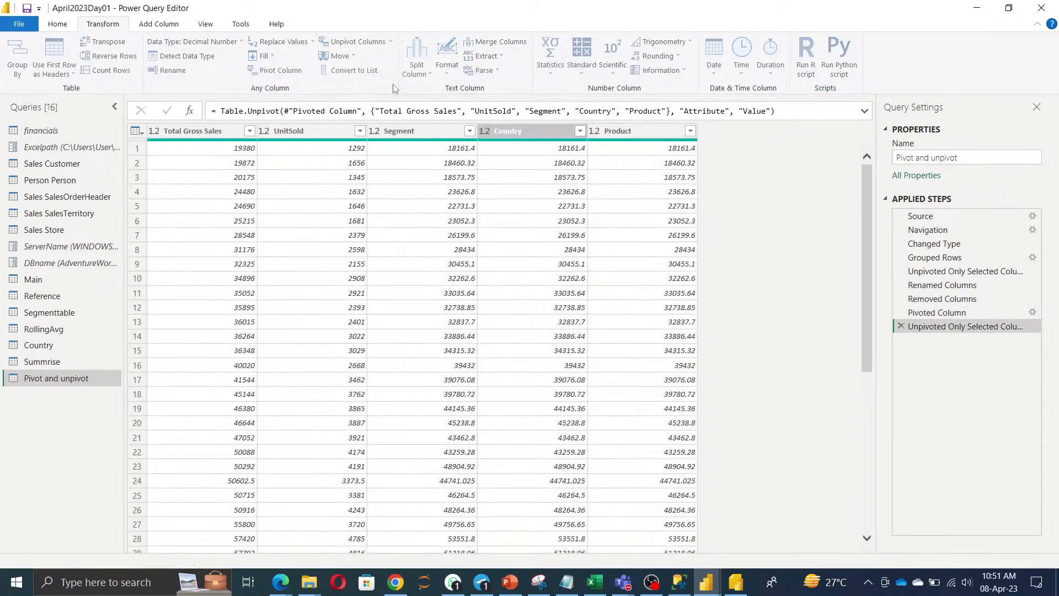
# Preview the Value cell 20175 and inspect the Attribute column's filter list.
pyautogui.click(277, 297)
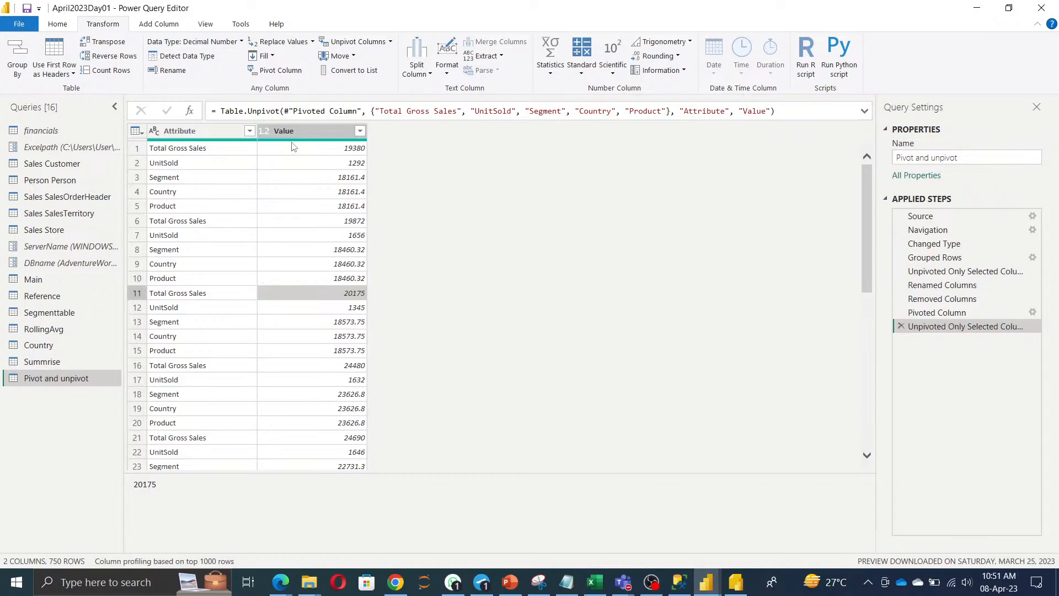
pyautogui.click(248, 136)
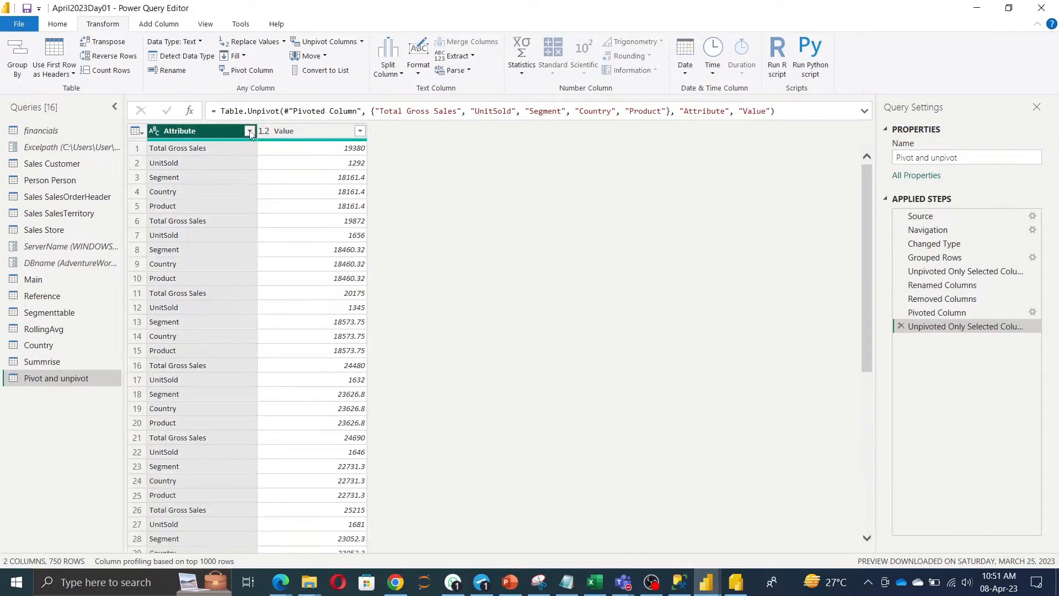
pyautogui.click(250, 131)
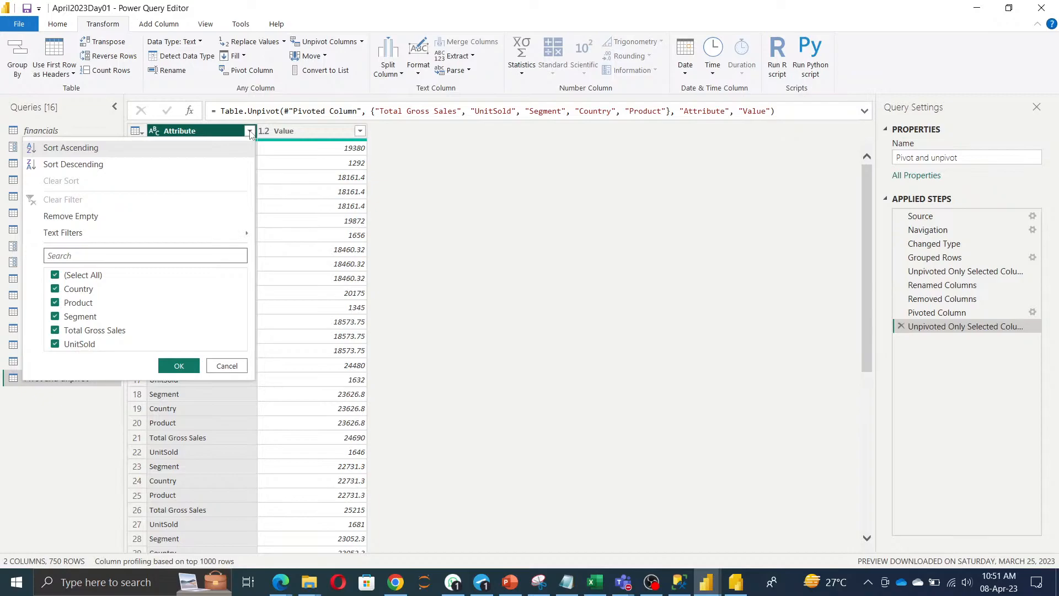
pyautogui.click(681, 338)
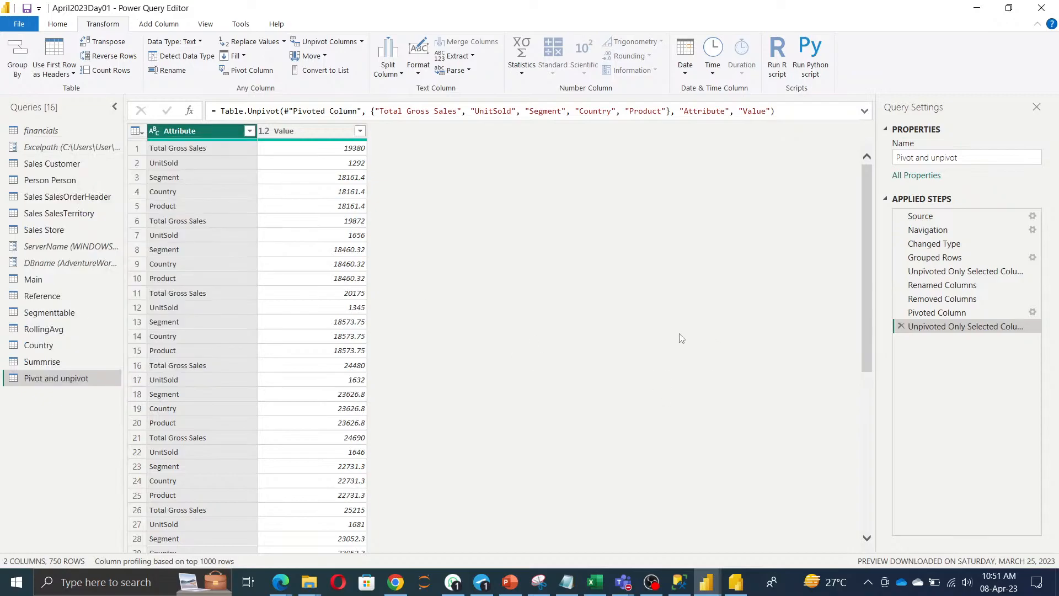
pyautogui.click(54, 131)
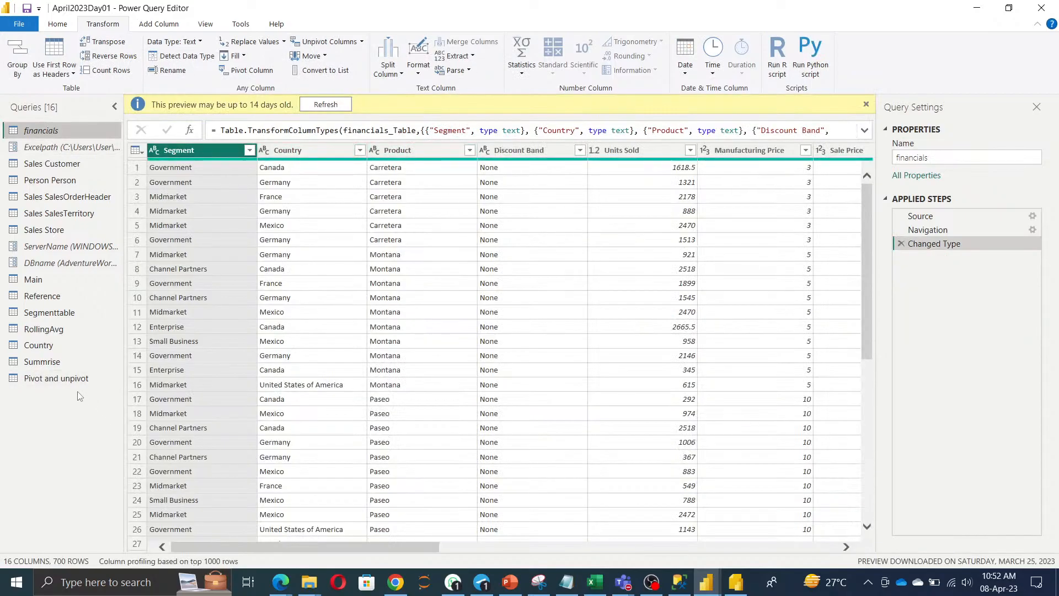
pyautogui.click(43, 362)
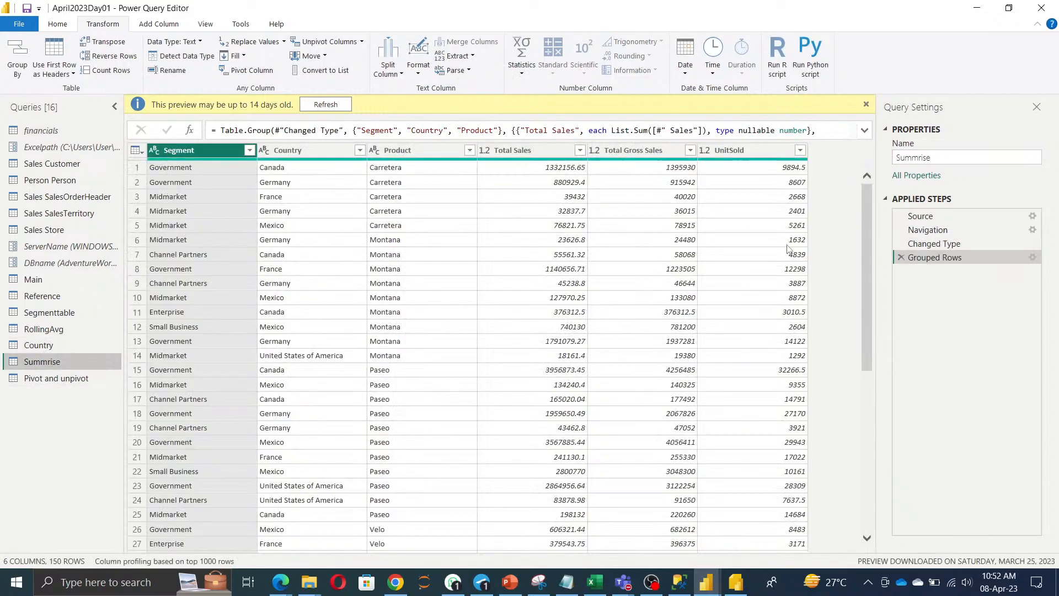
pyautogui.click(67, 379)
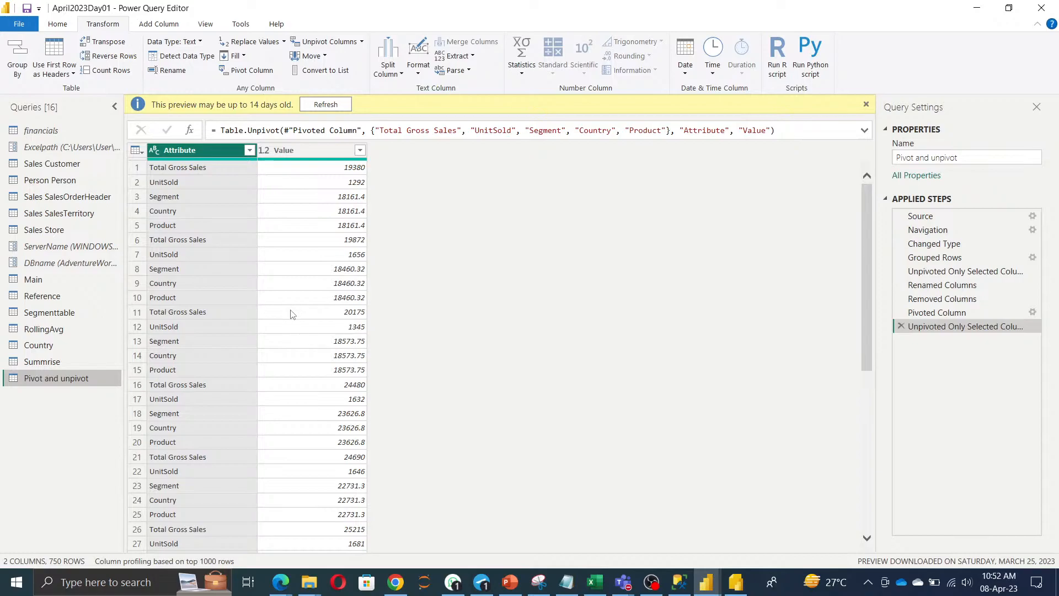
pyautogui.click(57, 24)
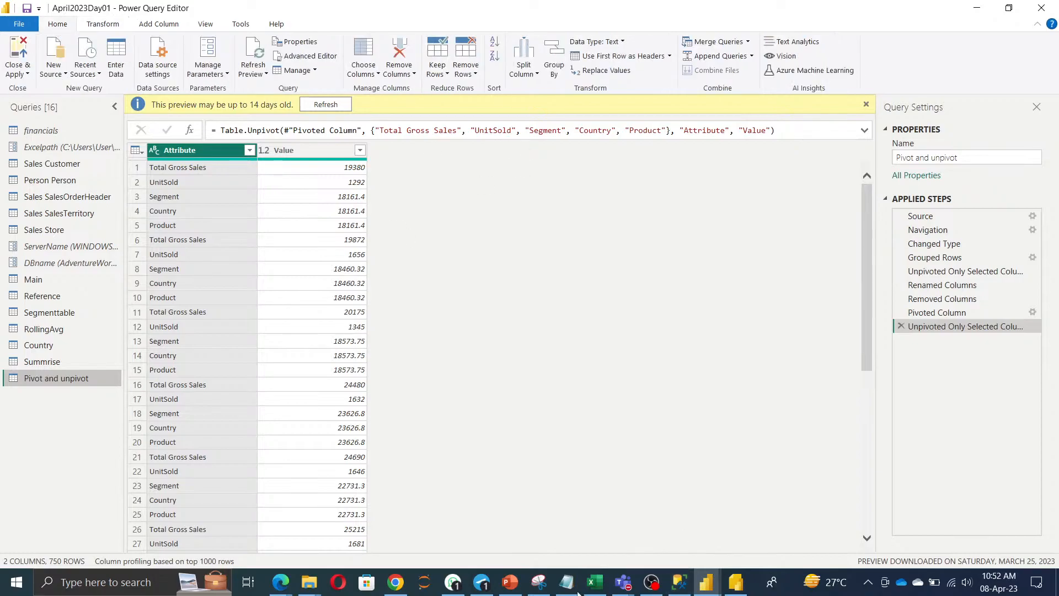
pyautogui.click(595, 582)
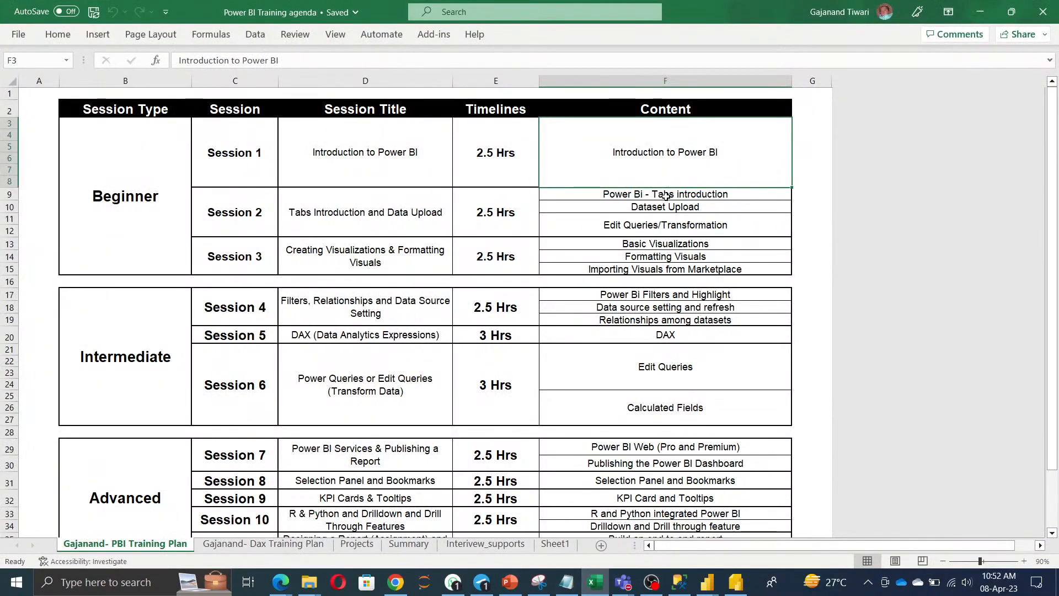
pyautogui.moveTo(712, 227); pyautogui.dragTo(727, 205)
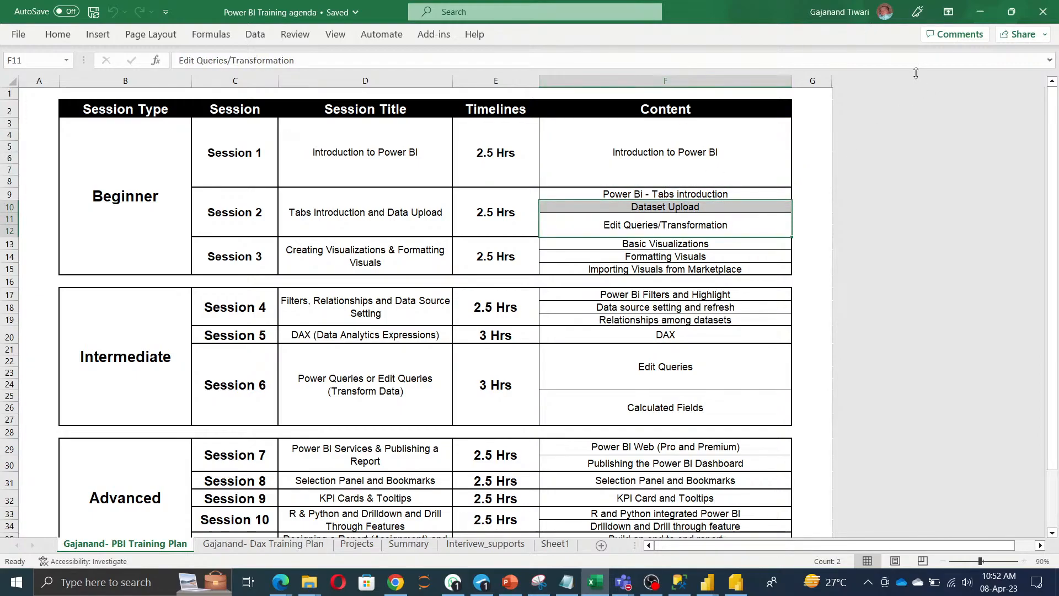
pyautogui.click(979, 12)
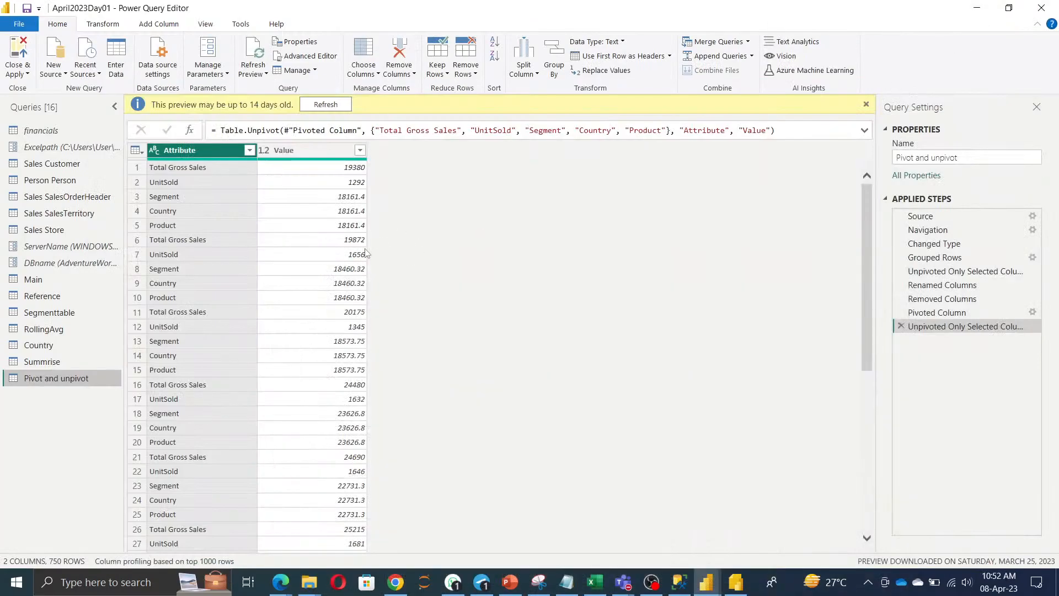
# Close & Apply the query changes, then add a resized text box at the page's top-left.
pyautogui.click(17, 69)
pyautogui.click(329, 263)
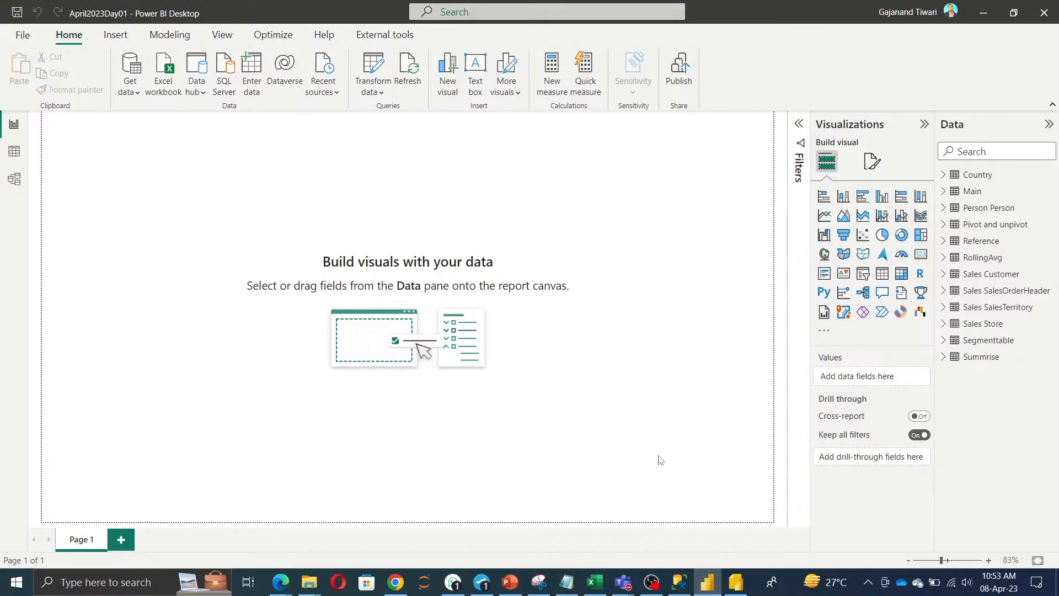
pyautogui.click(475, 71)
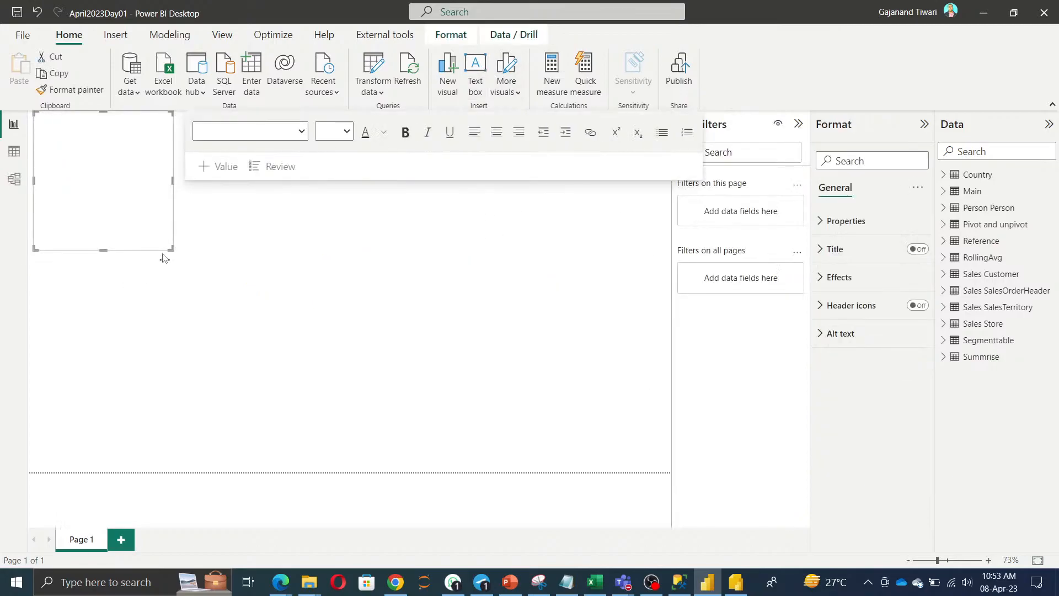
pyautogui.click(582, 160)
pyautogui.moveTo(171, 246); pyautogui.dragTo(670, 145)
# Change the page name from Page 1 to Dashboard in Format page's Page information.
pyautogui.click(384, 355)
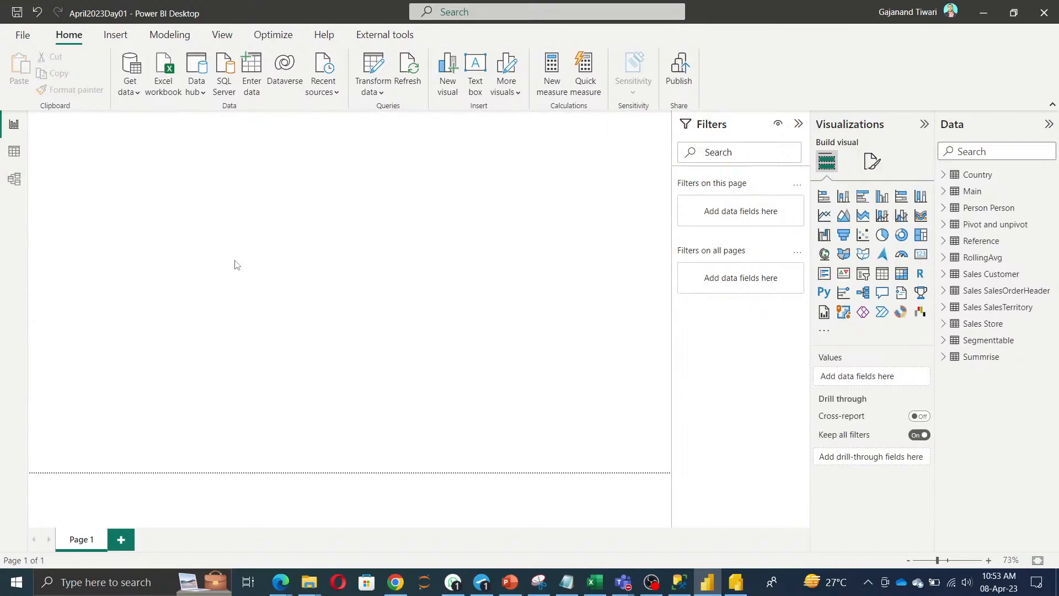
pyautogui.click(871, 161)
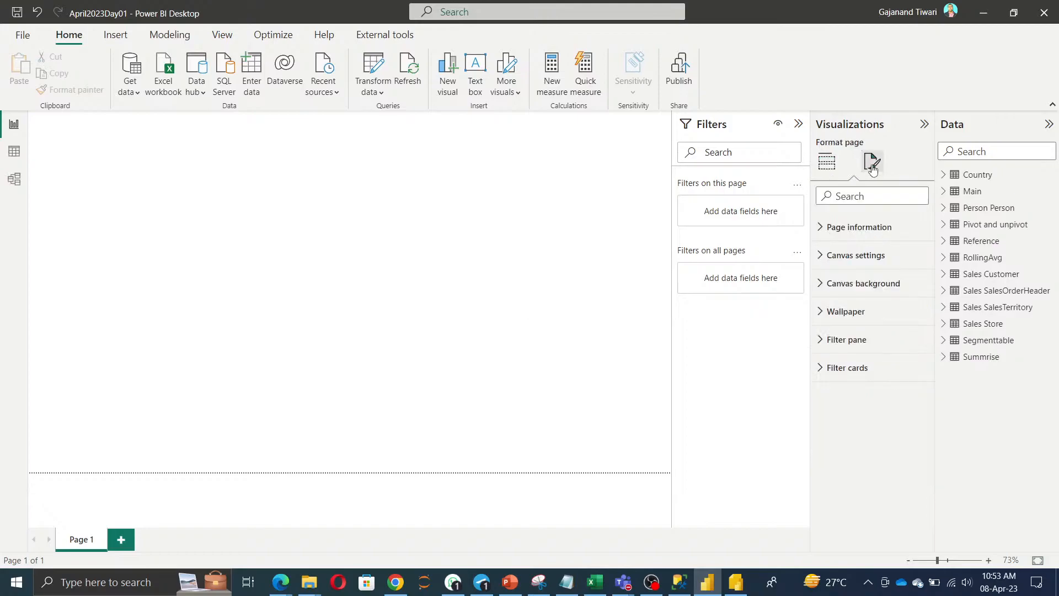
pyautogui.click(844, 228)
pyautogui.moveTo(867, 274); pyautogui.dragTo(648, 261)
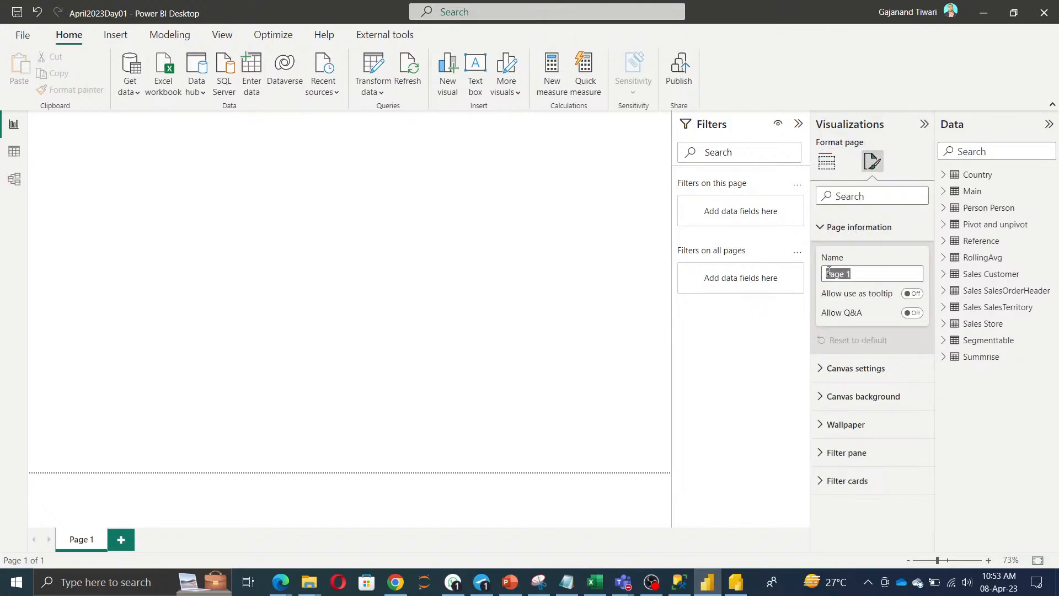
pyautogui.click(75, 542)
pyautogui.doubleClick(75, 541)
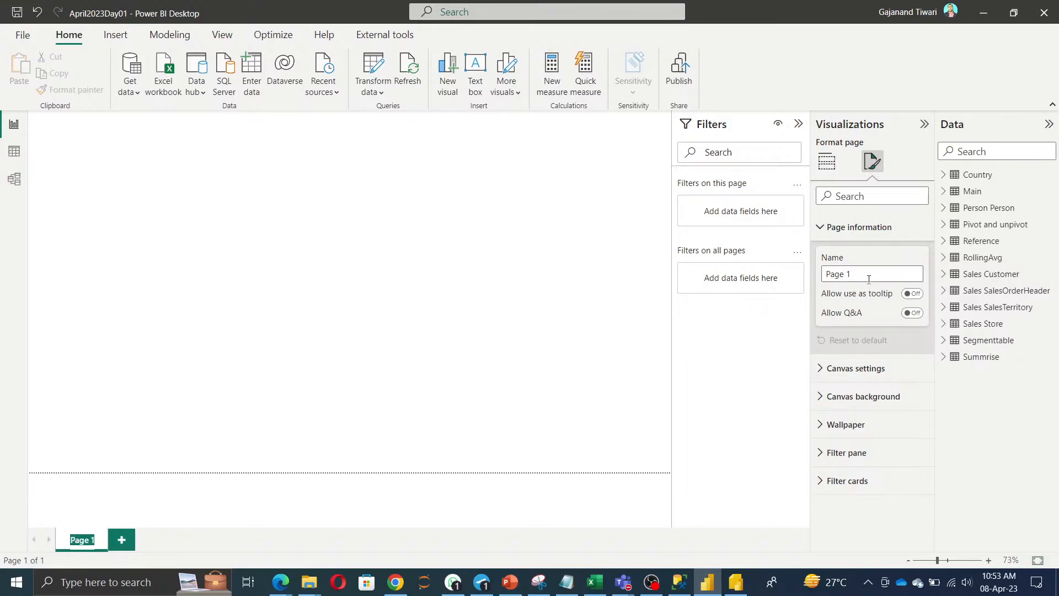
pyautogui.moveTo(870, 274); pyautogui.dragTo(645, 277)
pyautogui.write('DAshbaor')
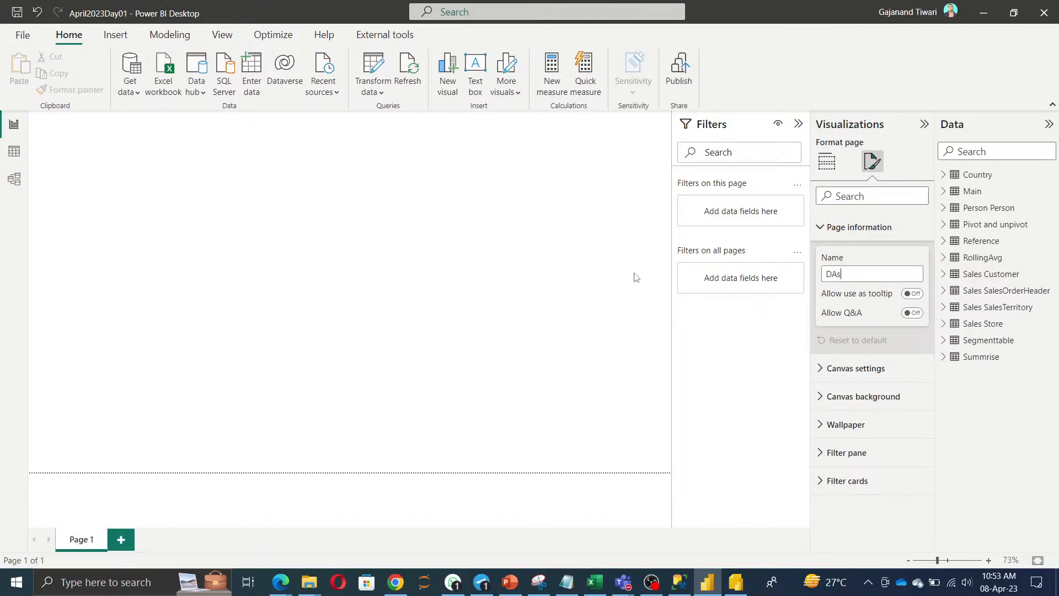
pyautogui.press('BackSpace')
pyautogui.press('BackSpace')
pyautogui.press('BackSpace')
pyautogui.press('BackSpace')
pyautogui.press('BackSpace')
pyautogui.press('BackSpace')
pyautogui.press('BackSpace')
pyautogui.press('BackSpace')
pyautogui.write('Dashboard')
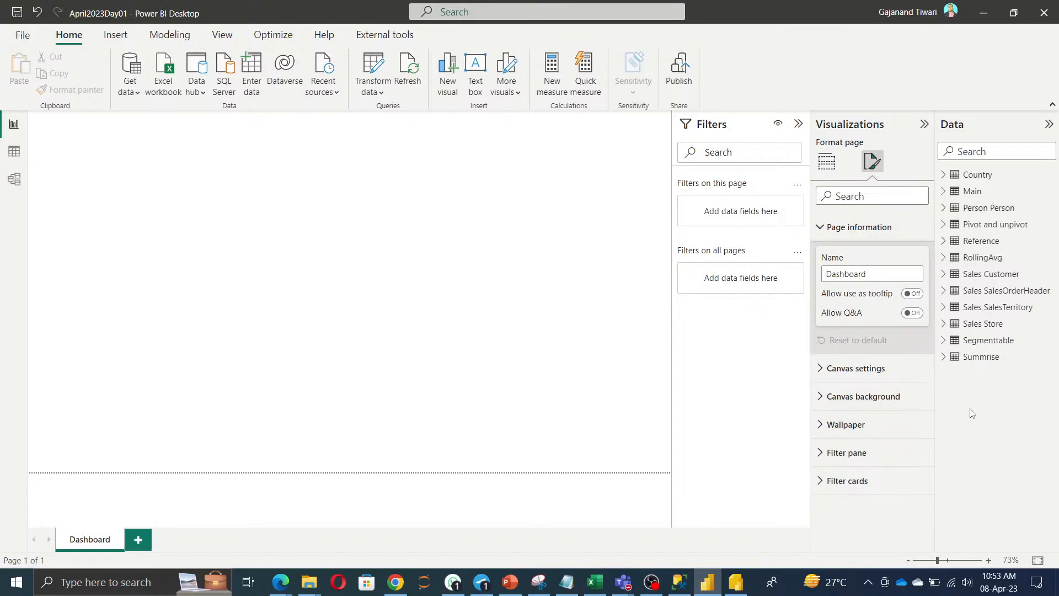
# Try the canvas Type options 16:9, 4:3, Letter and Custom in Canvas settings.
pyautogui.click(844, 368)
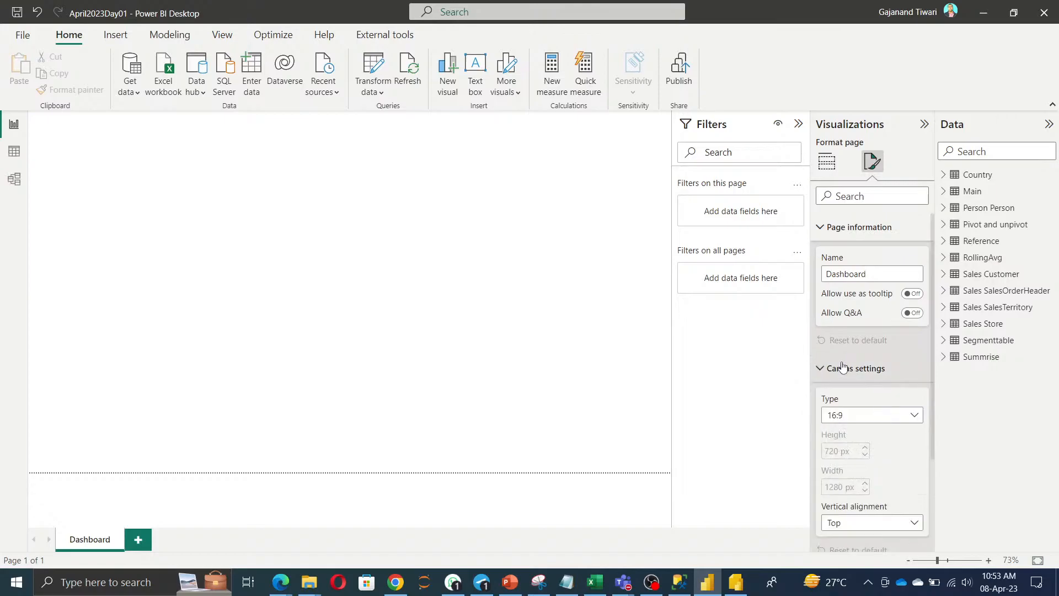
pyautogui.click(917, 417)
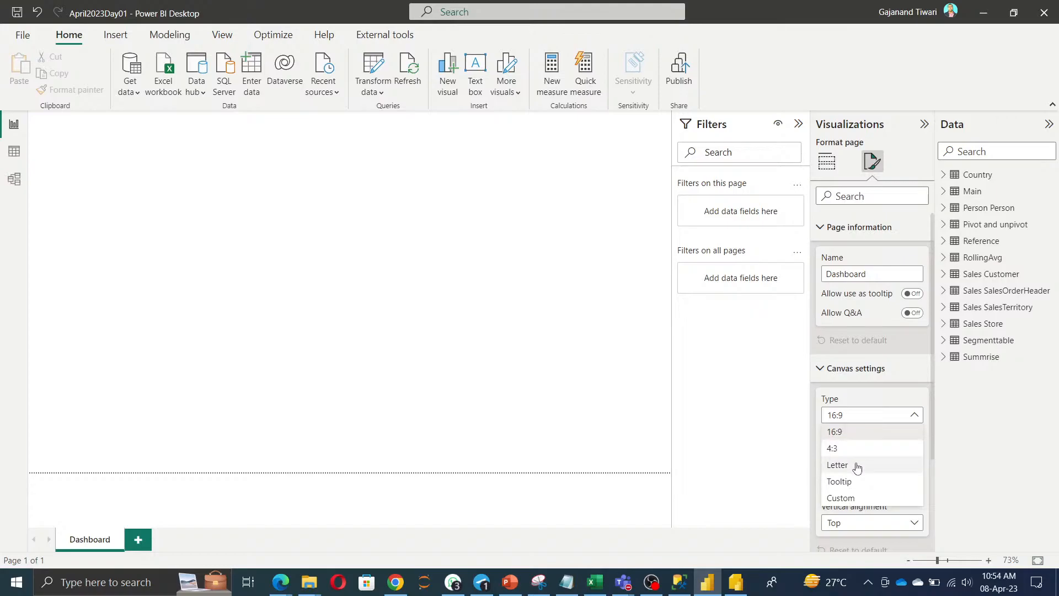
pyautogui.click(849, 436)
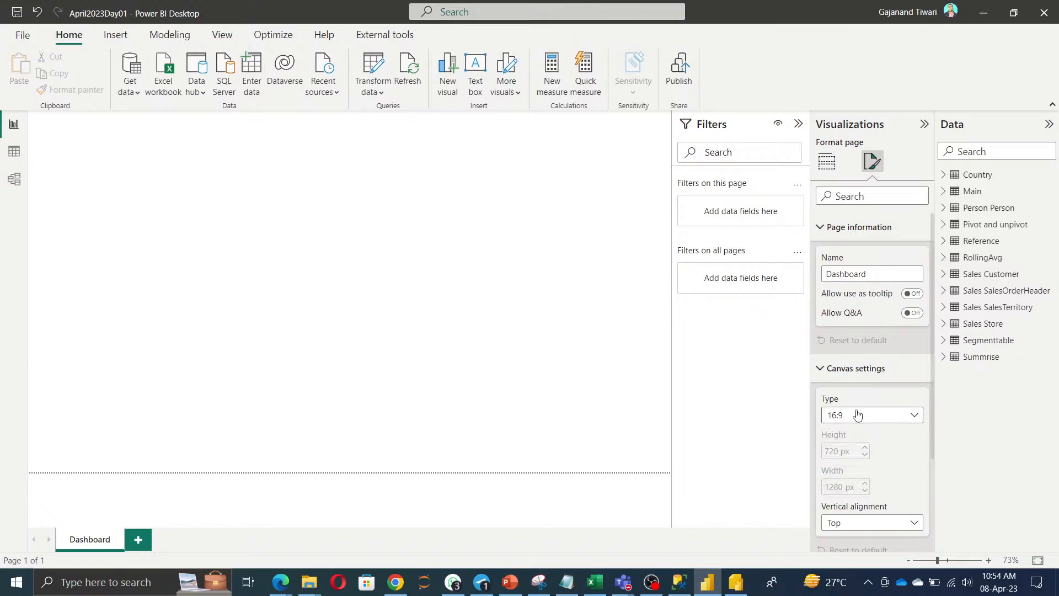
pyautogui.click(855, 415)
pyautogui.click(850, 450)
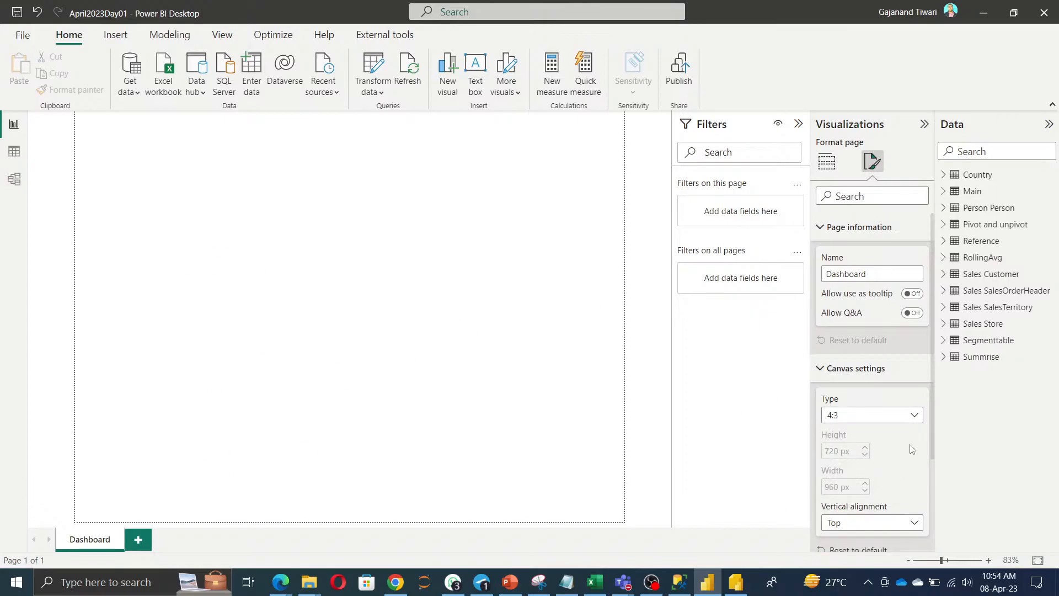
pyautogui.click(882, 415)
pyautogui.click(870, 466)
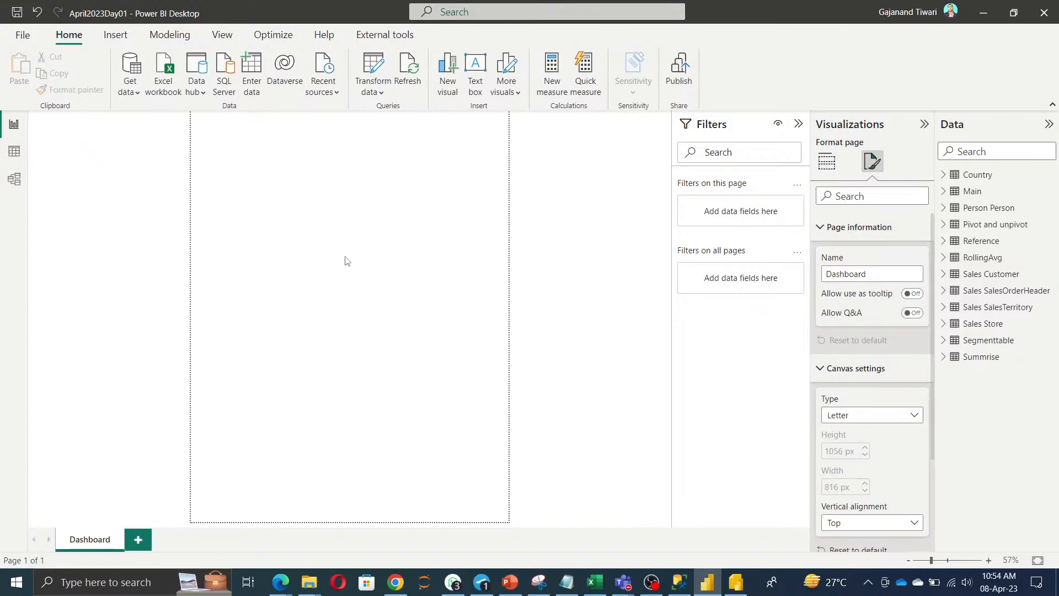
pyautogui.click(889, 419)
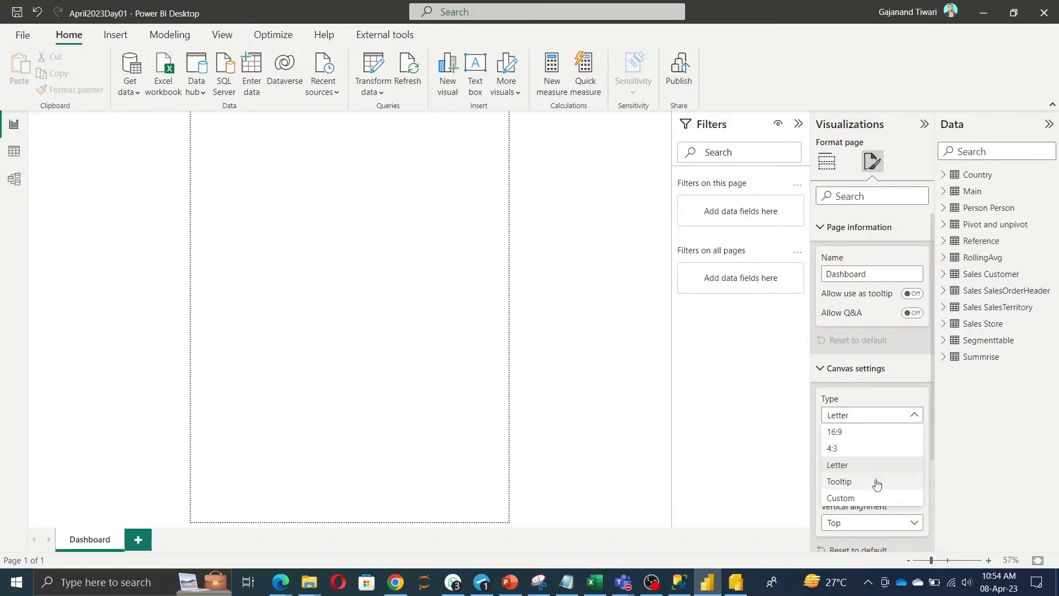
pyautogui.click(870, 498)
# Lower the custom canvas height slightly, then settle on the 16:9 type (1280 × 720 px).
pyautogui.click(864, 455)
pyautogui.click(865, 455)
pyautogui.click(865, 456)
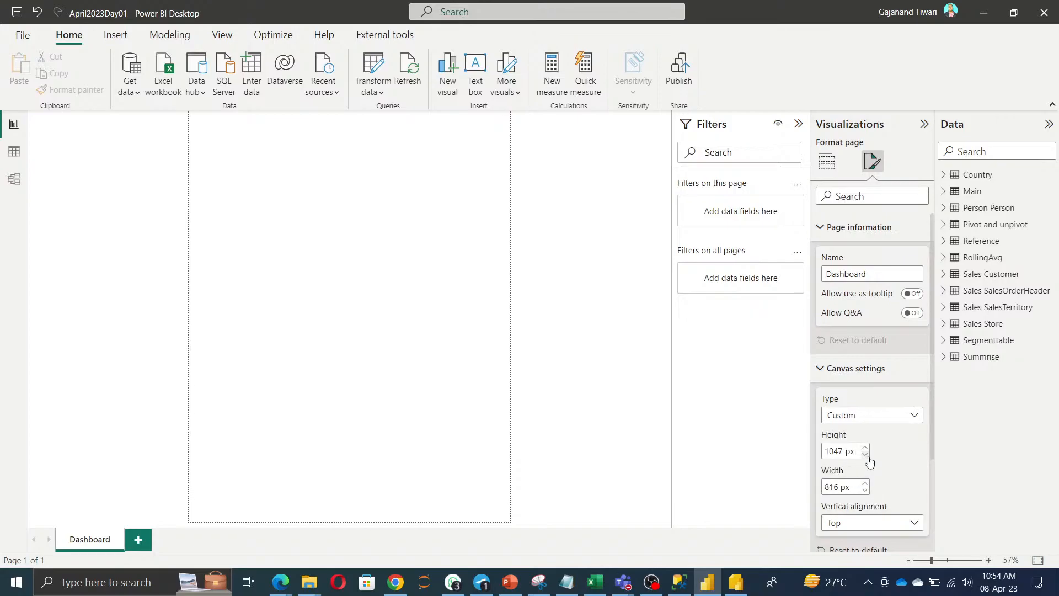
pyautogui.click(881, 421)
pyautogui.click(835, 432)
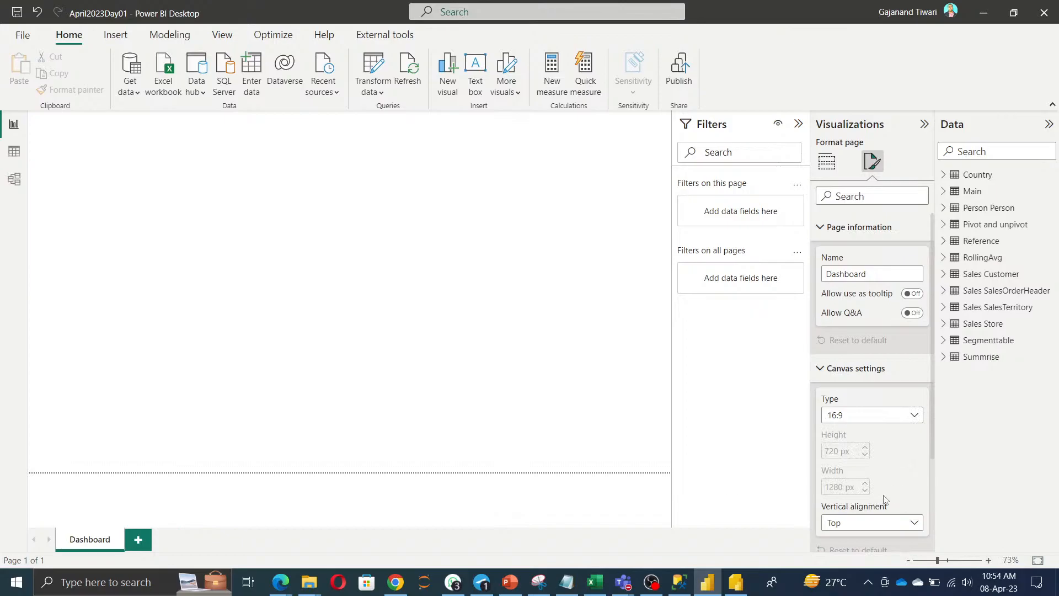
pyautogui.scroll(-3, 883, 494)
# Set the canvas background colour to orange.
pyautogui.click(842, 463)
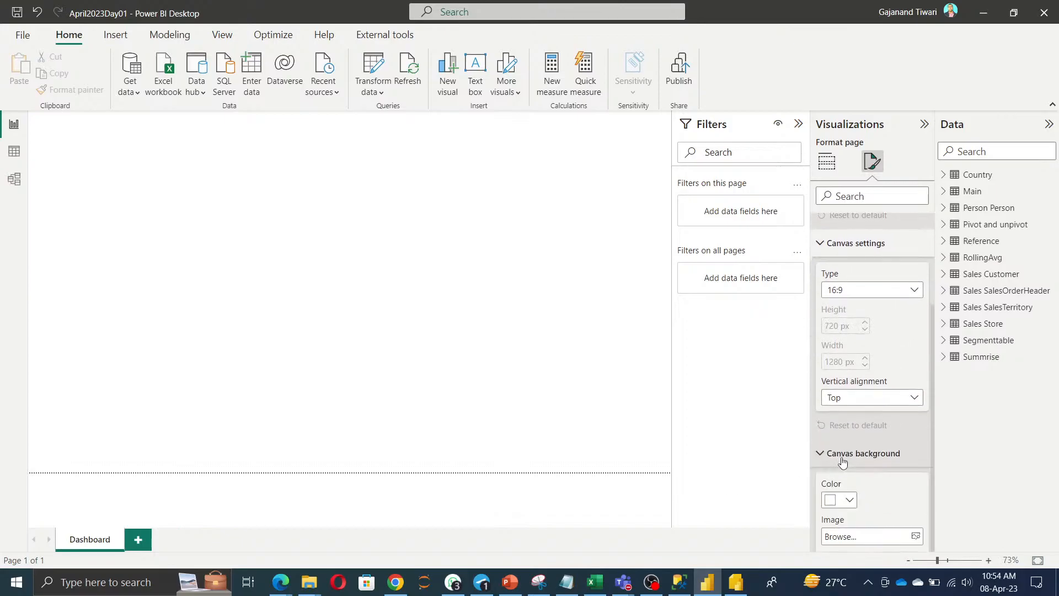
pyautogui.click(847, 500)
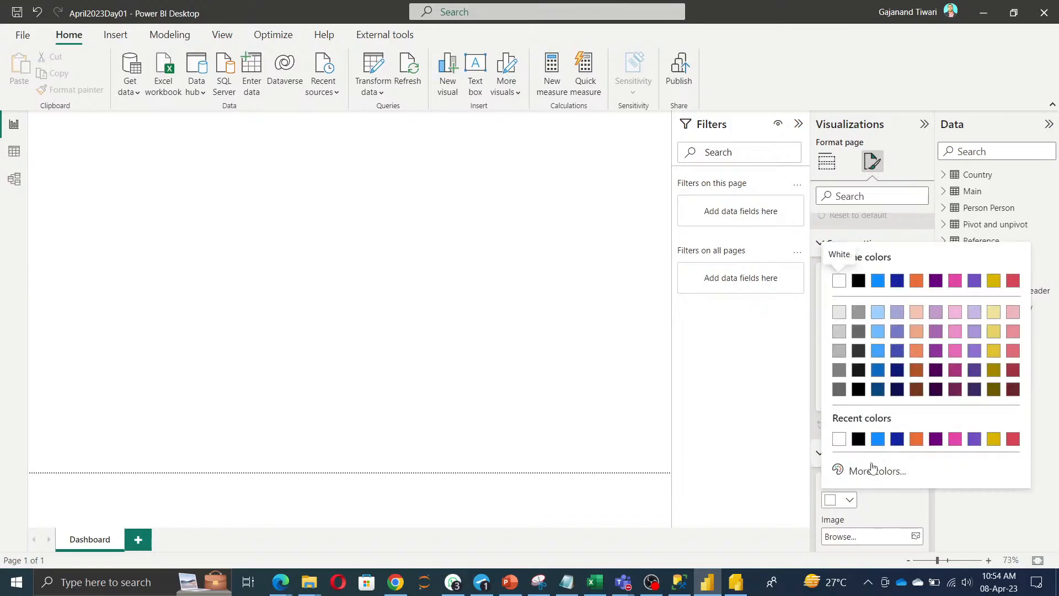
pyautogui.click(917, 440)
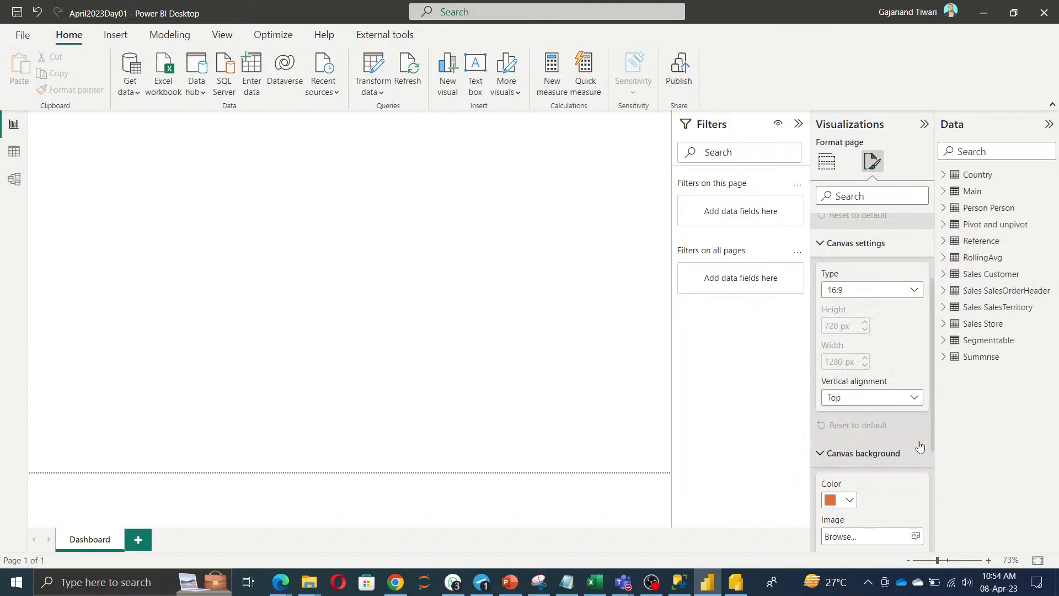
pyautogui.scroll(-3, 901, 488)
# Add the Power BI Day1 Training image as background at 40% transparency, fitted.
pyautogui.click(916, 385)
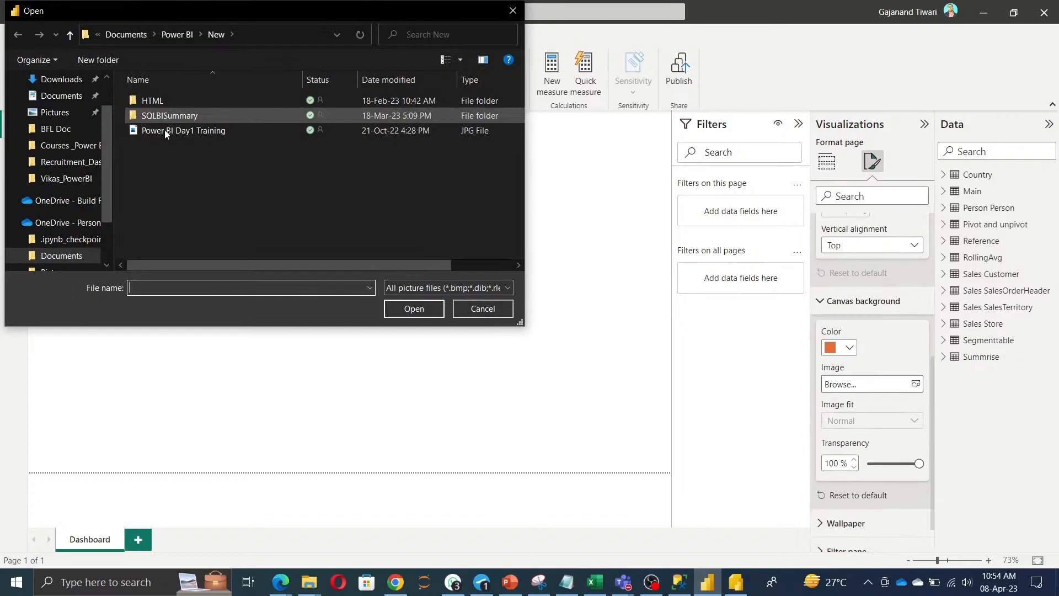
pyautogui.click(168, 130)
pyautogui.click(413, 308)
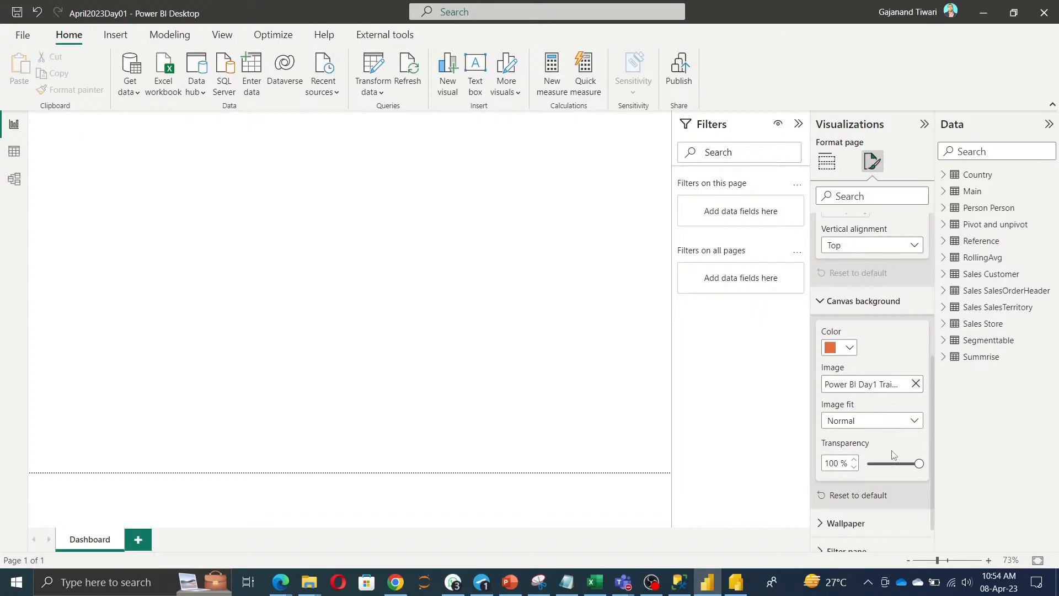
pyautogui.click(887, 464)
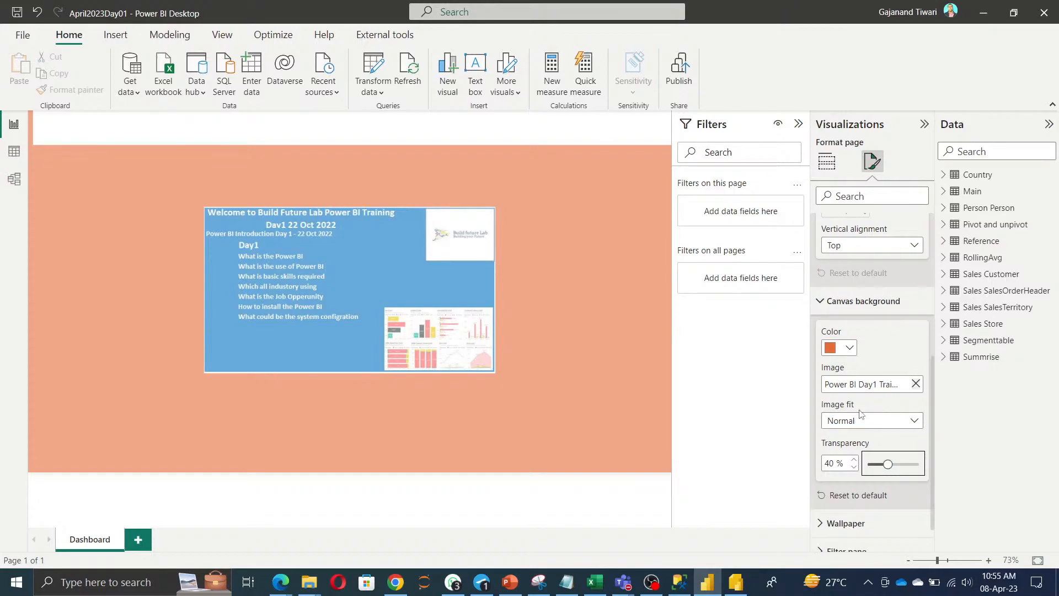
pyautogui.click(881, 431)
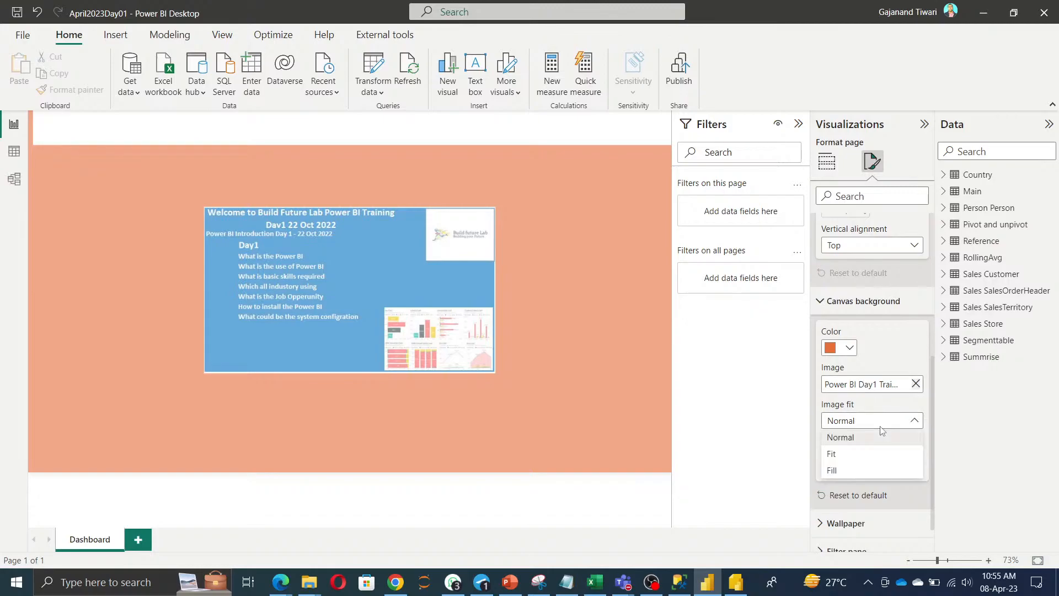
pyautogui.click(848, 456)
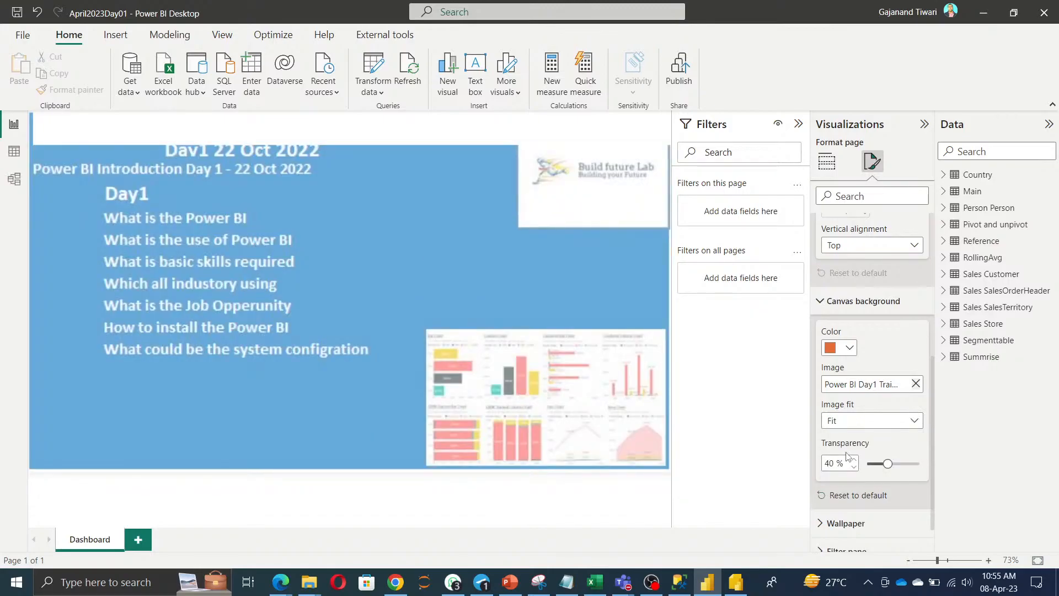
pyautogui.click(488, 268)
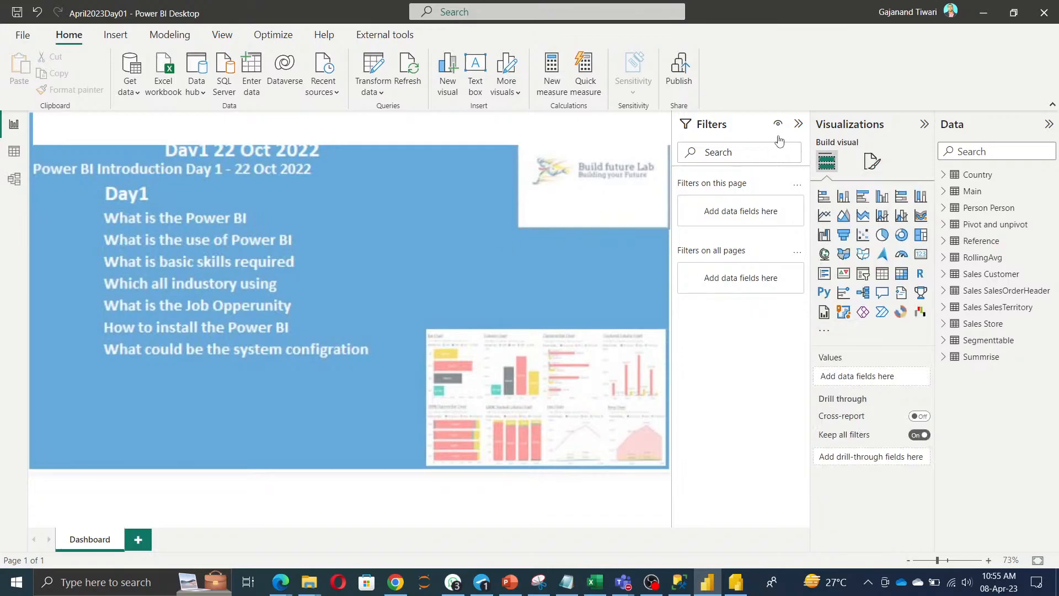
# Collapse the Filters pane and shift the page-top text box about 10 px left.
pyautogui.click(798, 124)
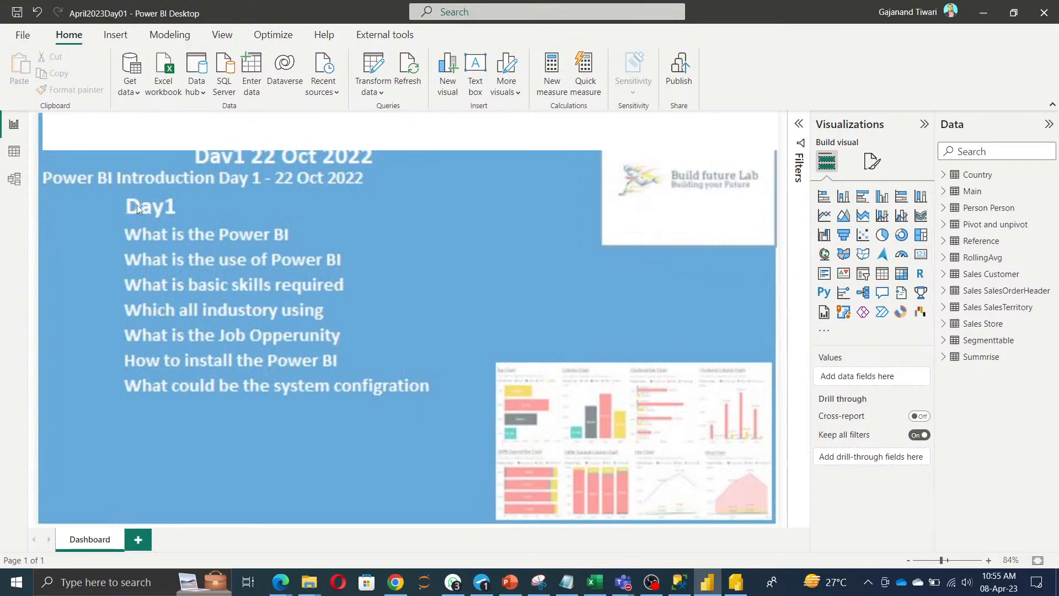
pyautogui.click(51, 136)
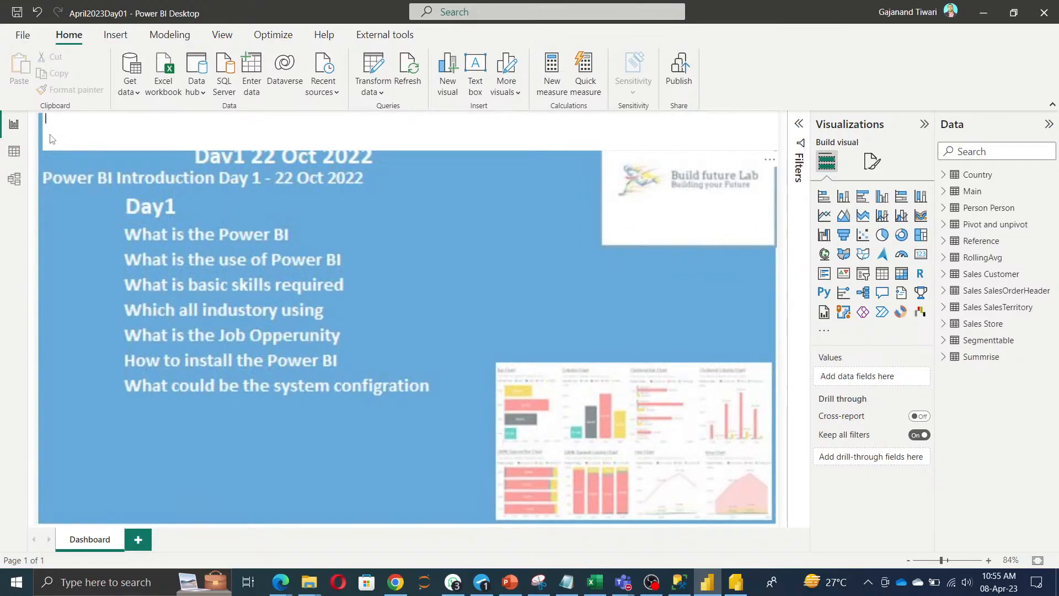
pyautogui.click(39, 128)
pyautogui.moveTo(43, 128); pyautogui.dragTo(37, 128)
pyautogui.click(526, 348)
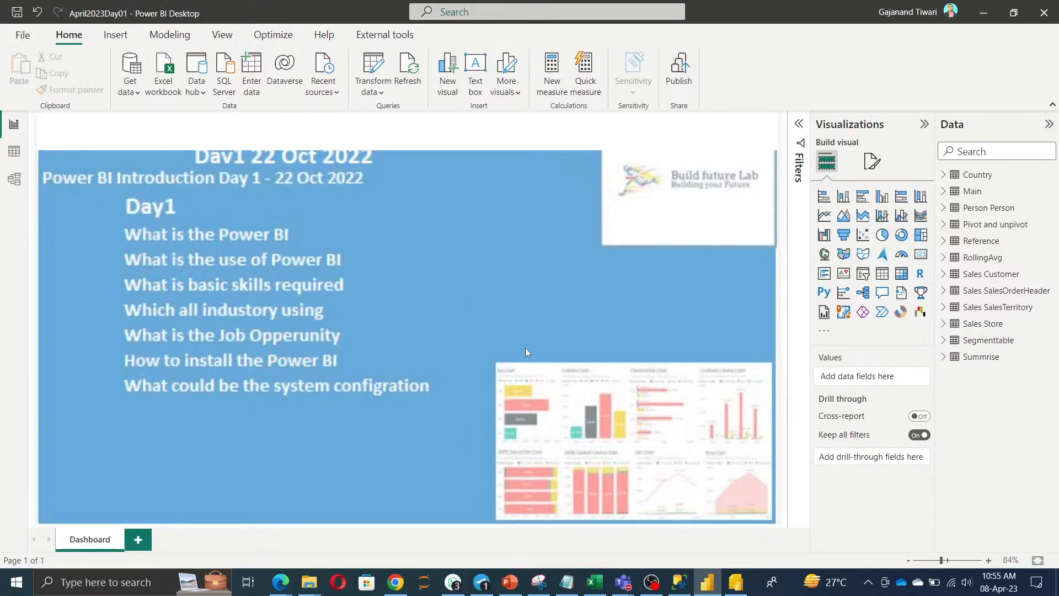
# Export the report to the Desktop as template April2023Day01.pbit with description 'new'.
pyautogui.click(31, 41)
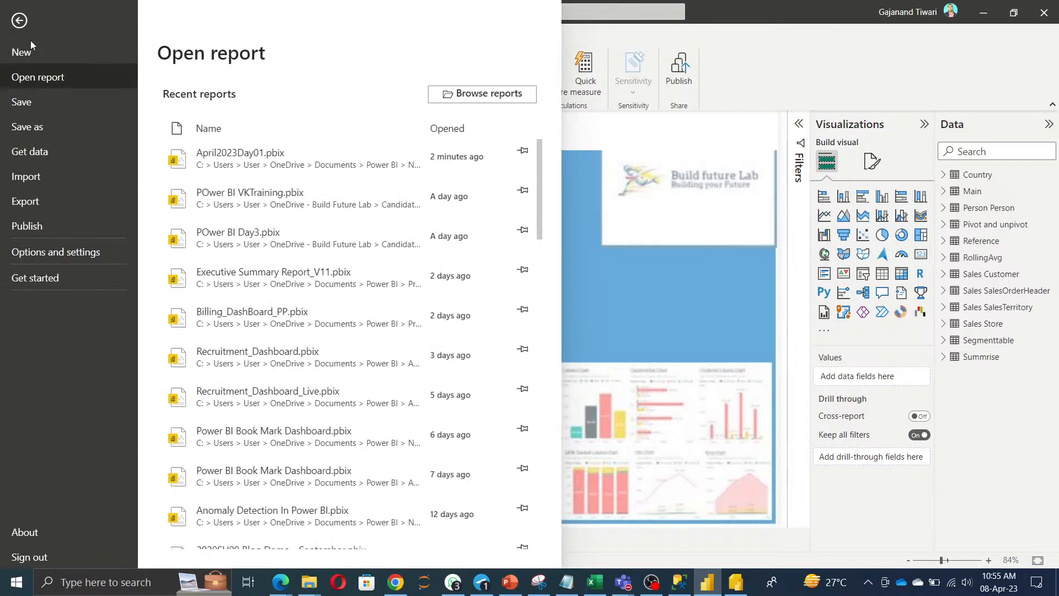
pyautogui.click(33, 201)
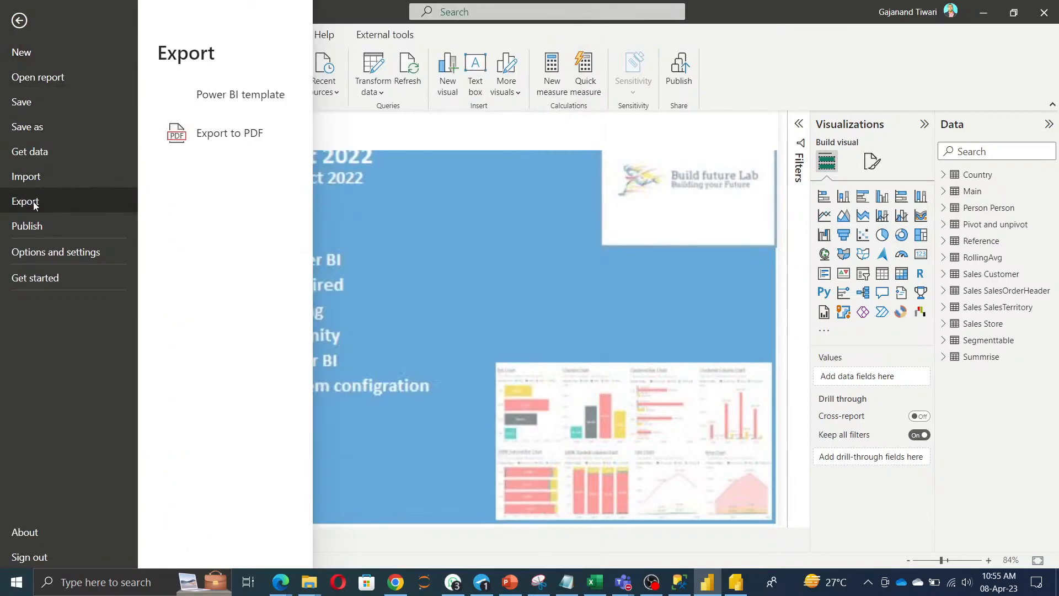
pyautogui.click(227, 95)
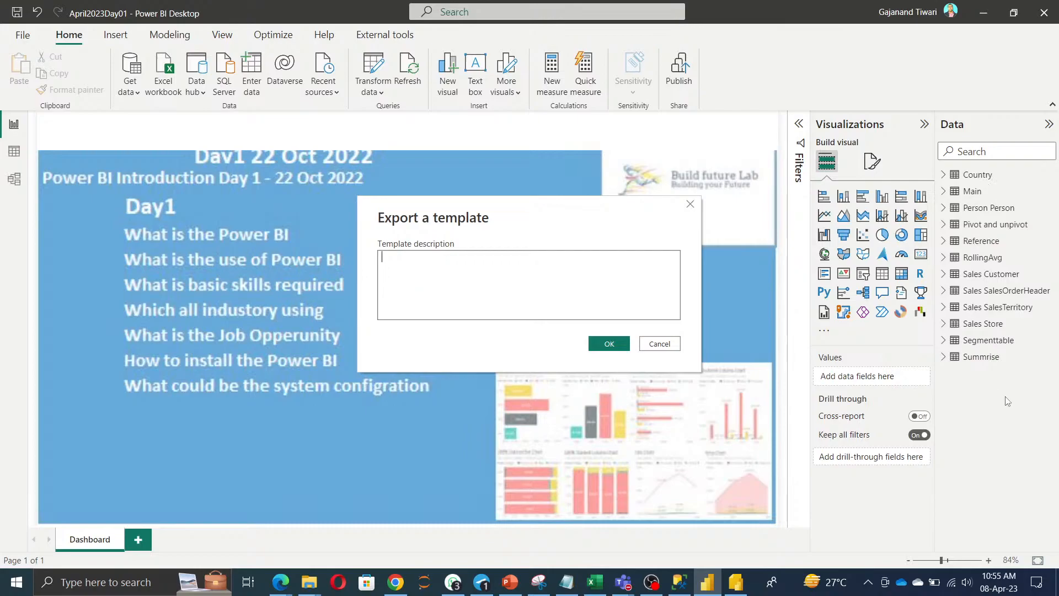
pyautogui.write('new')
pyautogui.click(608, 345)
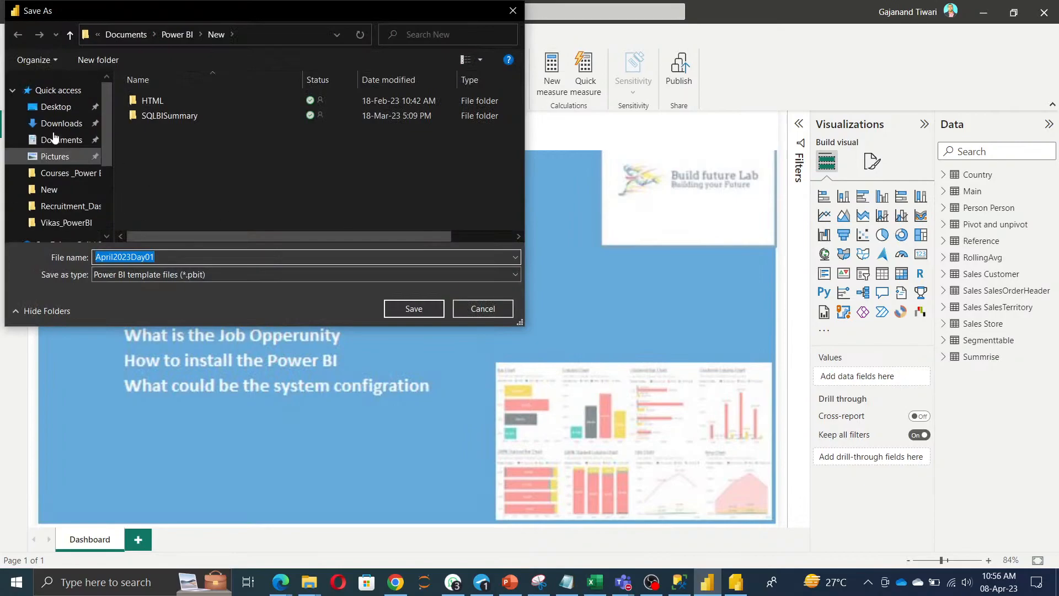
pyautogui.click(55, 107)
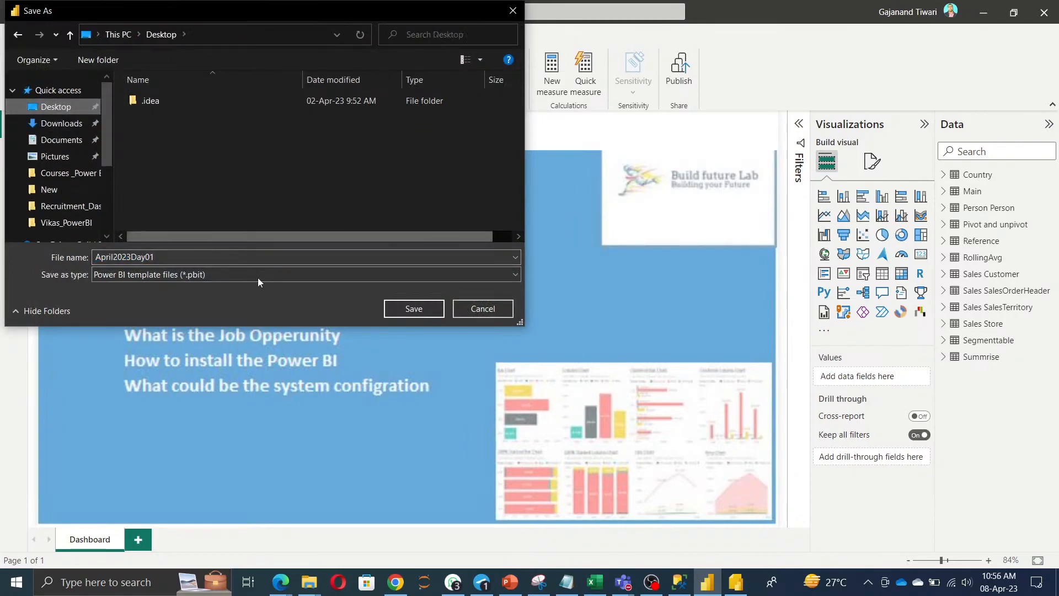
pyautogui.click(414, 309)
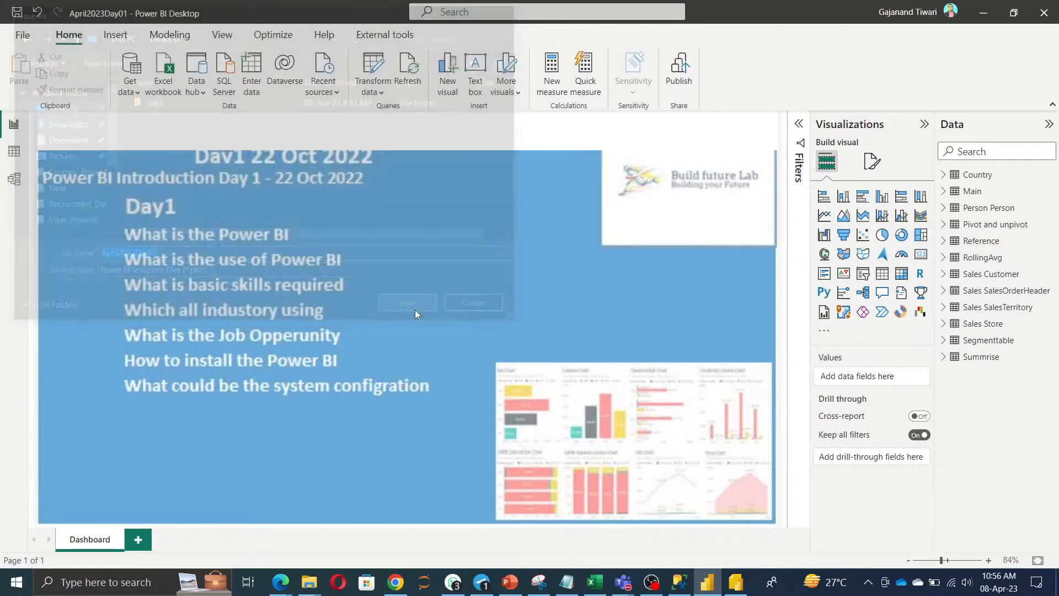
pyautogui.press('super+d')
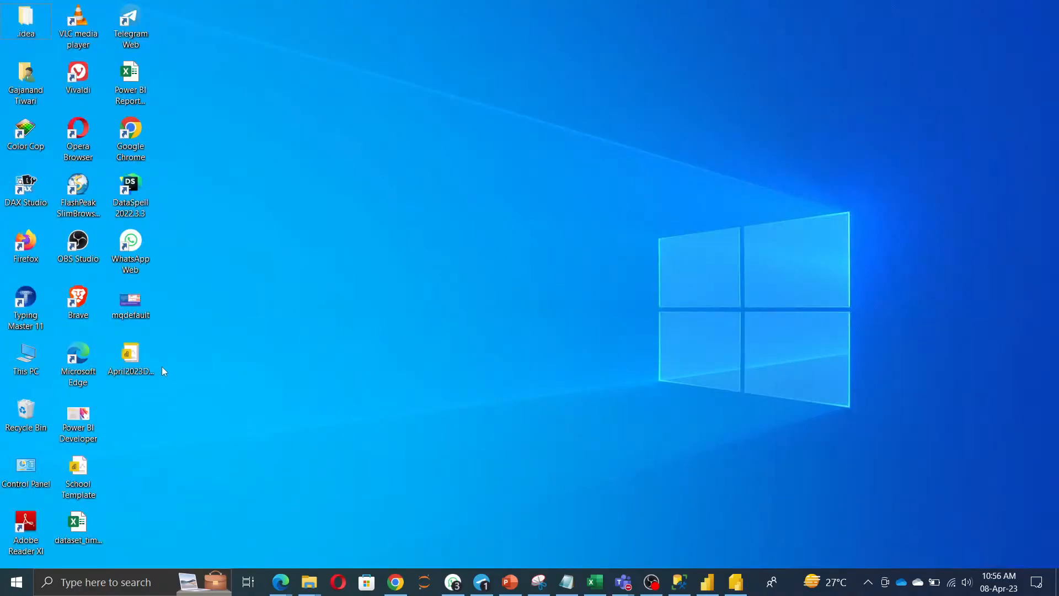
# Open April2023Day01.pbit from the desktop with Power BI Desktop using Open with.
pyautogui.click(132, 355)
pyautogui.rightClick(132, 354)
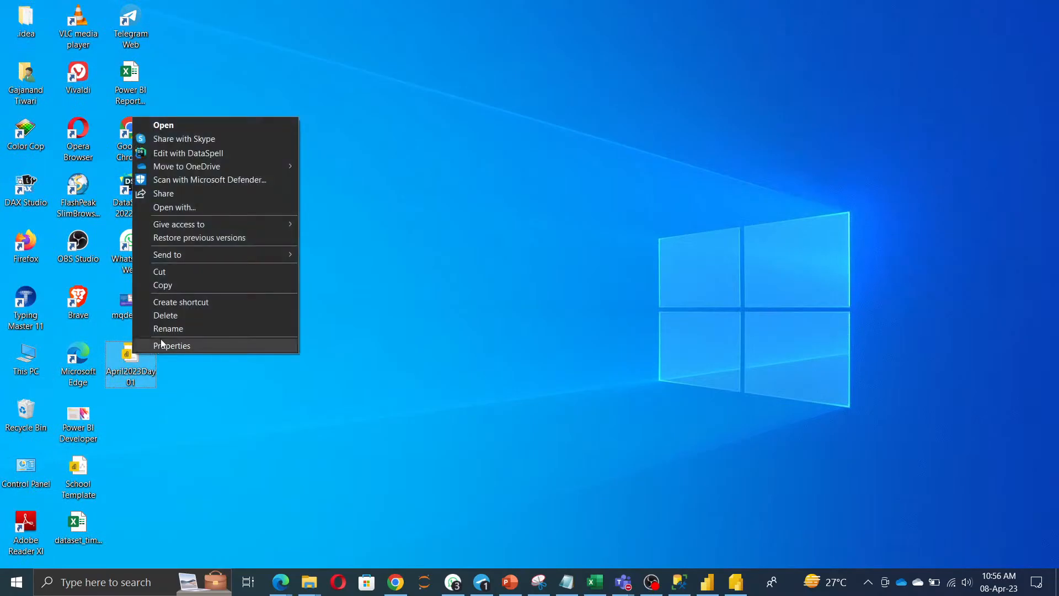
pyautogui.moveTo(187, 256)
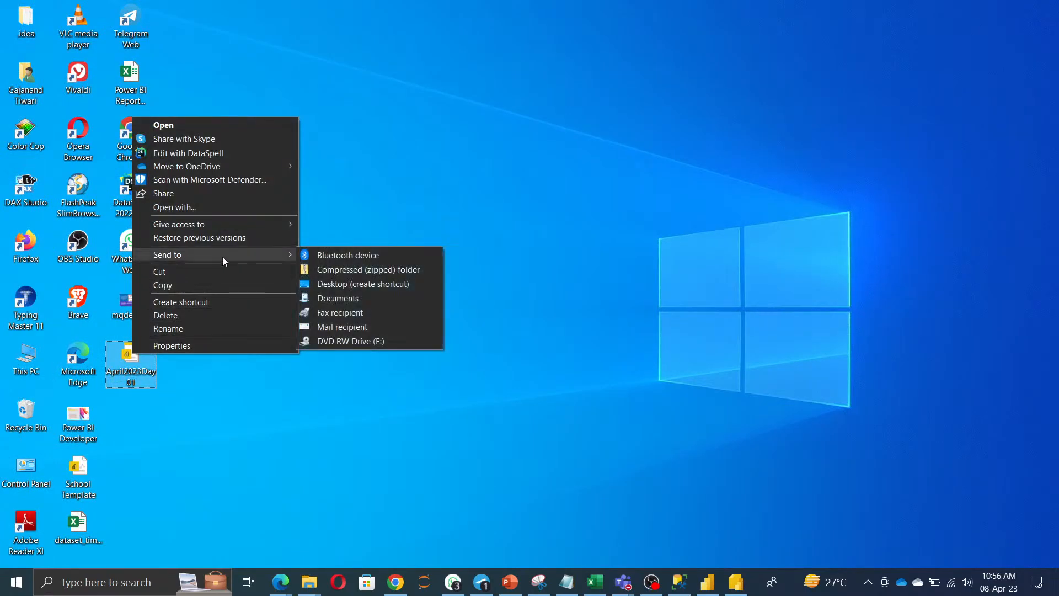
pyautogui.click(186, 207)
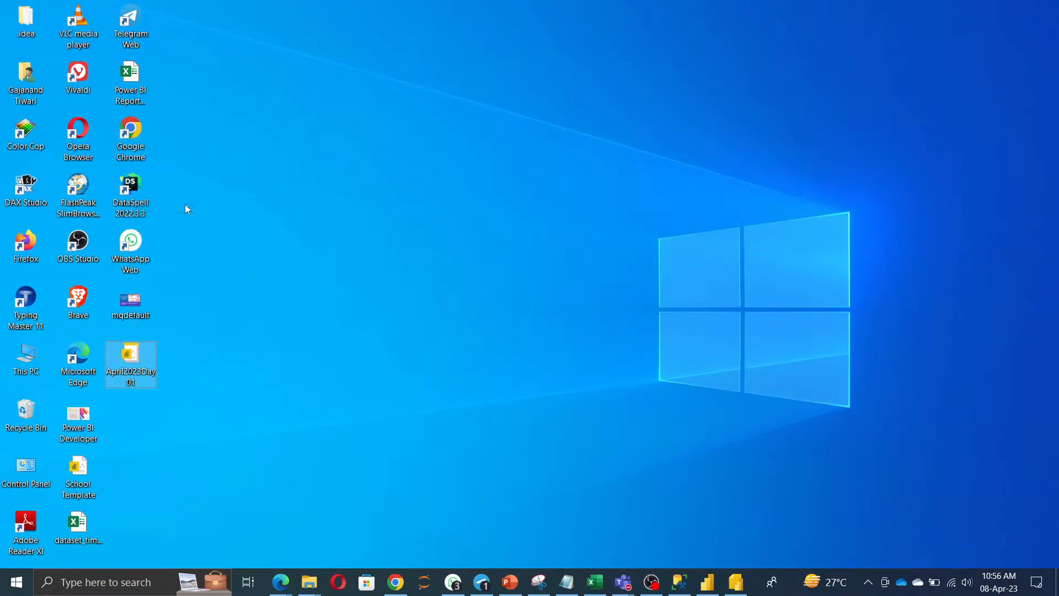
pyautogui.click(565, 397)
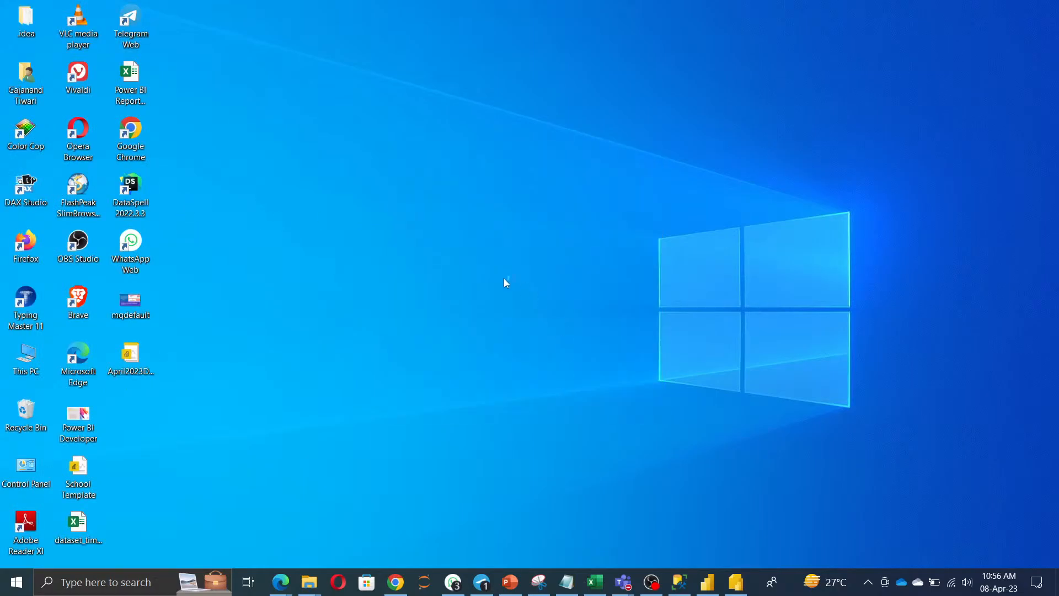
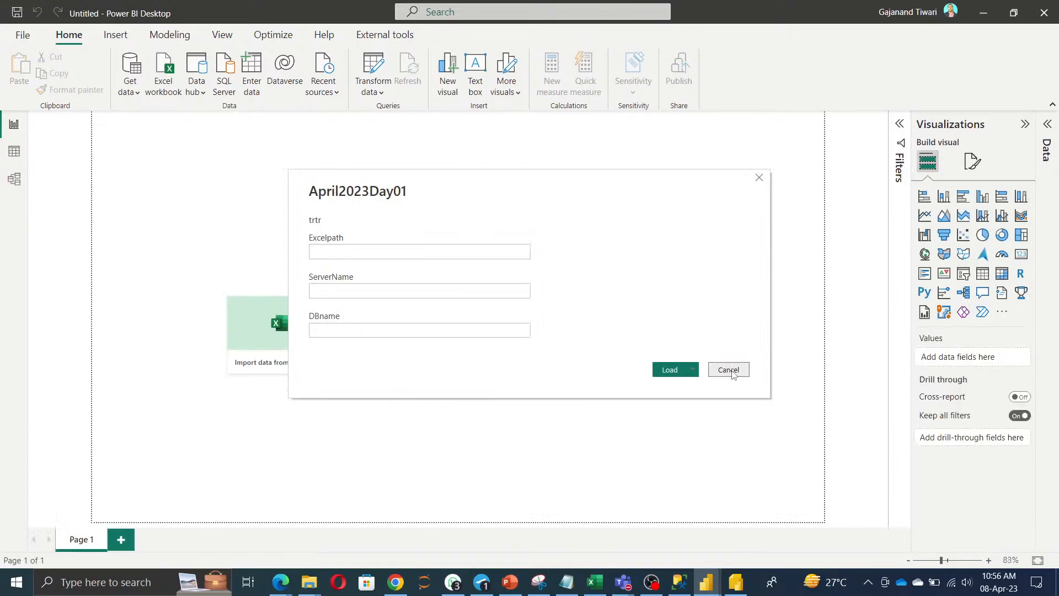
# Cancel the template parameter prompt, then re-import April2023Day01 via File > Import > Power BI template.
pyautogui.click(729, 370)
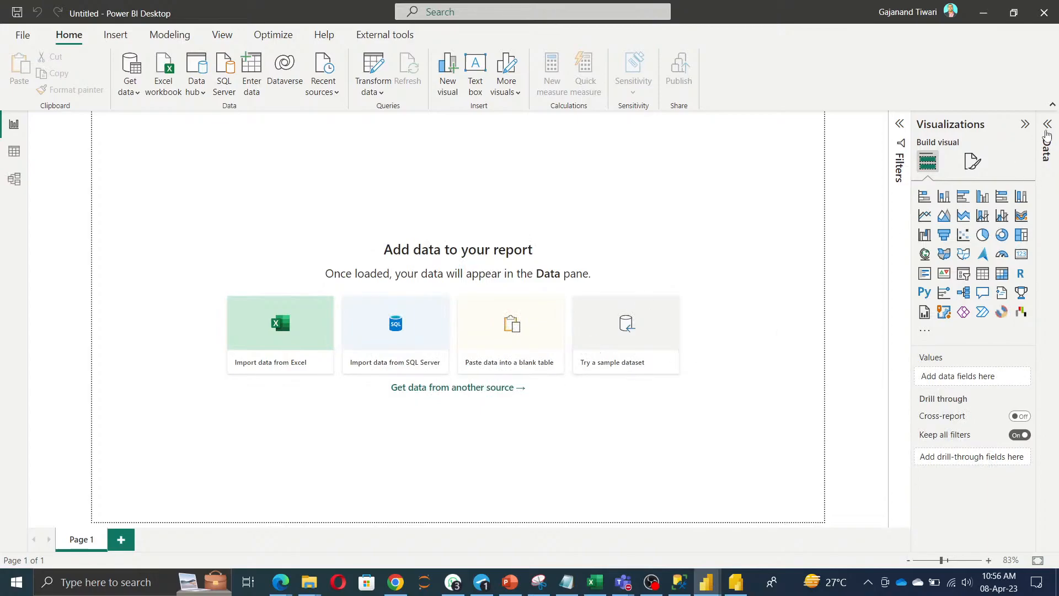
pyautogui.click(1047, 134)
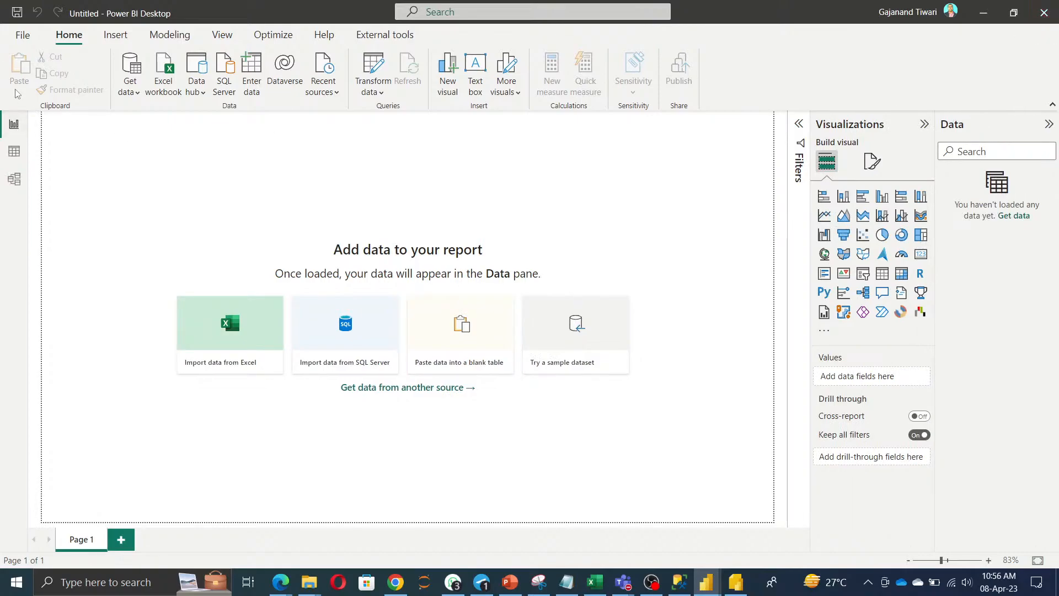
pyautogui.click(22, 34)
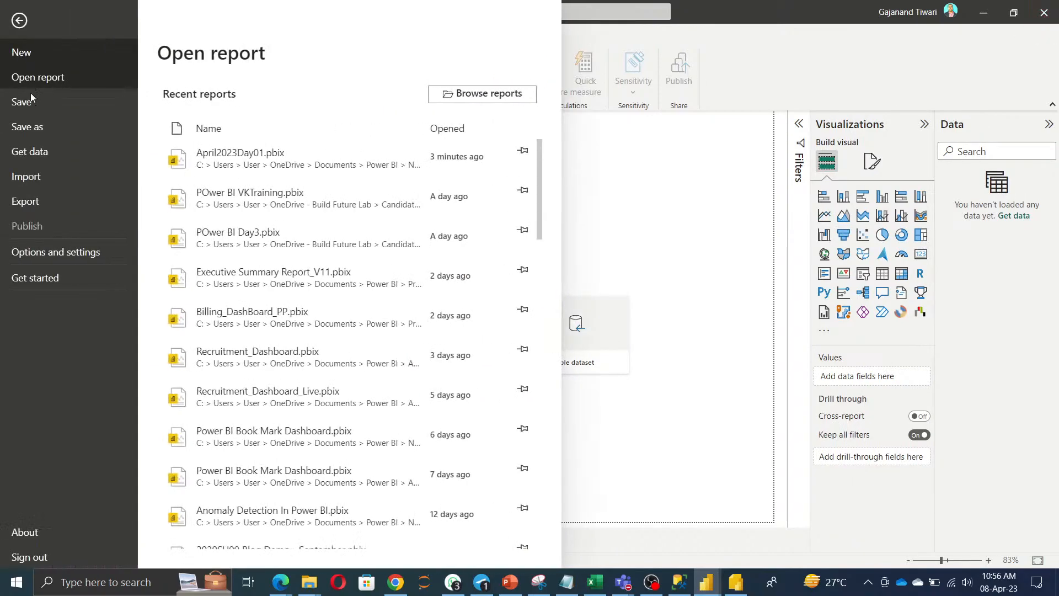
pyautogui.click(42, 181)
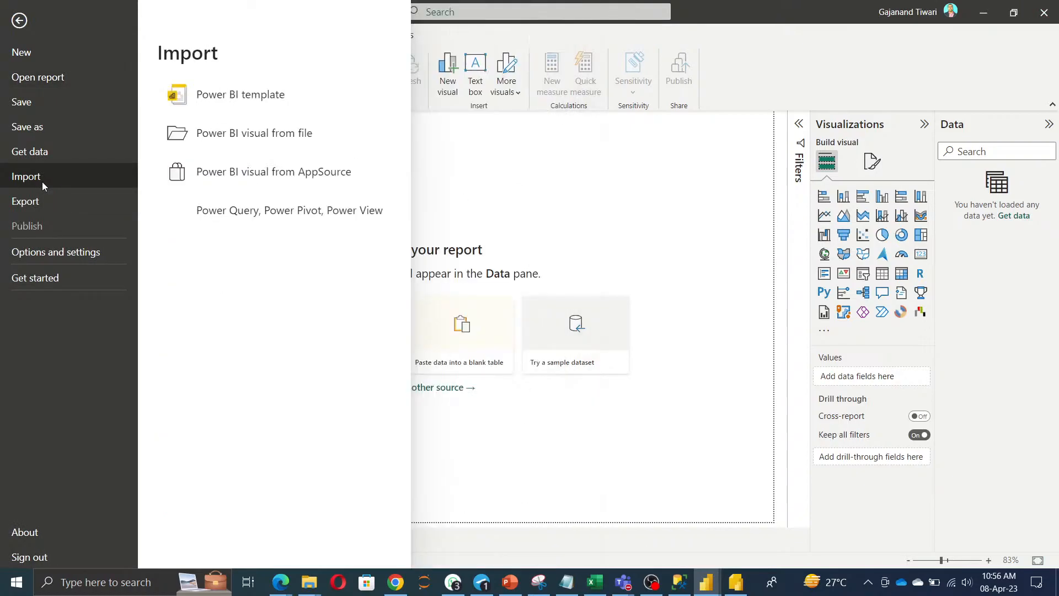
pyautogui.click(209, 105)
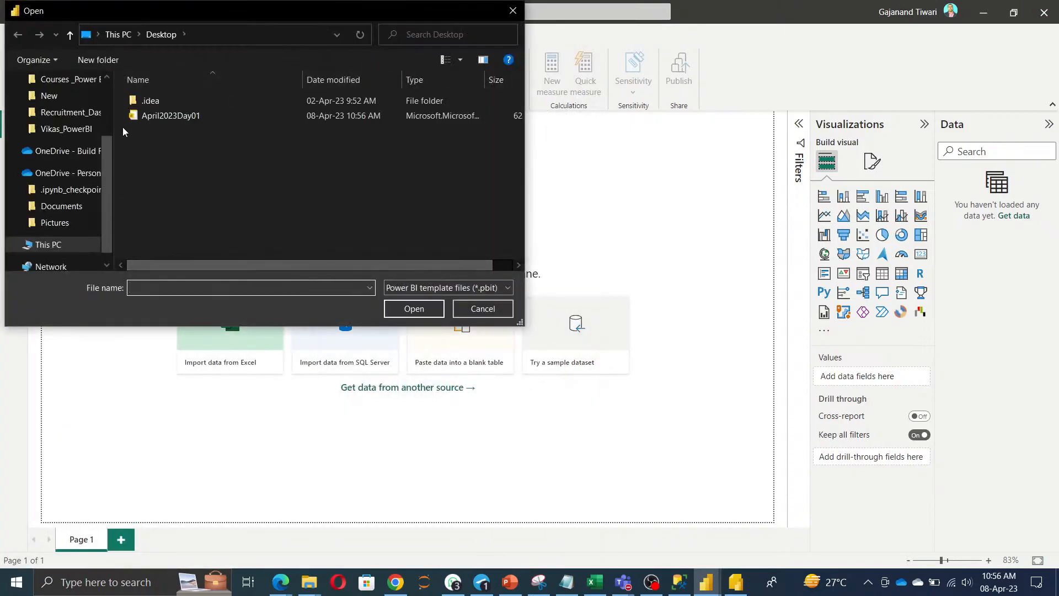
pyautogui.click(157, 116)
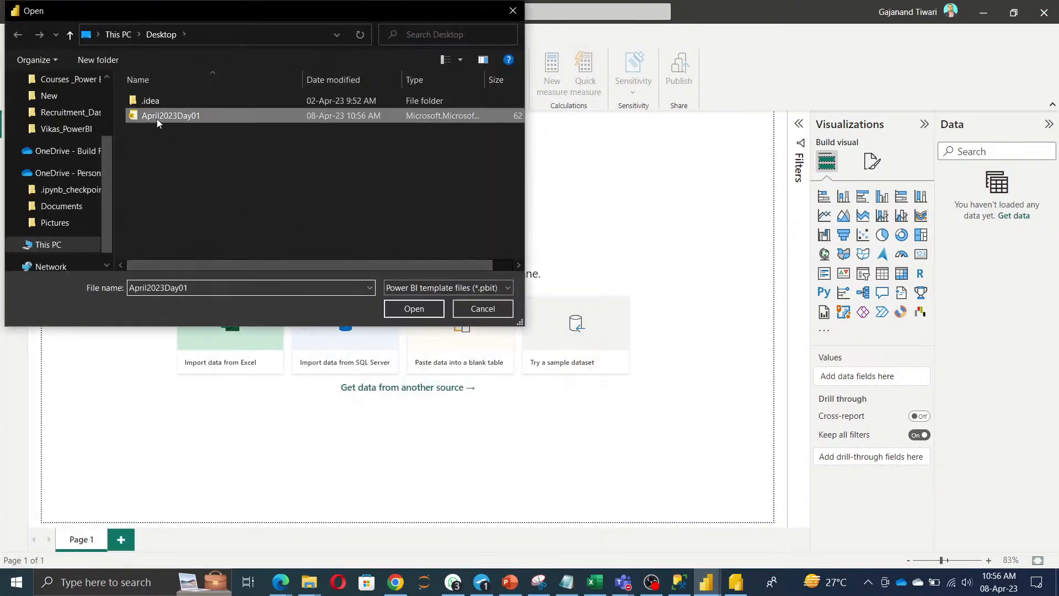
pyautogui.click(421, 310)
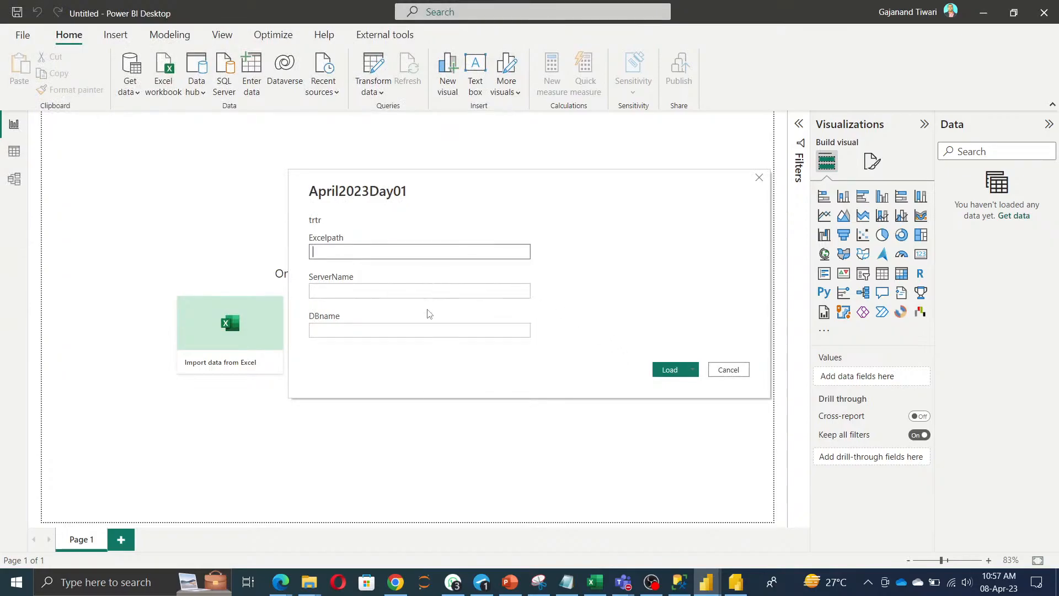
# Cancel the April2023Day01 connection prompt again and close Power BI Desktop.
pyautogui.click(592, 585)
pyautogui.click(592, 584)
pyautogui.moveTo(279, 584)
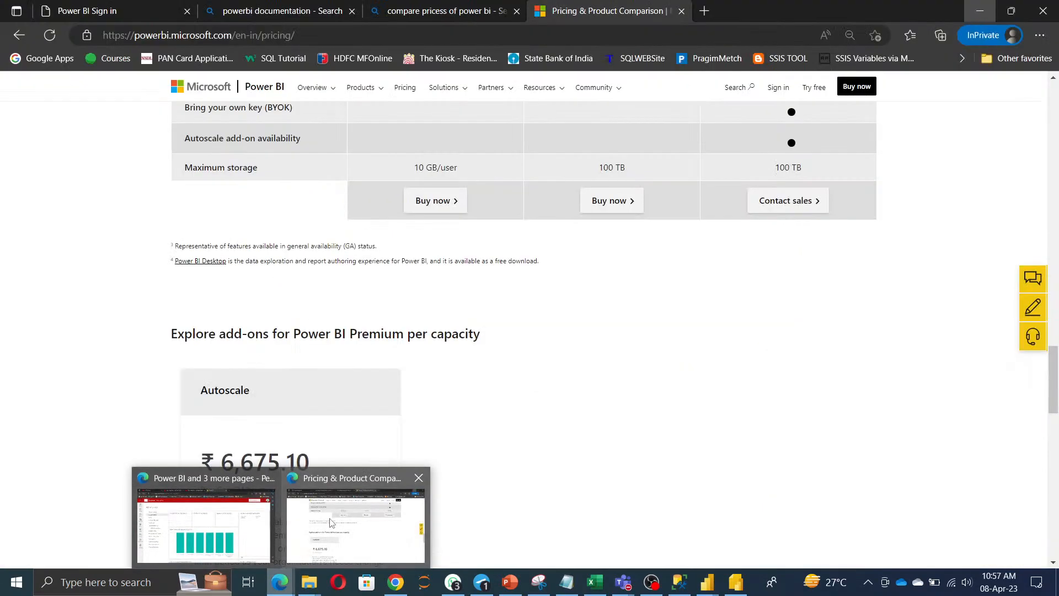
pyautogui.moveTo(331, 523)
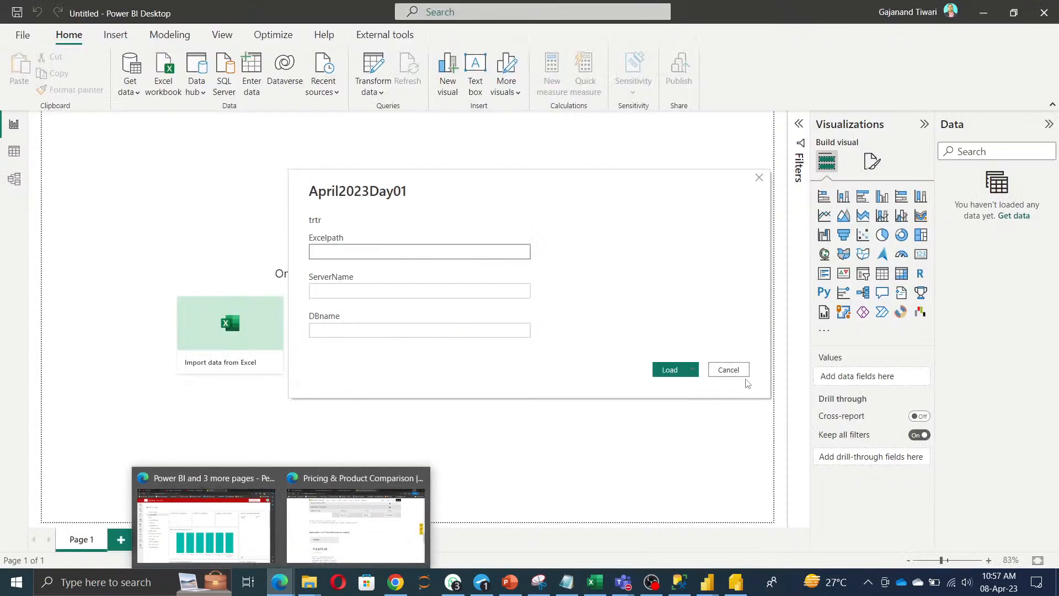
pyautogui.click(731, 370)
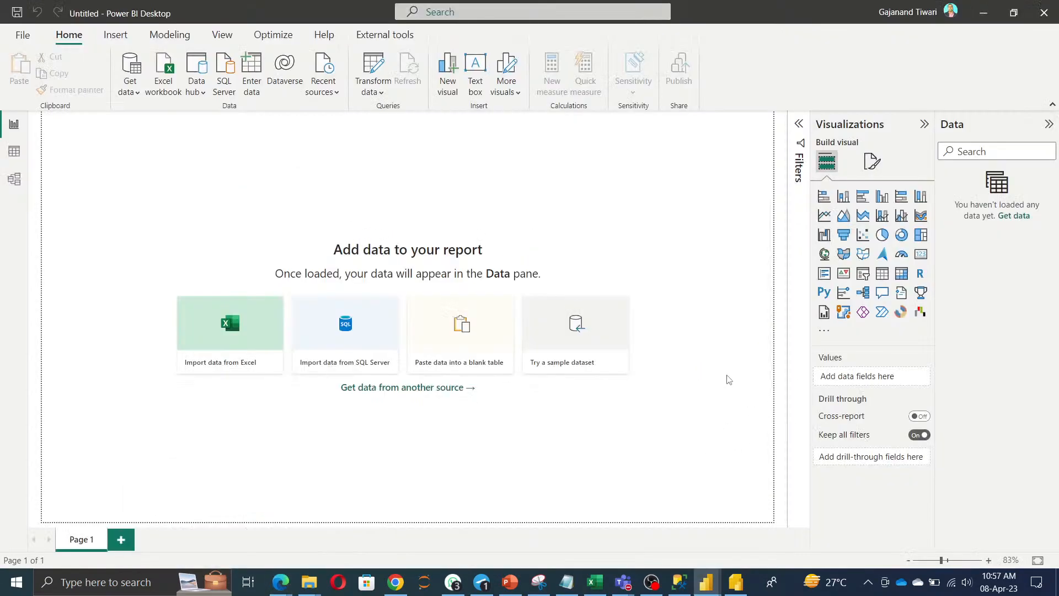
pyautogui.click(1044, 13)
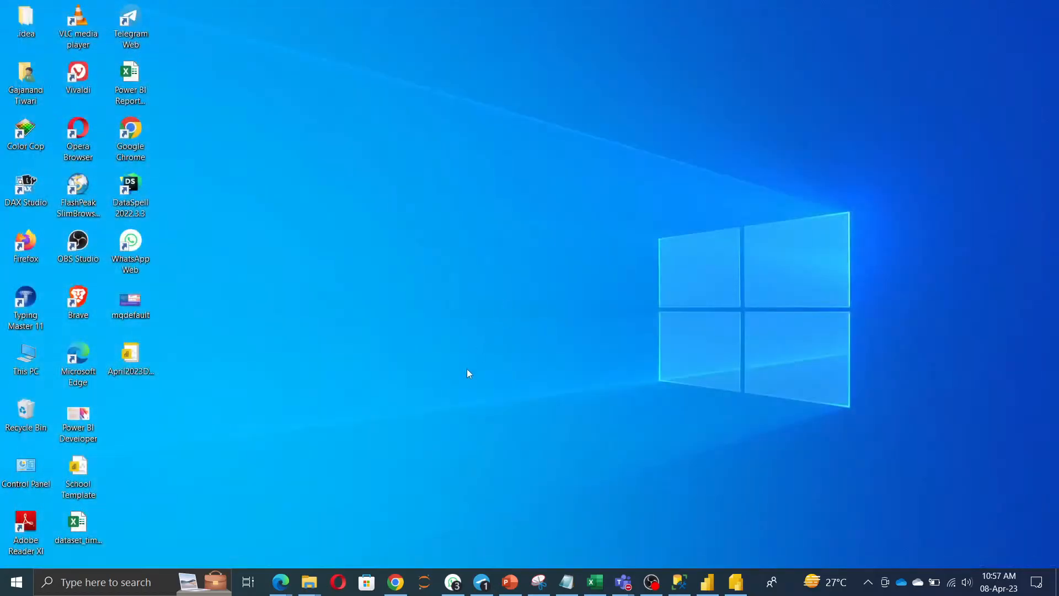
# Refresh the desktop and delete the April2023Day01 file.
pyautogui.rightClick(436, 204)
pyautogui.click(485, 239)
pyautogui.click(130, 364)
pyautogui.press('Delete')
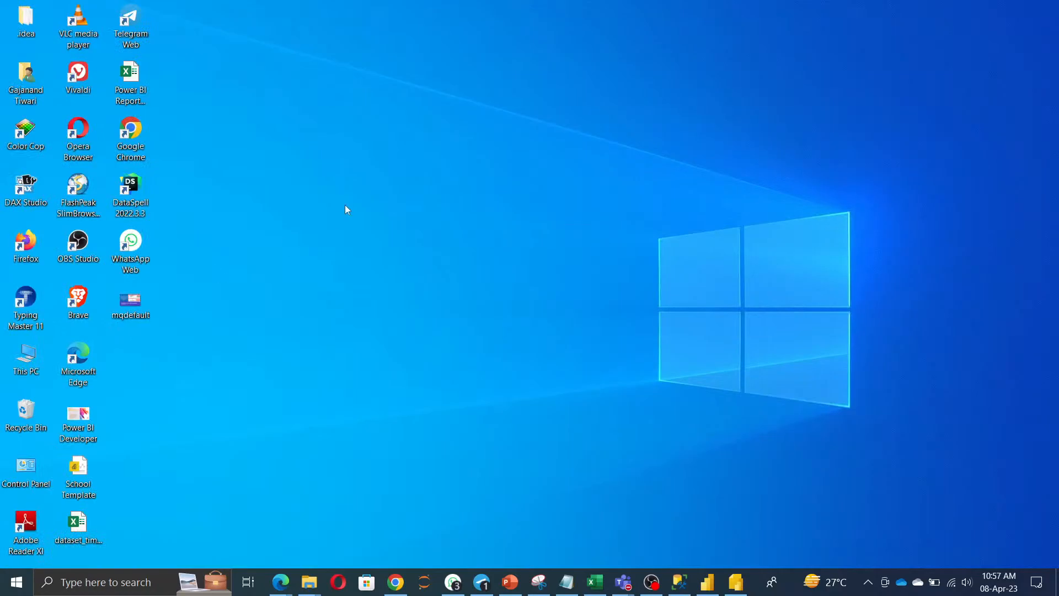
# Return to the Power BI window showing the April2023Day01 report.
pyautogui.rightClick(346, 206)
pyautogui.click(393, 241)
pyautogui.click(707, 582)
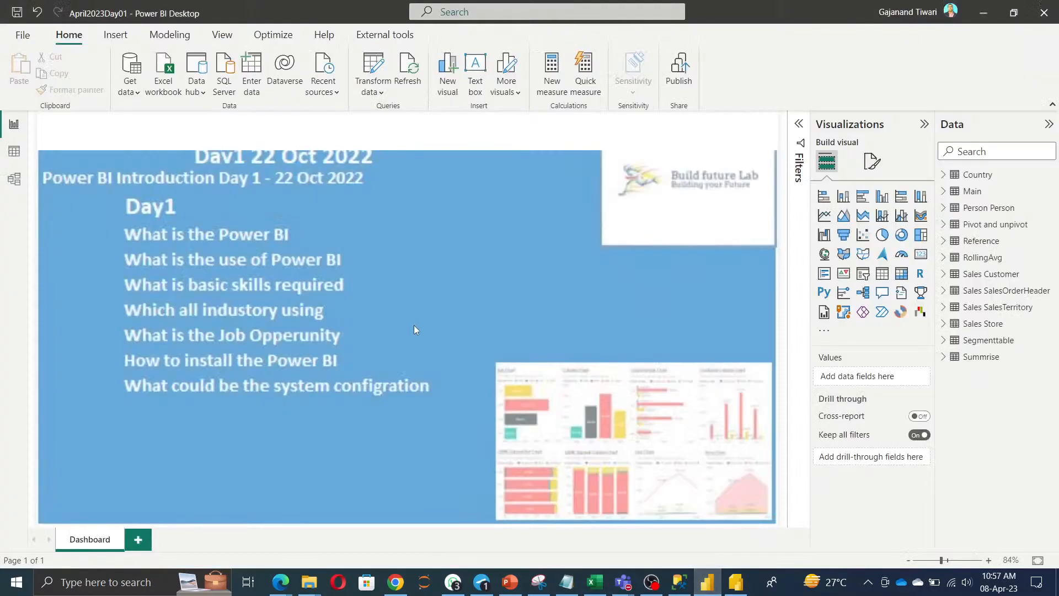
# Enter the uppercase title 'FUTURE LAB -POWER BI BY' plus the author's name in the top text box.
pyautogui.click(194, 119)
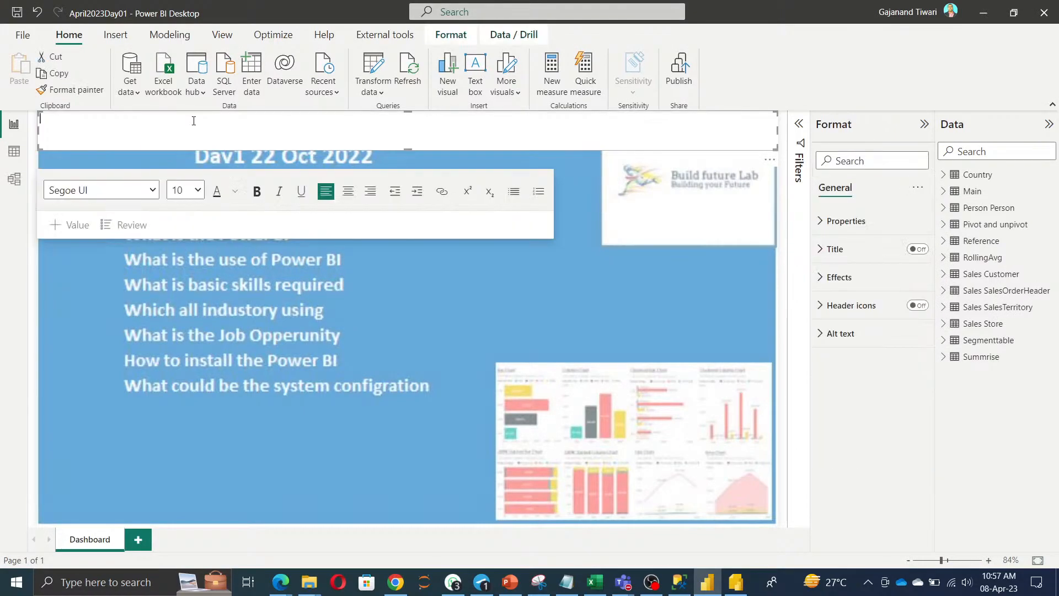
pyautogui.write('build future la')
pyautogui.hotkey('ctrl', 'a')
pyautogui.press('BackSpace')
pyautogui.write('BUILDUFUTUR')
pyautogui.press('BackSpace')
pyautogui.press('BackSpace')
pyautogui.press('BackSpace')
pyautogui.press('BackSpace')
pyautogui.write('FUTURE LAB -POWER BI BY GAJANAND')
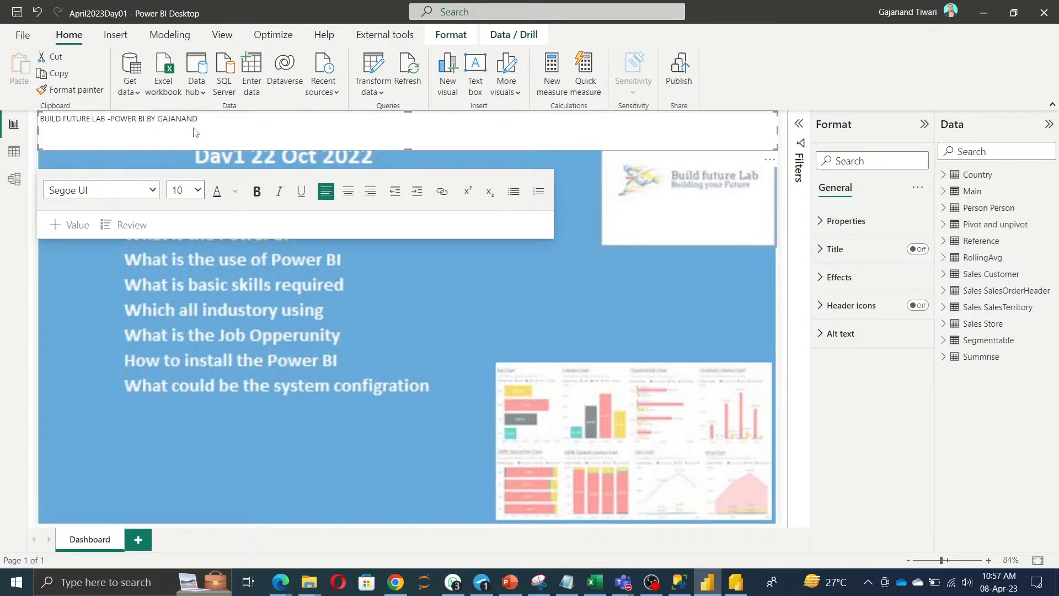
# Format the title text white, size 24, centred and bold.
pyautogui.hotkey('ctrl', 'a')
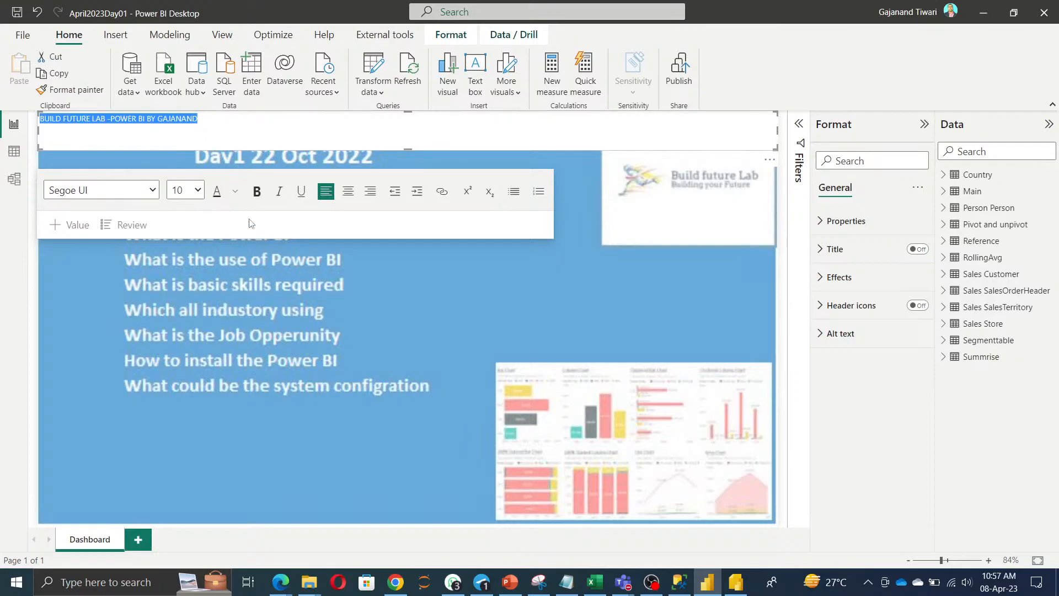
pyautogui.click(236, 193)
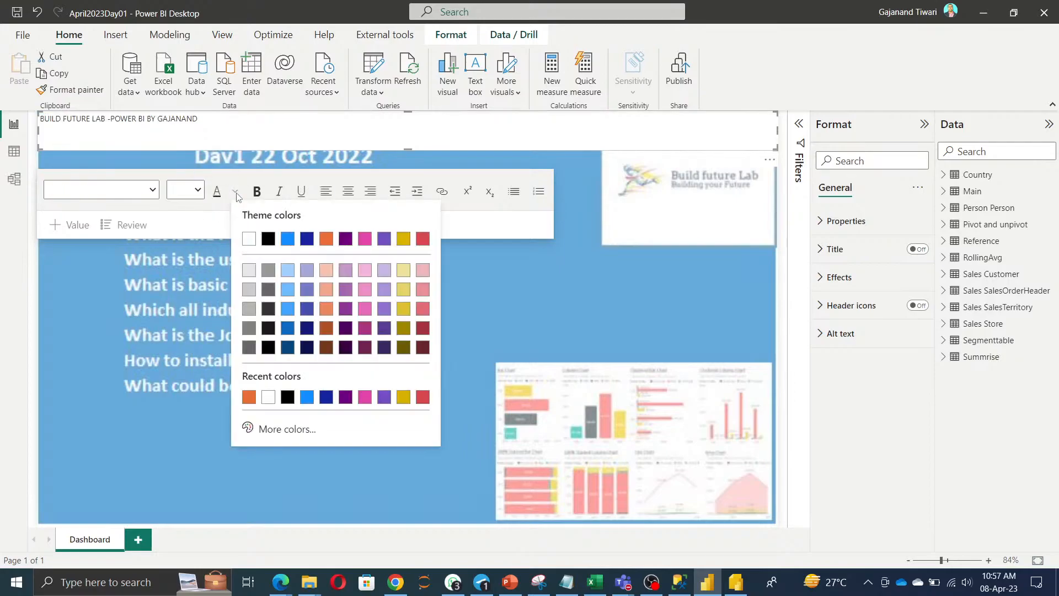
pyautogui.click(247, 242)
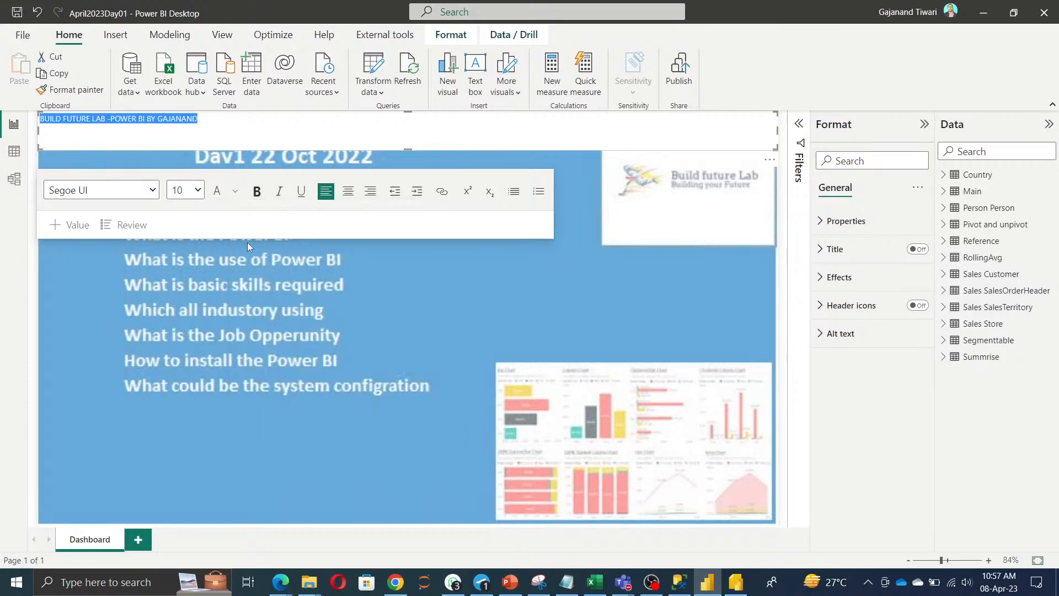
pyautogui.click(201, 195)
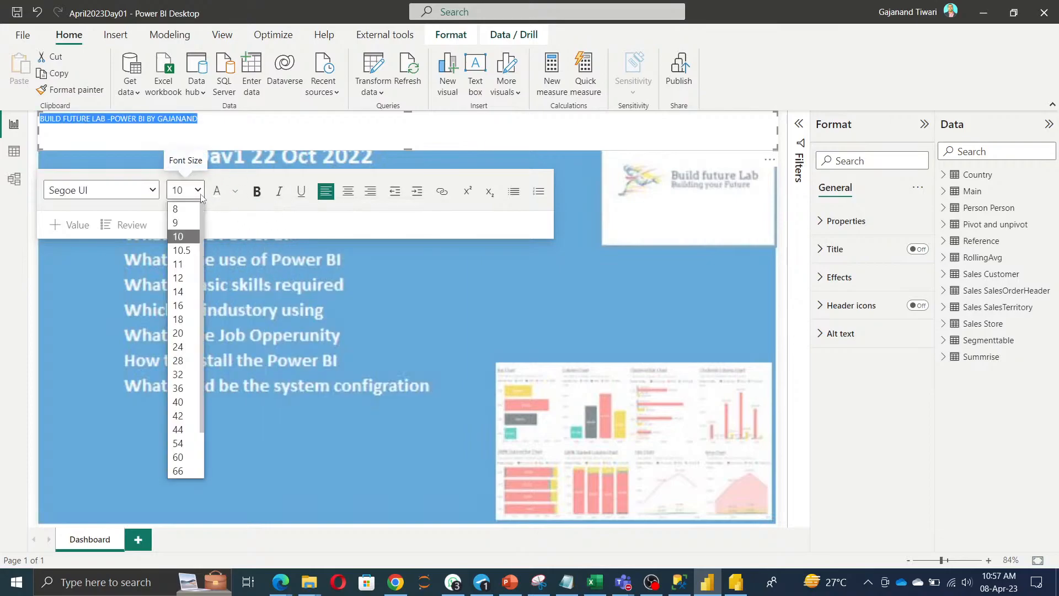
pyautogui.click(186, 345)
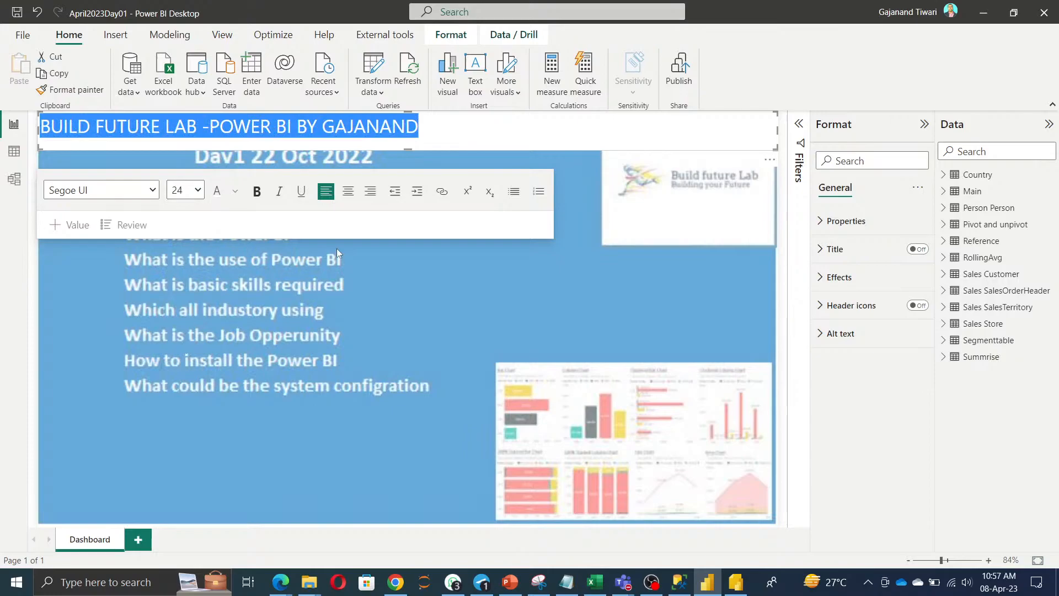
pyautogui.click(348, 193)
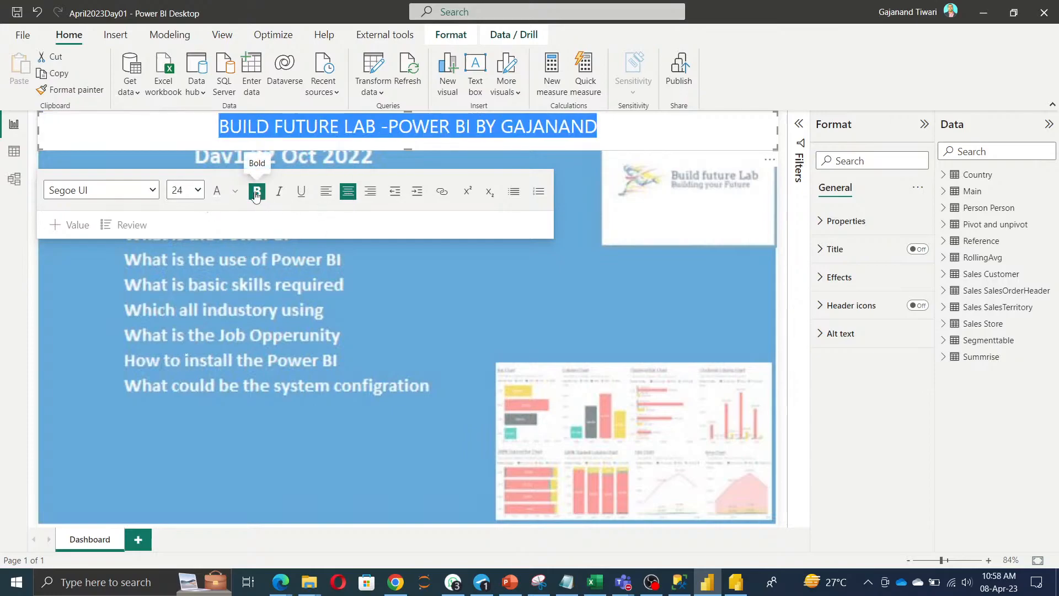
pyautogui.click(256, 193)
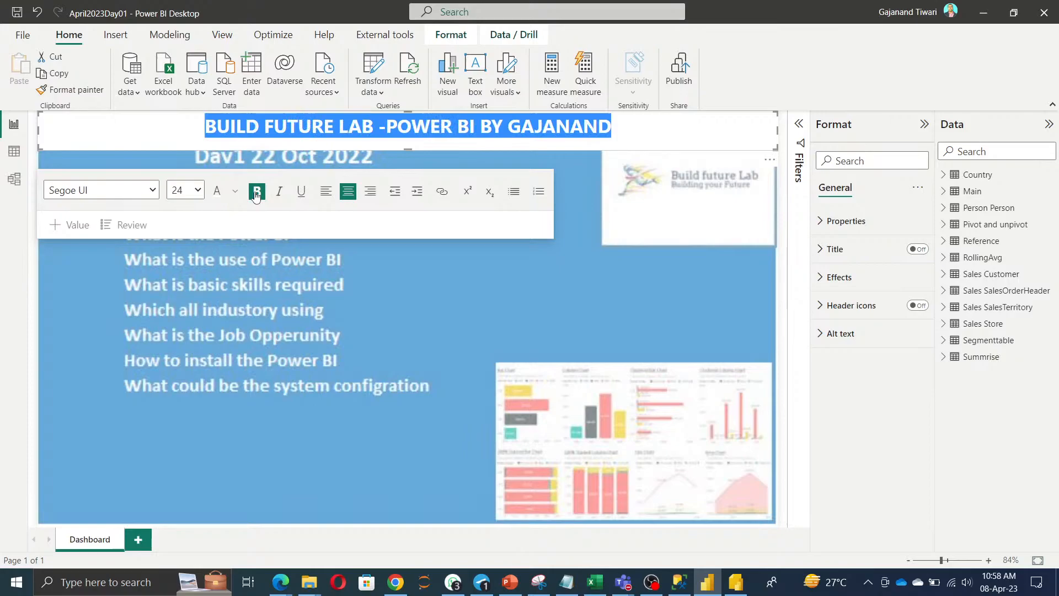
# Give the title box a dark gold background and exit text editing.
pyautogui.click(840, 282)
pyautogui.click(848, 346)
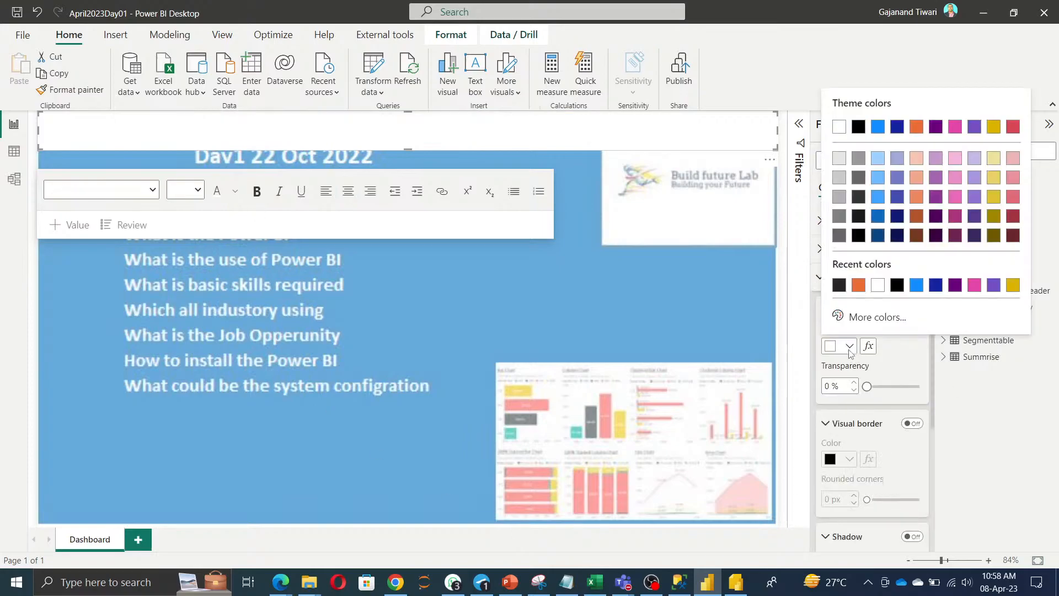
pyautogui.click(995, 217)
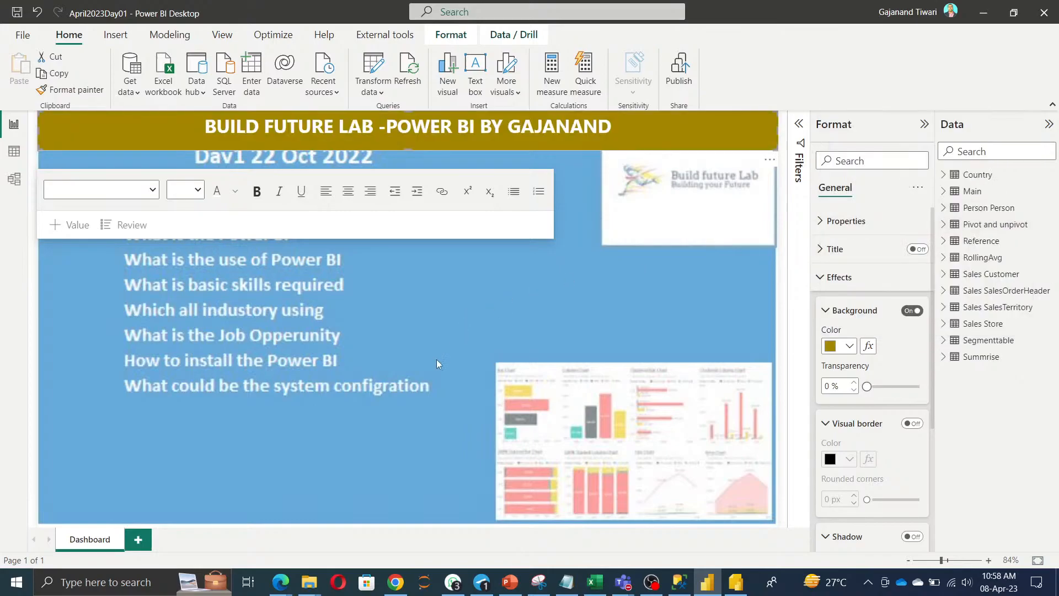
pyautogui.click(385, 333)
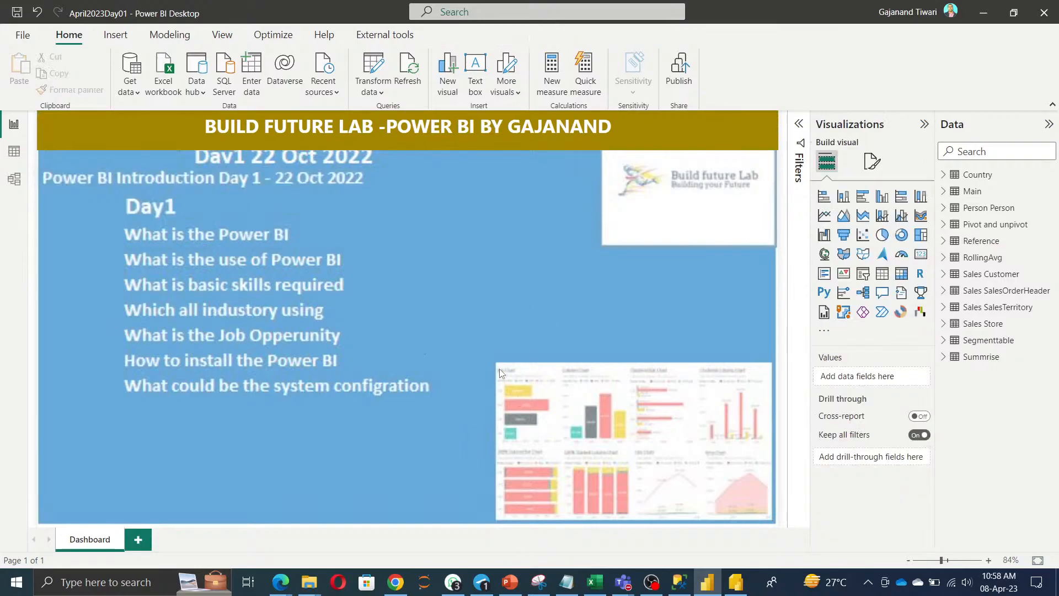
# Set the page's canvas background image transparency to 56%.
pyautogui.click(871, 161)
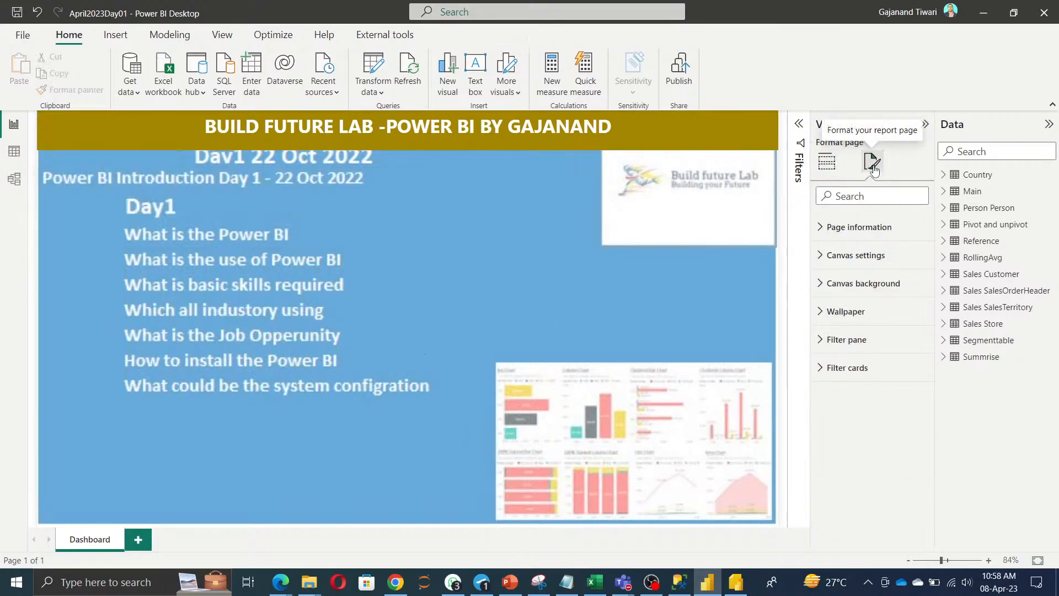
pyautogui.click(864, 286)
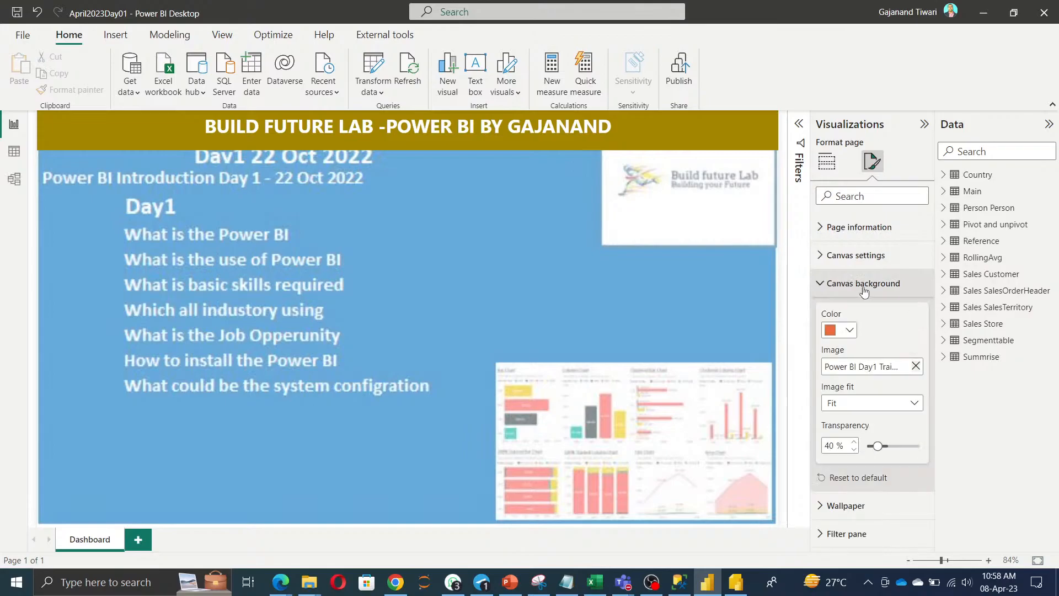
pyautogui.moveTo(887, 446); pyautogui.dragTo(867, 445)
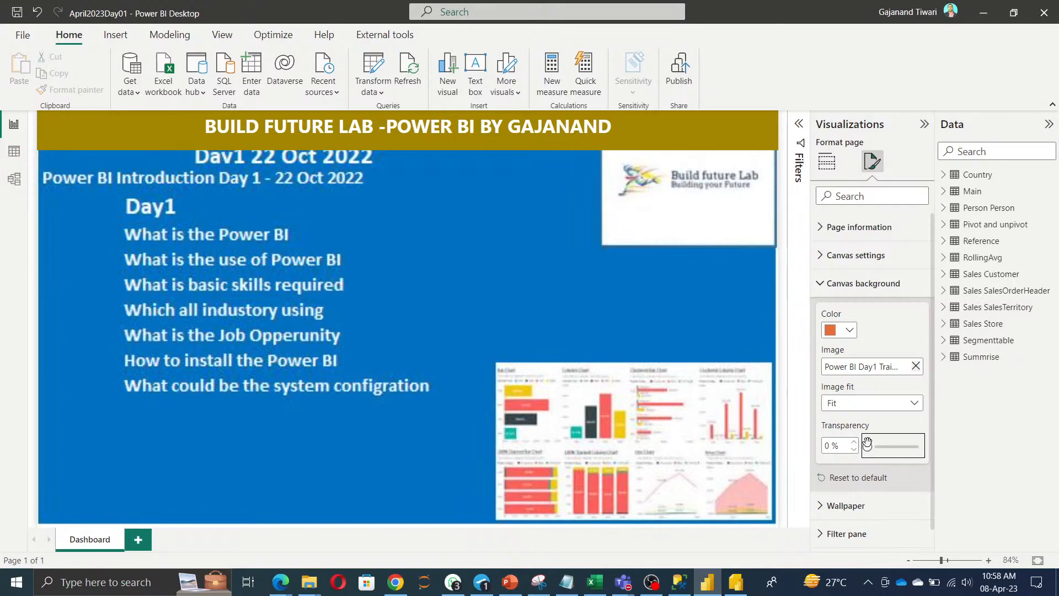
pyautogui.moveTo(868, 446); pyautogui.dragTo(909, 446)
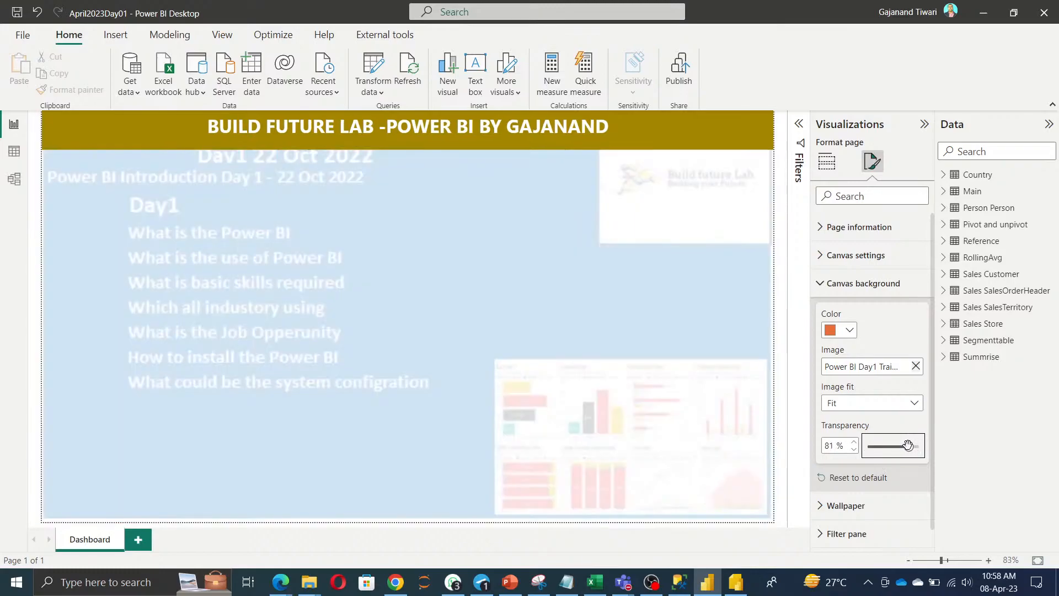
pyautogui.moveTo(908, 444); pyautogui.dragTo(896, 444)
# Choose yellow as the canvas background colour.
pyautogui.click(849, 330)
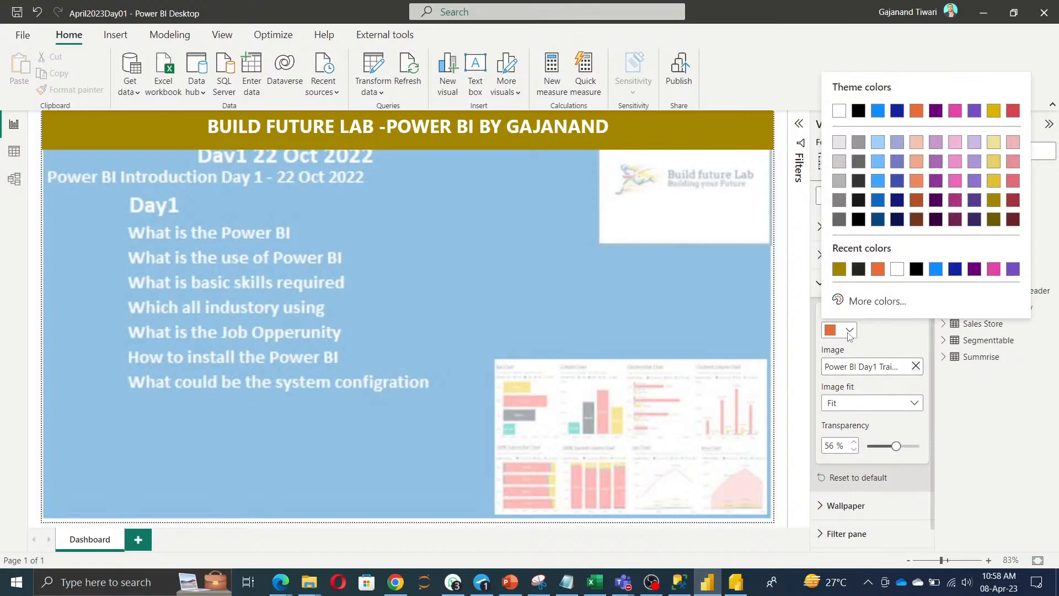
pyautogui.click(993, 182)
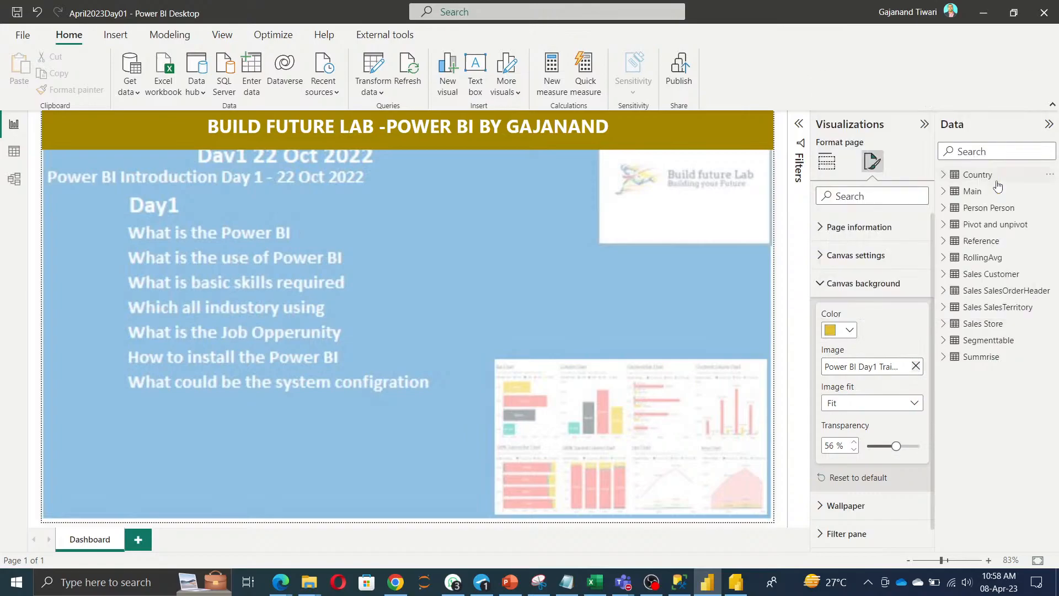
pyautogui.click(539, 346)
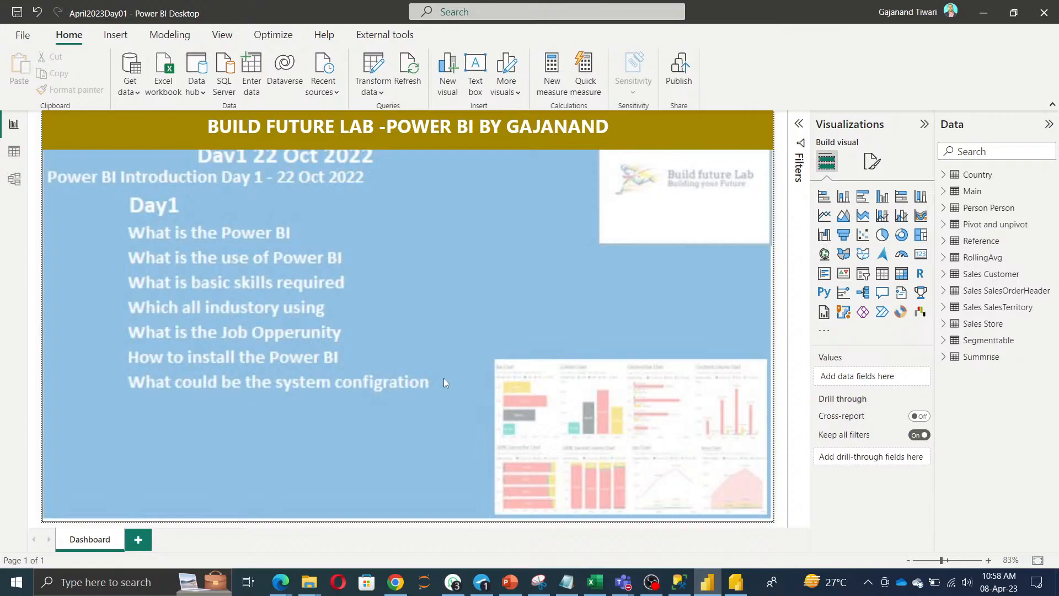
pyautogui.click(115, 35)
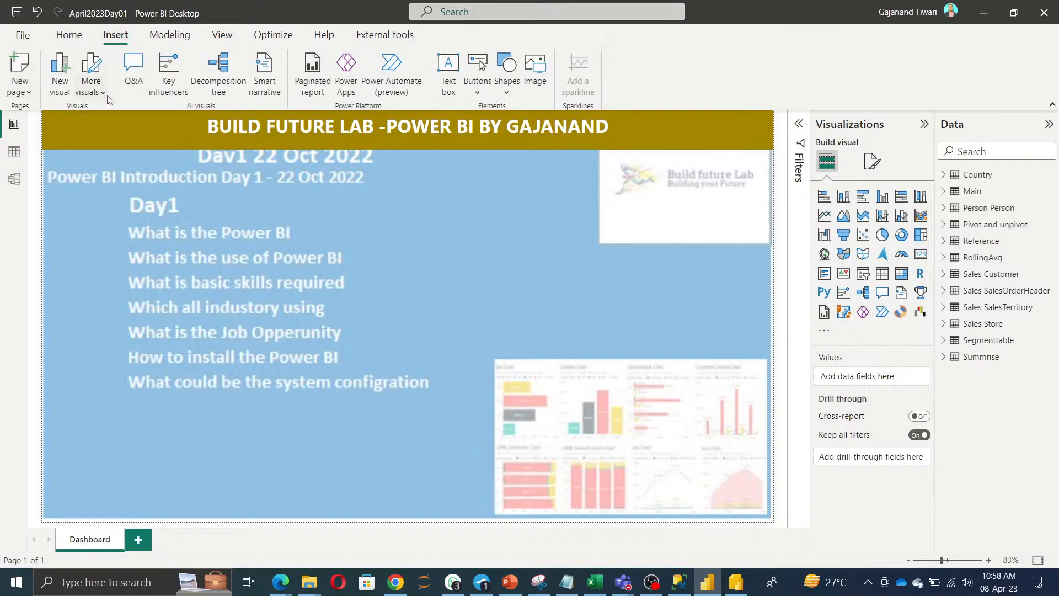
# Apply the dark blue wave theme from the Themes gallery, after briefly trying the default theme.
pyautogui.click(222, 35)
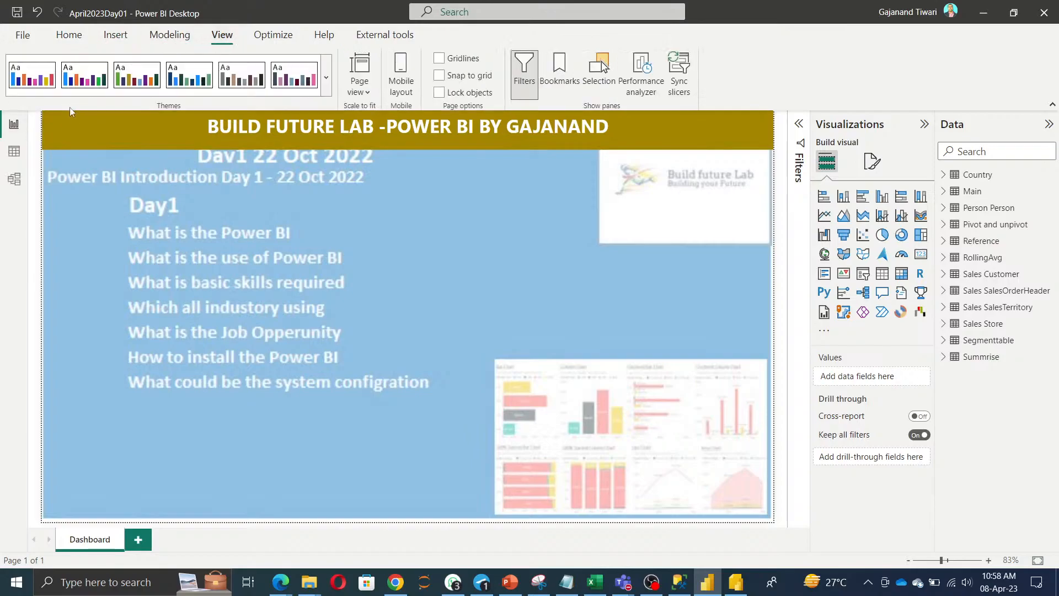
pyautogui.click(326, 80)
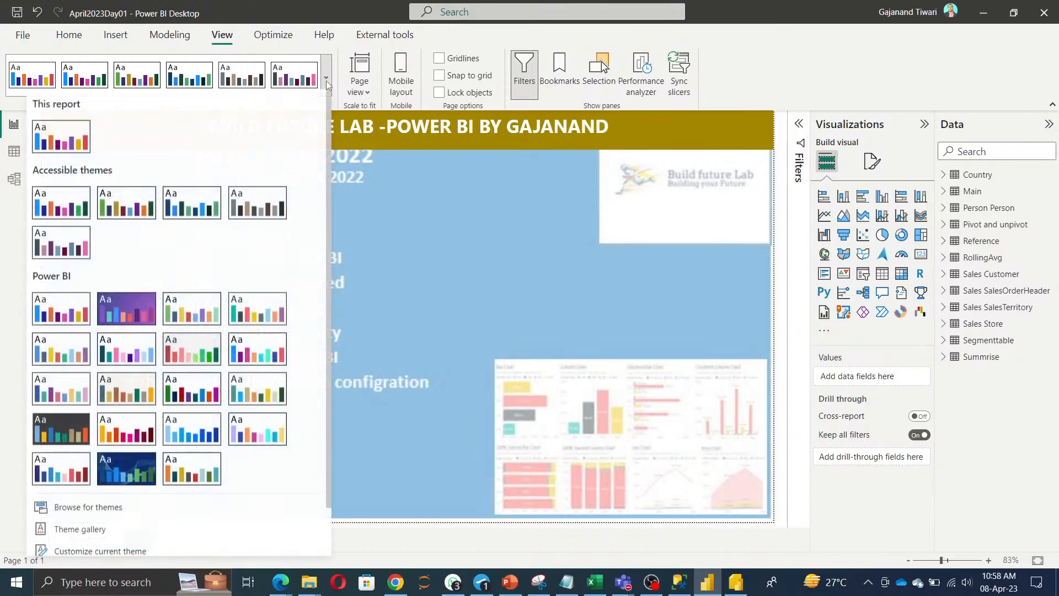
pyautogui.click(133, 474)
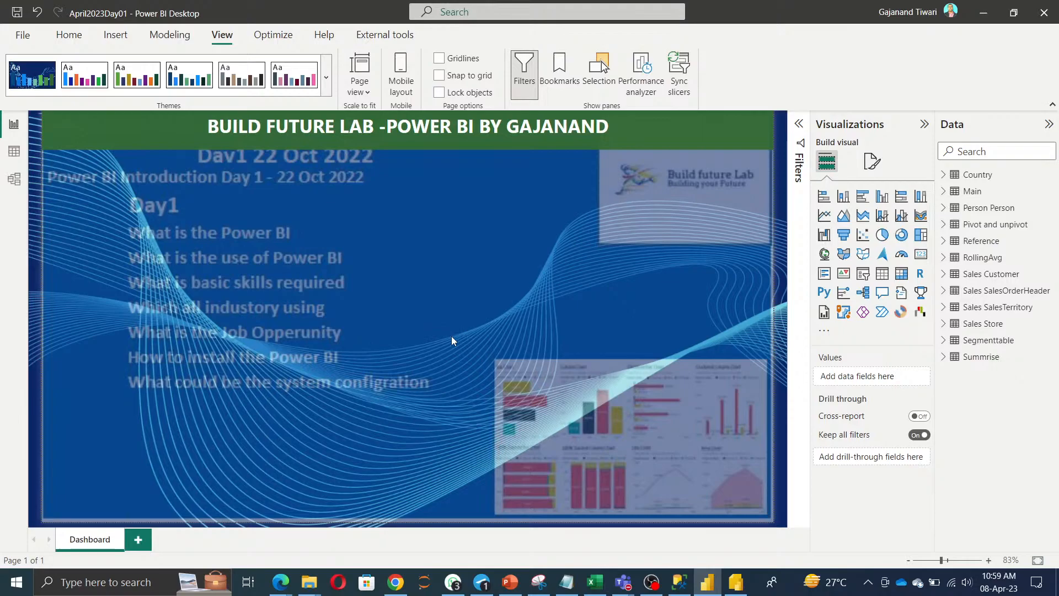
pyautogui.click(141, 77)
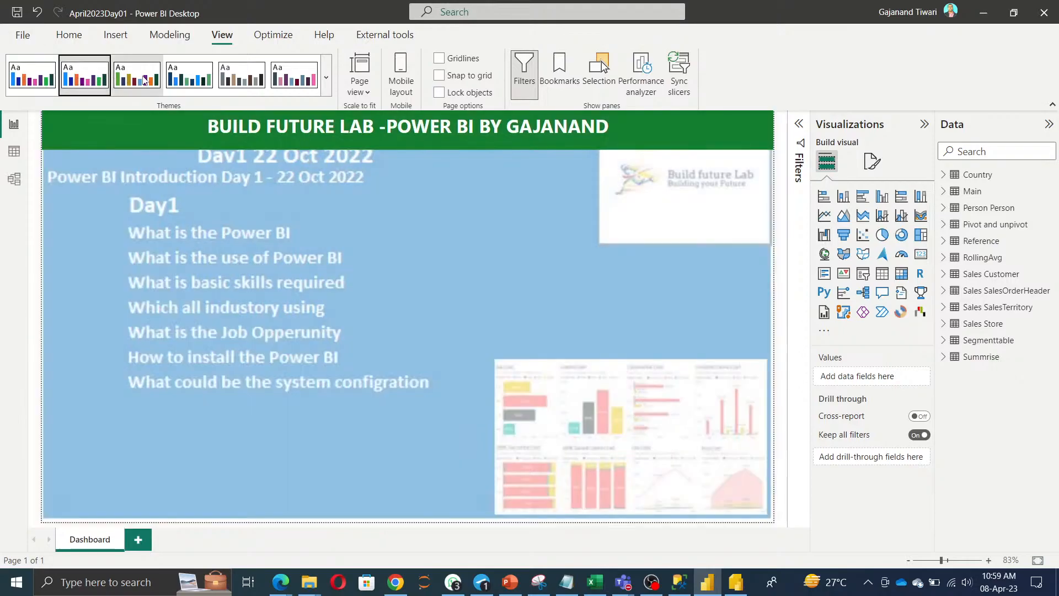
pyautogui.click(36, 82)
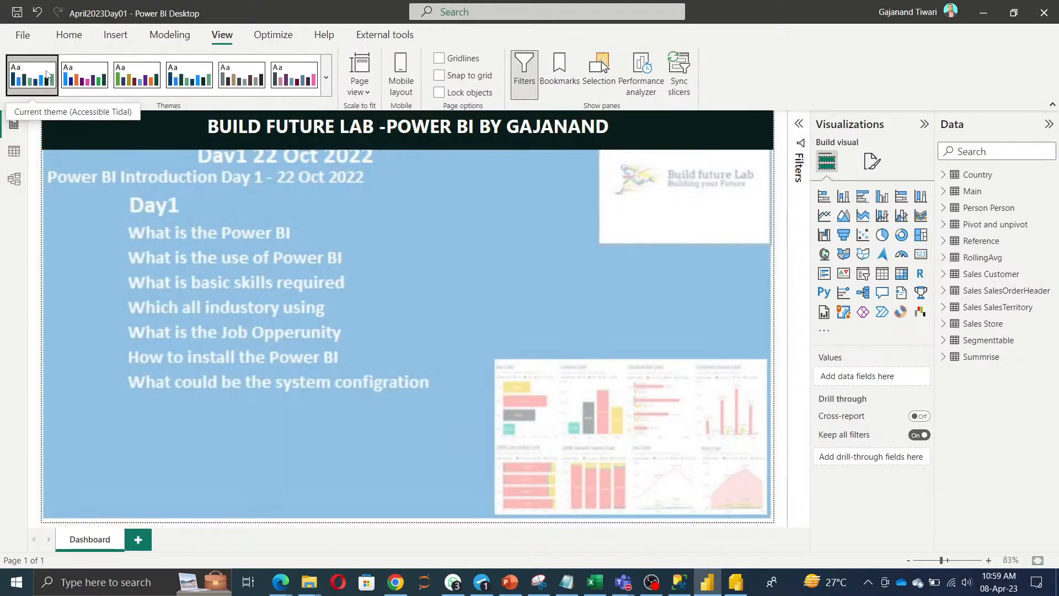
pyautogui.click(326, 77)
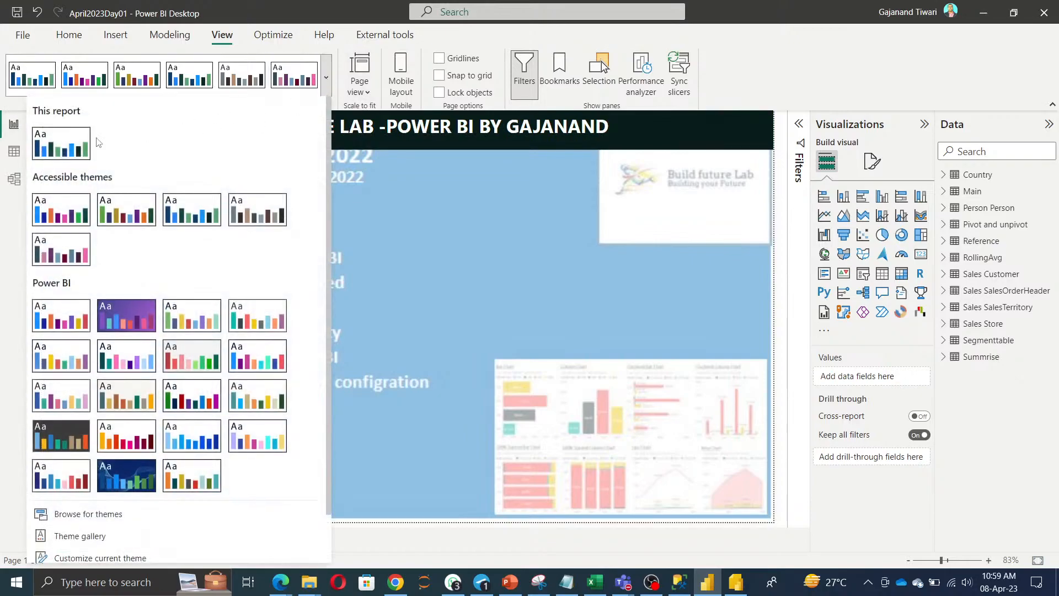
pyautogui.click(125, 478)
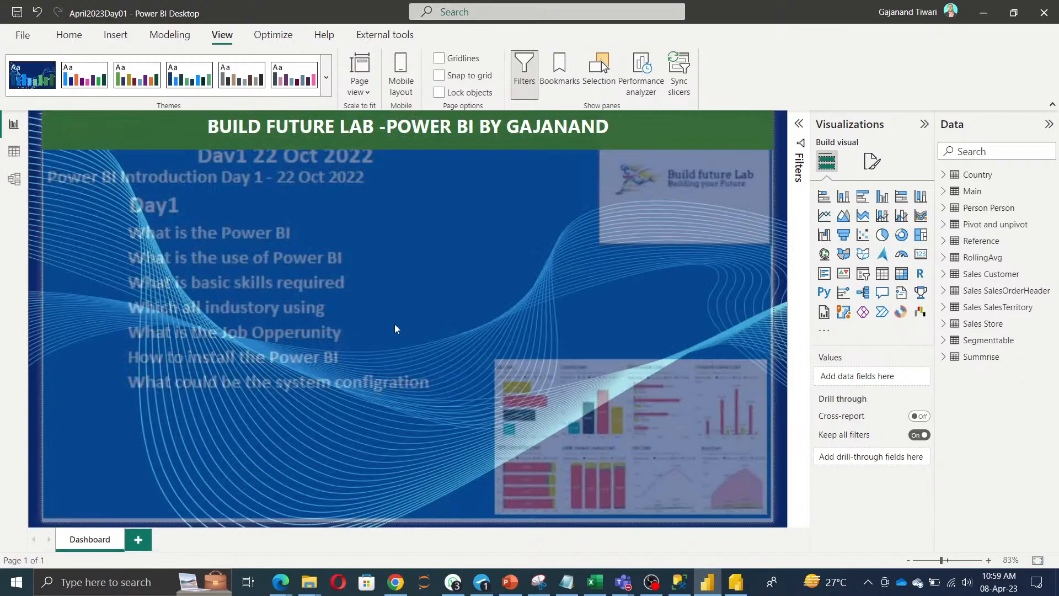
pyautogui.click(43, 127)
pyautogui.click(323, 309)
pyautogui.click(127, 32)
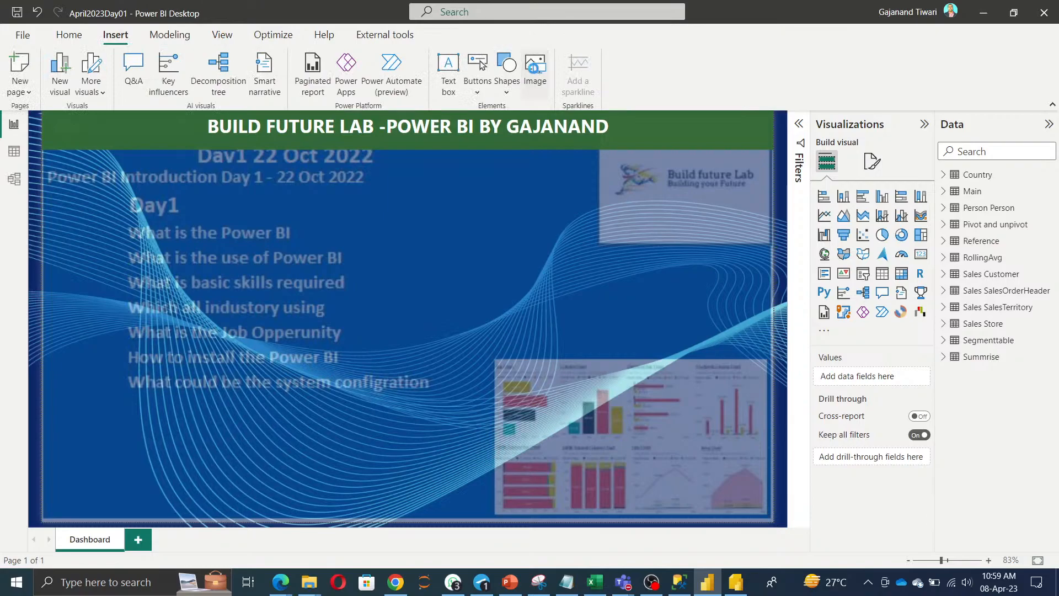
# Insert the Final logo image from Documents > BFL Doc > Final Logo.
pyautogui.click(535, 69)
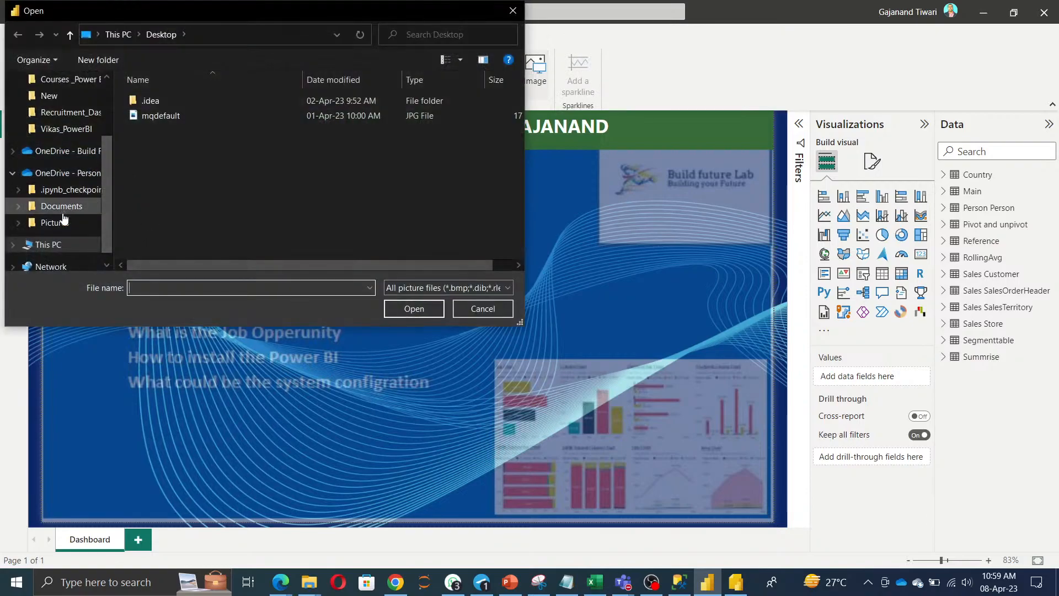
pyautogui.click(66, 207)
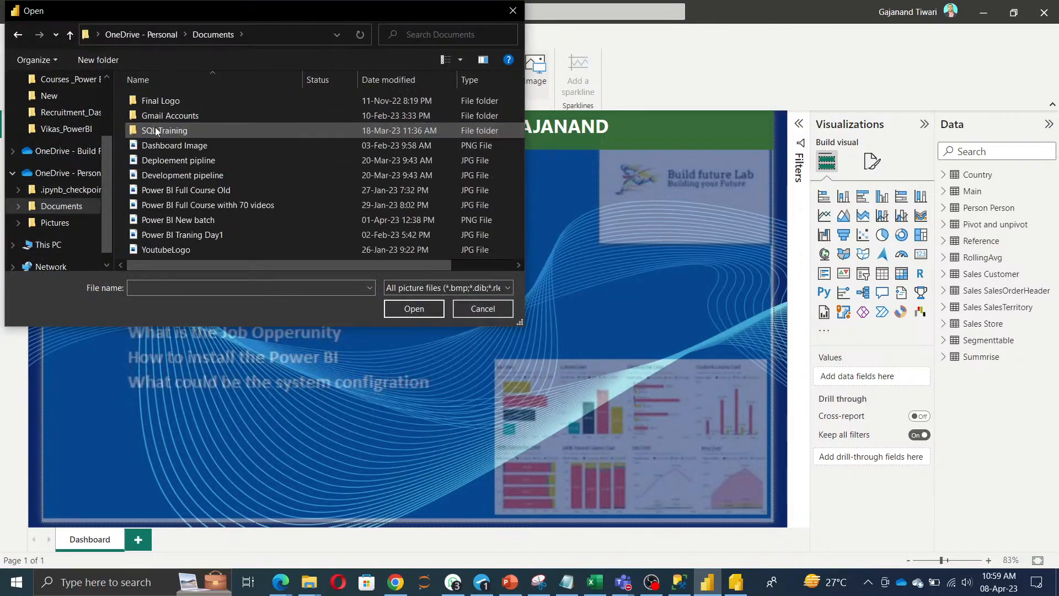
pyautogui.doubleClick(155, 126)
pyautogui.doubleClick(158, 105)
pyautogui.click(163, 116)
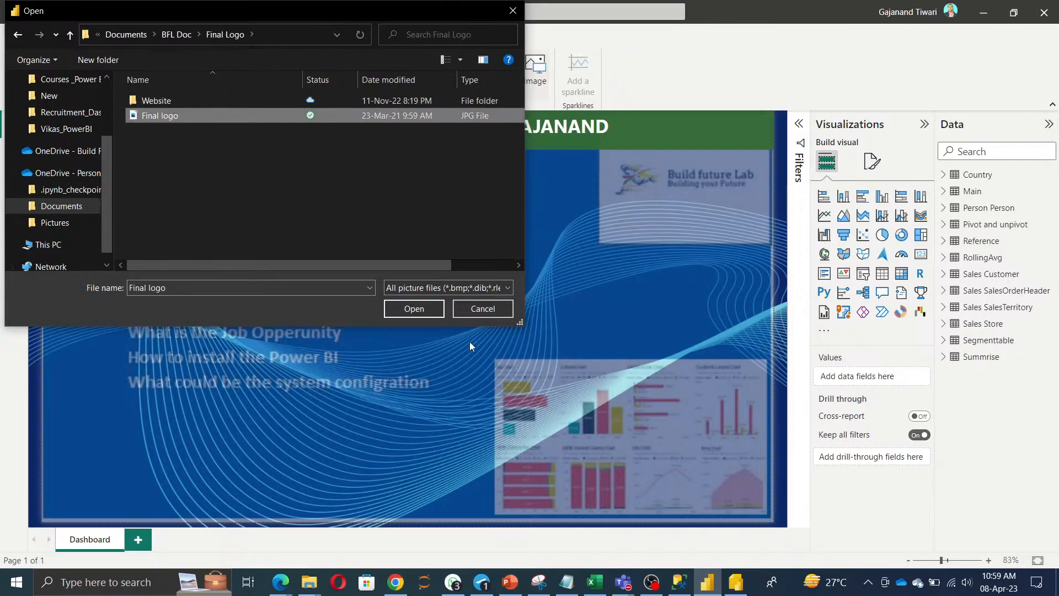
pyautogui.click(413, 309)
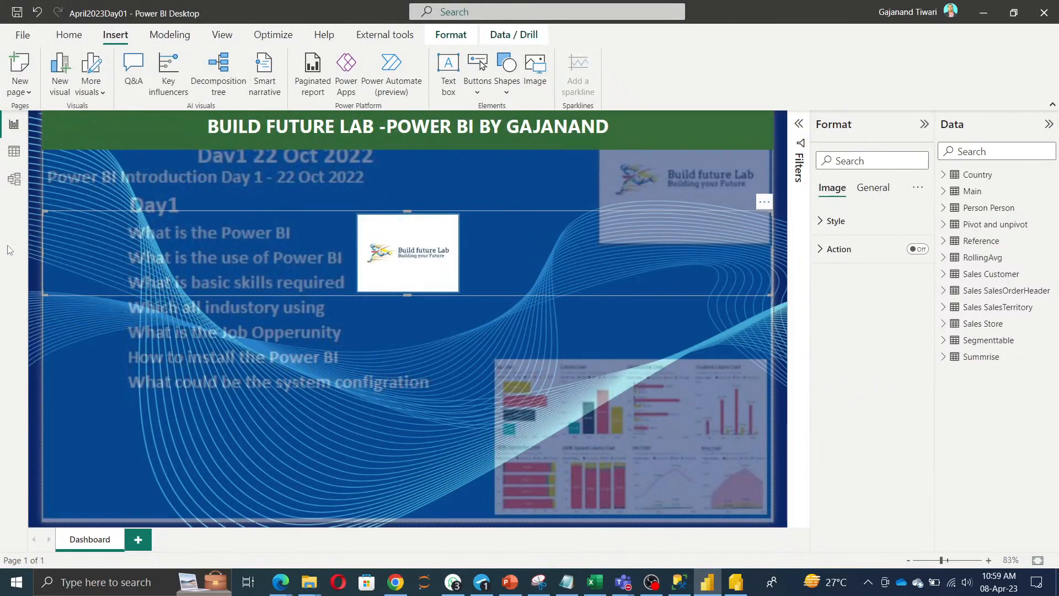
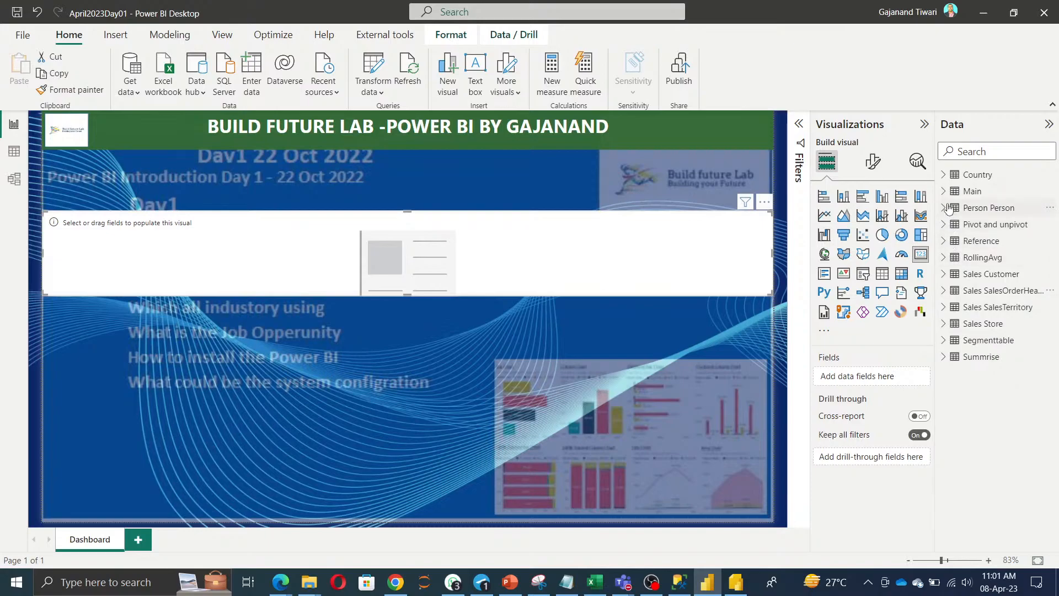
# Drag the Sales field from the Main table into the card.
pyautogui.click(945, 192)
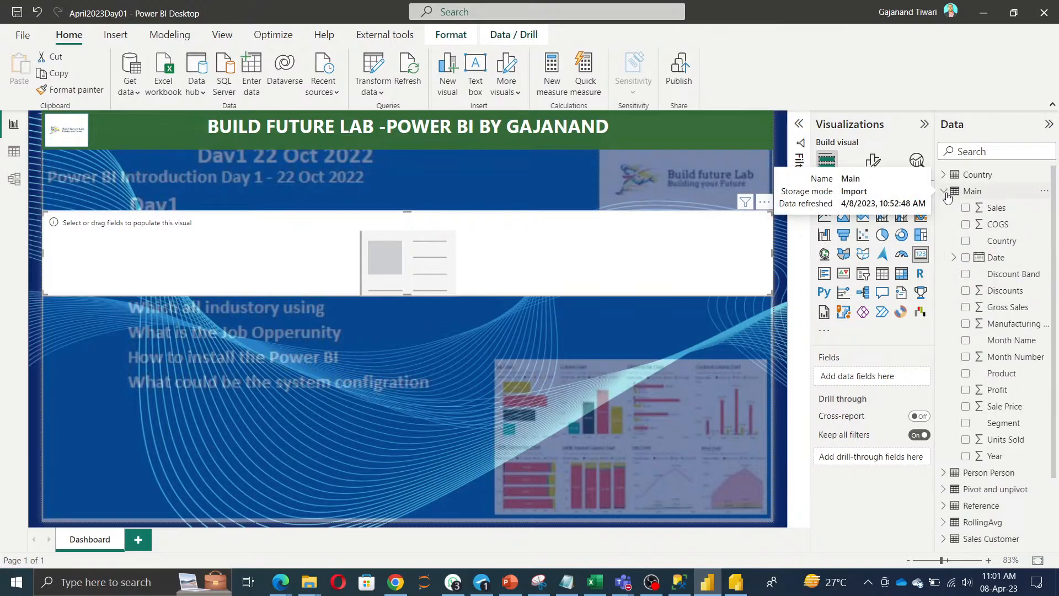
pyautogui.moveTo(996, 208); pyautogui.dragTo(469, 249)
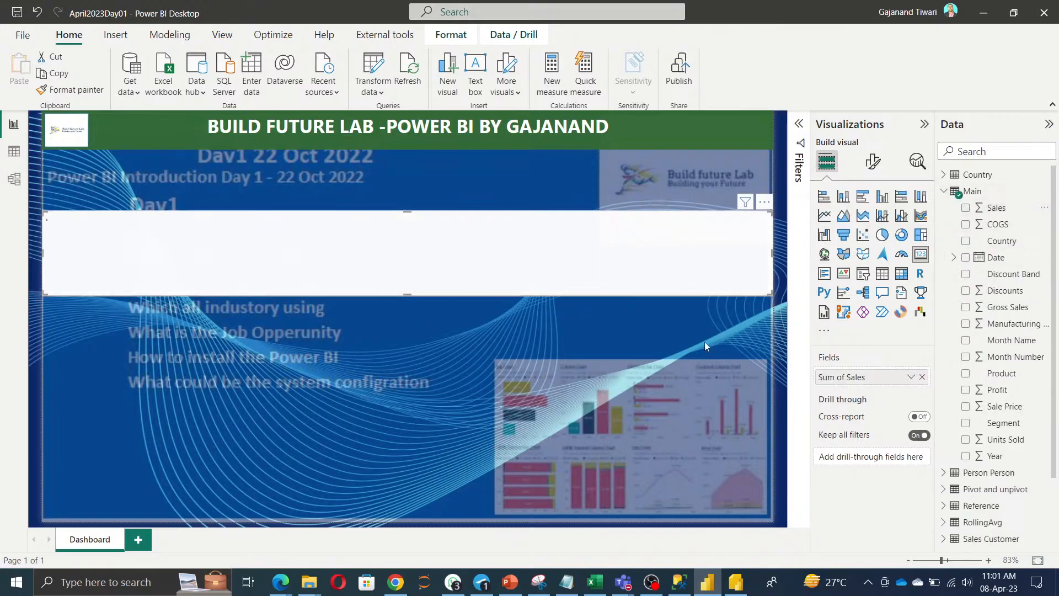
pyautogui.doubleClick(849, 379)
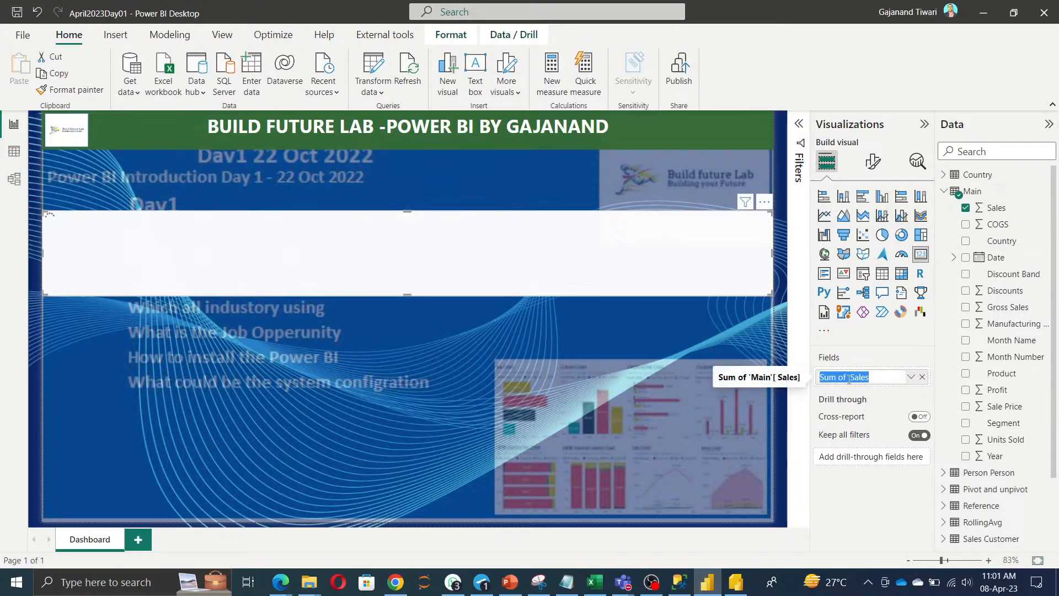
pyautogui.write('Total Sa')
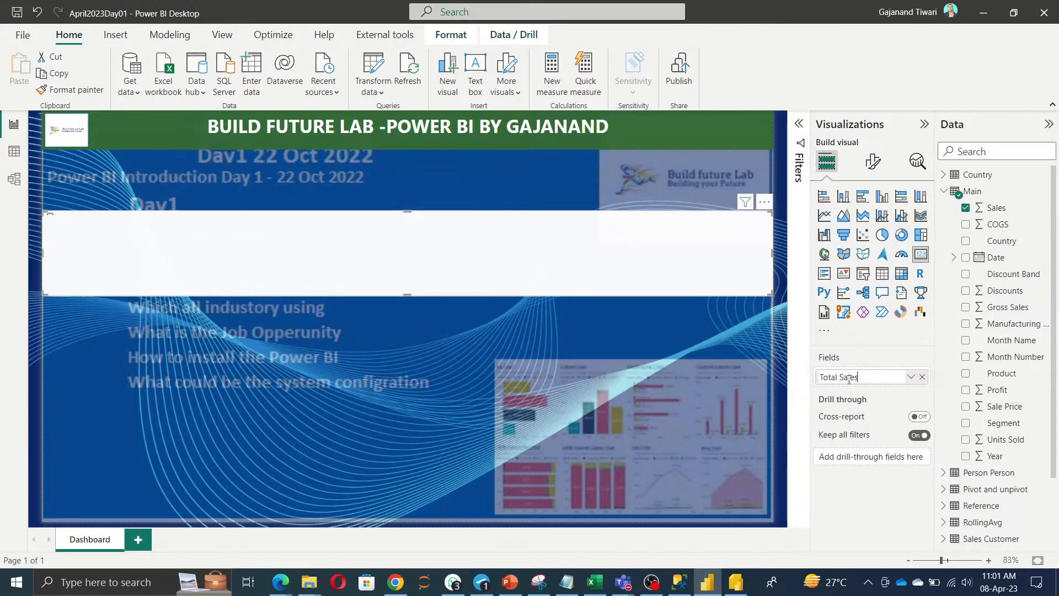
pyautogui.press('Escape')
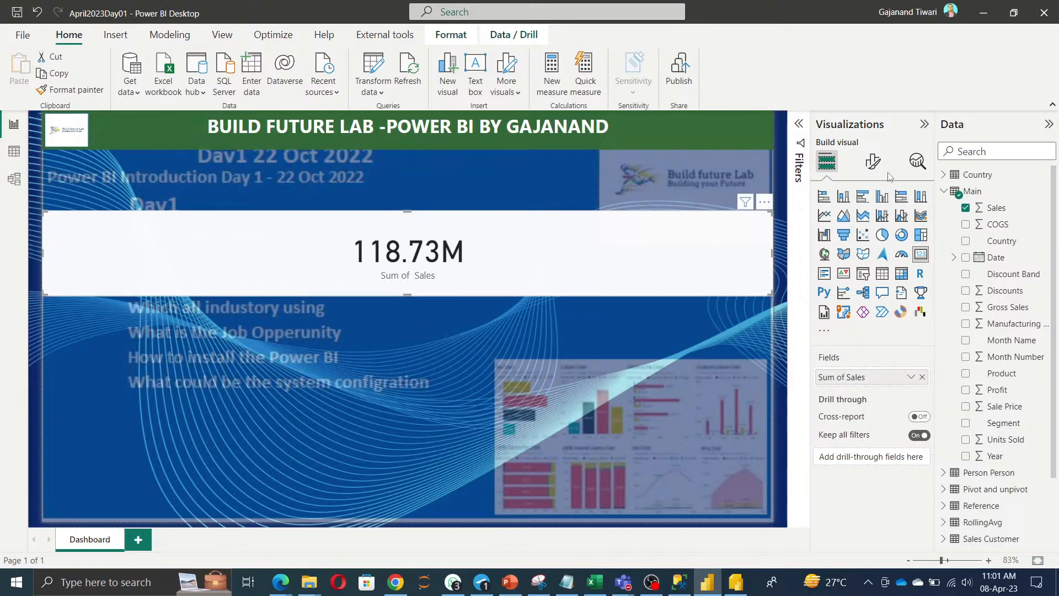
# Set the card's callout value font to Calibri, size 20.
pyautogui.click(873, 162)
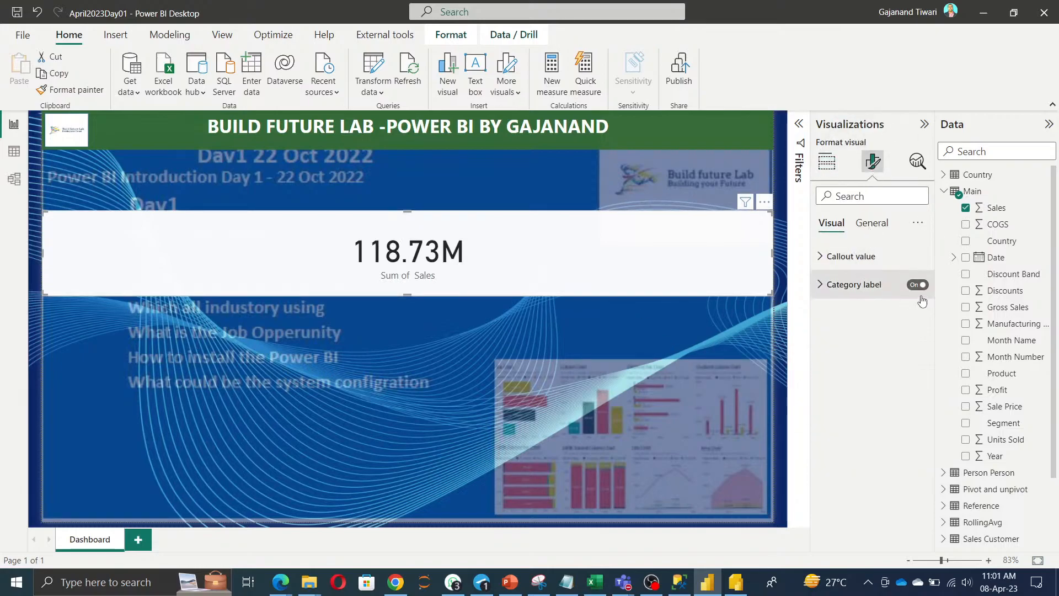
pyautogui.click(855, 256)
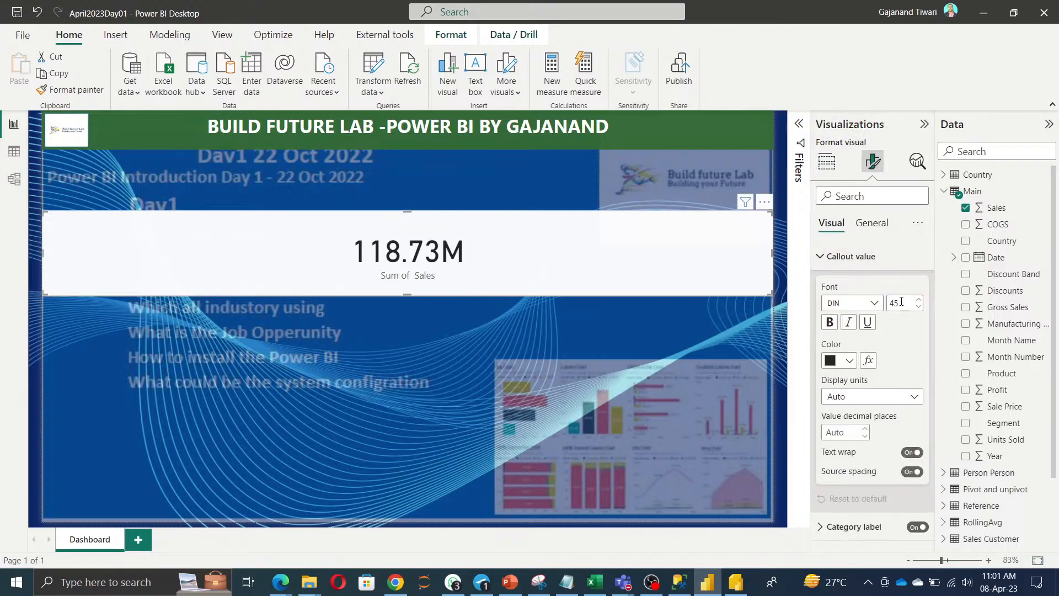
pyautogui.click(849, 310)
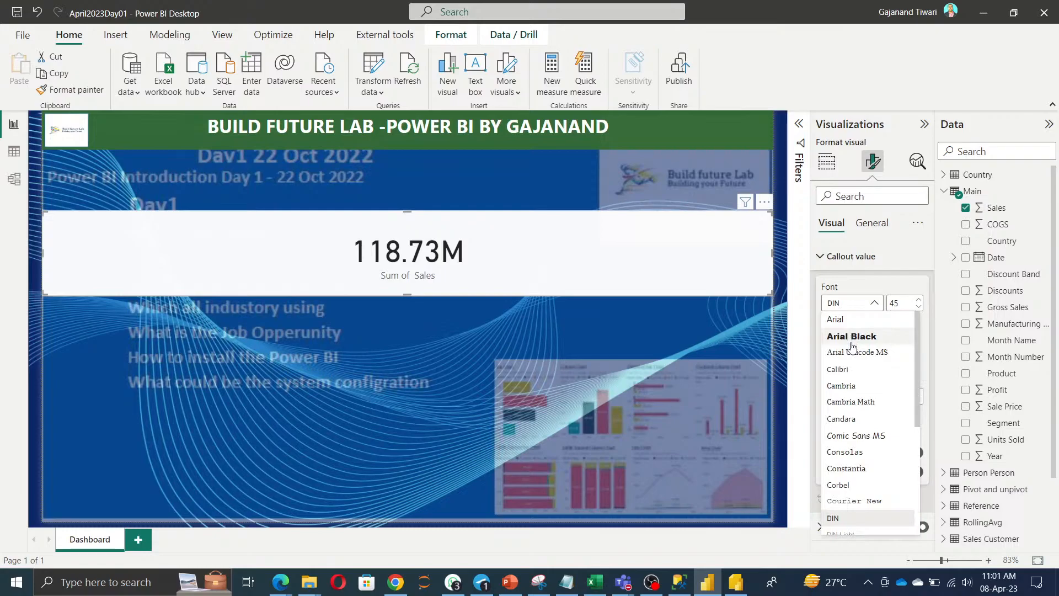
pyautogui.click(847, 370)
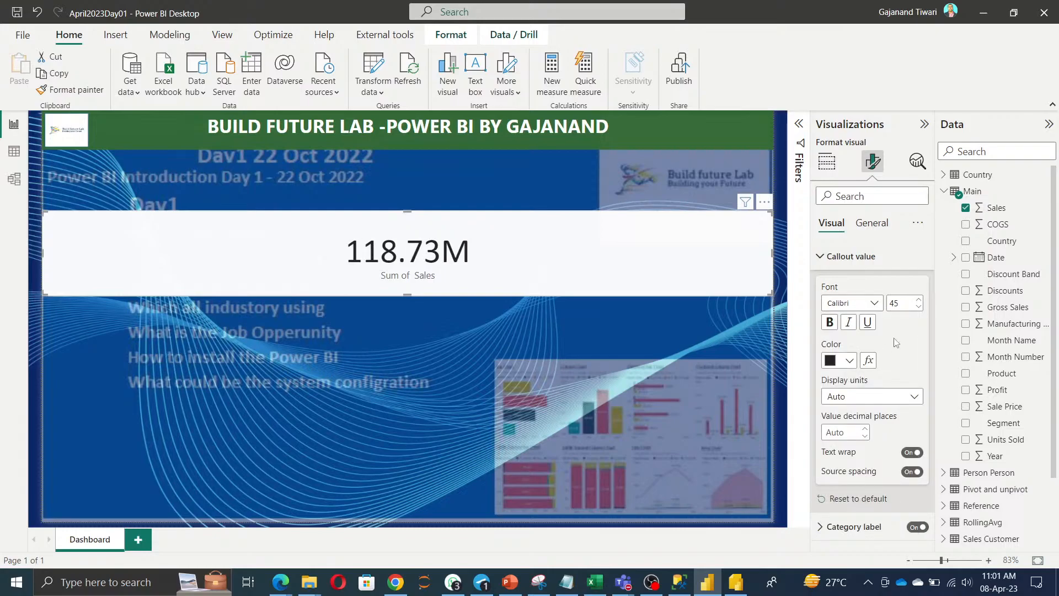
pyautogui.doubleClick(903, 303)
pyautogui.write('10')
pyautogui.press('BackSpace')
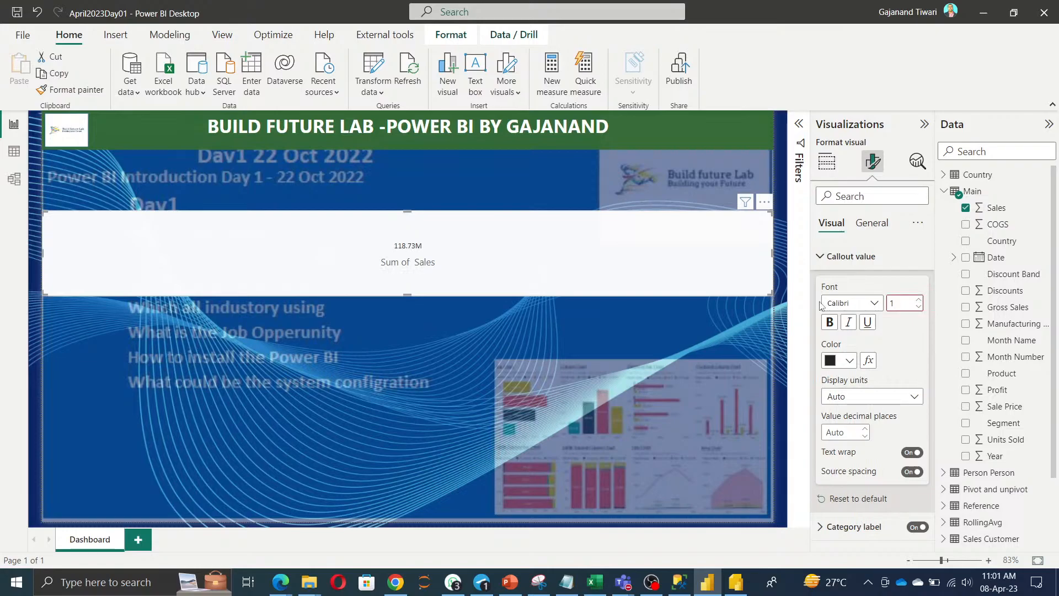
pyautogui.write('20')
pyautogui.press('BackSpace')
pyautogui.press('BackSpace')
pyautogui.press('BackSpace')
pyautogui.write('20')
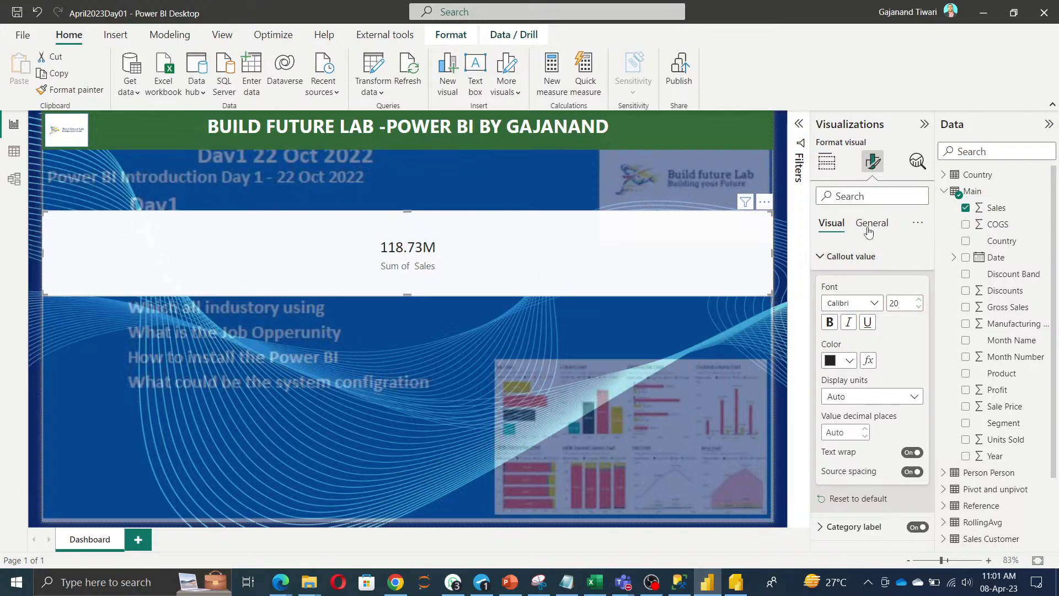
pyautogui.click(822, 258)
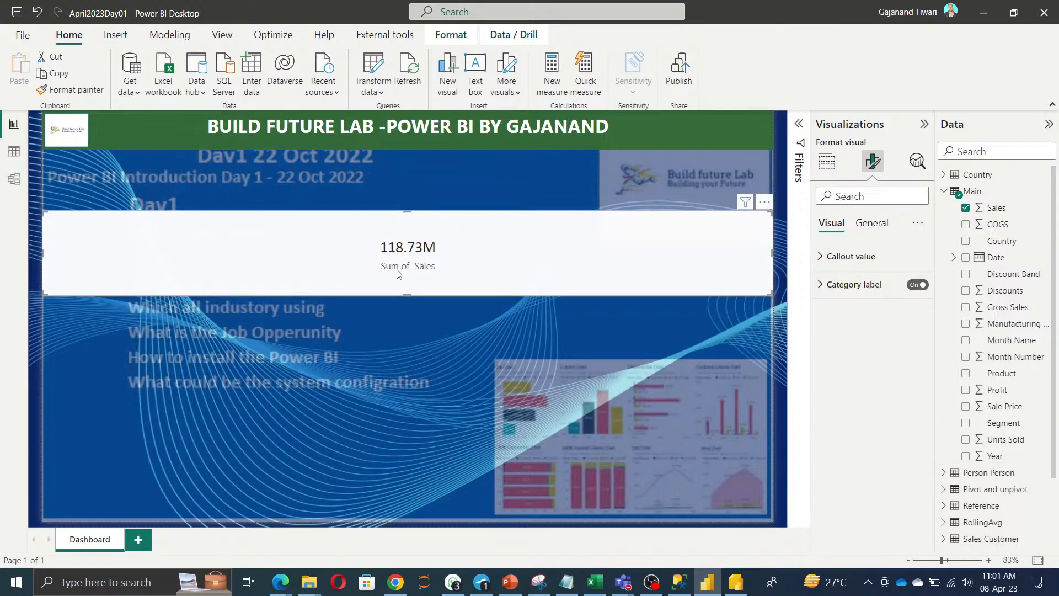
# Make the card's category label dark green and bold.
pyautogui.click(869, 285)
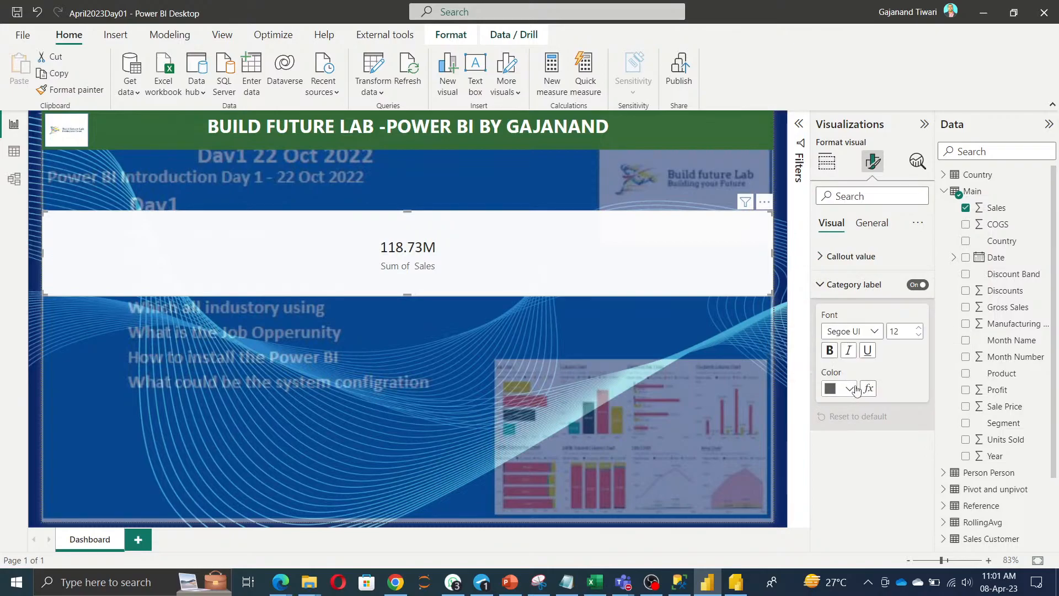
pyautogui.click(850, 388)
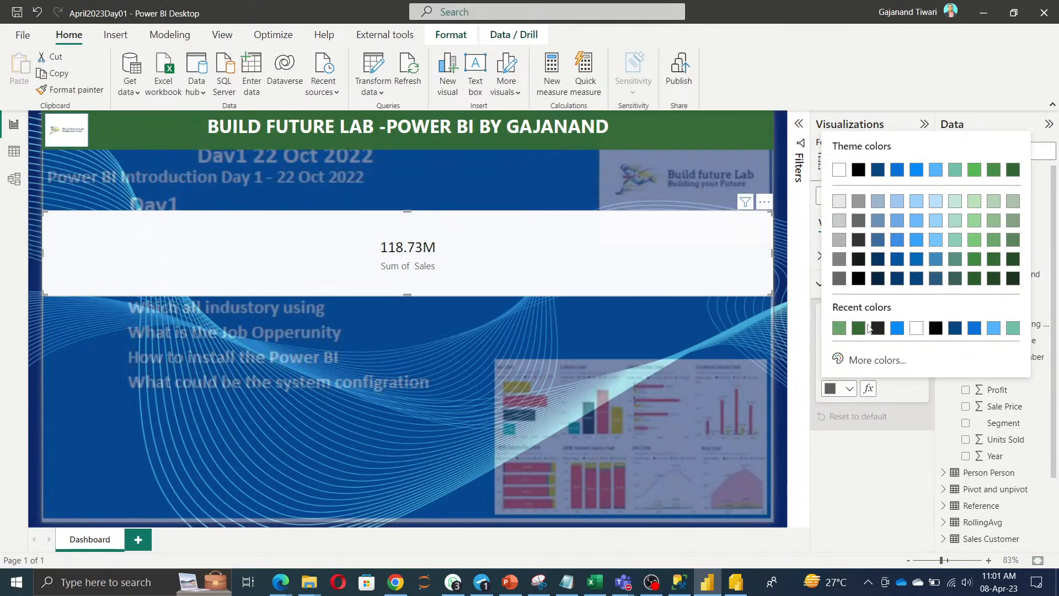
pyautogui.click(858, 329)
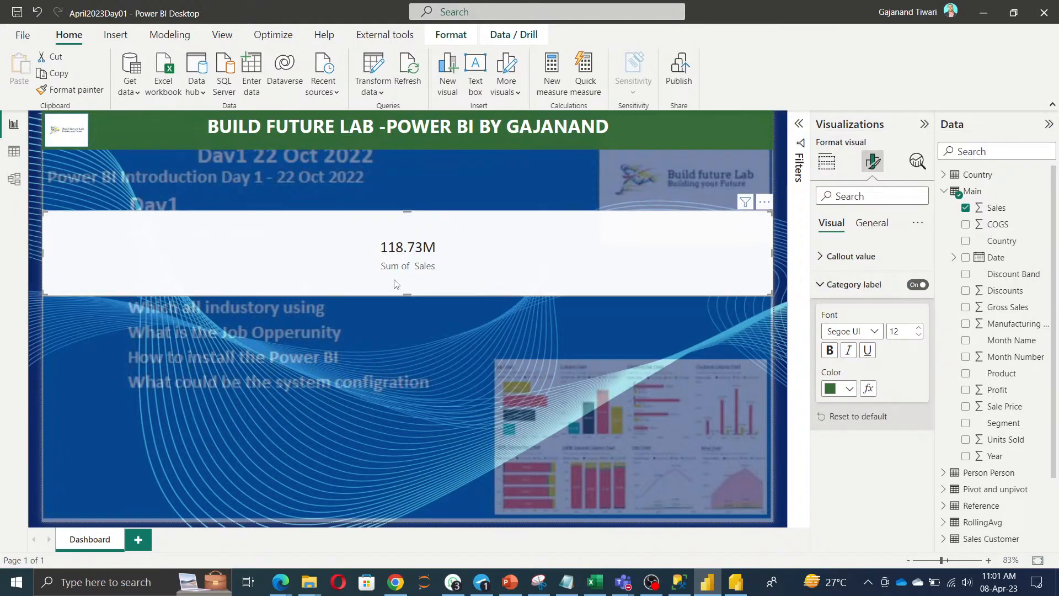
pyautogui.click(830, 351)
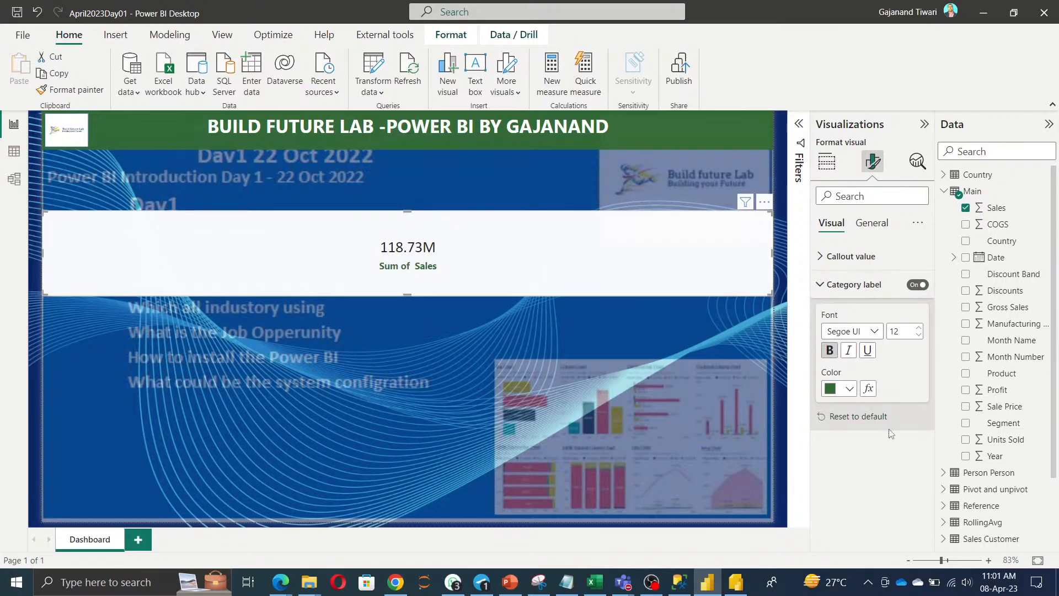
pyautogui.click(826, 161)
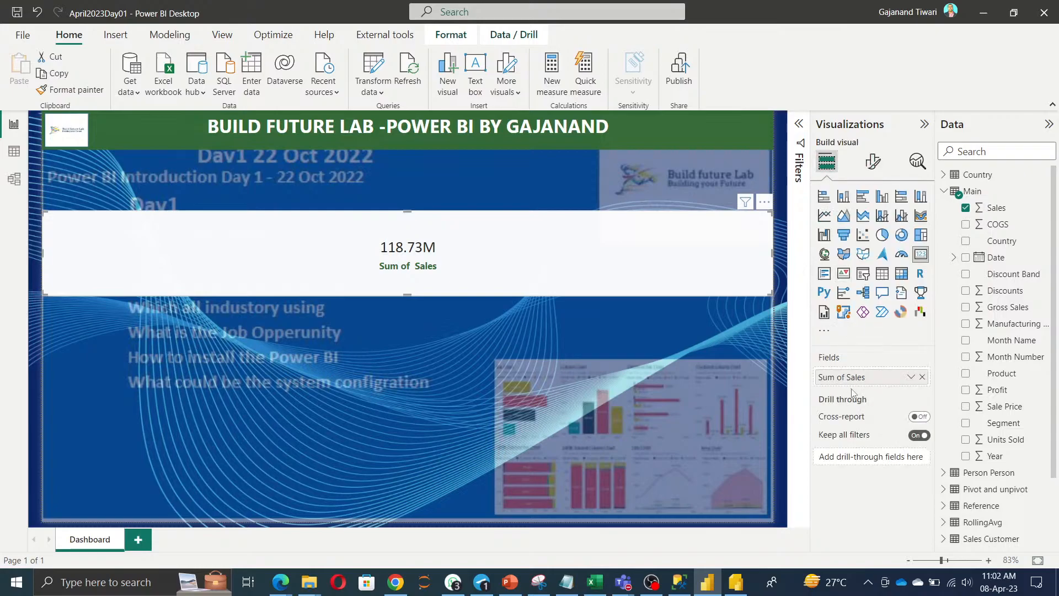
# Rename the Sum of Sales field to 'Total Sales' and shrink the card.
pyautogui.doubleClick(851, 378)
pyautogui.write('Tot')
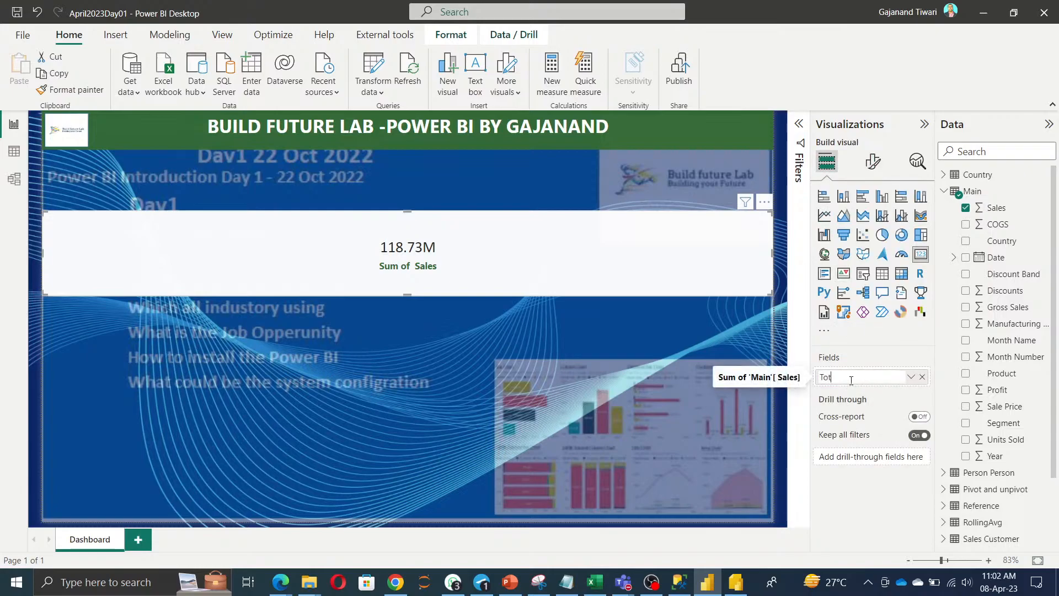
pyautogui.write('al ')
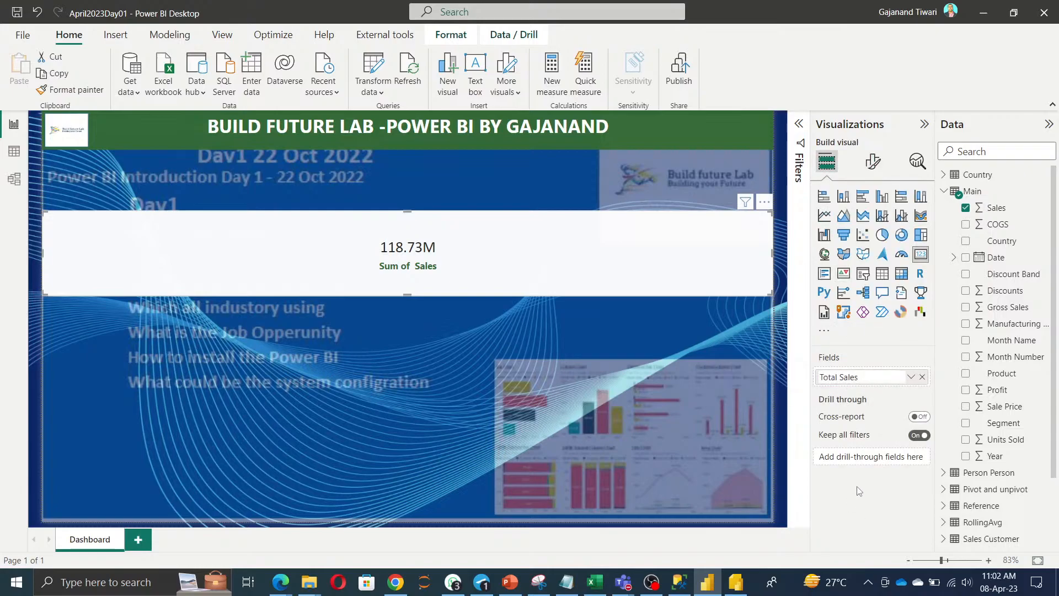
pyautogui.write('Sales')
pyautogui.press('Return')
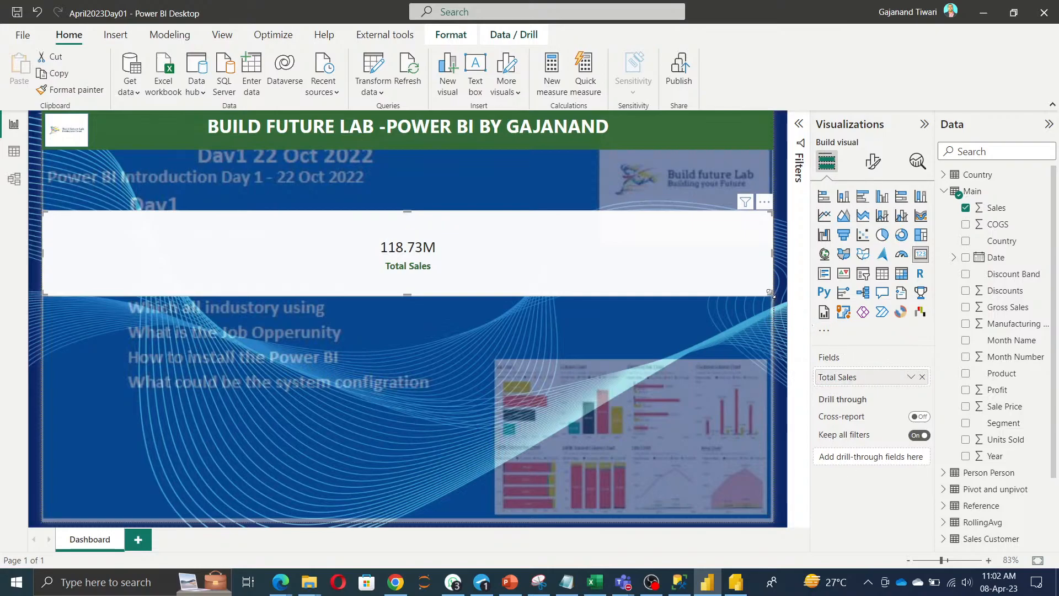
pyautogui.moveTo(770, 293); pyautogui.dragTo(349, 257)
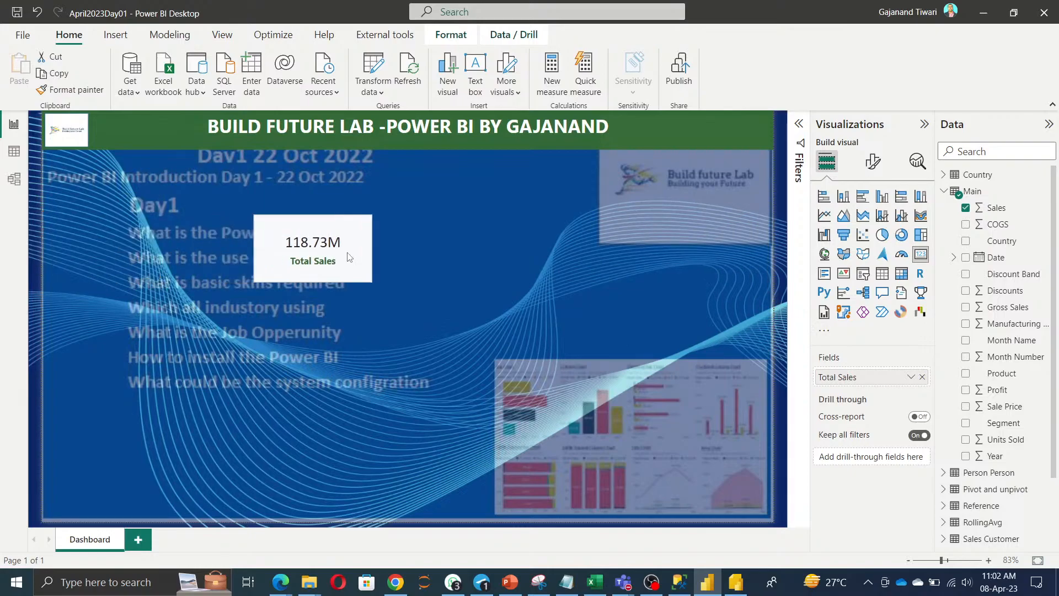
# Adjust the card's height to 117 in the General Properties size settings.
pyautogui.click(872, 163)
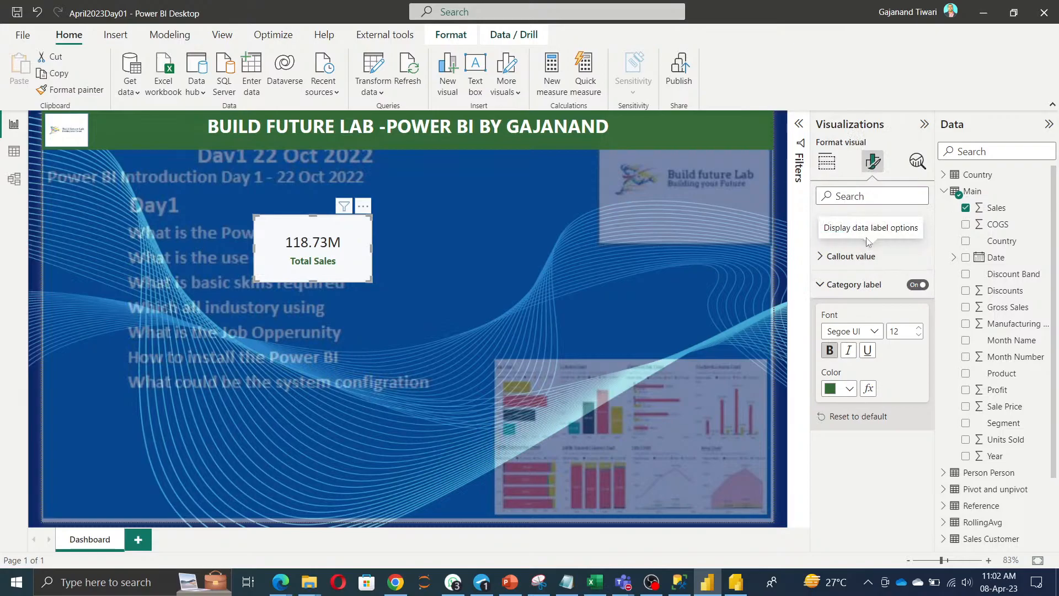
pyautogui.click(852, 284)
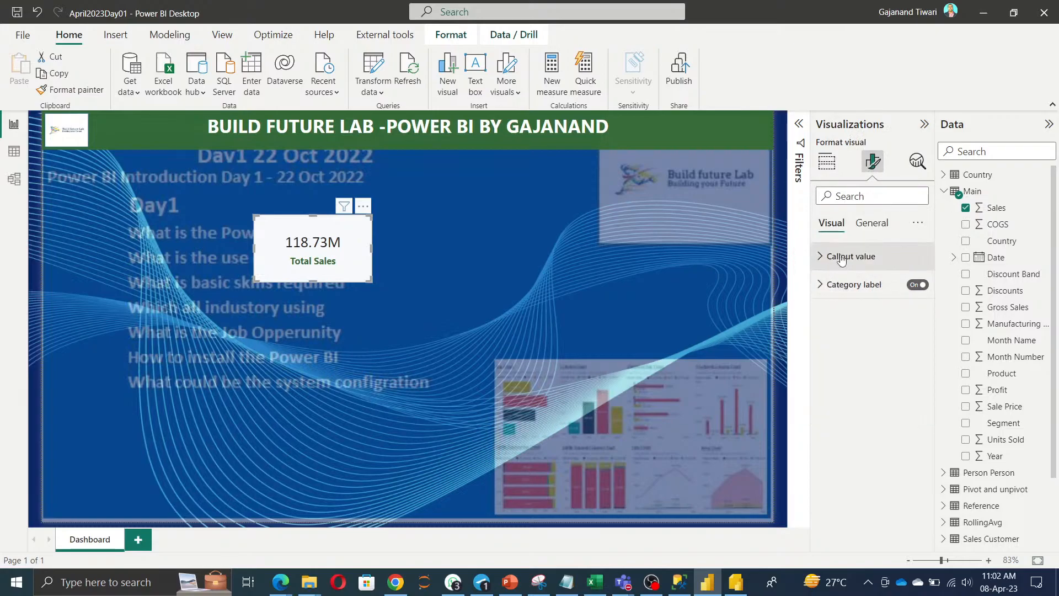
pyautogui.click(872, 225)
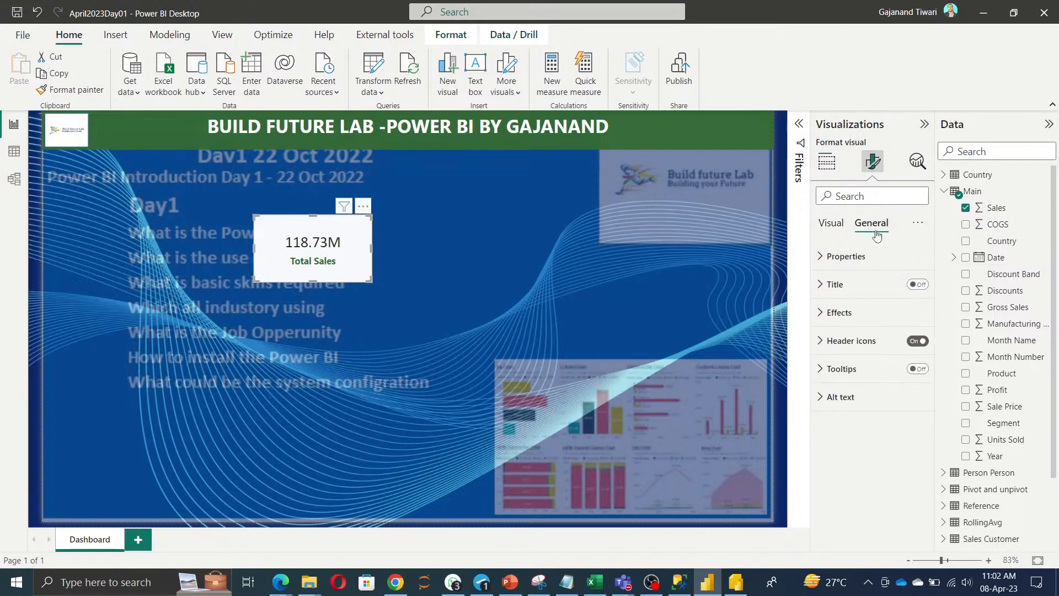
pyautogui.click(852, 265)
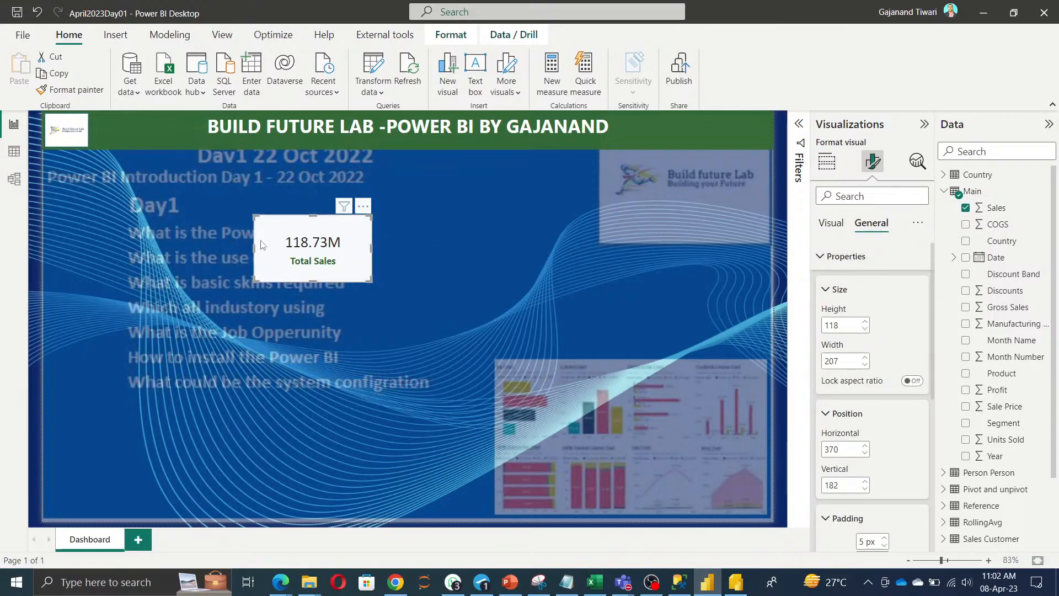
pyautogui.click(865, 330)
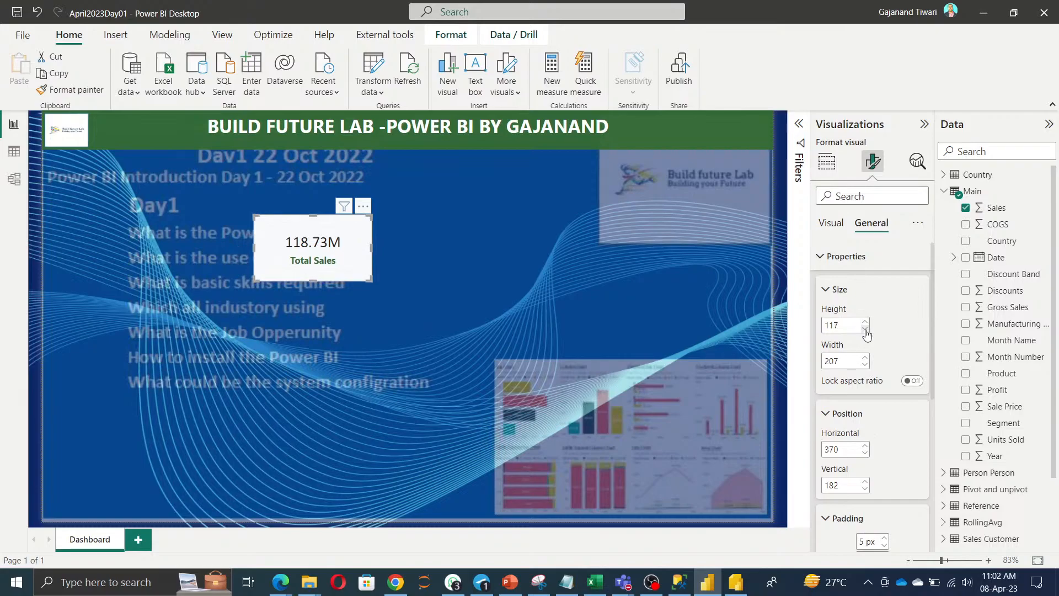
pyautogui.click(866, 330)
pyautogui.click(866, 330)
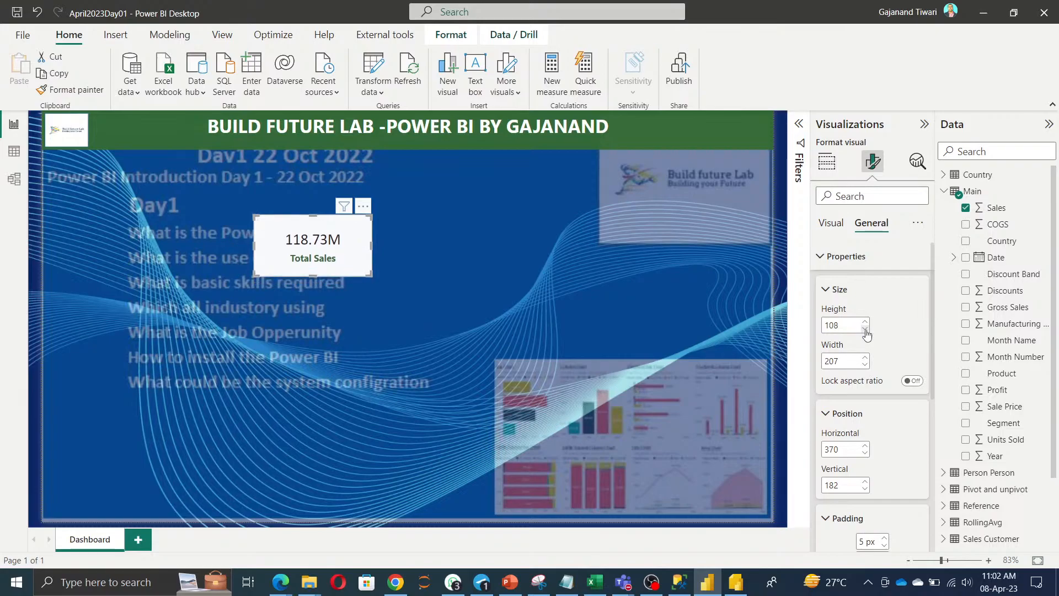
pyautogui.click(865, 330)
pyautogui.click(866, 321)
pyautogui.click(866, 321)
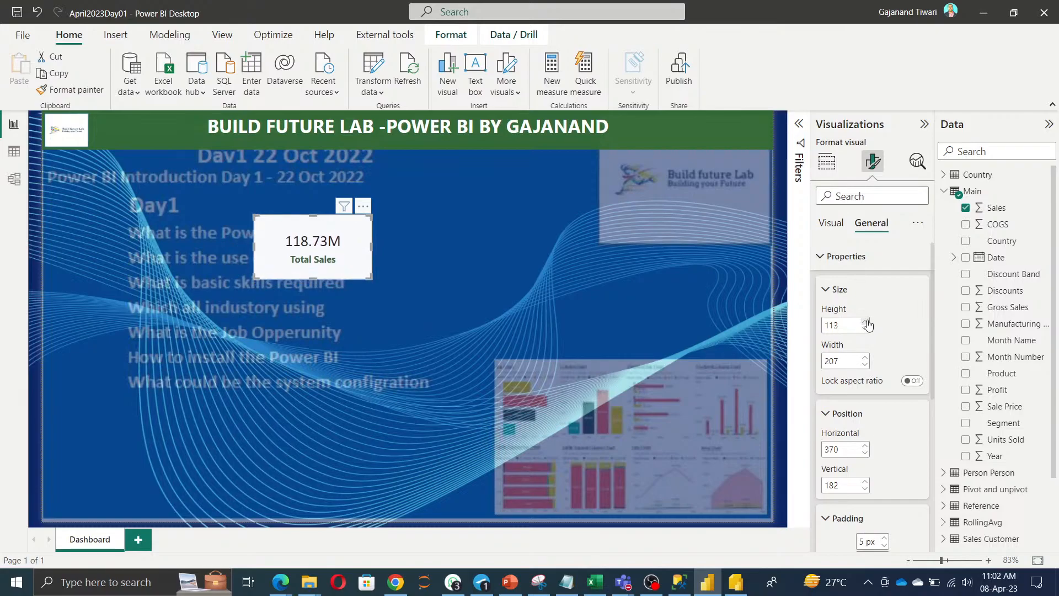
pyautogui.click(866, 322)
pyautogui.click(866, 322)
pyautogui.click(866, 322)
pyautogui.click(866, 322)
pyautogui.click(866, 322)
# Narrow the Total Sales card using the width spinner.
pyautogui.click(866, 365)
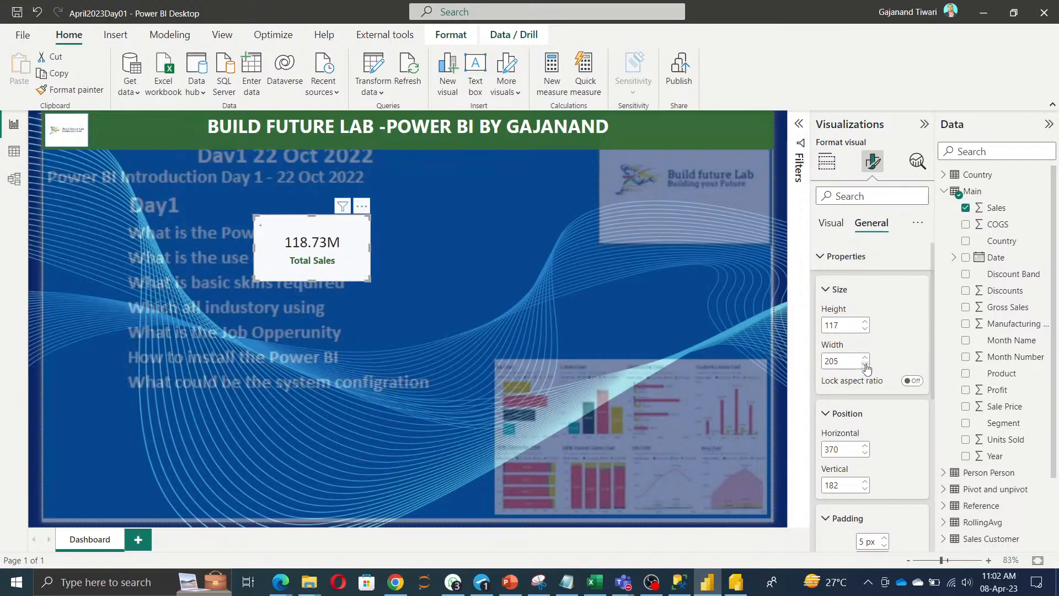
pyautogui.click(867, 365)
pyautogui.click(866, 366)
pyautogui.click(866, 365)
pyautogui.click(866, 365)
pyautogui.click(866, 365)
pyautogui.click(866, 365)
pyautogui.click(866, 365)
pyautogui.click(866, 365)
pyautogui.click(866, 365)
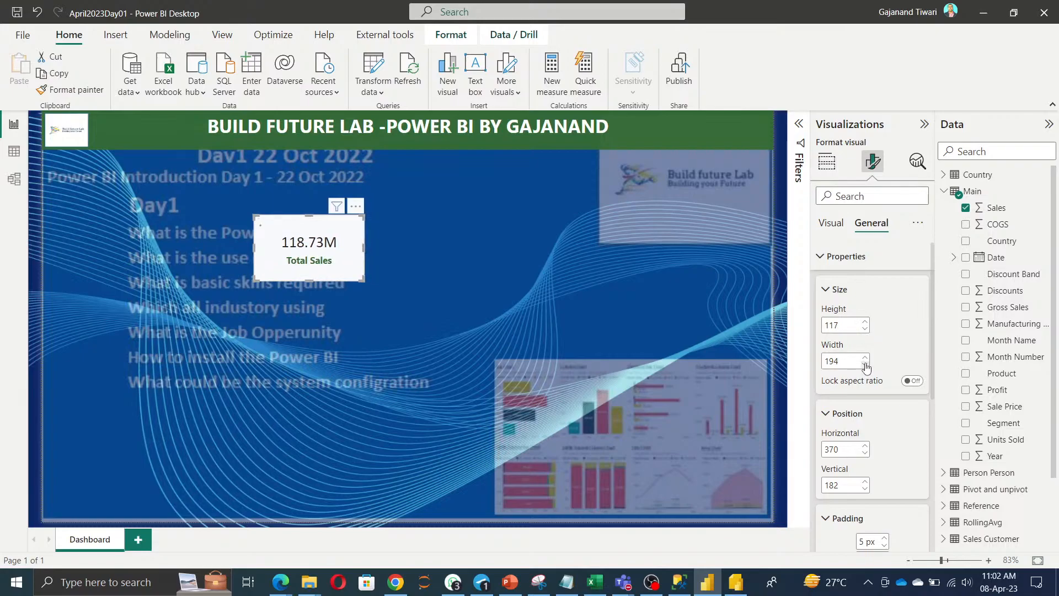
pyautogui.click(866, 366)
pyautogui.click(866, 366)
pyautogui.click(866, 365)
pyautogui.click(866, 365)
pyautogui.click(866, 365)
pyautogui.click(866, 365)
pyautogui.click(866, 365)
pyautogui.click(866, 365)
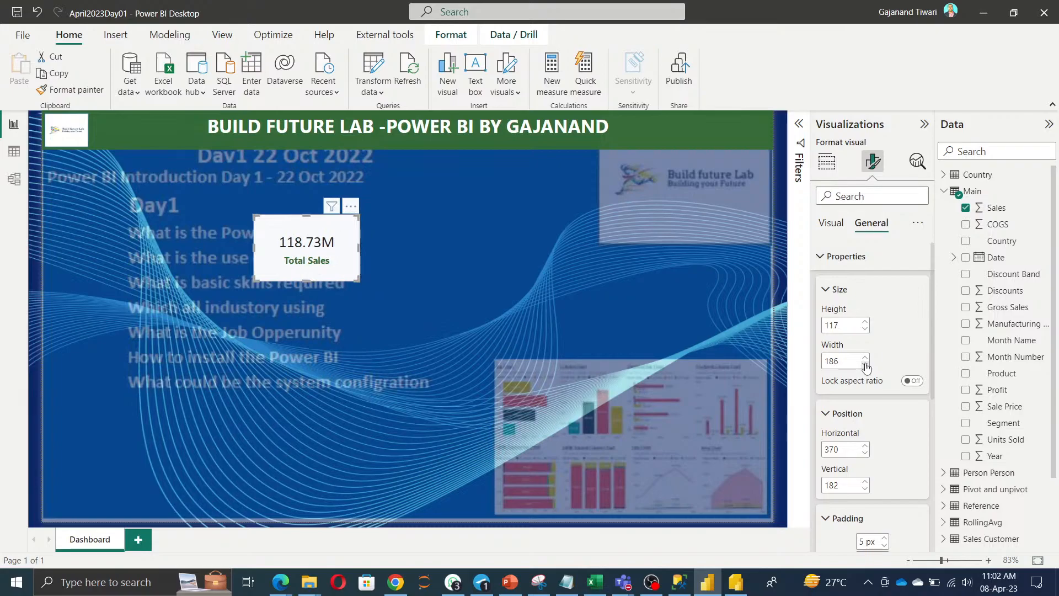
pyautogui.click(866, 365)
pyautogui.click(866, 366)
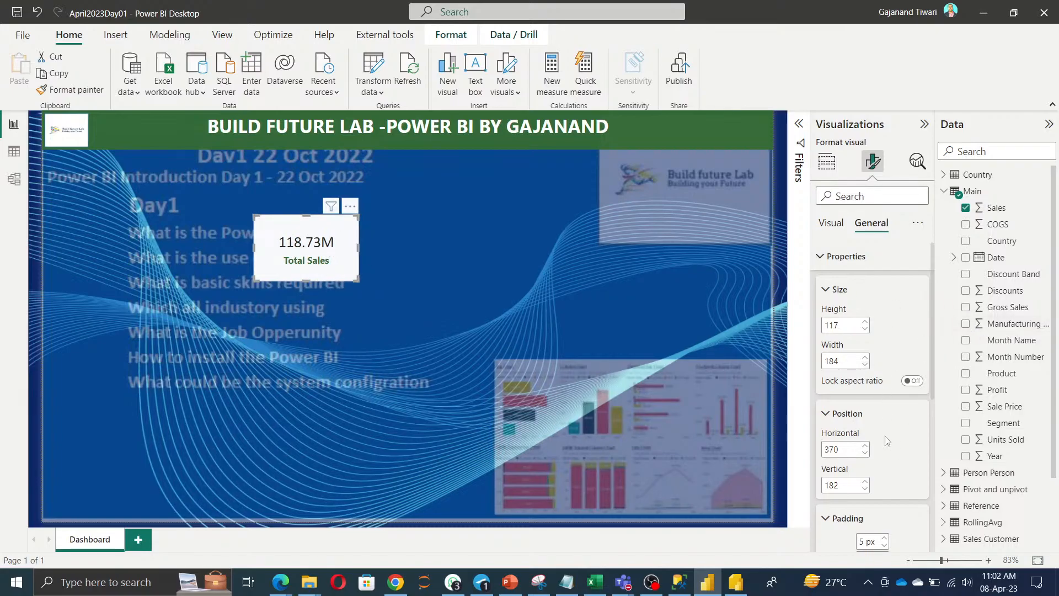
# Set the card's position to vertical 0, horizontal 10, and drag it below the title banner.
pyautogui.scroll(-2, 888, 446)
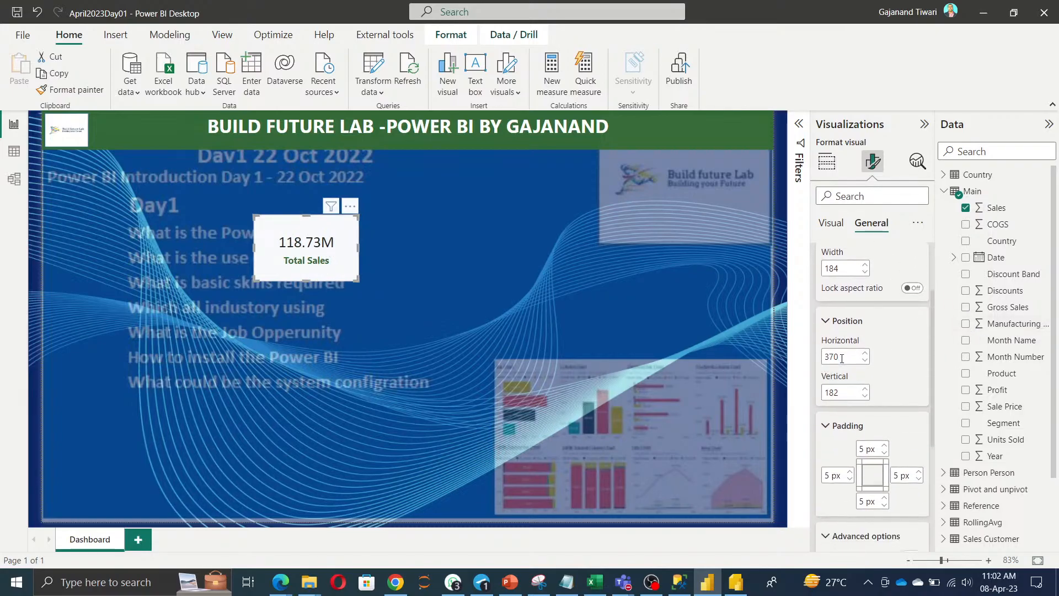
pyautogui.moveTo(843, 393); pyautogui.dragTo(807, 395)
pyautogui.write('1')
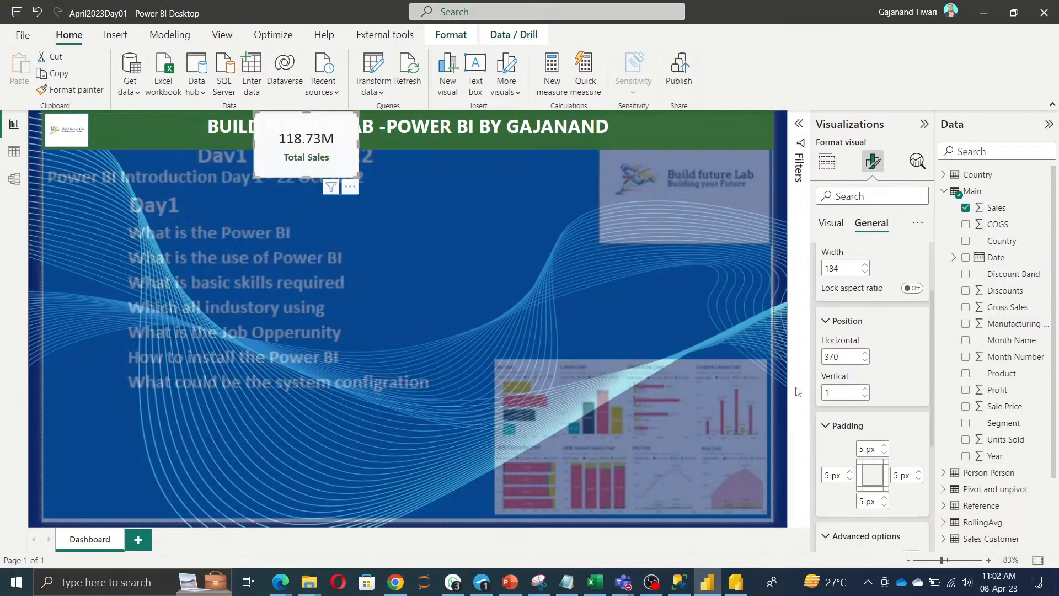
pyautogui.press('BackSpace')
pyautogui.click(883, 407)
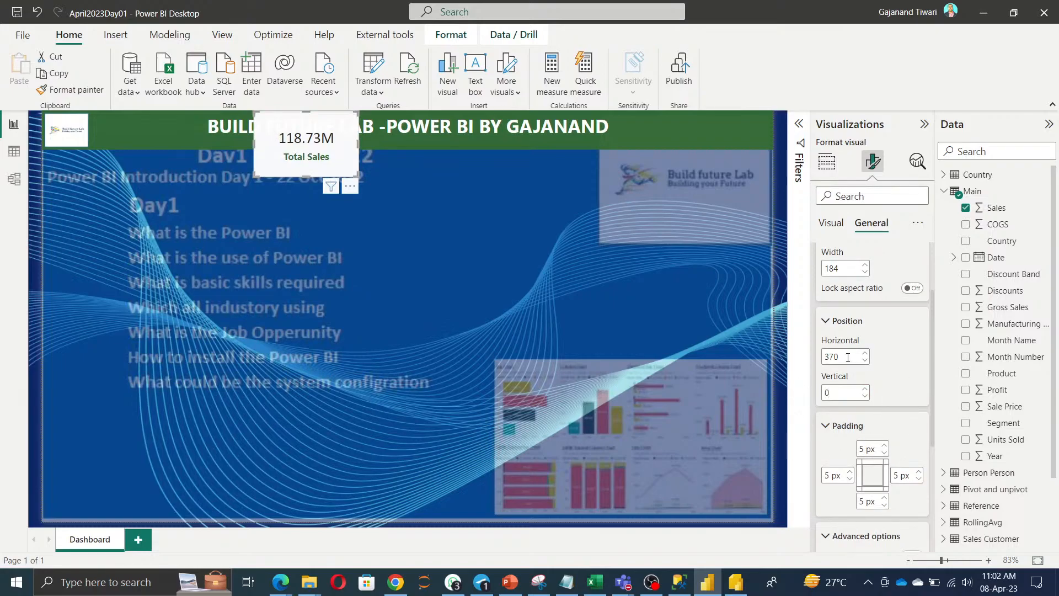
pyautogui.moveTo(848, 356); pyautogui.dragTo(820, 357)
pyautogui.write('10')
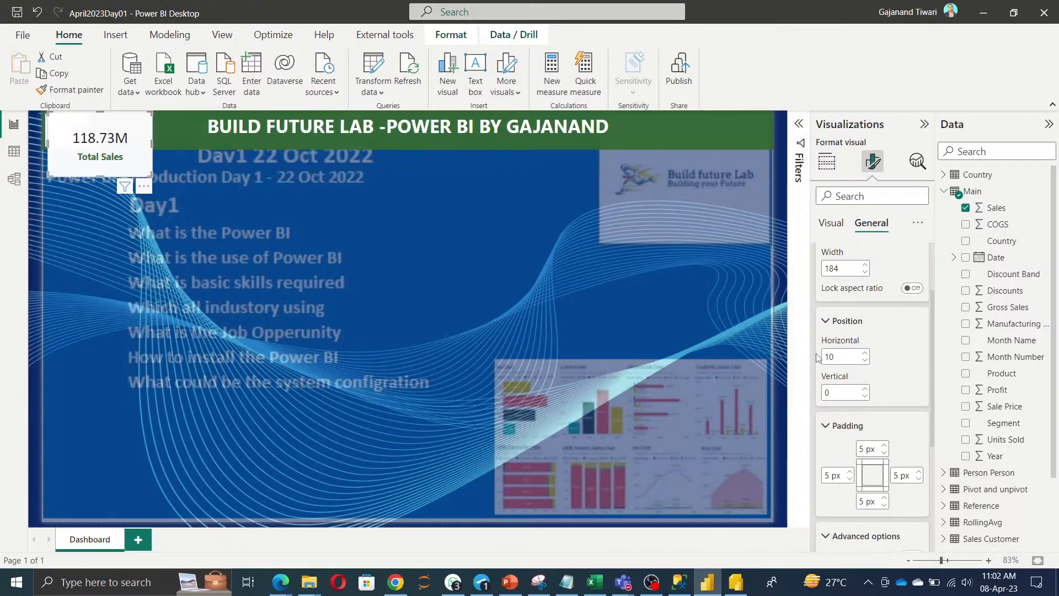
pyautogui.moveTo(115, 161); pyautogui.dragTo(116, 199)
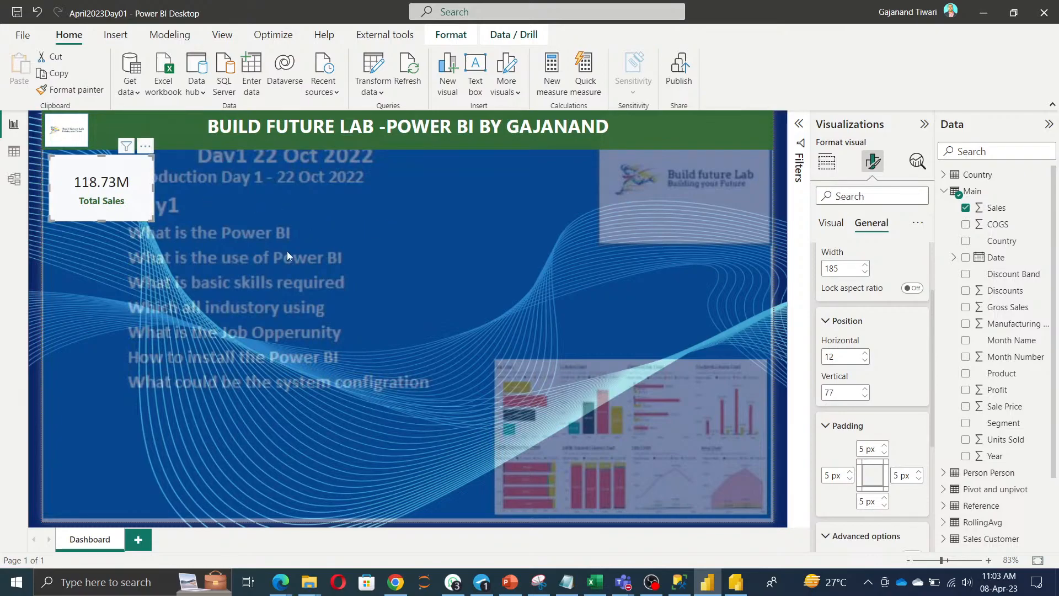
pyautogui.click(391, 275)
# Give the Total Sales card a light green background.
pyautogui.click(89, 199)
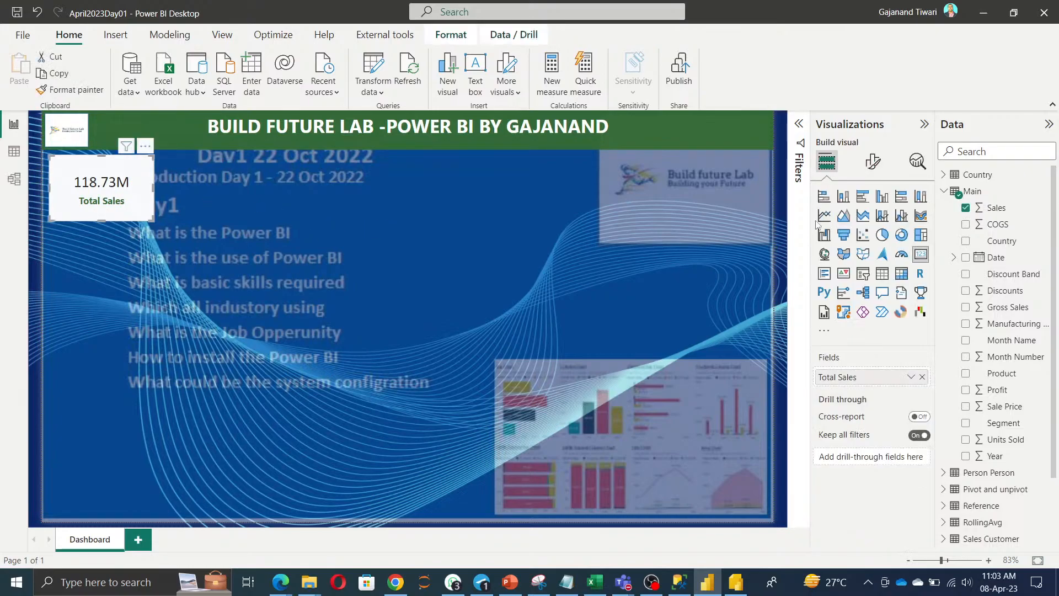
pyautogui.click(873, 162)
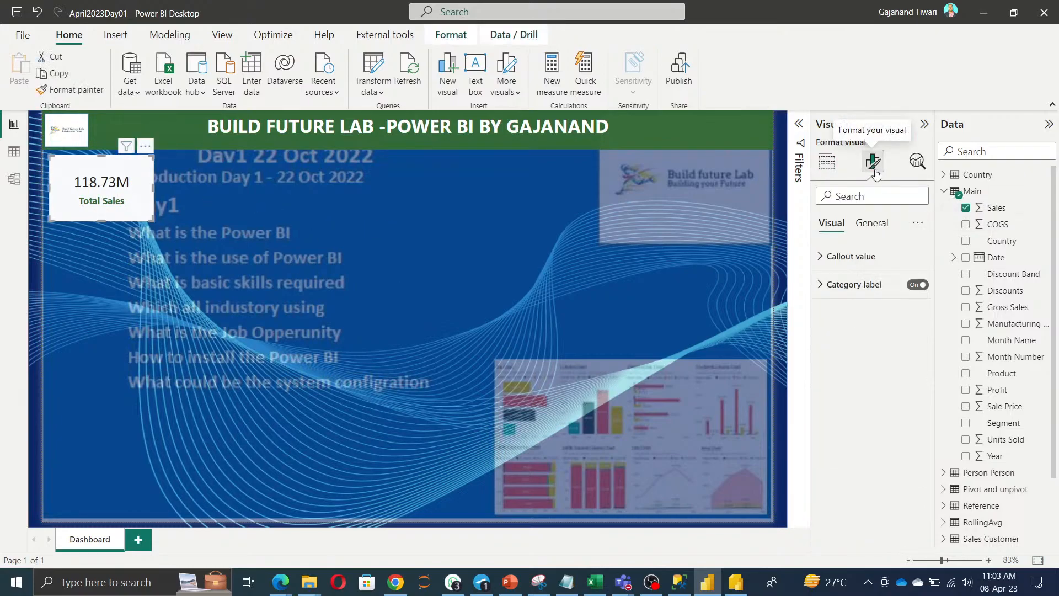
pyautogui.click(872, 225)
pyautogui.click(838, 312)
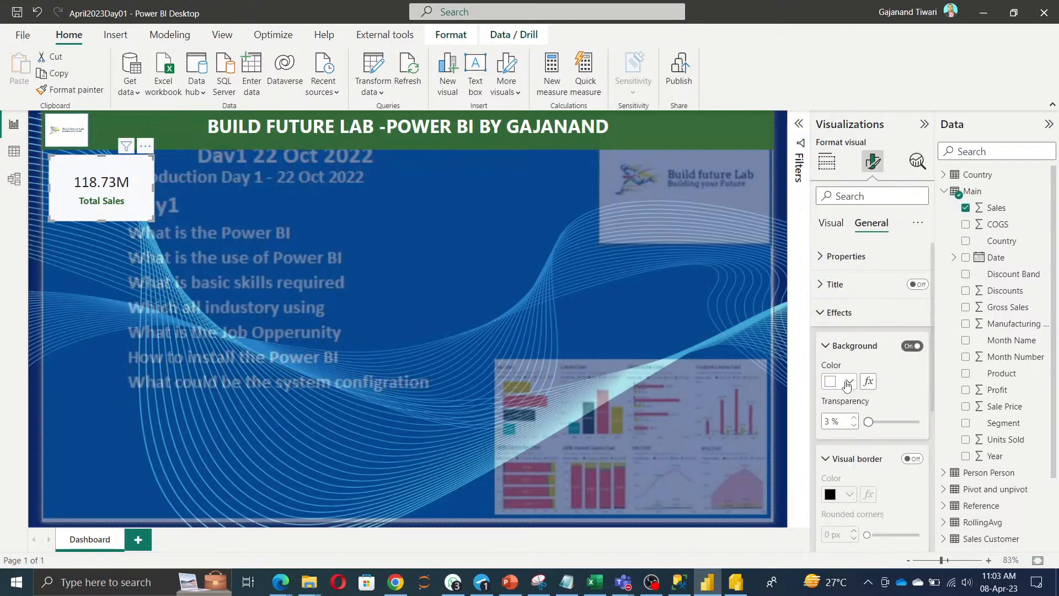
pyautogui.click(848, 381)
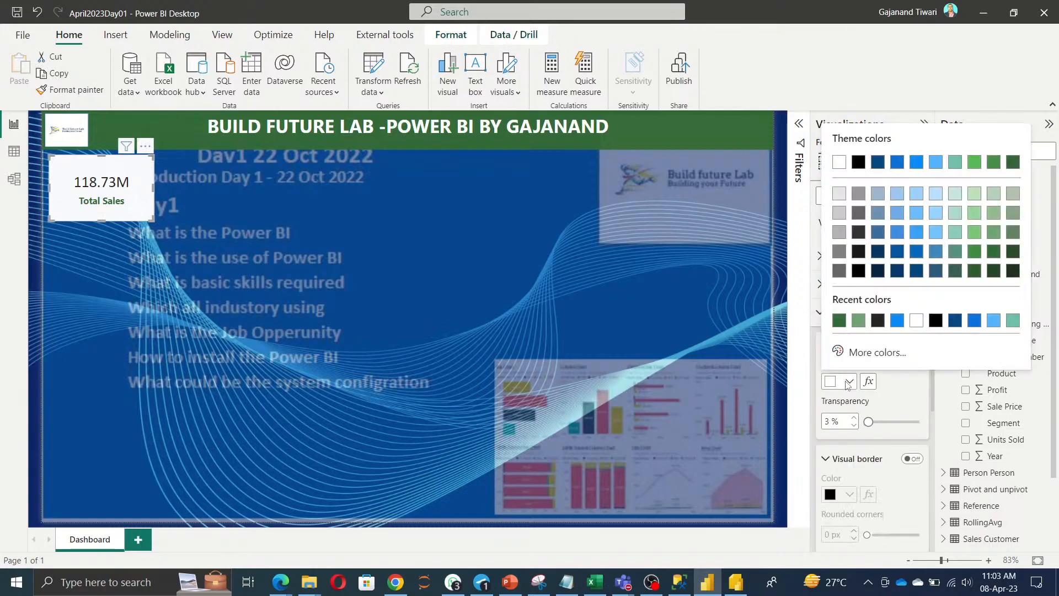
pyautogui.click(859, 322)
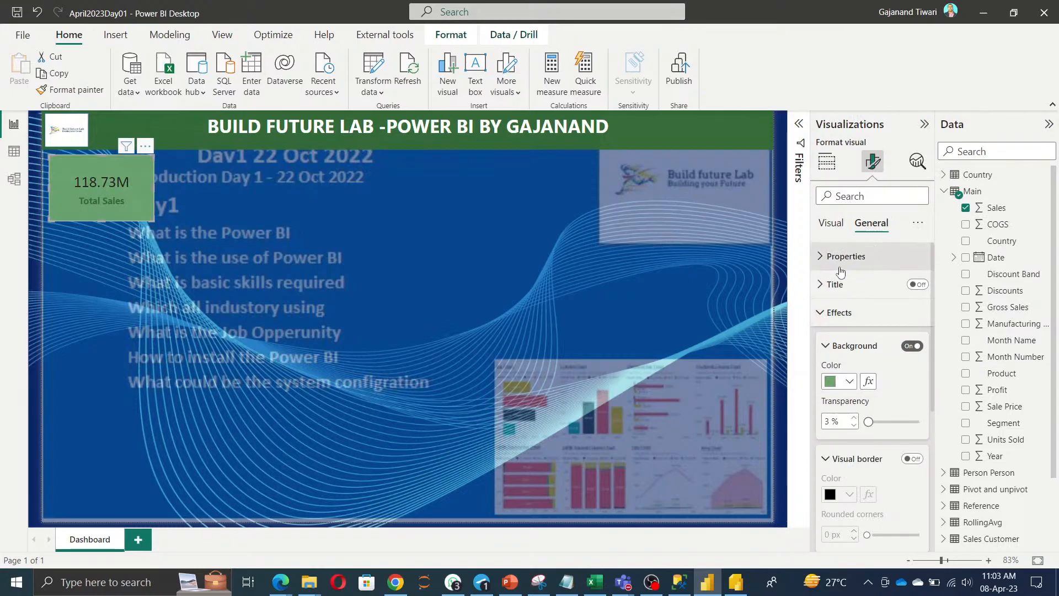
# Make the category label and the 118.73M callout value white.
pyautogui.click(831, 224)
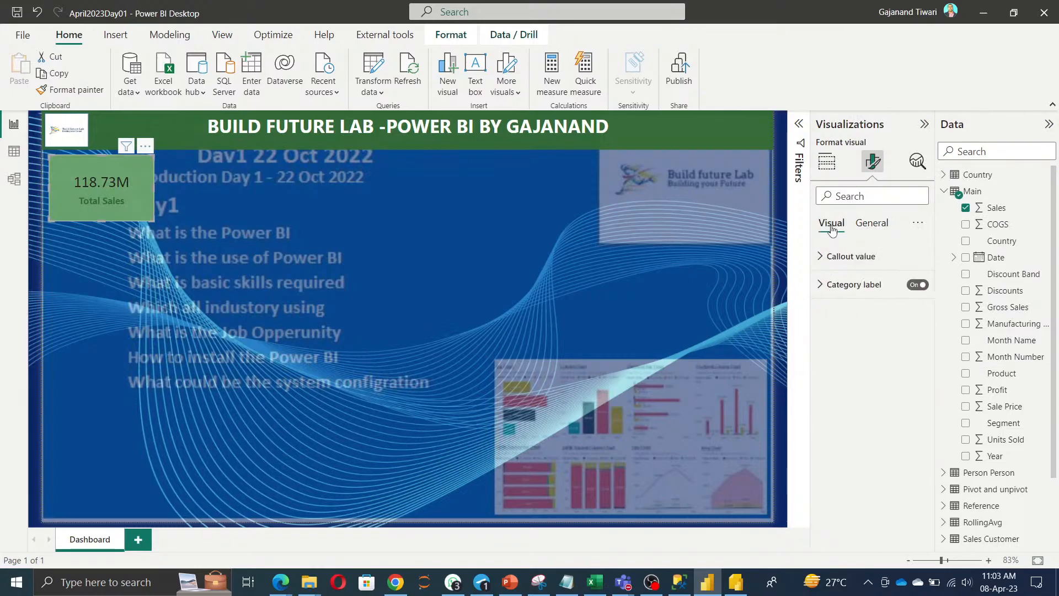
pyautogui.click(853, 285)
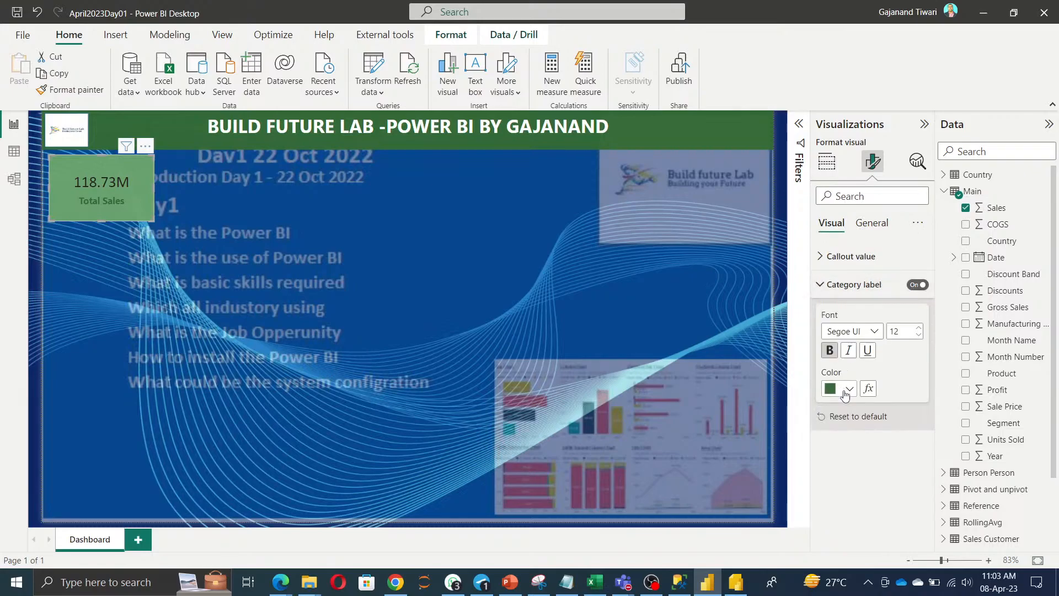
pyautogui.click(849, 389)
pyautogui.click(916, 329)
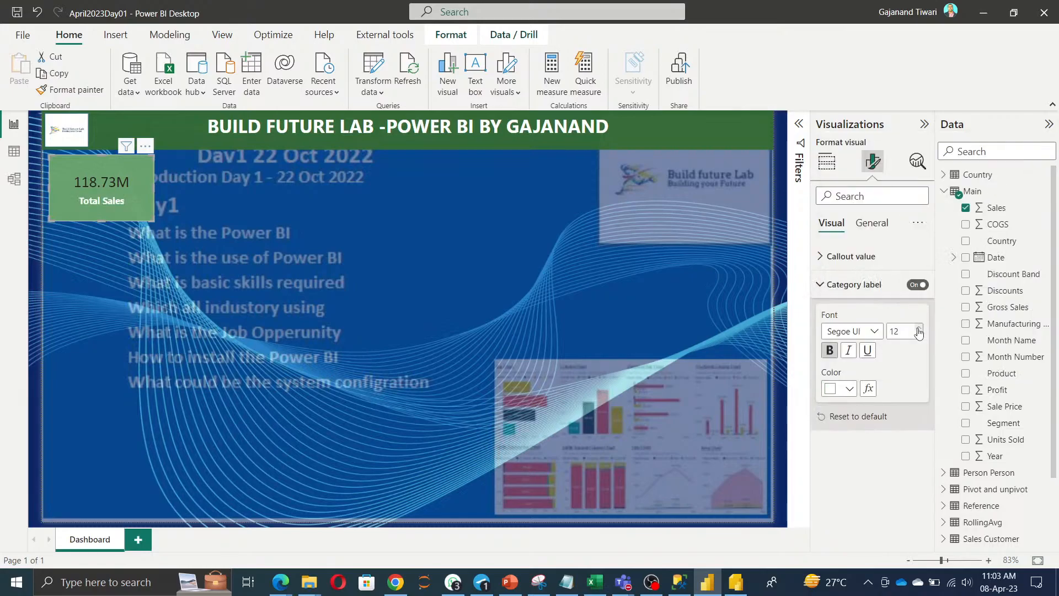
pyautogui.click(852, 257)
pyautogui.click(849, 361)
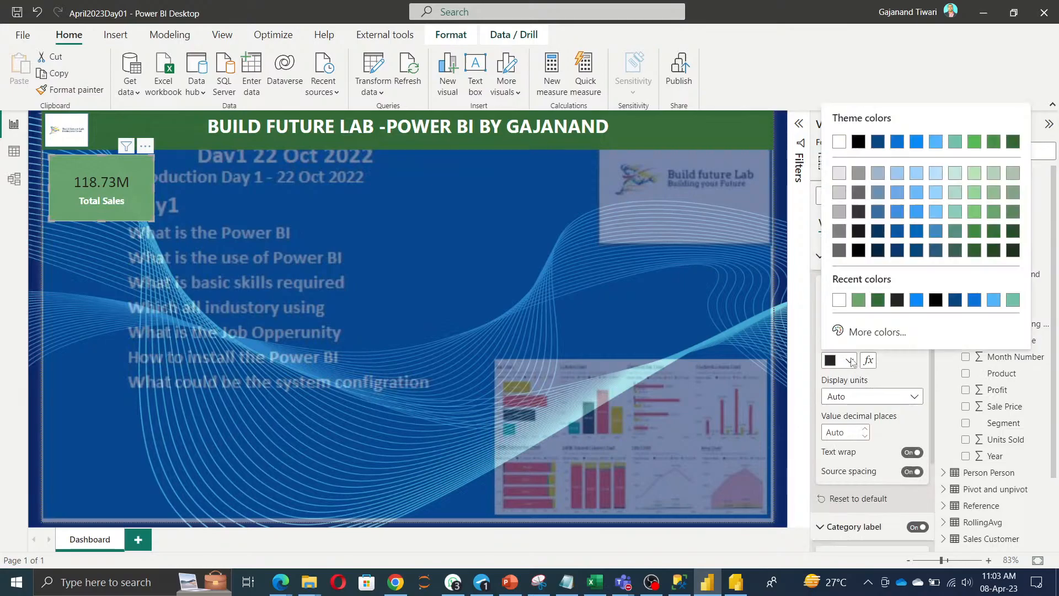
pyautogui.click(839, 301)
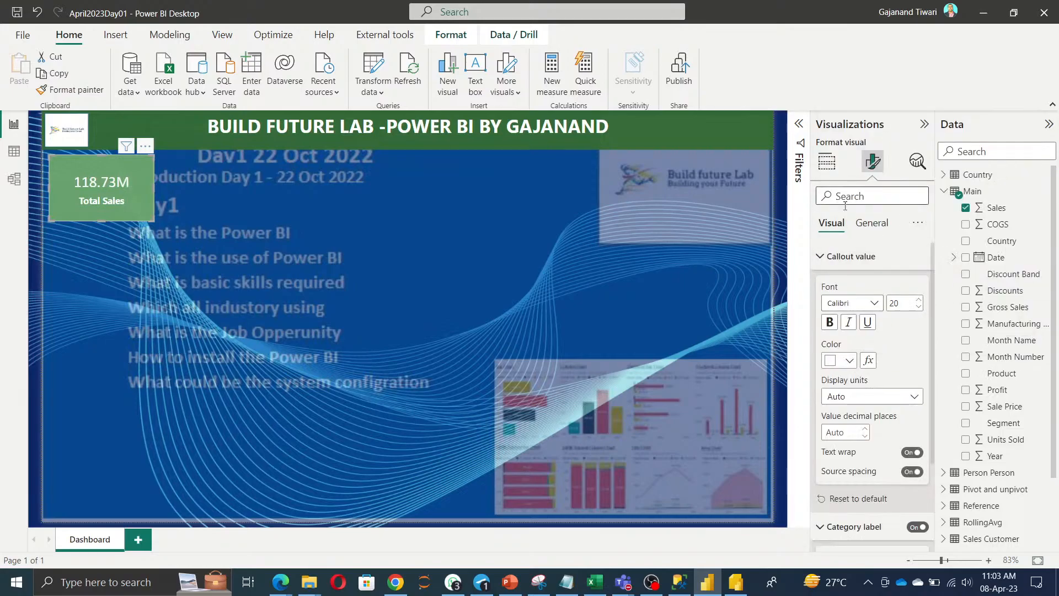
# Switch the card background to light blue.
pyautogui.click(874, 224)
pyautogui.click(851, 381)
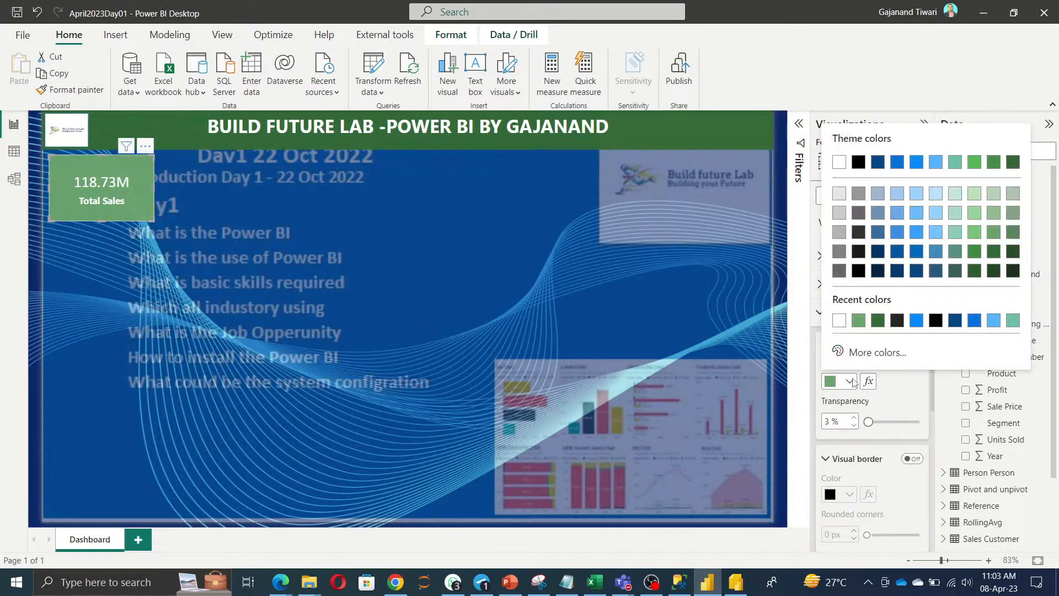
pyautogui.click(992, 323)
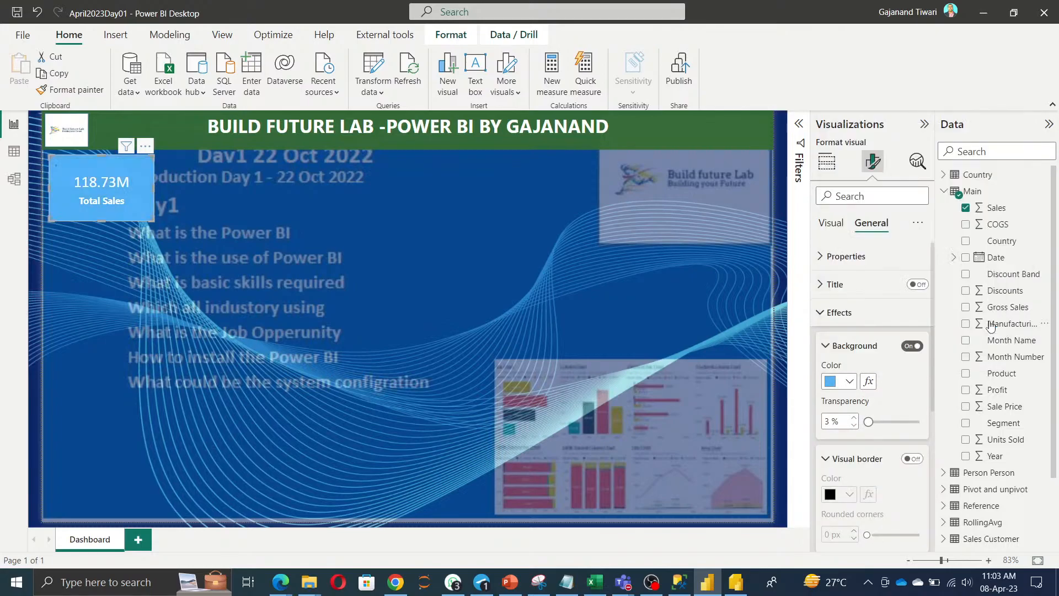
pyautogui.click(338, 234)
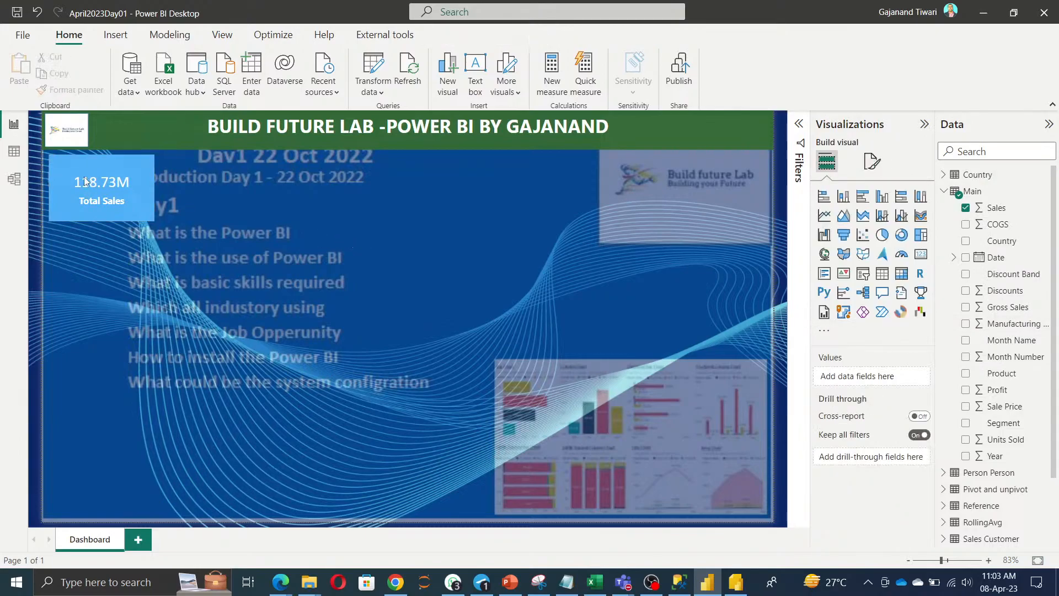
# Copy and paste the Total Sales card, placing the duplicate beside the original.
pyautogui.click(74, 186)
pyautogui.hotkey('ctrl', 'c')
pyautogui.hotkey('ctrl', 'v')
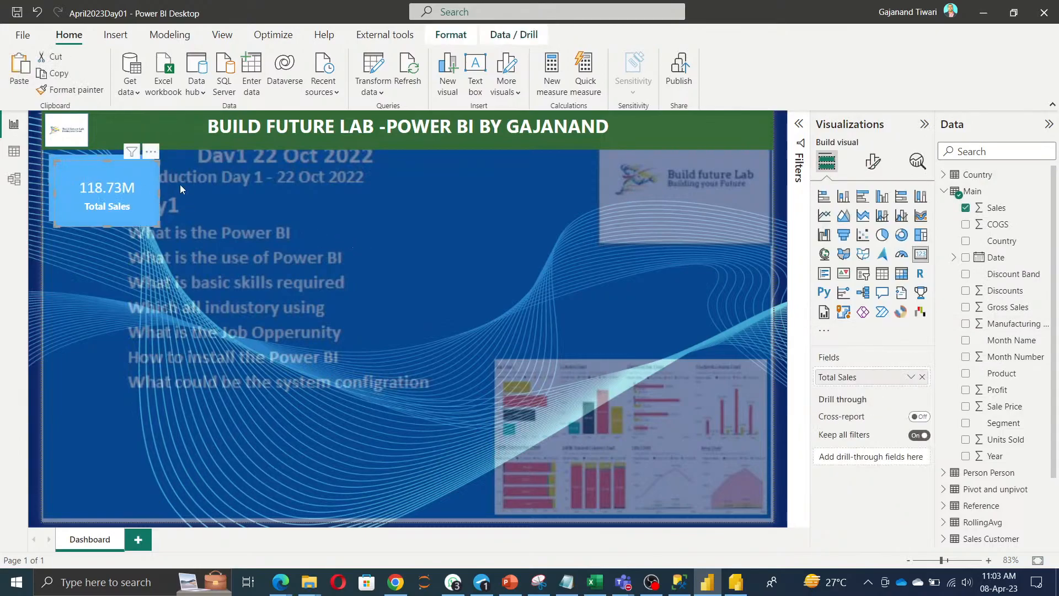
pyautogui.moveTo(180, 184); pyautogui.dragTo(236, 183)
pyautogui.keyDown('ctrl'); pyautogui.click(104, 183); pyautogui.keyUp('ctrl')
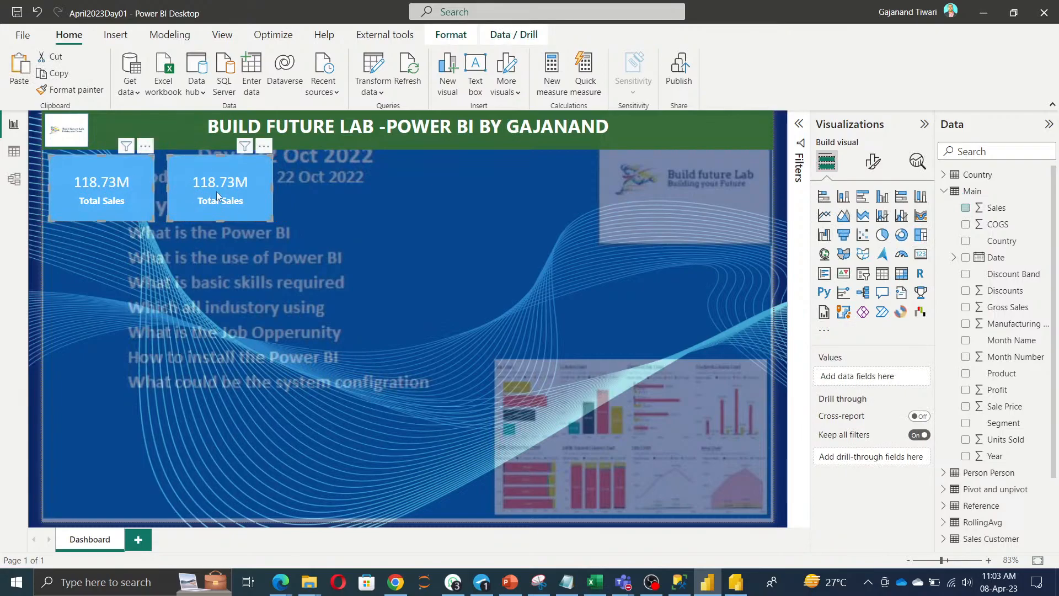
# Set the original card's background to red #FB5367 via the custom colour picker.
pyautogui.keyDown('ctrl'); pyautogui.click(234, 194); pyautogui.keyUp('ctrl')
pyautogui.click(874, 164)
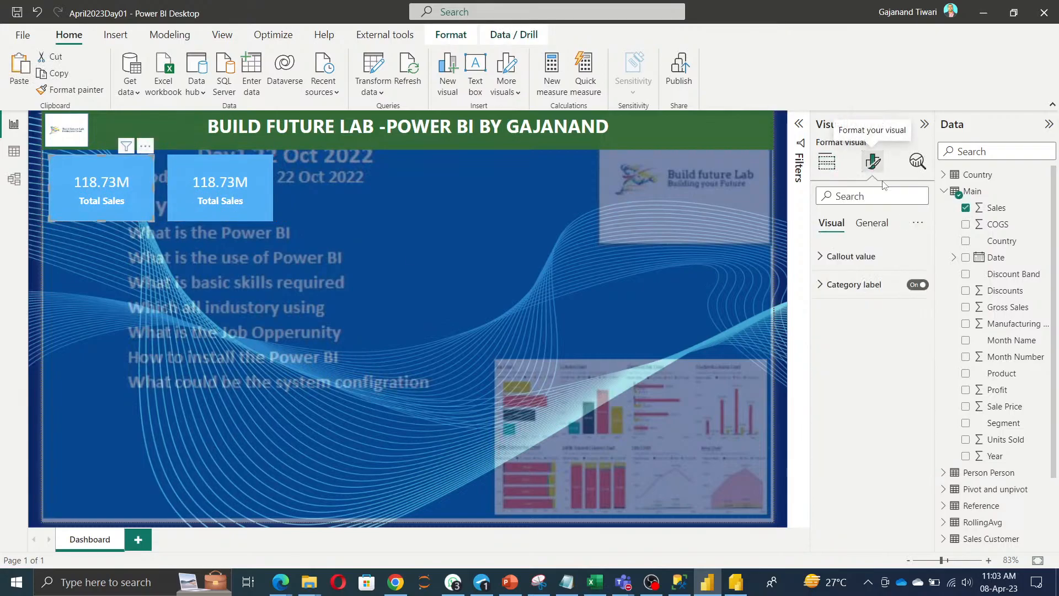
pyautogui.click(872, 223)
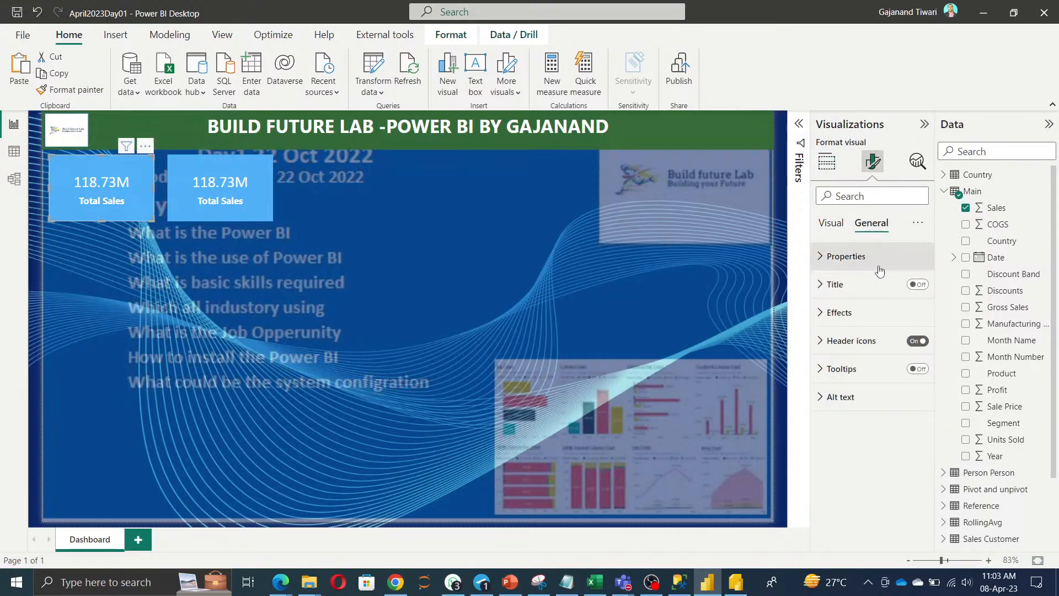
pyautogui.click(842, 313)
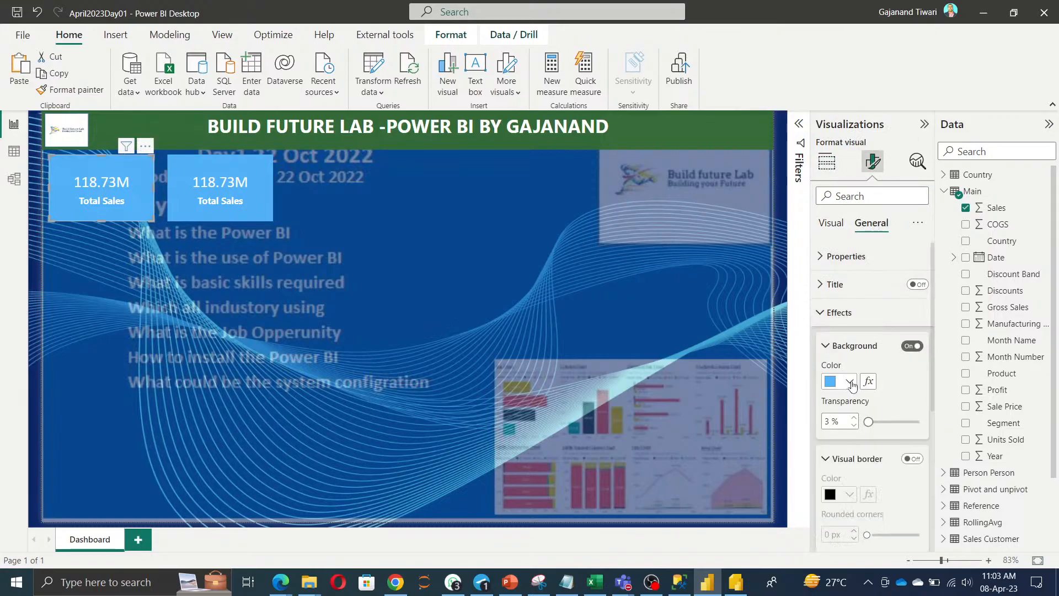
pyautogui.click(852, 384)
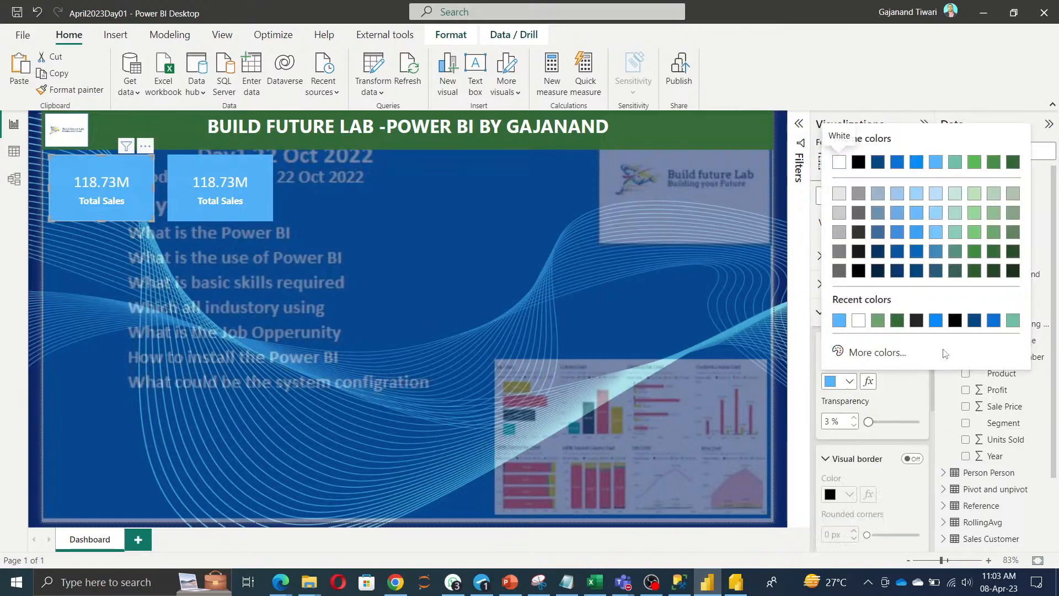
pyautogui.click(875, 350)
pyautogui.click(1015, 304)
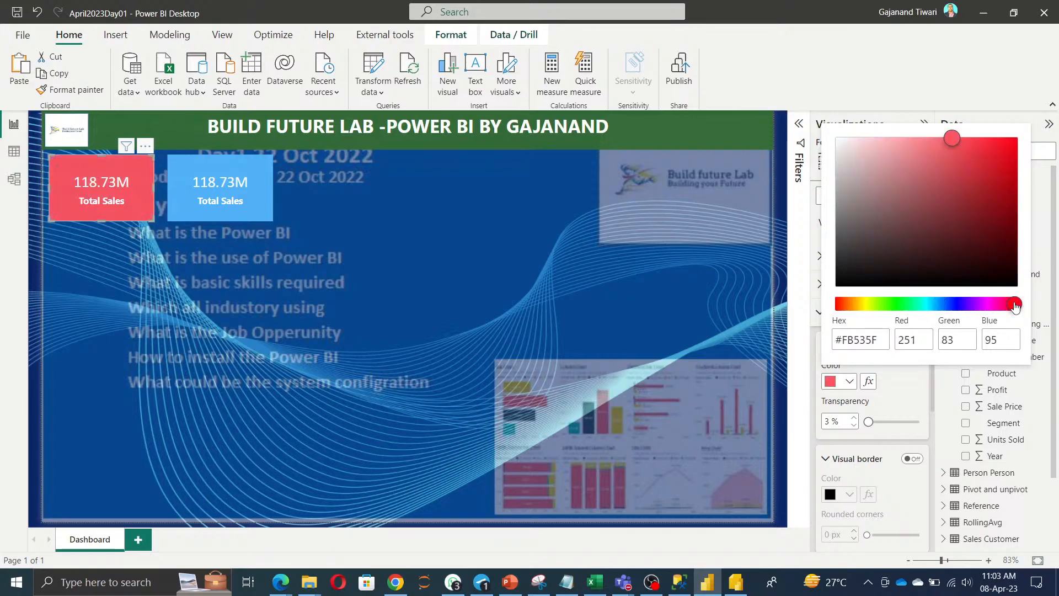
pyautogui.moveTo(1015, 306); pyautogui.dragTo(1012, 305)
pyautogui.click(907, 409)
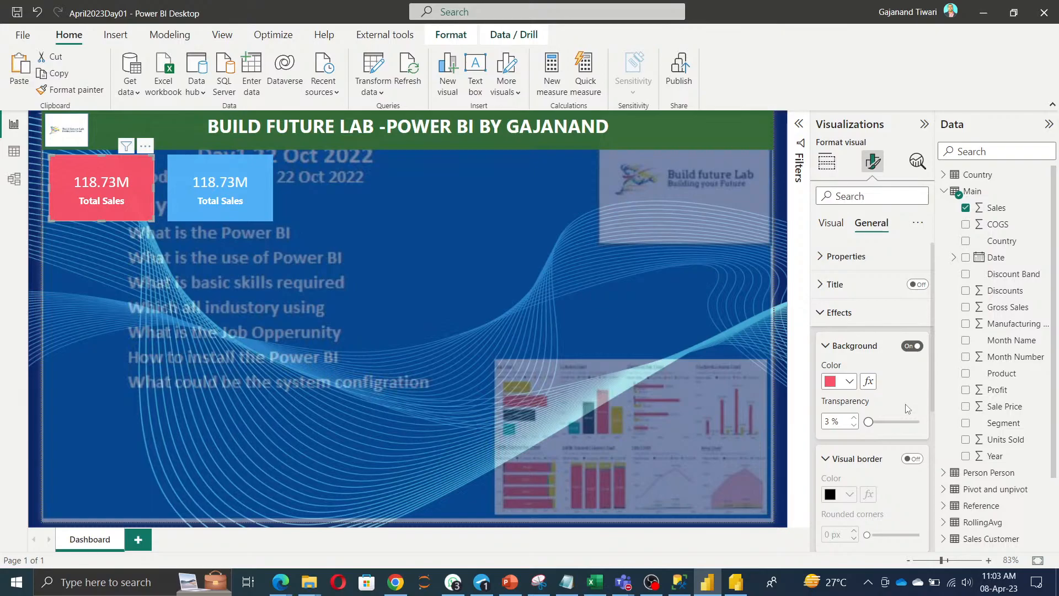
# Turn on a visual border for the red card in the same red.
pyautogui.scroll(-3, 905, 408)
pyautogui.click(915, 367)
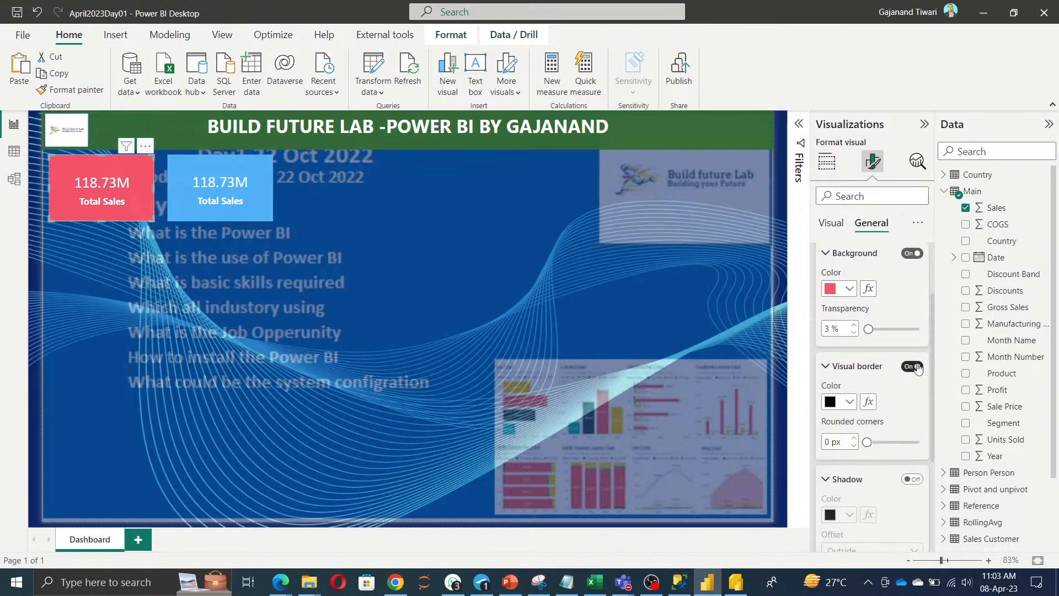
pyautogui.keyDown('ctrl'); pyautogui.click(204, 204); pyautogui.keyUp('ctrl')
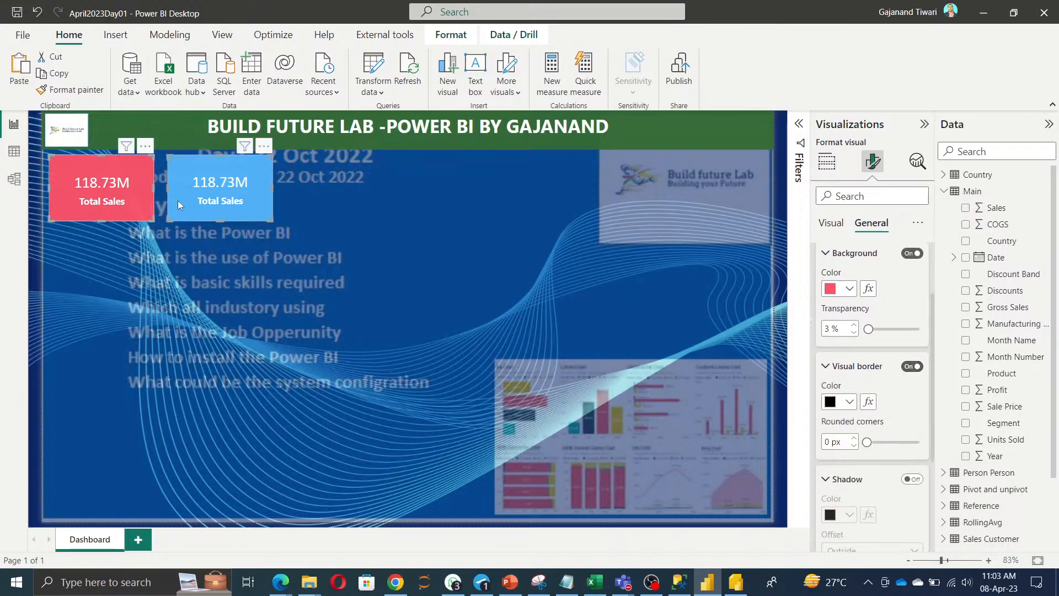
pyautogui.click(97, 204)
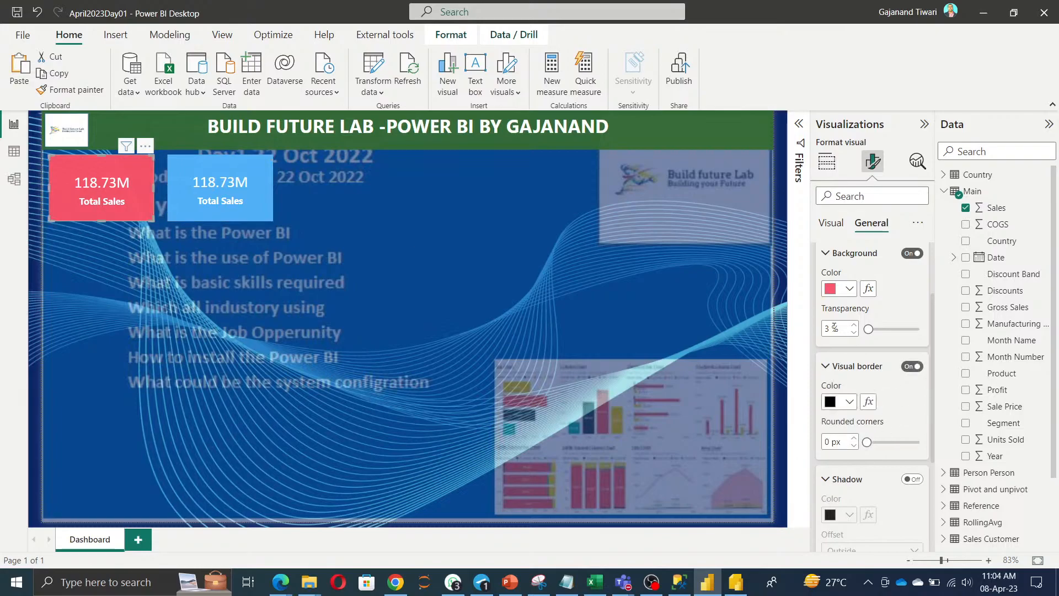
pyautogui.scroll(-1, 916, 408)
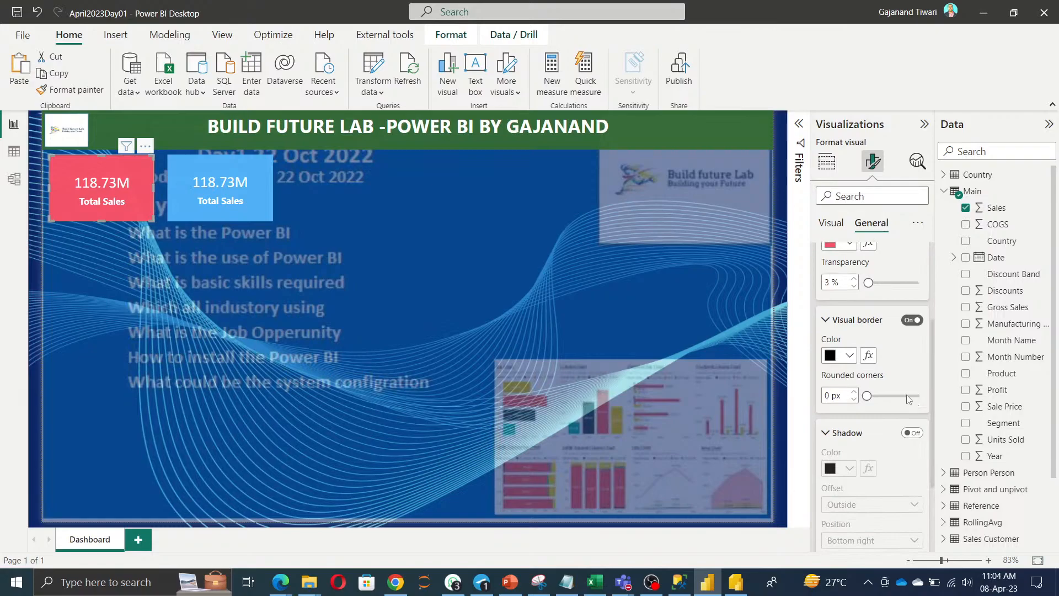
pyautogui.click(840, 355)
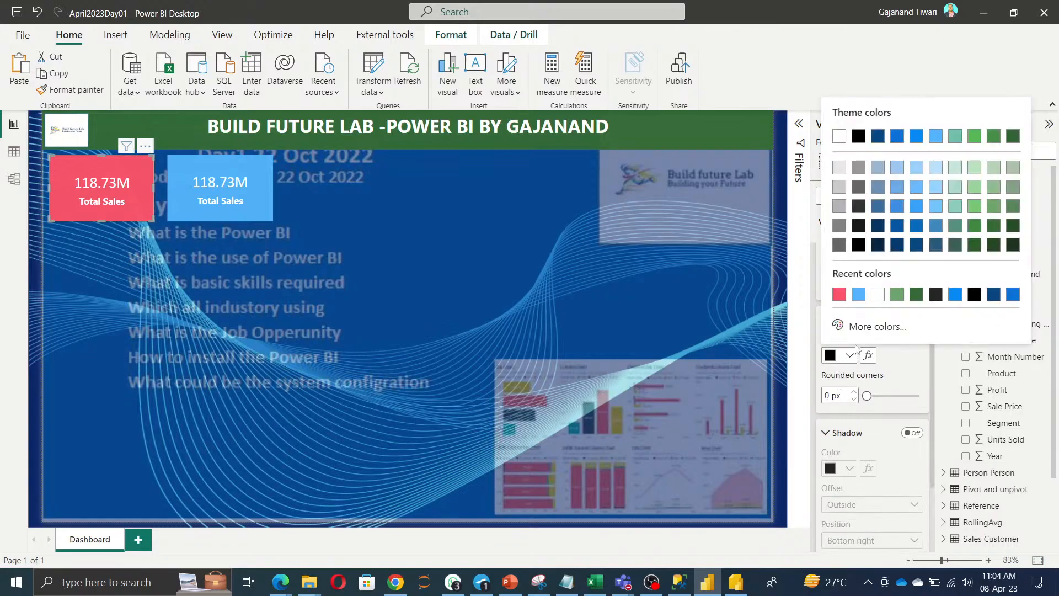
pyautogui.click(839, 291)
# Turn on the red card's shadow with offset set to Inside.
pyautogui.scroll(-2, 872, 359)
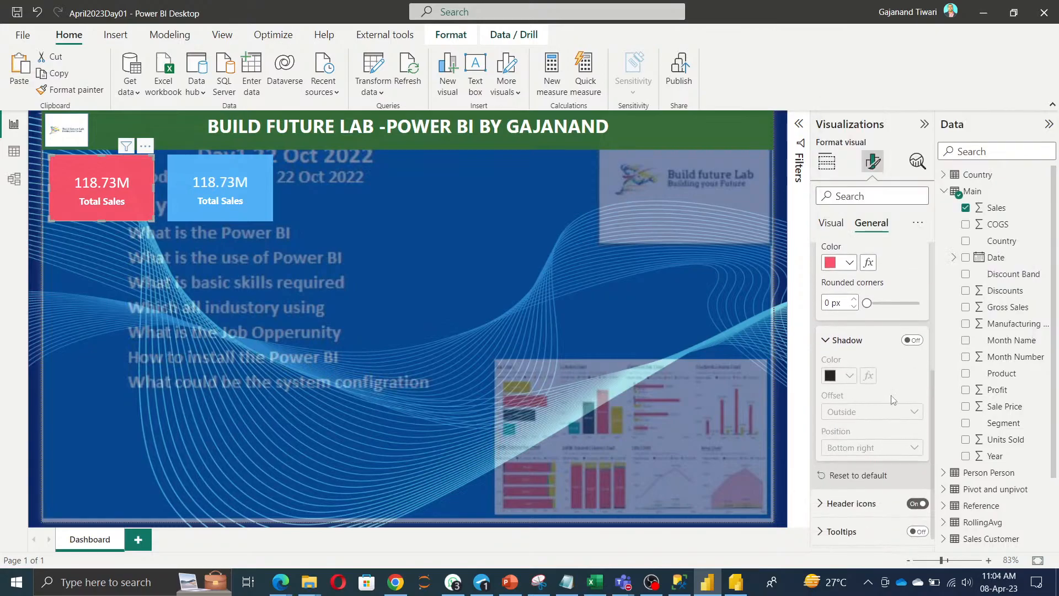
pyautogui.click(912, 340)
pyautogui.click(914, 411)
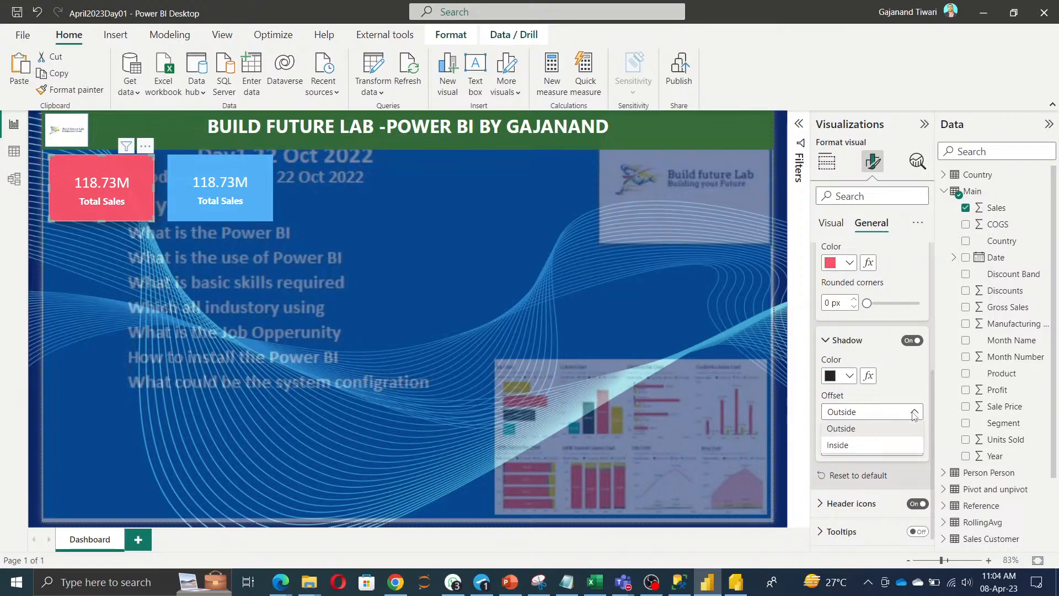
pyautogui.click(876, 446)
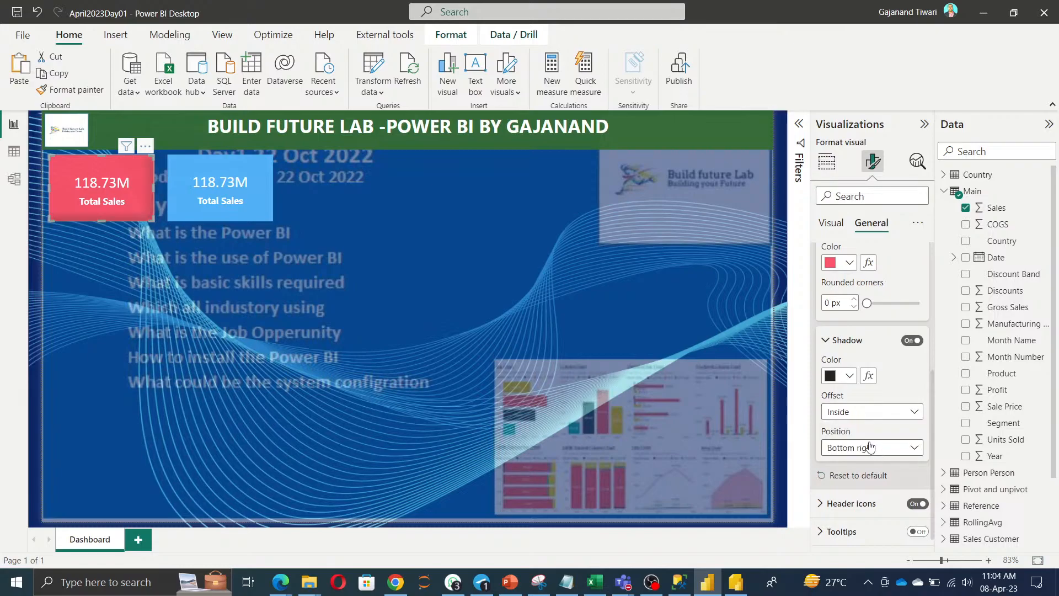
pyautogui.click(130, 284)
pyautogui.click(104, 203)
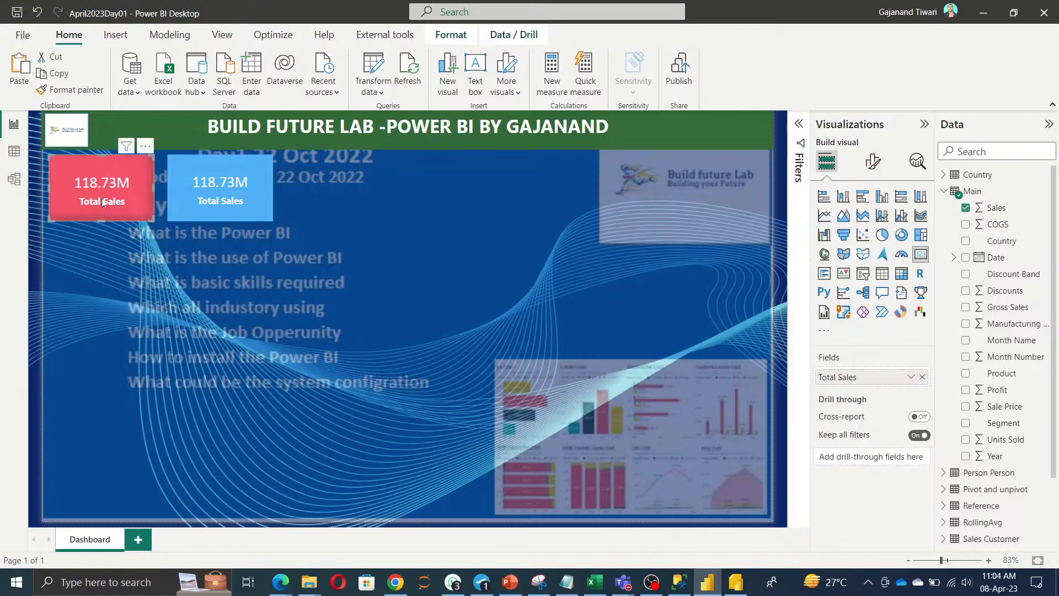
# Use Format painter to copy the red card's styling onto the blue card.
pyautogui.click(75, 91)
pyautogui.click(222, 191)
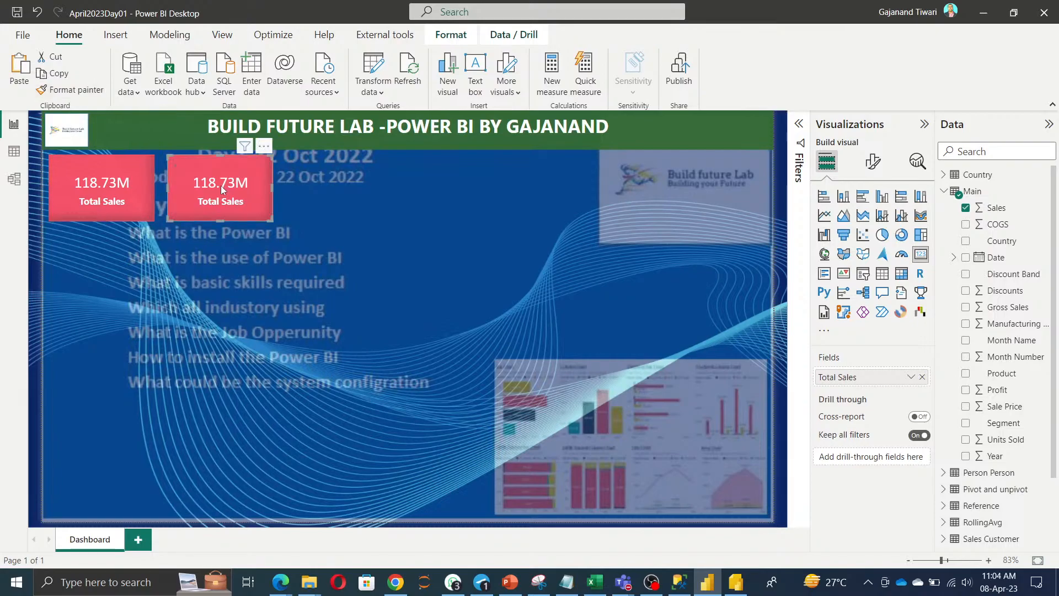
pyautogui.click(872, 161)
pyautogui.click(862, 256)
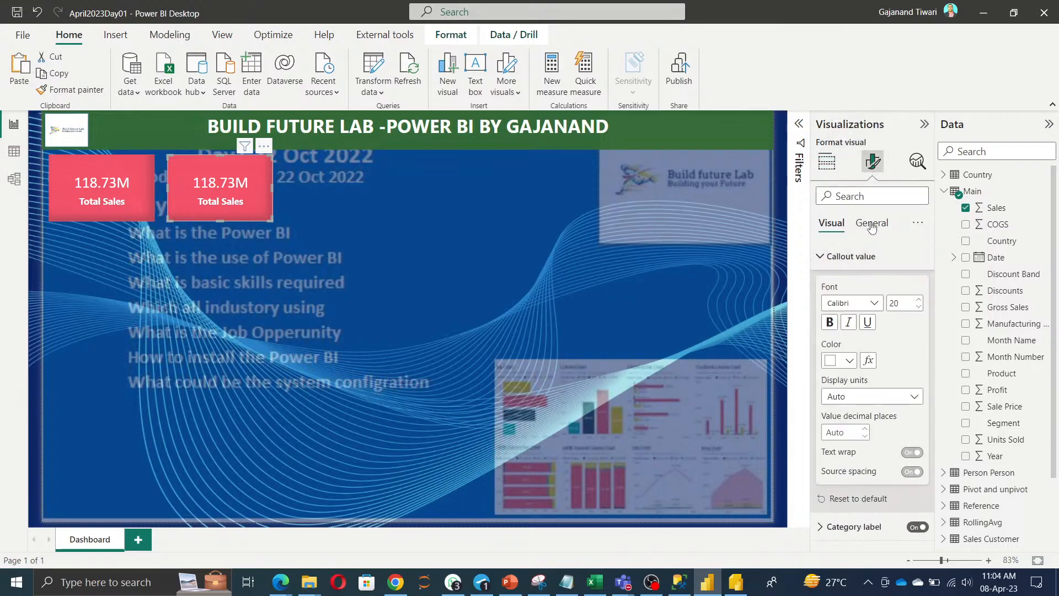
pyautogui.click(872, 224)
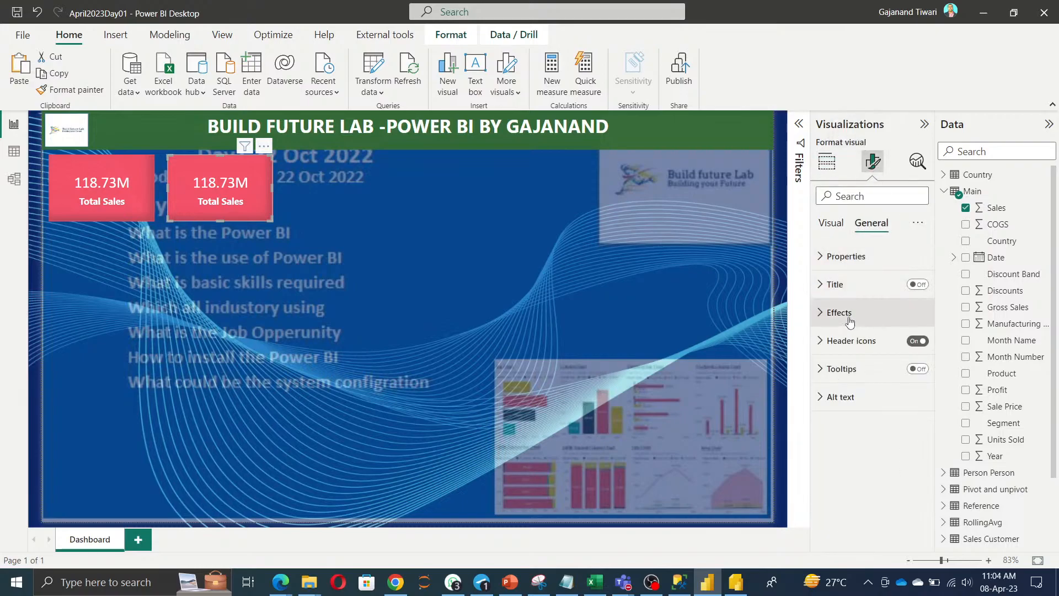
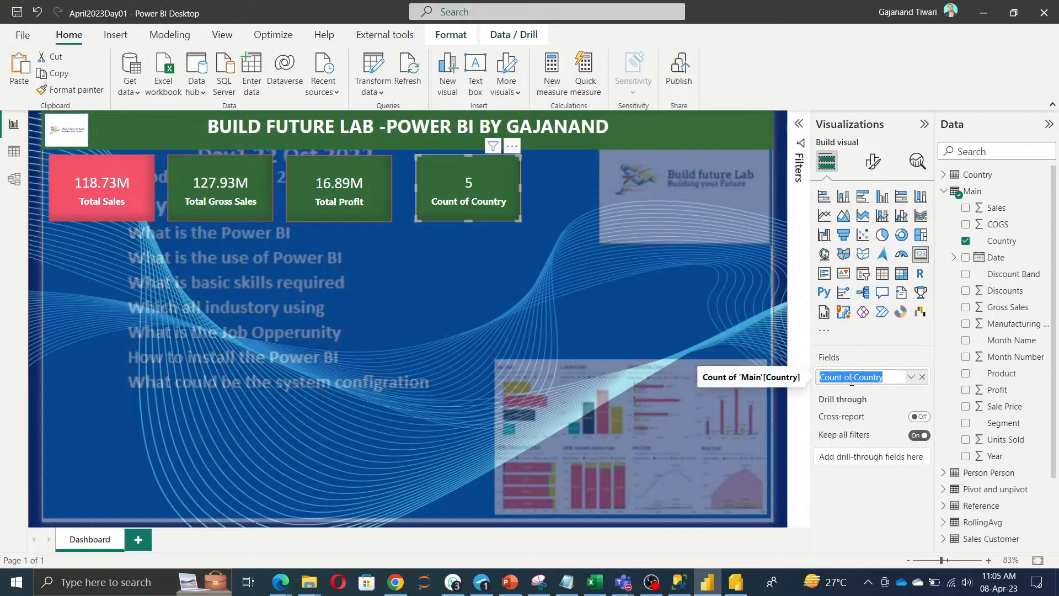
# Rename the Count of Country field to '#No. of Countries', fixing the capital O in 'NO'.
pyautogui.write('NO')
pyautogui.write('O.')
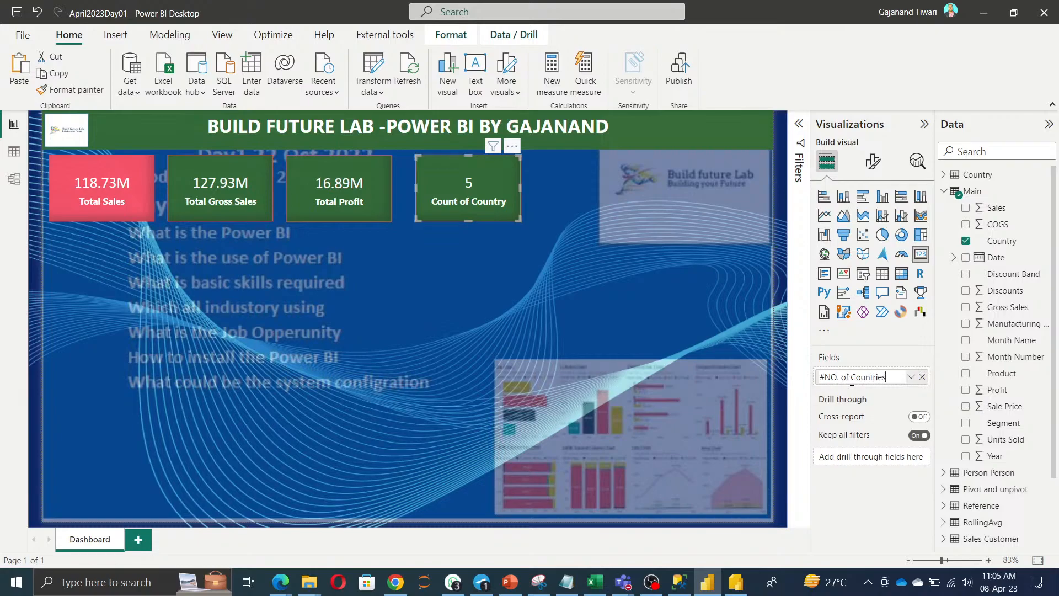
pyautogui.press('Return')
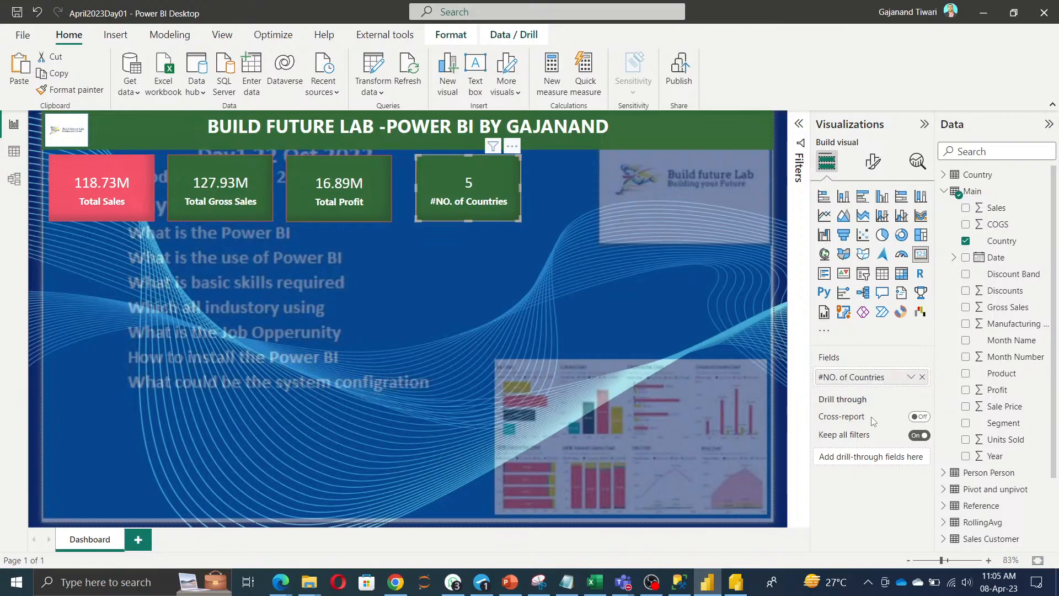
pyautogui.doubleClick(835, 380)
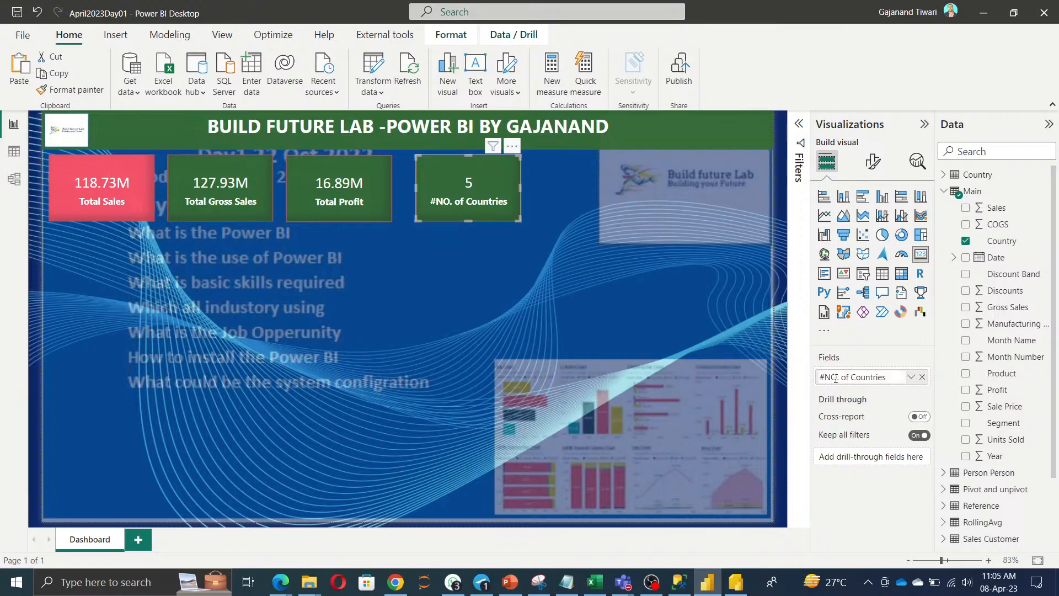
pyautogui.click(838, 378)
pyautogui.press('BackSpace')
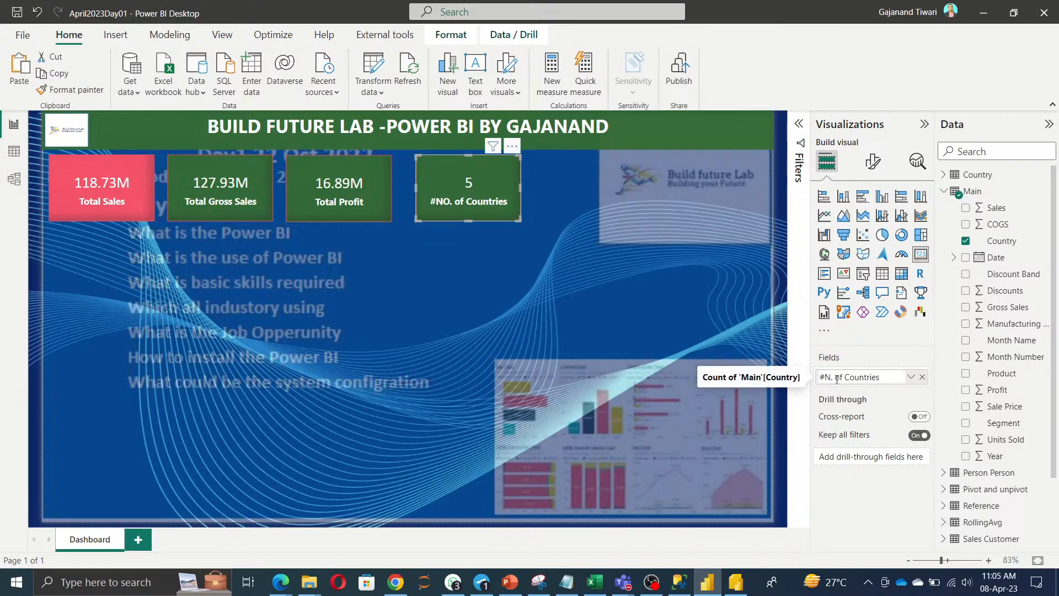
pyautogui.write('o')
pyautogui.press('Return')
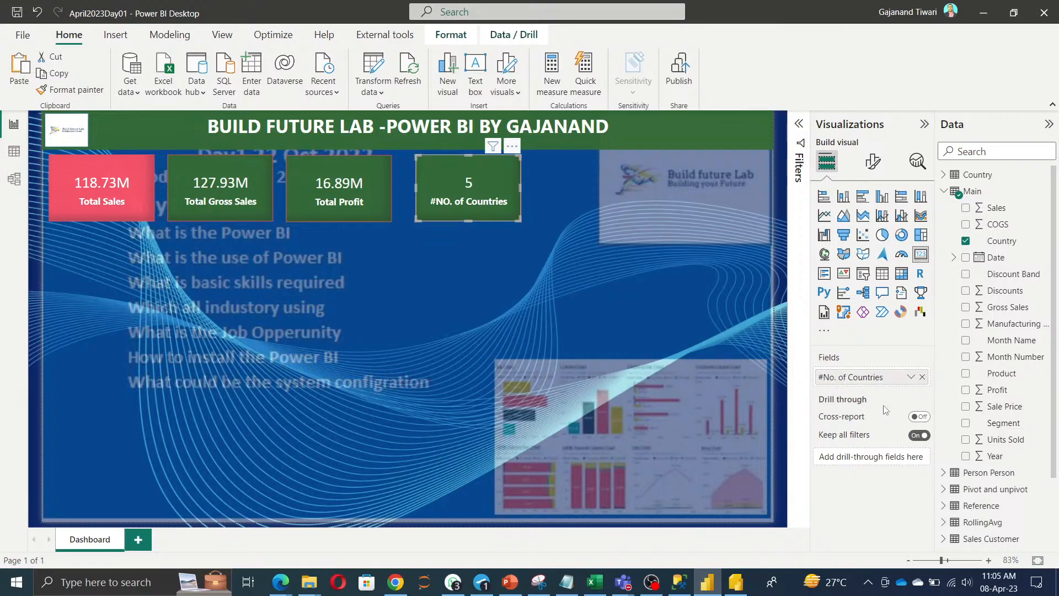
pyautogui.scroll(-2, 1009, 337)
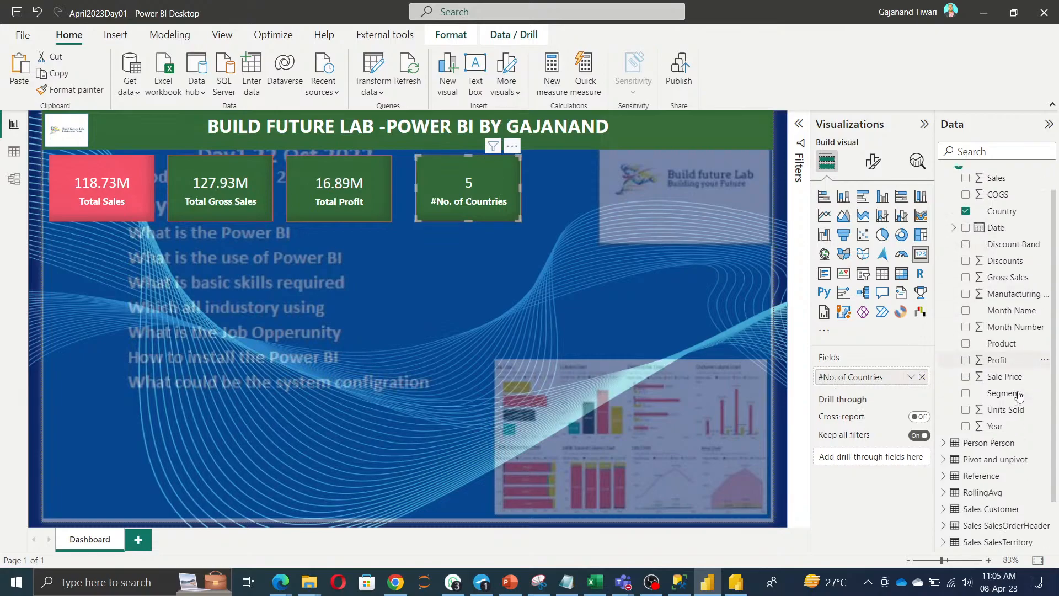
# Paste a copy of the country card beside it, showing Segment as a distinct count named '#No. of Segments'.
pyautogui.hotkey('ctrl', 'v')
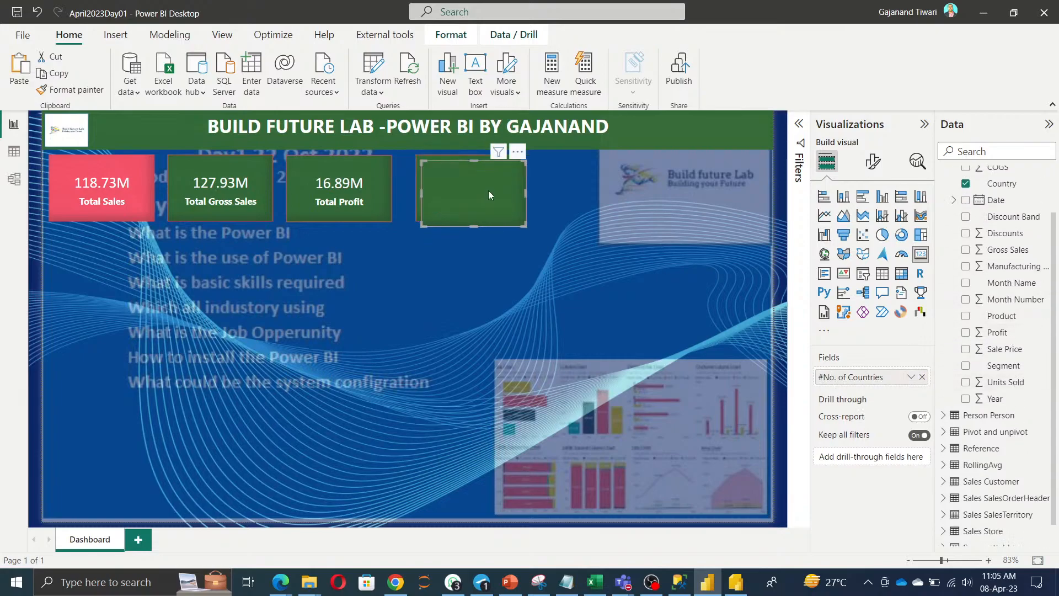
pyautogui.moveTo(487, 194); pyautogui.dragTo(594, 189)
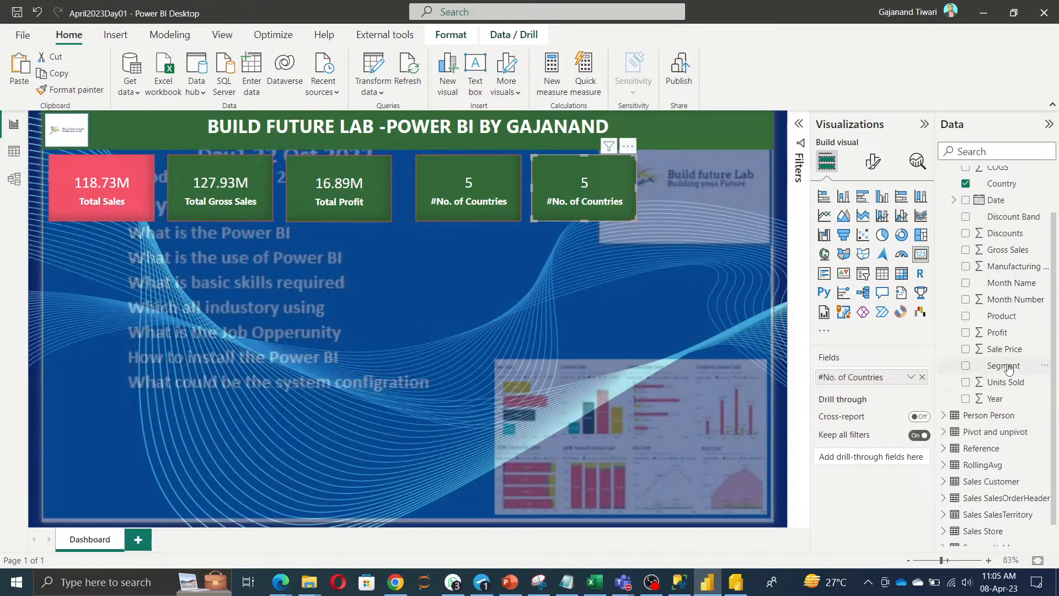
pyautogui.moveTo(1008, 368); pyautogui.dragTo(883, 376)
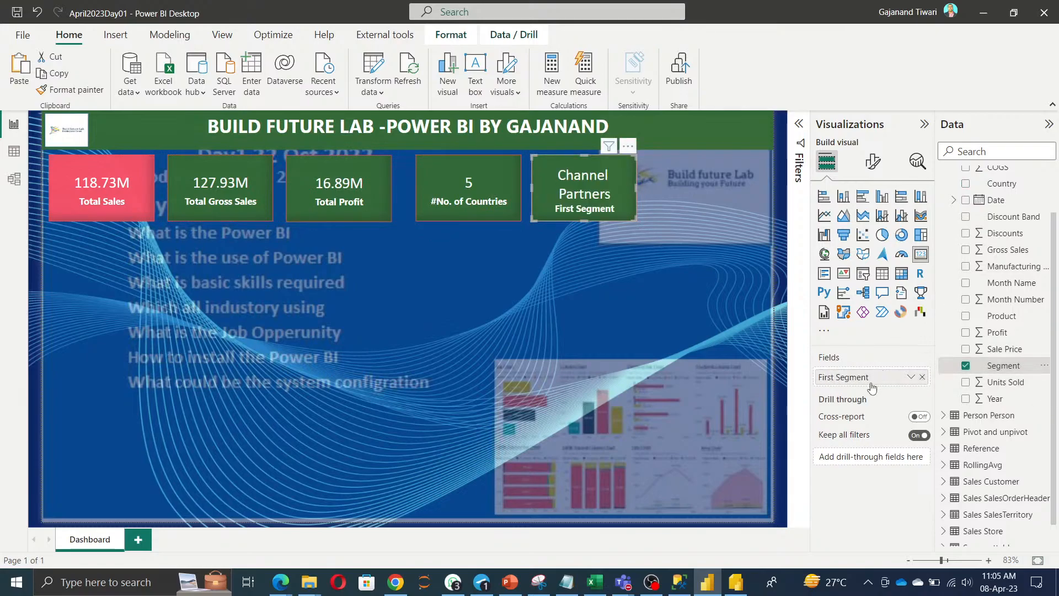
pyautogui.doubleClick(839, 378)
pyautogui.write('#No')
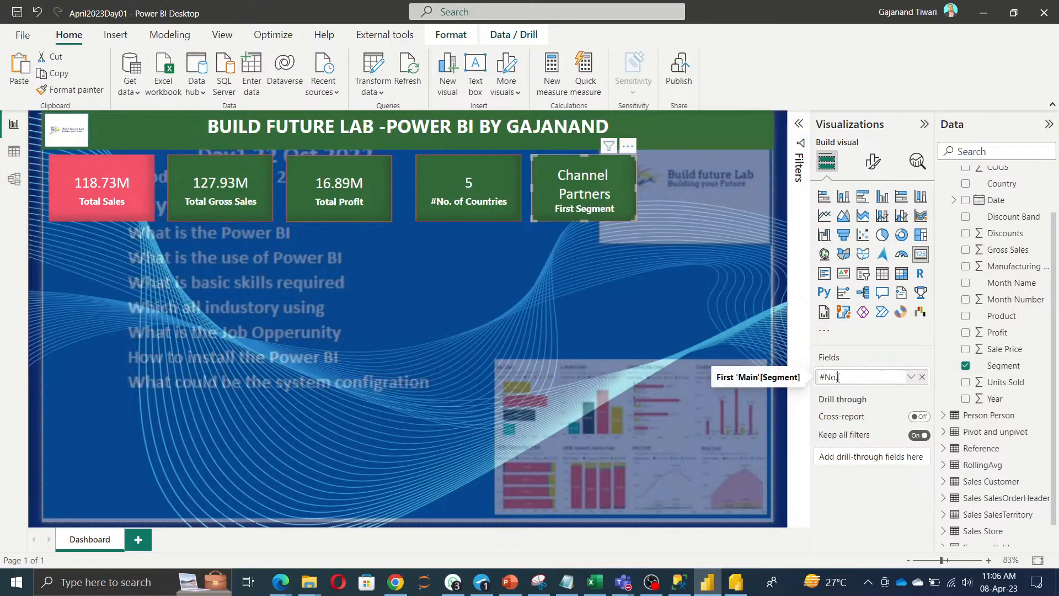
pyautogui.write(' of Segments')
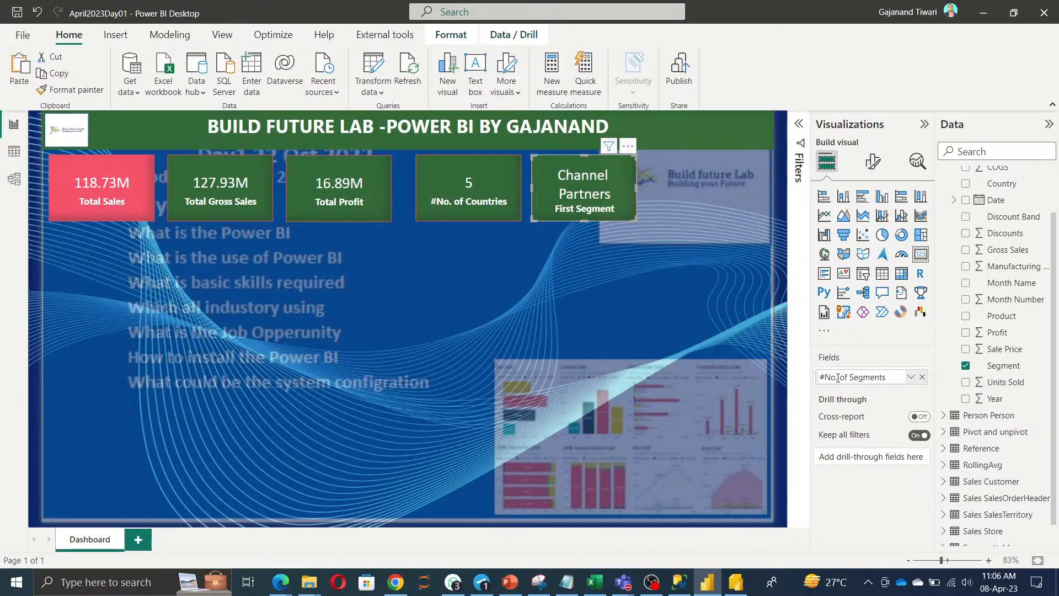
pyautogui.doubleClick(838, 377)
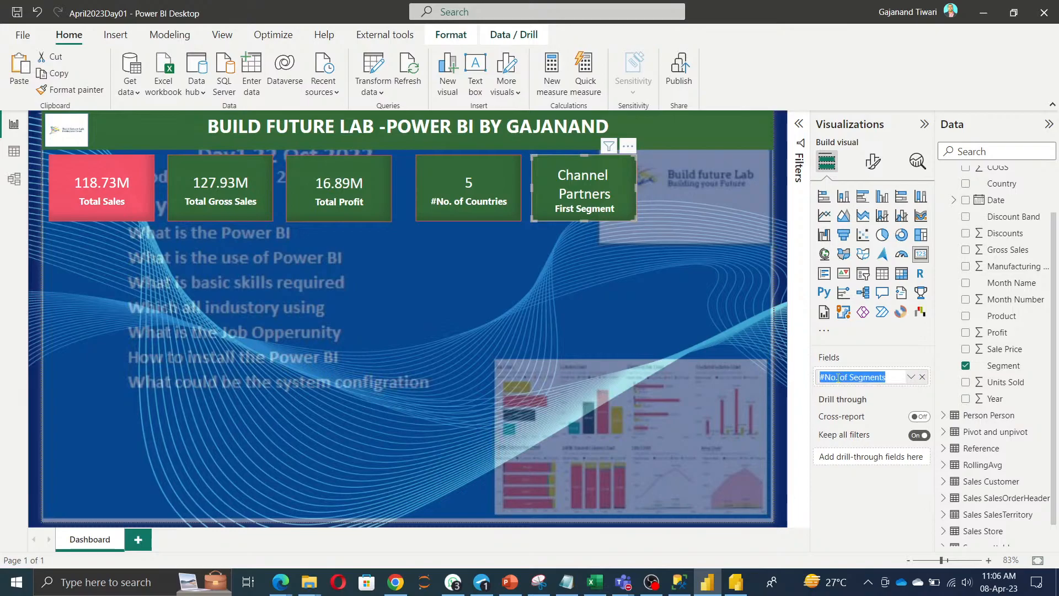
pyautogui.press('Return')
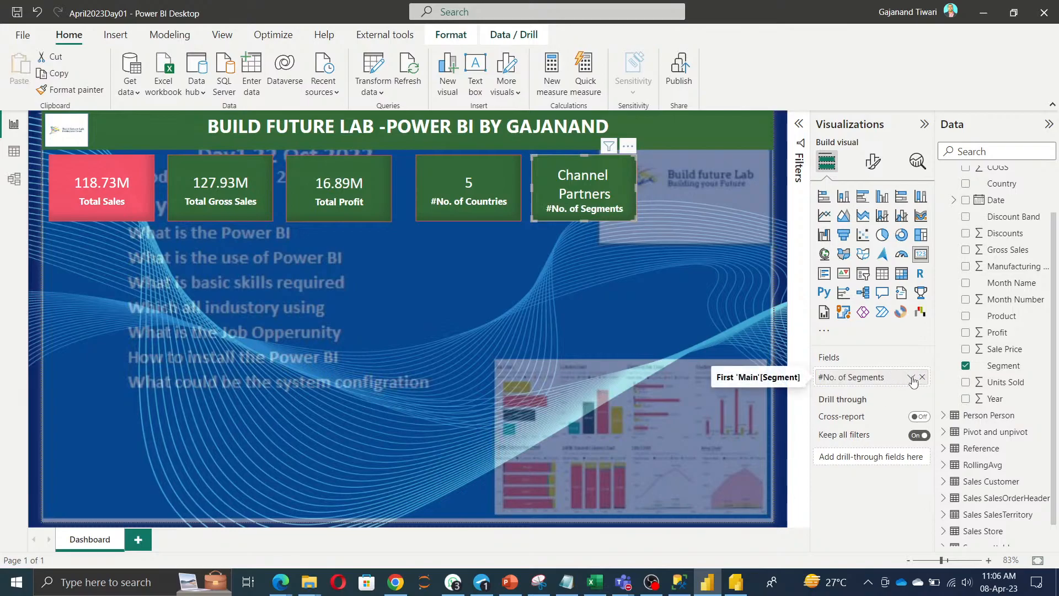
pyautogui.click(911, 378)
pyautogui.click(958, 447)
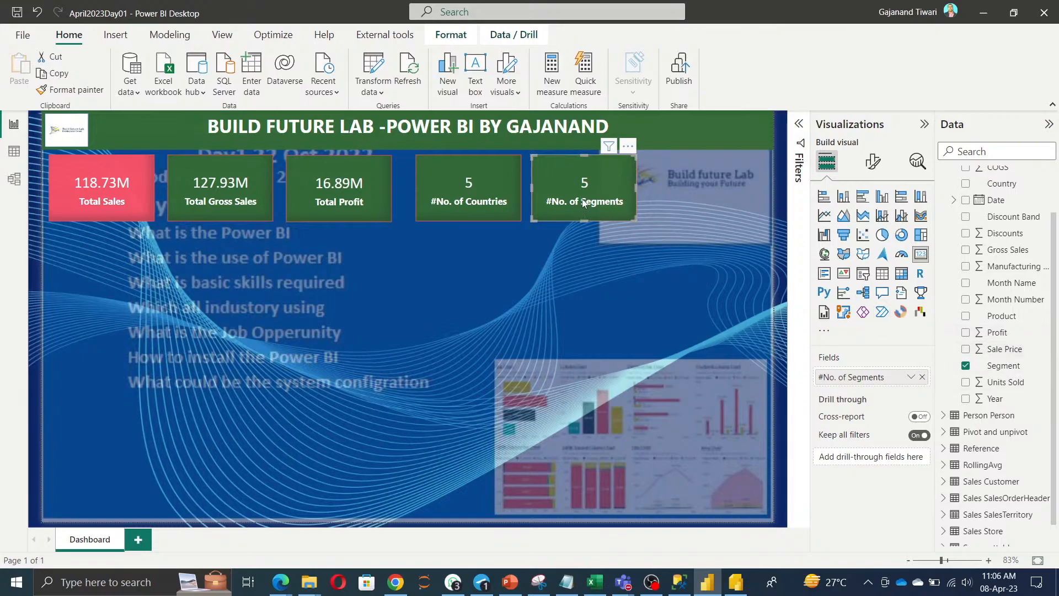
# Duplicate the segments card to its right, showing Units Sold renamed 'Total Units Sold'.
pyautogui.hotkey('ctrl', 'c')
pyautogui.hotkey('ctrl', 'v')
pyautogui.moveTo(598, 203); pyautogui.dragTo(711, 198)
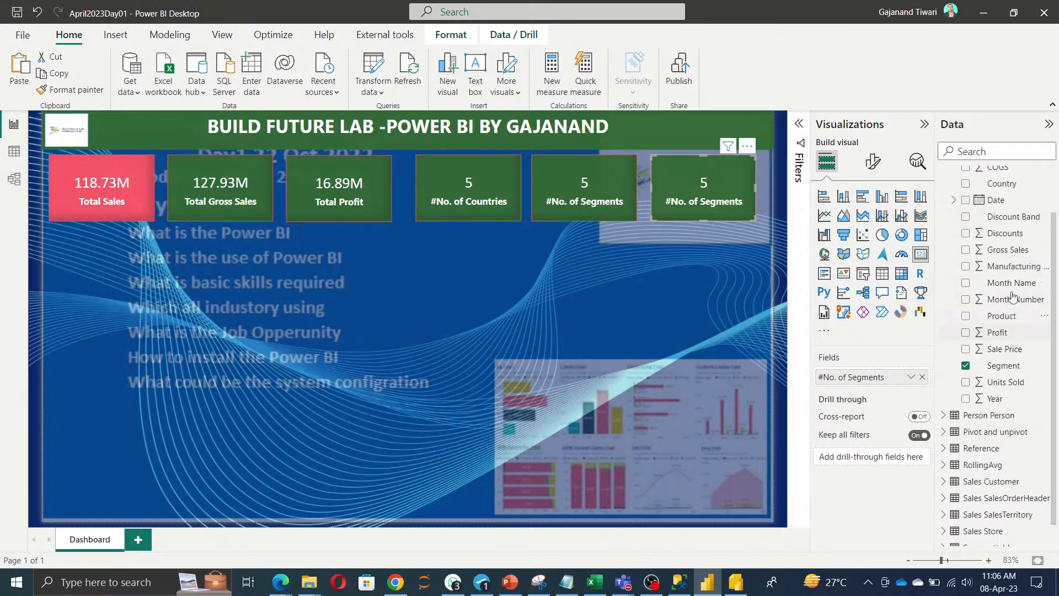
pyautogui.scroll(2, 1000, 193)
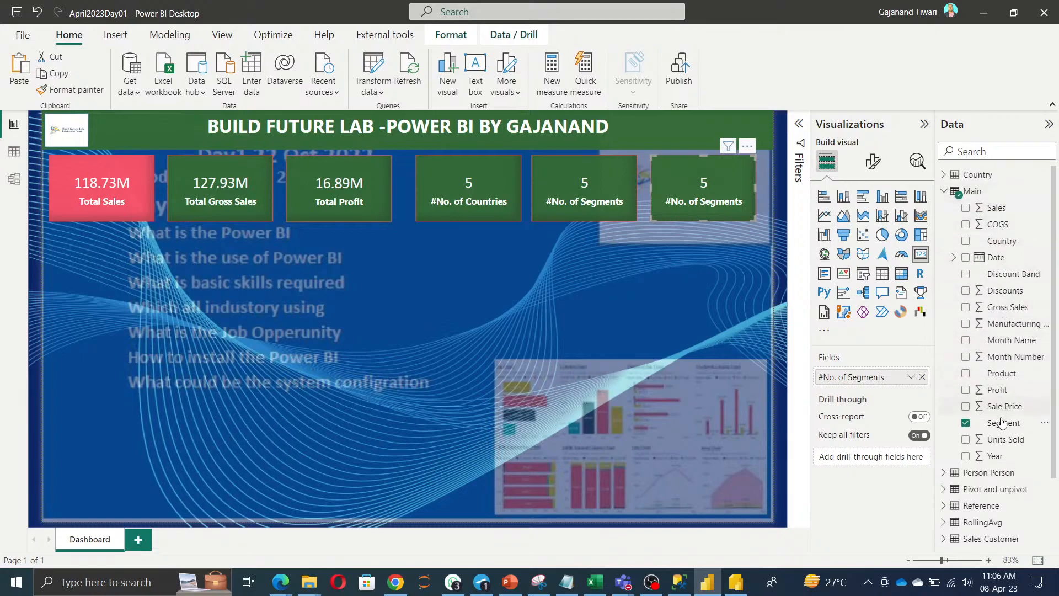
pyautogui.moveTo(1002, 445); pyautogui.dragTo(844, 383)
pyautogui.doubleClick(844, 380)
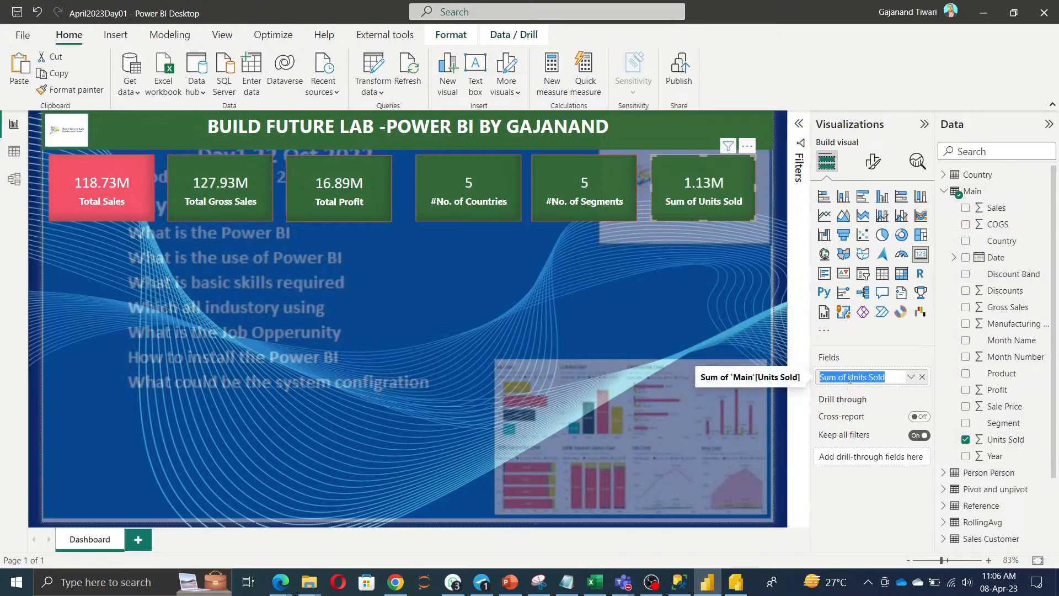
pyautogui.press('Home')
pyautogui.press('Delete')
pyautogui.press('Delete')
pyautogui.press('Delete')
pyautogui.press('Delete')
pyautogui.press('Delete')
pyautogui.press('Delete')
pyautogui.press('Delete')
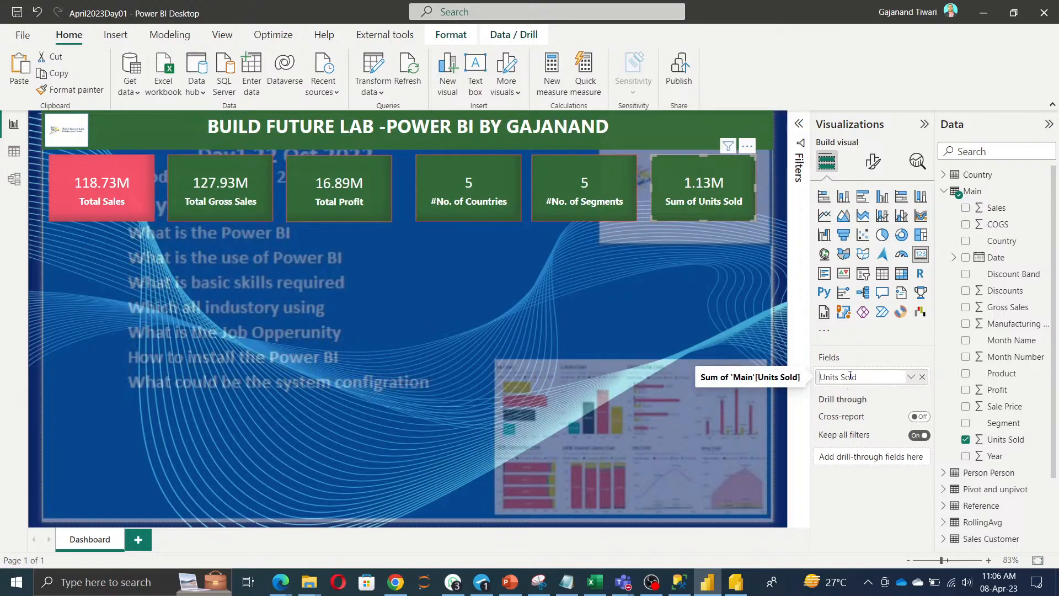
pyautogui.write('Total')
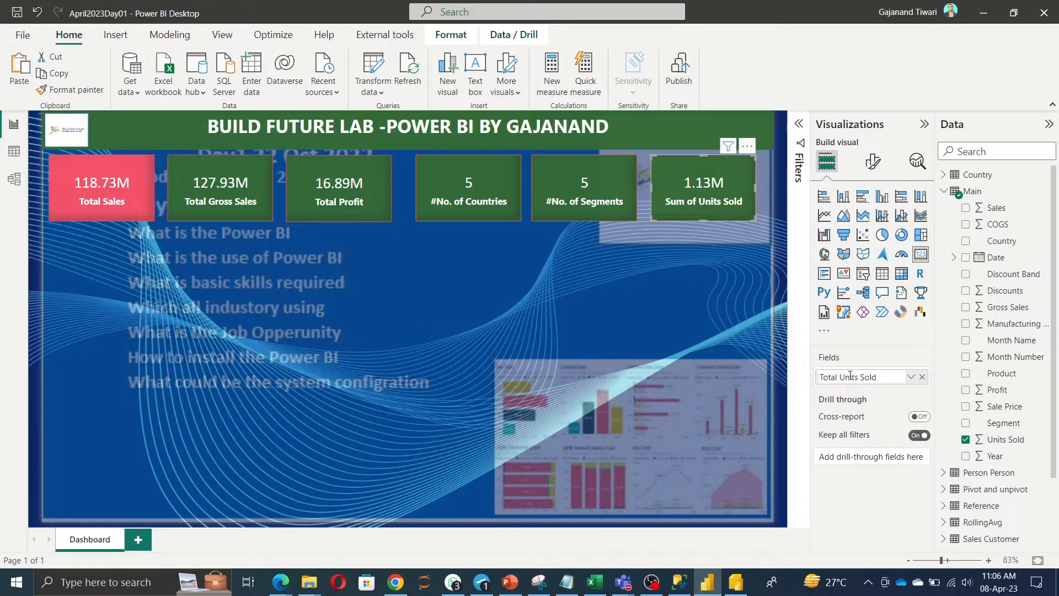
pyautogui.press('Return')
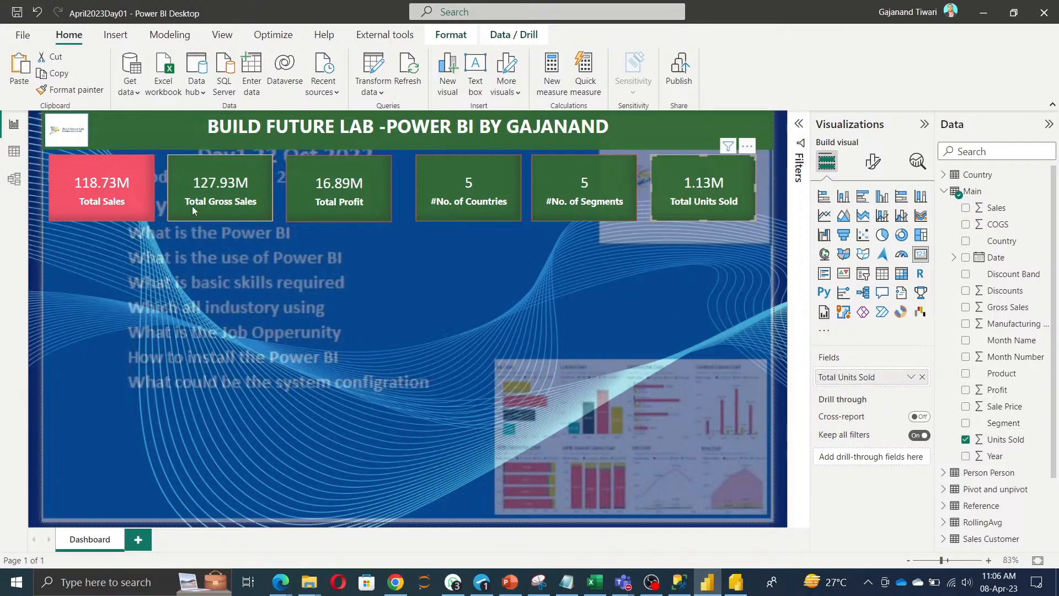
# In Chrome, search Google for the Power BI default colour hex codes.
pyautogui.click(406, 587)
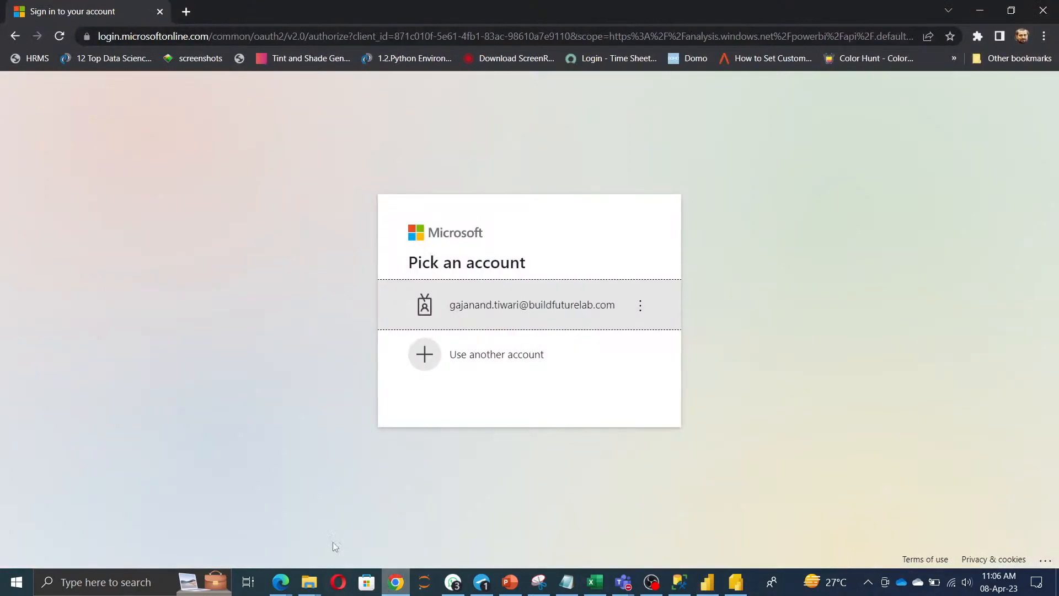
pyautogui.click(178, 36)
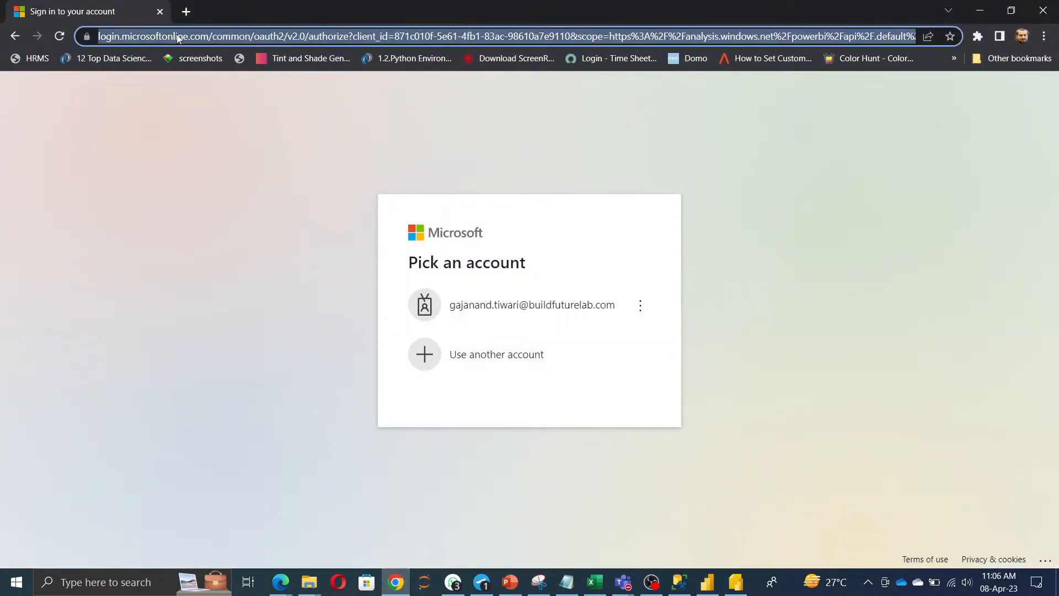
pyautogui.write('go')
pyautogui.press('Return')
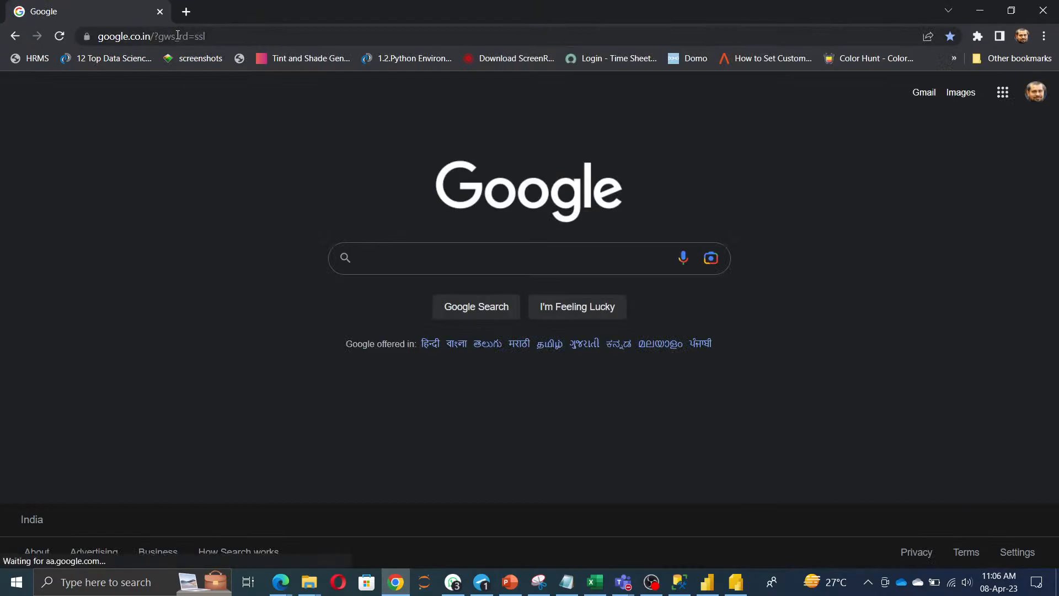
pyautogui.write('power bo')
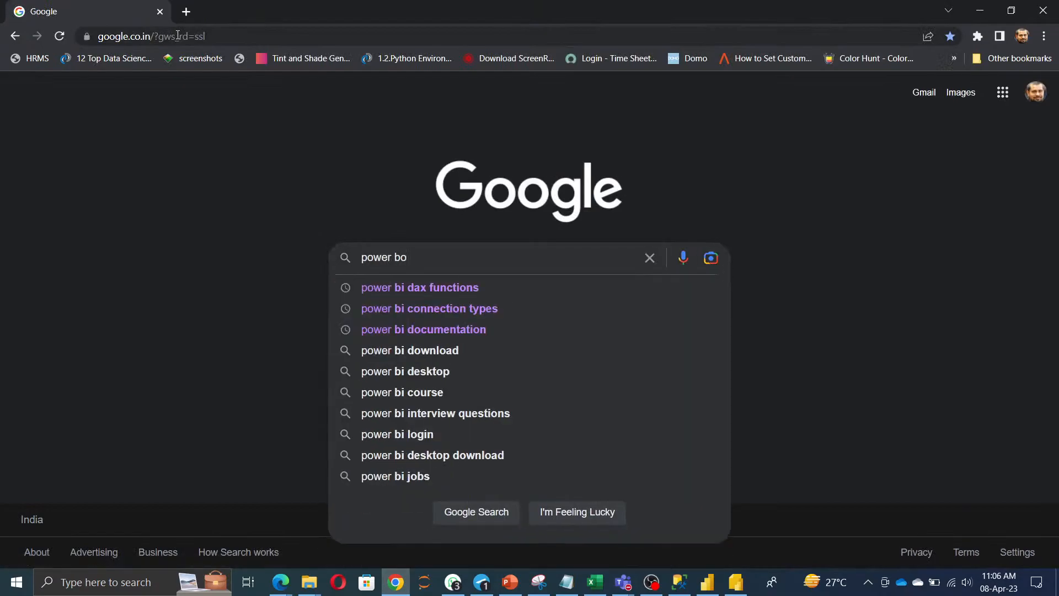
pyautogui.press('BackSpace')
pyautogui.press('BackSpace')
pyautogui.write('i color code')
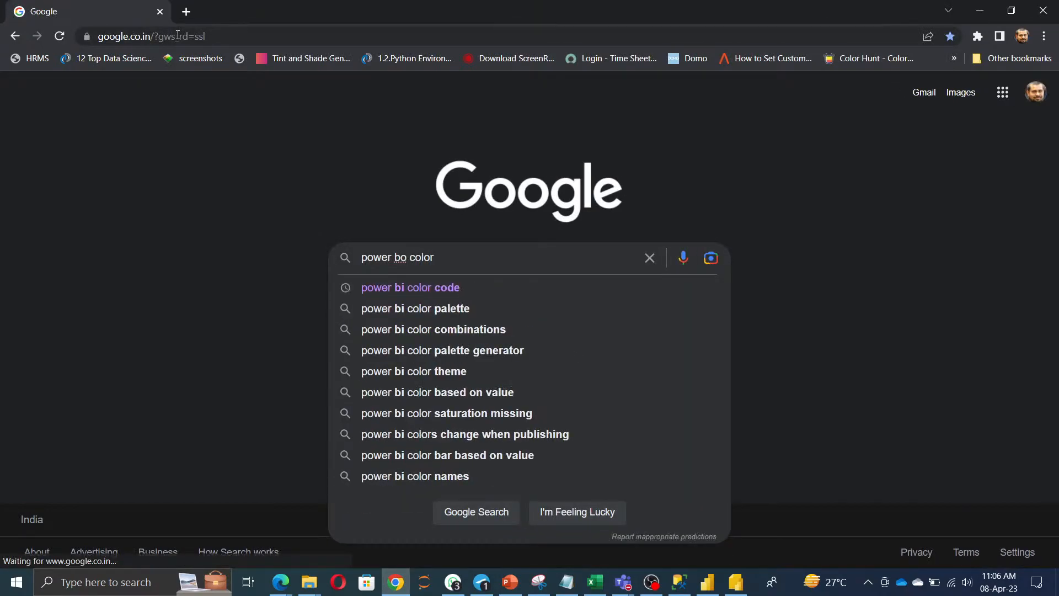
pyautogui.write(' hexa')
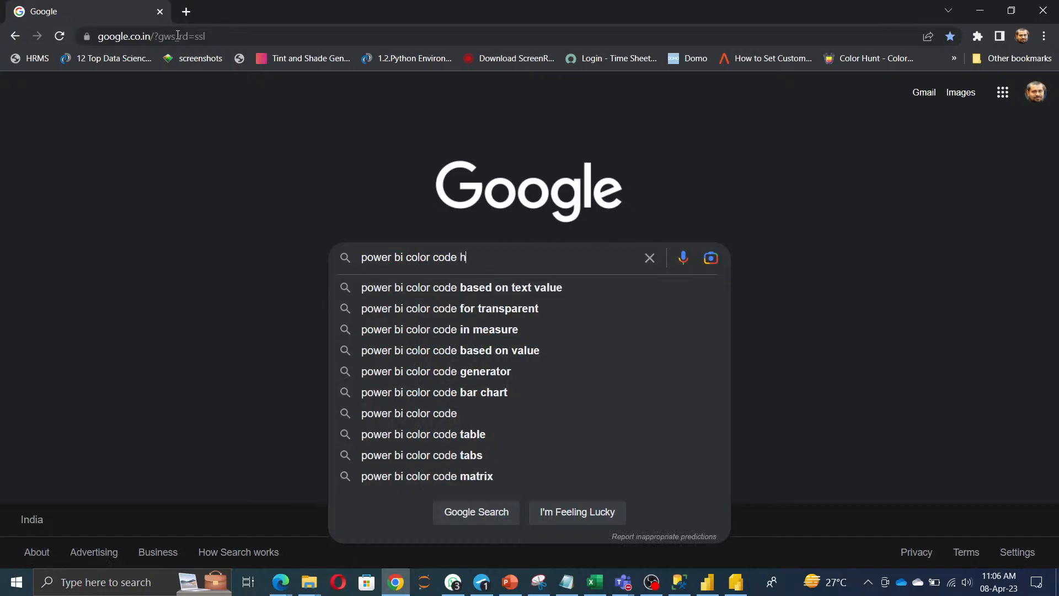
pyautogui.press('Down')
pyautogui.press('Down')
pyautogui.press('Return')
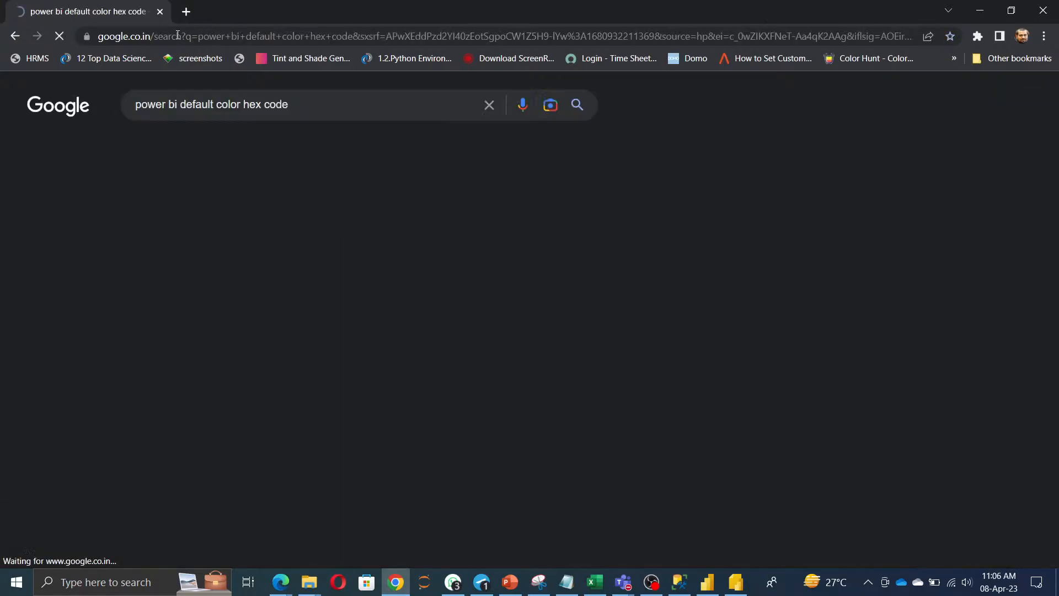
# Open the DataVeld result in a new tab, copy its web address, and return to Power BI.
pyautogui.scroll(-3, 419, 353)
pyautogui.scroll(-6, 419, 349)
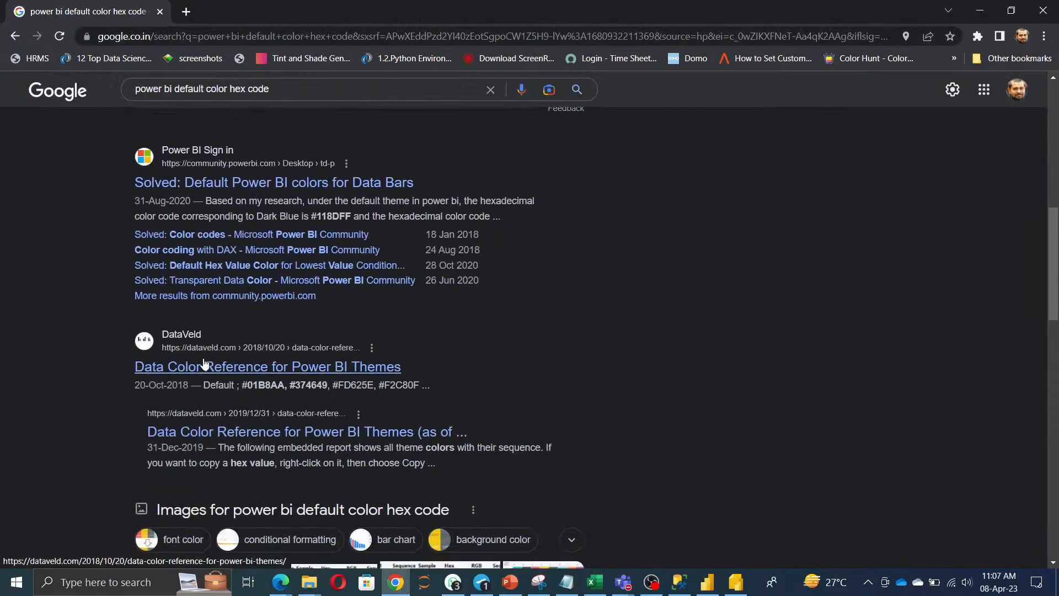
pyautogui.rightClick(210, 372)
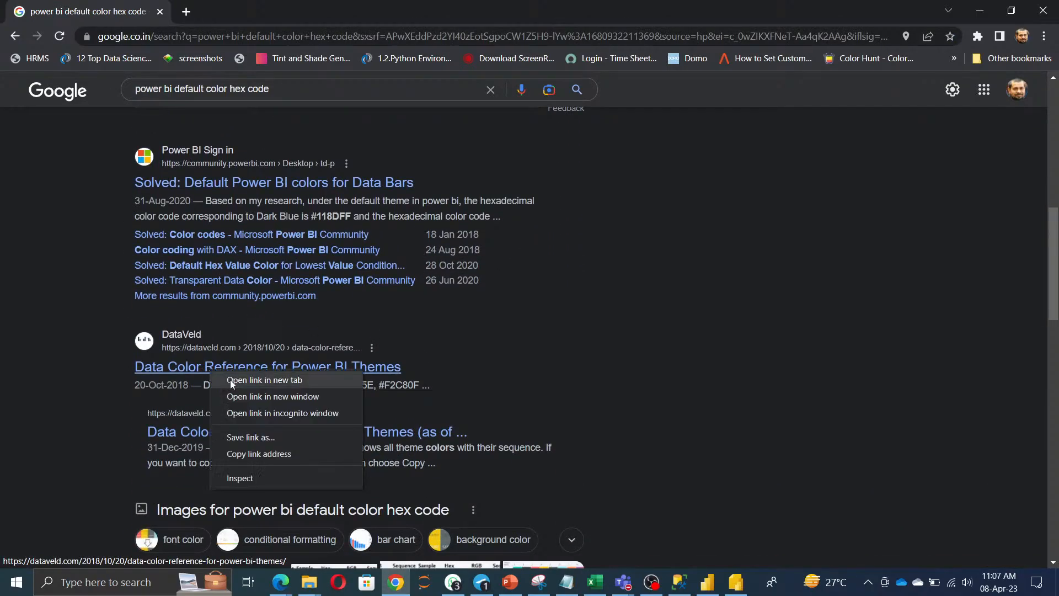
pyautogui.click(230, 379)
pyautogui.click(232, 15)
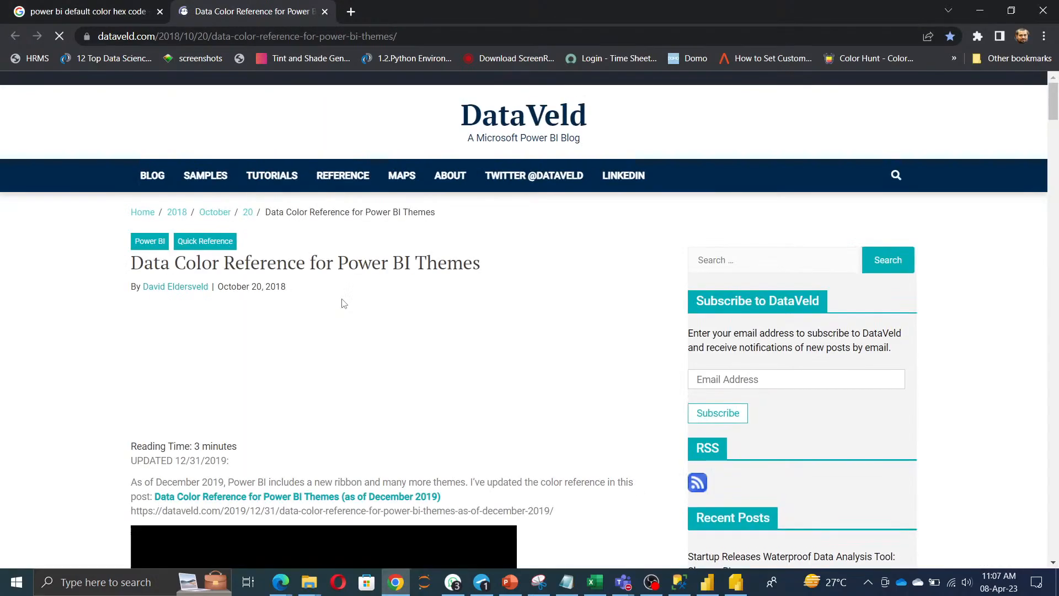
pyautogui.scroll(-20, 379, 369)
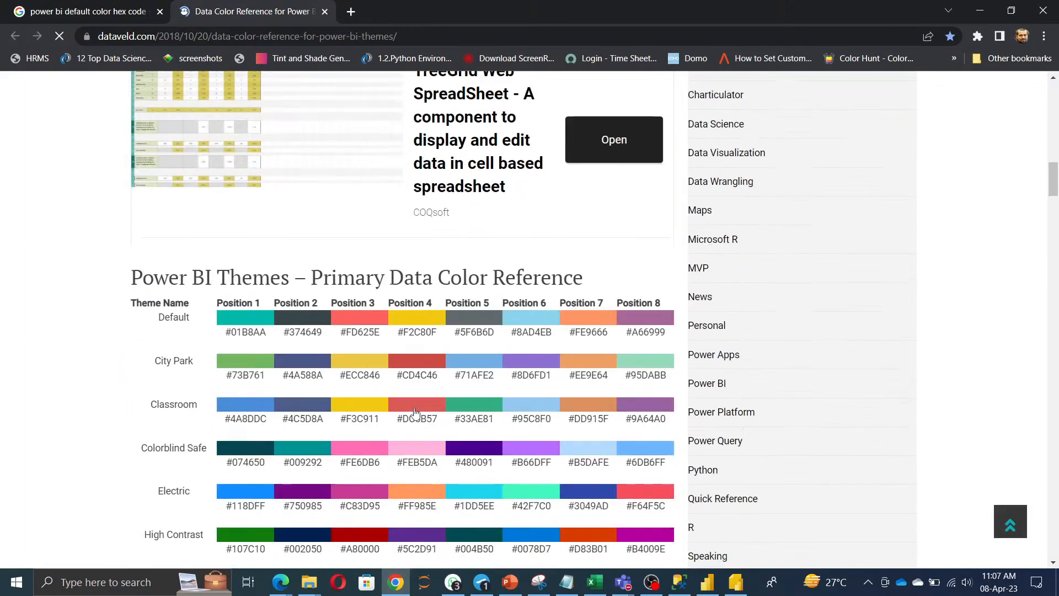
pyautogui.click(495, 35)
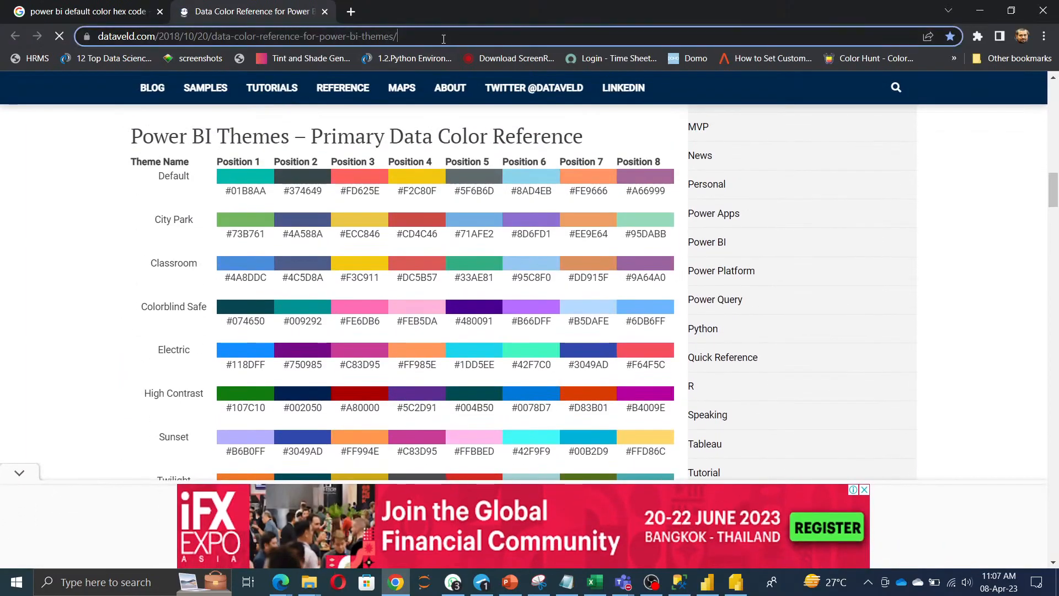
pyautogui.hotkey('ctrl', 'a')
pyautogui.hotkey('ctrl', 'c')
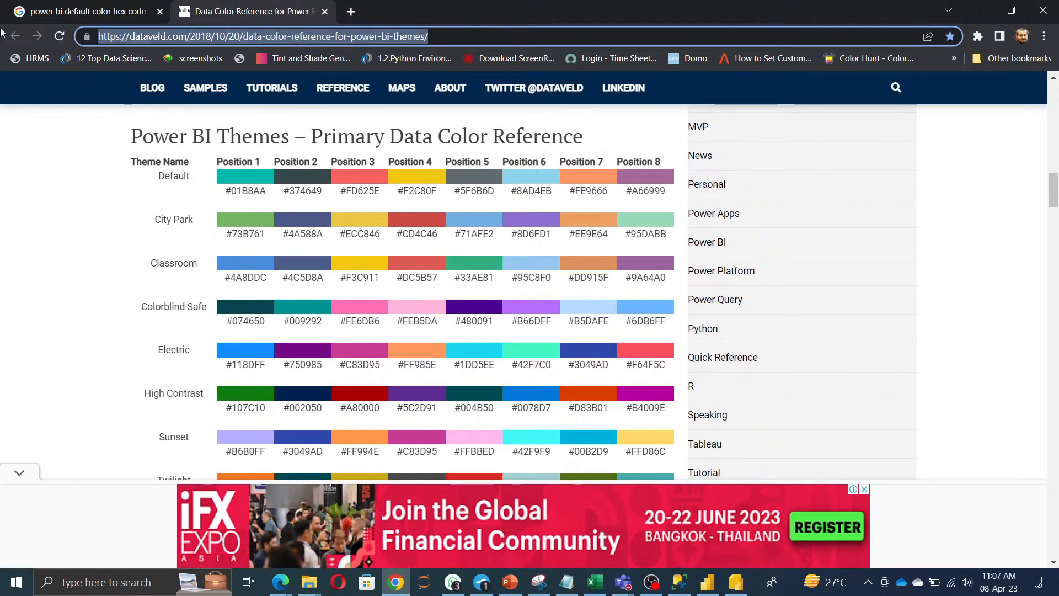
pyautogui.click(397, 586)
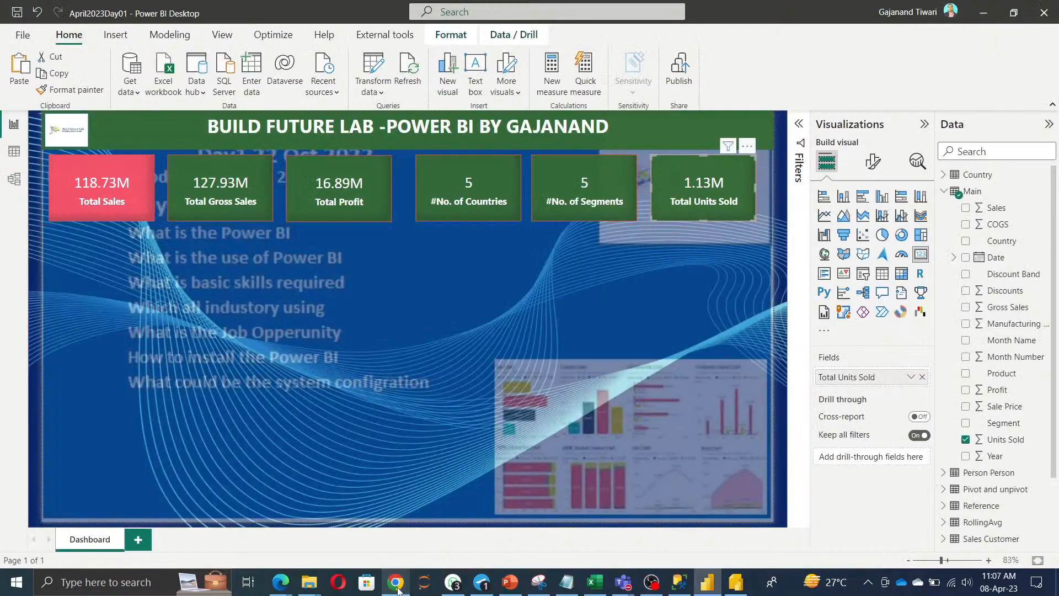
# Paste the DataVeld colour page link into the YouTube Studio live chat and send it.
pyautogui.moveTo(281, 582)
pyautogui.click(201, 546)
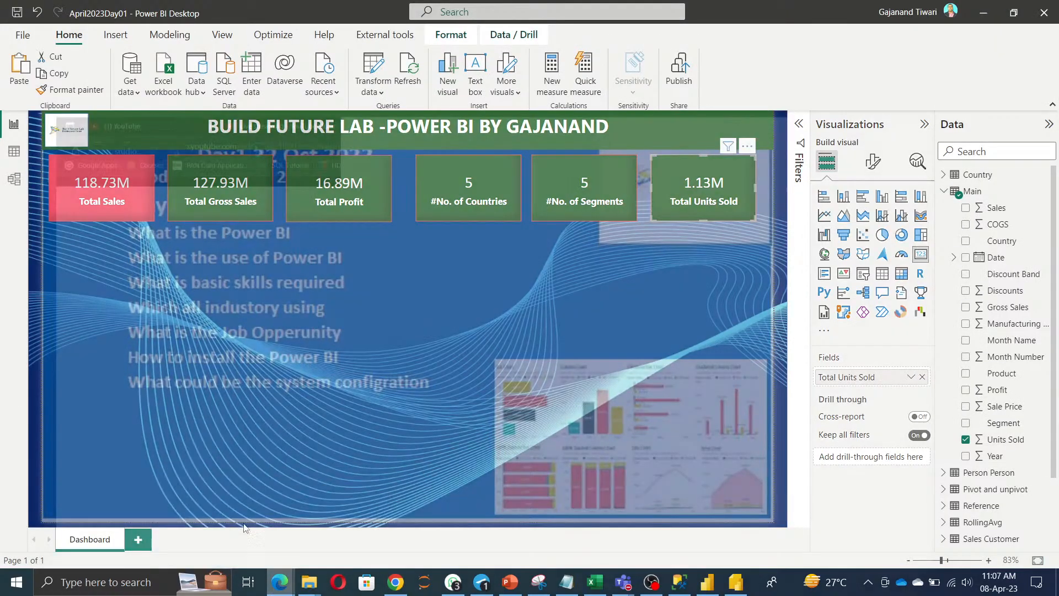
pyautogui.click(865, 521)
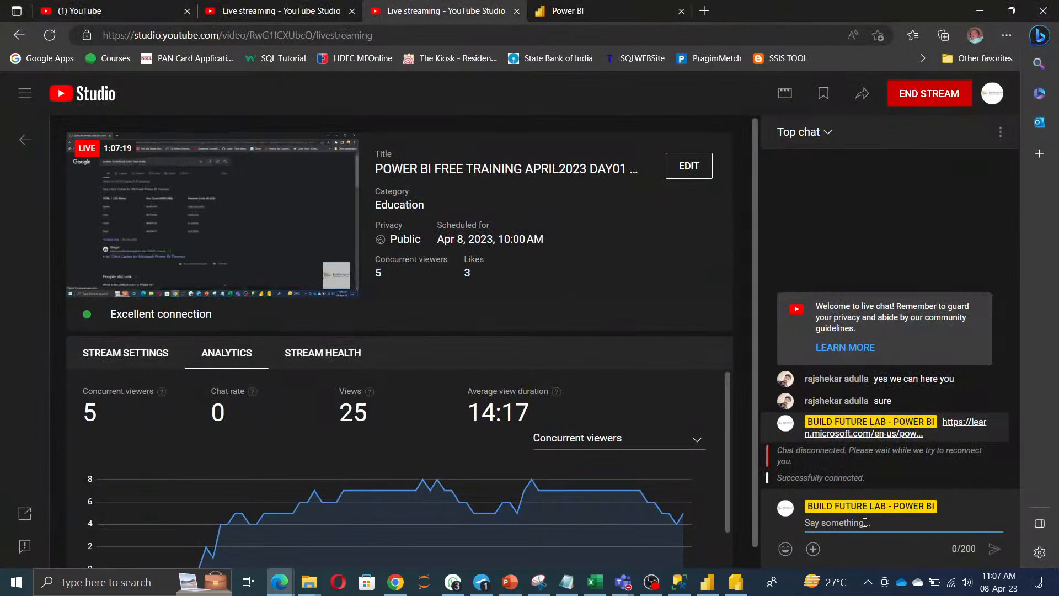
pyautogui.hotkey('ctrl', 'v')
pyautogui.press('Return')
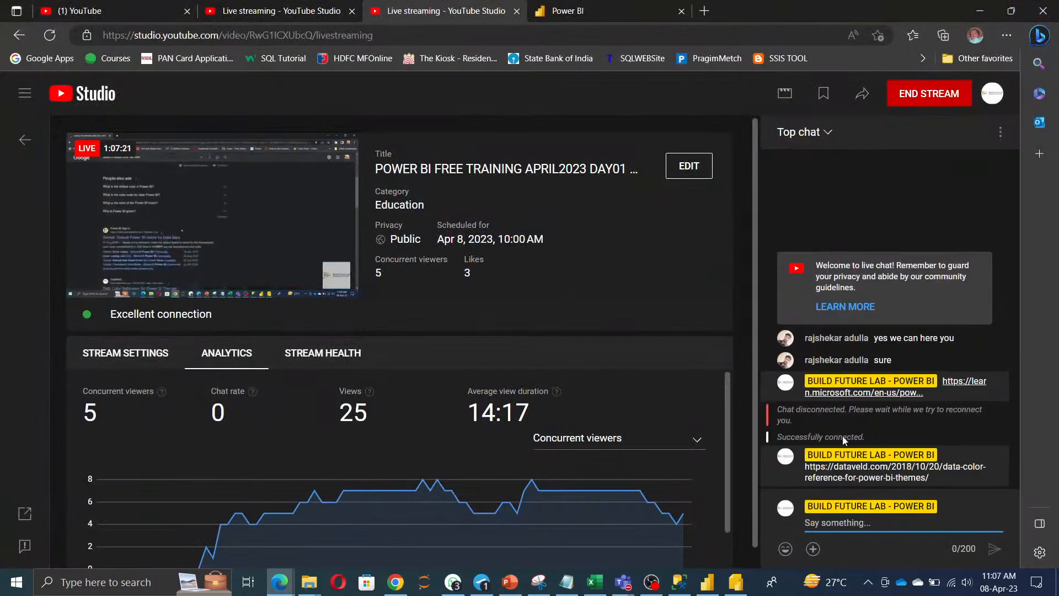
# Deselect the Total Units Sold card in Power BI and bring the Chrome colour reference page back.
pyautogui.click(982, 11)
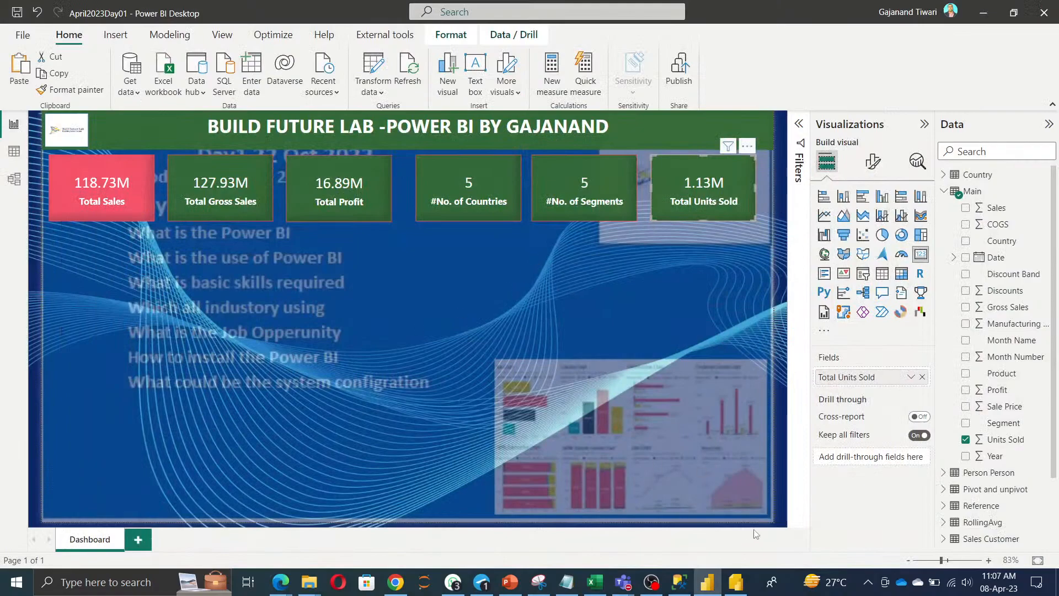
pyautogui.click(787, 526)
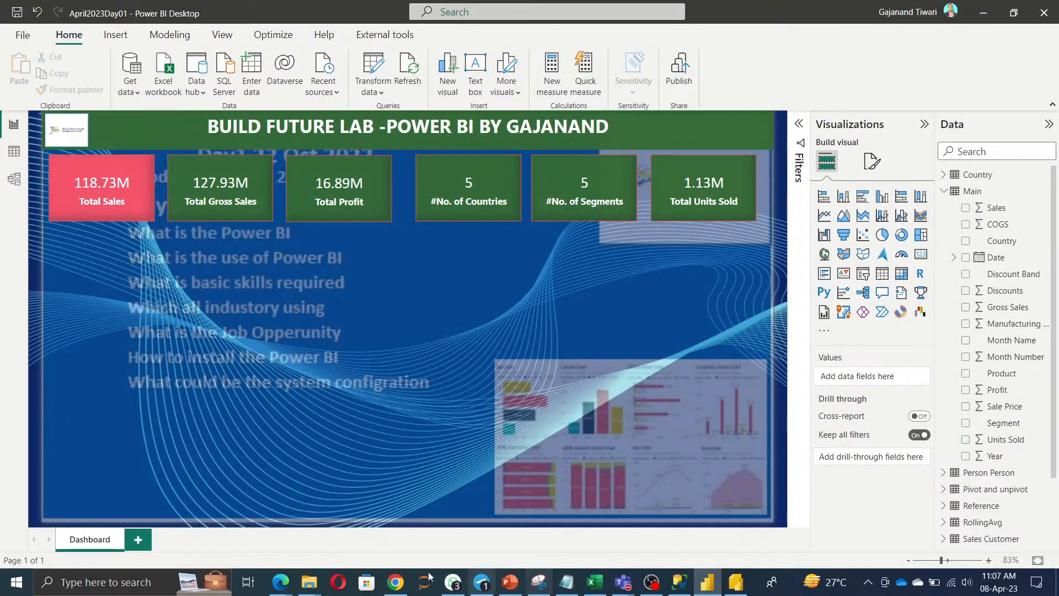
pyautogui.moveTo(281, 580)
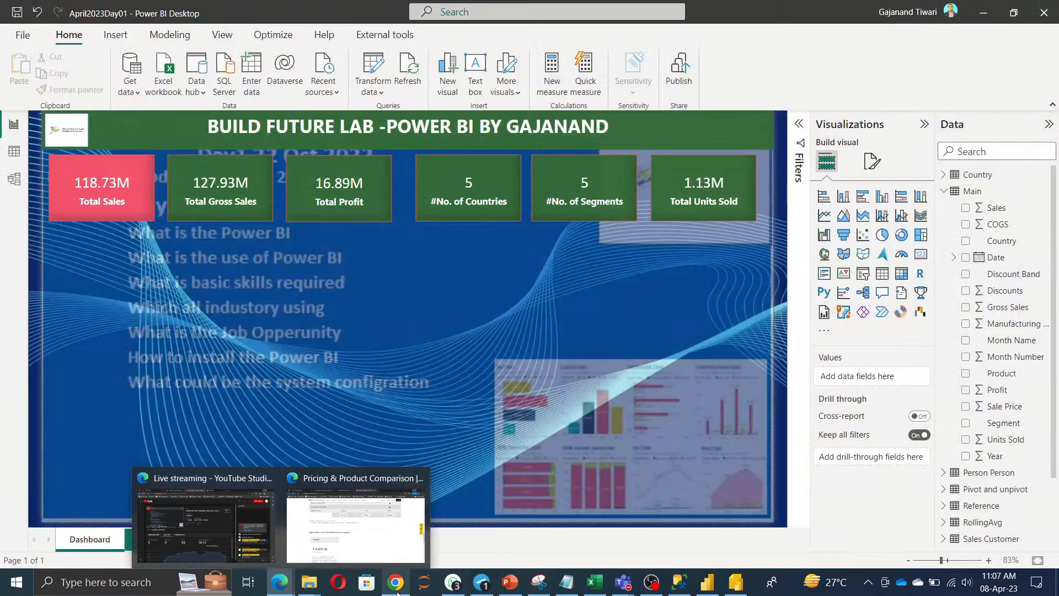
pyautogui.click(396, 590)
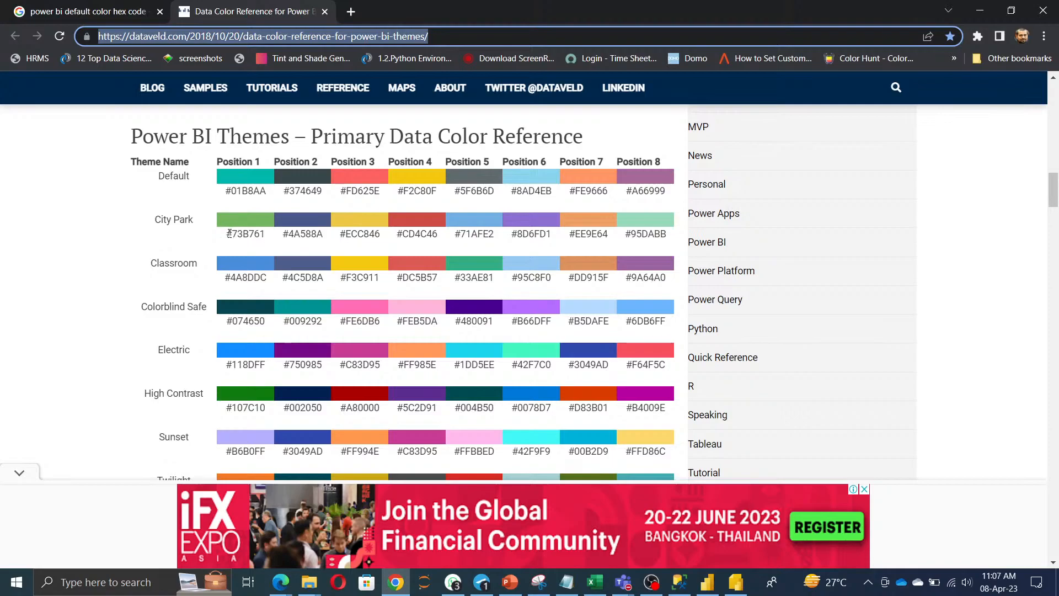
# Give the Total Sales card a City Park green #73B761 background via Effects > Background.
pyautogui.moveTo(229, 233); pyautogui.dragTo(272, 238)
pyautogui.hotkey('ctrl', 'c')
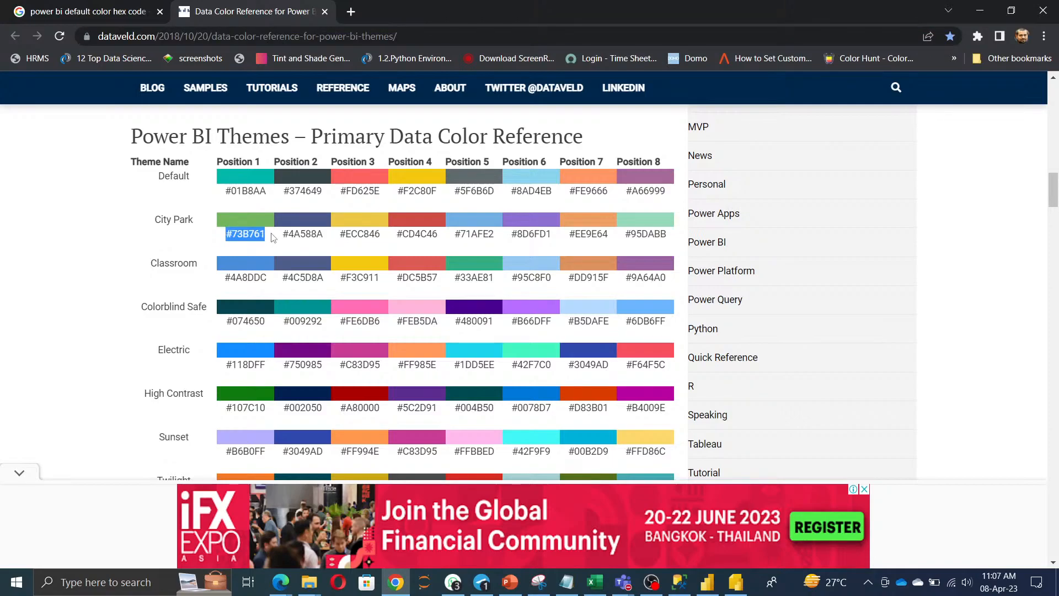
pyautogui.hotkey('alt', 'Tab')
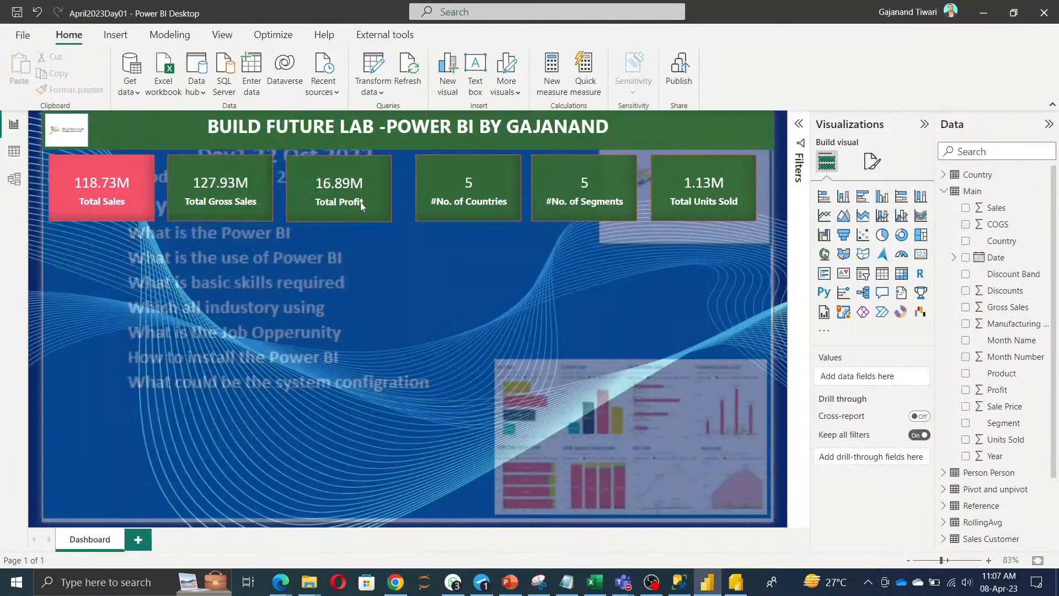
pyautogui.click(89, 202)
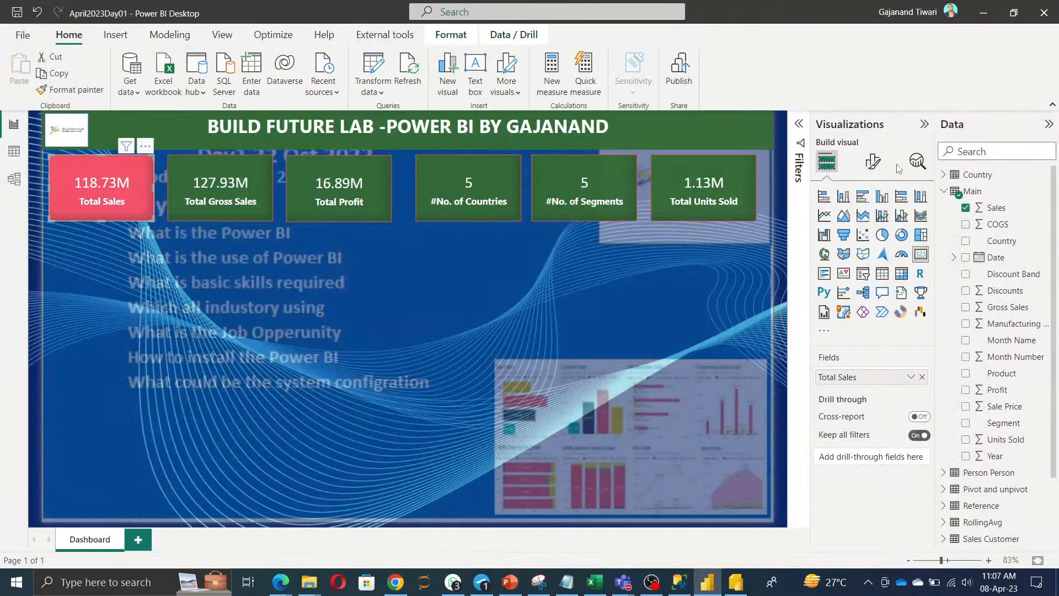
pyautogui.click(872, 161)
pyautogui.click(872, 222)
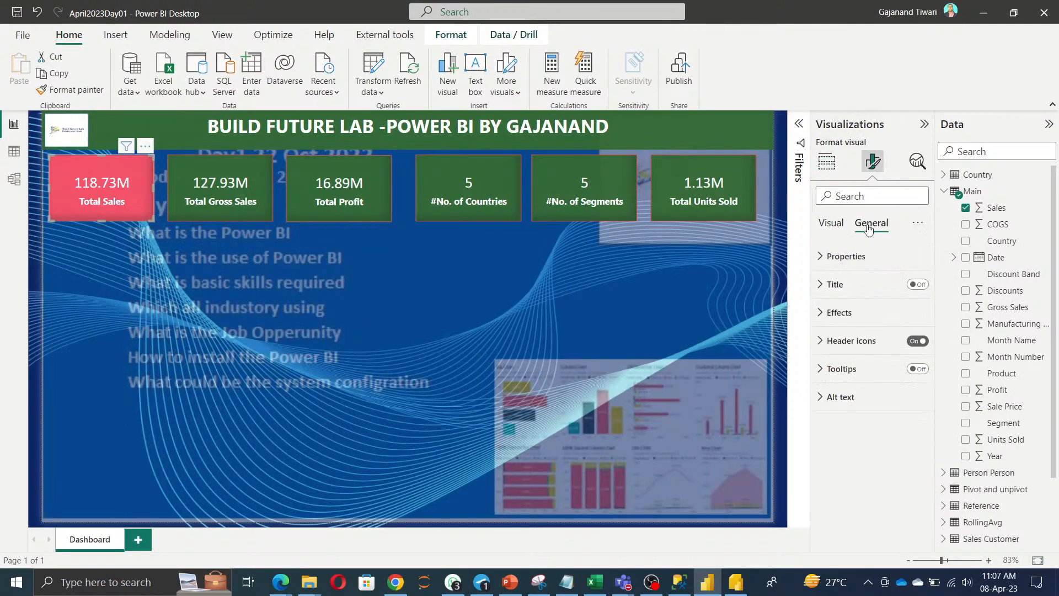
pyautogui.click(845, 319)
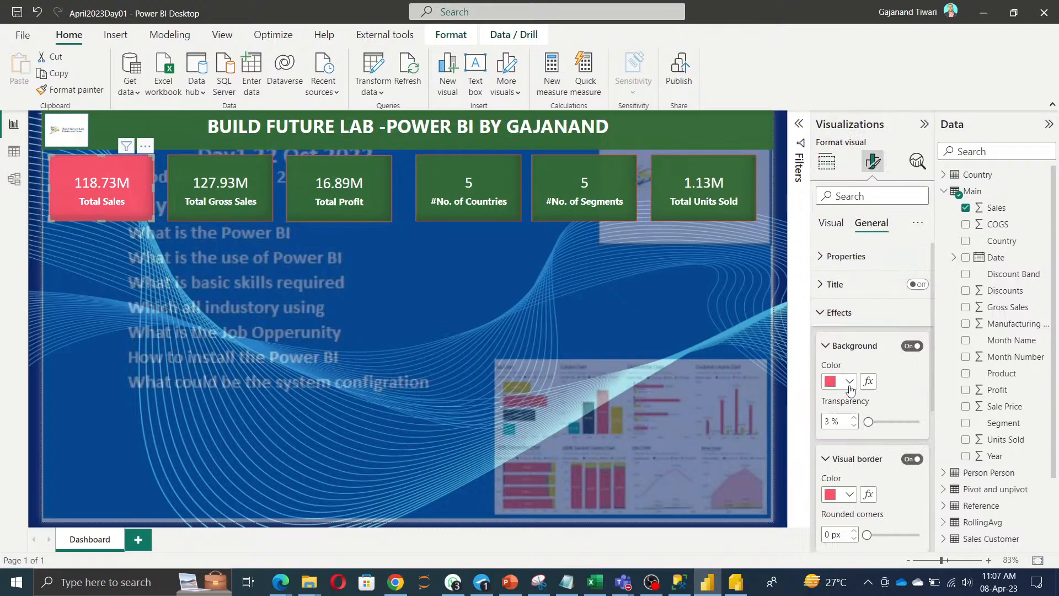
pyautogui.click(850, 382)
pyautogui.click(863, 353)
pyautogui.hotkey('ctrl', 'v')
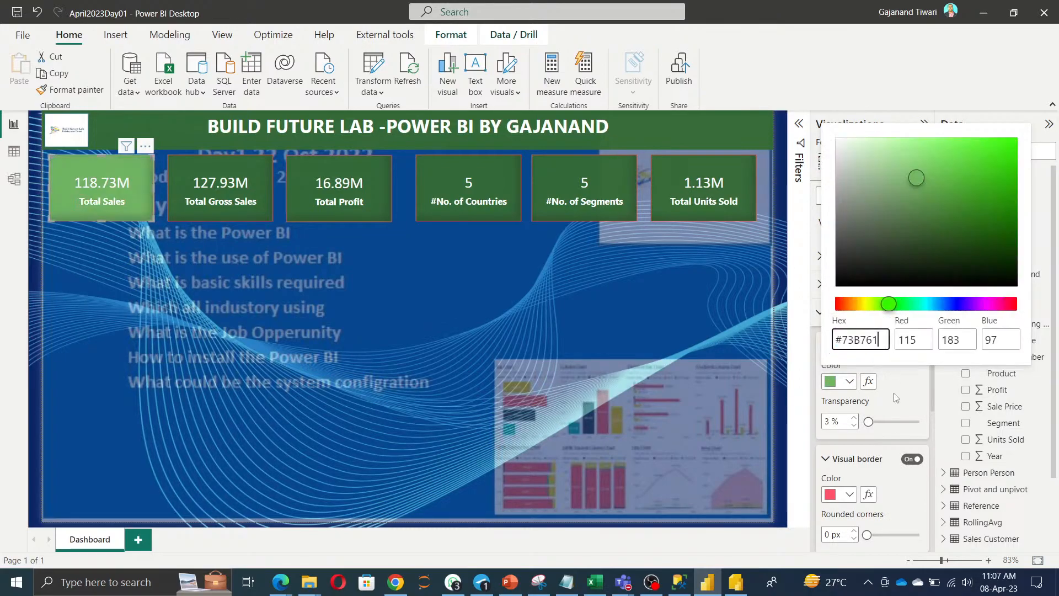
pyautogui.click(904, 398)
# Set the Total Gross Sales card background to the Default red #FD625E.
pyautogui.click(218, 187)
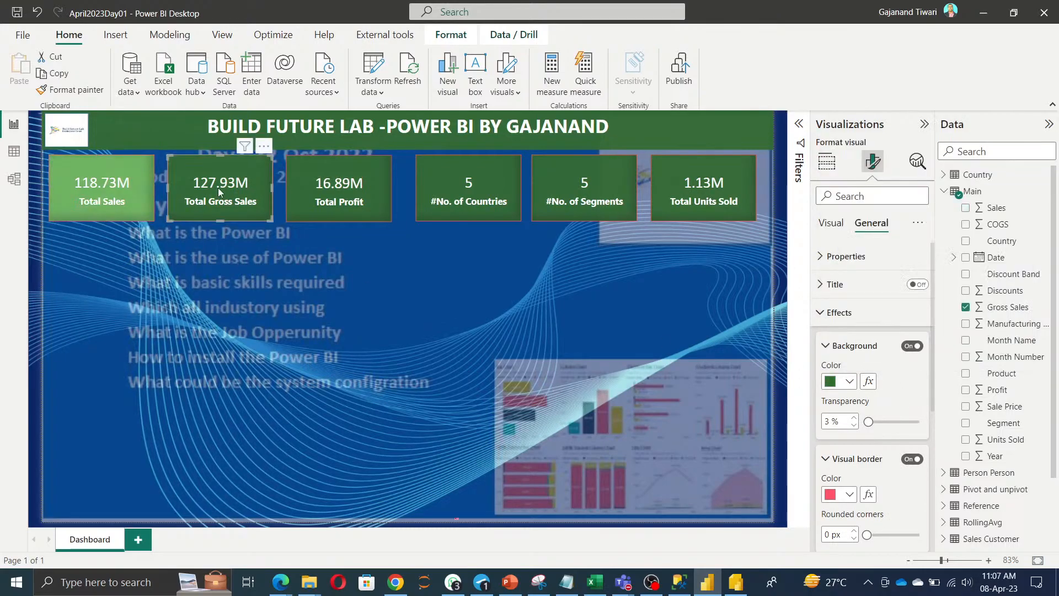
pyautogui.hotkey('alt', 'Tab')
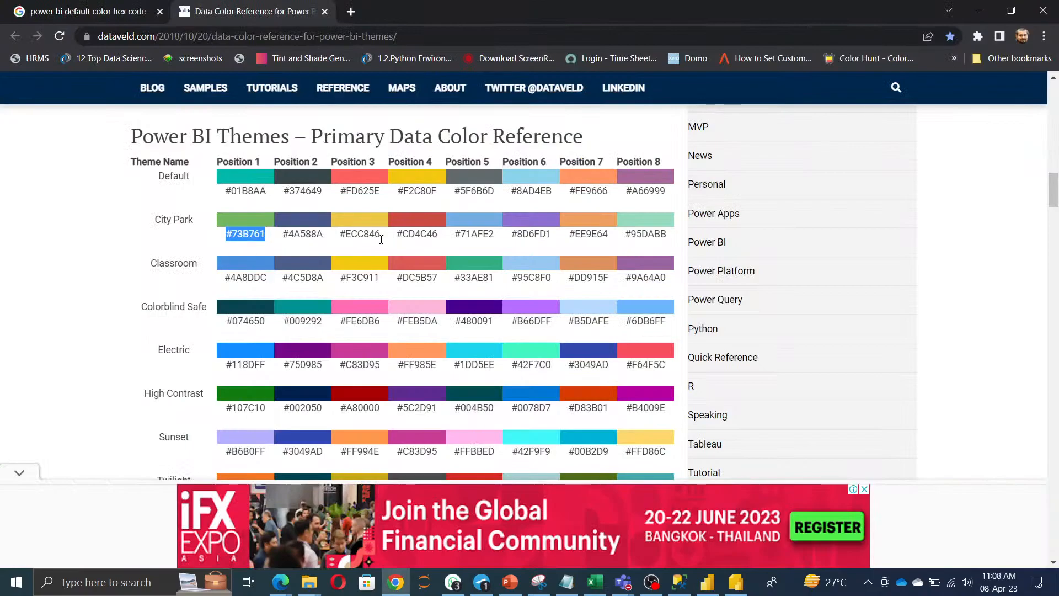
pyautogui.moveTo(342, 189); pyautogui.dragTo(388, 194)
pyautogui.hotkey('ctrl', 'c')
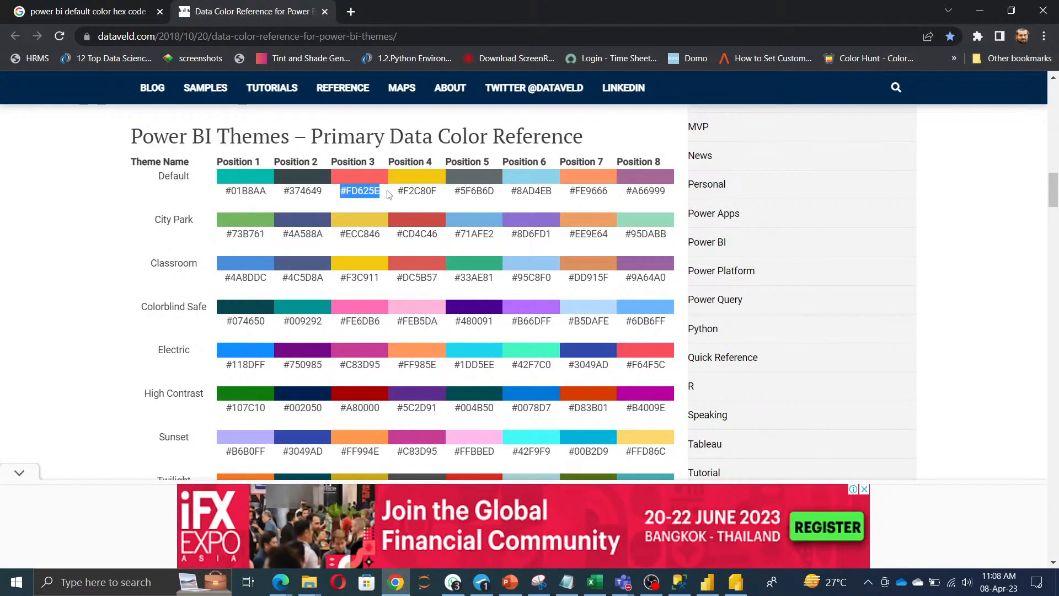
pyautogui.hotkey('alt', 'Tab')
pyautogui.click(846, 382)
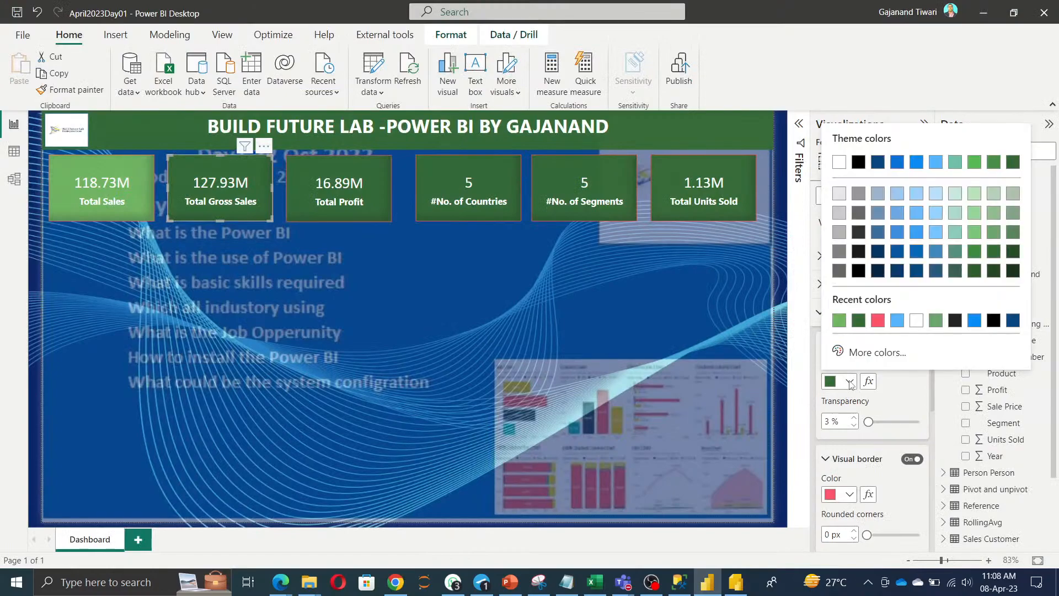
pyautogui.click(857, 353)
pyautogui.hotkey('ctrl', 'v')
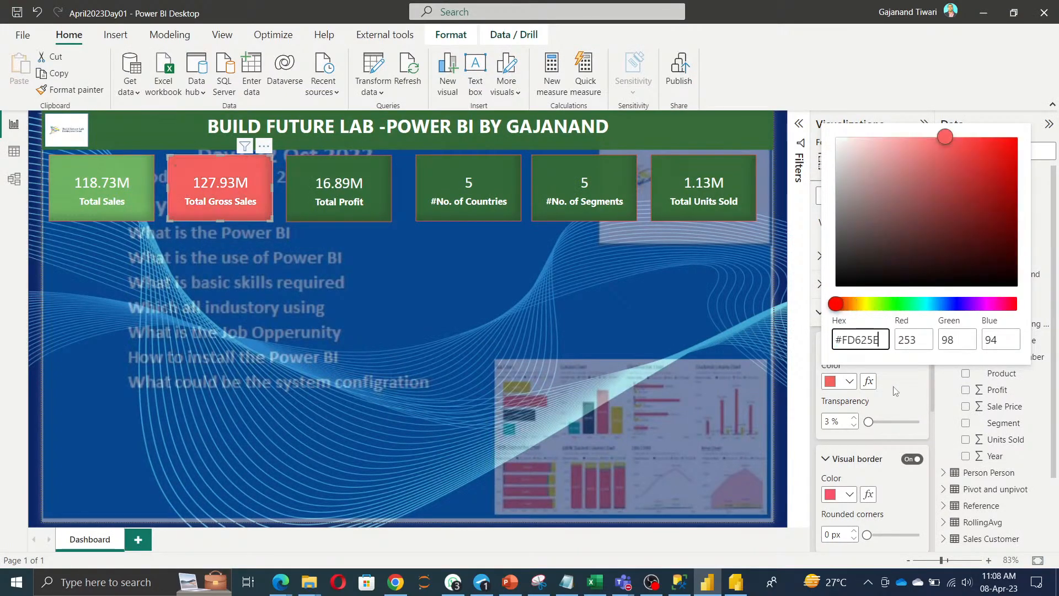
# Set the Total Profit card background to the Default yellow #F2C80F.
pyautogui.hotkey('alt', 'Tab')
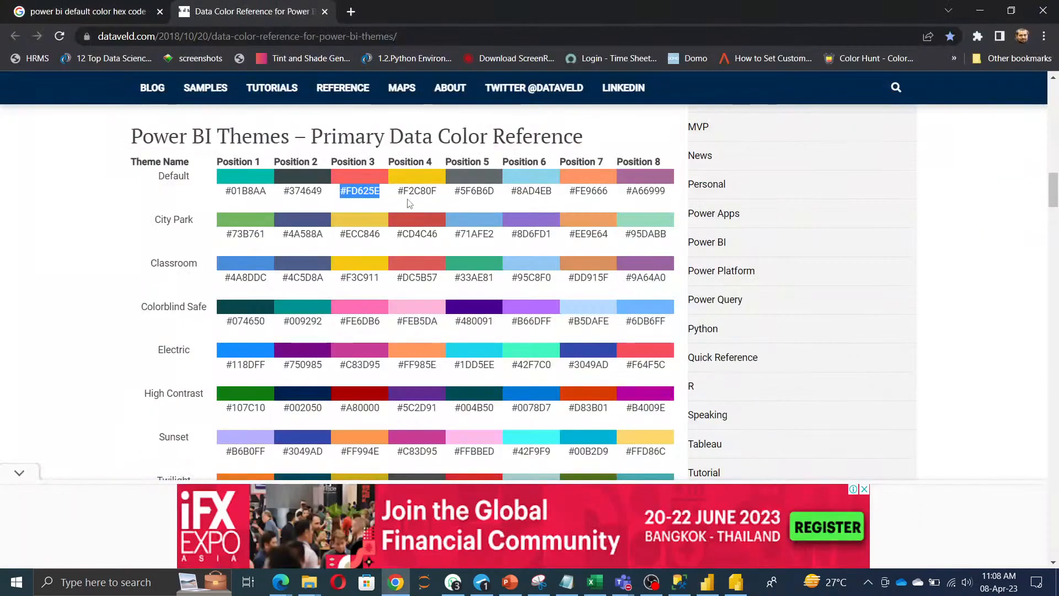
pyautogui.moveTo(398, 191); pyautogui.dragTo(438, 197)
pyautogui.hotkey('ctrl', 'c')
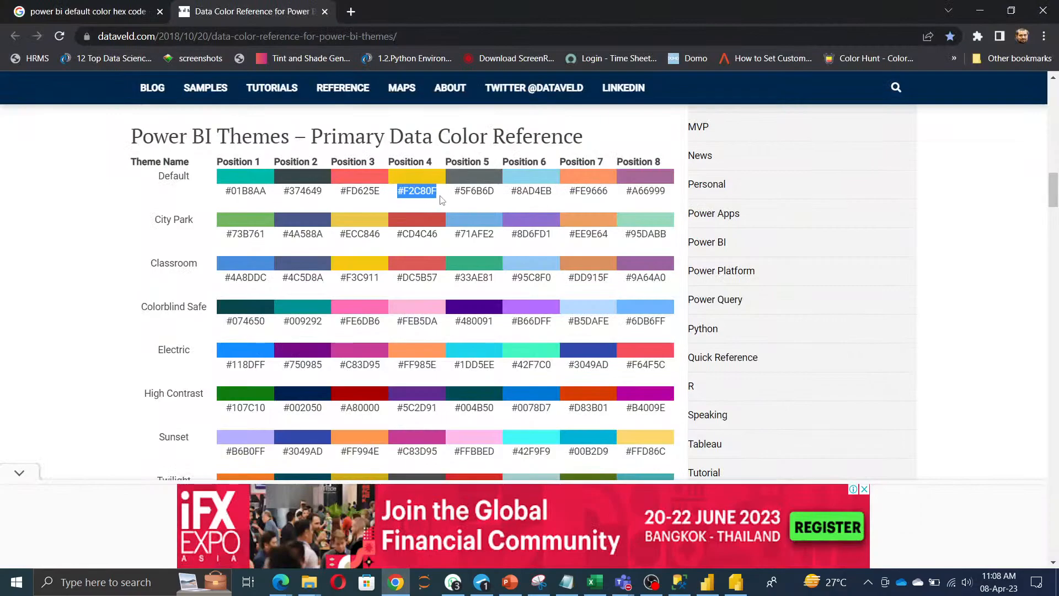
pyautogui.hotkey('alt', 'Tab')
pyautogui.click(334, 200)
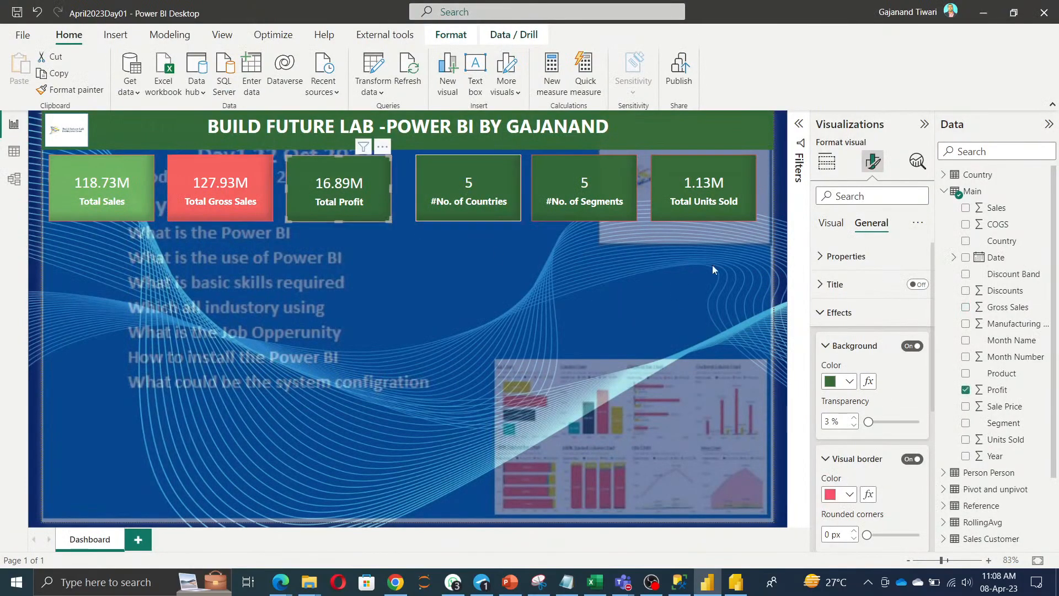
pyautogui.click(850, 381)
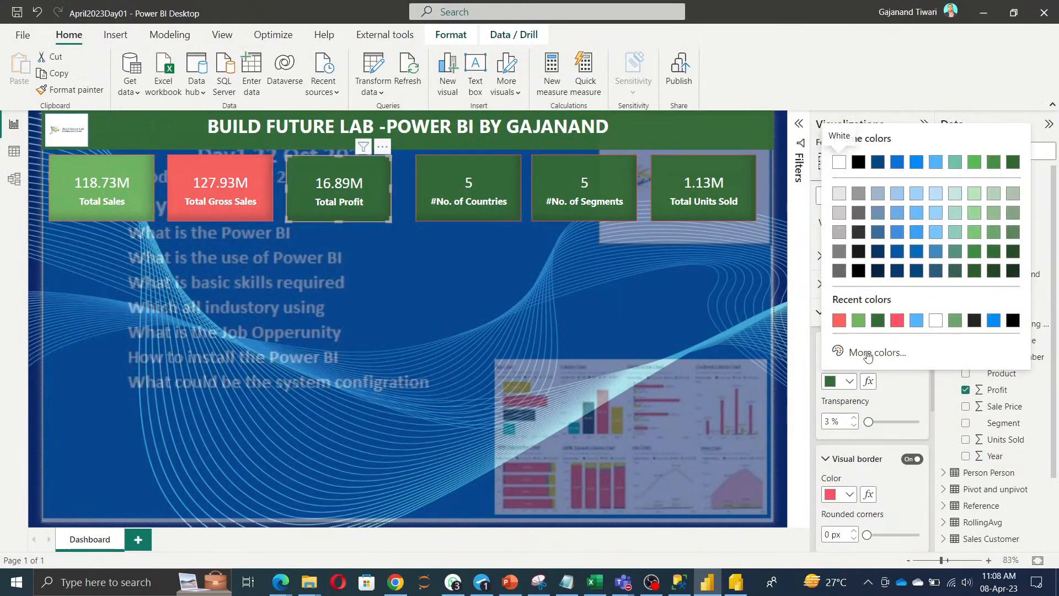
pyautogui.click(863, 349)
pyautogui.hotkey('ctrl', 'v')
# Change the Total Profit background to City Park purple #8D6FD1, then copy the #B66DFF code.
pyautogui.hotkey('alt', 'Tab')
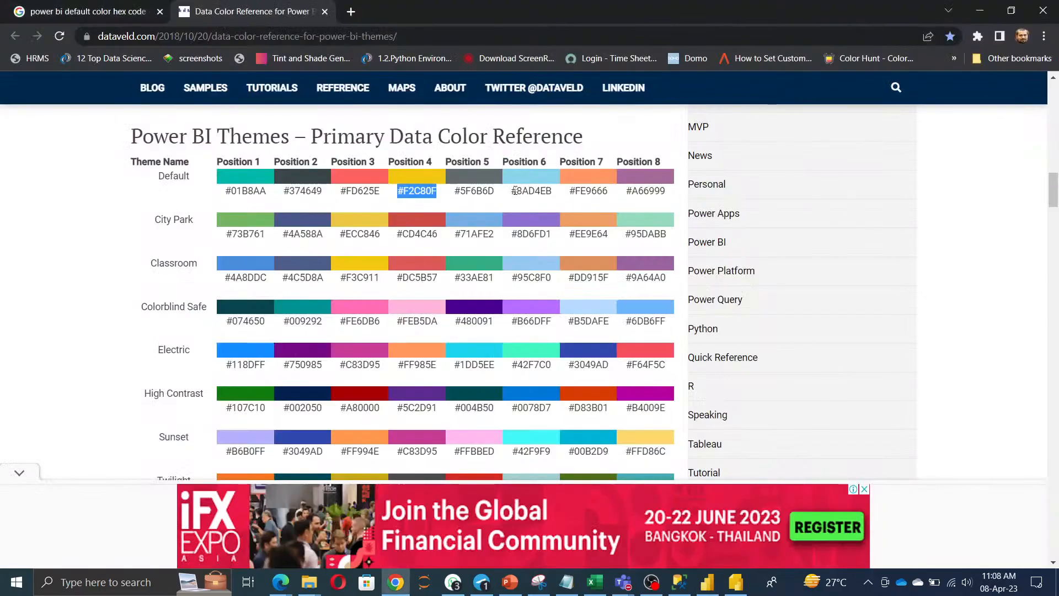
pyautogui.moveTo(508, 192); pyautogui.dragTo(552, 195)
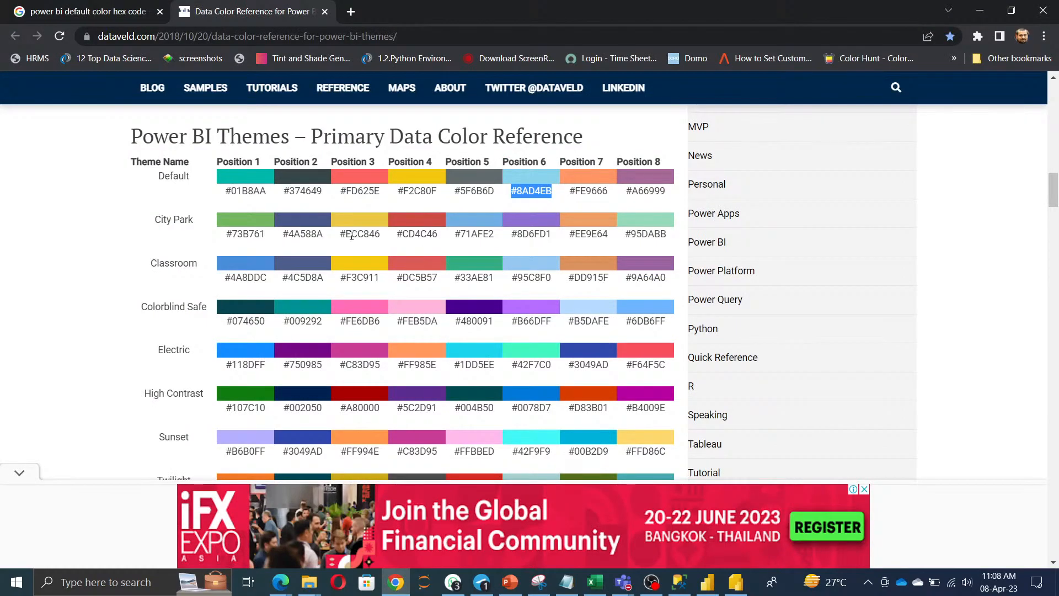
pyautogui.moveTo(513, 238); pyautogui.dragTo(560, 237)
pyautogui.hotkey('ctrl', 'c')
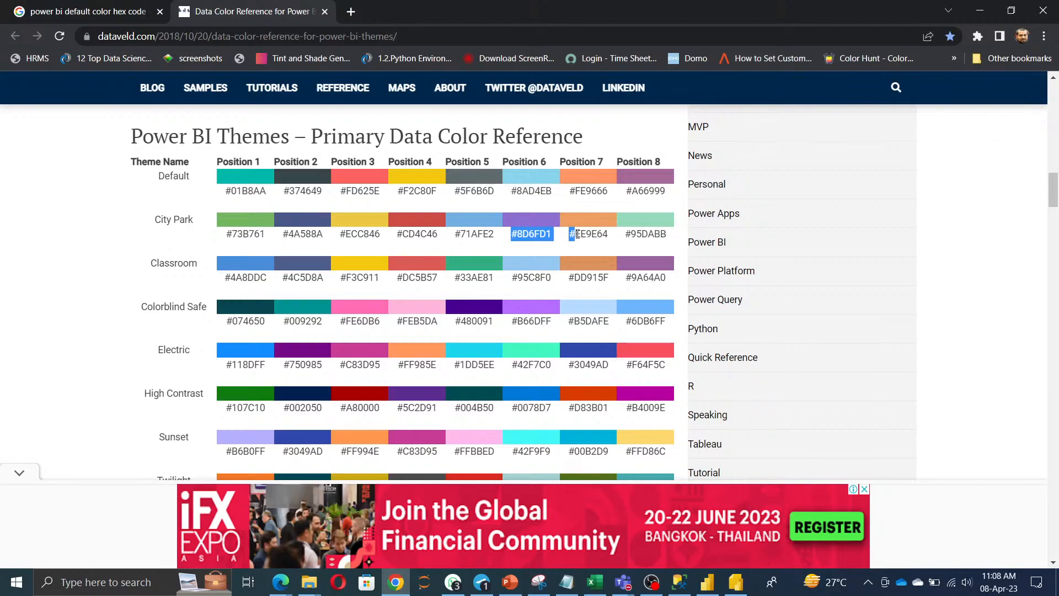
pyautogui.hotkey('alt', 'Tab')
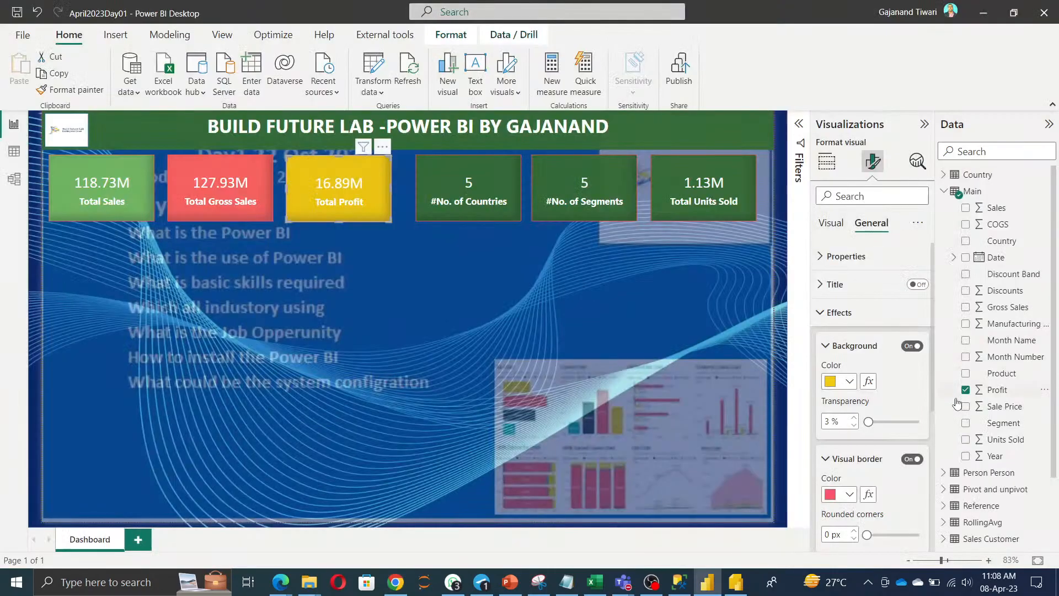
pyautogui.click(850, 381)
pyautogui.click(877, 352)
pyautogui.hotkey('ctrl', 'v')
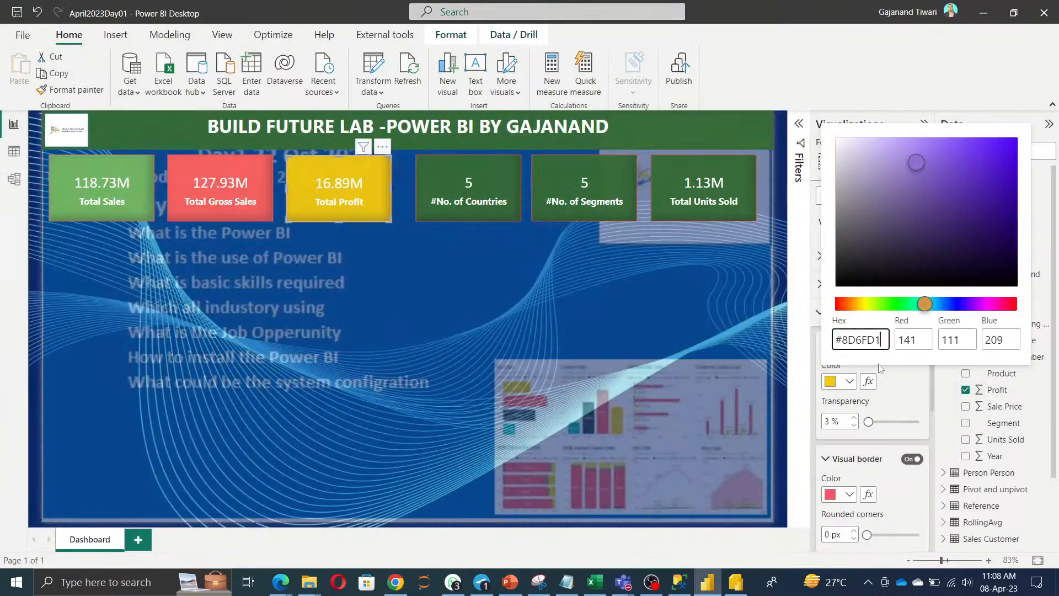
pyautogui.press('Return')
pyautogui.hotkey('alt', 'Tab')
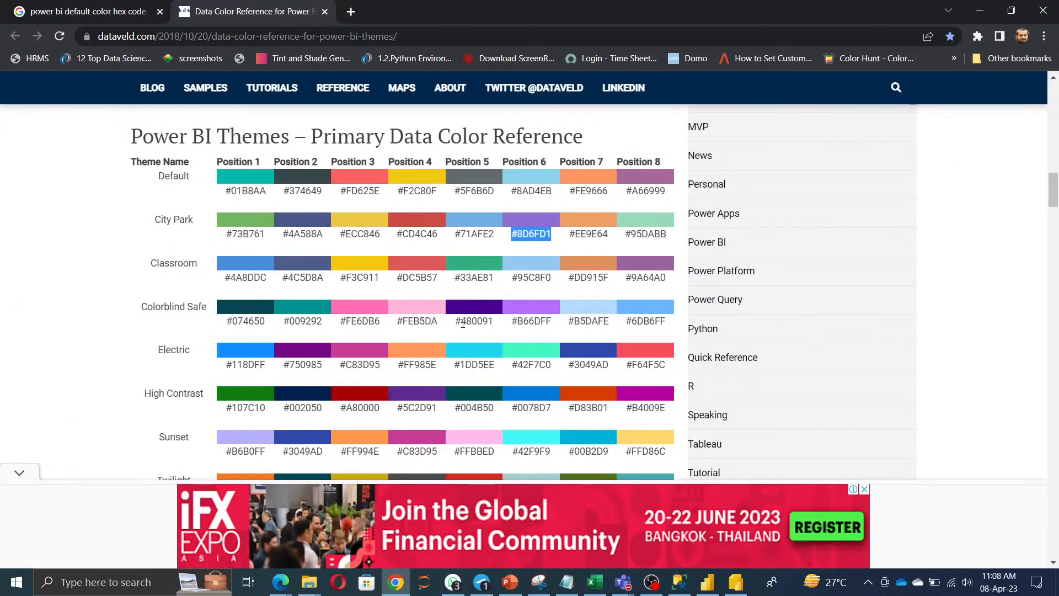
pyautogui.moveTo(512, 321); pyautogui.dragTo(552, 322)
pyautogui.hotkey('ctrl', 'c')
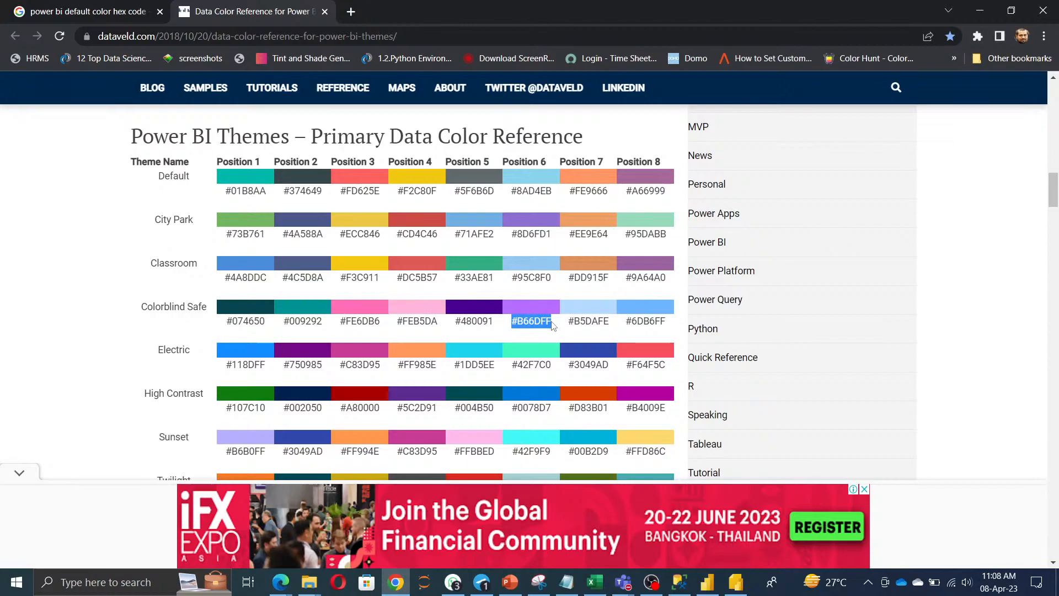
pyautogui.hotkey('alt', 'Tab')
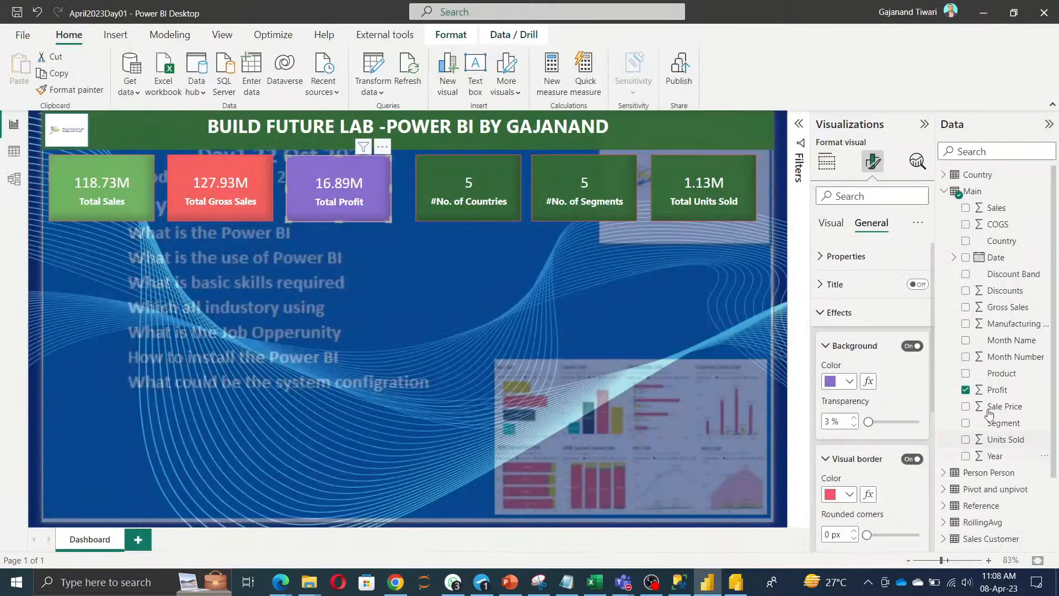
# Colour the #No. of Countries card background #FF985E, replacing a first purple attempt.
pyautogui.click(475, 203)
pyautogui.click(850, 382)
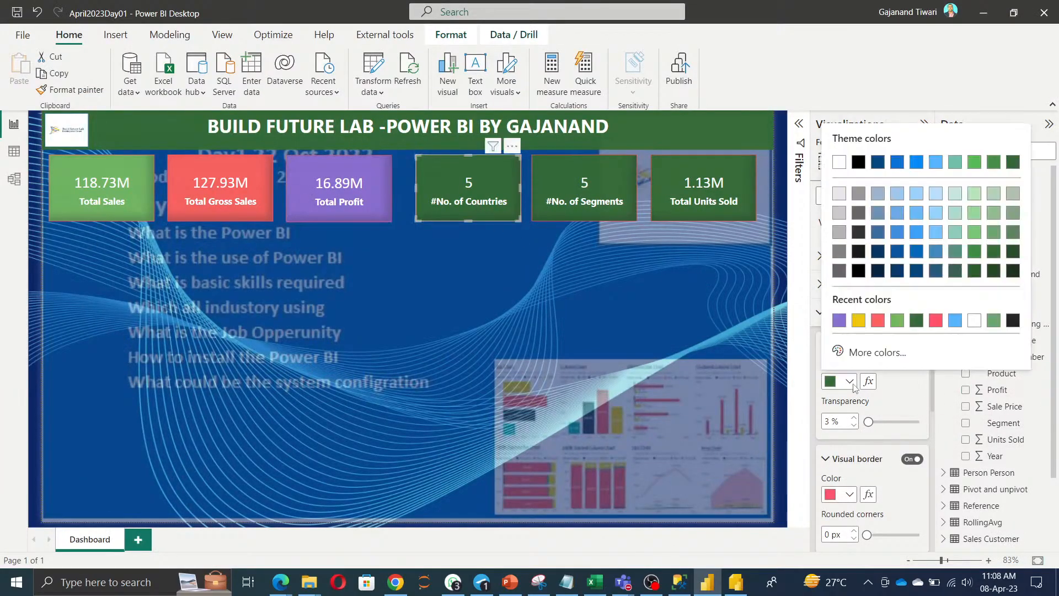
pyautogui.click(869, 351)
pyautogui.hotkey('ctrl', 'v')
pyautogui.click(909, 388)
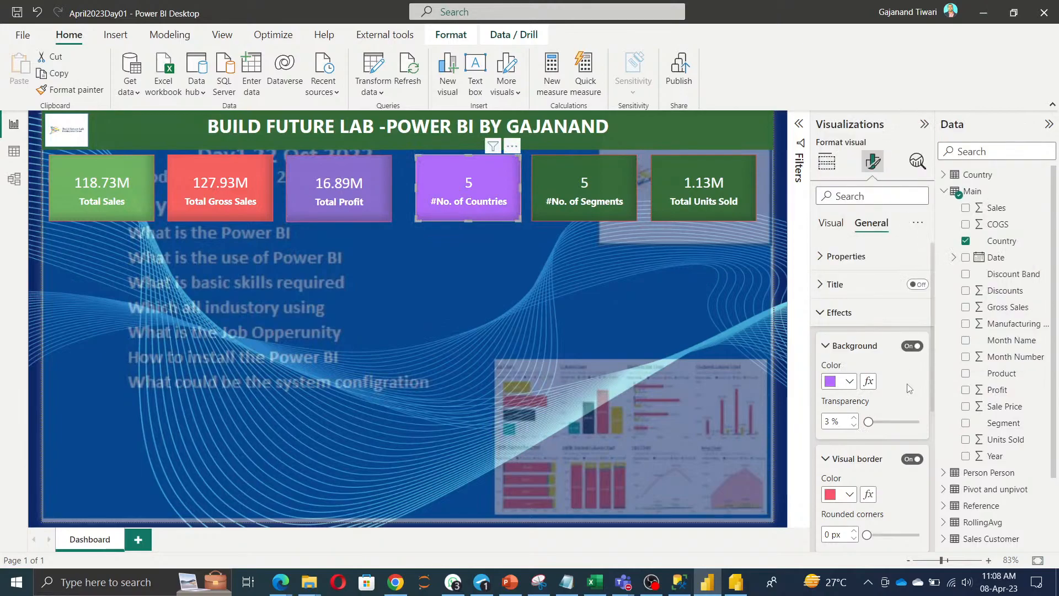
pyautogui.hotkey('alt', 'Tab')
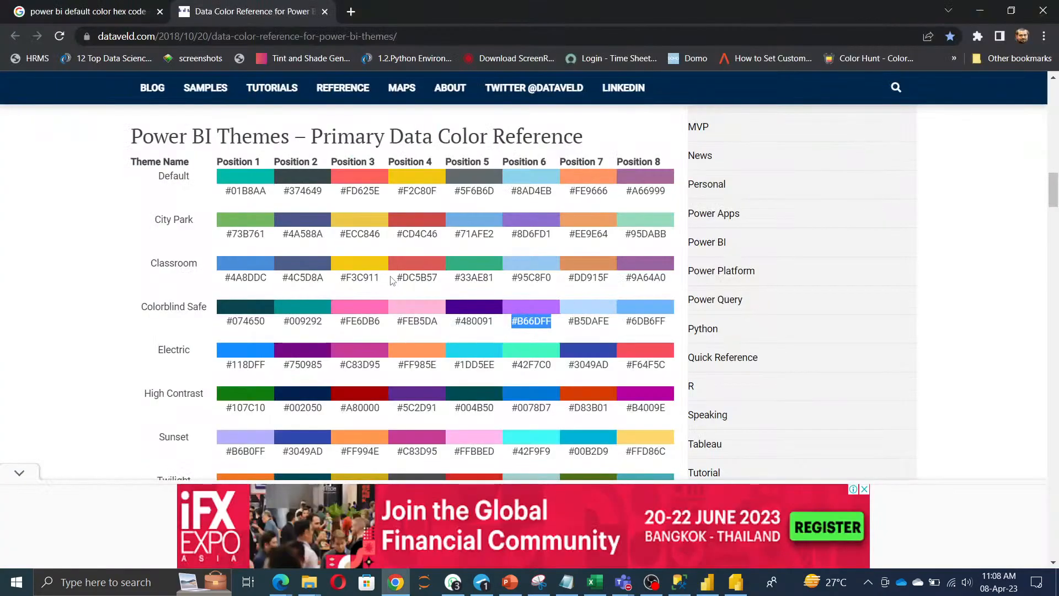
pyautogui.moveTo(395, 368); pyautogui.dragTo(441, 367)
pyautogui.hotkey('ctrl', 'c')
pyautogui.hotkey('alt', 'Tab')
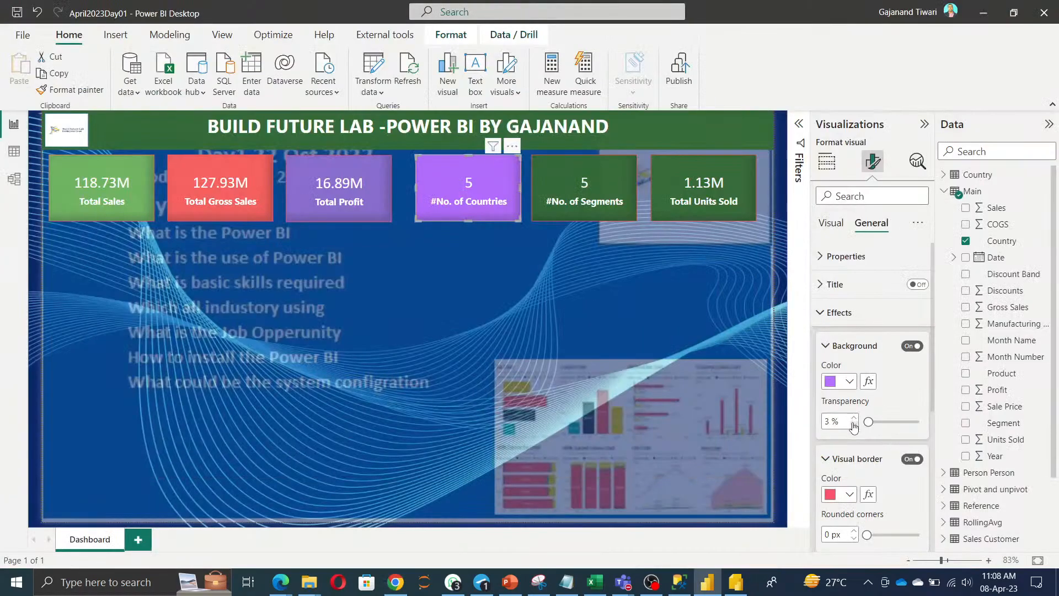
pyautogui.click(850, 385)
pyautogui.click(853, 352)
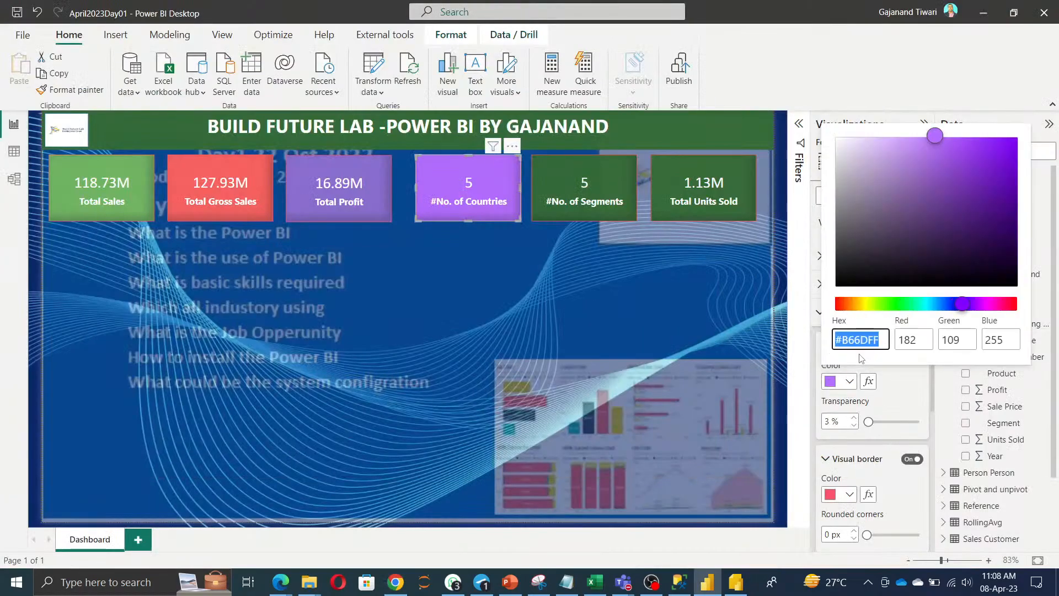
pyautogui.hotkey('ctrl', 'v')
pyautogui.click(901, 396)
# Set the #No. of Segments card background to orange-red #D83B01.
pyautogui.hotkey('alt', 'Tab')
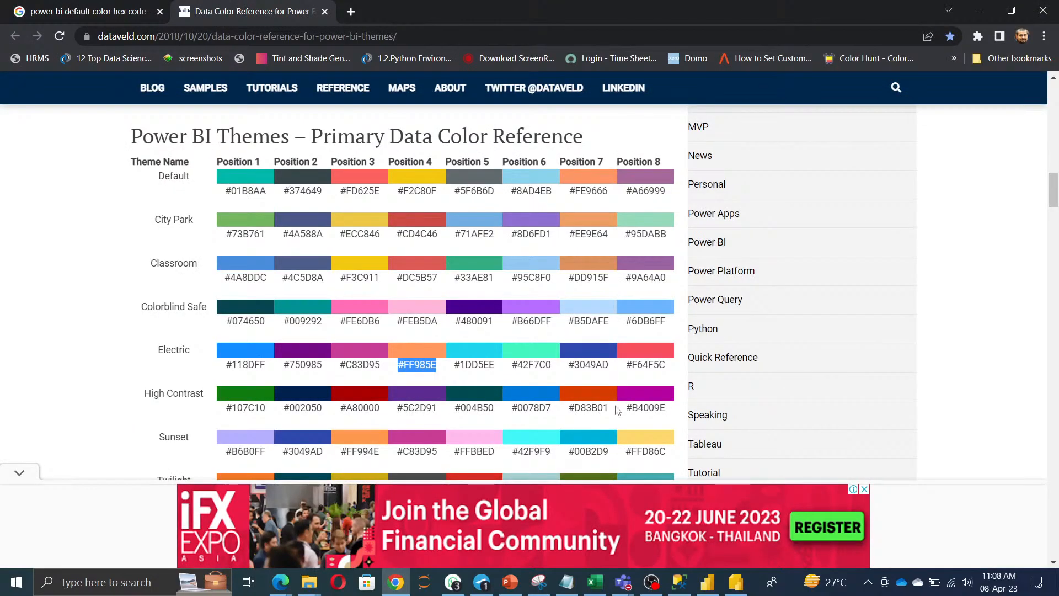
pyautogui.moveTo(570, 407); pyautogui.dragTo(607, 407)
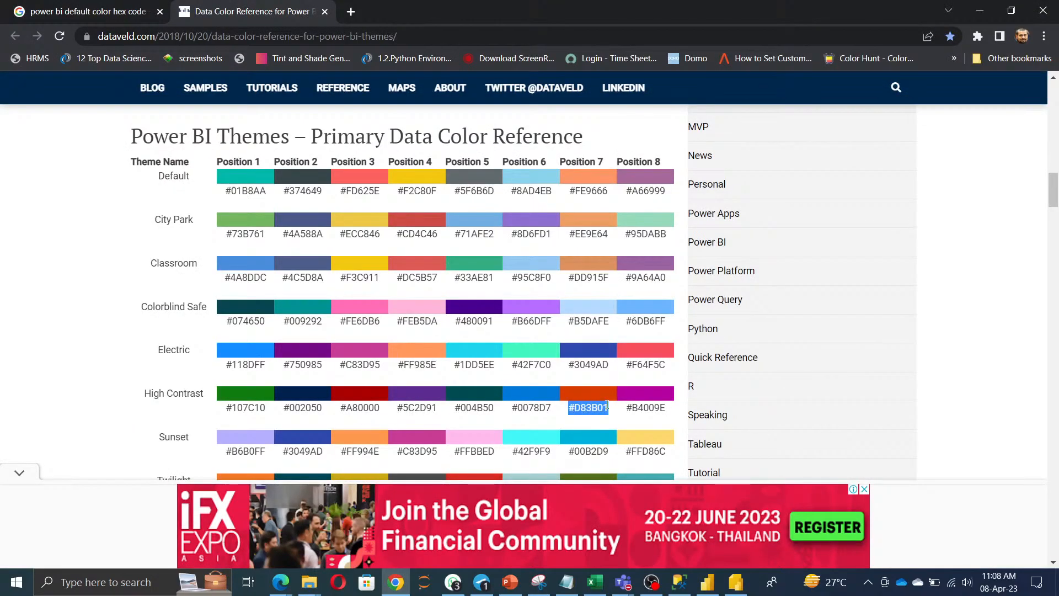
pyautogui.hotkey('alt', 'Tab')
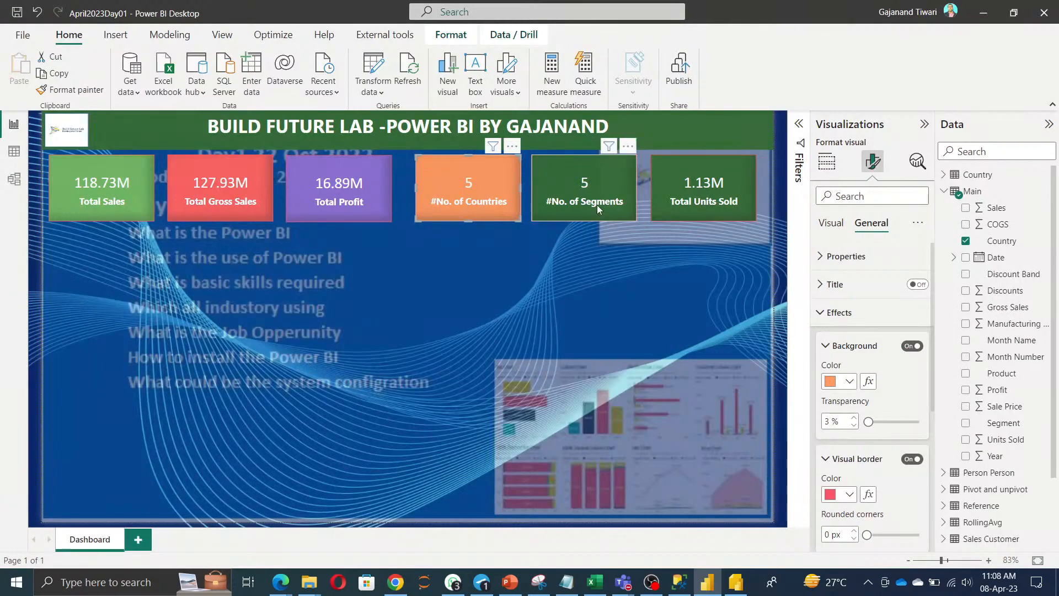
pyautogui.click(849, 381)
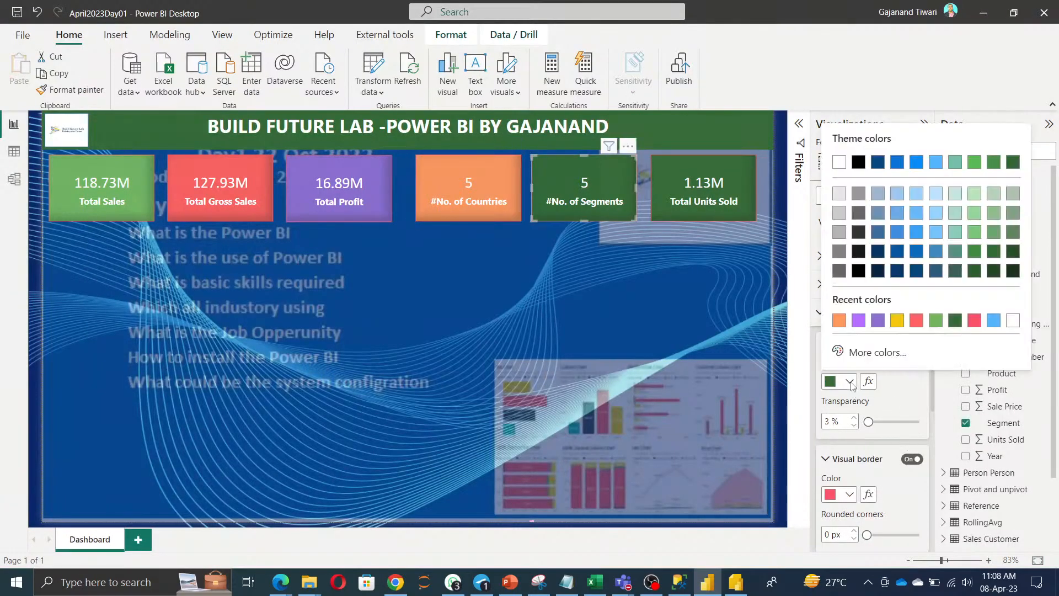
pyautogui.click(863, 352)
pyautogui.write('#D83B01')
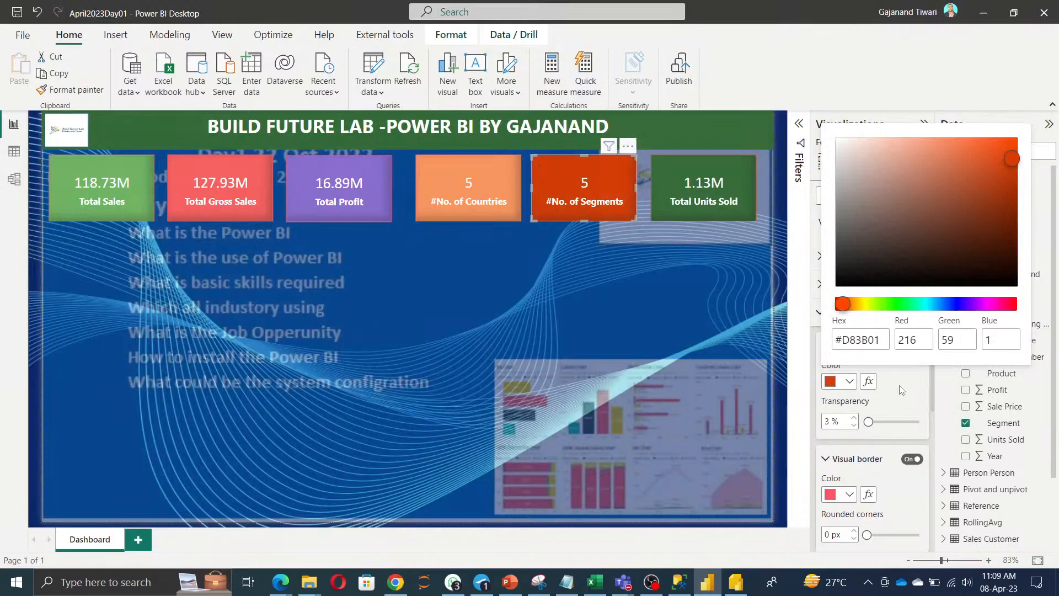
pyautogui.click(901, 390)
# Fill the Total Units Sold card with the Sunset cyan #42F9F9.
pyautogui.hotkey('alt', 'Tab')
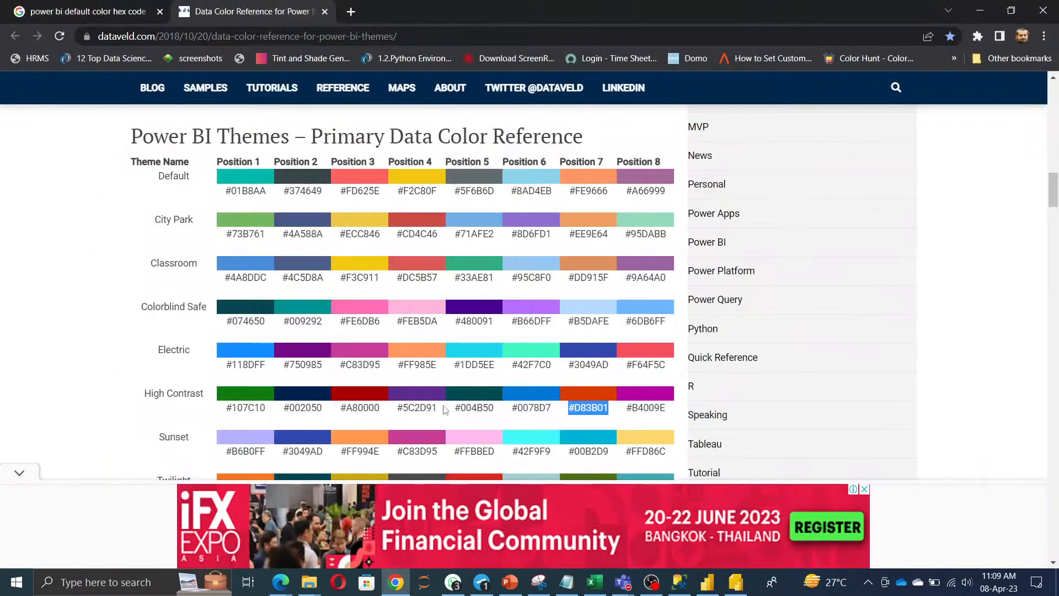
pyautogui.scroll(-1, 472, 421)
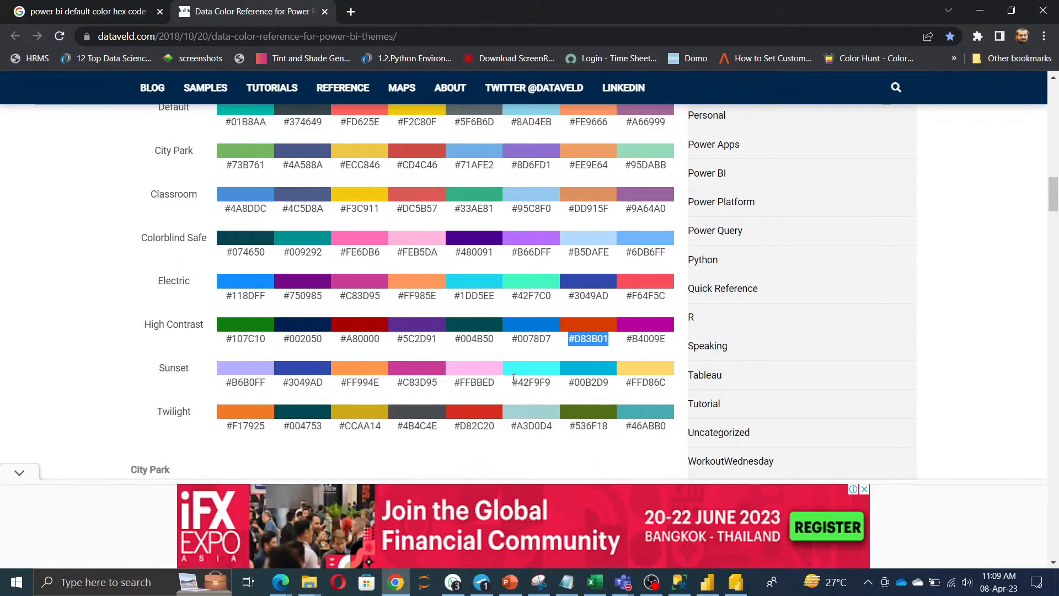
pyautogui.moveTo(512, 384); pyautogui.dragTo(555, 388)
pyautogui.hotkey('ctrl', 'c')
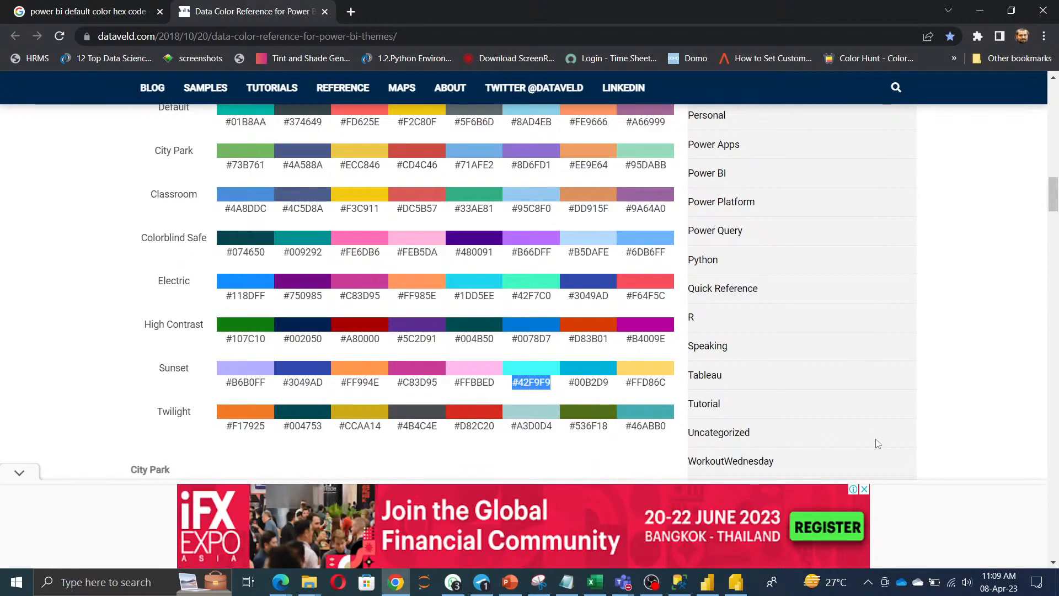
pyautogui.hotkey('alt', 'Tab')
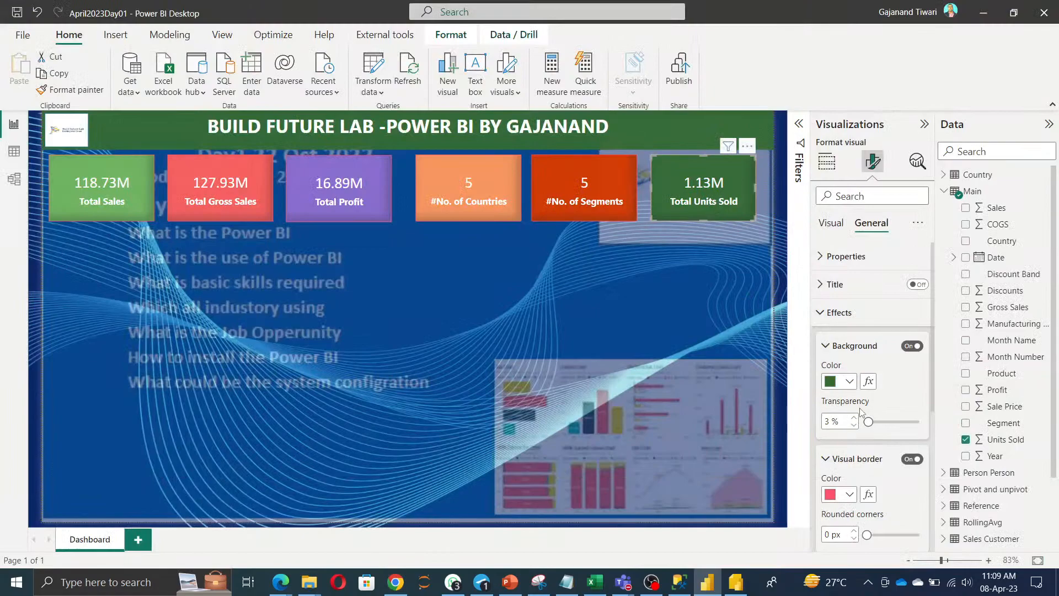
pyautogui.click(844, 381)
pyautogui.click(836, 350)
pyautogui.hotkey('ctrl', 'v')
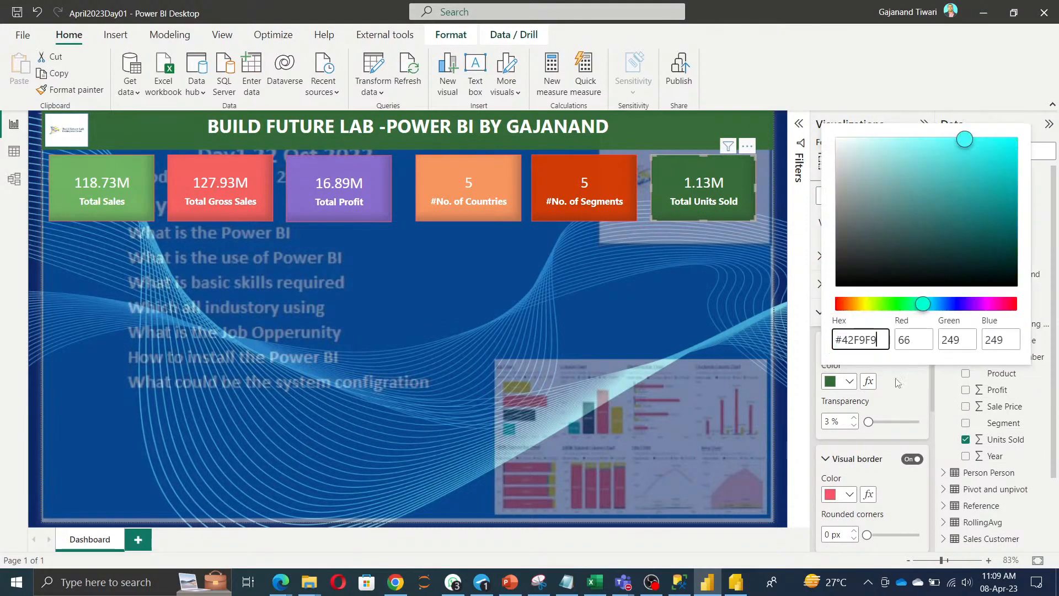
pyautogui.press('Return')
pyautogui.click(902, 395)
# Change the Total Units Sold card background to Sunset yellow #FFD86C.
pyautogui.hotkey('alt', 'Tab')
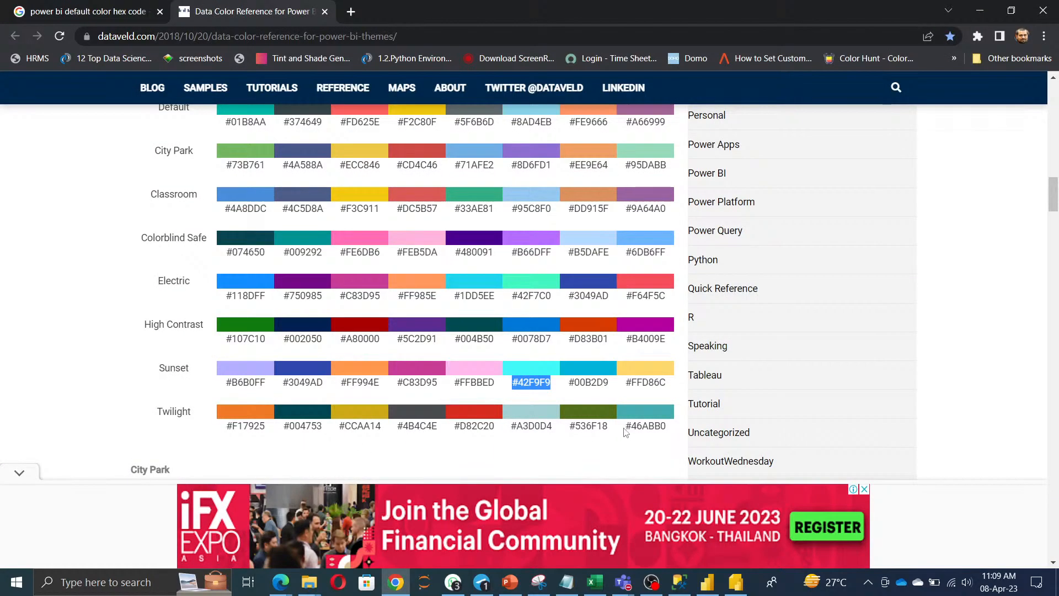
pyautogui.moveTo(627, 386); pyautogui.dragTo(669, 391)
pyautogui.hotkey('ctrl', 'c')
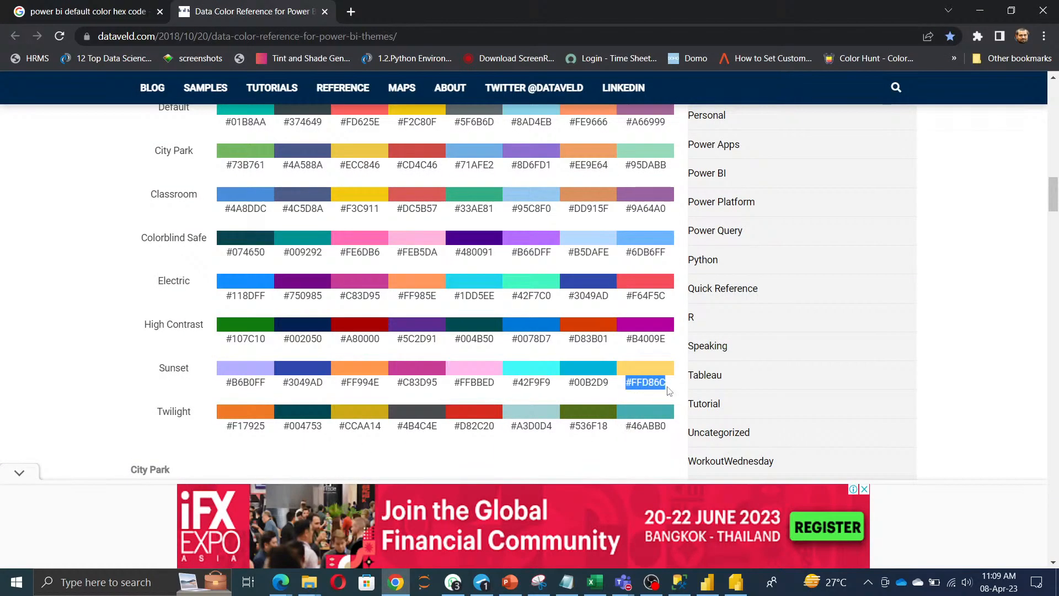
pyautogui.hotkey('alt', 'Tab')
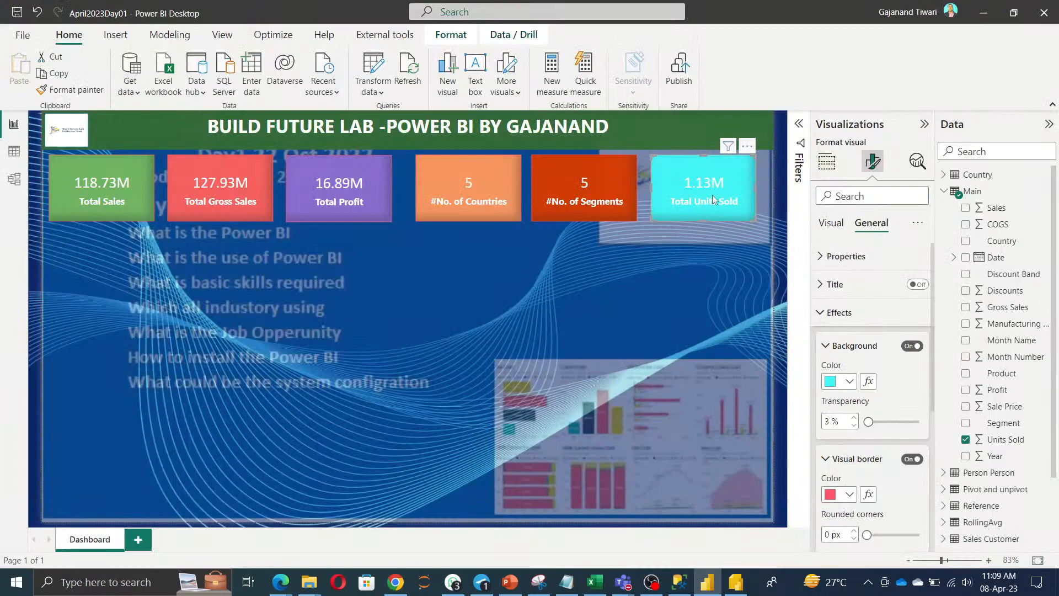
pyautogui.click(850, 381)
pyautogui.click(865, 353)
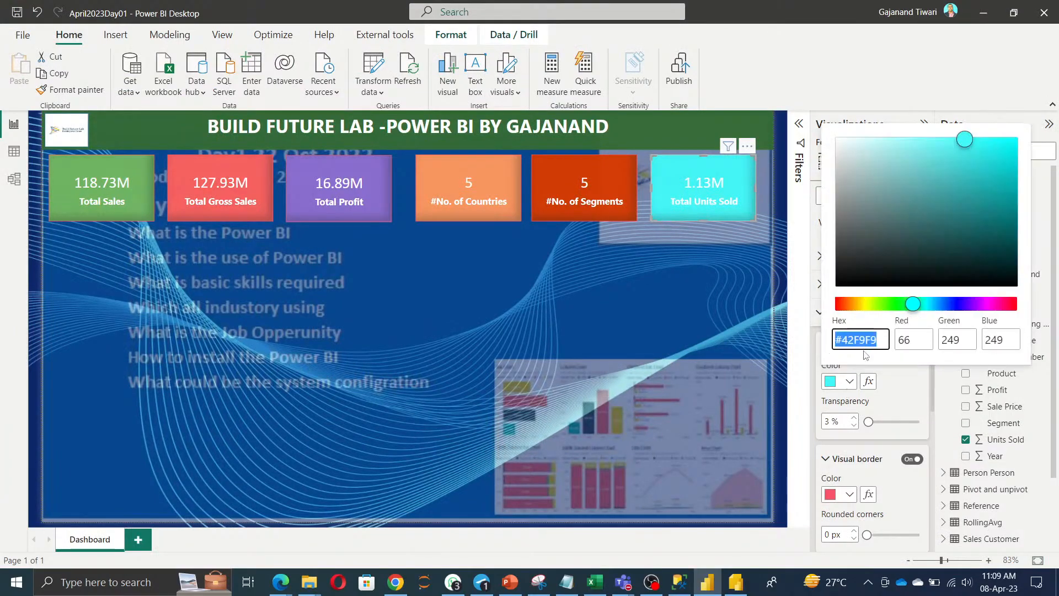
pyautogui.hotkey('ctrl', 'v')
pyautogui.click(410, 346)
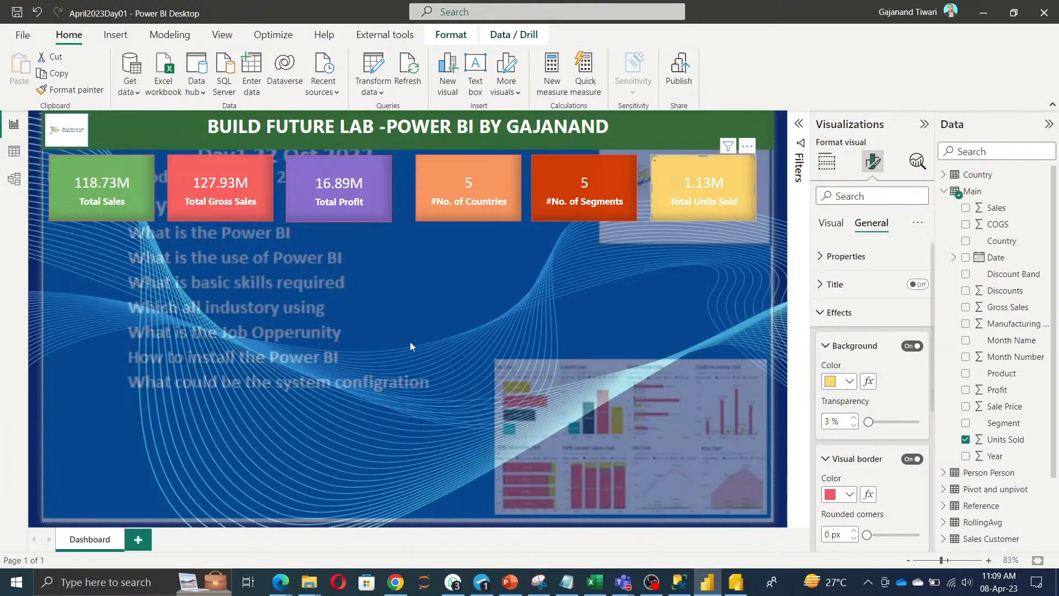
# Select all six KPI cards, Total Sales through Total Units Sold, and distribute them horizontally.
pyautogui.click(402, 345)
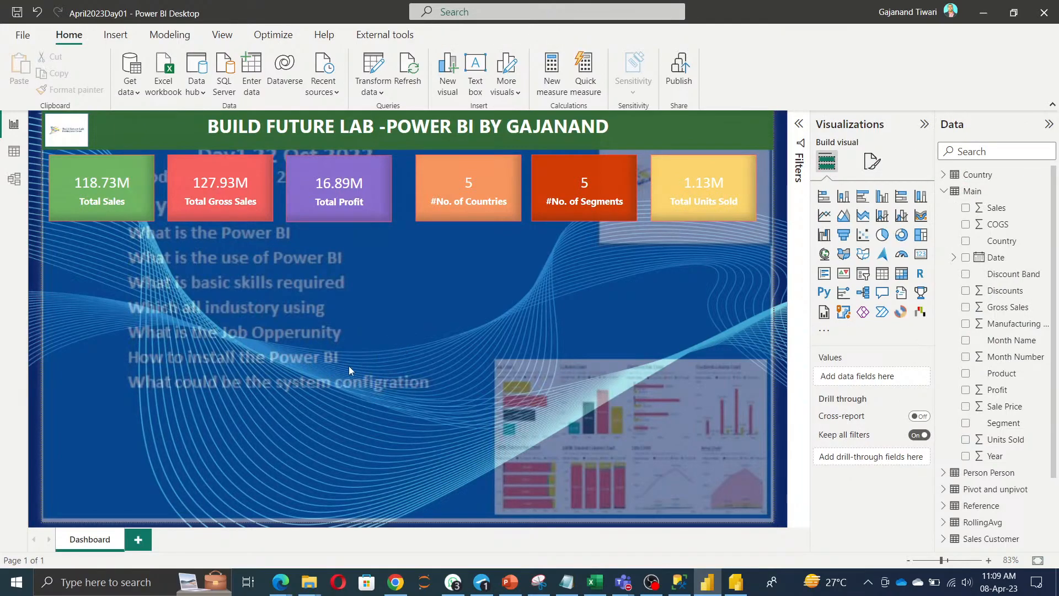
pyautogui.click(669, 187)
pyautogui.keyDown('ctrl'); pyautogui.click(585, 184); pyautogui.keyUp('ctrl')
pyautogui.keyDown('ctrl'); pyautogui.click(485, 185); pyautogui.keyUp('ctrl')
pyautogui.keyDown('ctrl'); pyautogui.click(373, 180); pyautogui.keyUp('ctrl')
pyautogui.keyDown('ctrl'); pyautogui.click(196, 184); pyautogui.keyUp('ctrl')
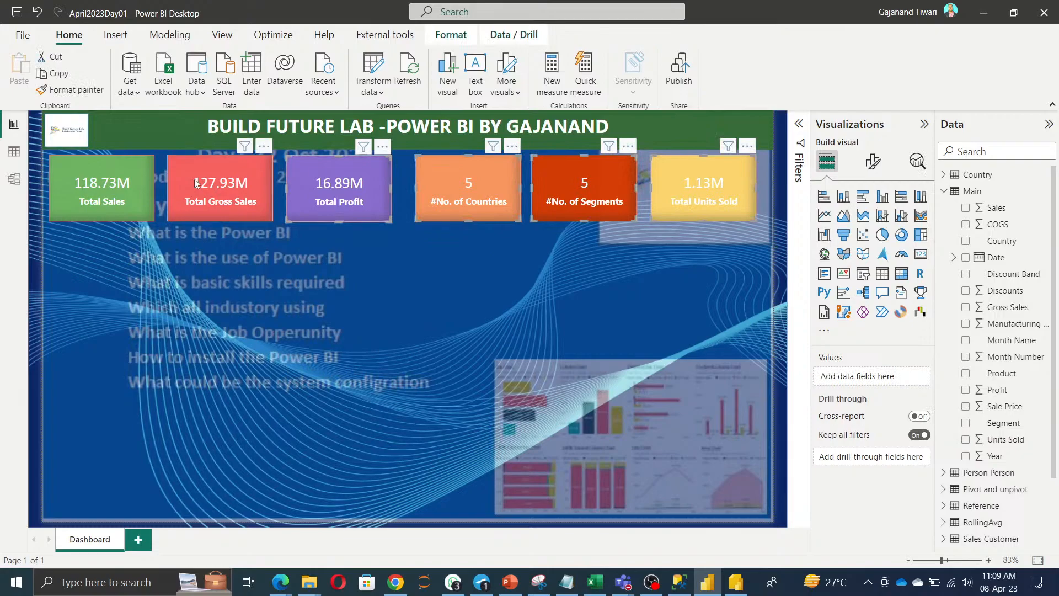
pyautogui.keyDown('ctrl'); pyautogui.click(99, 185); pyautogui.keyUp('ctrl')
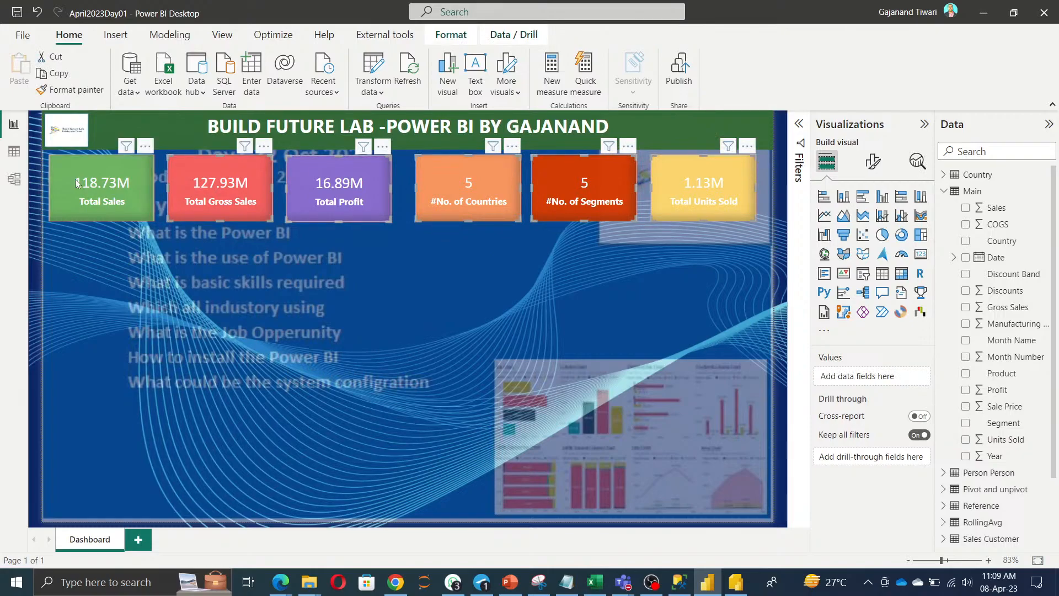
pyautogui.click(449, 38)
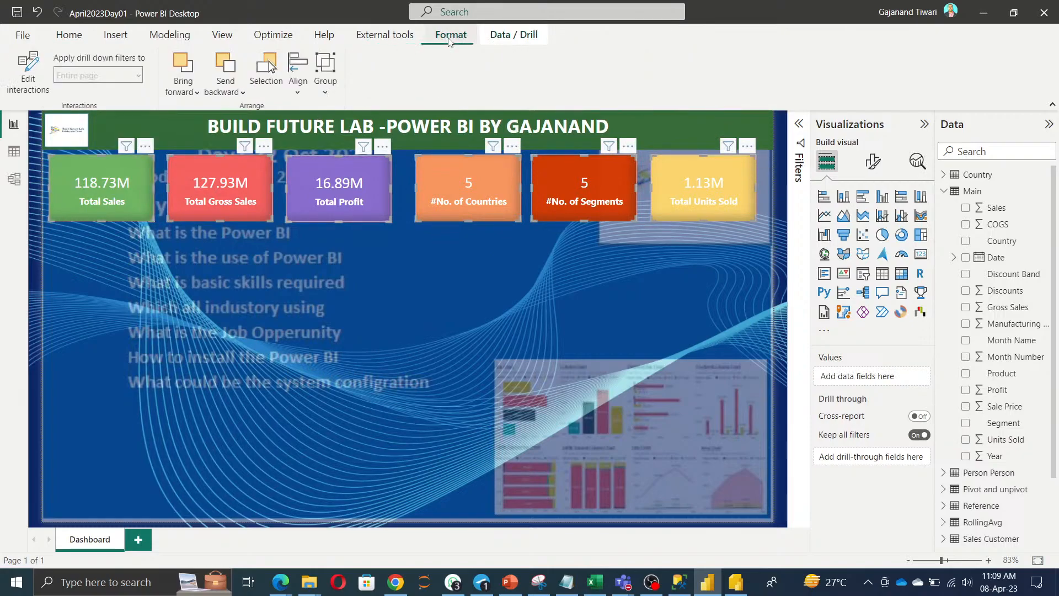
pyautogui.click(298, 89)
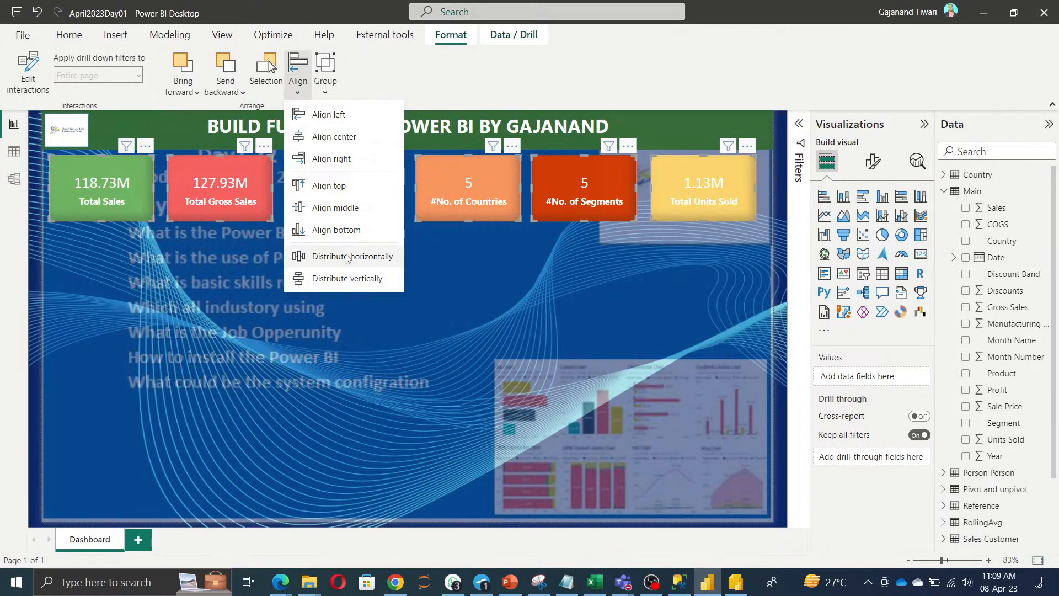
pyautogui.click(347, 257)
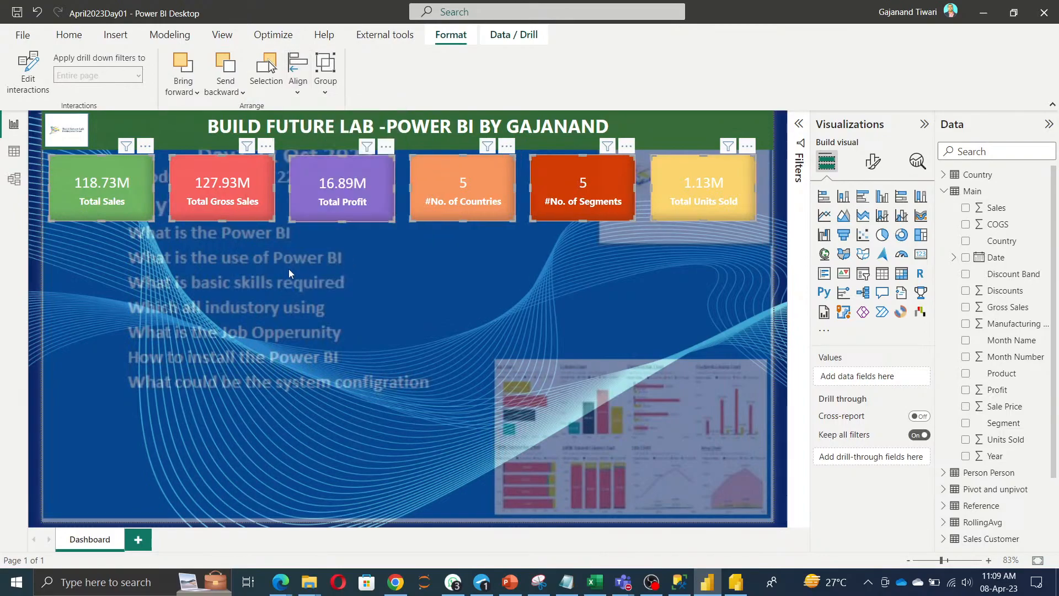
pyautogui.click(283, 282)
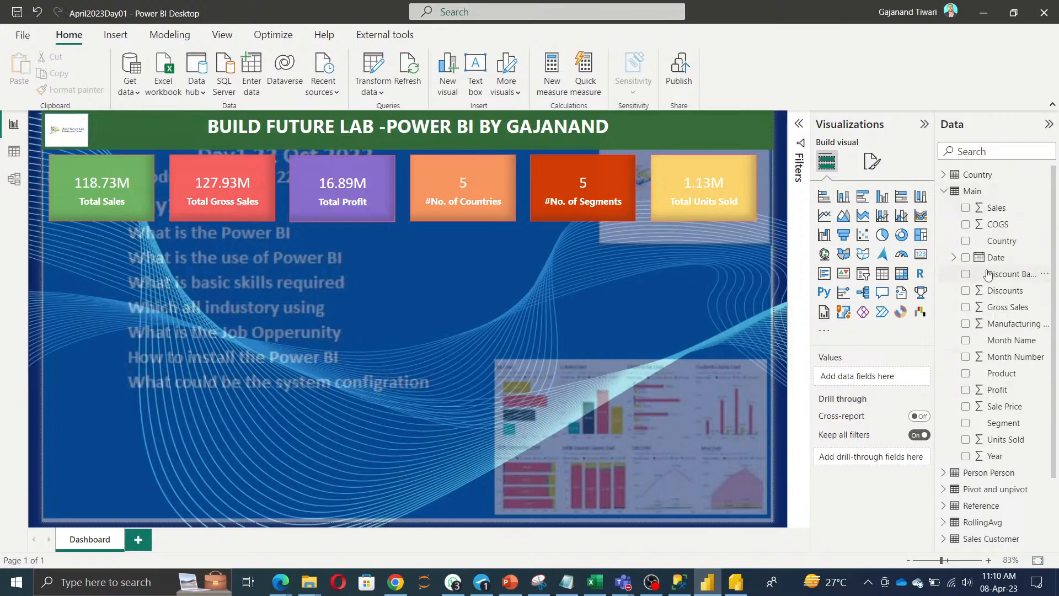
# Make the Country field a slicer, centre it, and enlarge it to list all five countries.
pyautogui.moveTo(1002, 246); pyautogui.dragTo(121, 323)
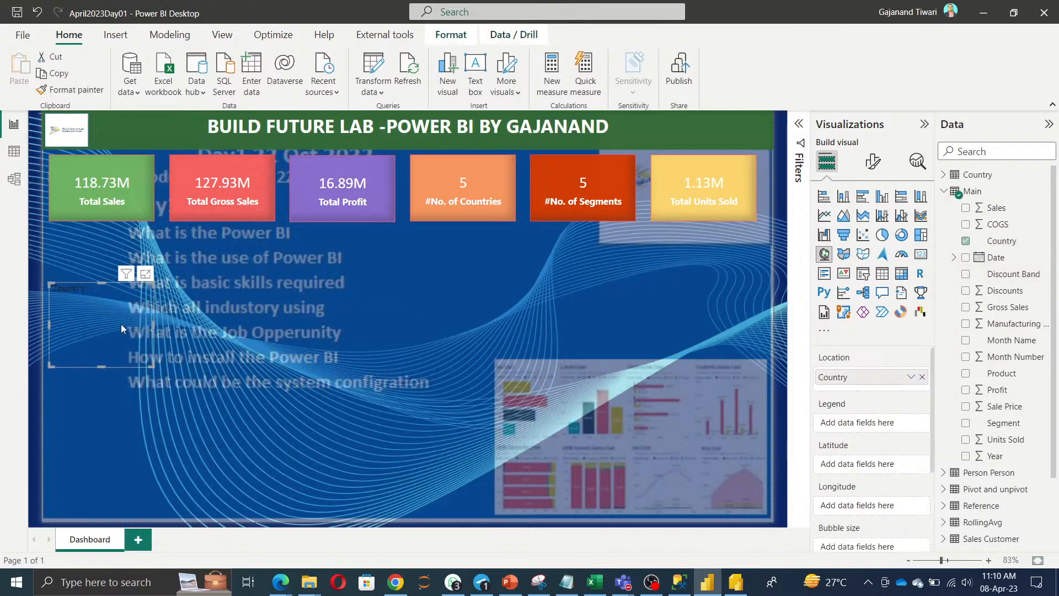
pyautogui.click(863, 273)
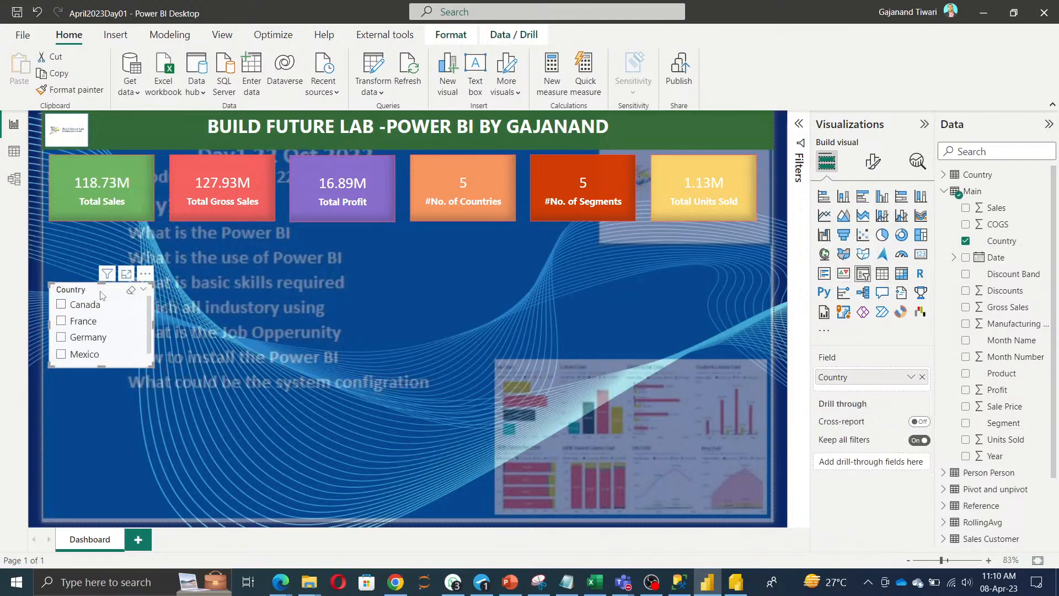
pyautogui.moveTo(145, 276); pyautogui.dragTo(407, 275)
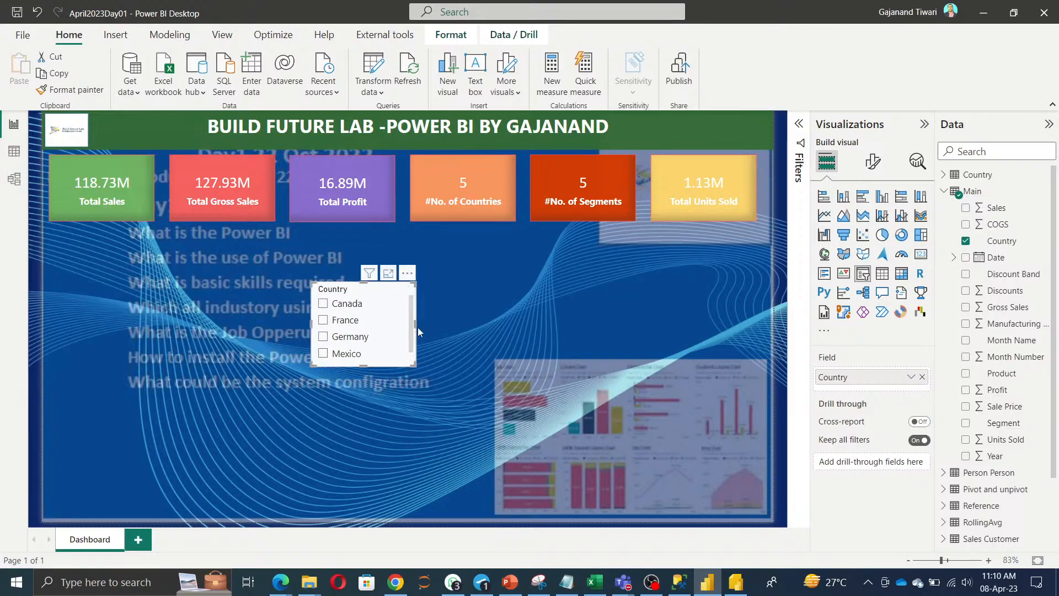
pyautogui.moveTo(415, 322); pyautogui.dragTo(551, 333)
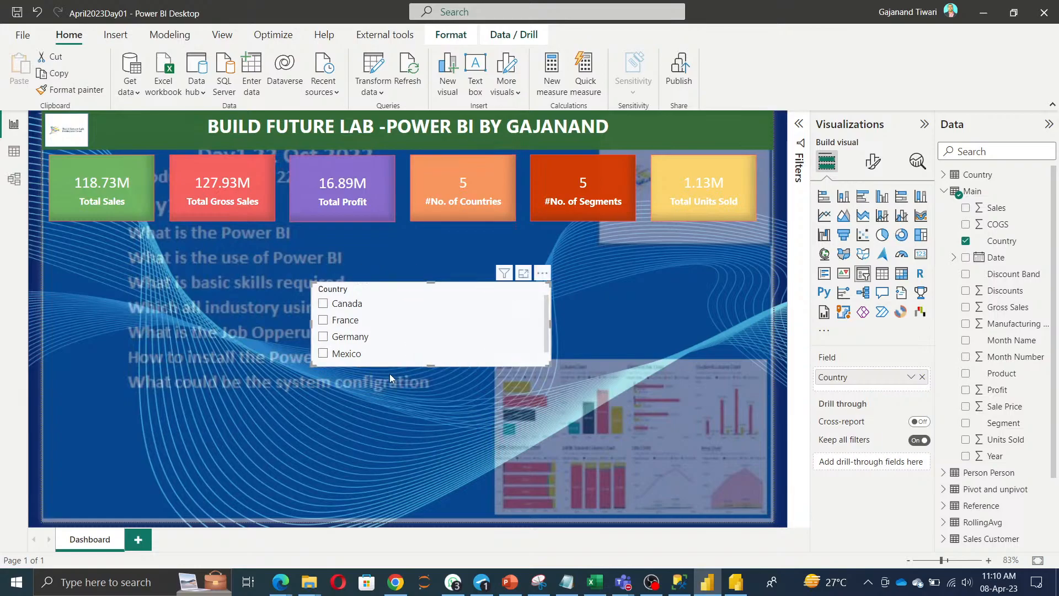
pyautogui.moveTo(431, 364); pyautogui.dragTo(428, 414)
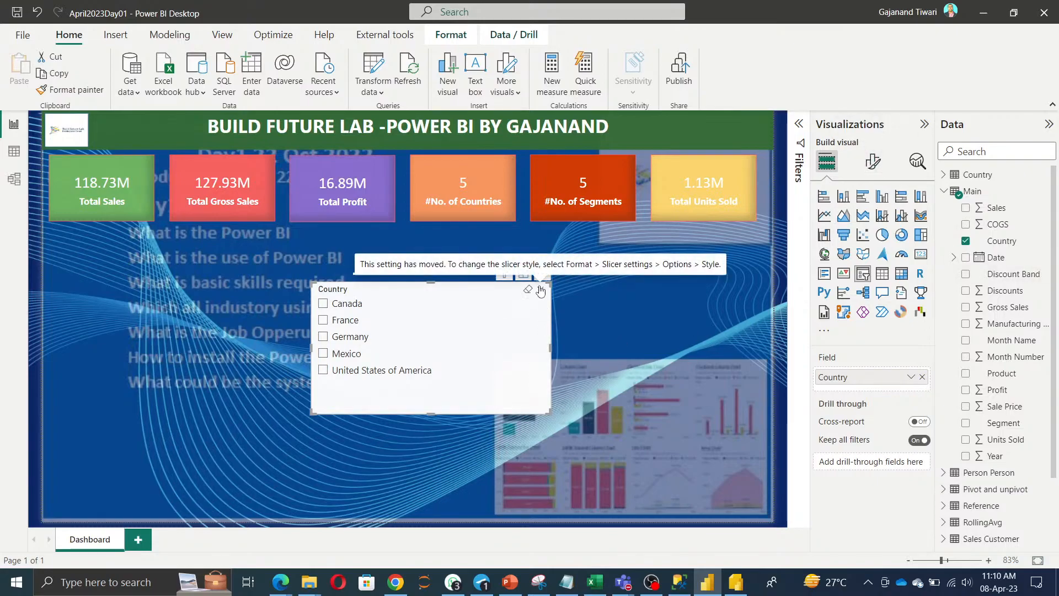
# Change the Country slicer's style to Dropdown after briefly trying Tile.
pyautogui.click(884, 167)
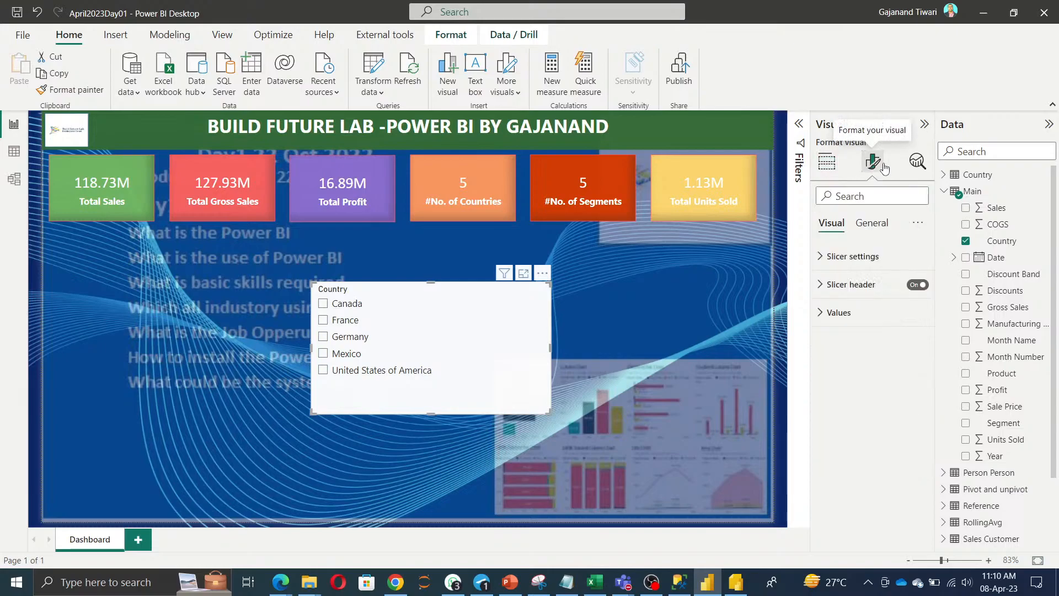
pyautogui.click(861, 264)
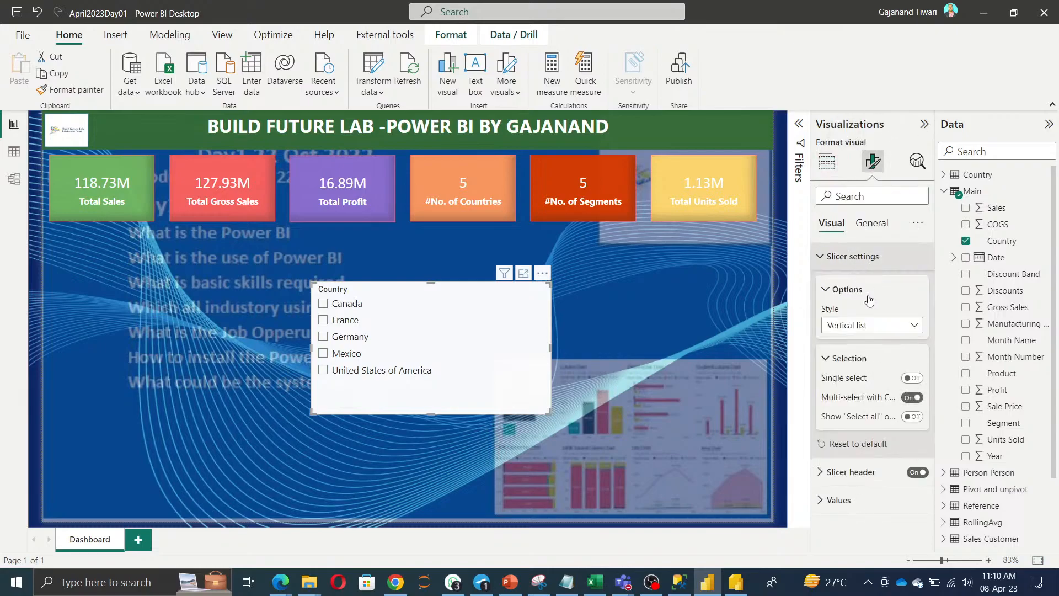
pyautogui.click(914, 325)
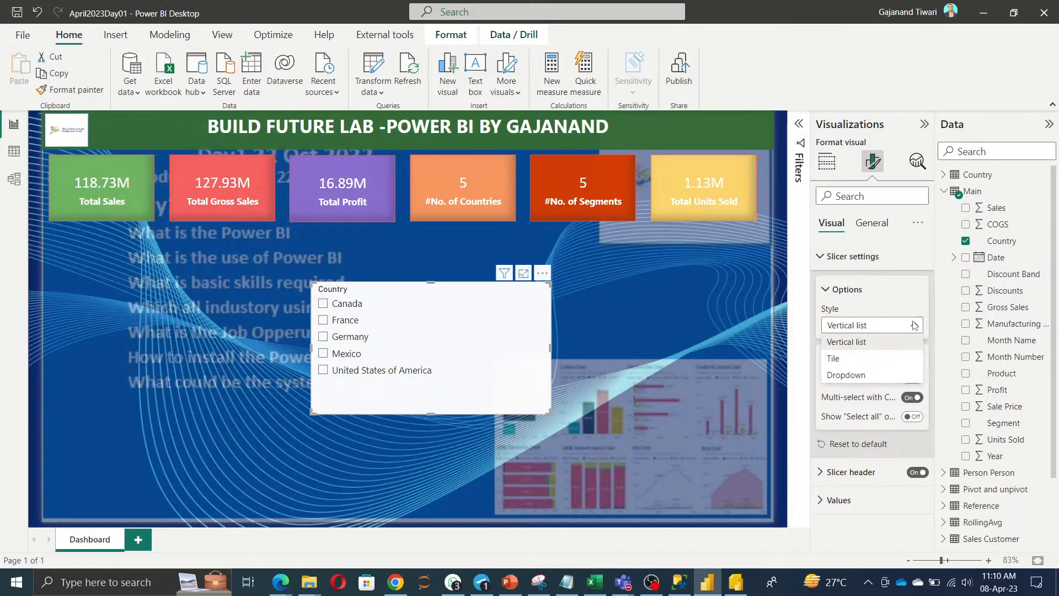
pyautogui.click(833, 359)
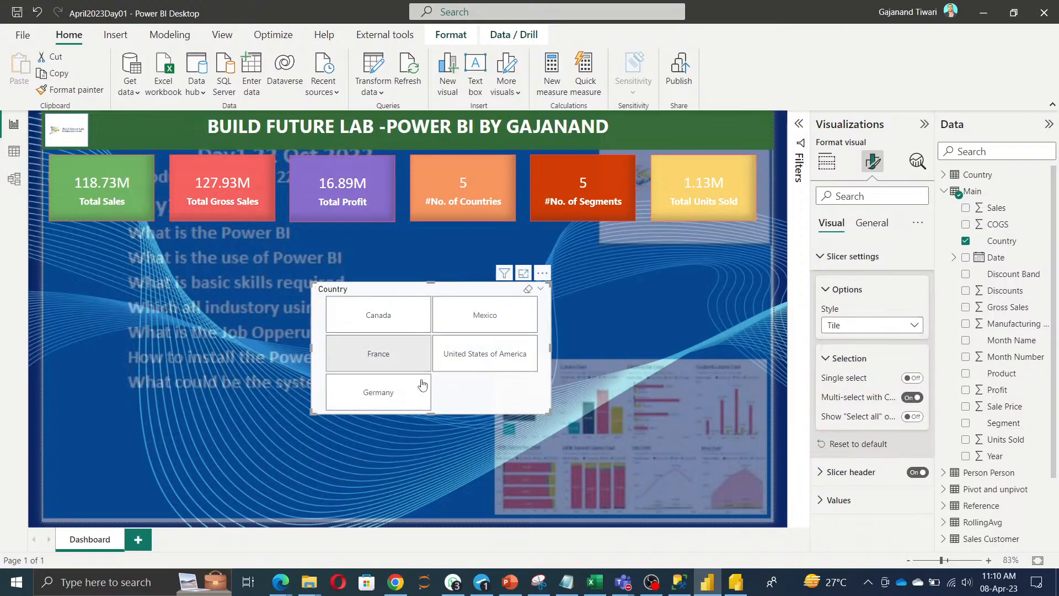
pyautogui.click(904, 326)
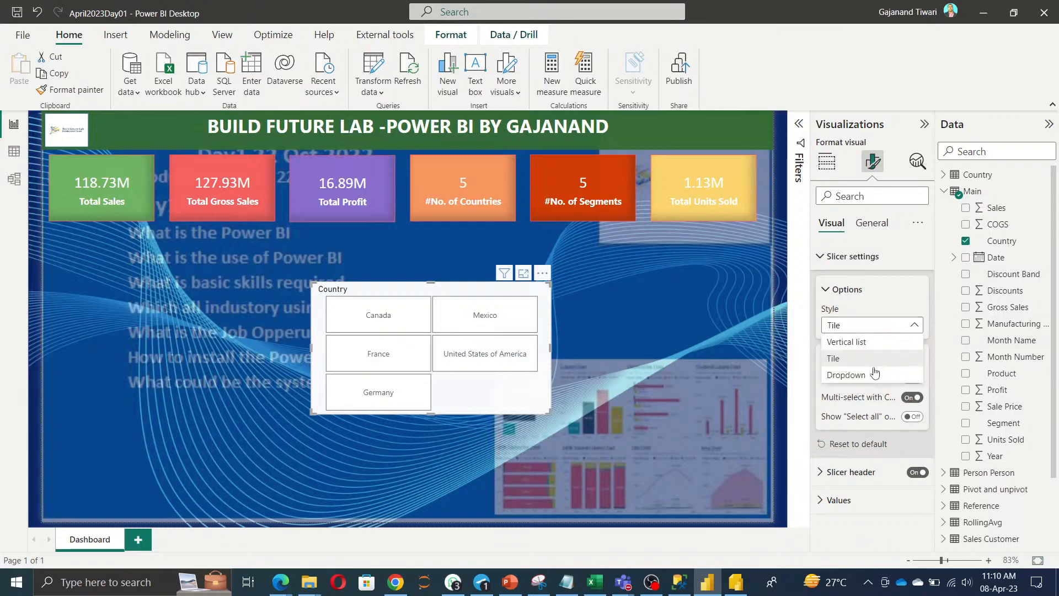
pyautogui.click(868, 375)
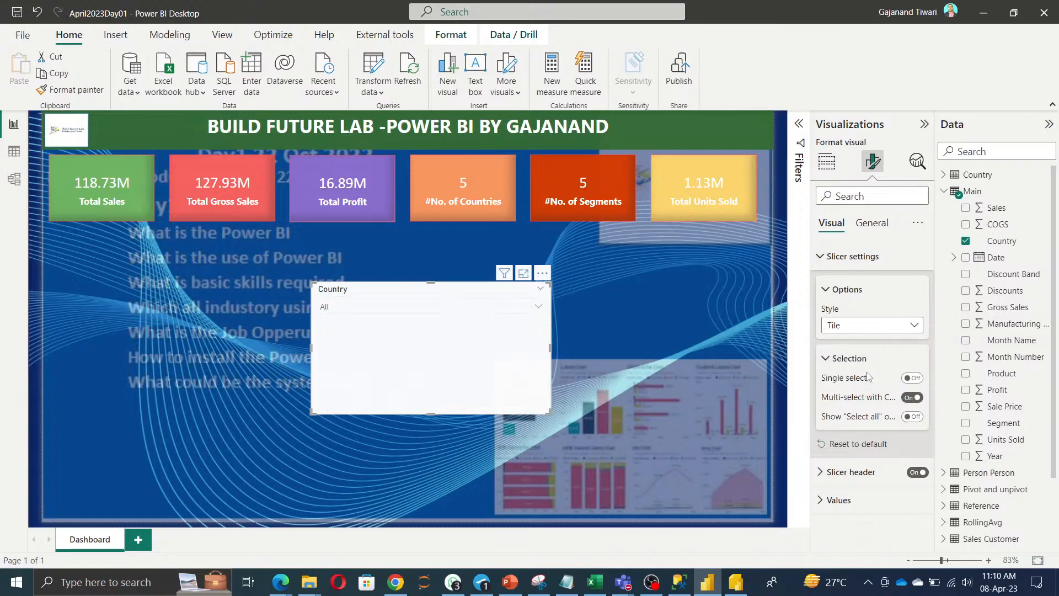
pyautogui.click(539, 309)
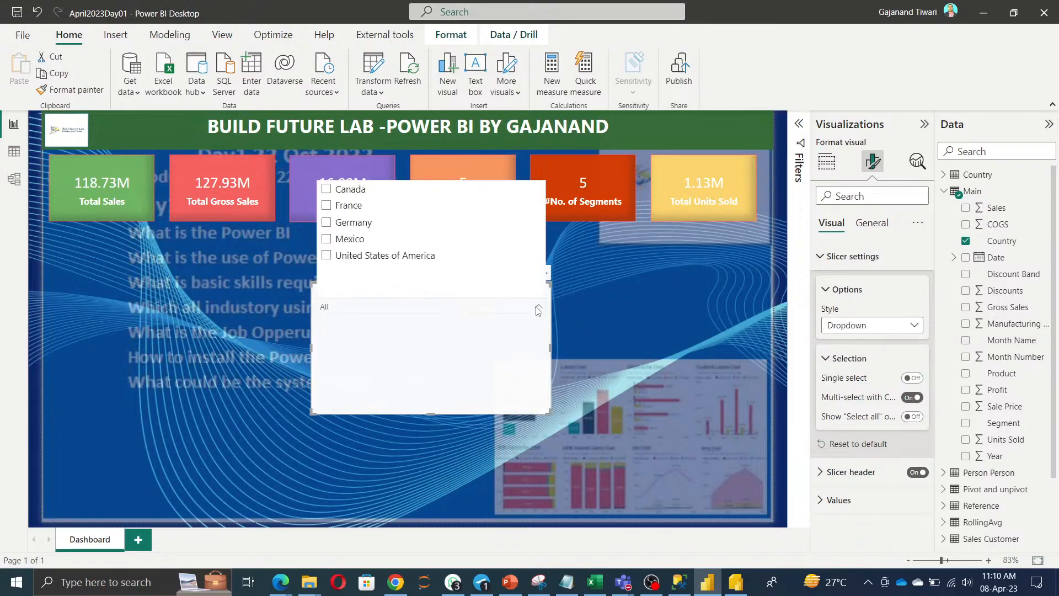
pyautogui.click(480, 367)
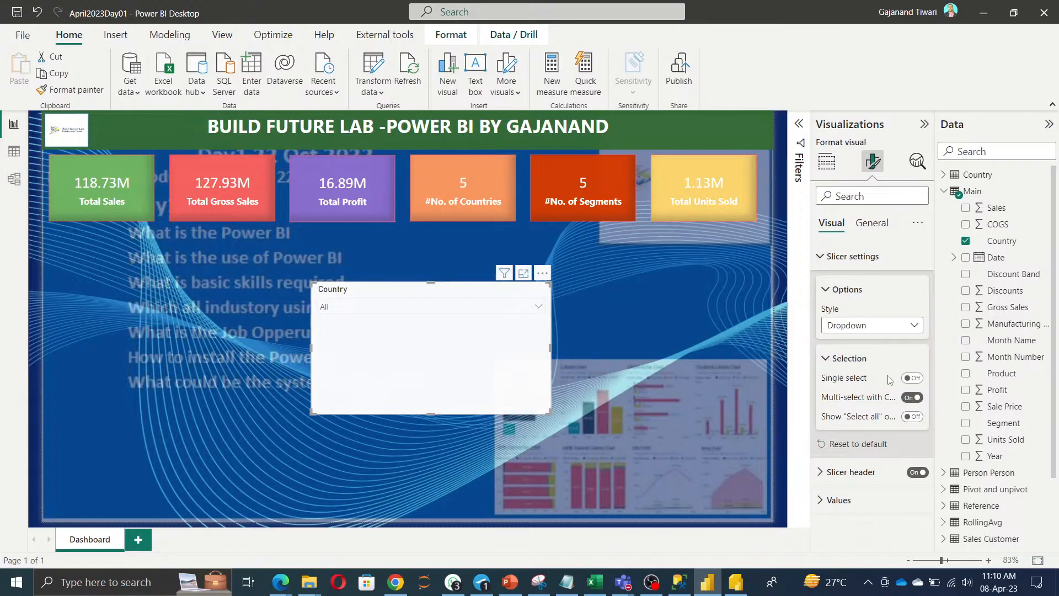
# Try the Select all, multi-select with Ctrl and single selection options, leaving Select all off.
pyautogui.click(913, 417)
pyautogui.click(912, 398)
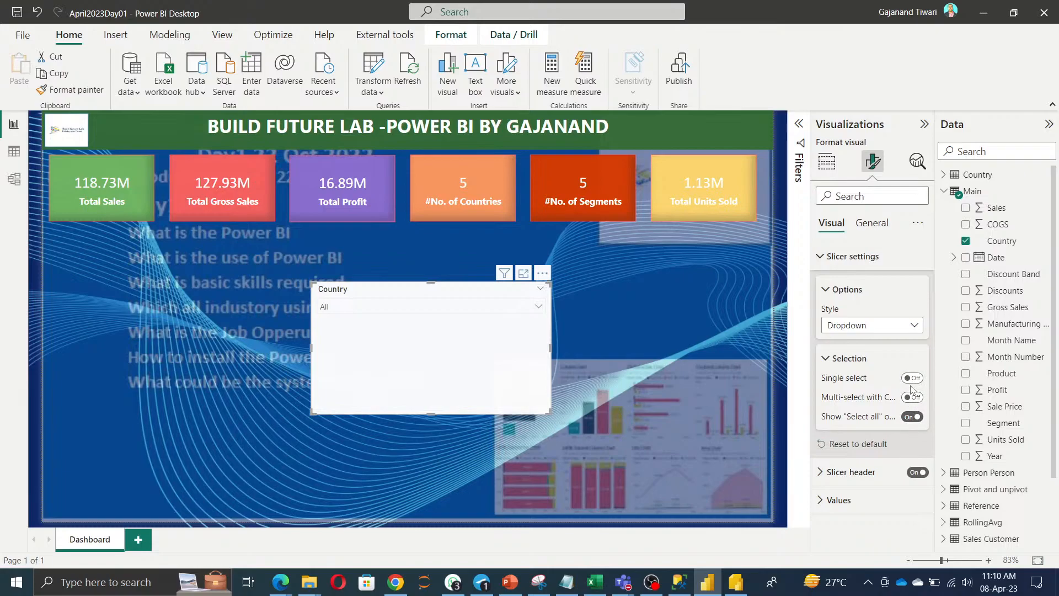
pyautogui.click(911, 378)
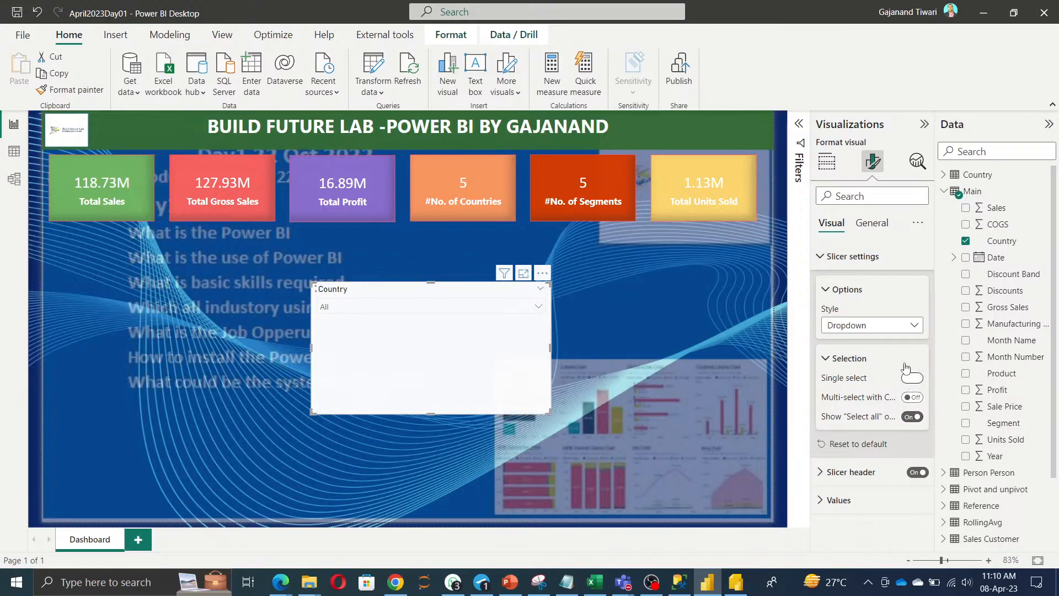
pyautogui.click(441, 305)
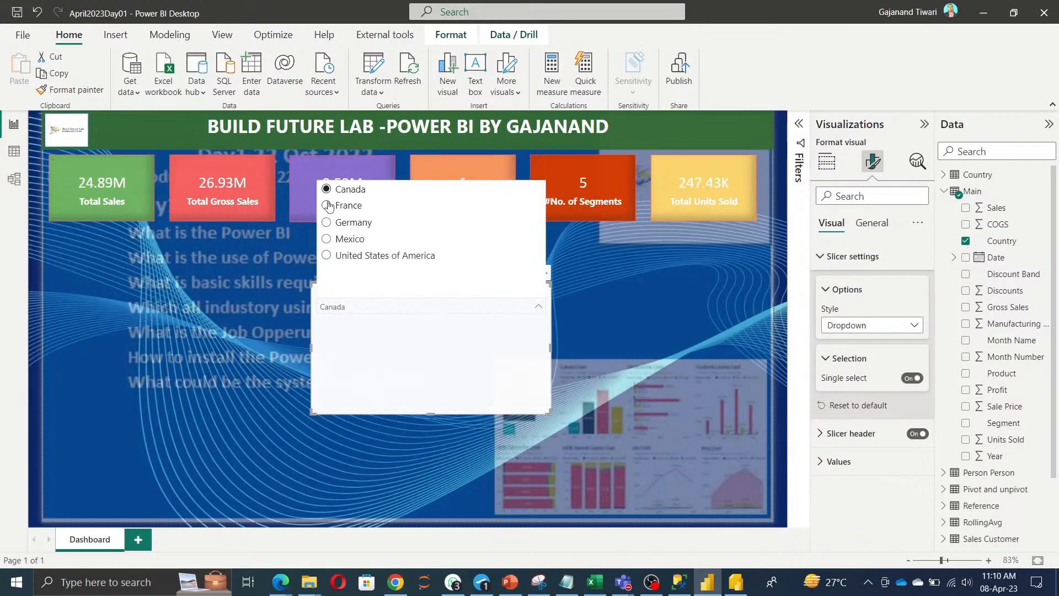
pyautogui.click(428, 379)
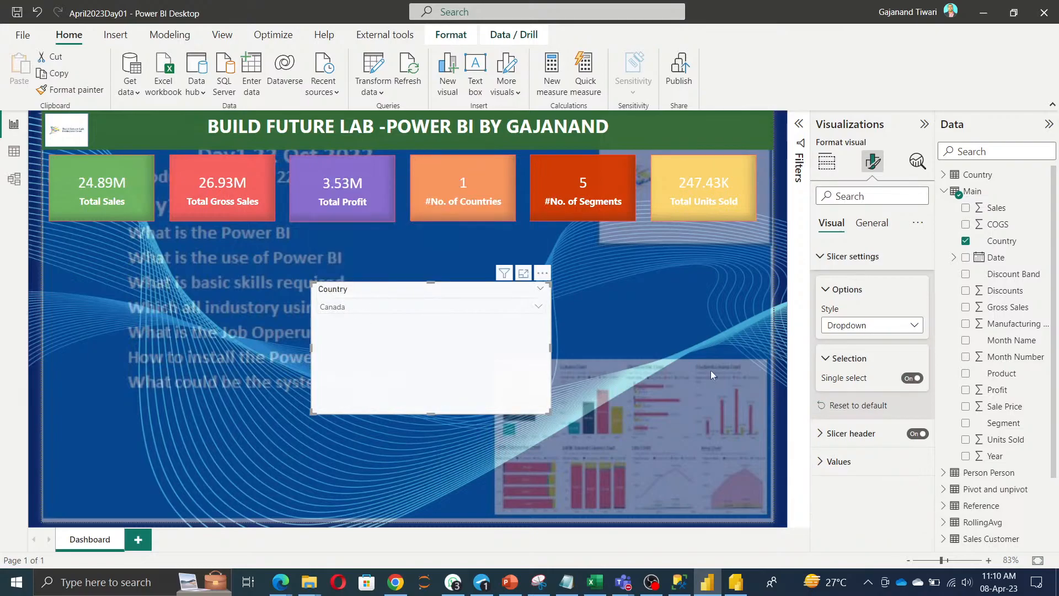
pyautogui.click(910, 379)
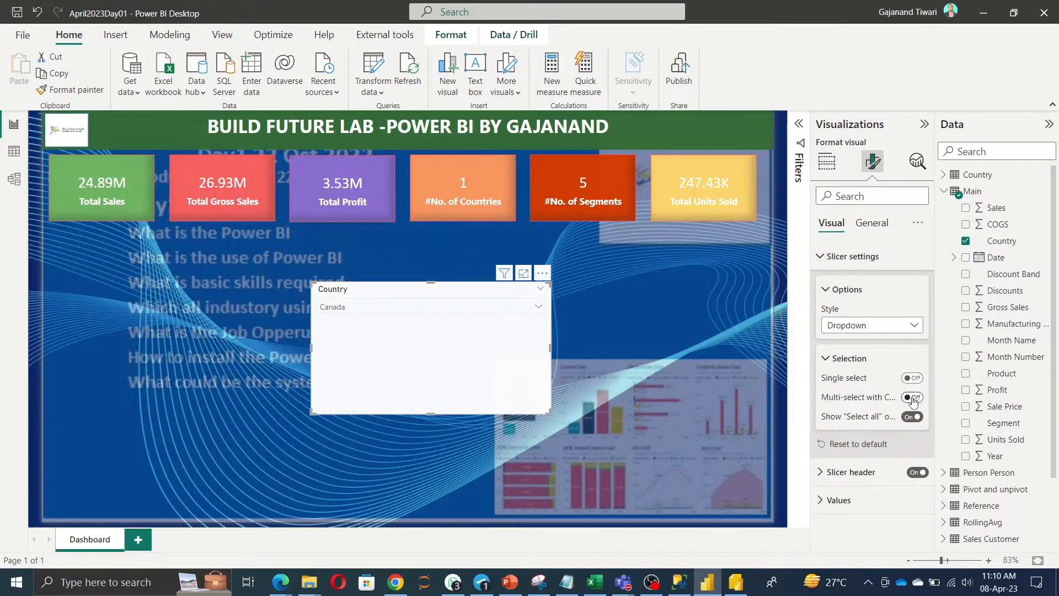
pyautogui.click(913, 398)
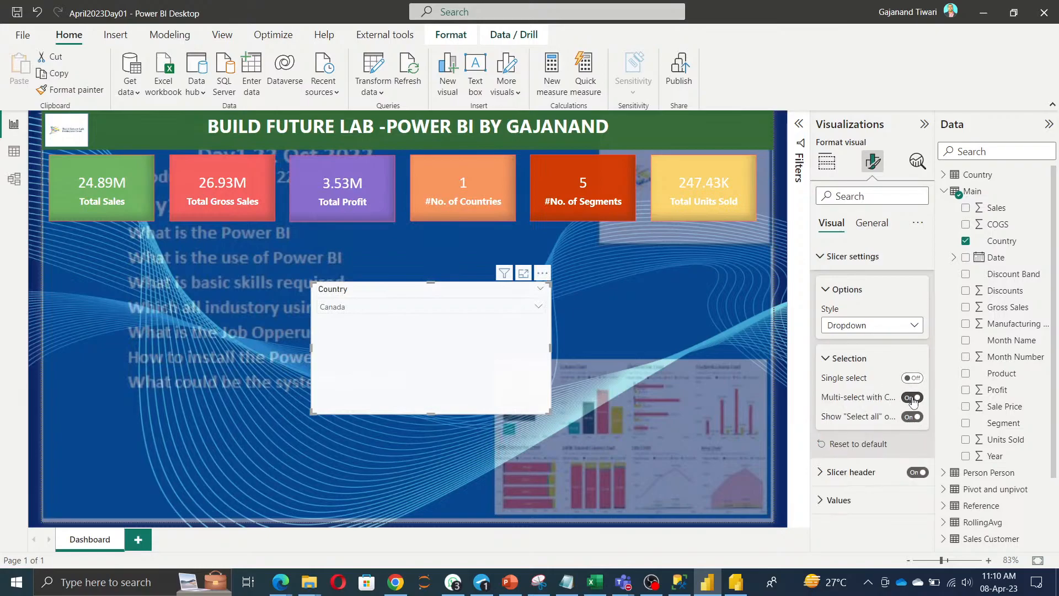
pyautogui.click(417, 309)
pyautogui.click(910, 418)
pyautogui.click(910, 419)
# Filter the slicer to France, Germany, Mexico and United States of America.
pyautogui.click(338, 309)
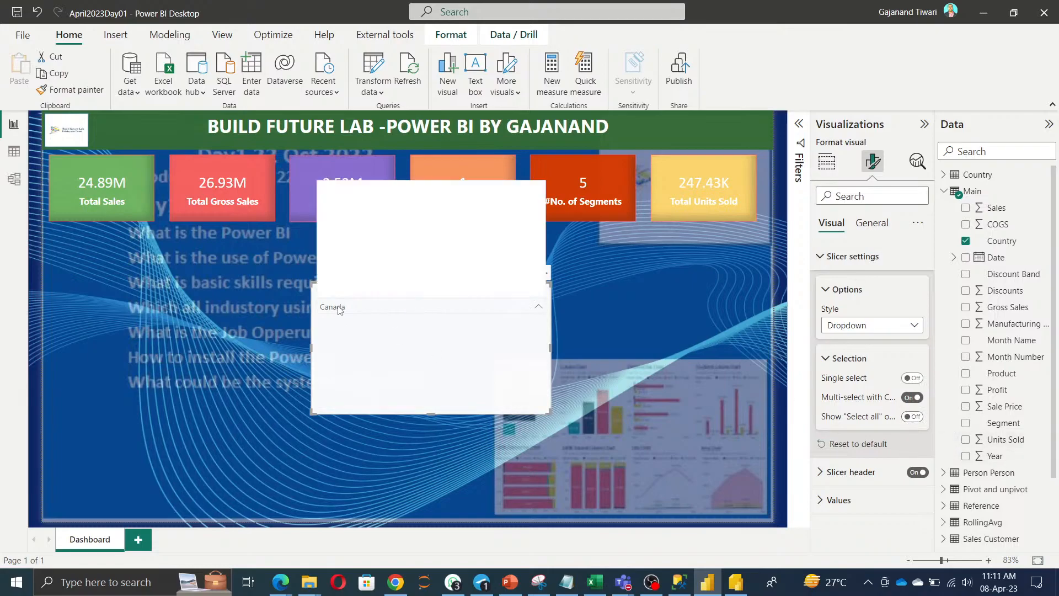
pyautogui.click(326, 205)
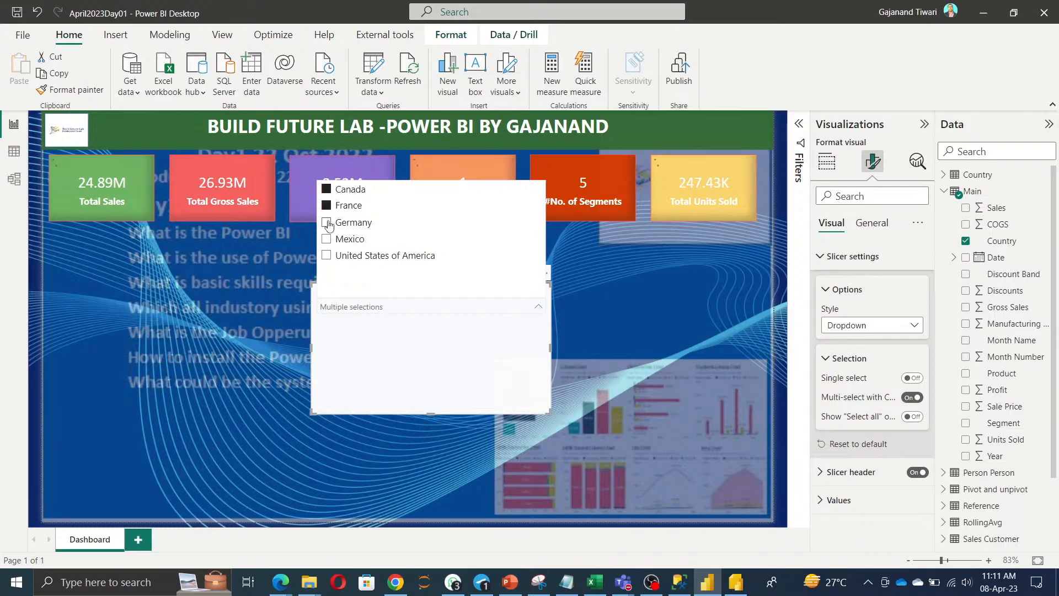
pyautogui.click(329, 223)
pyautogui.click(328, 239)
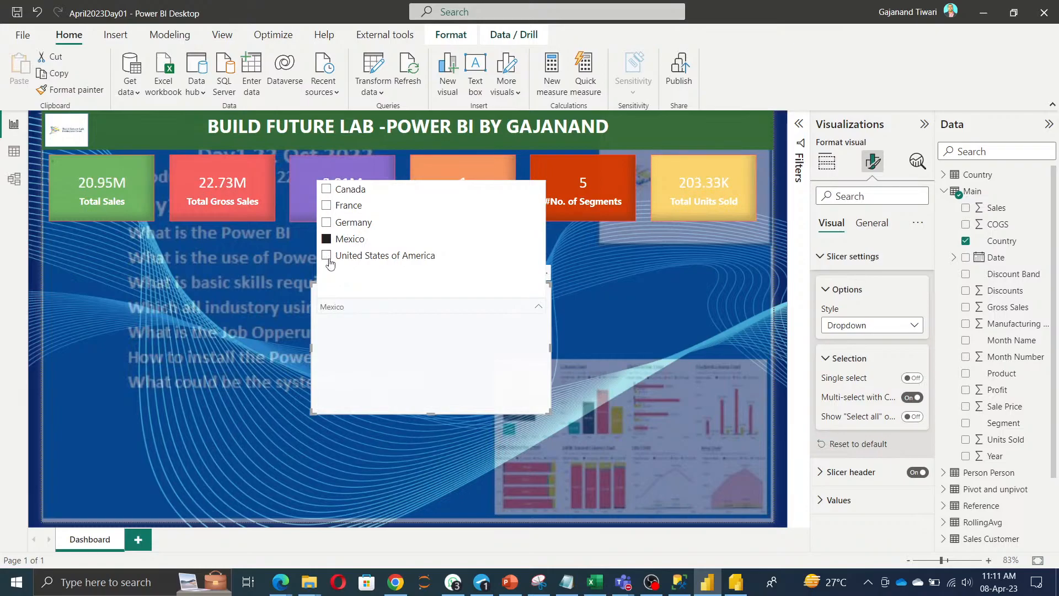
pyautogui.click(328, 257)
pyautogui.keyDown('ctrl'); pyautogui.click(328, 238); pyautogui.keyUp('ctrl')
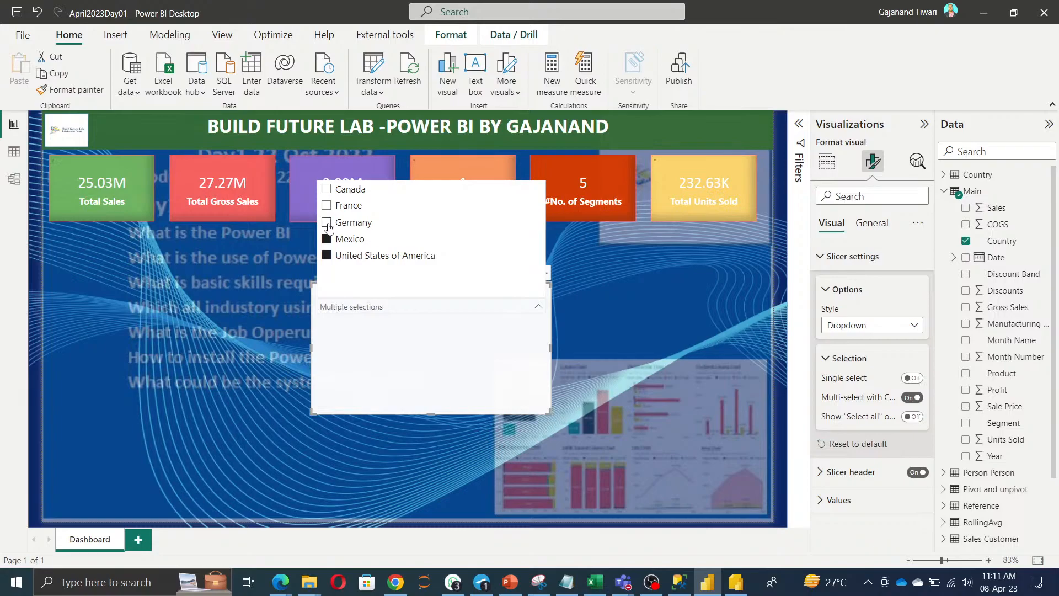
pyautogui.keyDown('ctrl'); pyautogui.click(328, 222); pyautogui.keyUp('ctrl')
pyautogui.keyDown('ctrl'); pyautogui.click(327, 206); pyautogui.keyUp('ctrl')
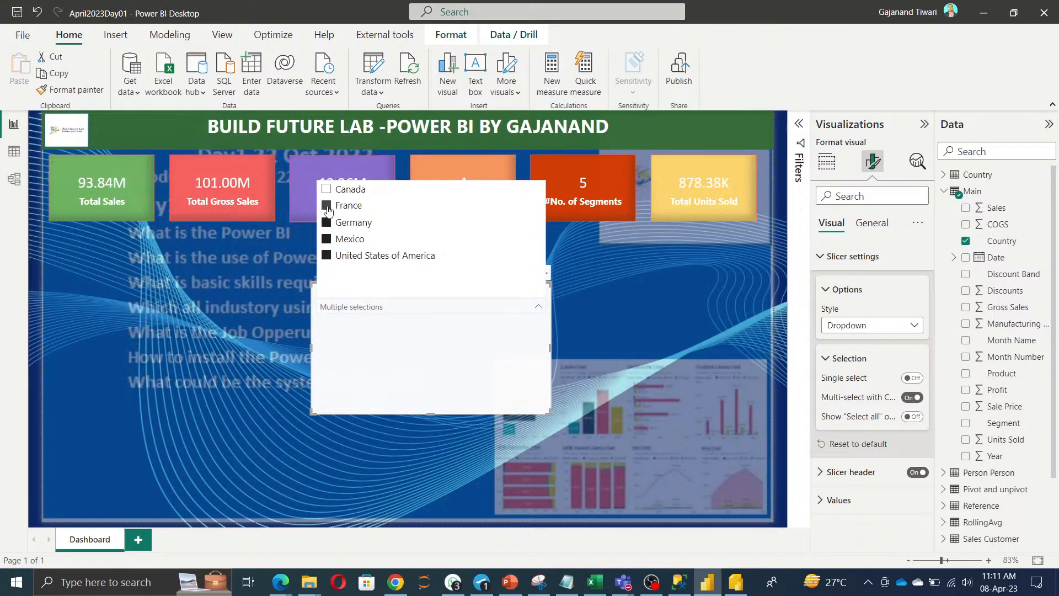
pyautogui.click(432, 352)
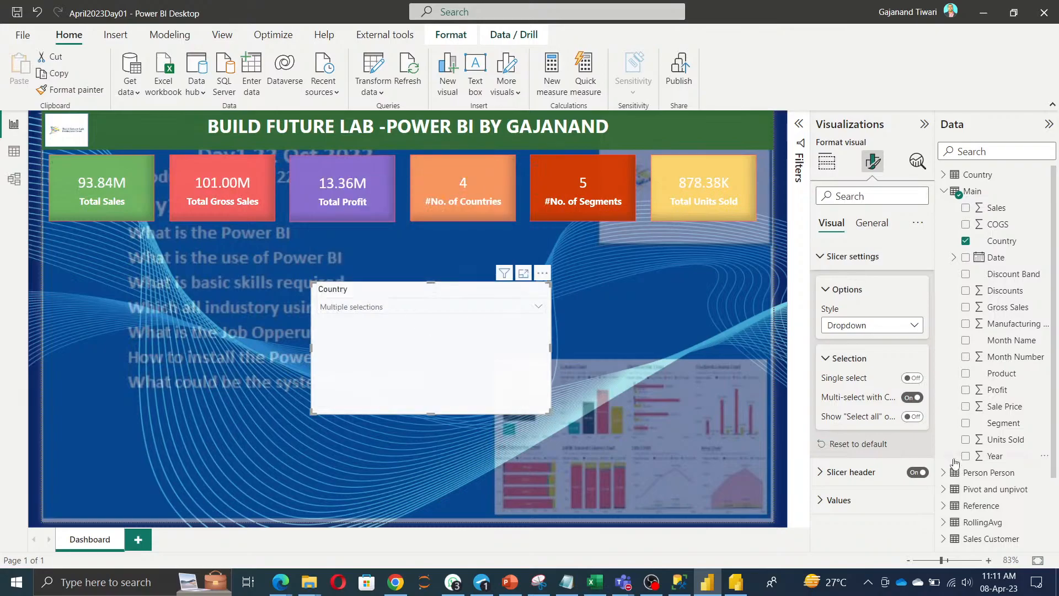
# Turn Select all back on and multi-select with Ctrl off.
pyautogui.click(913, 417)
pyautogui.click(911, 398)
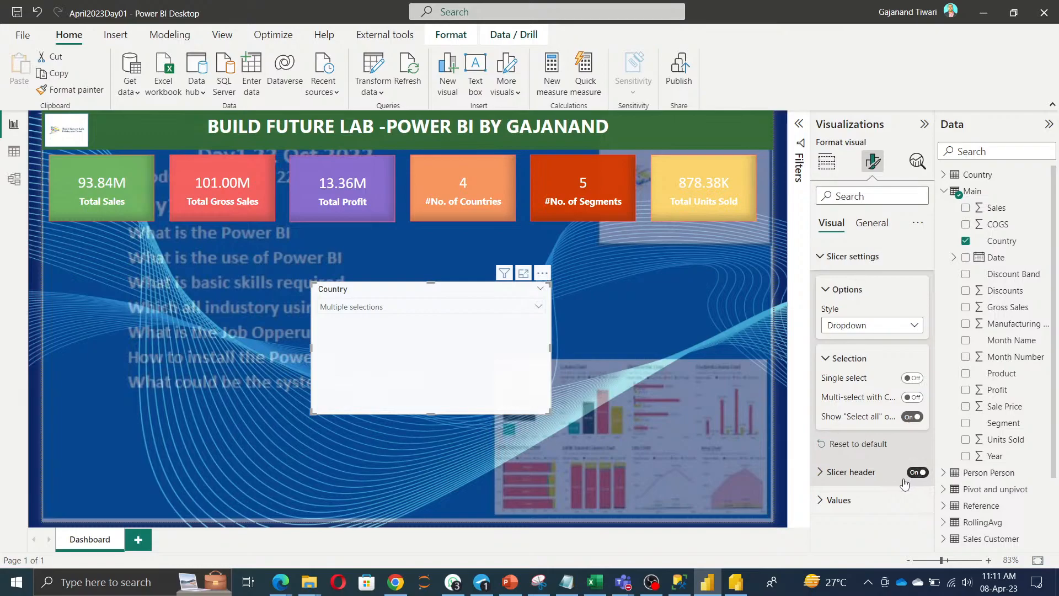
pyautogui.click(891, 499)
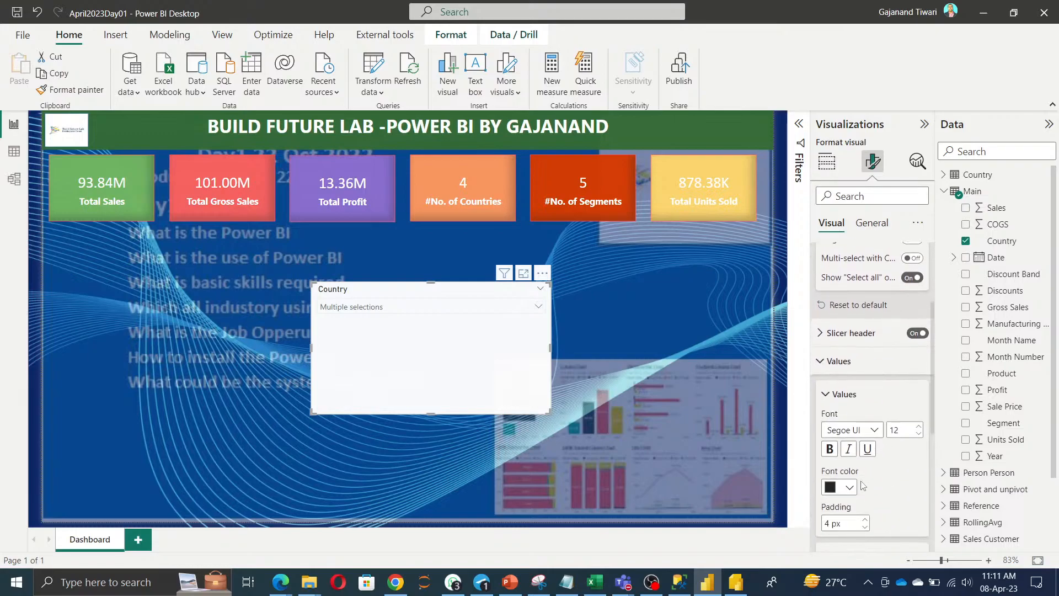
pyautogui.scroll(3, 881, 510)
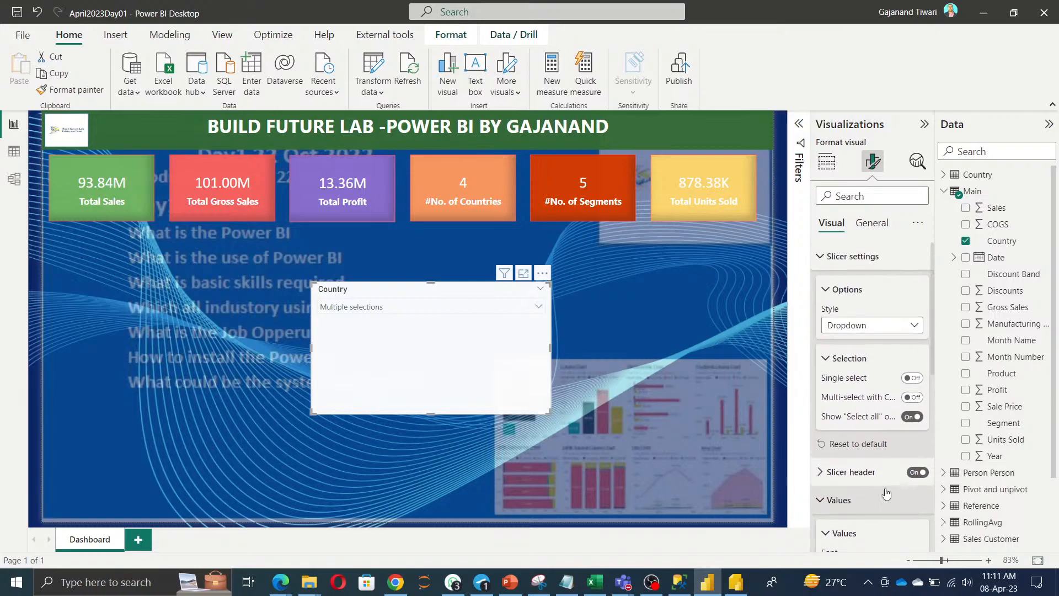
# Shrink the Country slicer to a small box and give it a yellow background.
pyautogui.moveTo(548, 409); pyautogui.dragTo(416, 333)
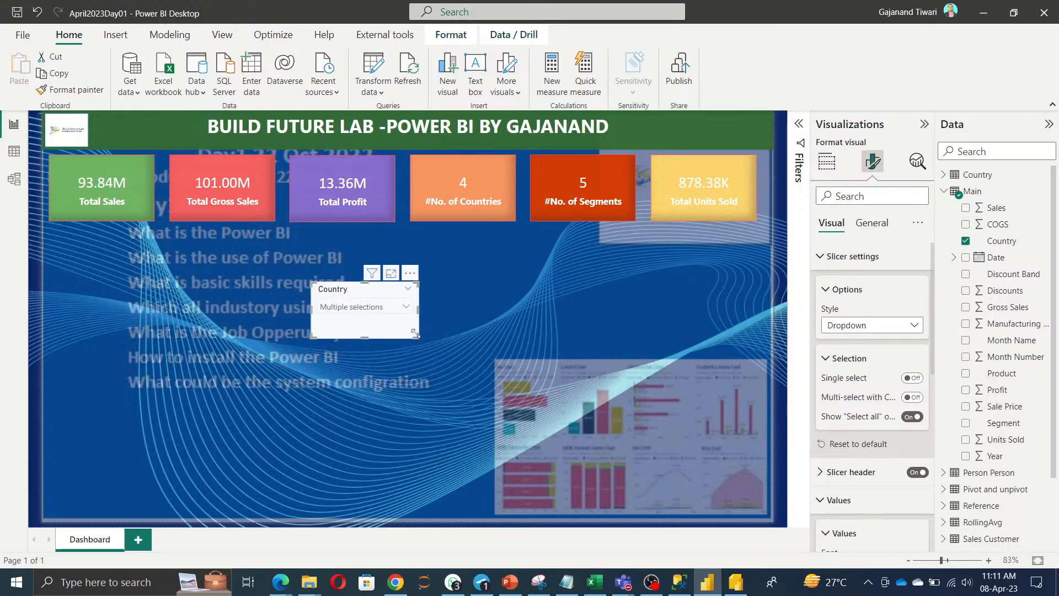
pyautogui.click(873, 223)
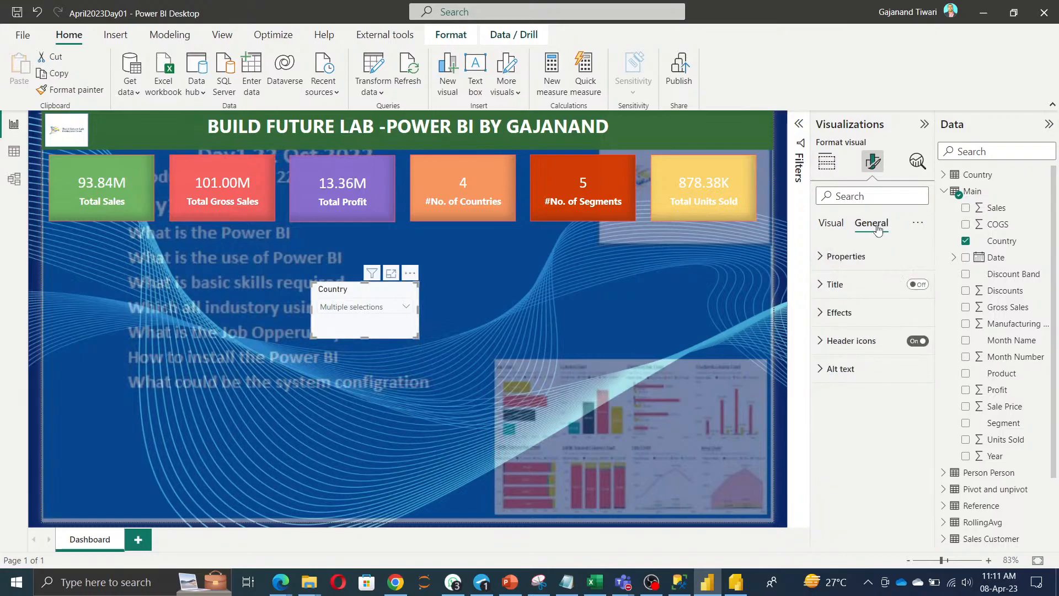
pyautogui.click(828, 312)
pyautogui.click(849, 381)
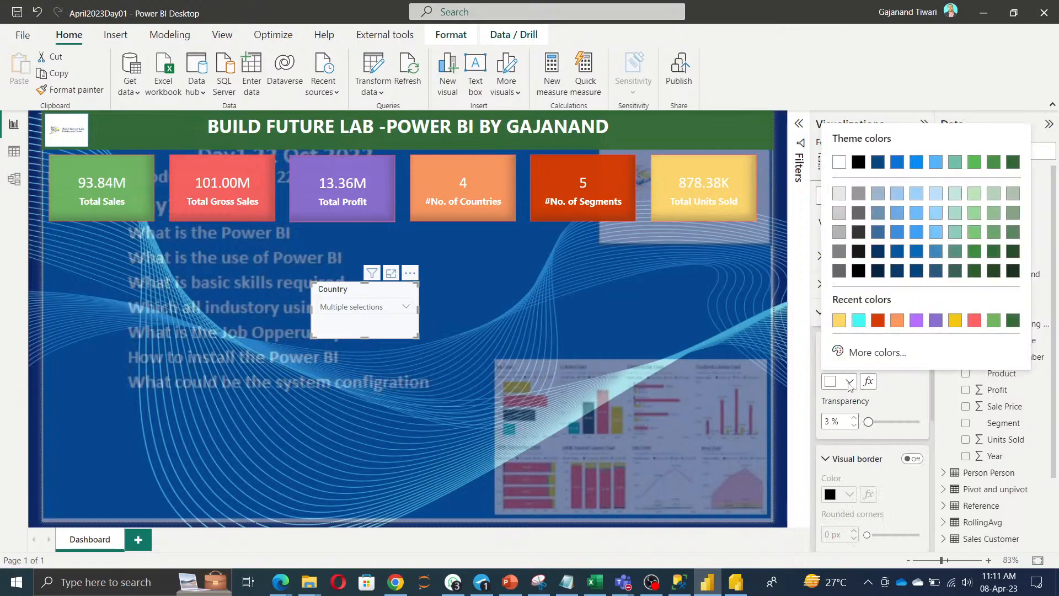
pyautogui.click(839, 321)
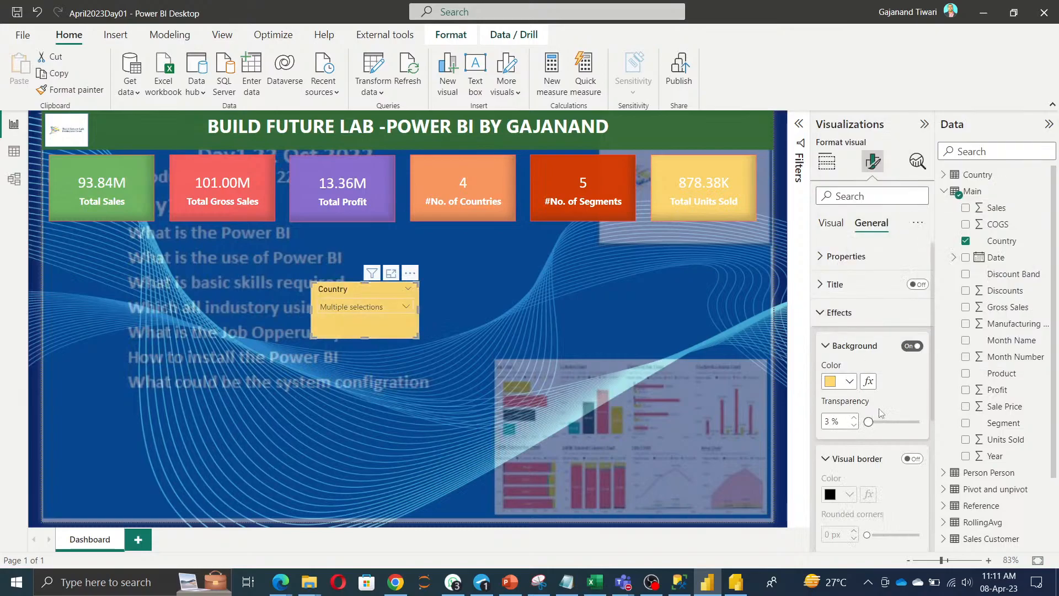
# Add an orange-red border around the slicer.
pyautogui.scroll(-3, 880, 432)
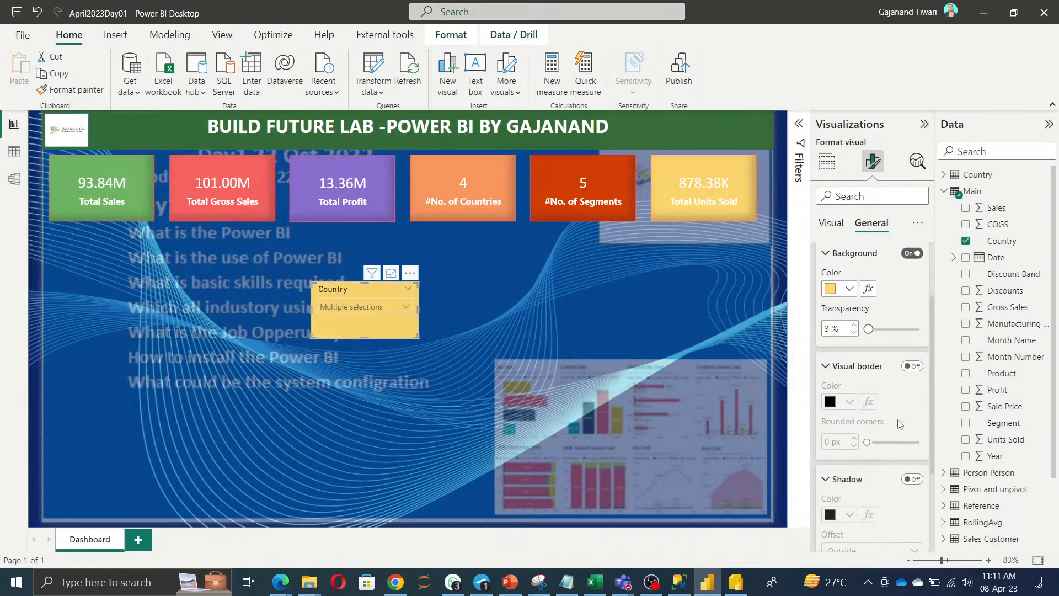
pyautogui.click(912, 366)
pyautogui.click(849, 402)
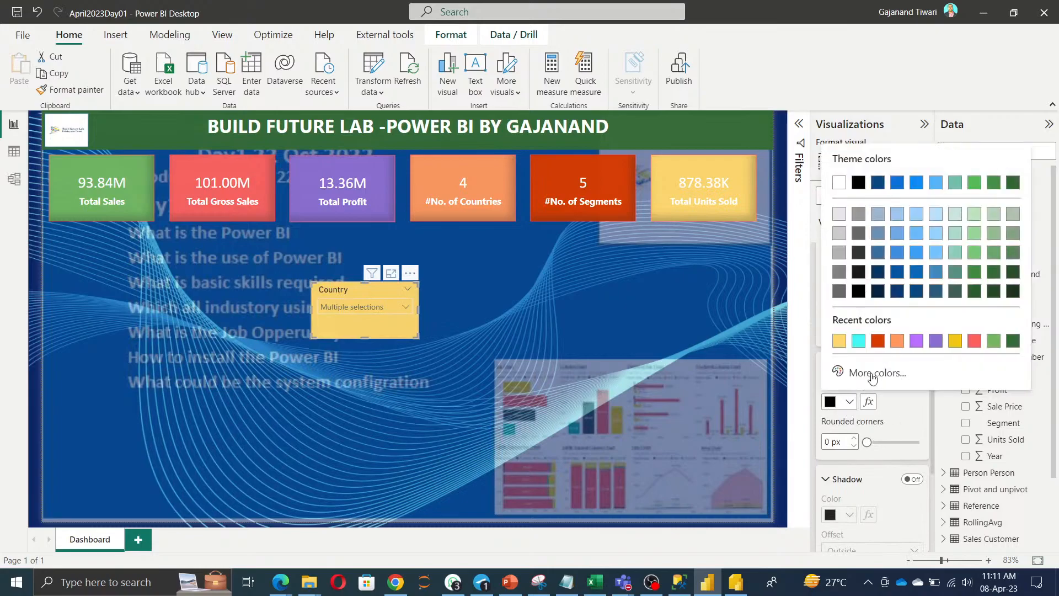
pyautogui.click(881, 345)
# Add an orange-red shadow positioned inside the slicer.
pyautogui.click(910, 479)
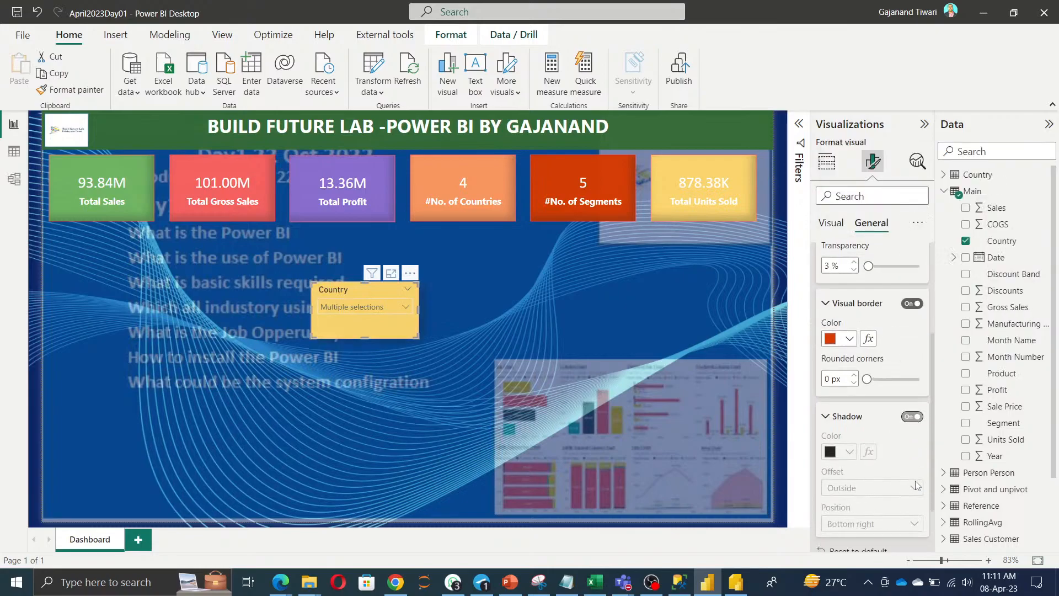
pyautogui.scroll(-1, 872, 441)
pyautogui.click(849, 422)
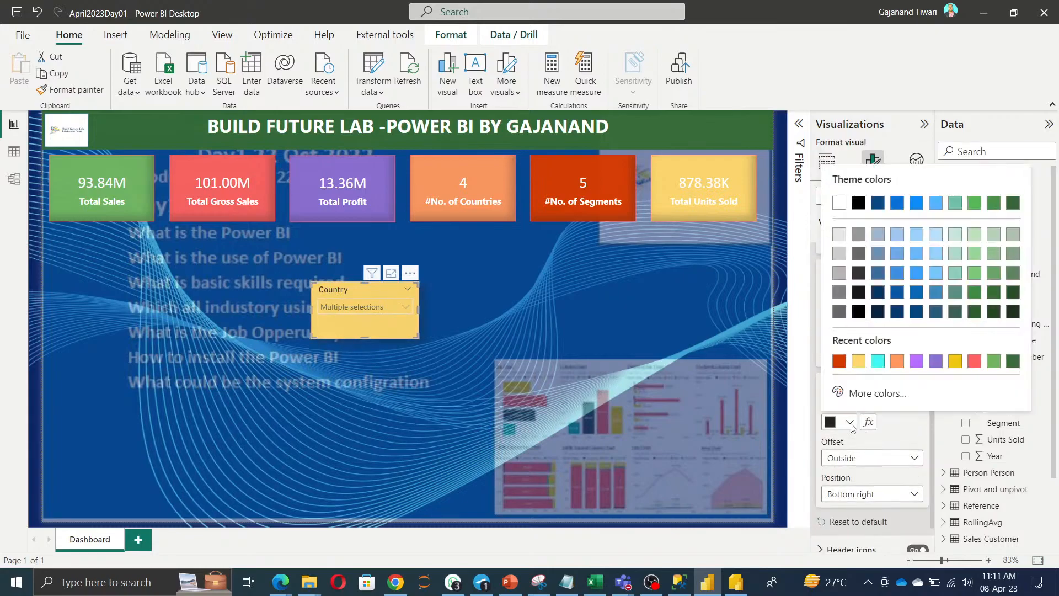
pyautogui.click(839, 361)
pyautogui.click(900, 458)
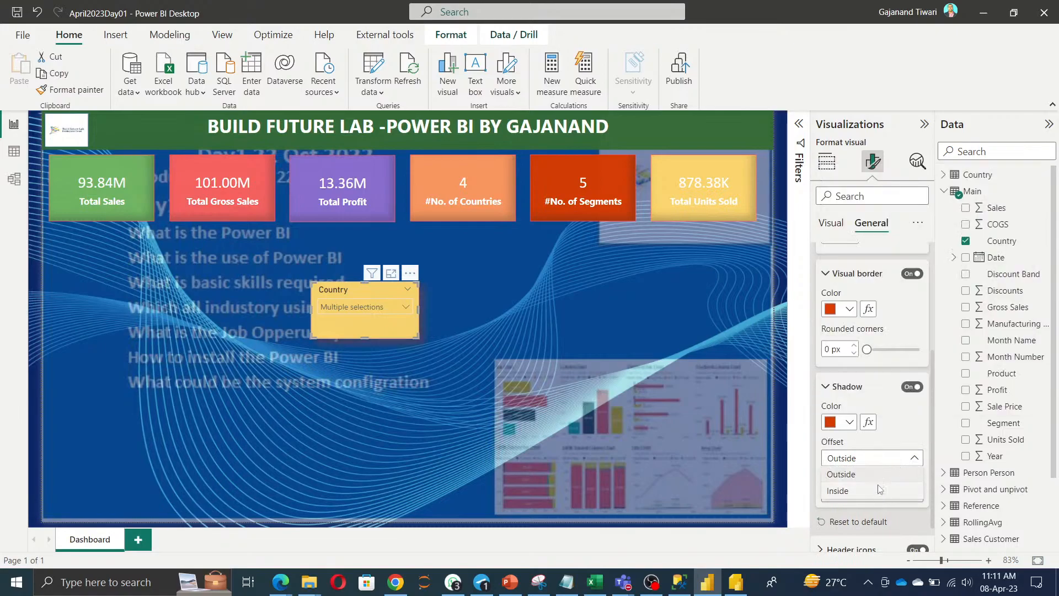
pyautogui.click(879, 489)
pyautogui.click(386, 394)
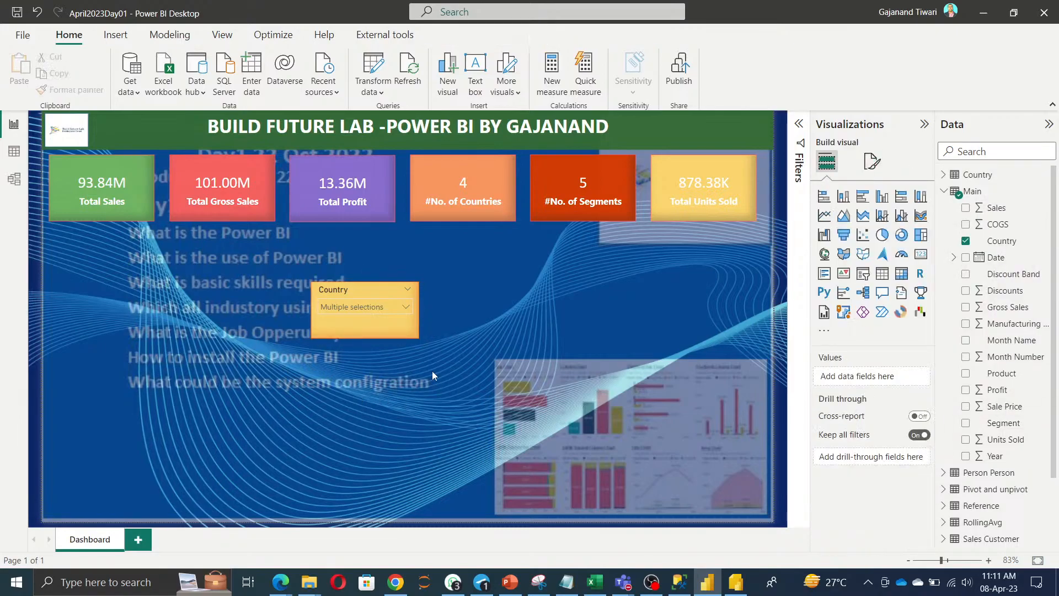
# Move the Country slicer to the left under the KPI cards and paste a copy beneath it.
pyautogui.moveTo(322, 290); pyautogui.dragTo(72, 242)
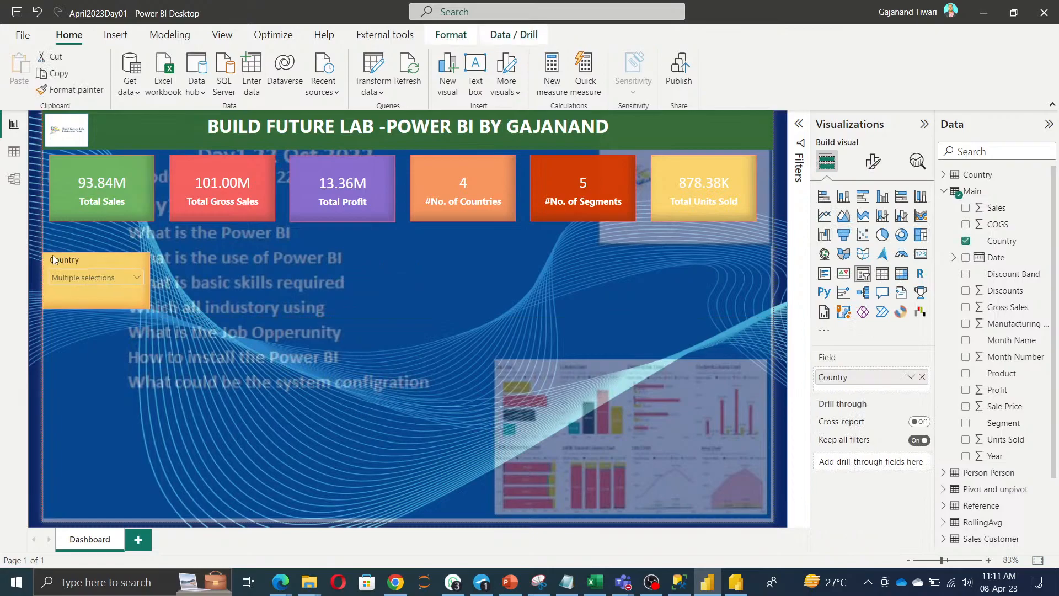
pyautogui.click(271, 379)
pyautogui.click(82, 241)
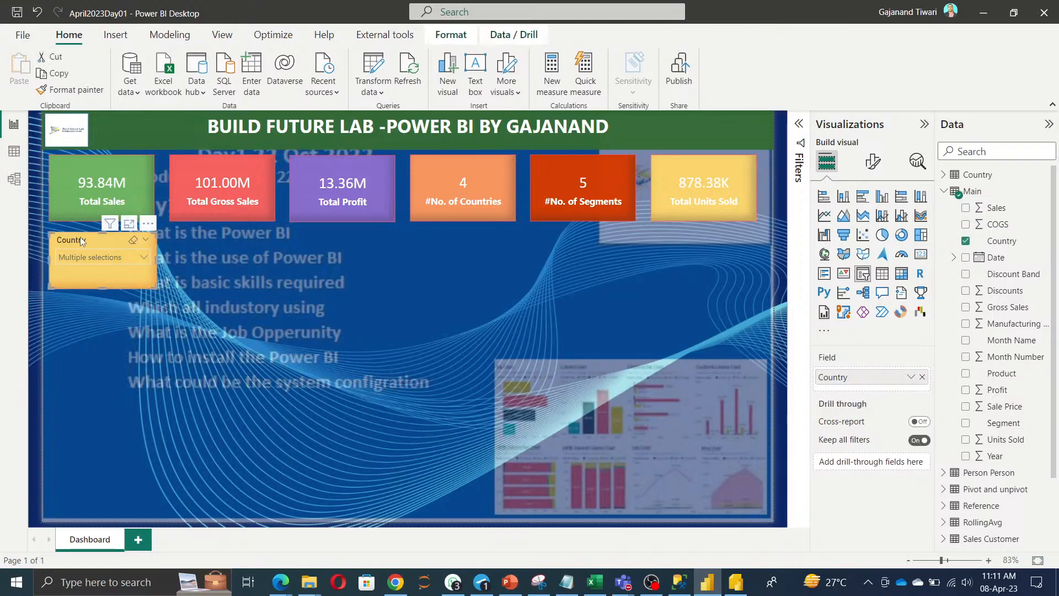
pyautogui.hotkey('ctrl', 'c')
pyautogui.hotkey('ctrl', 'v')
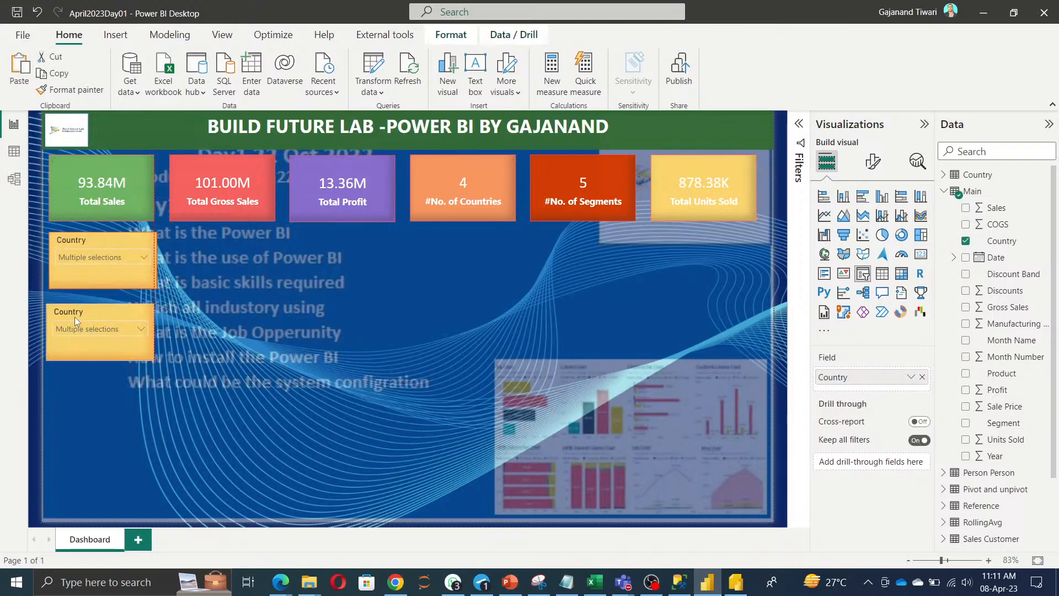
pyautogui.moveTo(85, 313); pyautogui.dragTo(78, 311)
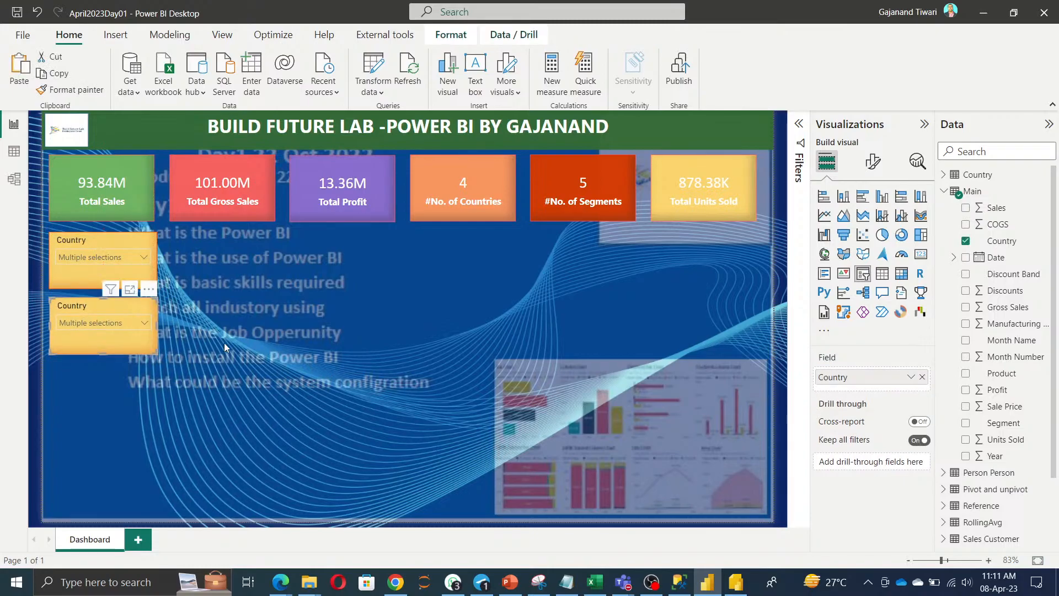
# Give the copied slicer an orange #FF985E background.
pyautogui.click(873, 162)
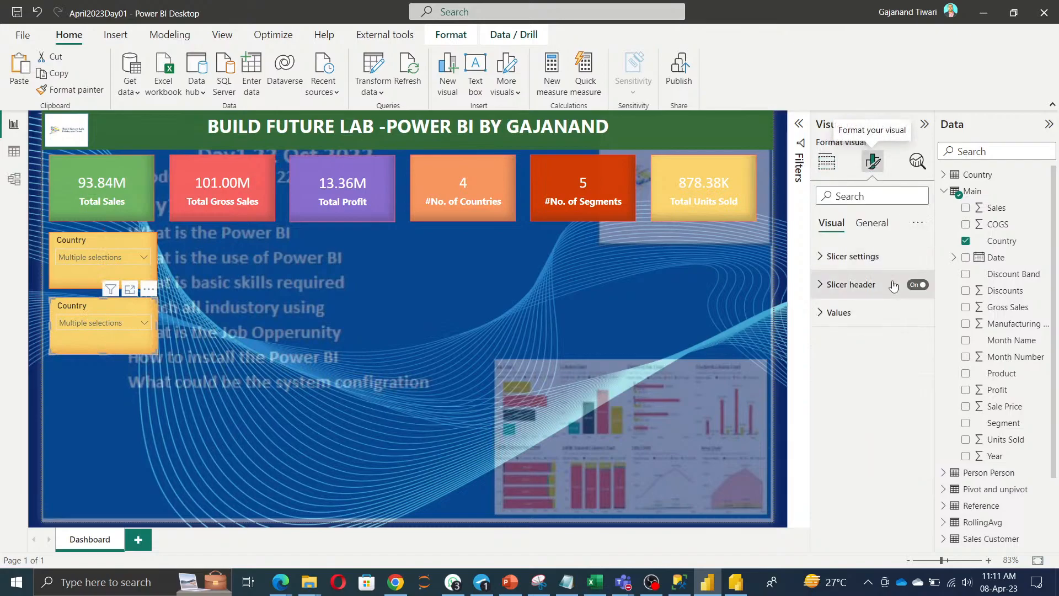
pyautogui.click(872, 223)
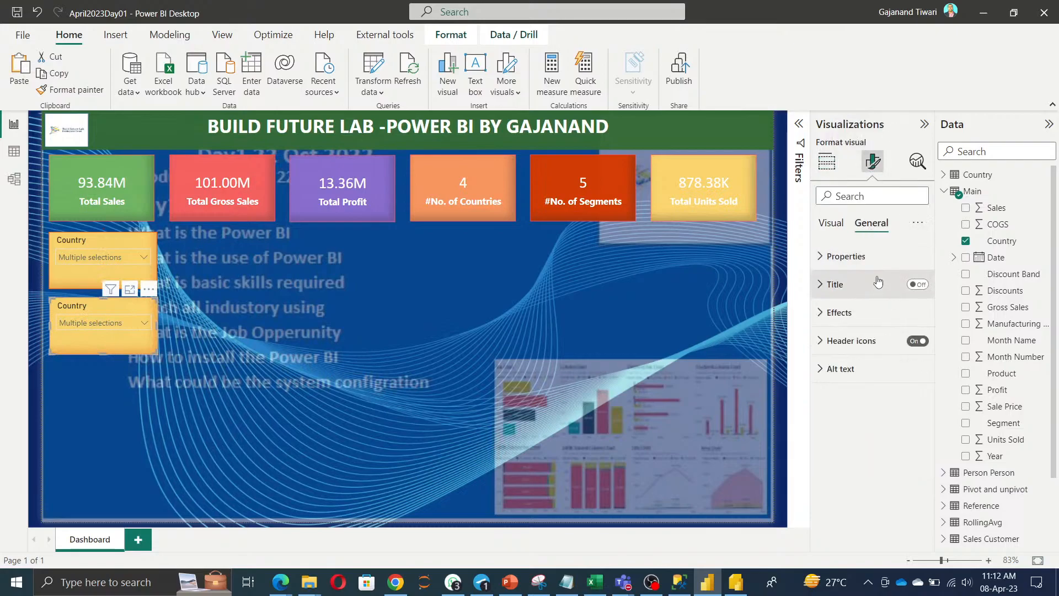
pyautogui.click(847, 313)
pyautogui.click(848, 380)
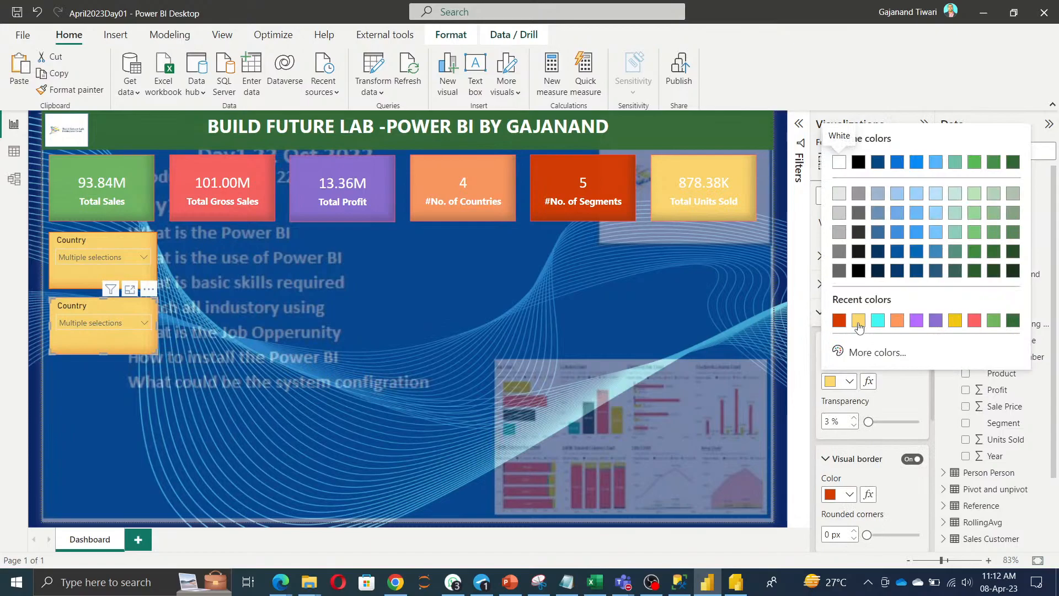
pyautogui.click(839, 321)
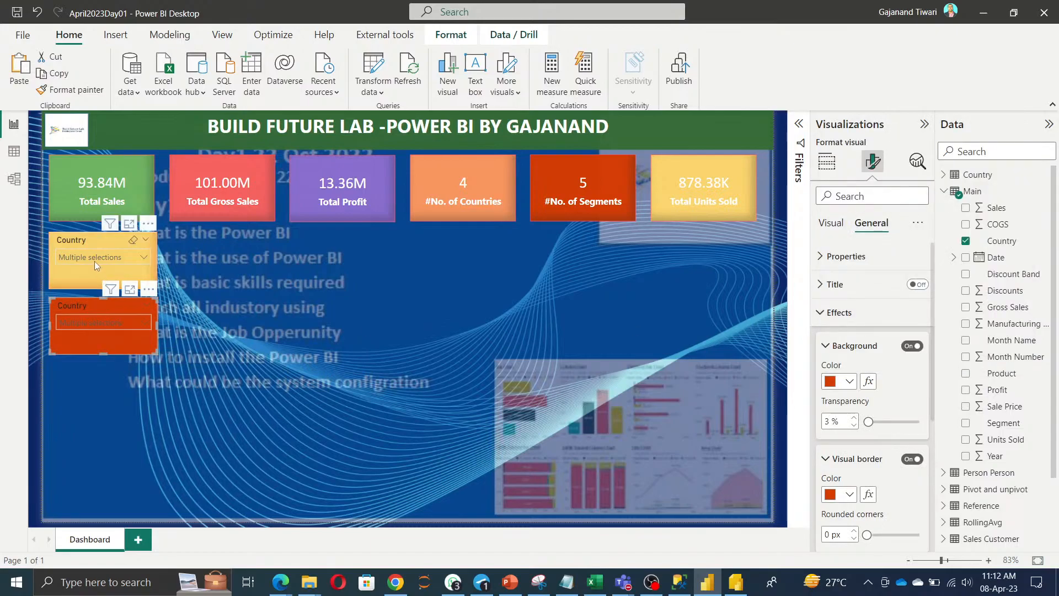
pyautogui.click(93, 241)
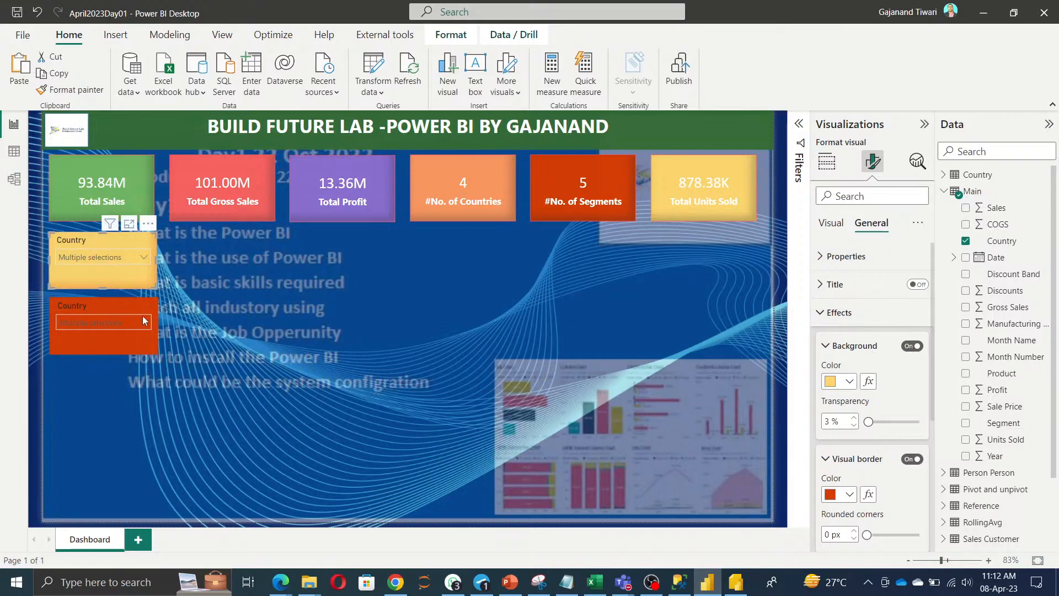
pyautogui.click(111, 307)
pyautogui.click(847, 390)
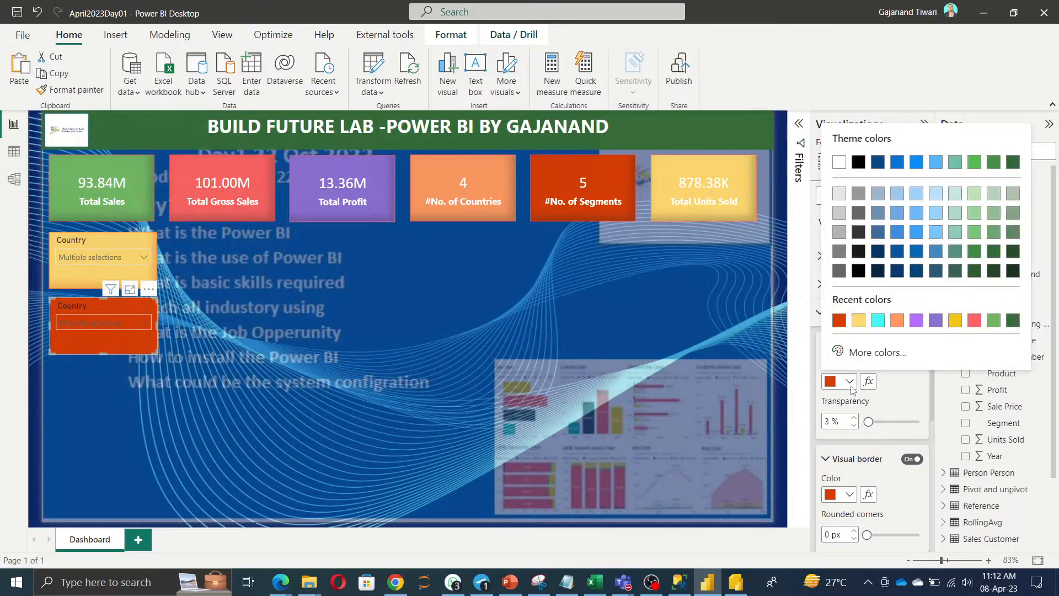
pyautogui.click(898, 321)
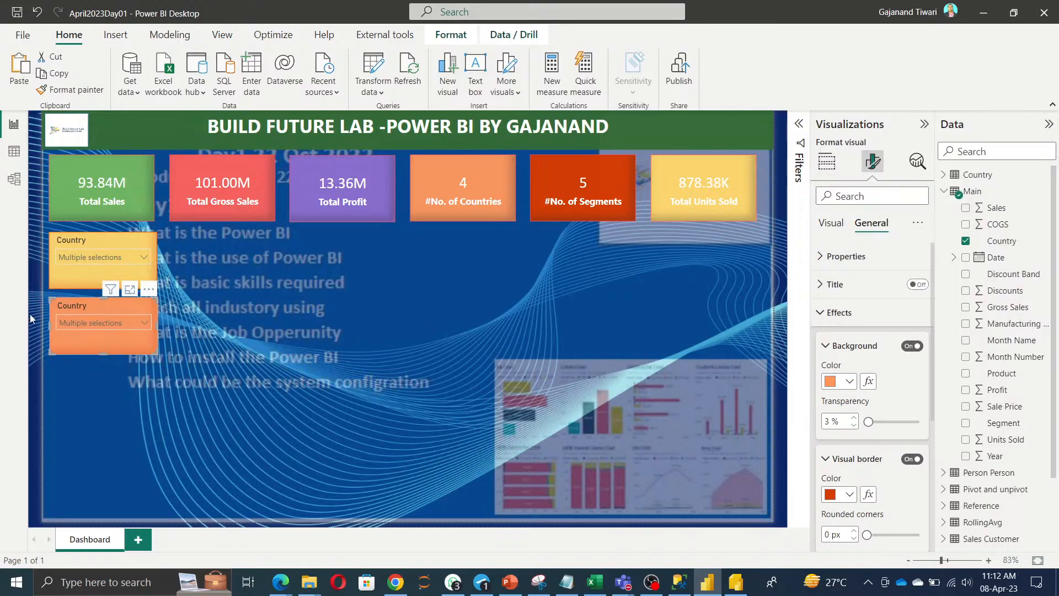
# Duplicate the orange slicer and place the third copy below the second.
pyautogui.hotkey('ctrl', 'c')
pyautogui.hotkey('ctrl', 'v')
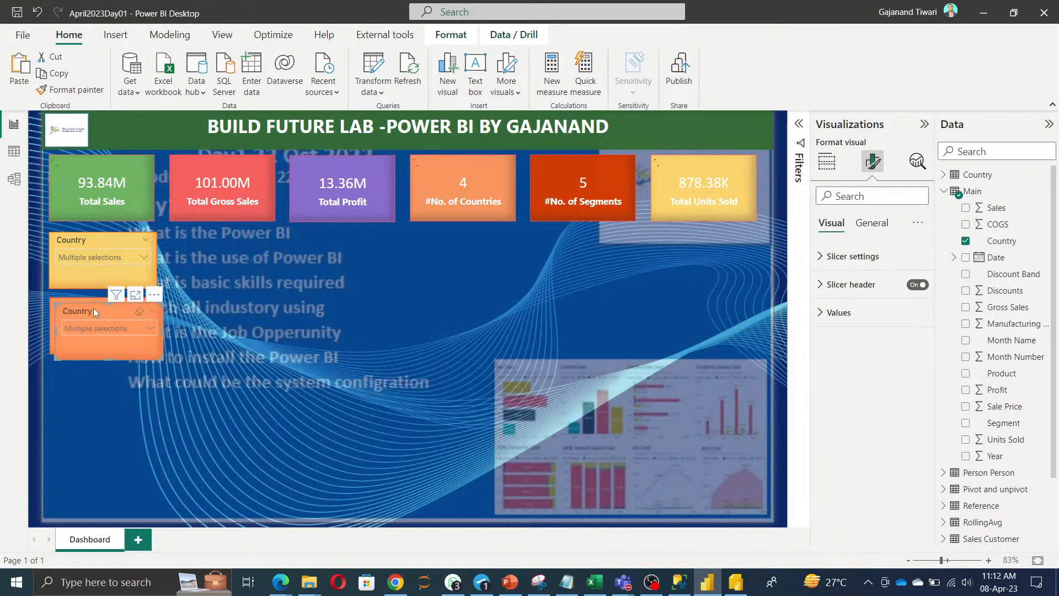
pyautogui.moveTo(93, 308); pyautogui.dragTo(87, 373)
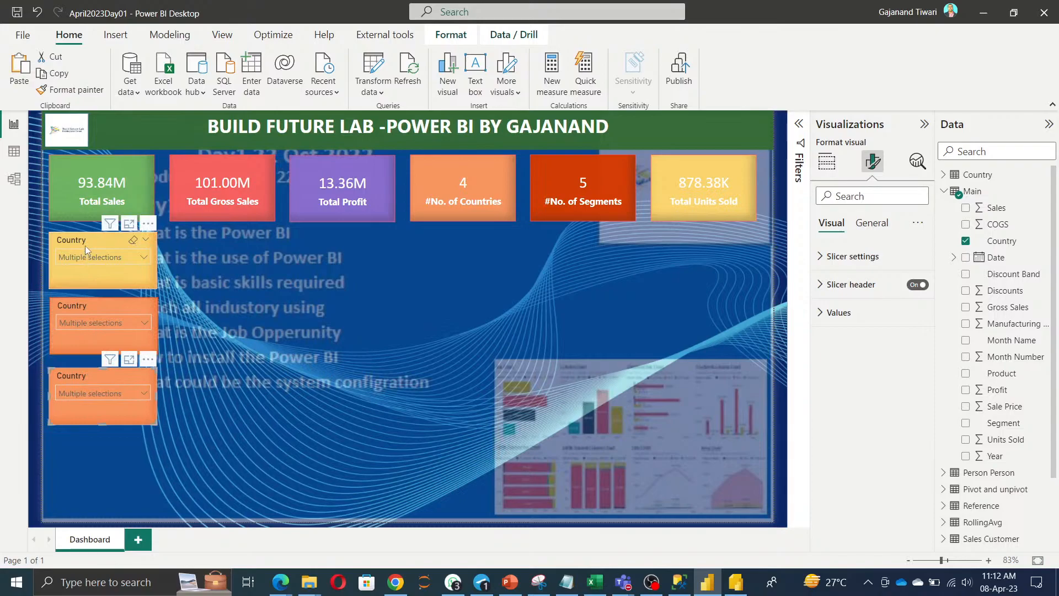
# Add the Date field to the top yellow slicer.
pyautogui.click(90, 303)
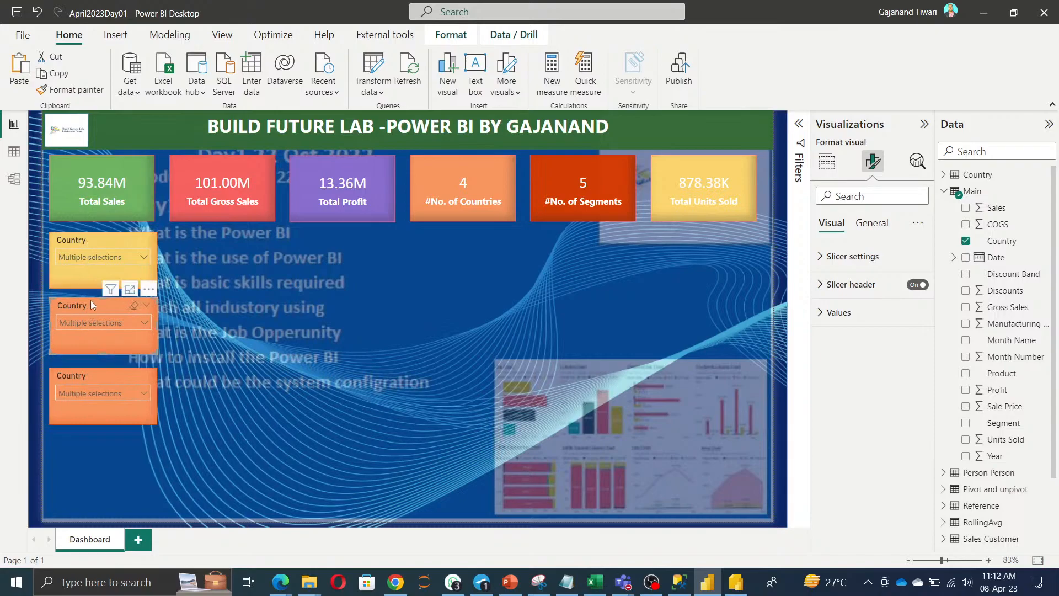
pyautogui.click(91, 237)
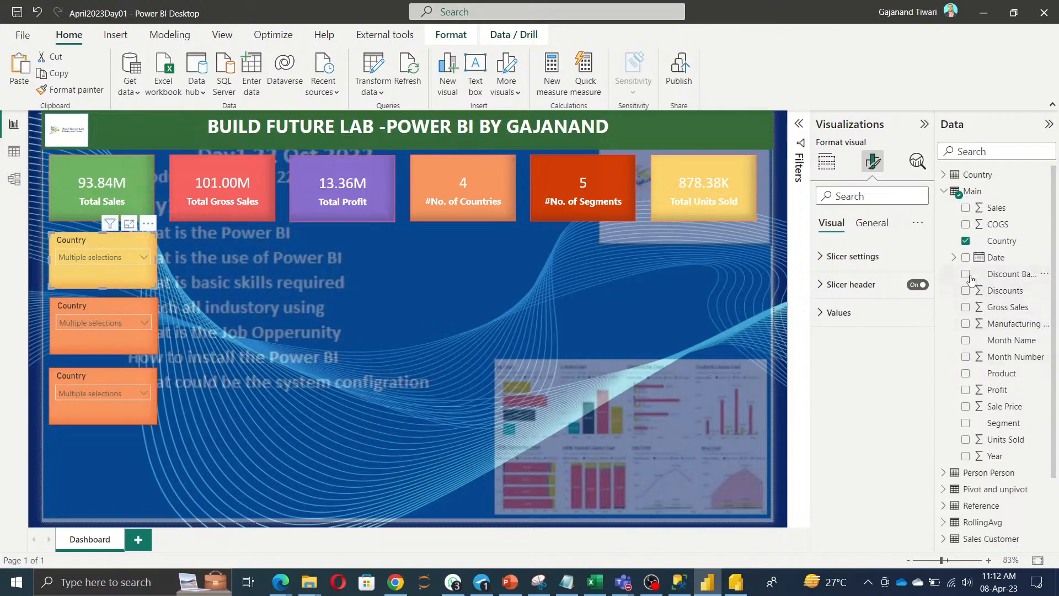
pyautogui.click(827, 162)
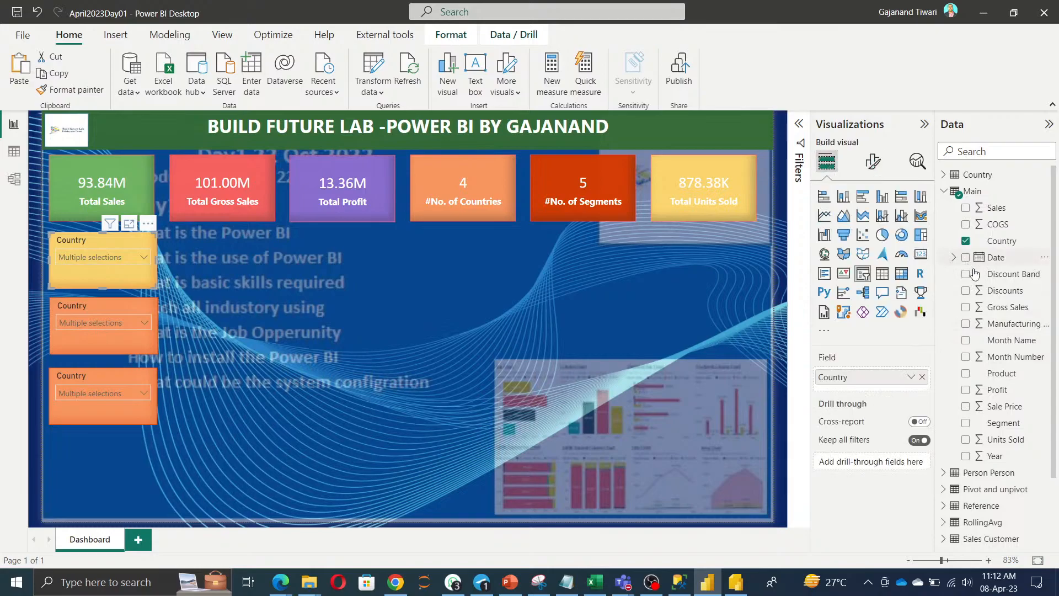
pyautogui.click(965, 257)
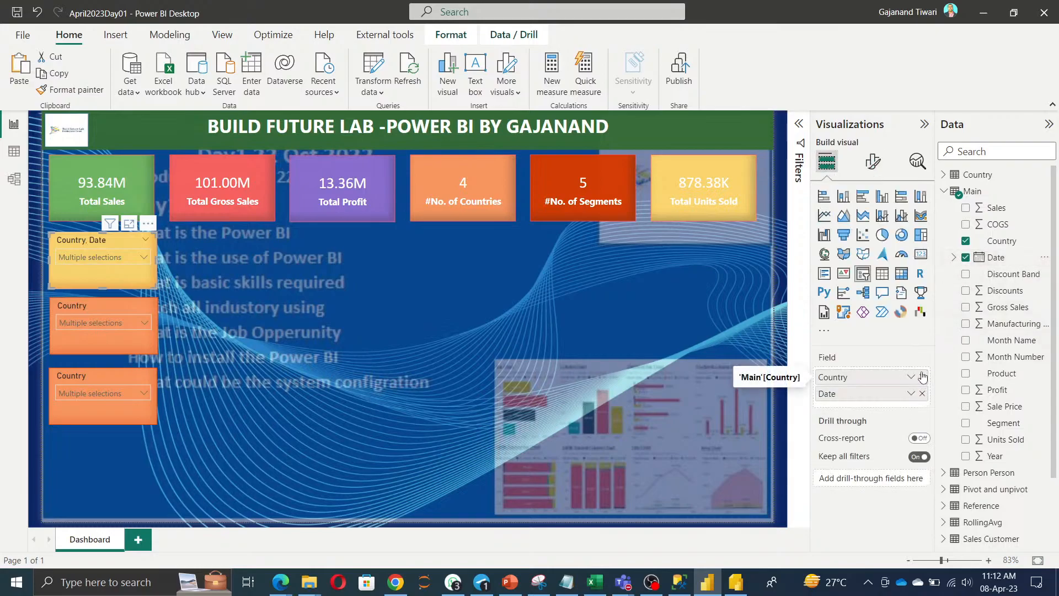
# Remove Country from the top slicer so it filters only Date, then make it slightly wider and taller.
pyautogui.click(923, 377)
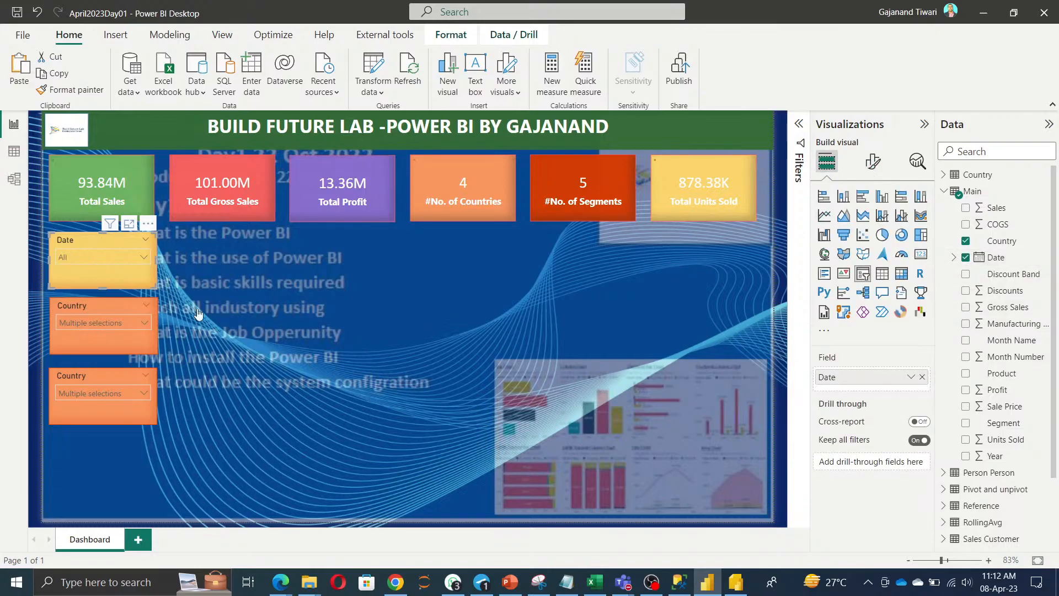
pyautogui.click(144, 258)
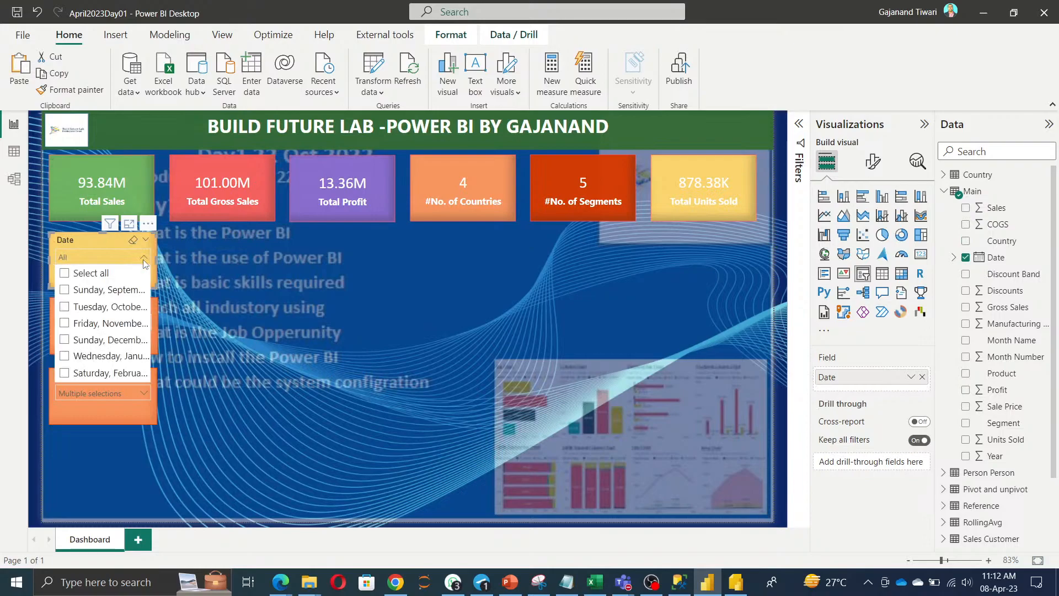
pyautogui.click(94, 246)
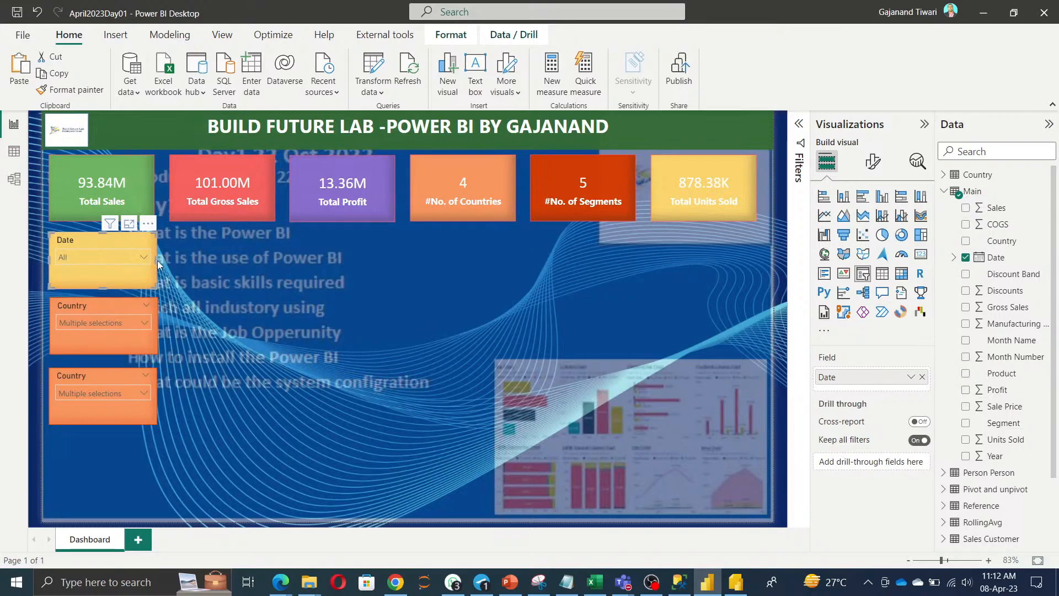
pyautogui.moveTo(155, 259); pyautogui.dragTo(197, 259)
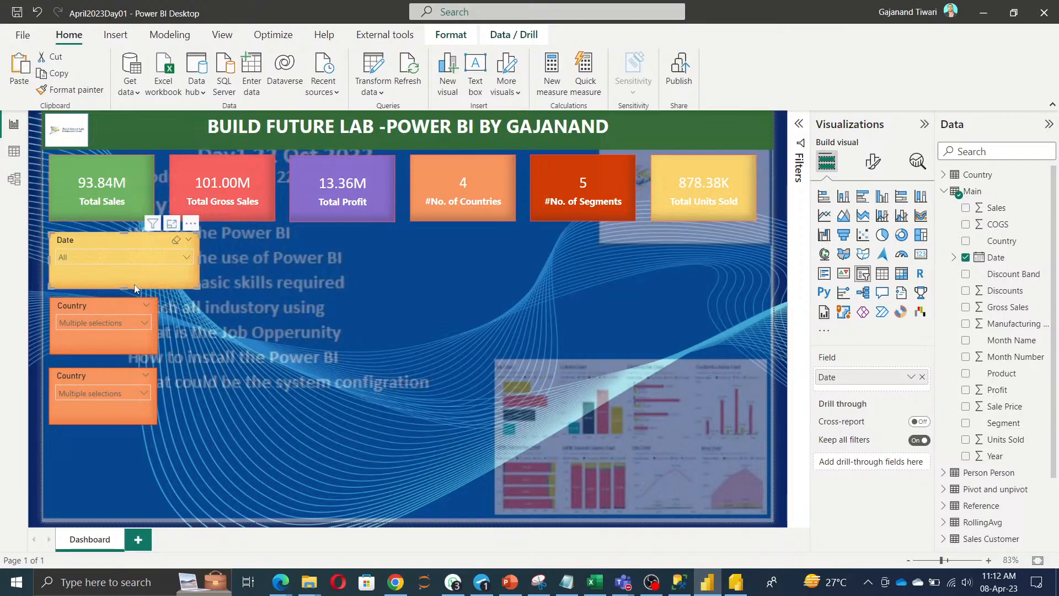
pyautogui.moveTo(126, 288); pyautogui.dragTo(126, 293)
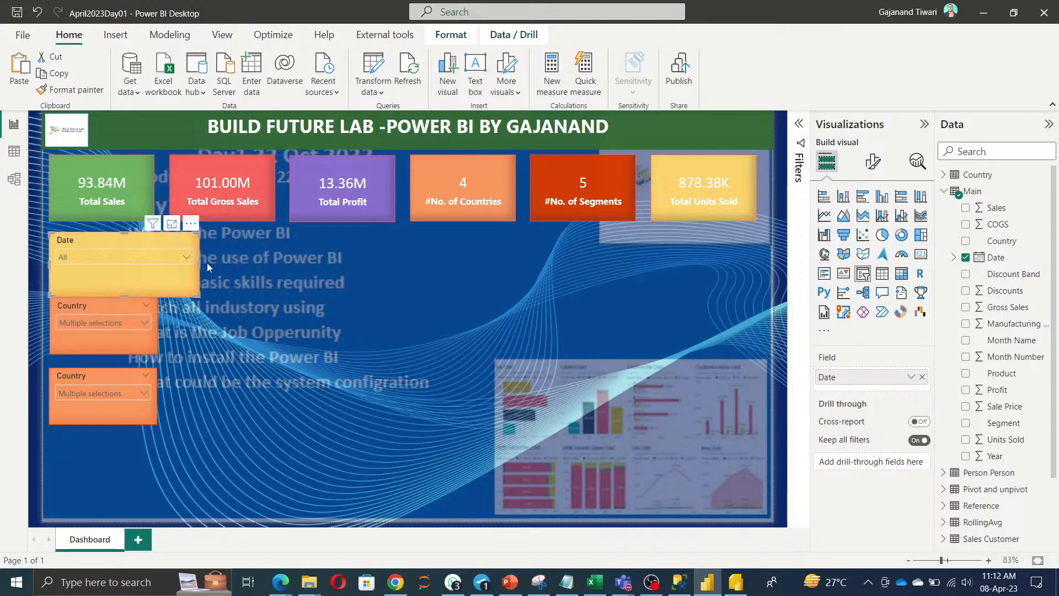
pyautogui.moveTo(197, 262); pyautogui.dragTo(170, 263)
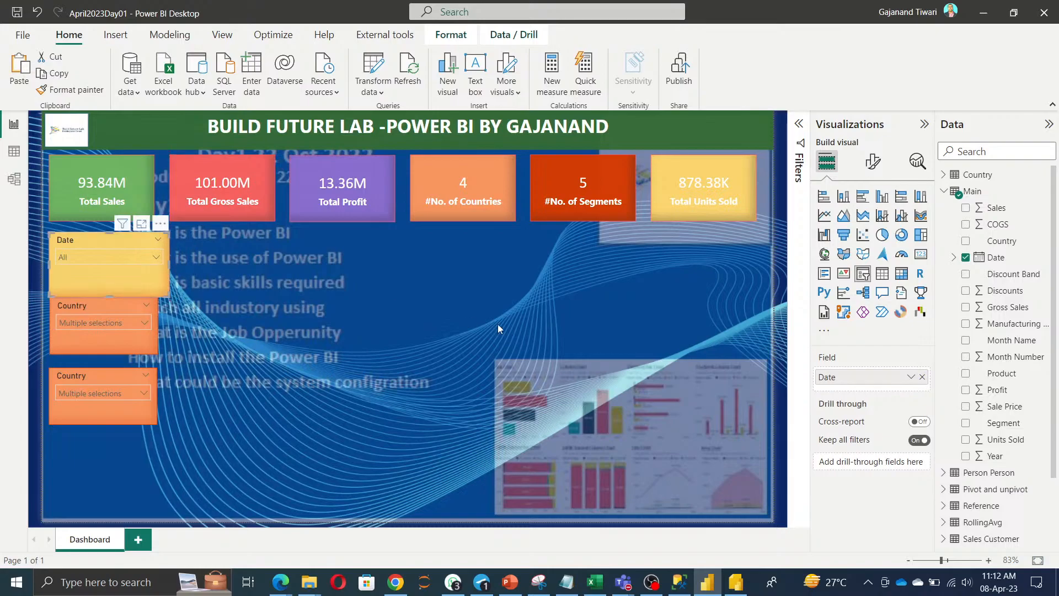
# Try the Vertical list and Between styles on the Date slicer, making it taller for the range bar.
pyautogui.click(873, 161)
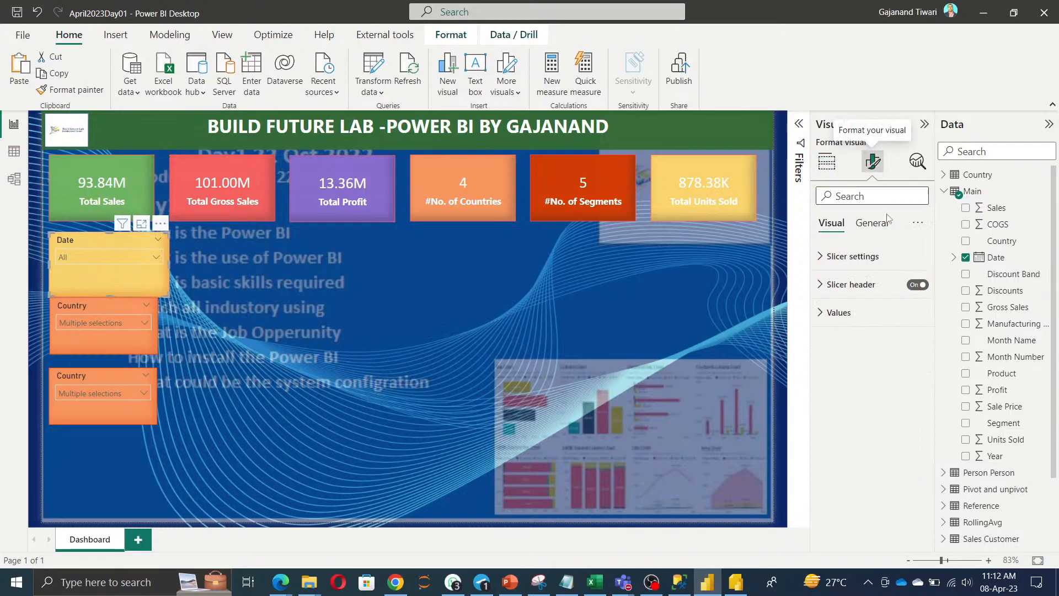
pyautogui.click(871, 256)
pyautogui.click(886, 326)
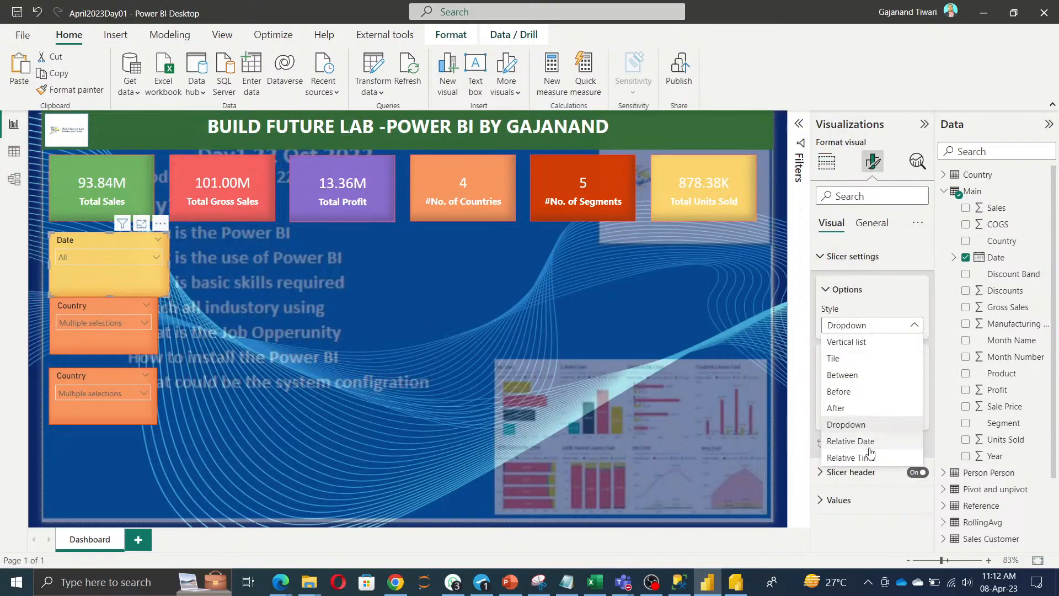
pyautogui.click(842, 344)
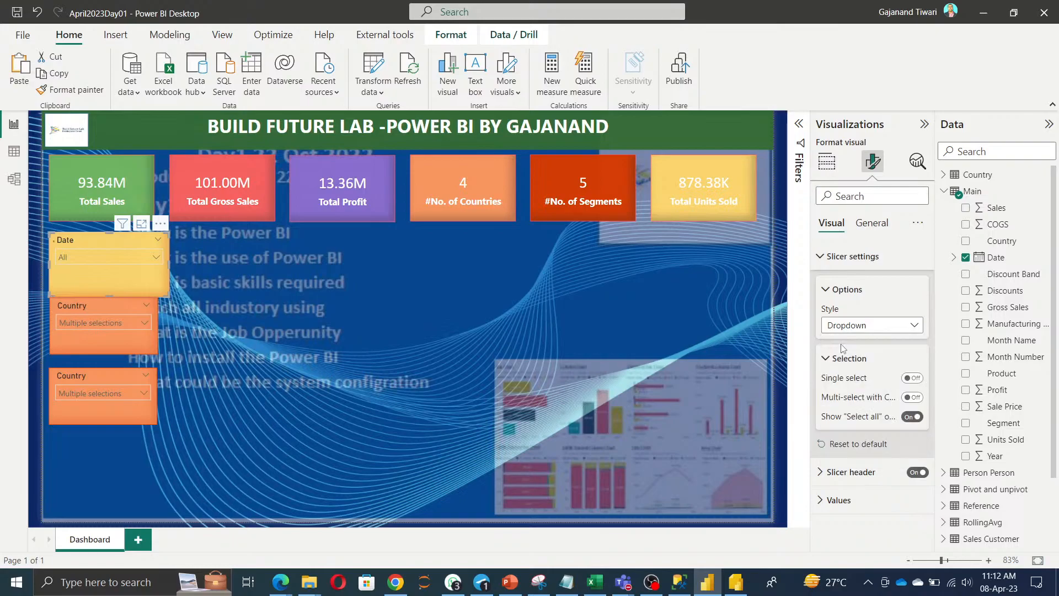
pyautogui.click(845, 327)
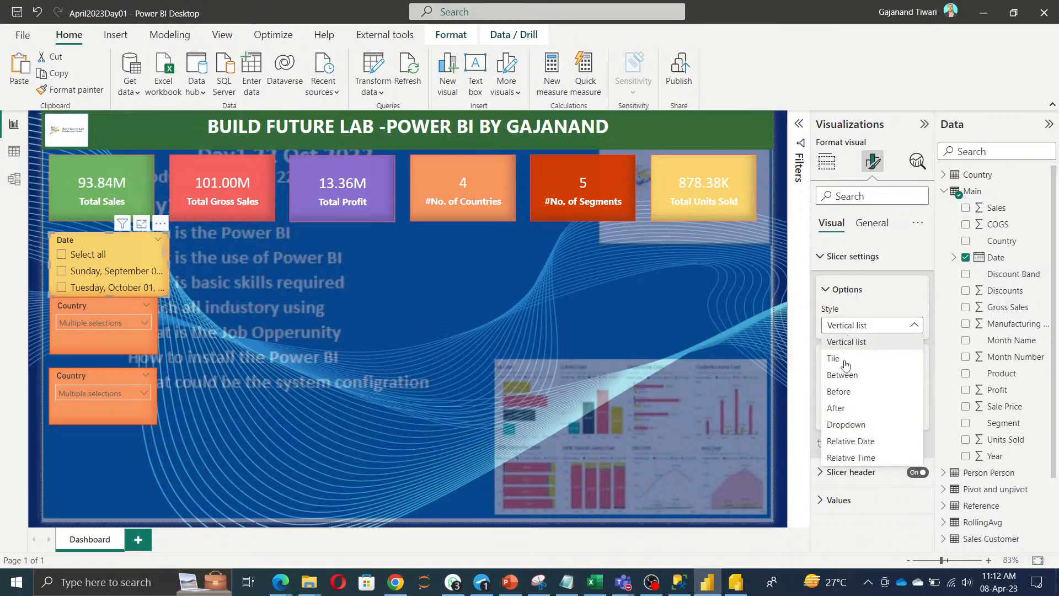
pyautogui.click(846, 375)
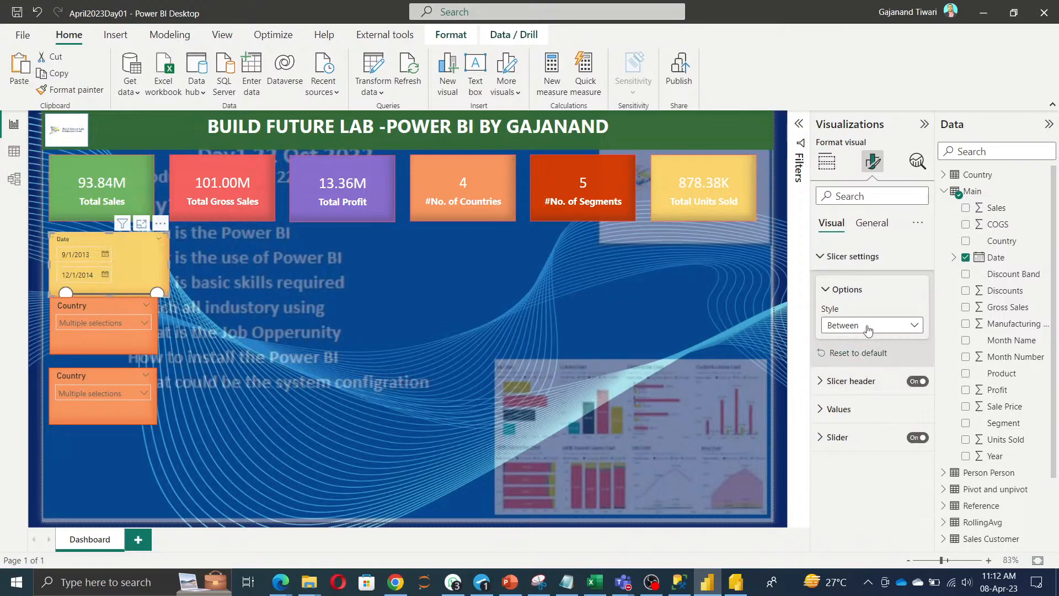
pyautogui.moveTo(99, 303); pyautogui.dragTo(100, 331)
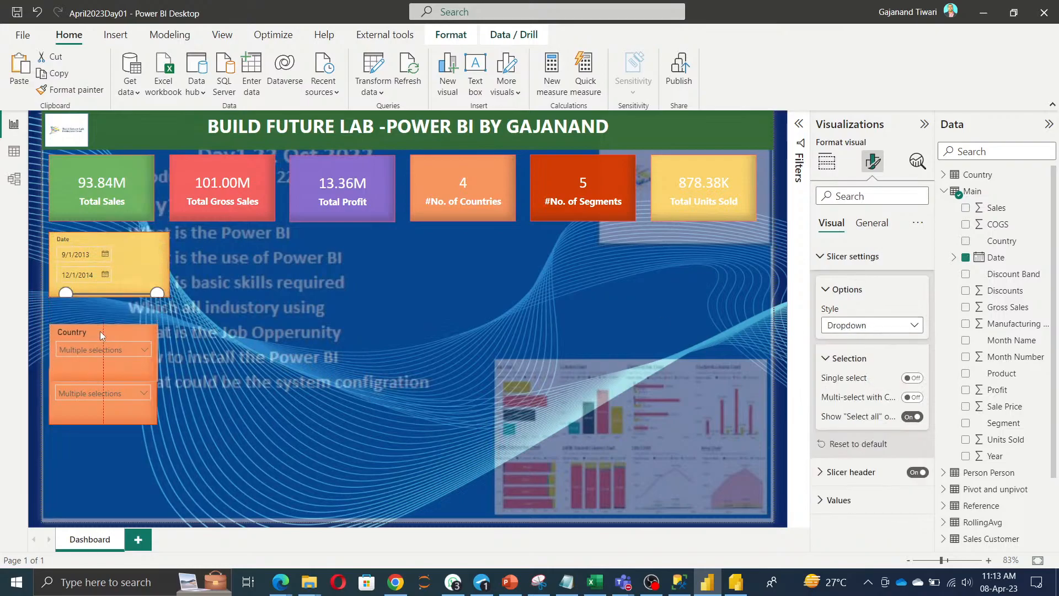
pyautogui.click(130, 270)
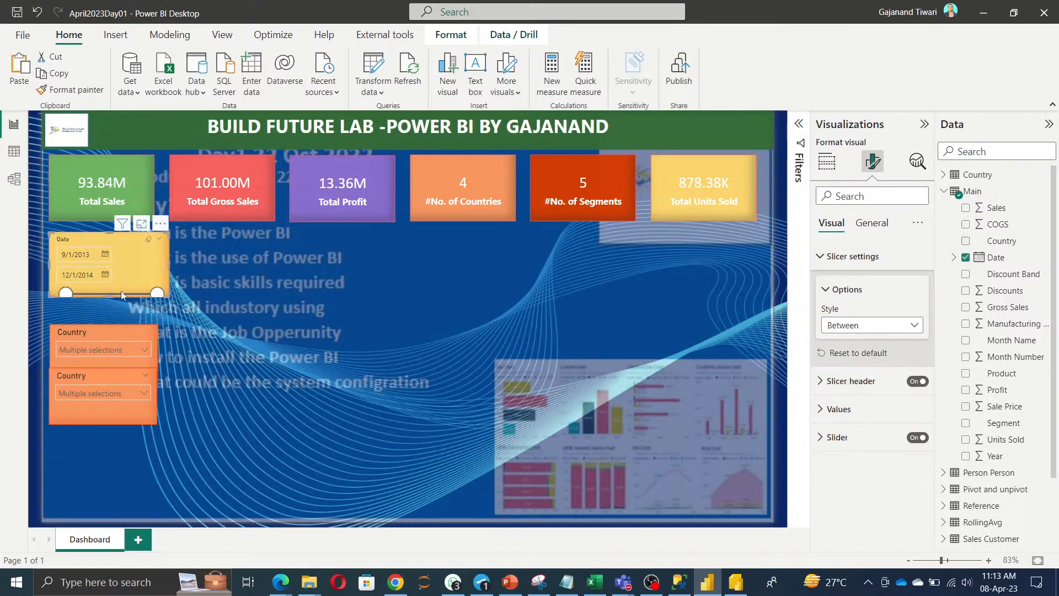
pyautogui.moveTo(112, 296); pyautogui.dragTo(110, 305)
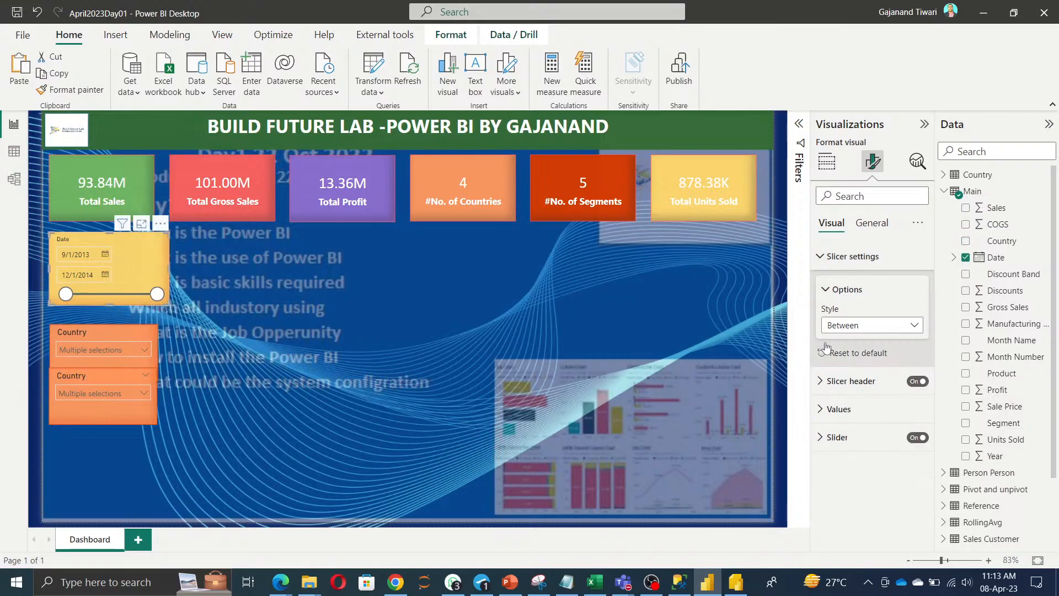
# Set the Date slicer style to Relative Date after trying Before, After and Dropdown.
pyautogui.click(858, 326)
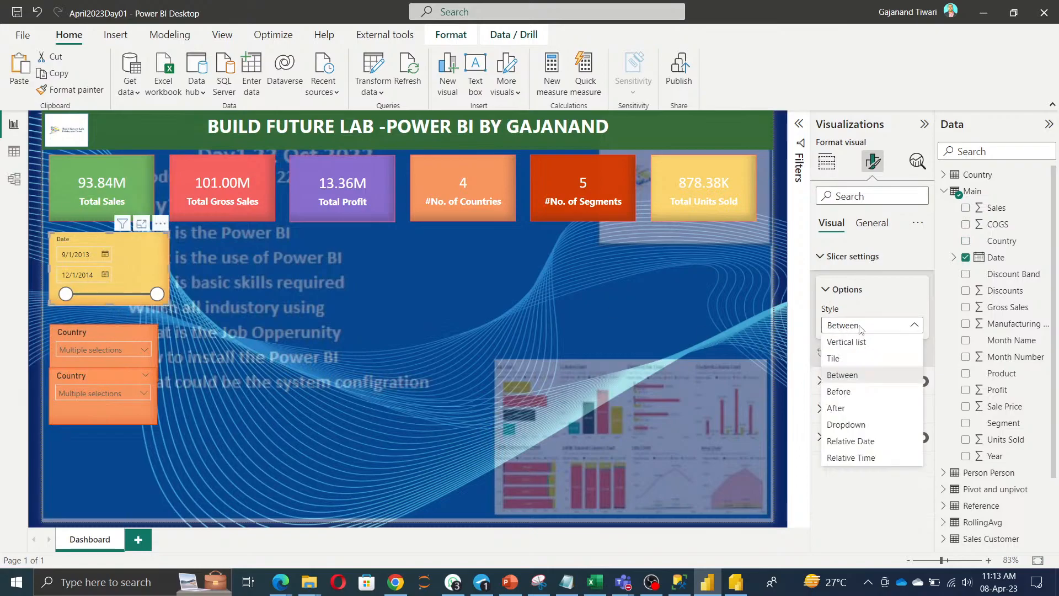
pyautogui.click(854, 392)
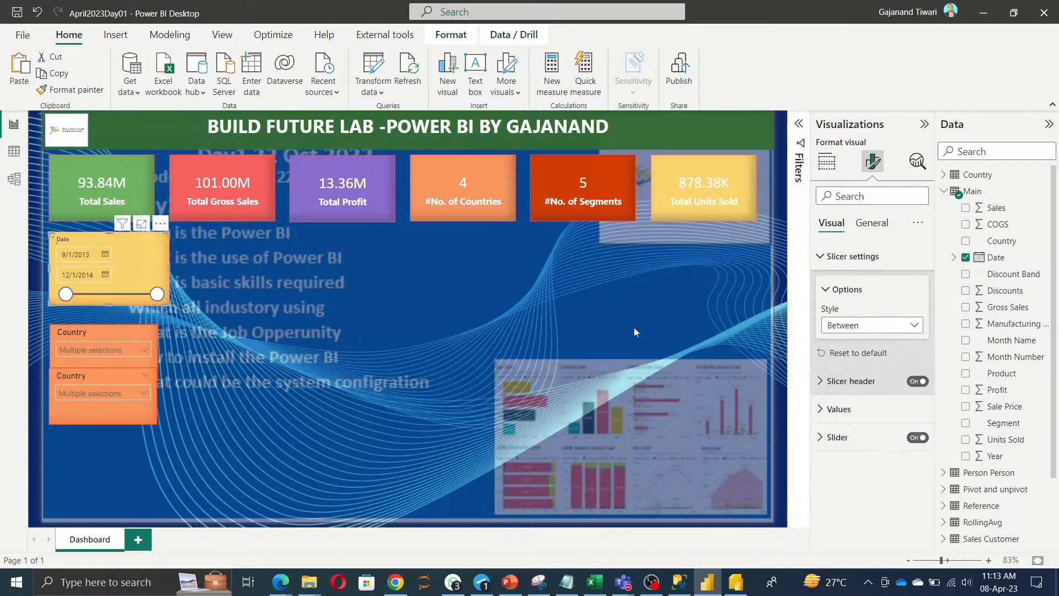
pyautogui.click(852, 327)
pyautogui.click(853, 408)
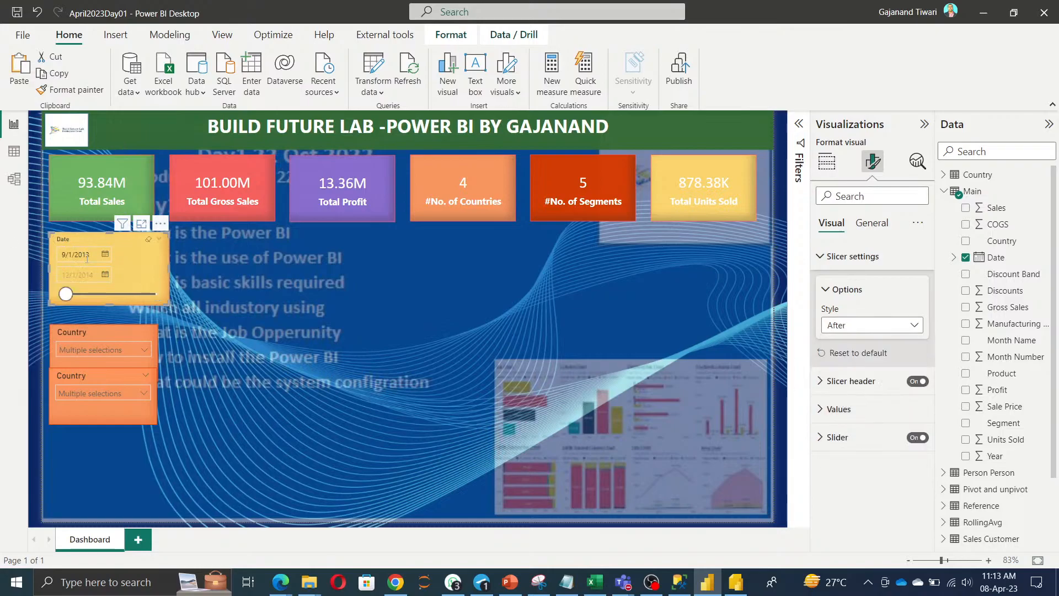
pyautogui.click(854, 327)
pyautogui.click(858, 431)
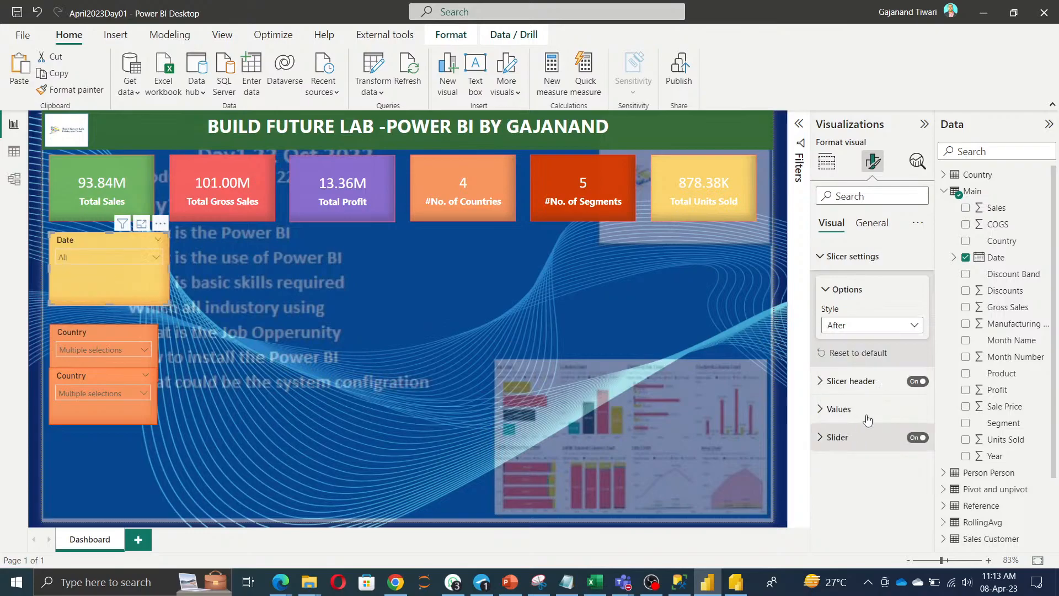
pyautogui.click(879, 330)
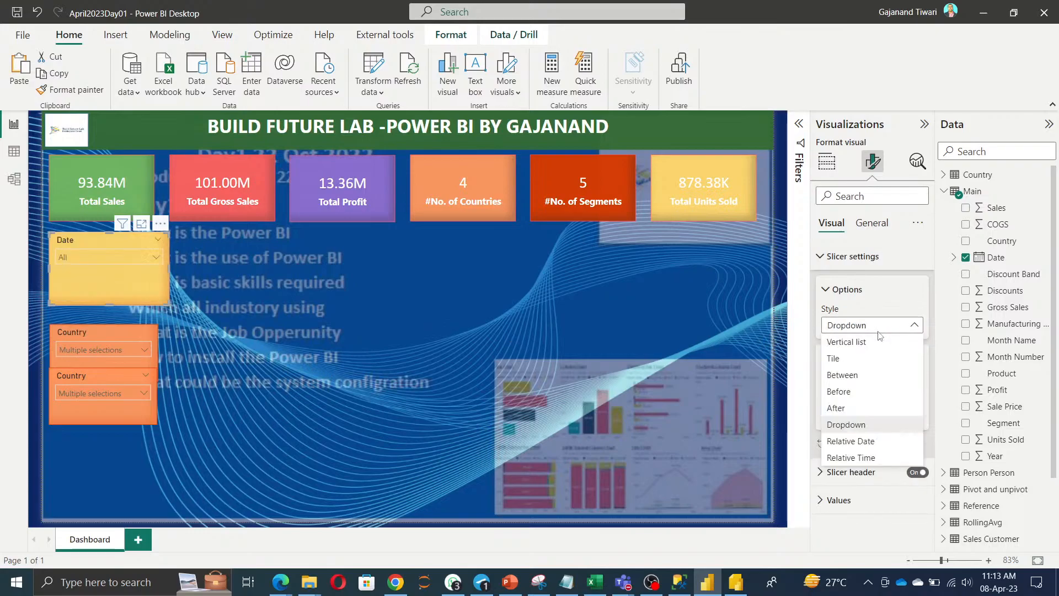
pyautogui.click(857, 441)
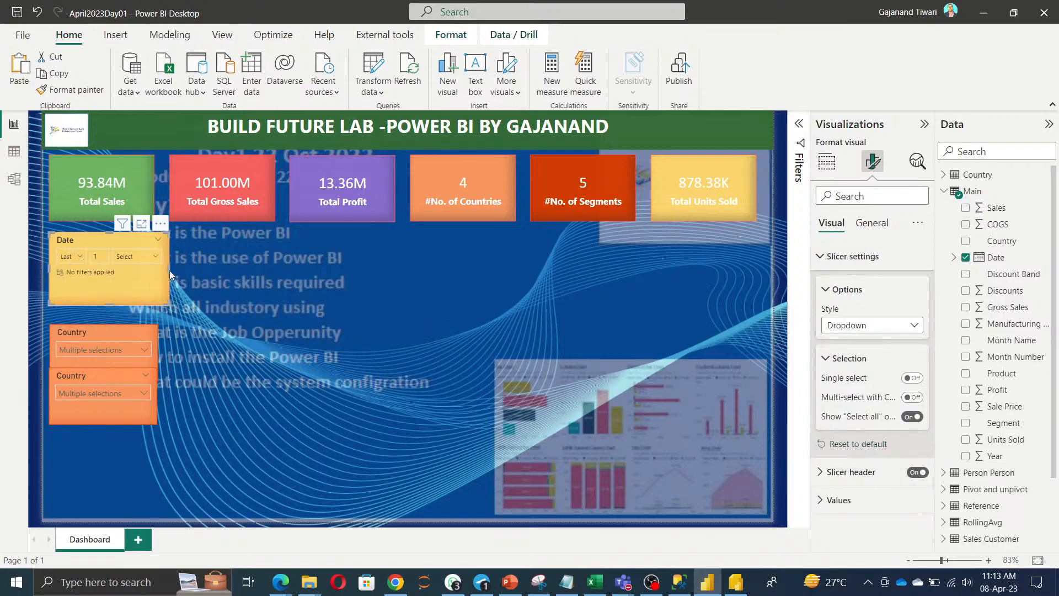
# Inspect the Last/Next/This and time unit choices of the relative date filter.
pyautogui.click(81, 257)
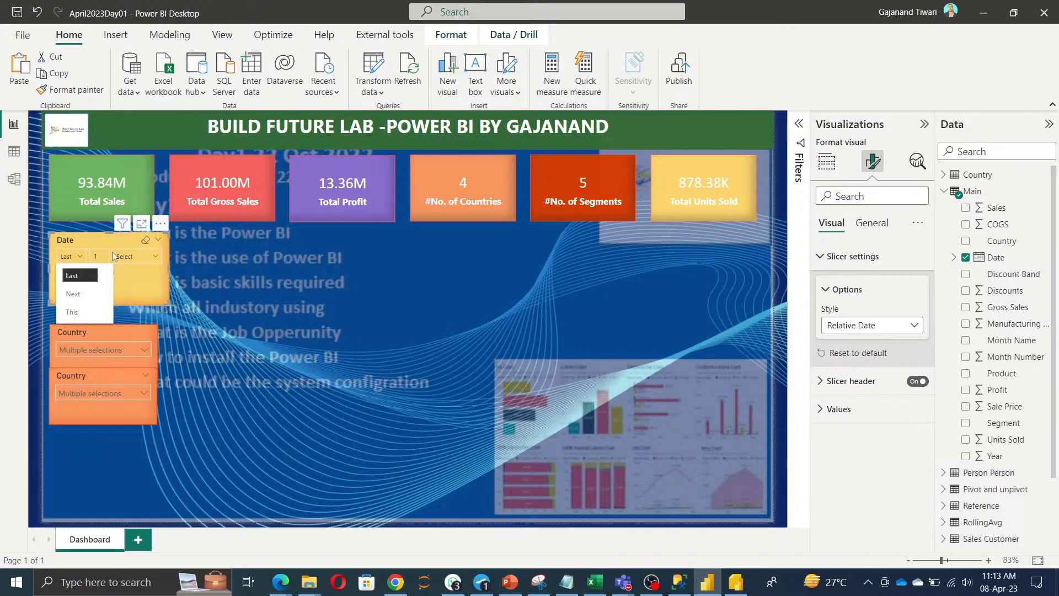
pyautogui.click(144, 257)
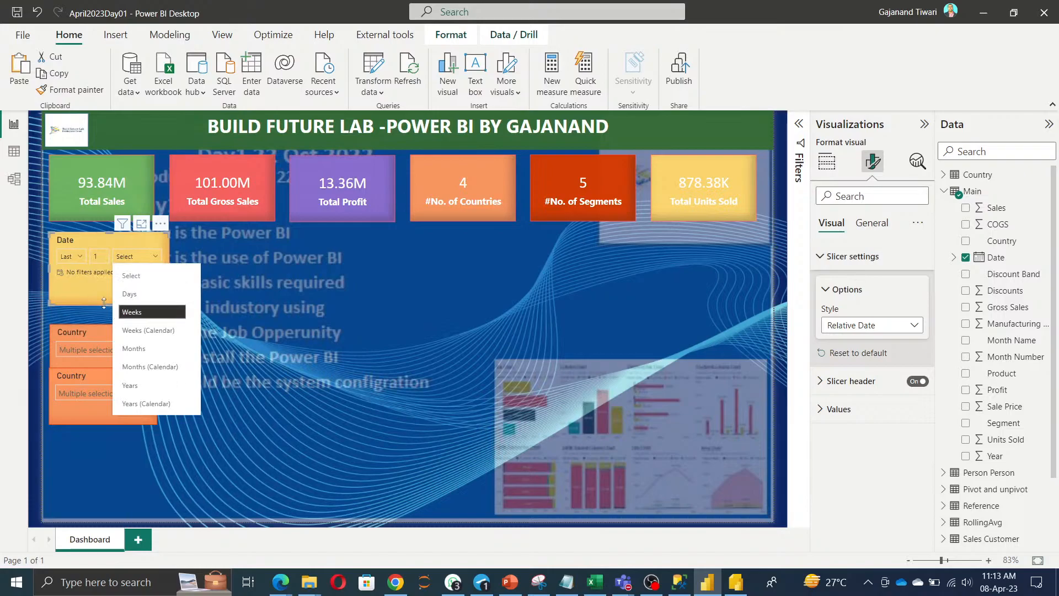
pyautogui.click(91, 283)
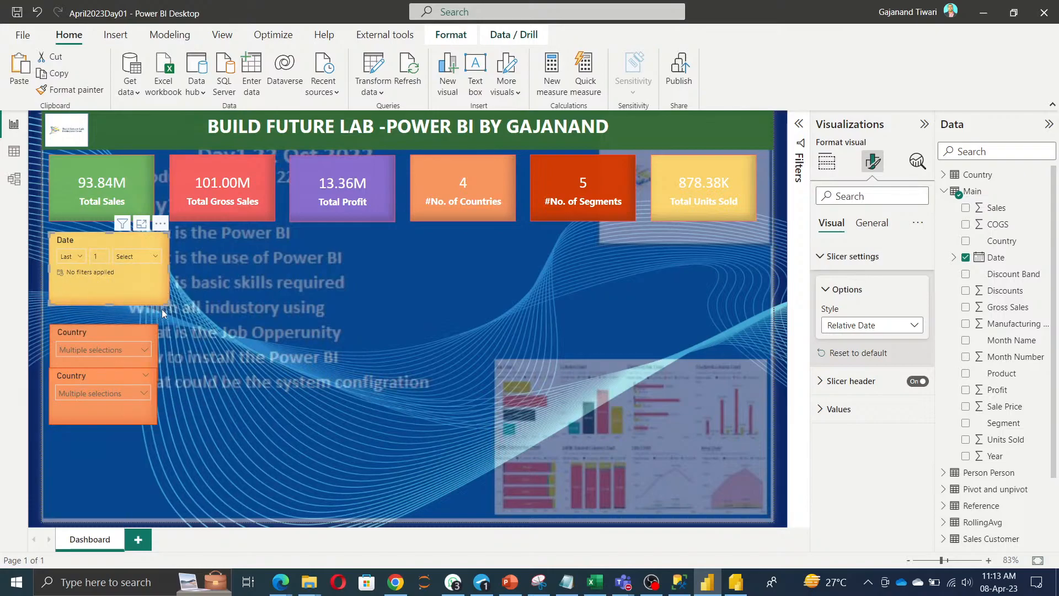
# Shorten the Date slicer, rearrange the Country slicers, and switch the lower one to Product.
pyautogui.moveTo(111, 306); pyautogui.dragTo(112, 300)
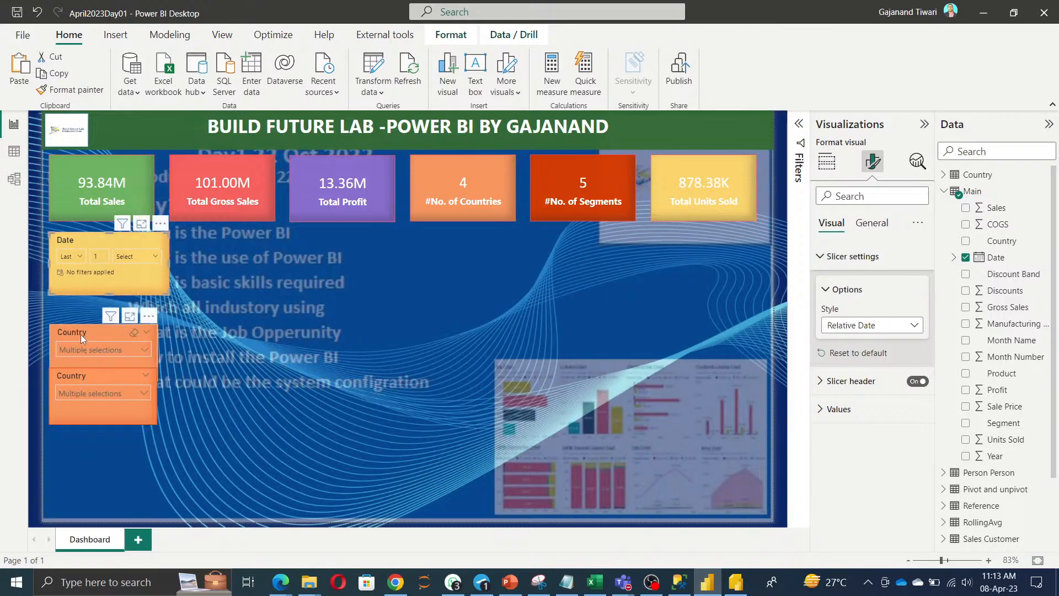
pyautogui.moveTo(80, 334); pyautogui.dragTo(81, 319)
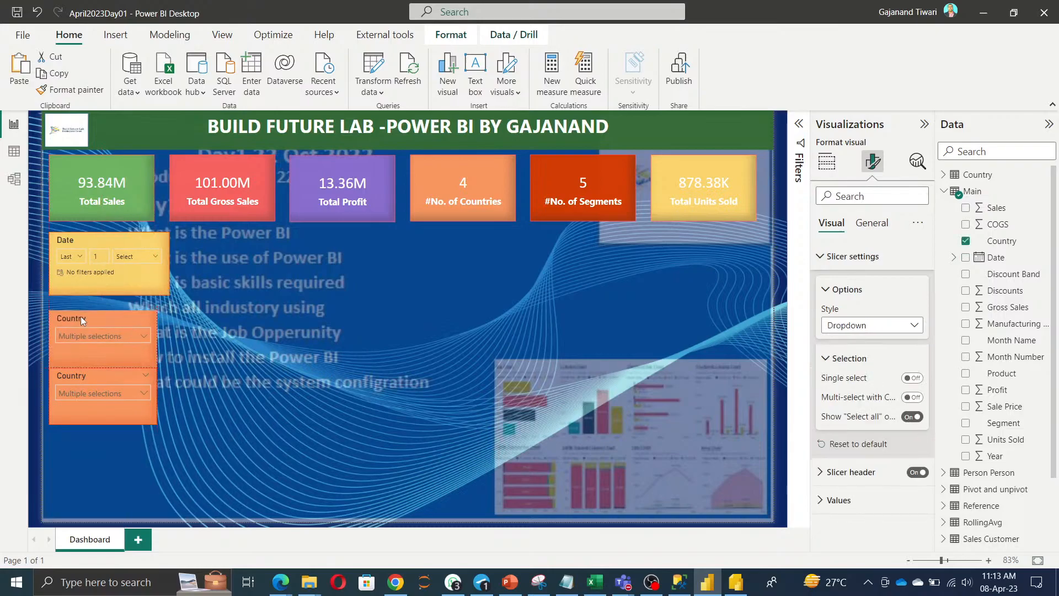
pyautogui.moveTo(89, 373); pyautogui.dragTo(90, 388)
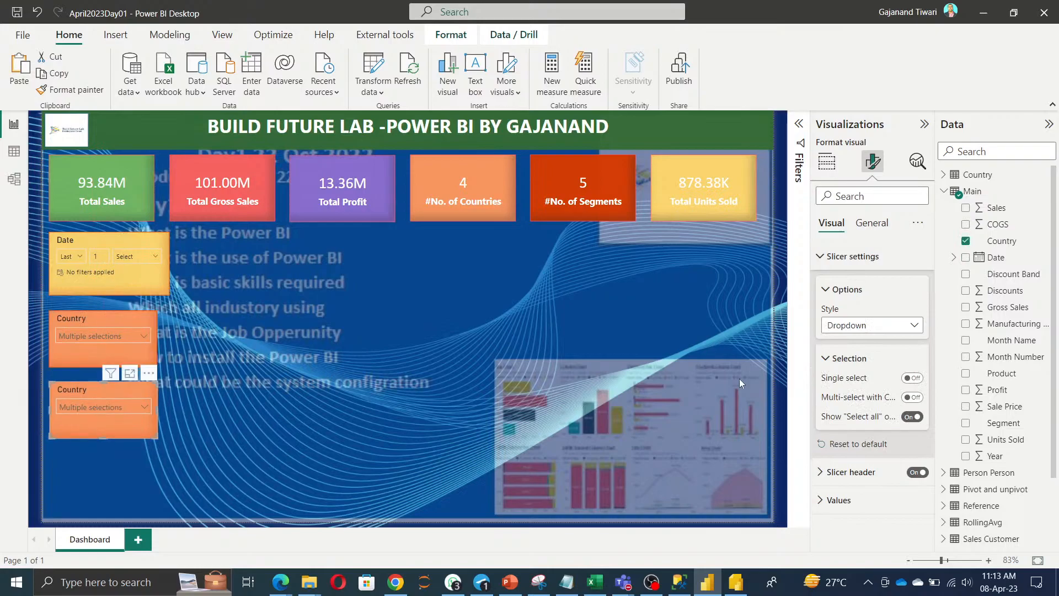
pyautogui.click(966, 373)
pyautogui.click(826, 162)
pyautogui.moveTo(914, 372); pyautogui.dragTo(777, 367)
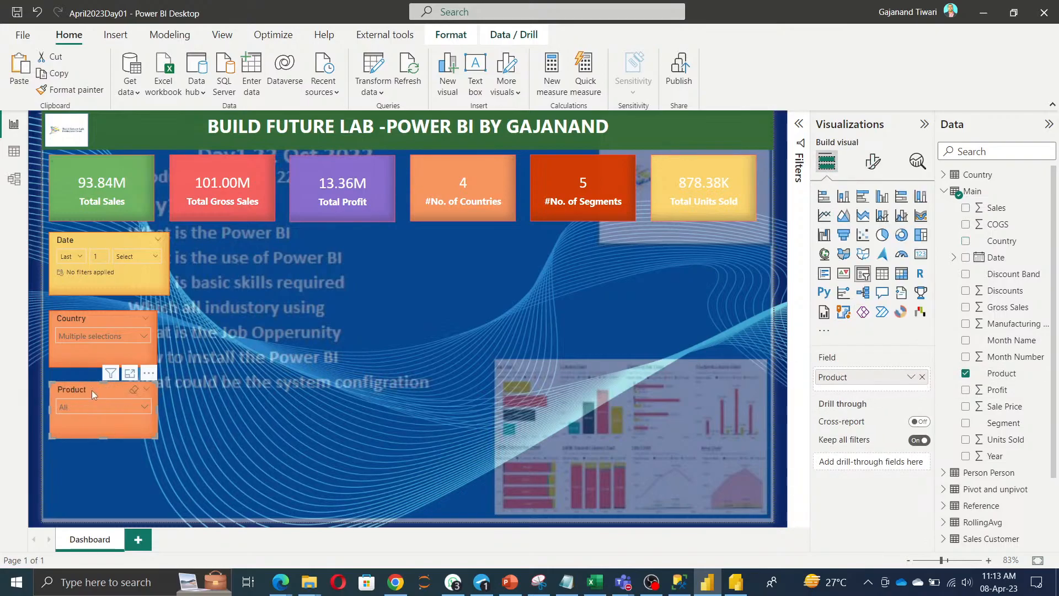
# Duplicate the Product slicer below it and set its fields to Year above Month Name.
pyautogui.hotkey('ctrl', 'c')
pyautogui.hotkey('ctrl', 'v')
pyautogui.moveTo(94, 393); pyautogui.dragTo(87, 461)
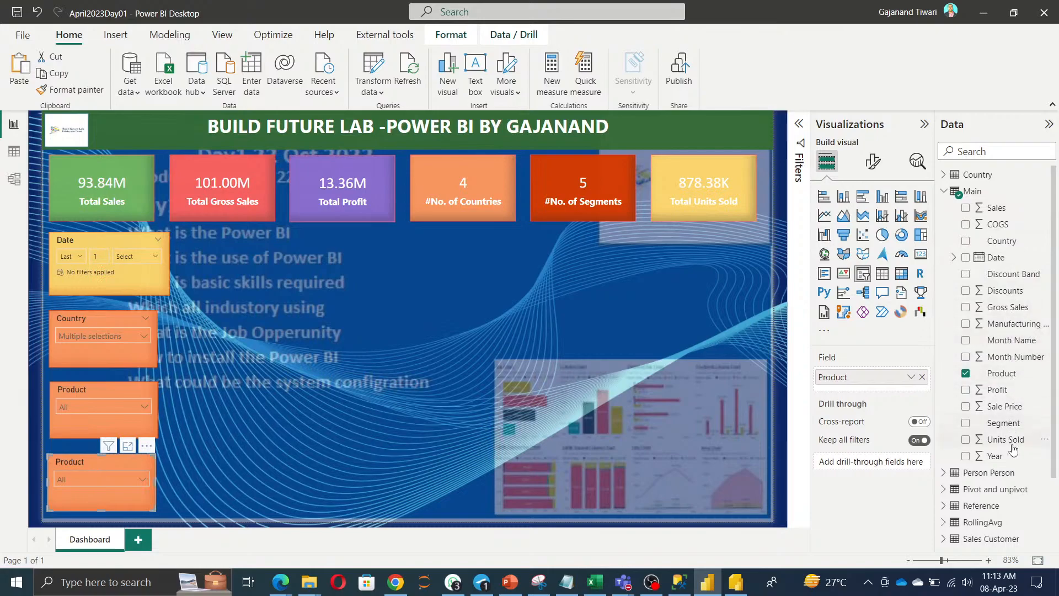
pyautogui.moveTo(1012, 339); pyautogui.dragTo(877, 378)
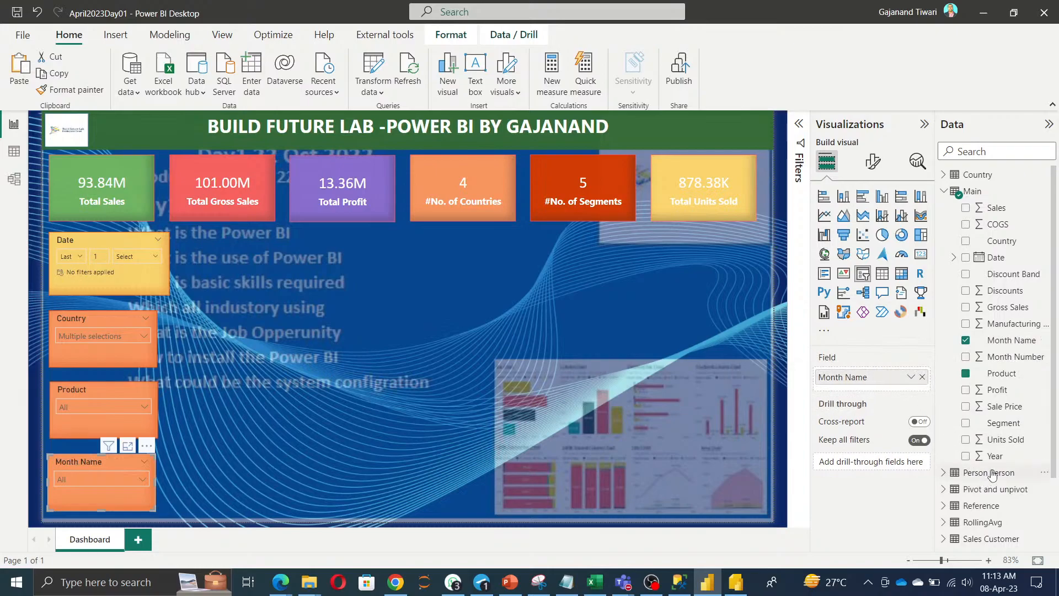
pyautogui.moveTo(990, 461); pyautogui.dragTo(866, 392)
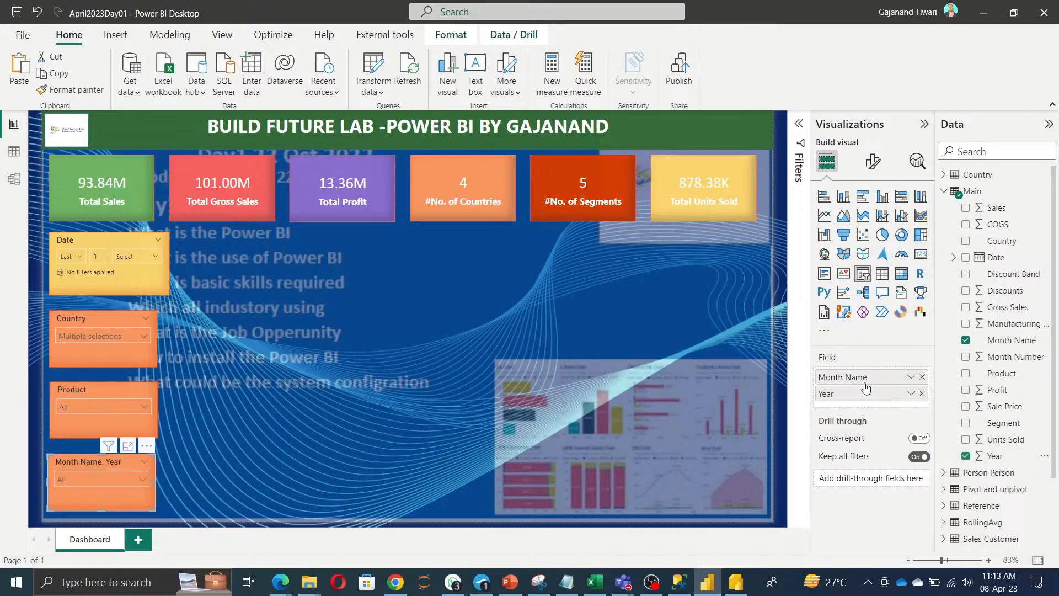
pyautogui.click(131, 481)
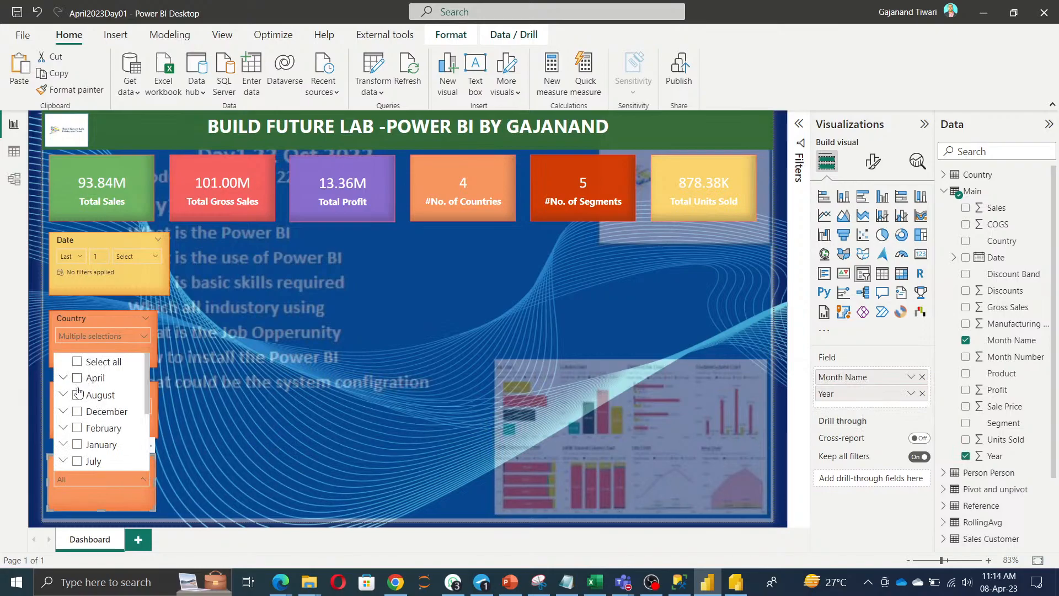
pyautogui.moveTo(882, 379); pyautogui.dragTo(881, 410)
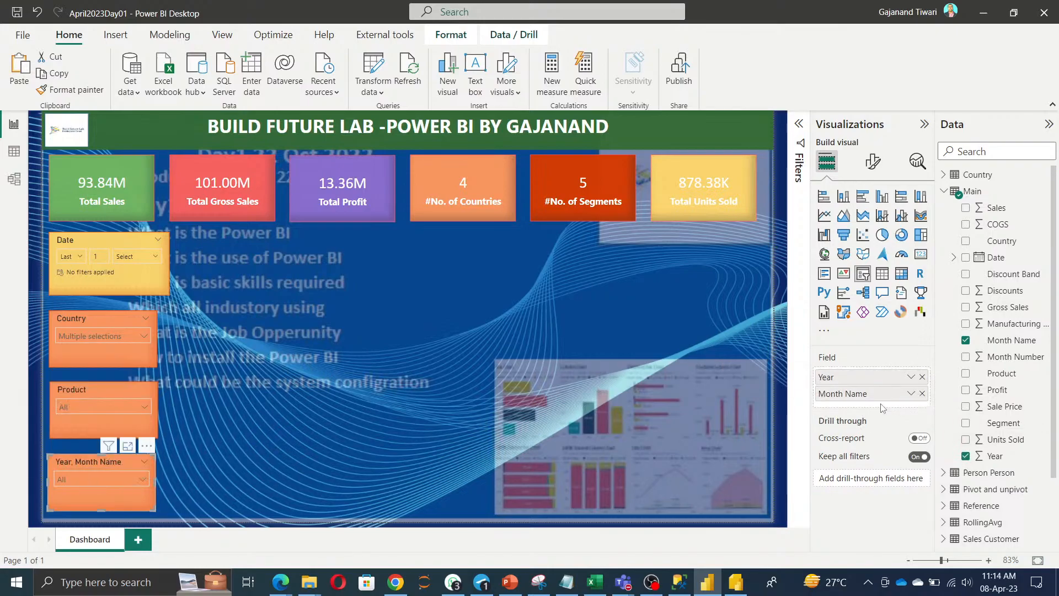
pyautogui.click(104, 478)
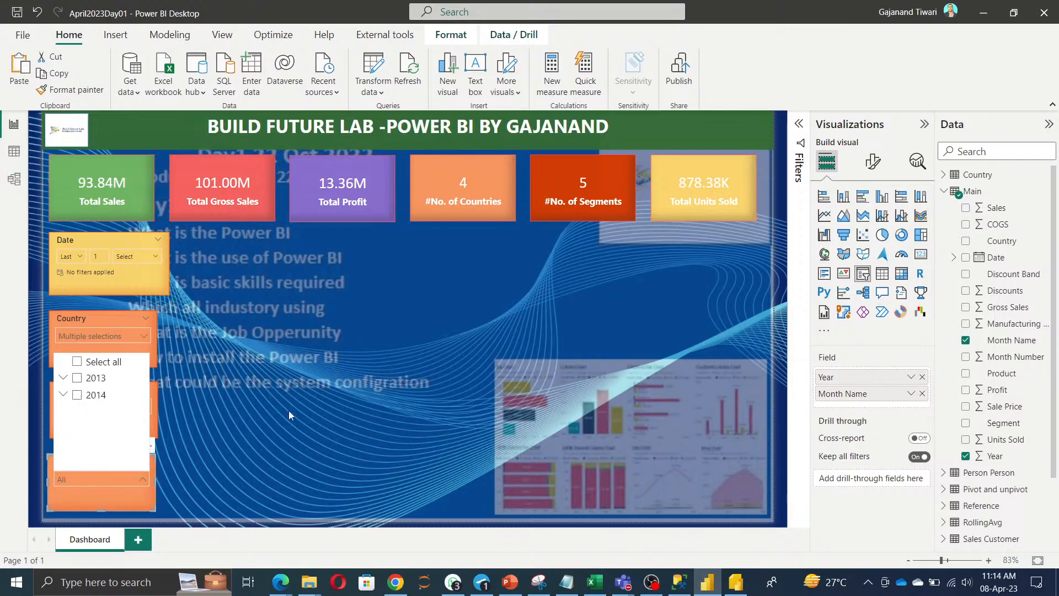
pyautogui.click(270, 402)
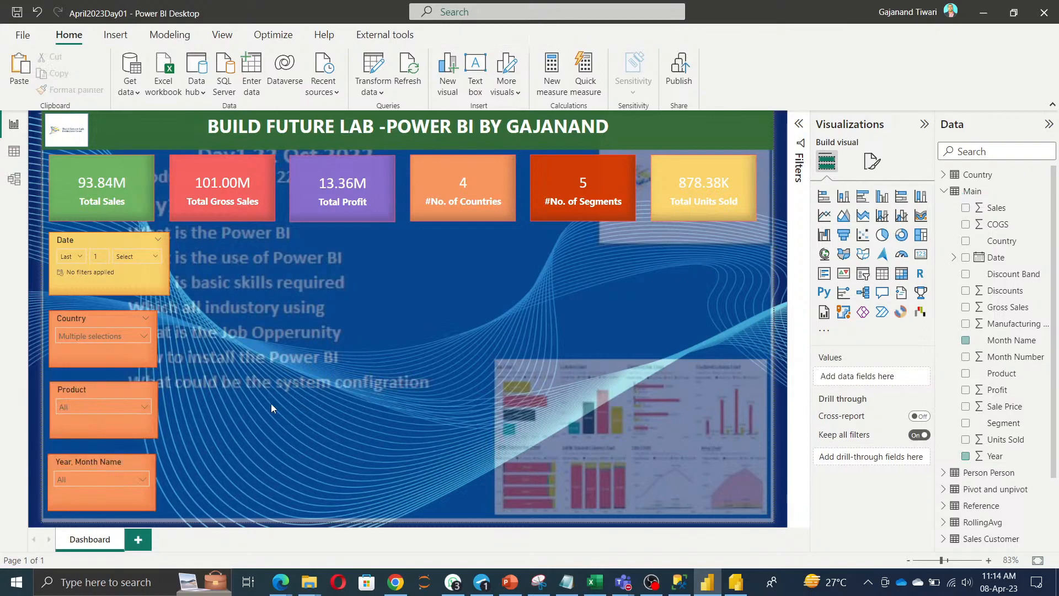
# Widen the Country, Product and Year, Month Name slicers to line up with the Date slicer.
pyautogui.click(85, 237)
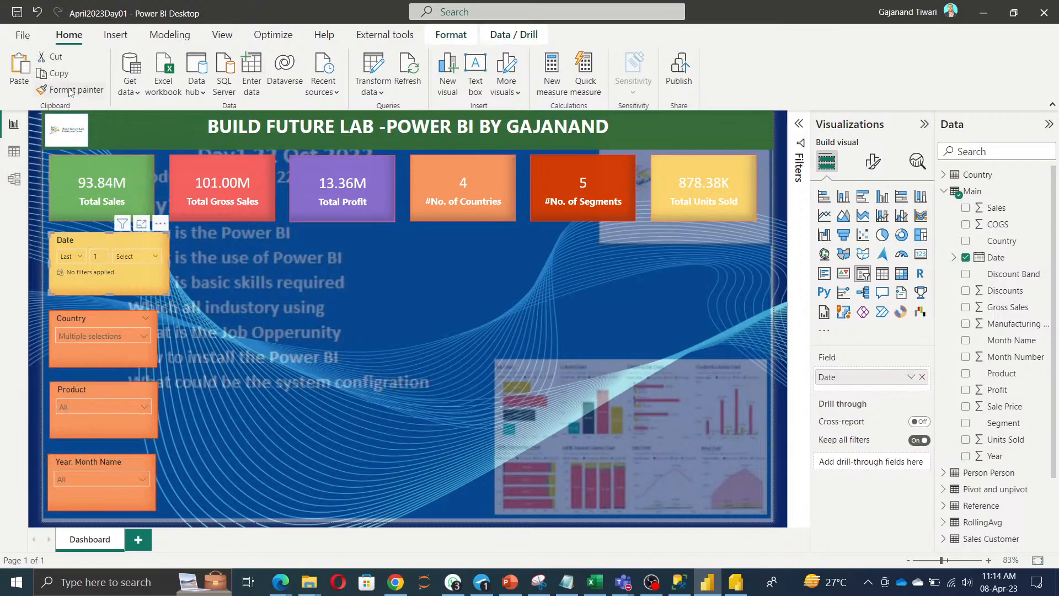
pyautogui.click(85, 319)
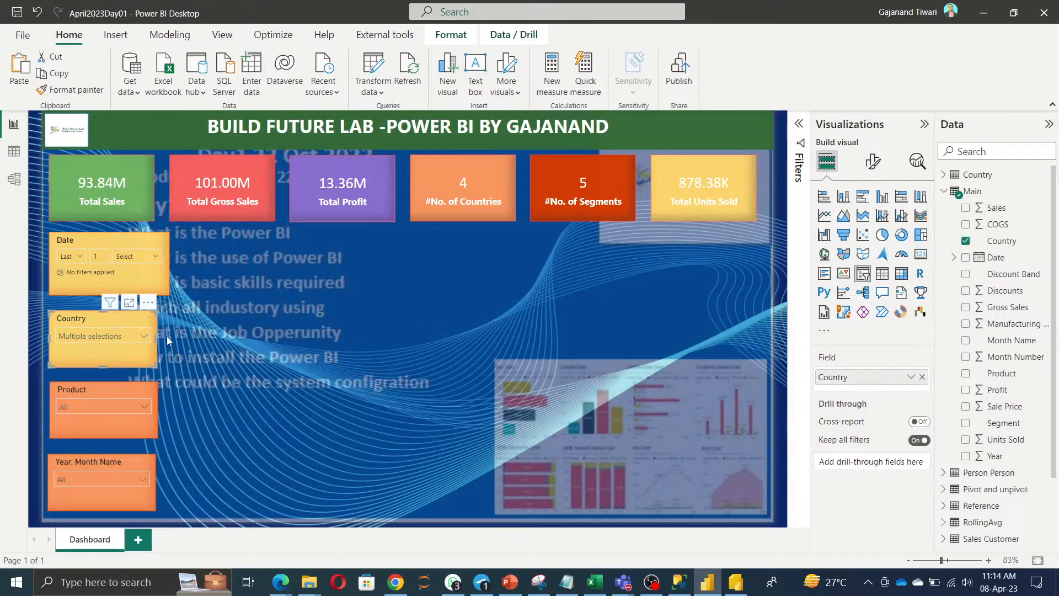
pyautogui.moveTo(166, 336); pyautogui.dragTo(170, 336)
pyautogui.click(127, 395)
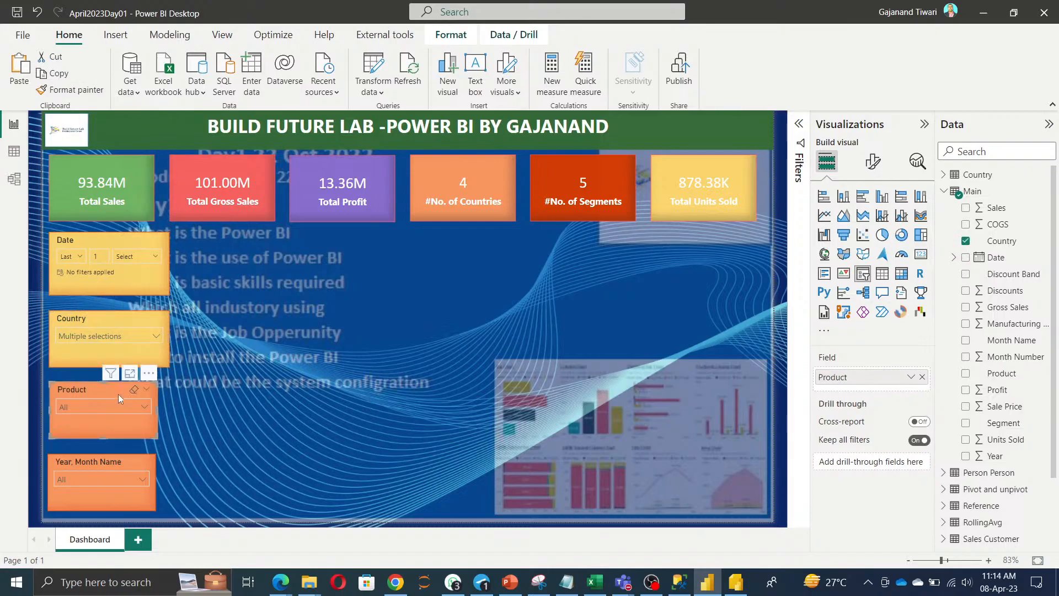
pyautogui.moveTo(158, 409); pyautogui.dragTo(167, 409)
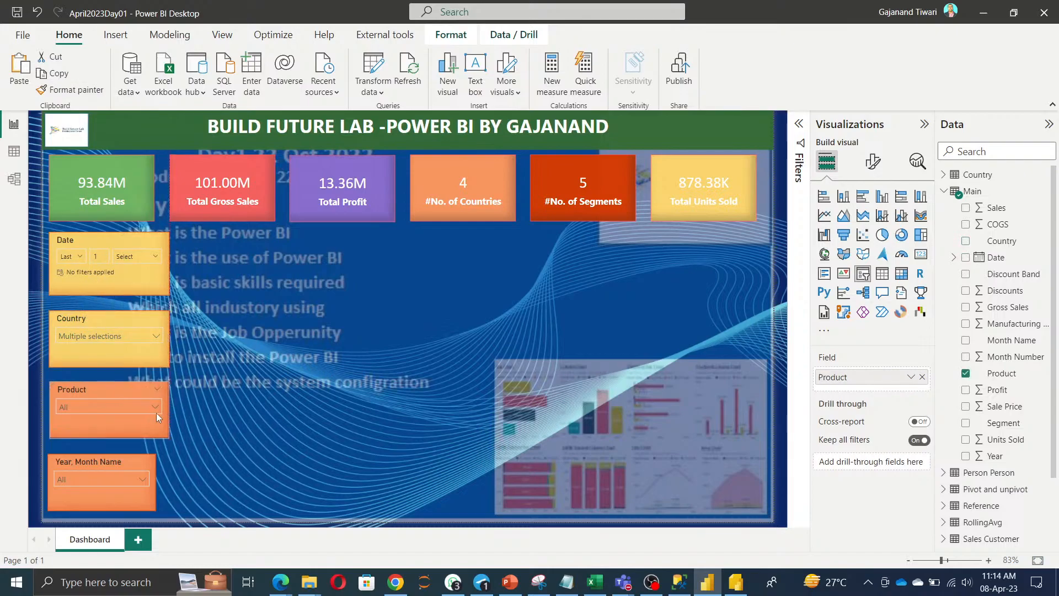
pyautogui.click(110, 481)
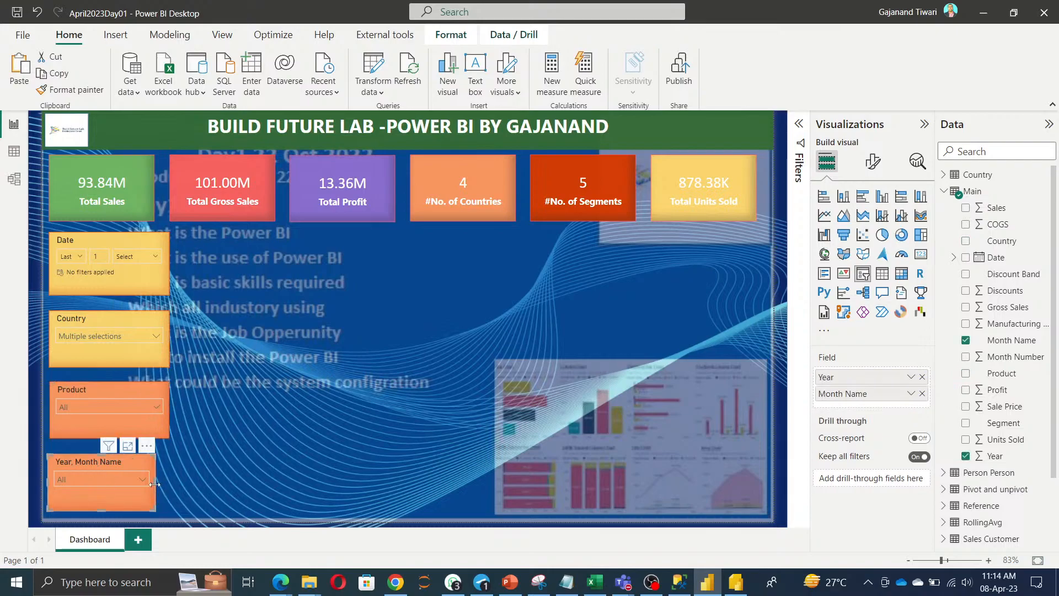
pyautogui.moveTo(155, 485); pyautogui.dragTo(163, 486)
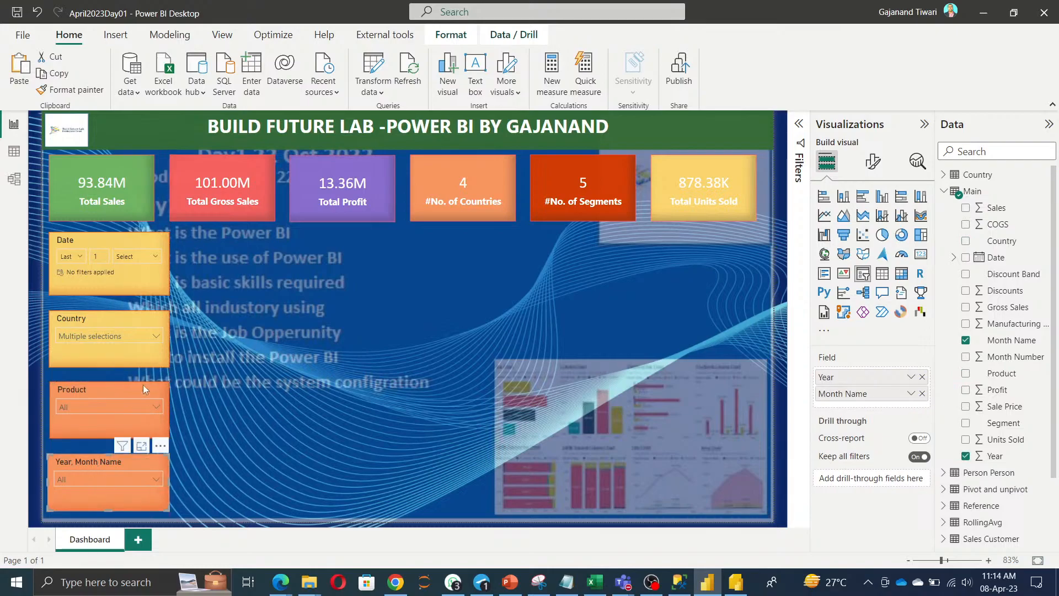
# Select the Date, Country and Product slicers together.
pyautogui.keyDown('ctrl'); pyautogui.click(71, 241); pyautogui.keyUp('ctrl')
pyautogui.keyDown('ctrl'); pyautogui.click(81, 320); pyautogui.keyUp('ctrl')
pyautogui.keyDown('ctrl'); pyautogui.click(83, 416); pyautogui.keyUp('ctrl')
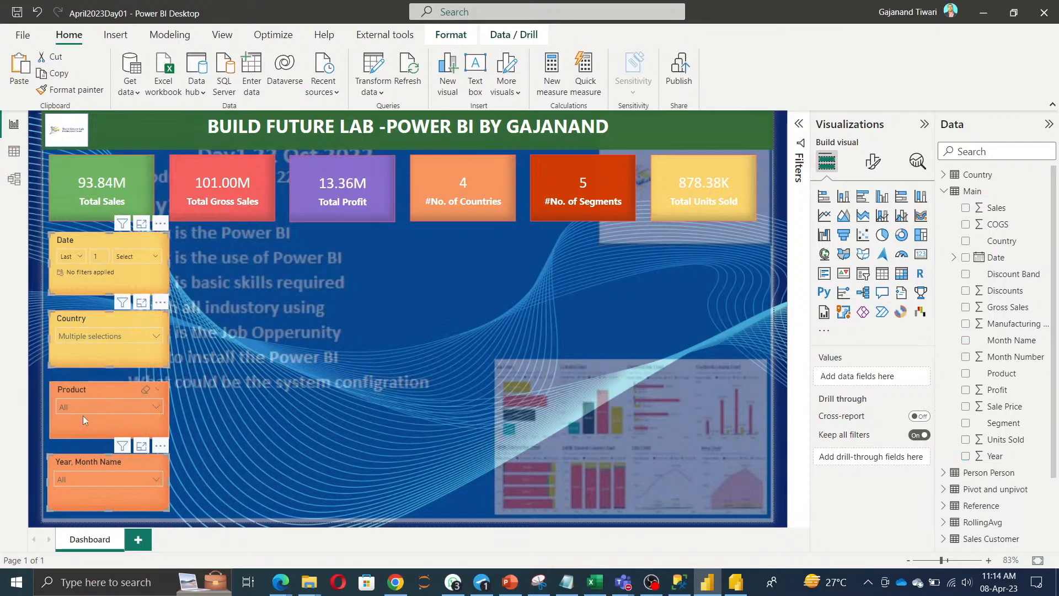
pyautogui.keyDown('ctrl'); pyautogui.click(79, 468); pyautogui.keyUp('ctrl')
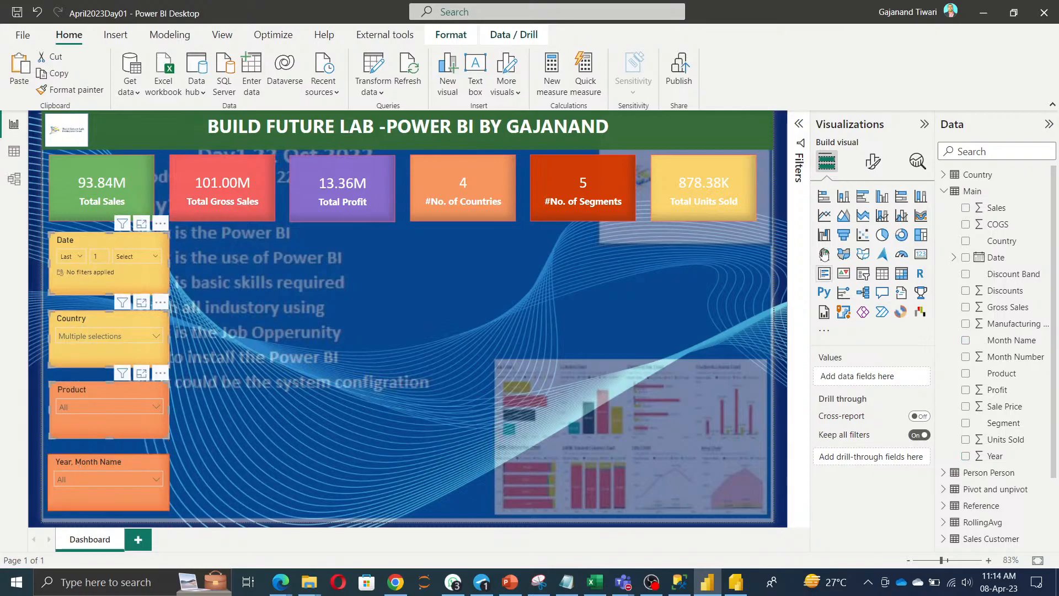
# Set the selected slicers' size to width 200 and height 100.
pyautogui.click(873, 161)
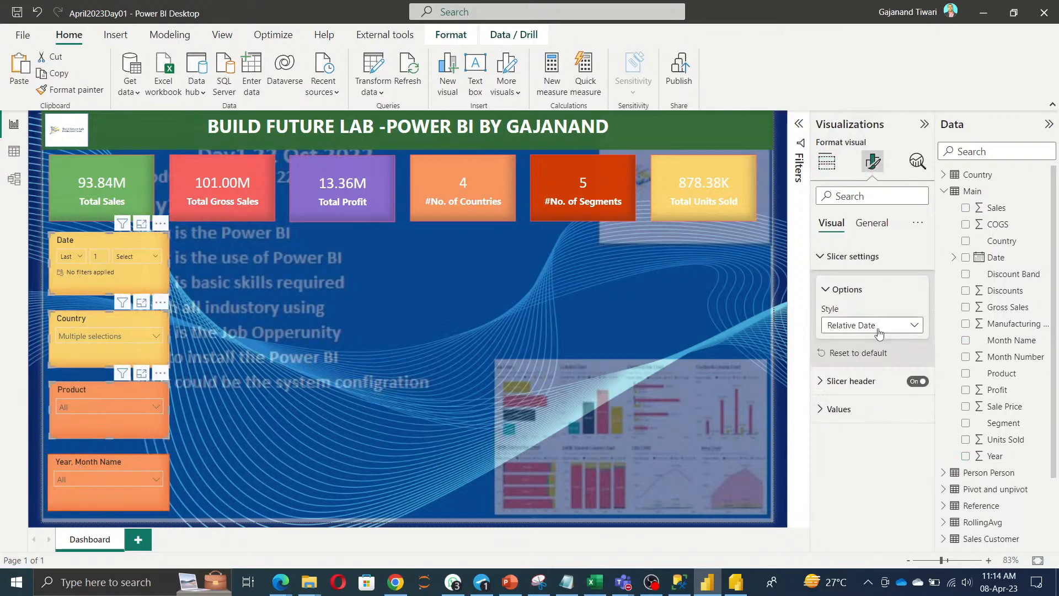
pyautogui.click(872, 223)
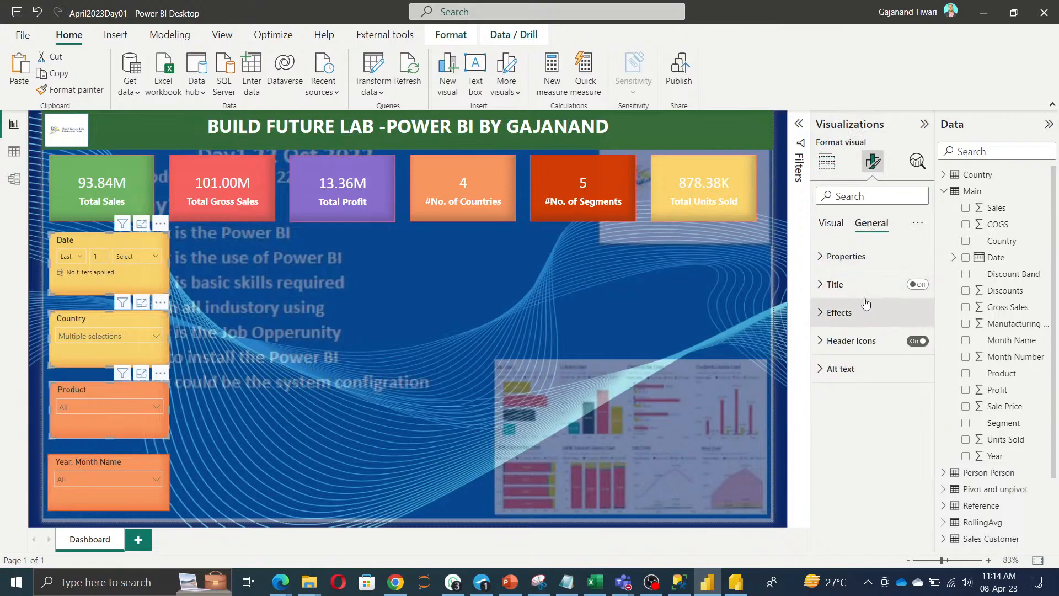
pyautogui.click(848, 257)
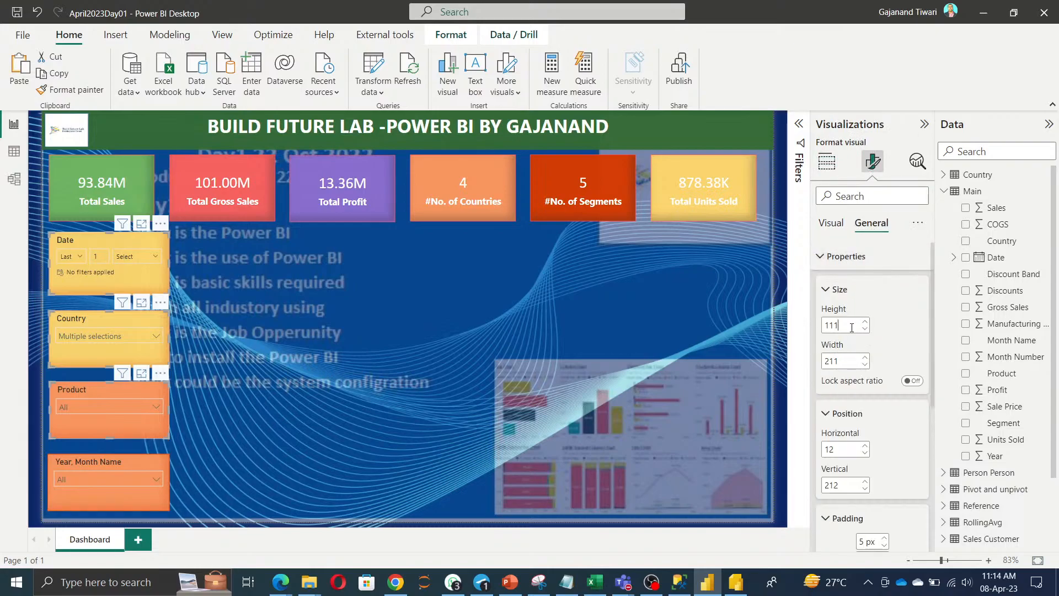
pyautogui.click(851, 327)
pyautogui.write('100')
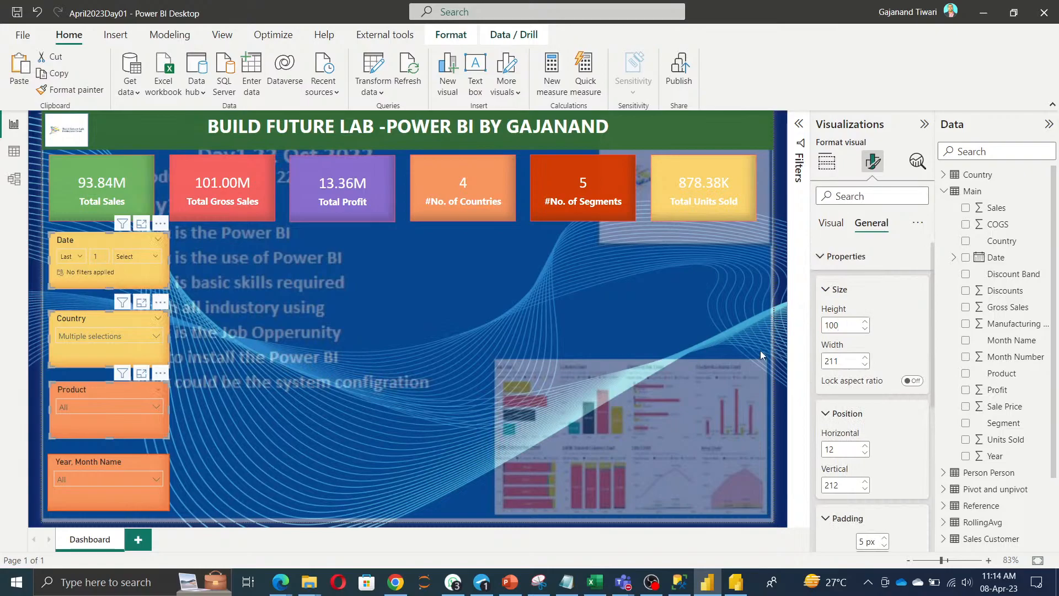
pyautogui.moveTo(847, 325); pyautogui.dragTo(761, 323)
pyautogui.write('150')
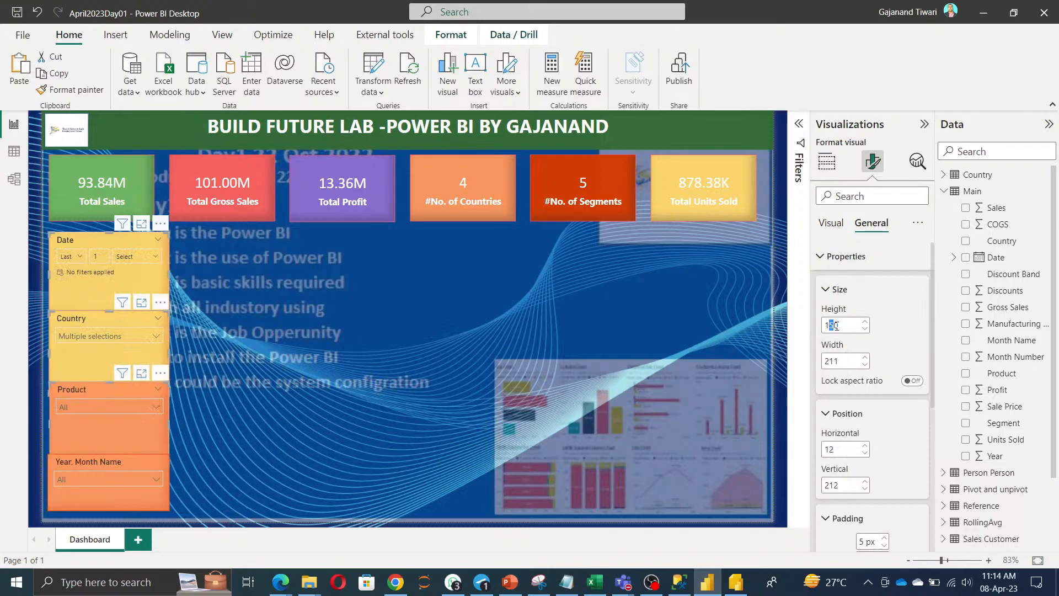
pyautogui.write('2')
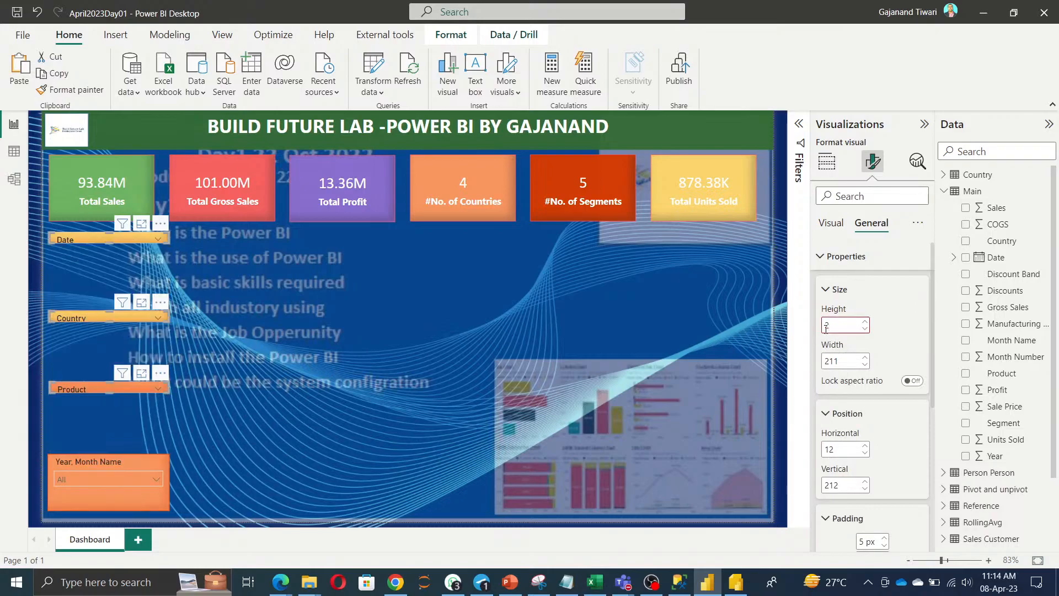
pyautogui.write('20')
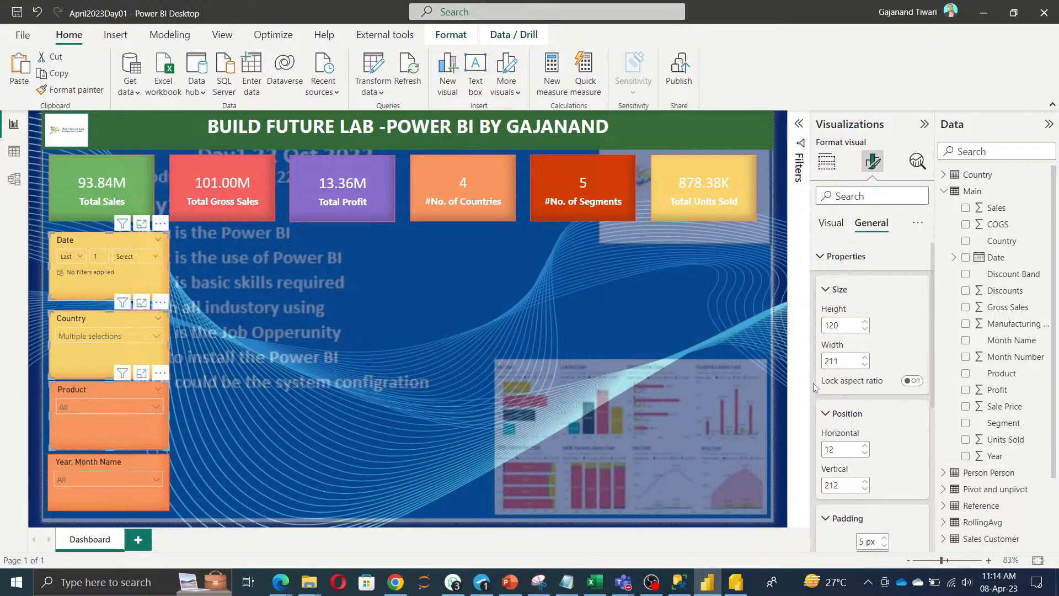
pyautogui.moveTo(849, 363); pyautogui.dragTo(819, 361)
pyautogui.write('200')
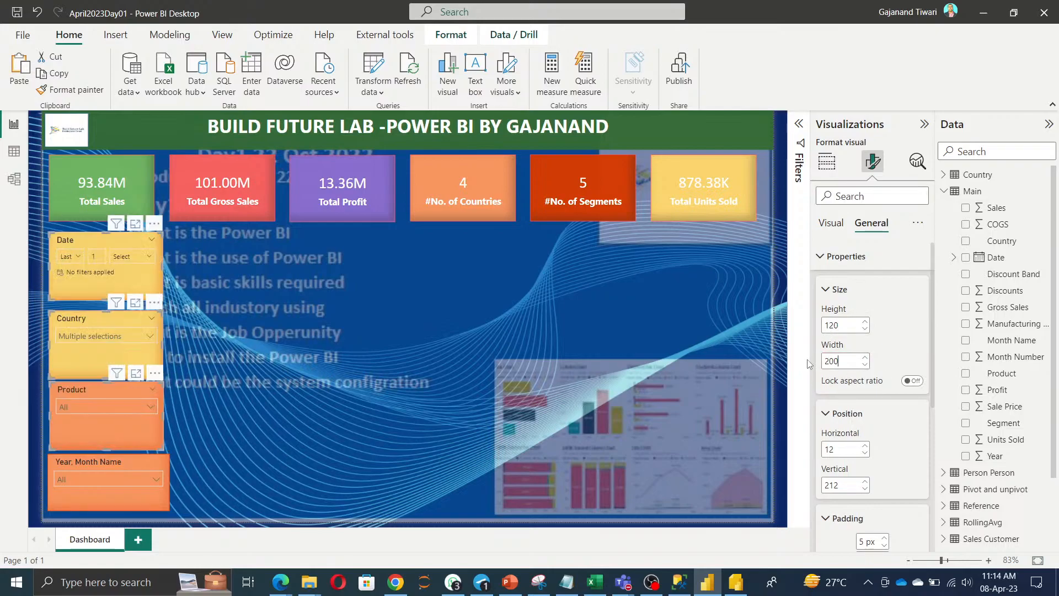
pyautogui.doubleClick(846, 326)
pyautogui.write('00')
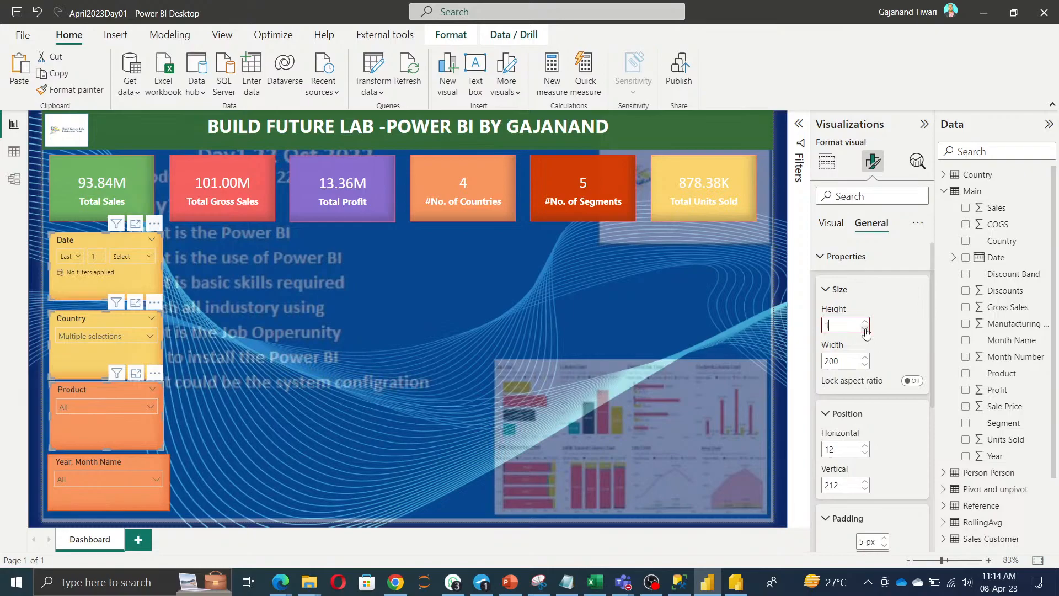
pyautogui.write('00')
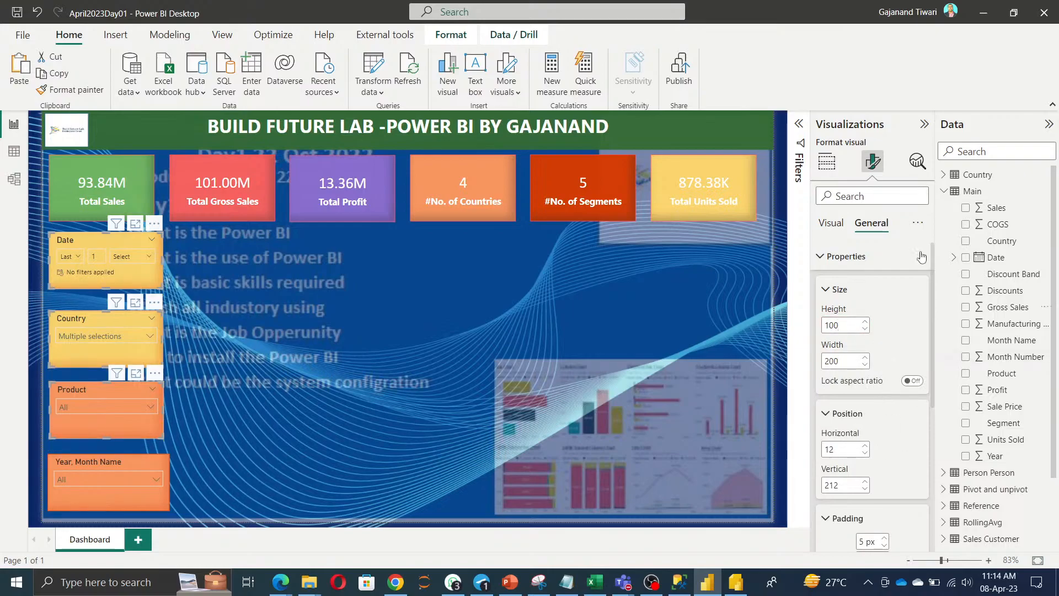
# Align the slicers left and distribute them vertically, then deselect.
pyautogui.click(451, 35)
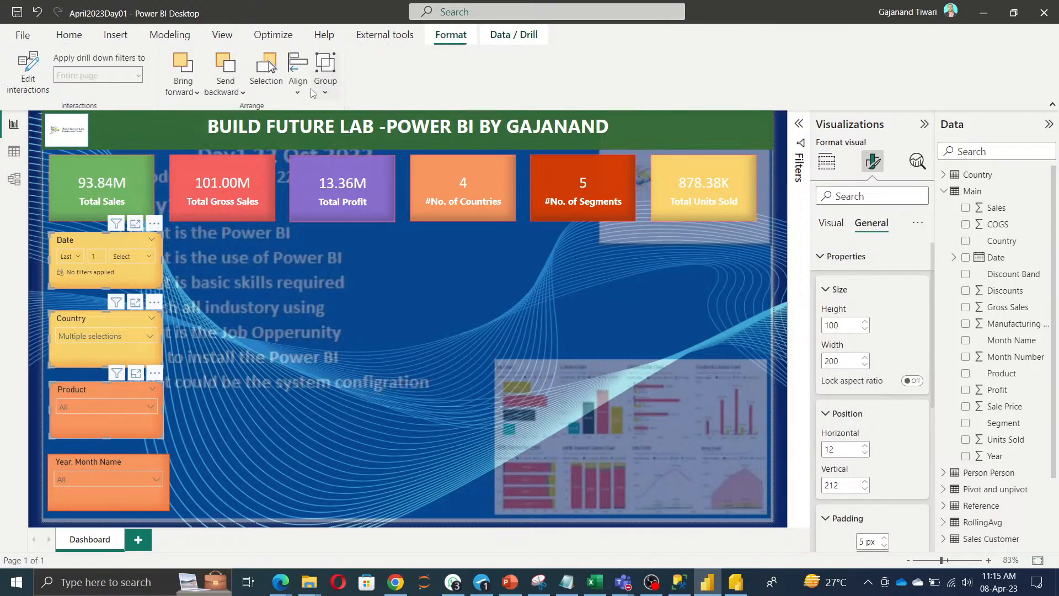
pyautogui.click(298, 89)
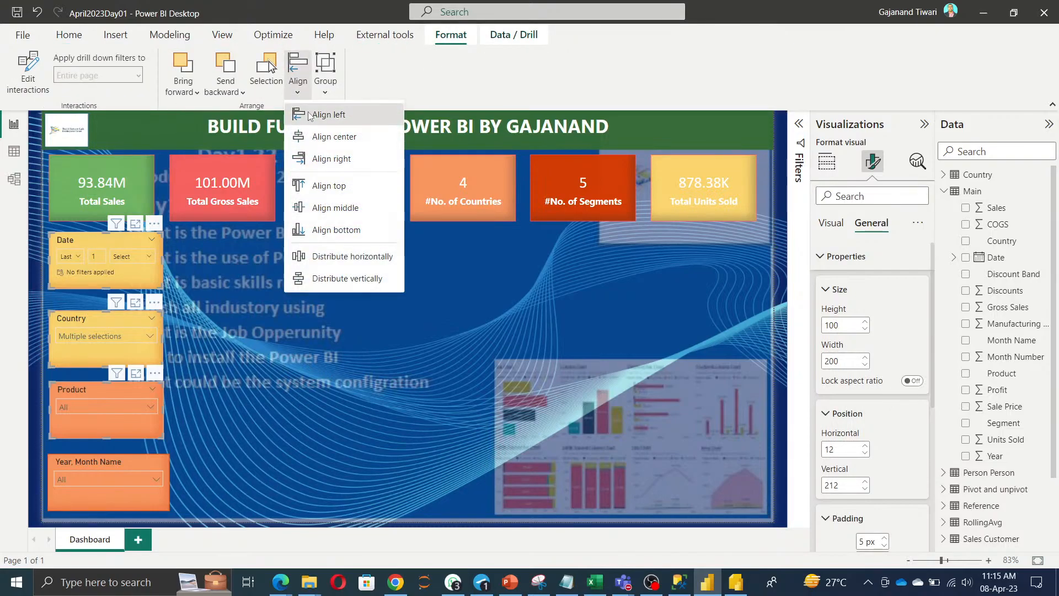
pyautogui.click(309, 111)
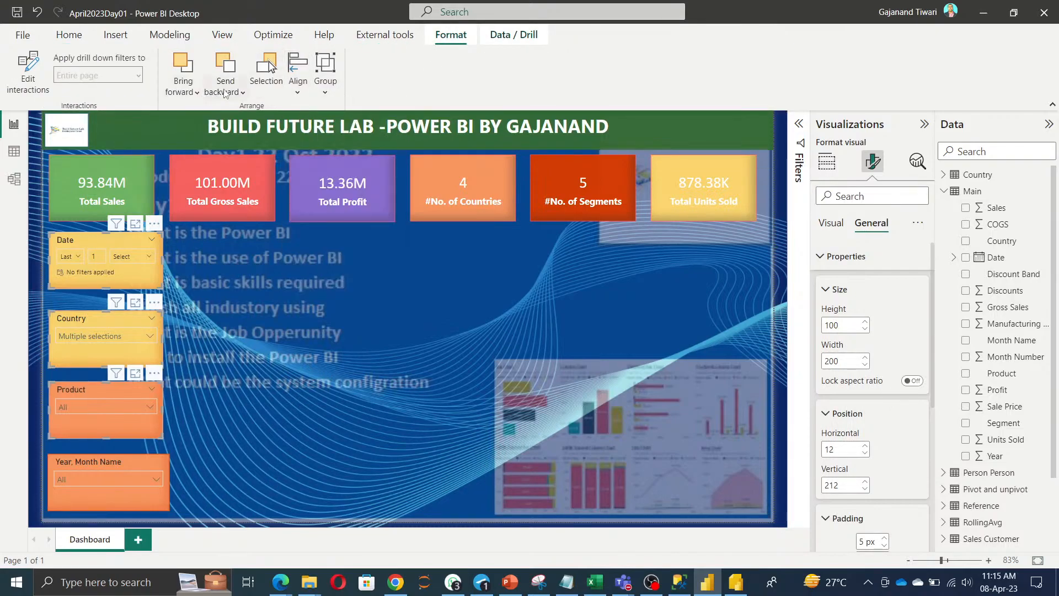
pyautogui.click(295, 93)
pyautogui.click(319, 279)
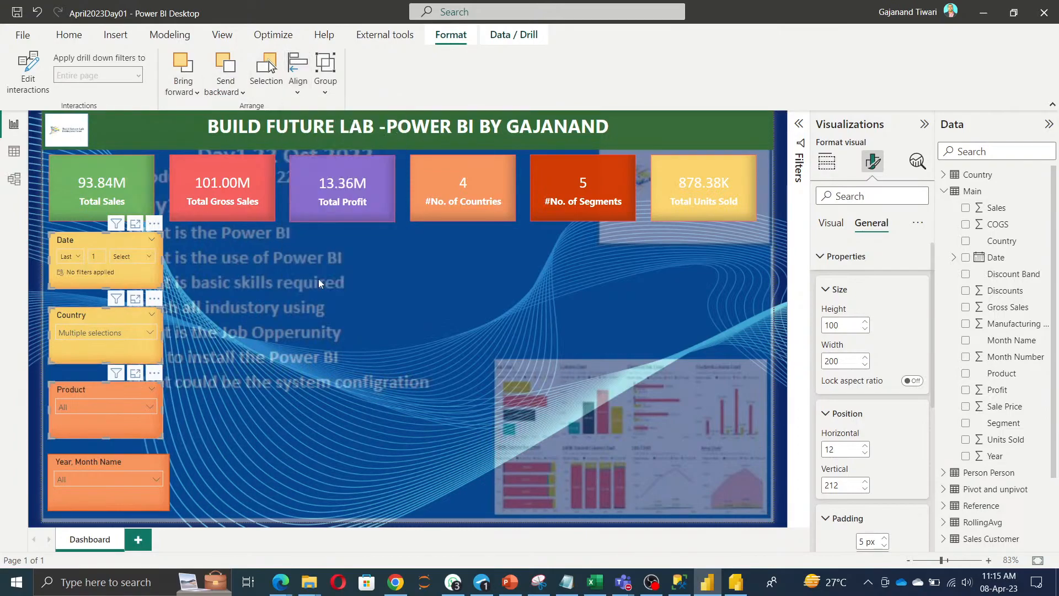
pyautogui.click(327, 353)
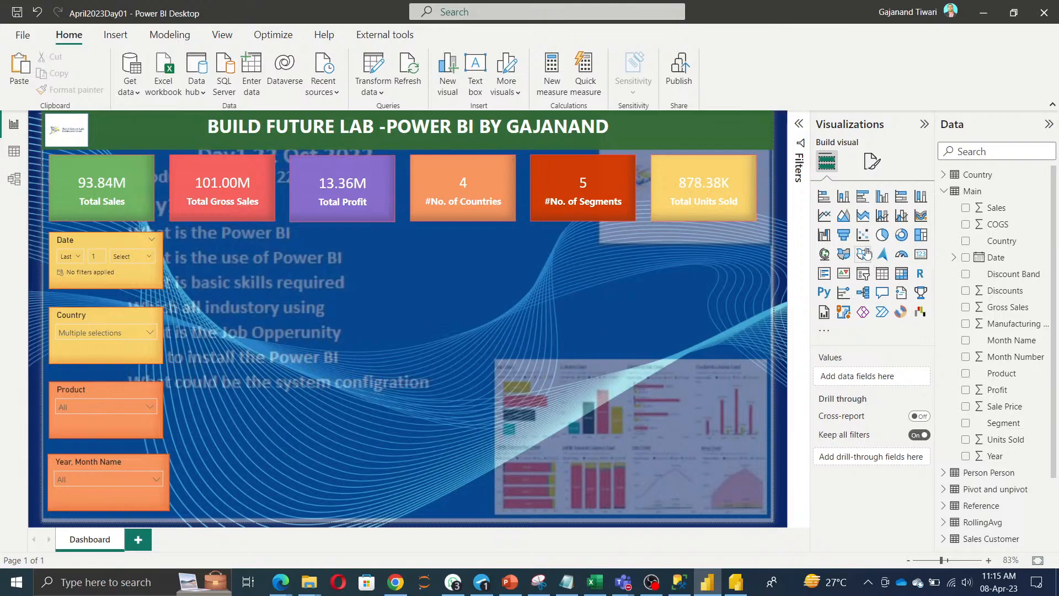
# Insert a column chart below the KPI cards and try Sales and Country, then clear both fields.
pyautogui.click(844, 200)
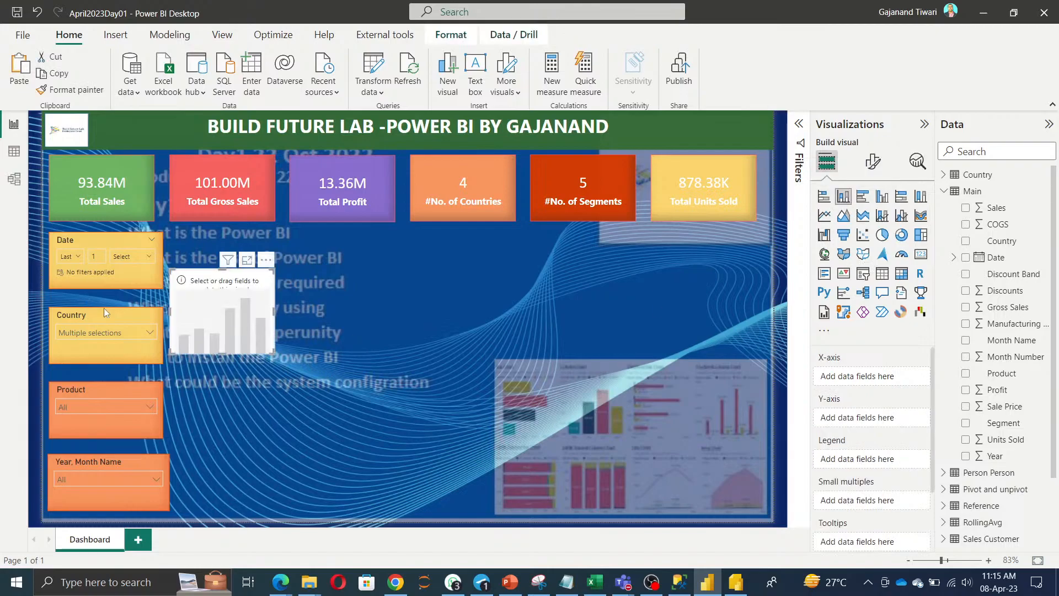
pyautogui.moveTo(240, 322); pyautogui.dragTo(455, 379)
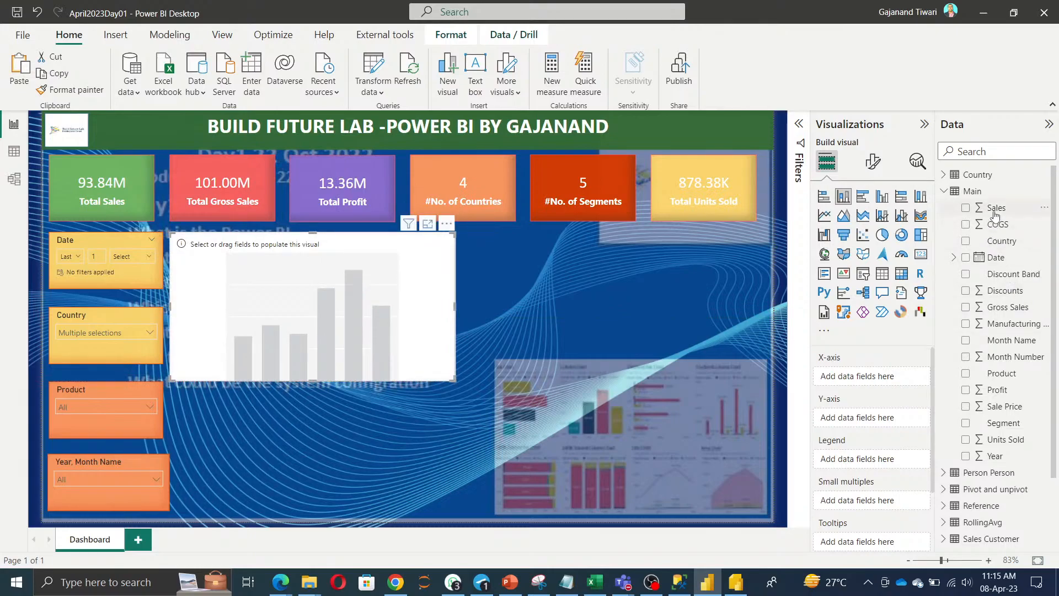
pyautogui.moveTo(997, 207); pyautogui.dragTo(870, 386)
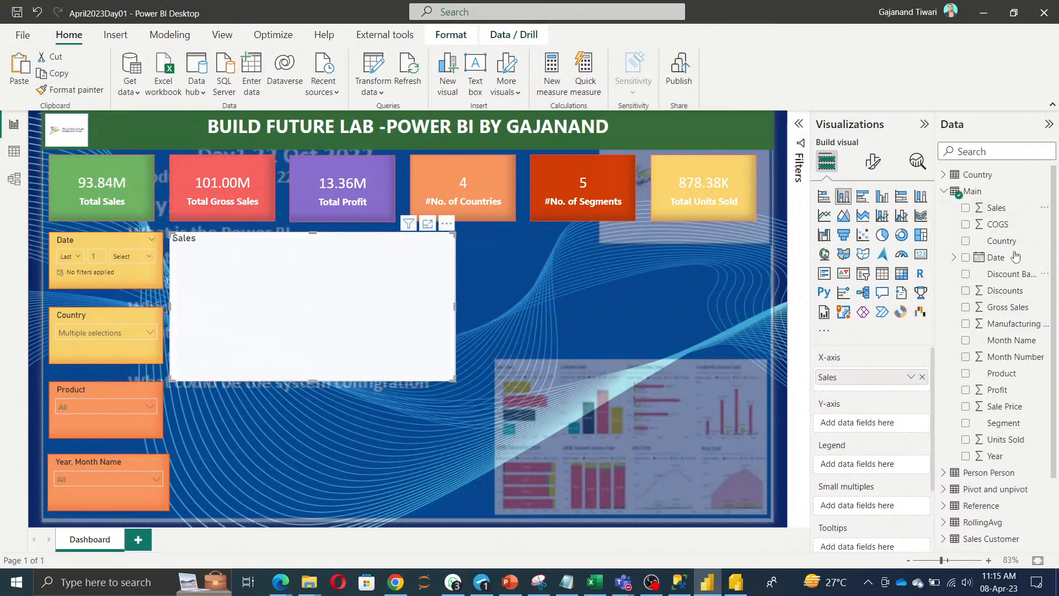
pyautogui.moveTo(996, 263); pyautogui.dragTo(892, 433)
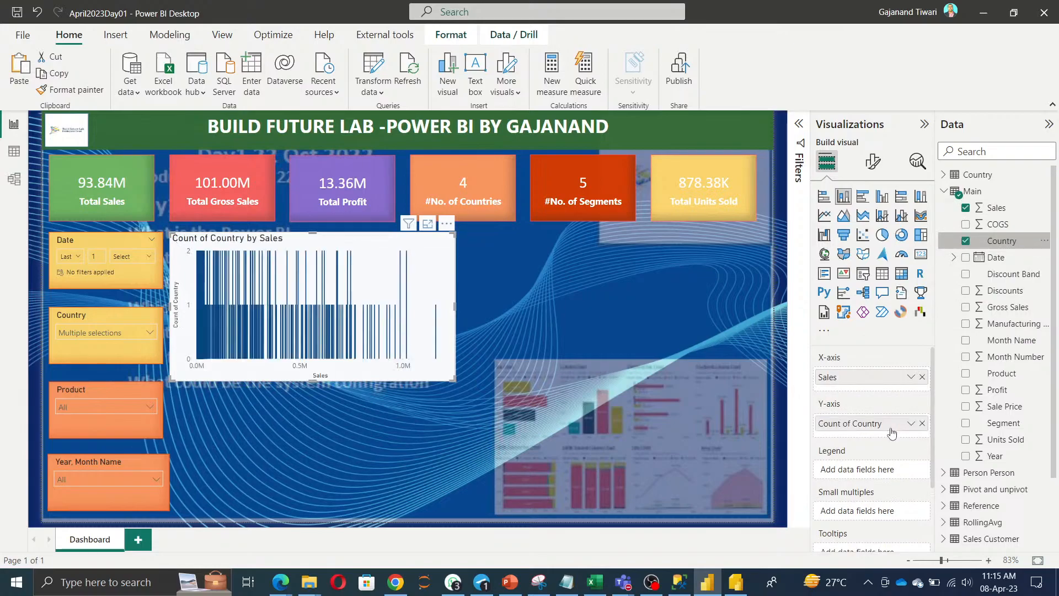
pyautogui.click(921, 423)
pyautogui.click(921, 377)
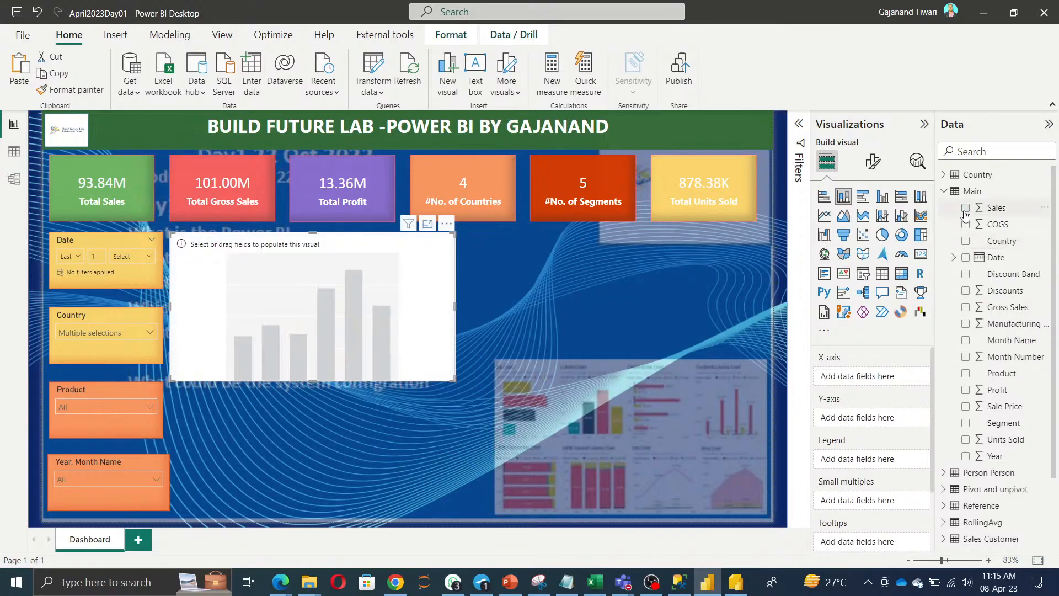
# Rebuild it with Country categories as a stacked bar chart, dropping the Product and Segment levels.
pyautogui.click(965, 240)
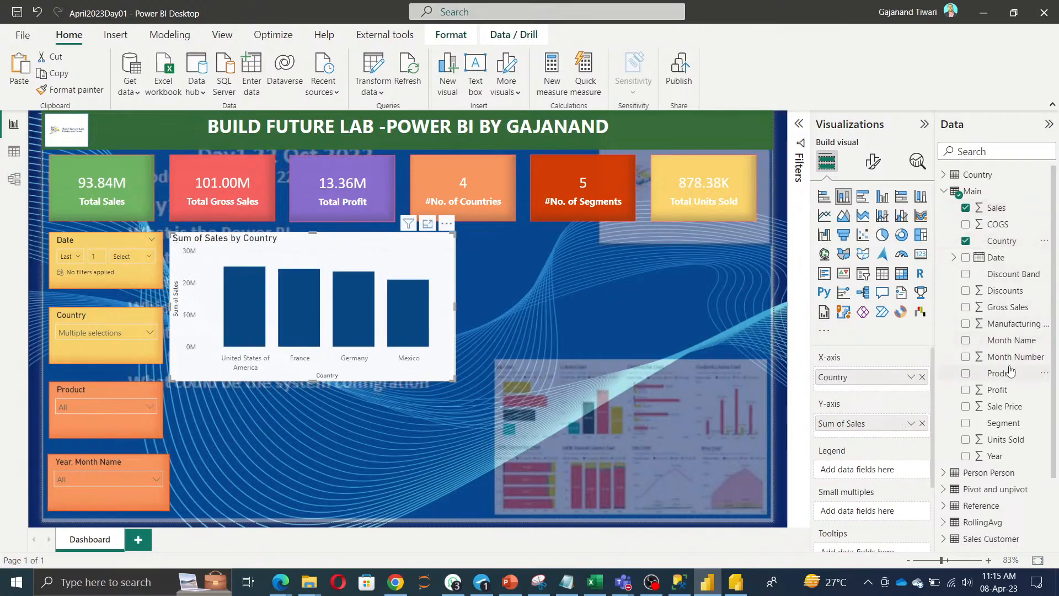
pyautogui.moveTo(1005, 374); pyautogui.dragTo(882, 392)
pyautogui.moveTo(1003, 423); pyautogui.dragTo(907, 405)
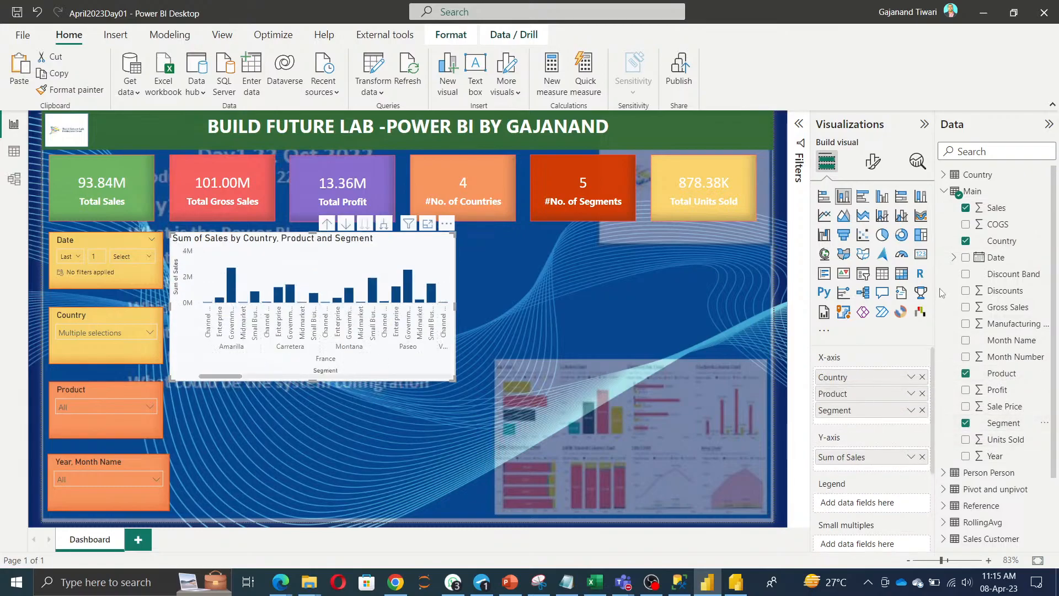
pyautogui.click(824, 197)
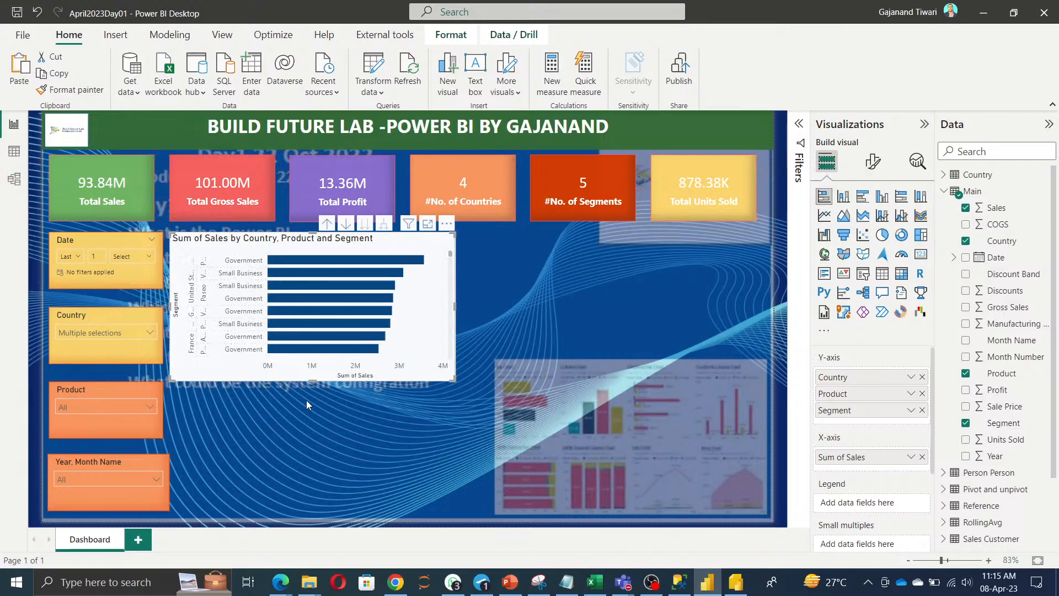
pyautogui.click(921, 410)
pyautogui.click(921, 393)
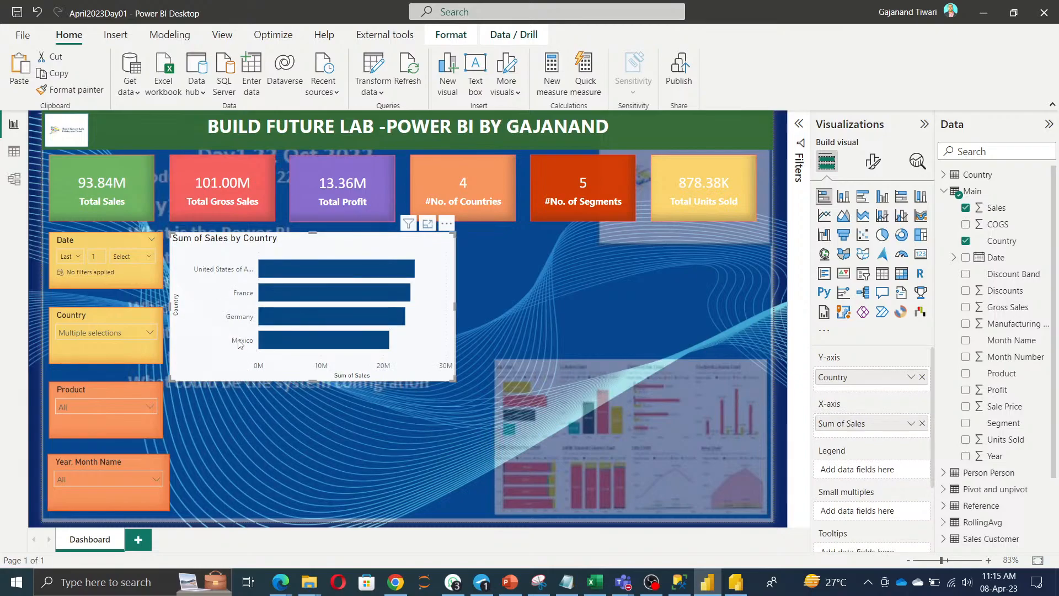
# Change the bar chart title text to 'Total Sales by Country' in Arial Black font.
pyautogui.click(873, 161)
pyautogui.click(872, 223)
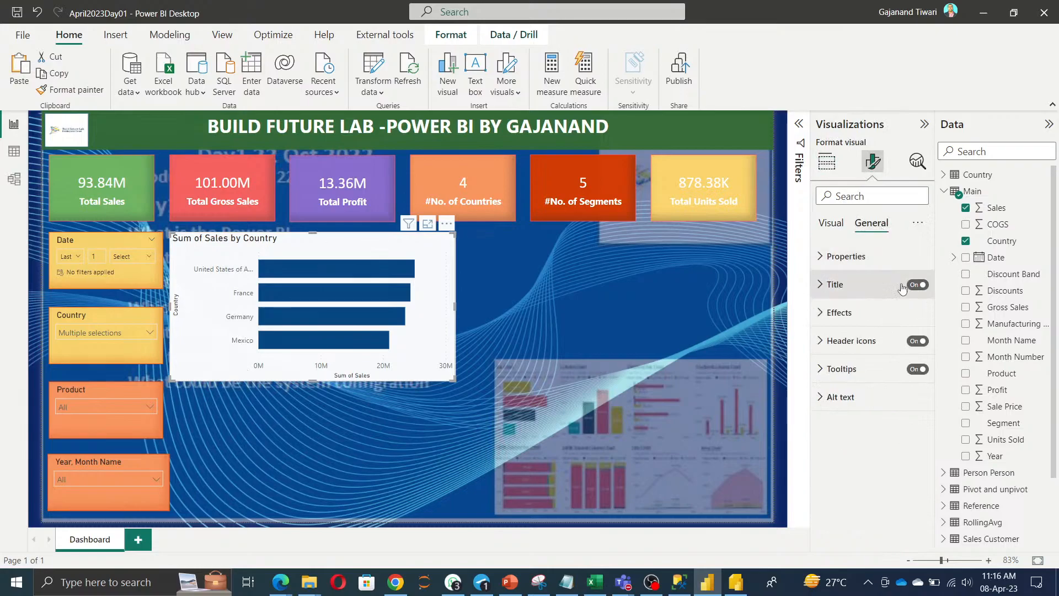
pyautogui.click(854, 282)
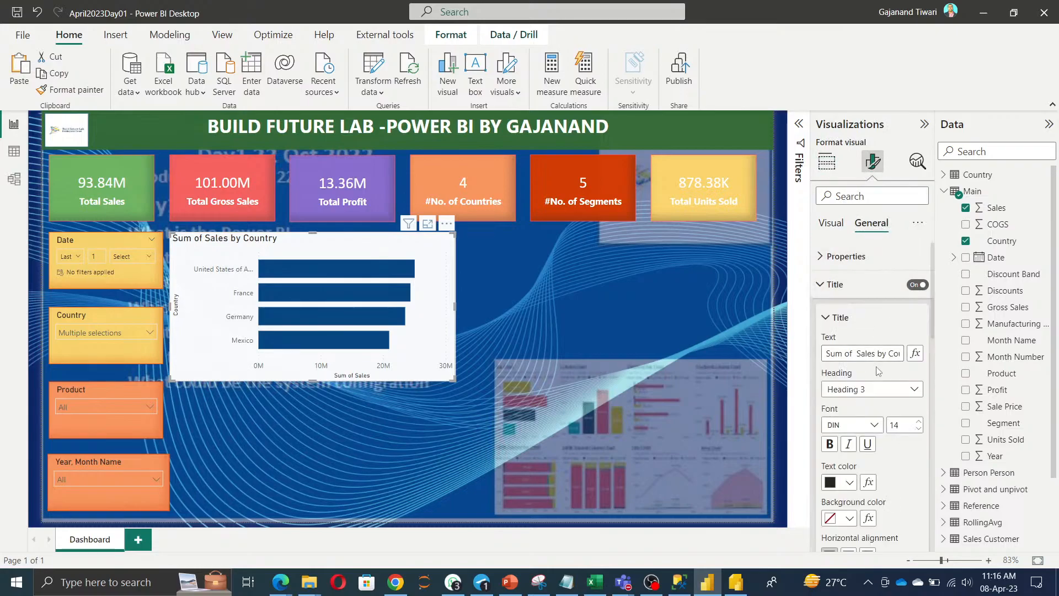
pyautogui.tripleClick(878, 354)
pyautogui.press('BackSpace')
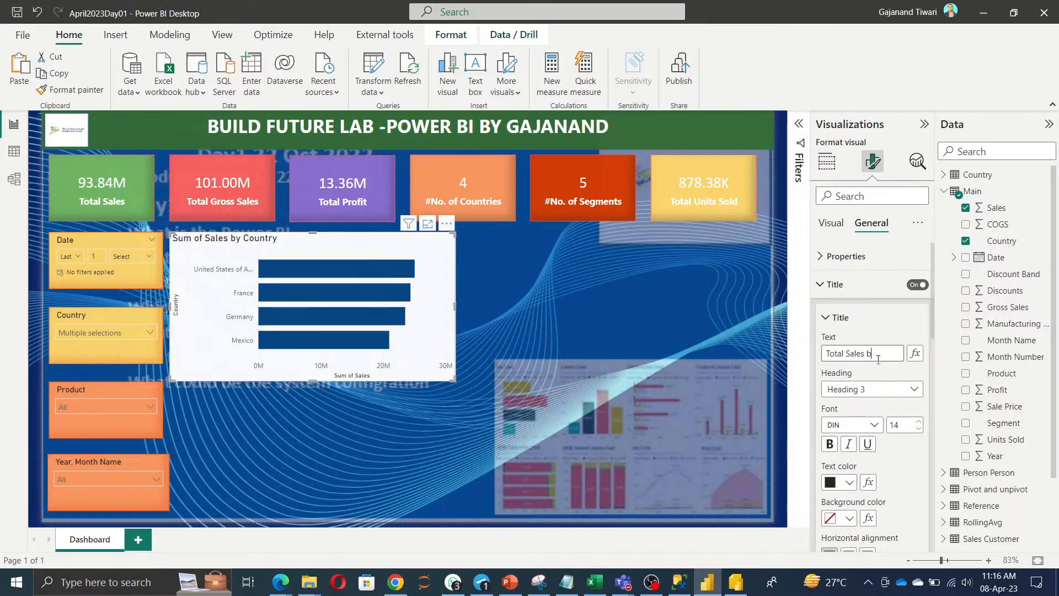
pyautogui.write('Total Sales by Country')
pyautogui.click(869, 378)
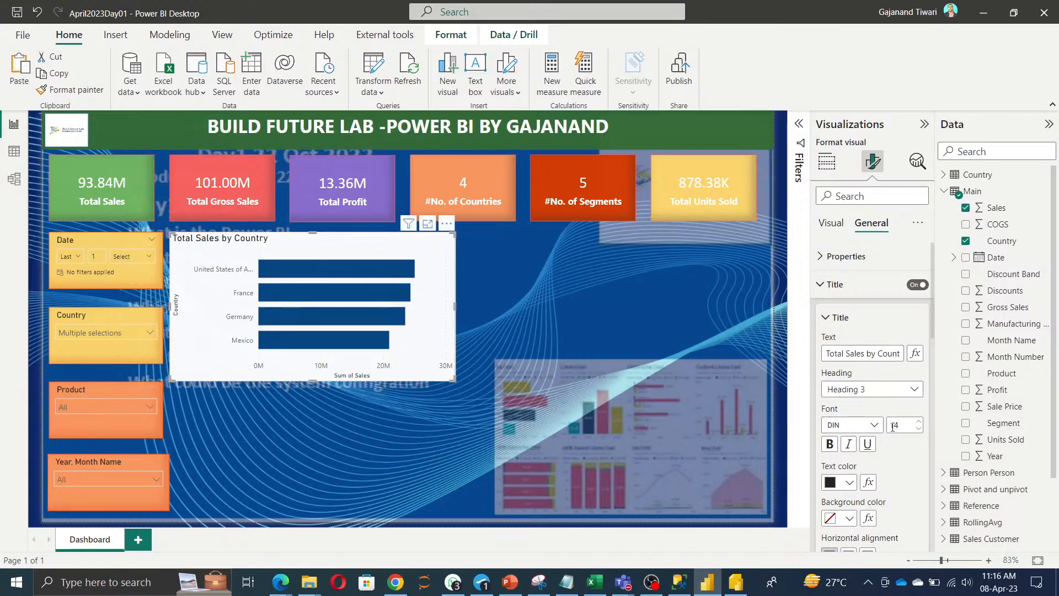
pyautogui.click(876, 425)
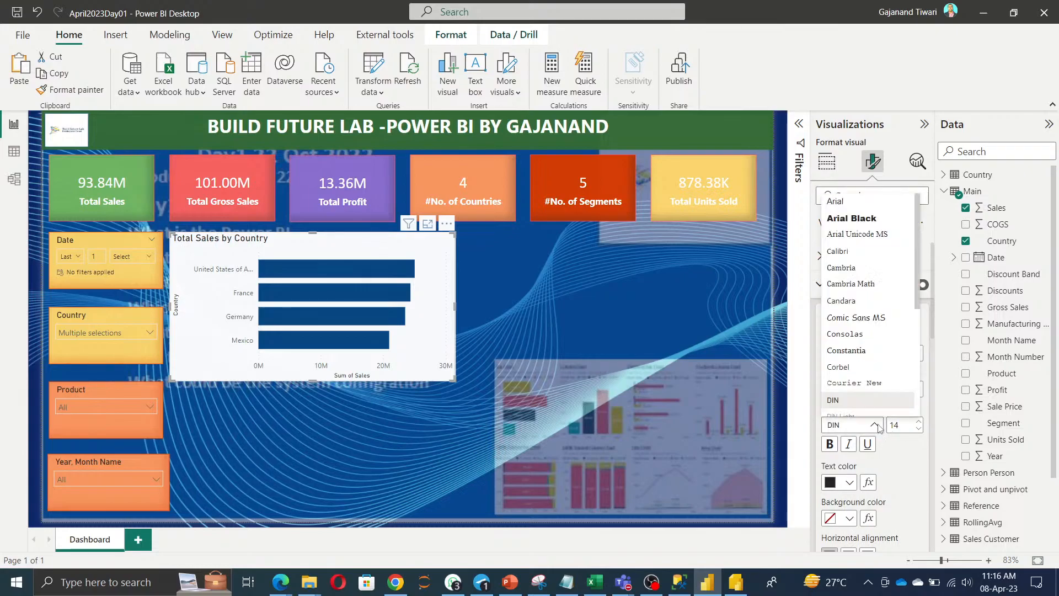
pyautogui.click(844, 220)
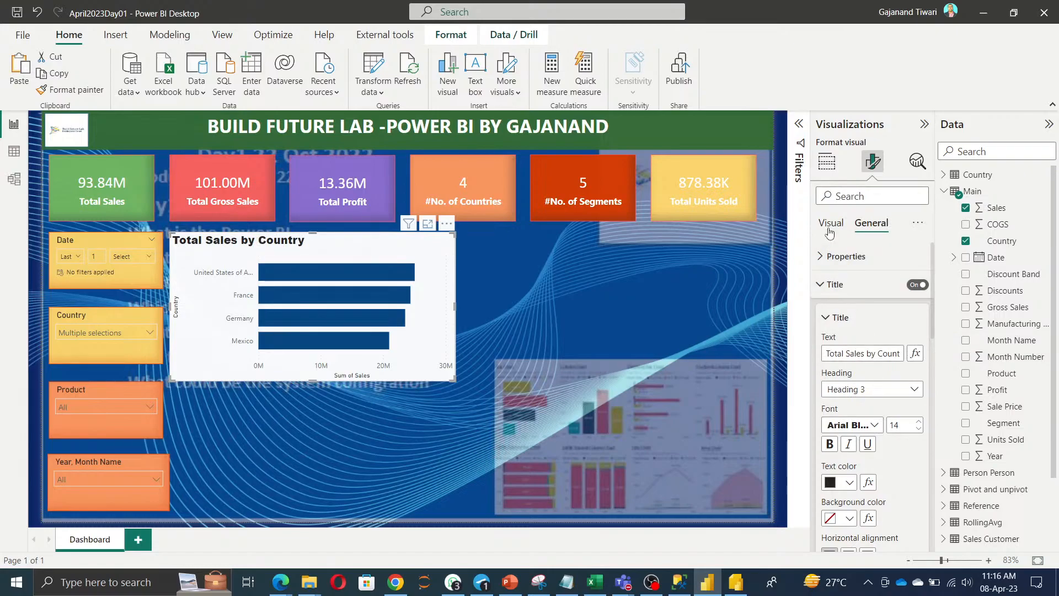
# Turn on value data labels for the bars.
pyautogui.click(827, 286)
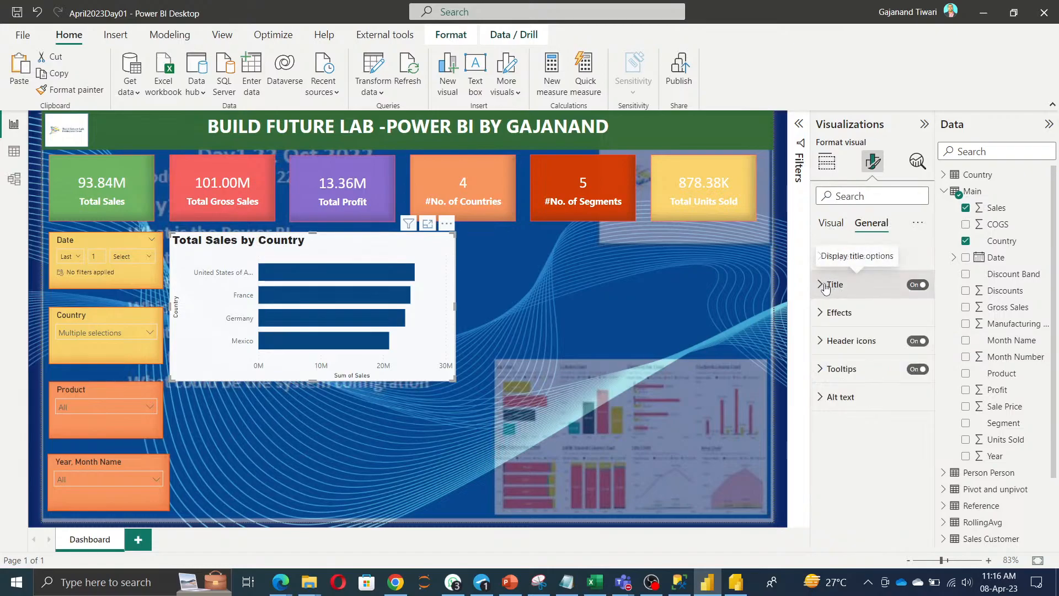
pyautogui.click(831, 223)
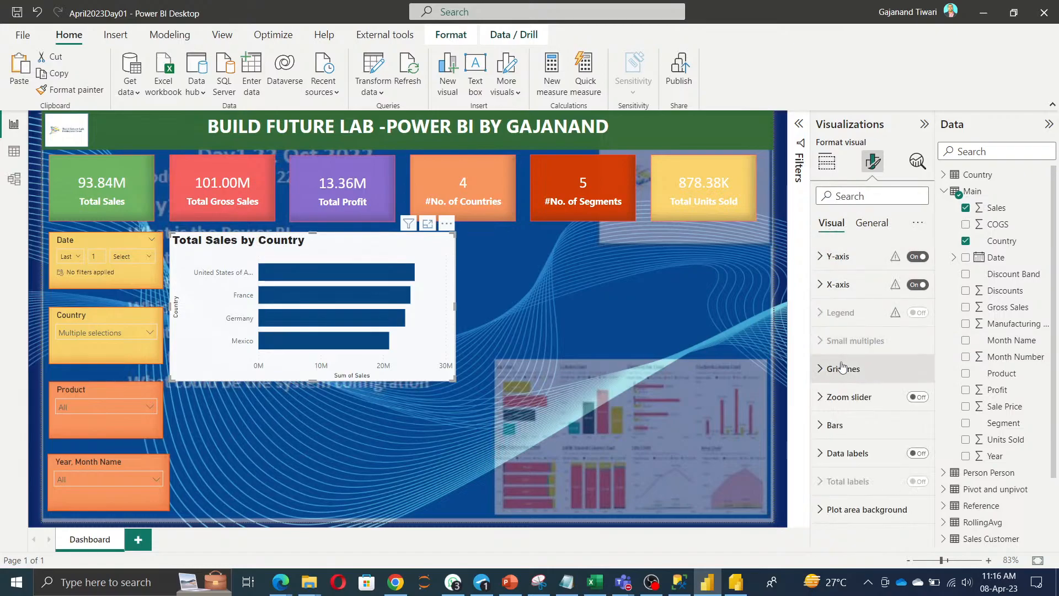
pyautogui.click(917, 453)
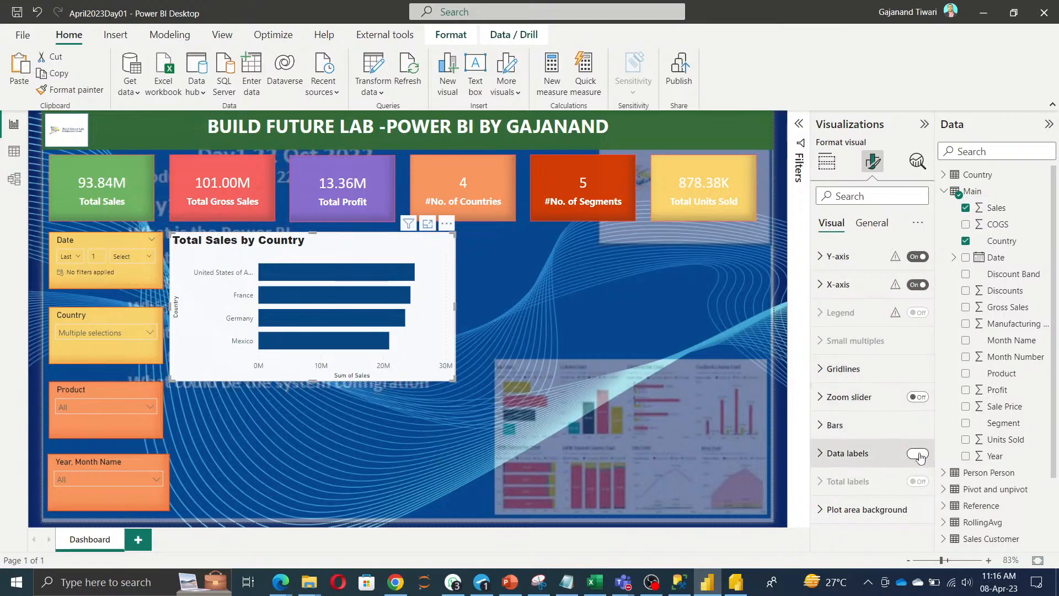
pyautogui.click(877, 453)
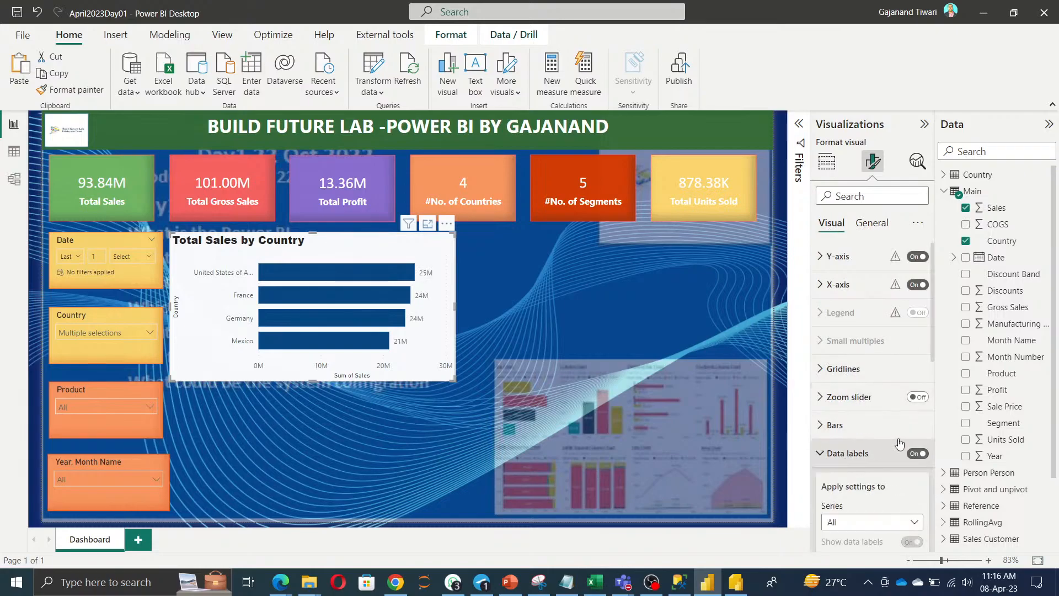
pyautogui.scroll(-3, 898, 386)
pyautogui.scroll(2, 900, 359)
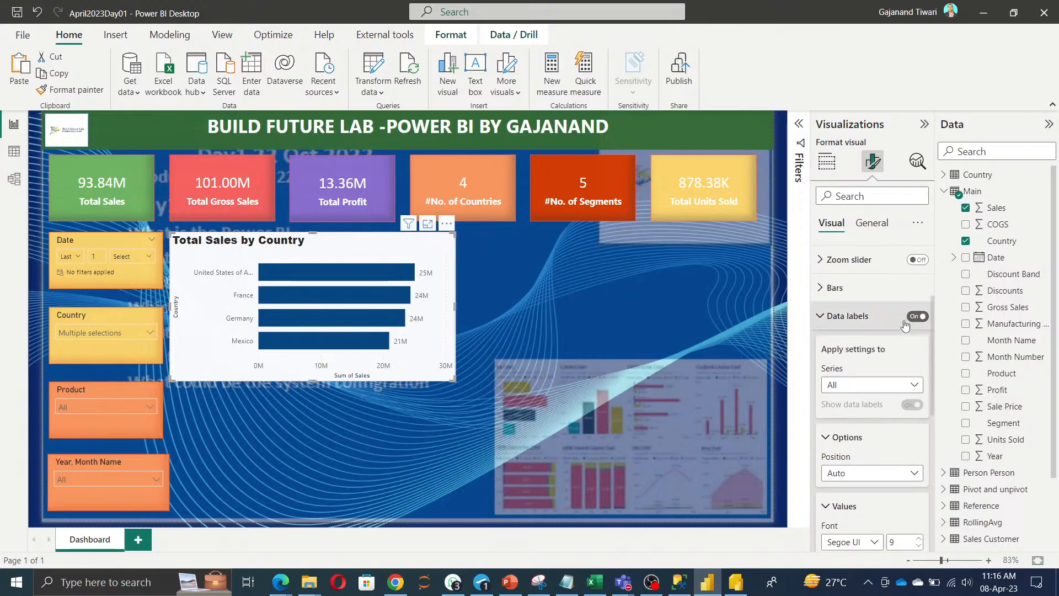
# Colour the bars per country: USA orange, France yellow, Germany red, Mexico purple.
pyautogui.click(899, 333)
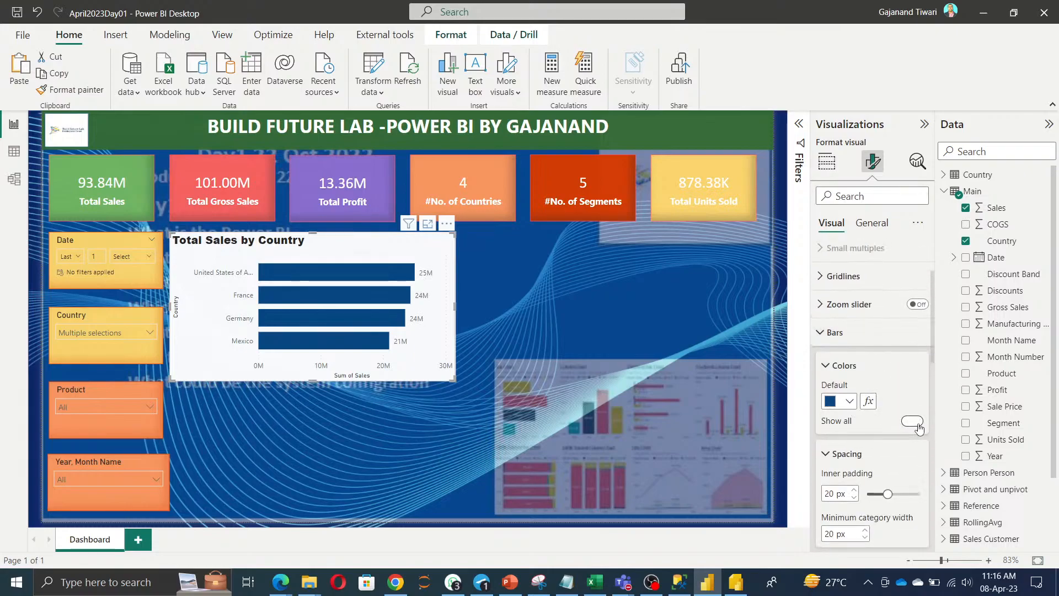
pyautogui.click(909, 422)
pyautogui.scroll(-3, 854, 329)
pyautogui.click(850, 318)
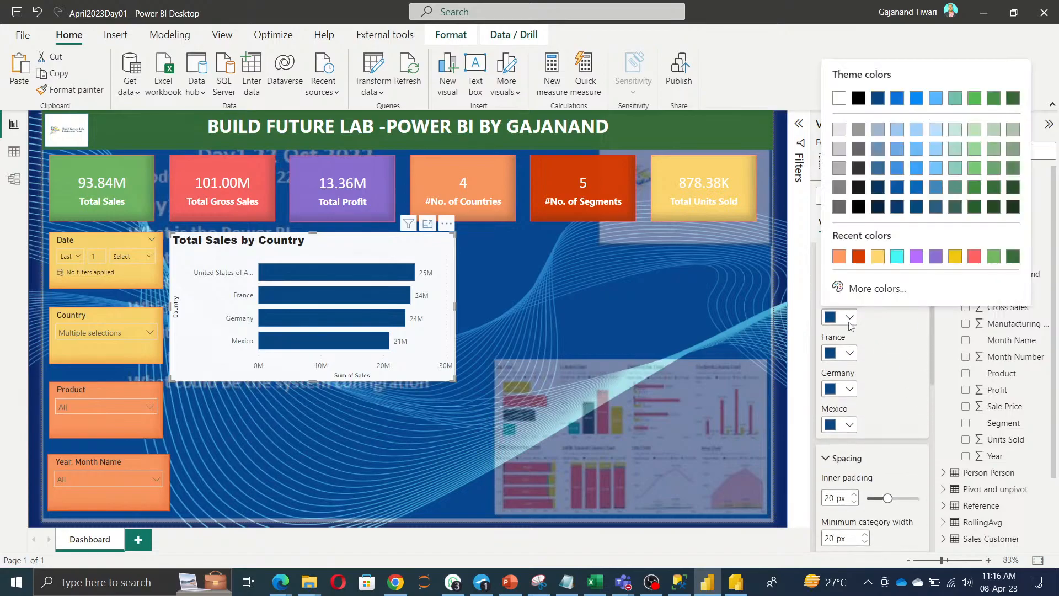
pyautogui.click(839, 258)
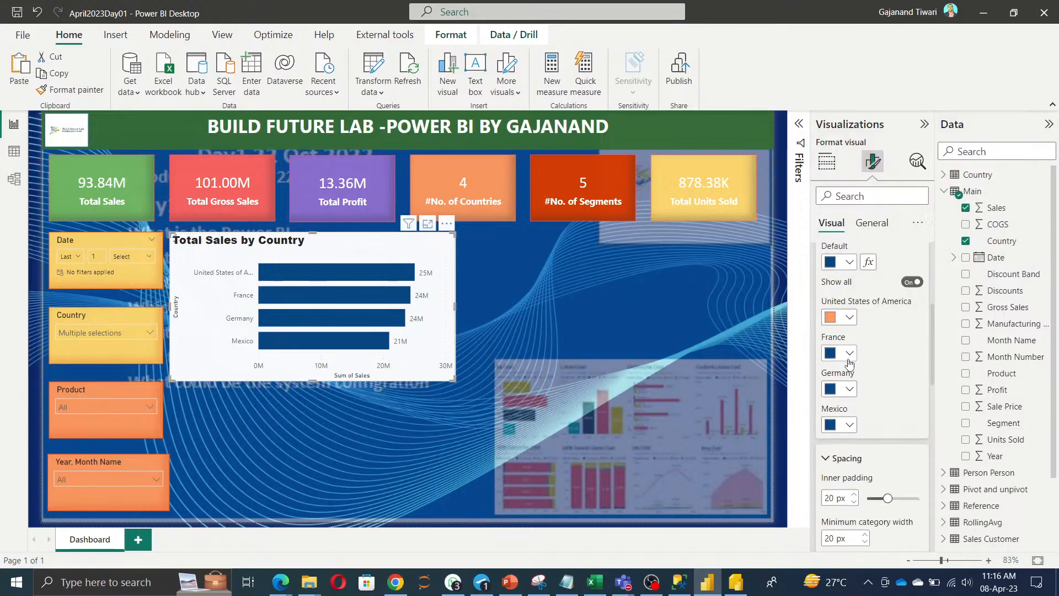
pyautogui.click(849, 353)
pyautogui.click(847, 294)
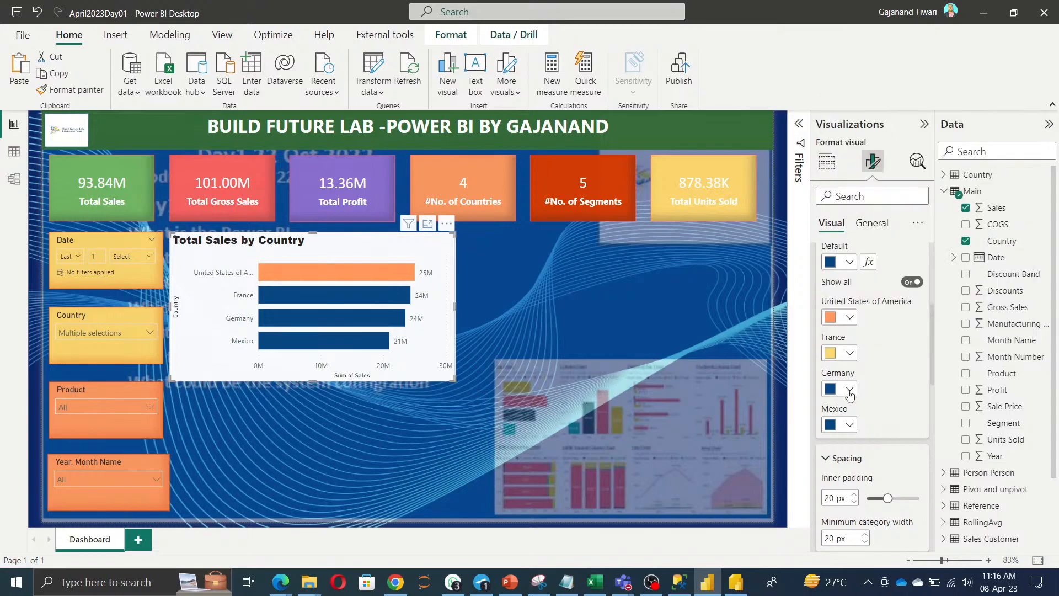
pyautogui.click(849, 390)
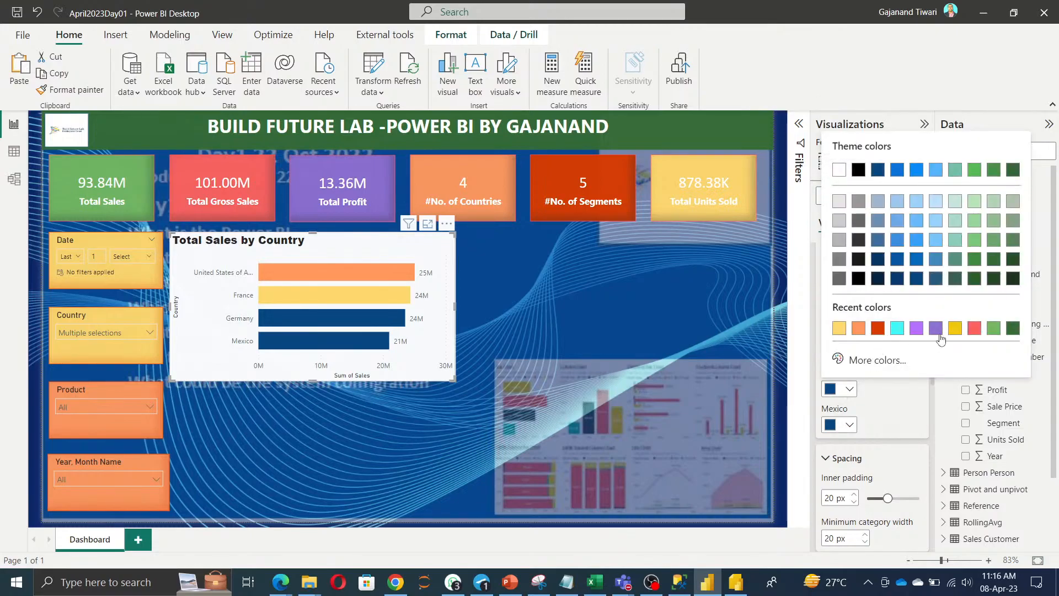
pyautogui.click(974, 329)
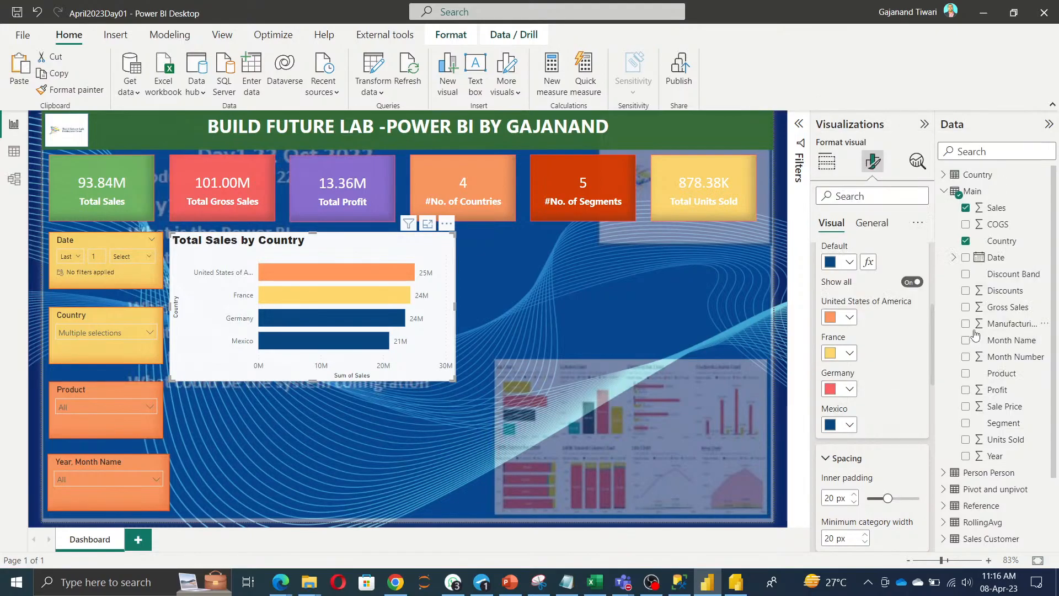
pyautogui.click(850, 425)
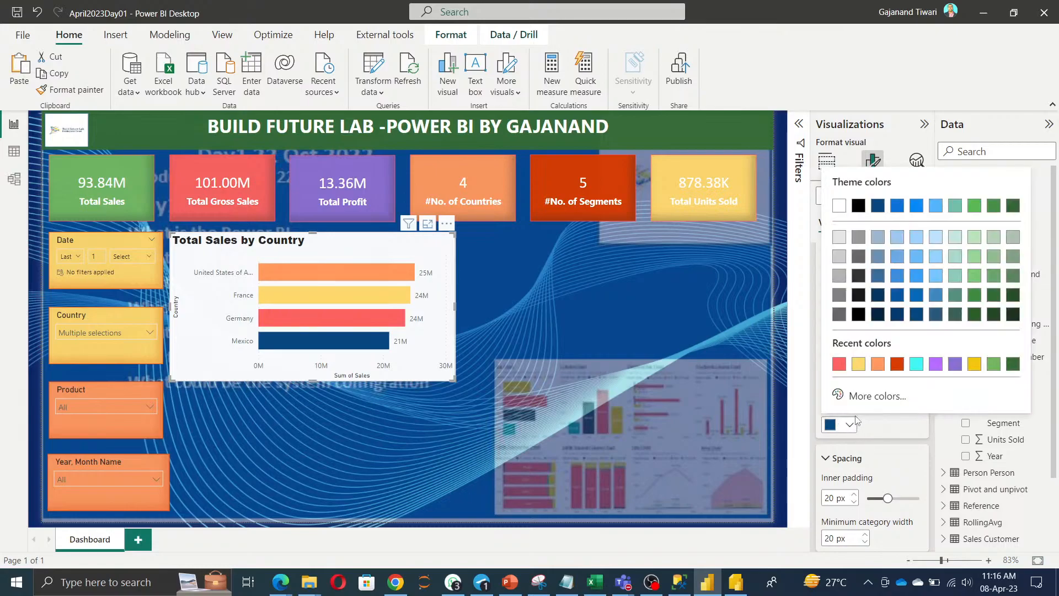
pyautogui.click(935, 367)
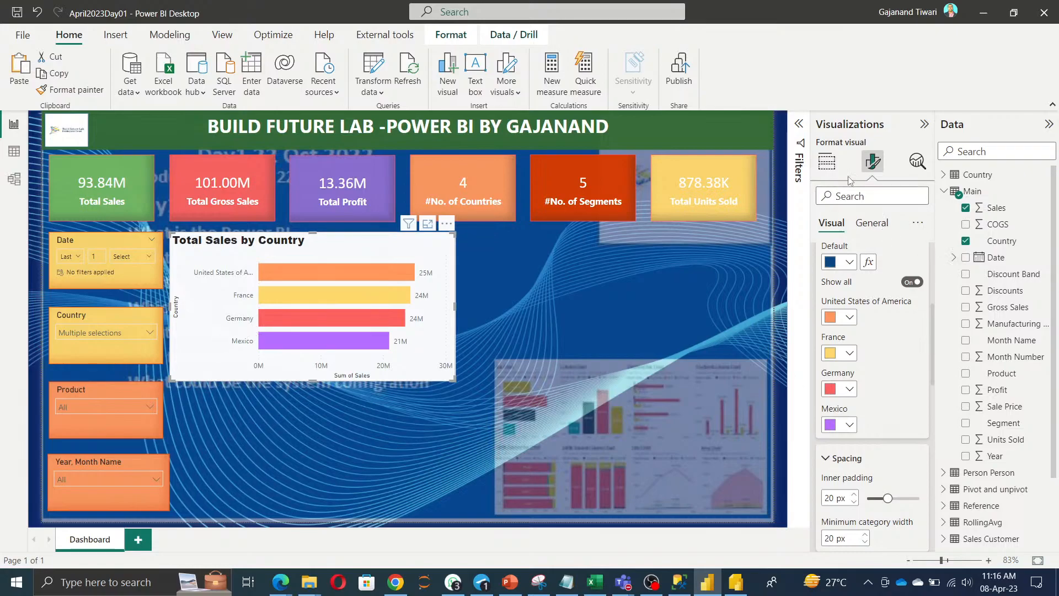
# Give the chart a light grey background, a visual border and 20 px rounded corners.
pyautogui.click(870, 227)
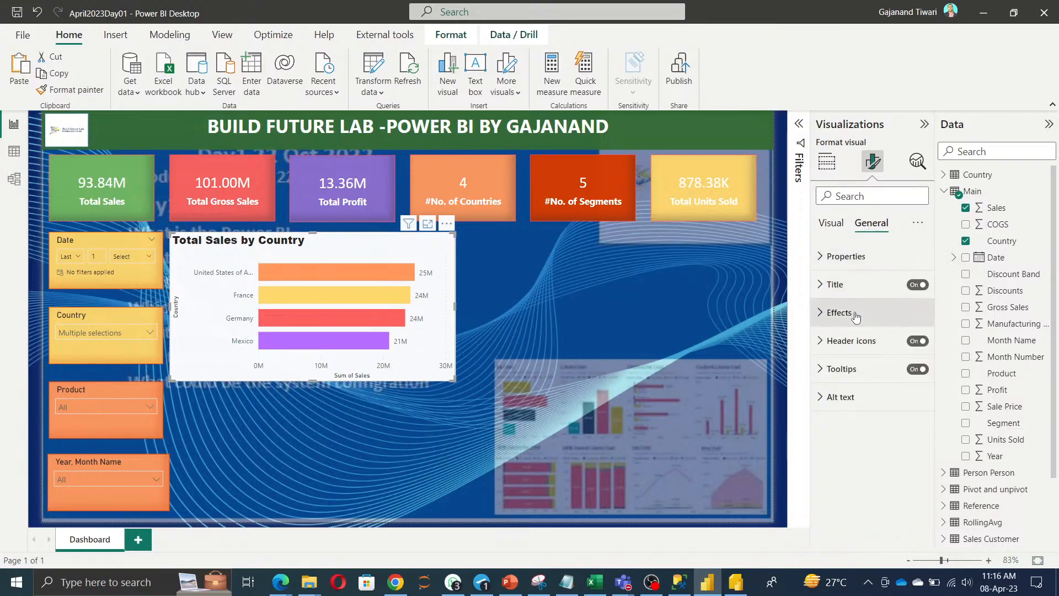
pyautogui.click(836, 343)
pyautogui.click(848, 381)
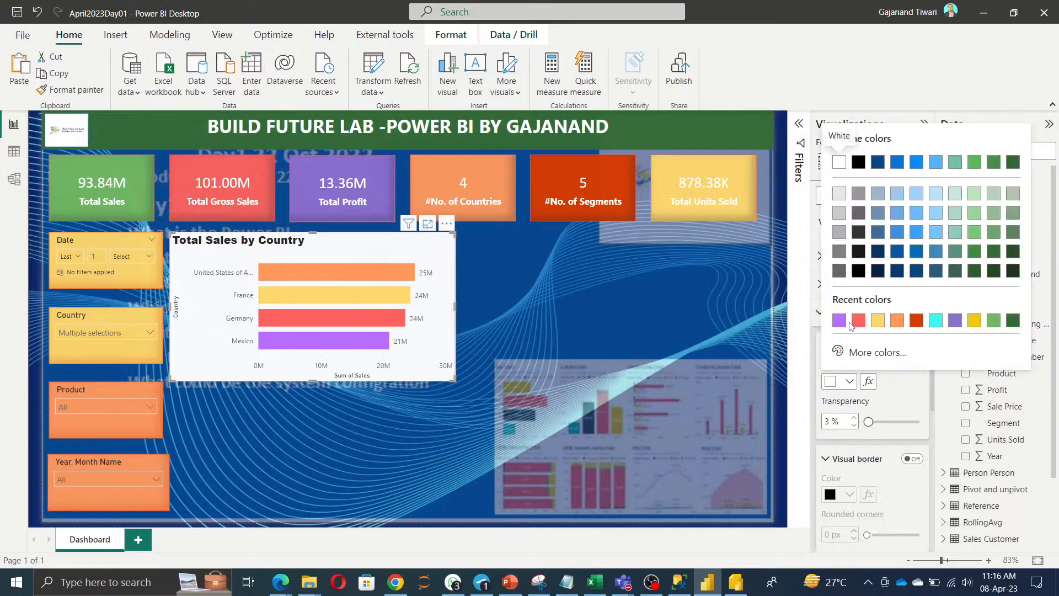
pyautogui.click(839, 194)
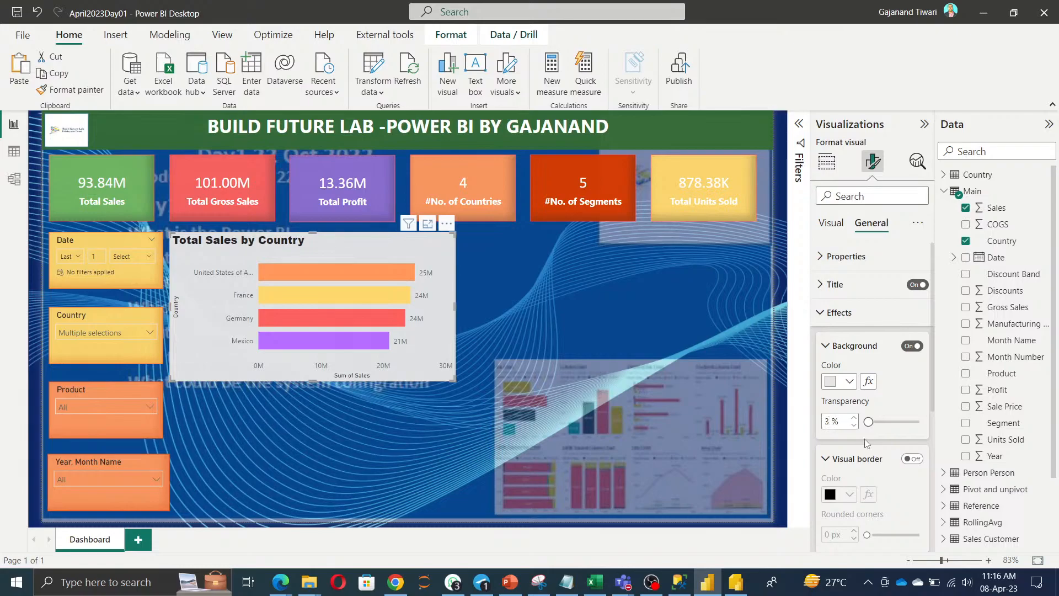
pyautogui.scroll(-3, 867, 443)
pyautogui.click(912, 366)
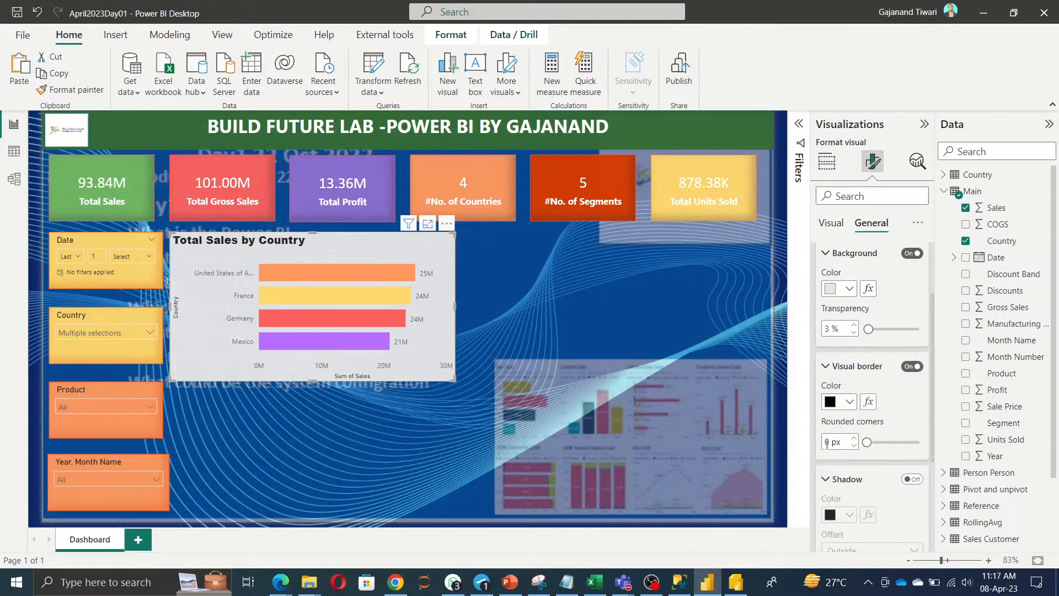
pyautogui.write('10')
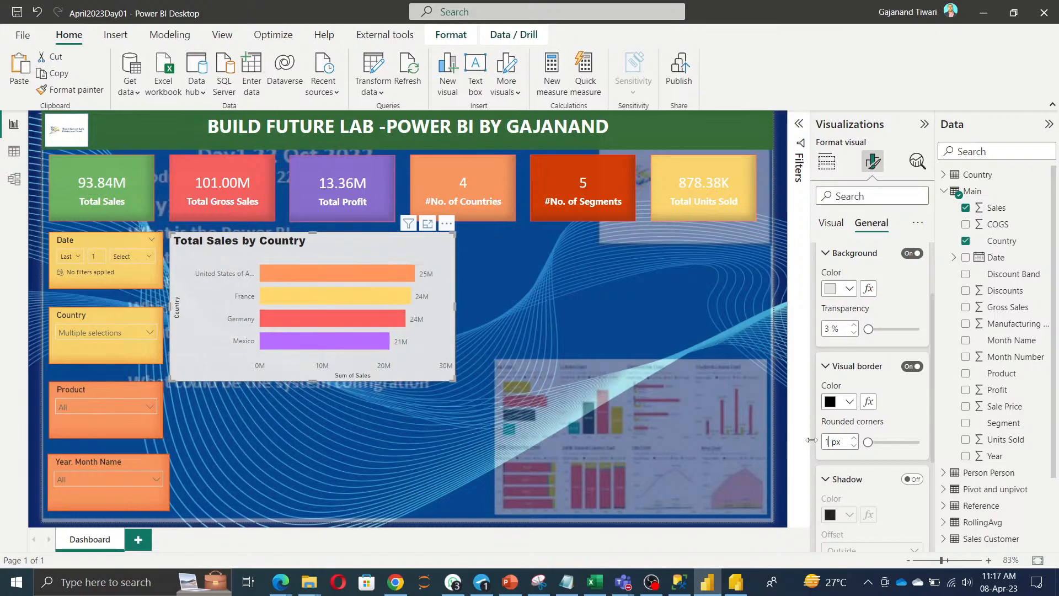
pyautogui.press('BackSpace')
pyautogui.press('BackSpace')
pyautogui.write('20')
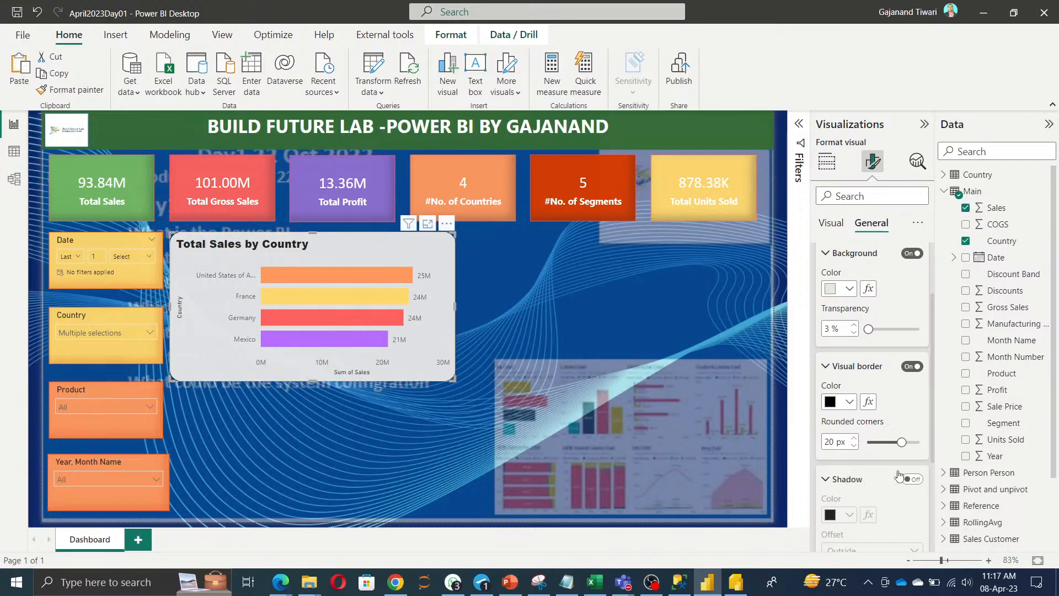
# Add a red shadow to the chart with the Outside offset.
pyautogui.click(913, 478)
pyautogui.scroll(-3, 872, 441)
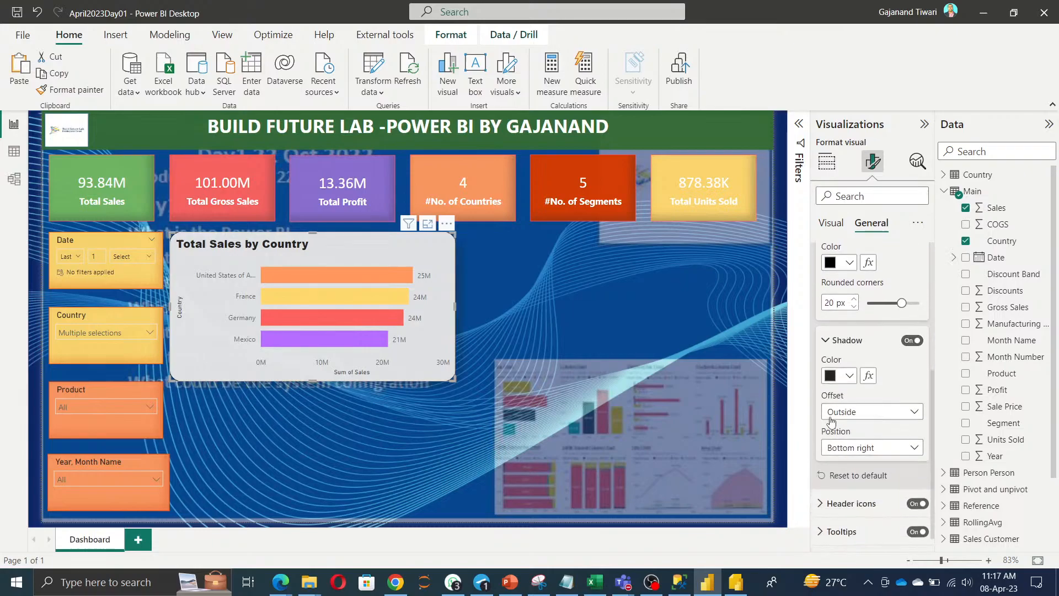
pyautogui.click(849, 377)
pyautogui.click(878, 315)
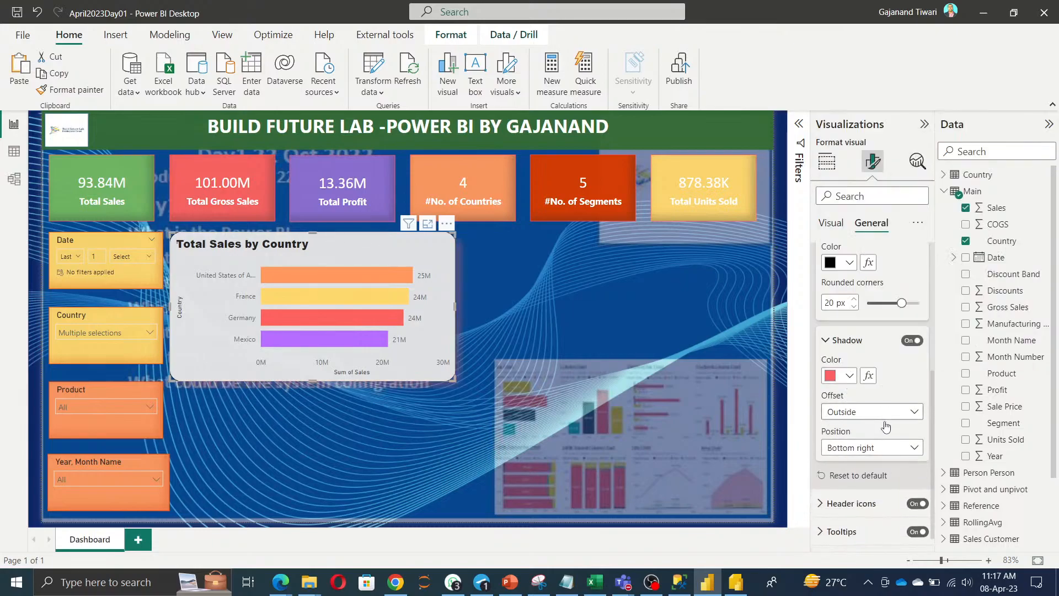
pyautogui.click(894, 417)
pyautogui.click(860, 428)
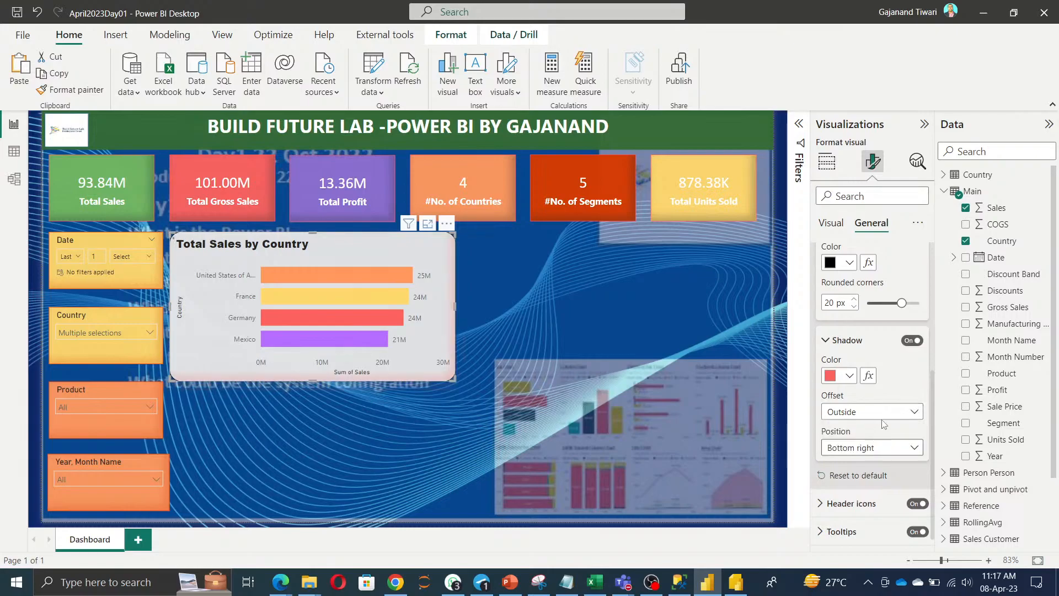
# Duplicate the Total Sales by Country chart and place the copy to its right.
pyautogui.click(375, 458)
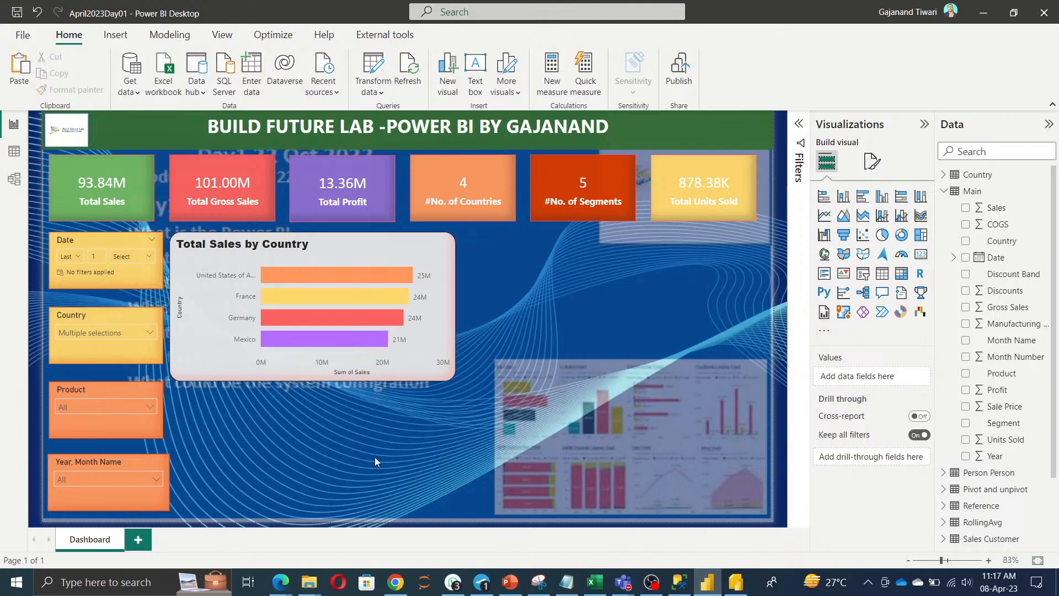
pyautogui.click(360, 267)
pyautogui.hotkey('ctrl', 'c')
pyautogui.hotkey('ctrl', 'v')
pyautogui.moveTo(357, 262); pyautogui.dragTo(640, 253)
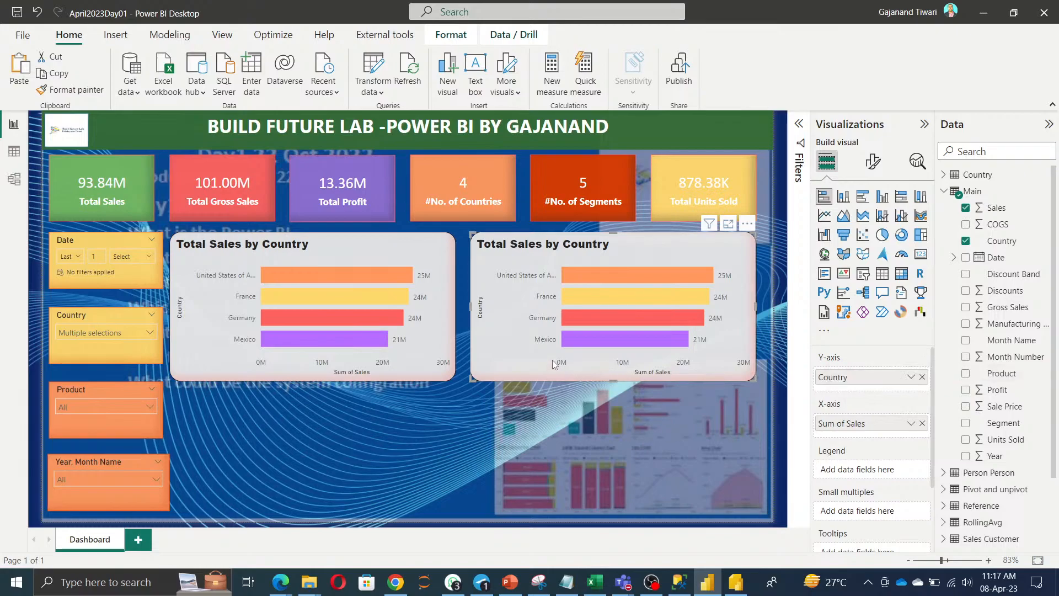
# Make the copy a stacked column chart, add Gross Sales, and rename it 'Total Gross Sales'.
pyautogui.click(842, 200)
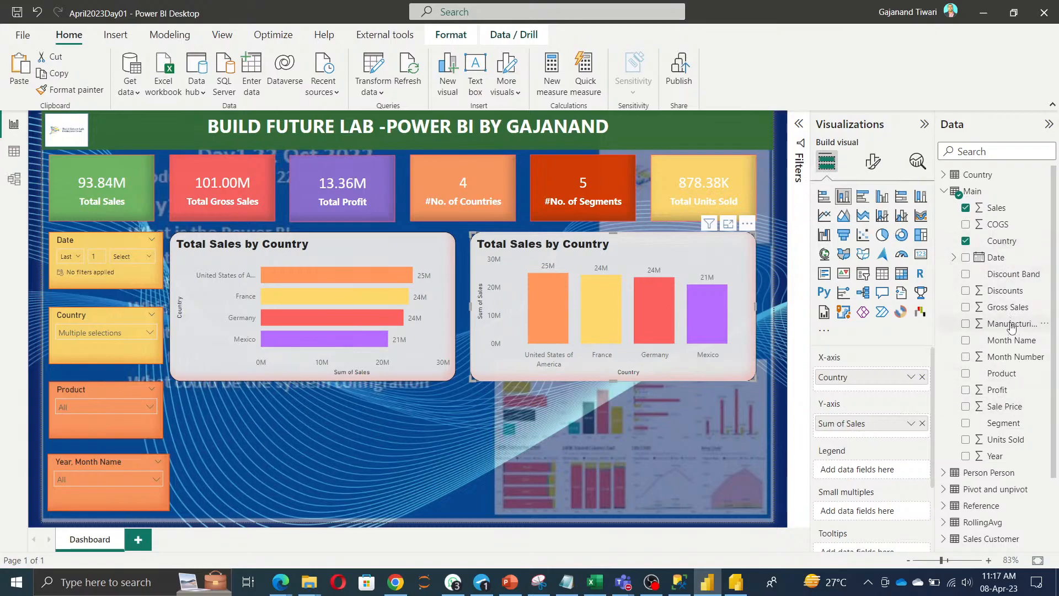
pyautogui.moveTo(1008, 306); pyautogui.dragTo(881, 424)
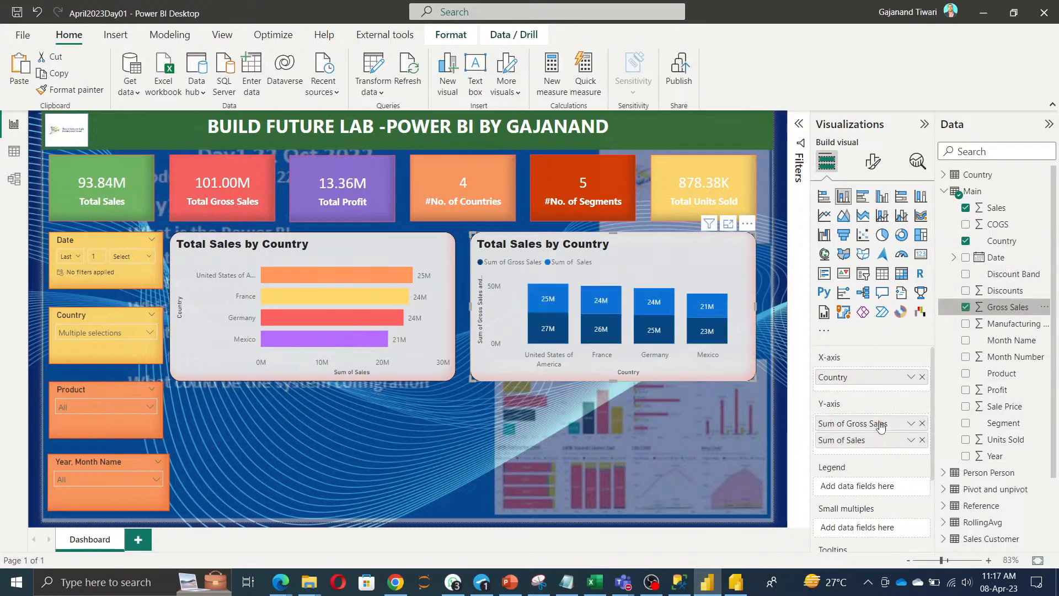
pyautogui.doubleClick(840, 425)
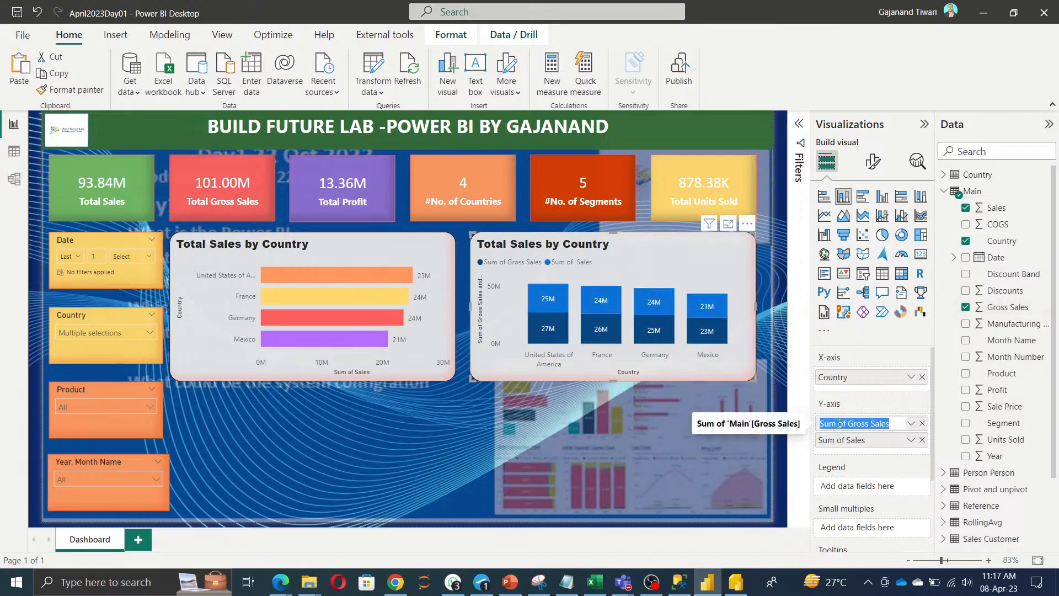
pyautogui.press('Right')
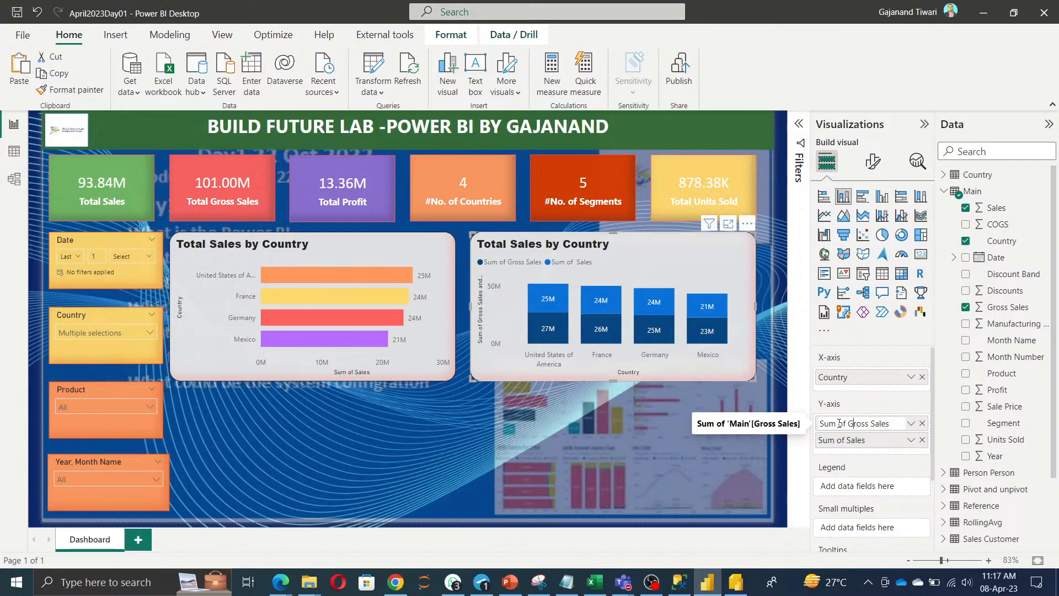
pyautogui.press('BackSpace')
pyautogui.press('BackSpace')
pyautogui.press('BackSpace')
pyautogui.press('BackSpace')
pyautogui.press('BackSpace')
pyautogui.press('BackSpace')
pyautogui.press('BackSpace')
pyautogui.write('Total')
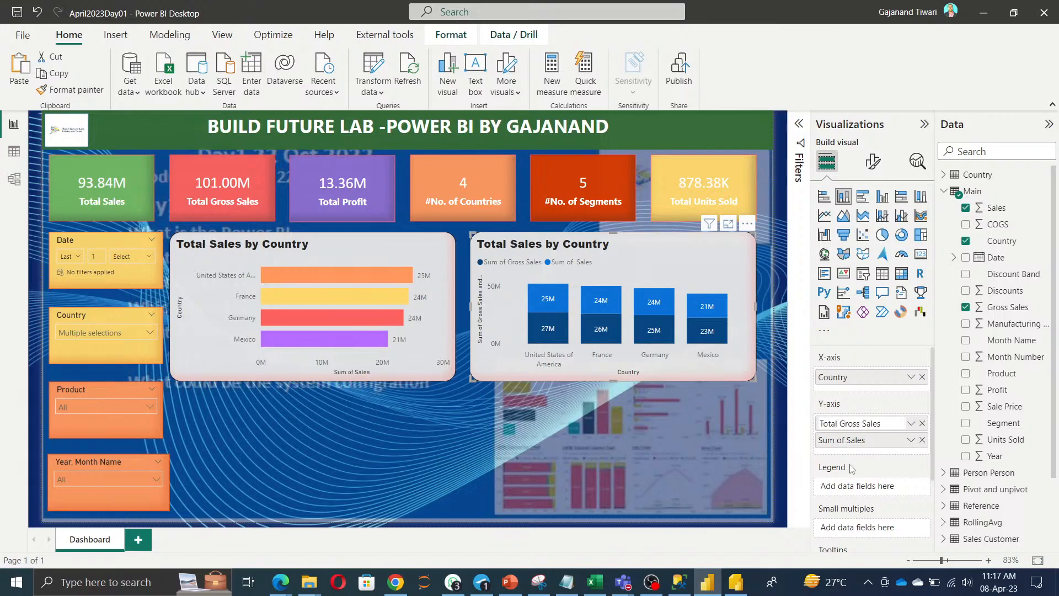
pyautogui.press('Return')
# Rename the Sum of Sales field to 'Total Sales'.
pyautogui.doubleClick(852, 439)
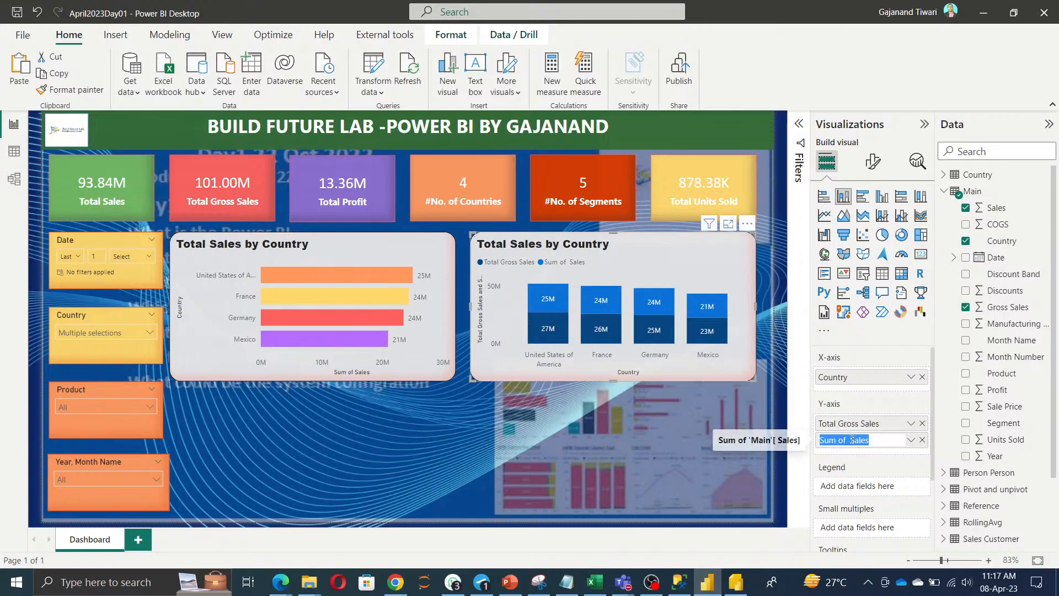
pyautogui.click(852, 440)
pyautogui.press('BackSpace')
pyautogui.press('BackSpace')
pyautogui.press('BackSpace')
pyautogui.press('BackSpace')
pyautogui.press('BackSpace')
pyautogui.press('BackSpace')
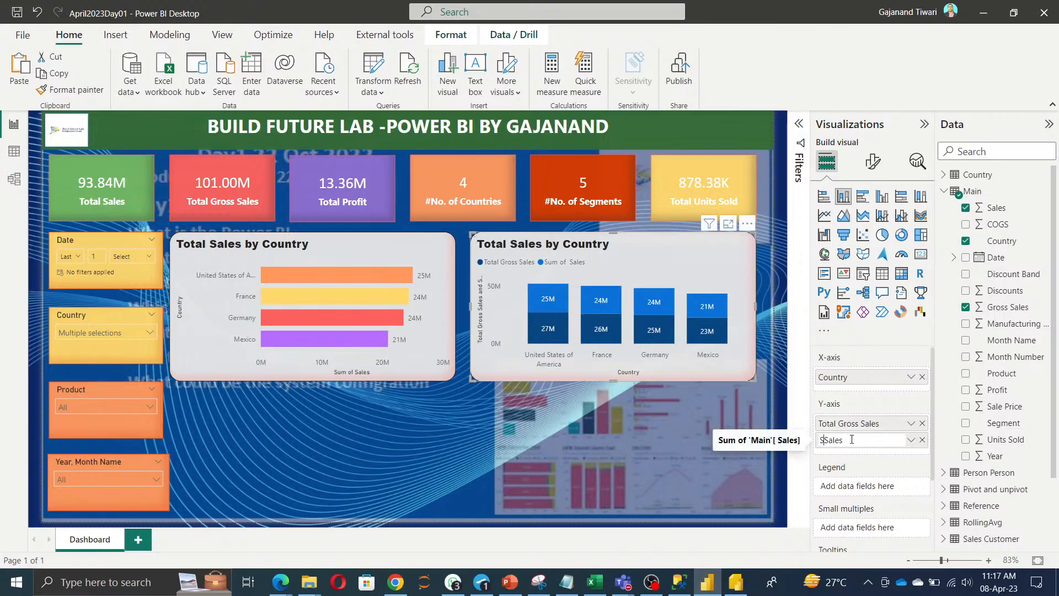
pyautogui.write('Total')
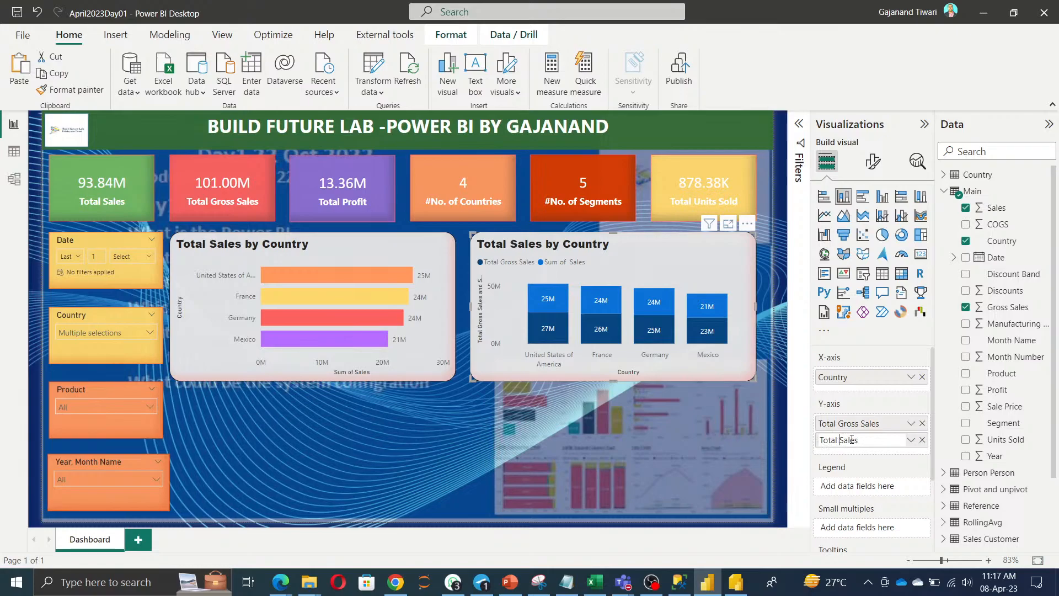
pyautogui.press('Return')
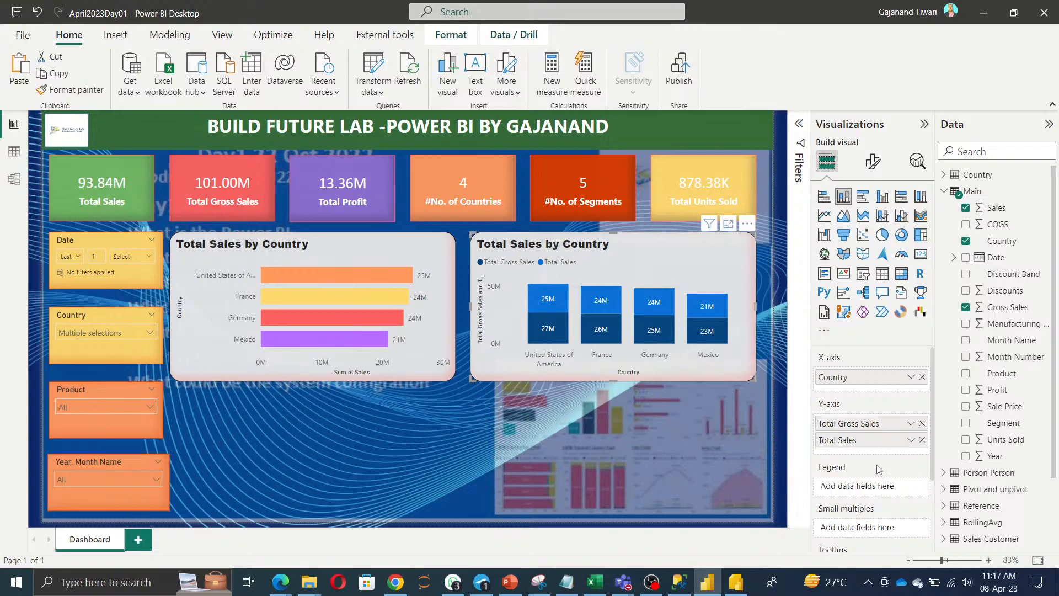
# Colour the Total Gross Sales columns red and the Total Sales columns light yellow.
pyautogui.click(873, 161)
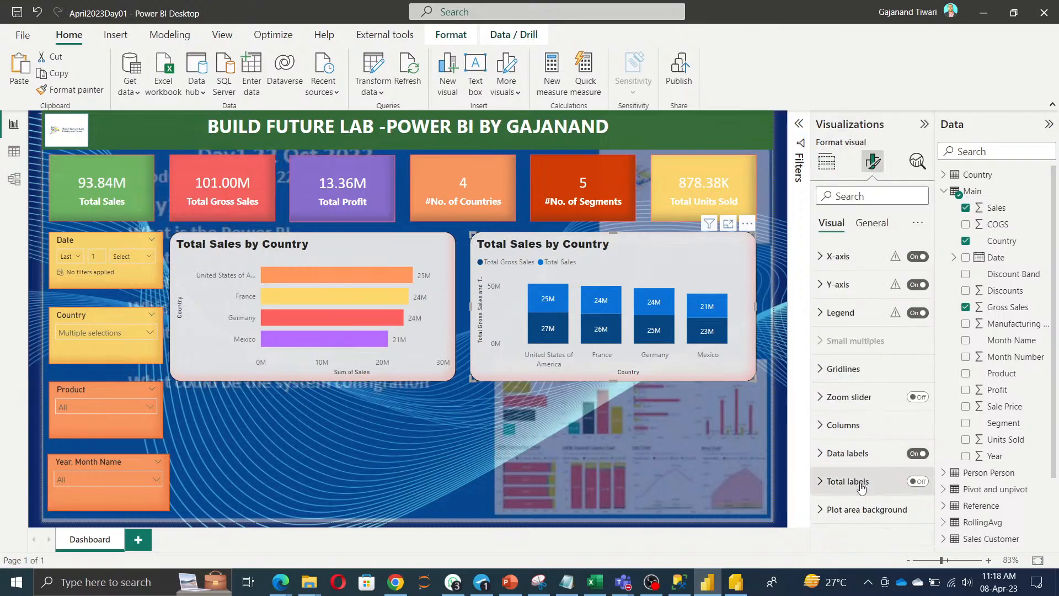
pyautogui.click(848, 437)
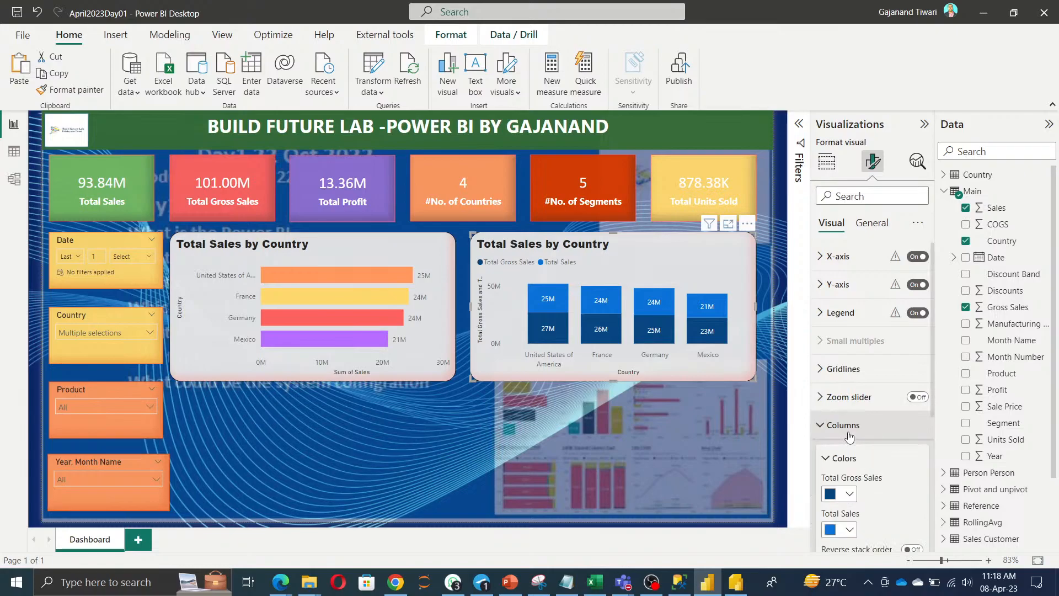
pyautogui.scroll(-3, 849, 430)
pyautogui.click(849, 356)
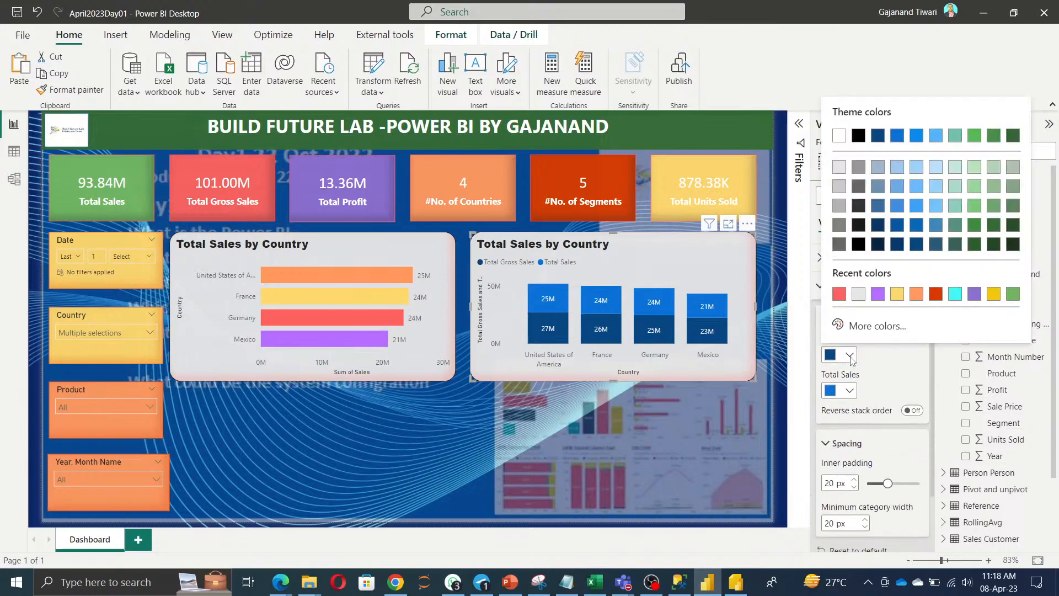
pyautogui.click(840, 298)
pyautogui.click(849, 390)
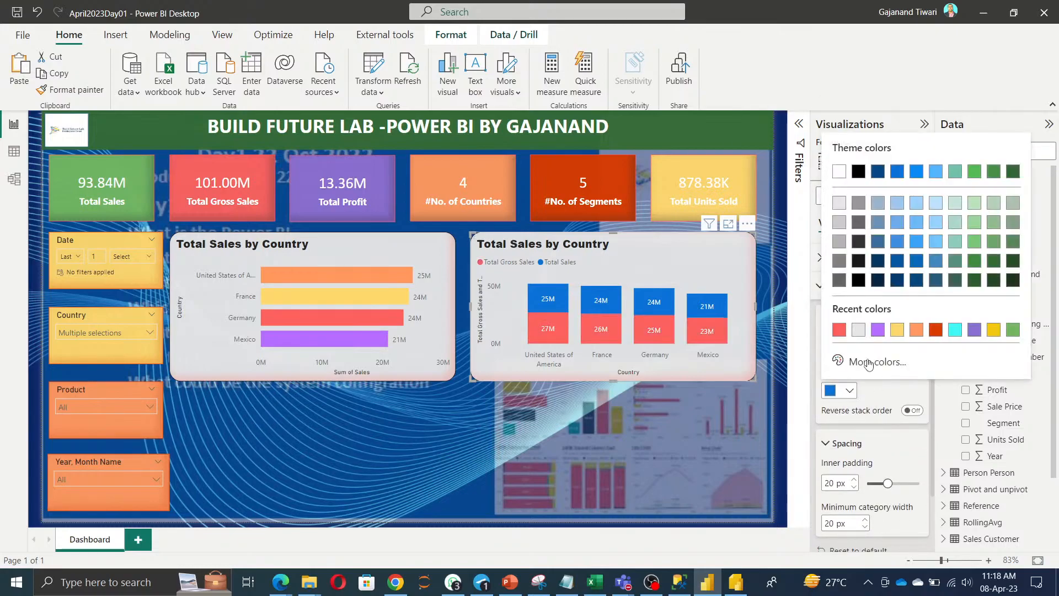
pyautogui.click(896, 330)
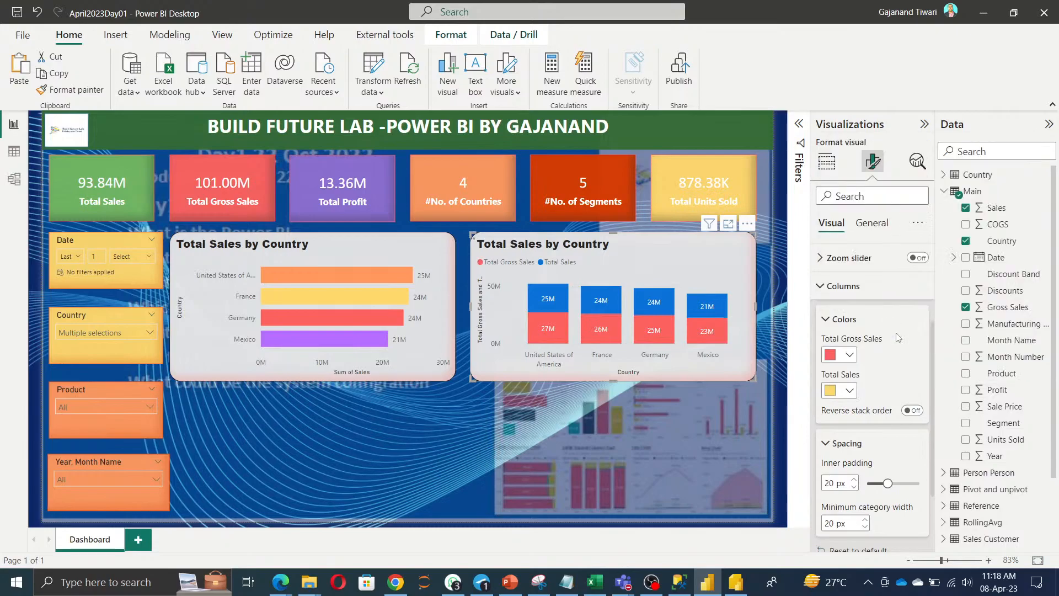
pyautogui.click(525, 427)
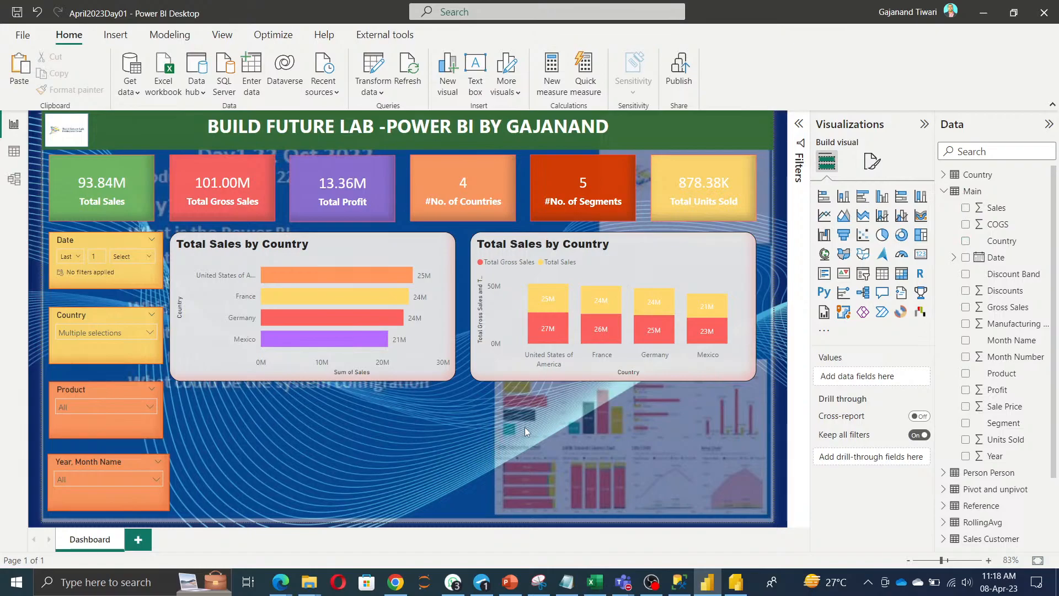
# Change the stacked column chart's title to 'Total Sales VS Gross Sales By Country'.
pyautogui.click(660, 261)
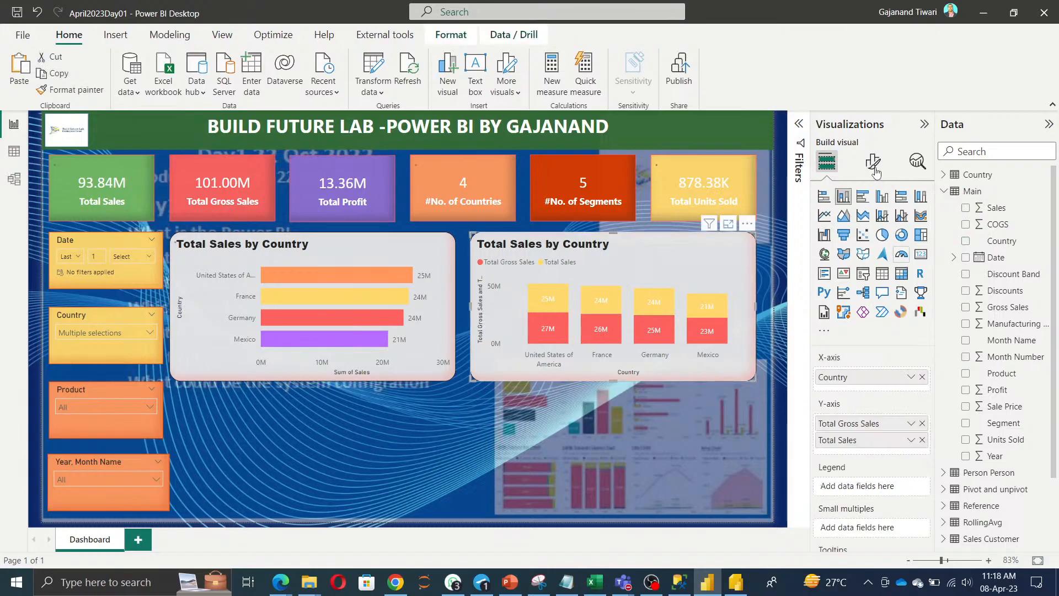
pyautogui.click(873, 161)
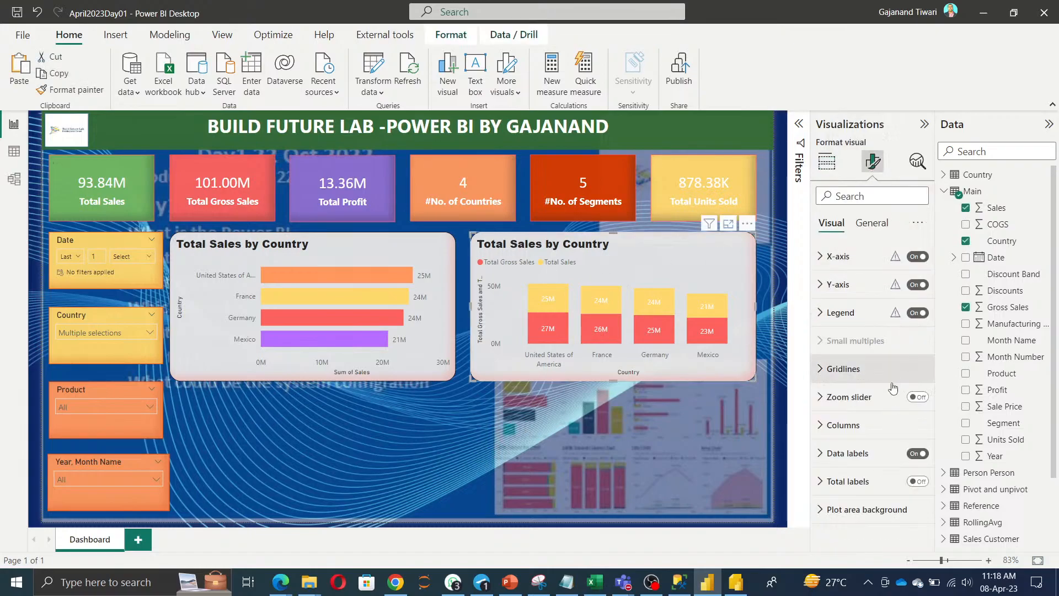
pyautogui.click(871, 222)
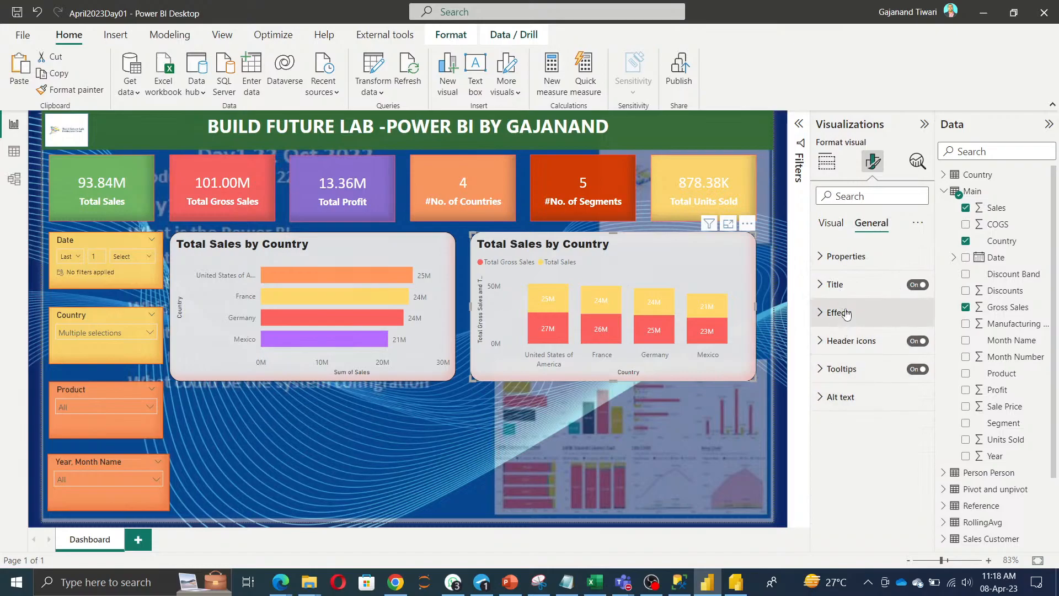
pyautogui.click(831, 224)
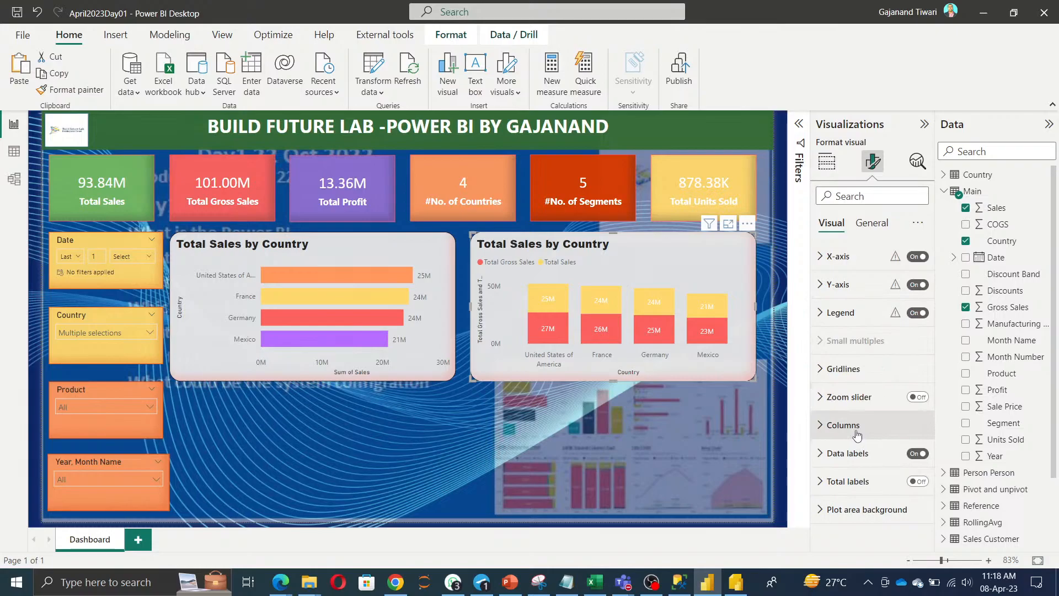
pyautogui.click(872, 223)
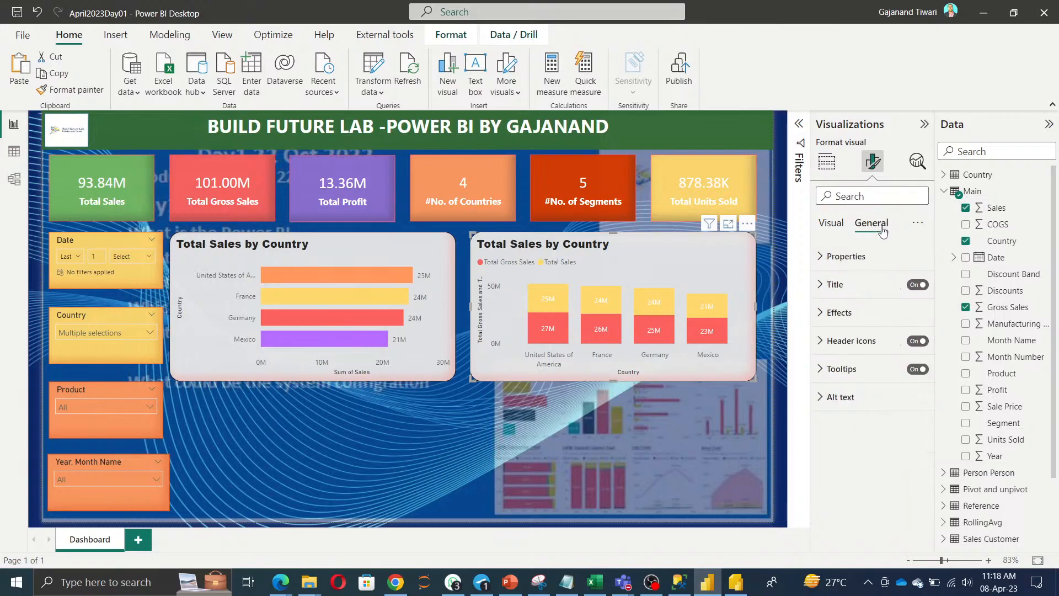
pyautogui.click(847, 292)
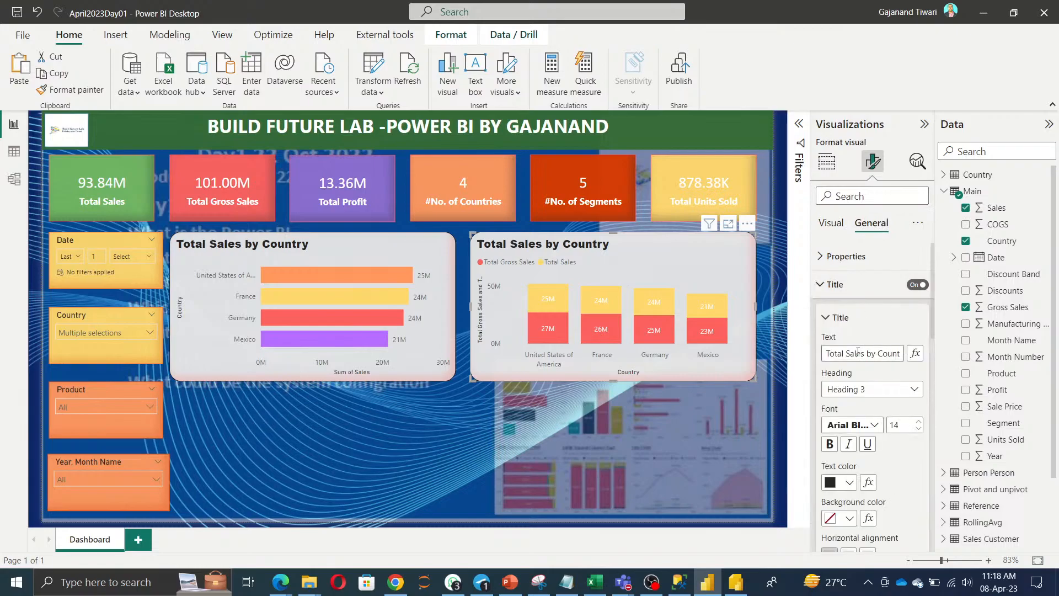
pyautogui.moveTo(866, 351); pyautogui.dragTo(935, 355)
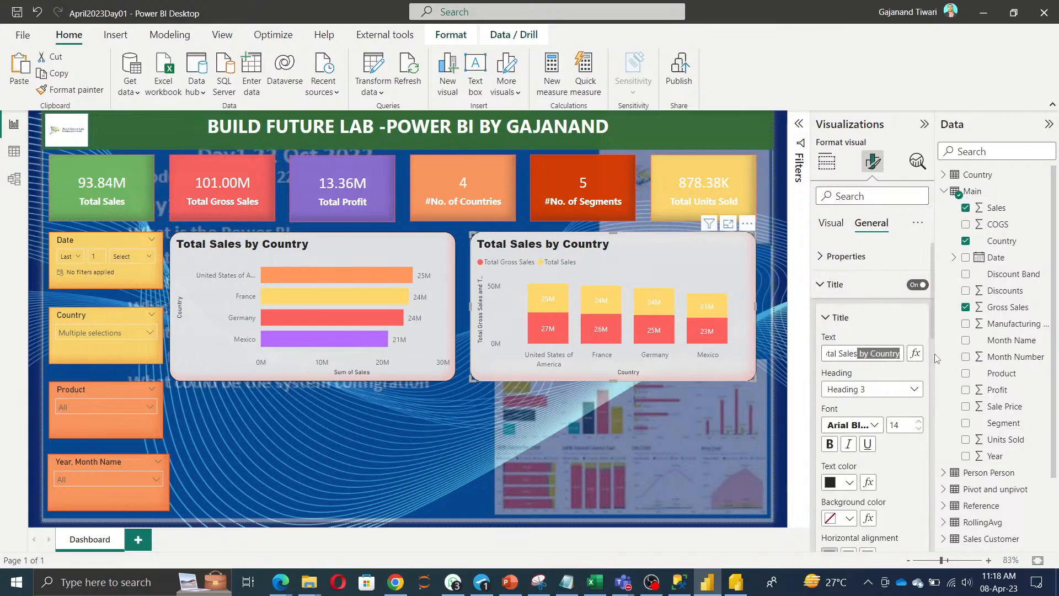
pyautogui.write('VS')
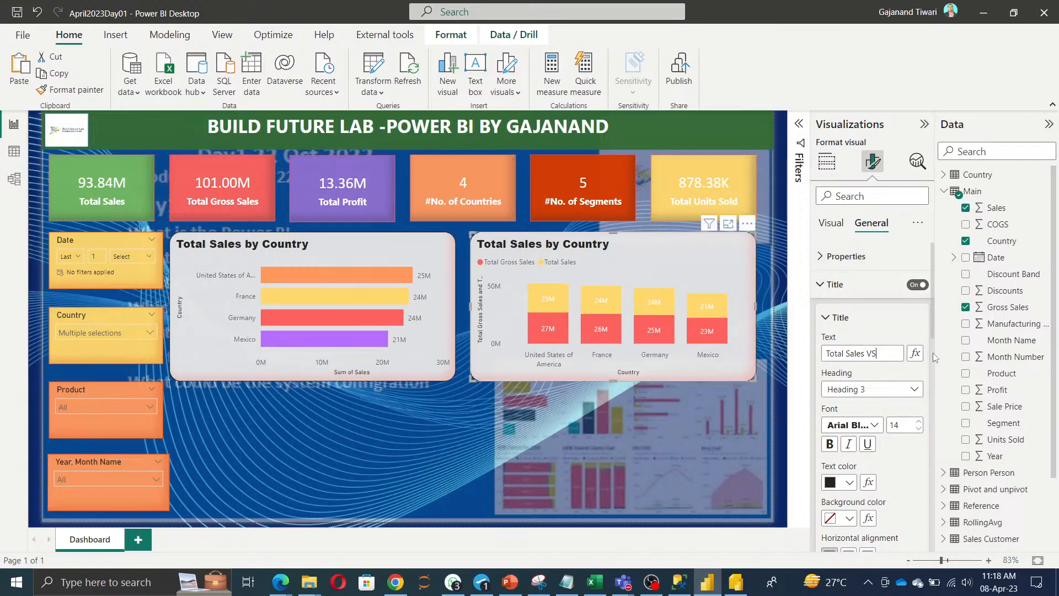
pyautogui.write(' Gross SA')
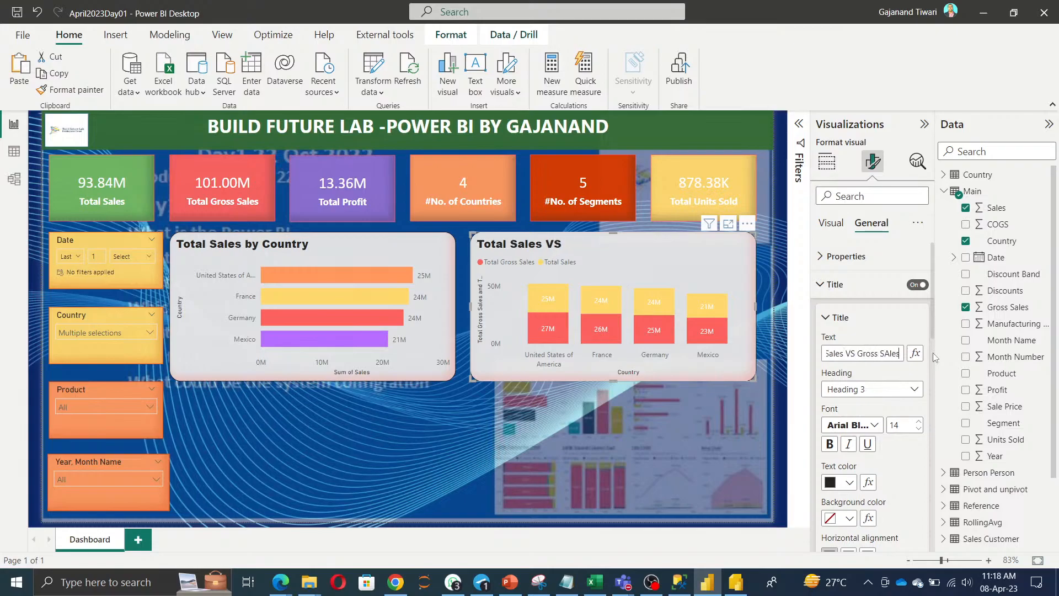
pyautogui.press('BackSpace')
pyautogui.write('ales By Country')
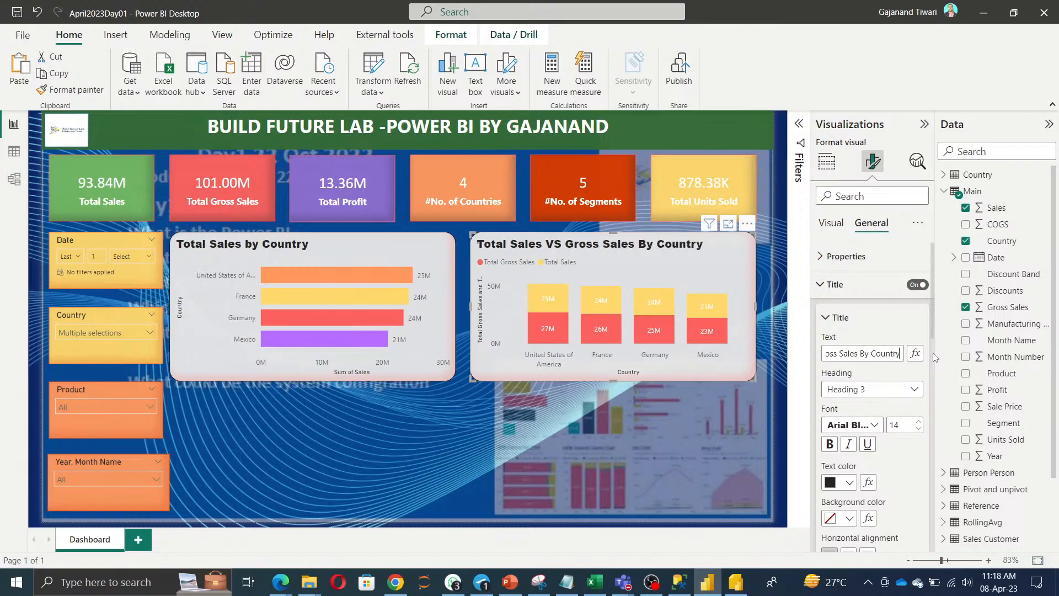
pyautogui.click(866, 374)
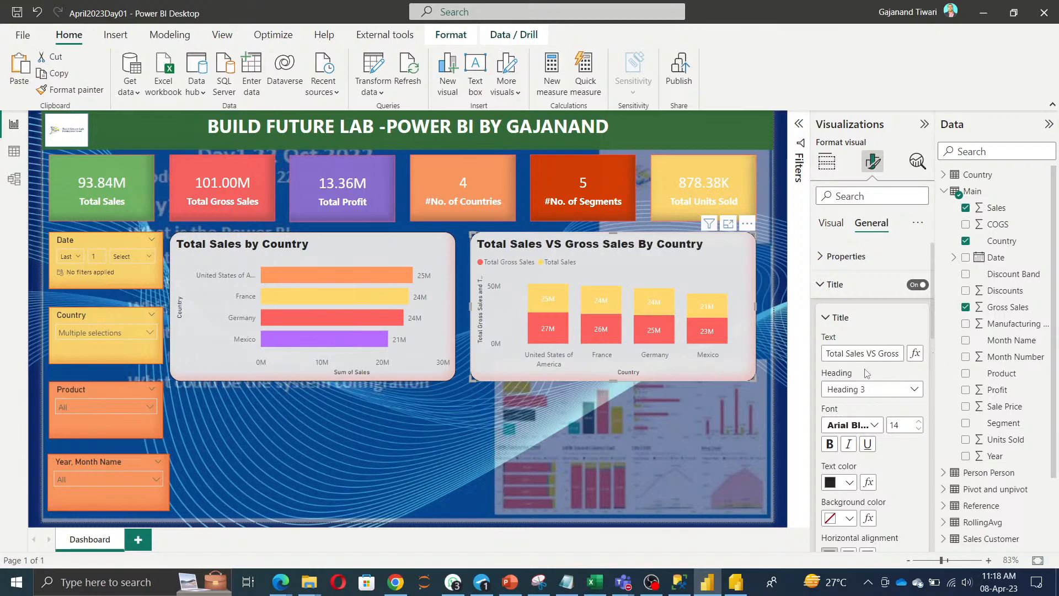
pyautogui.click(569, 455)
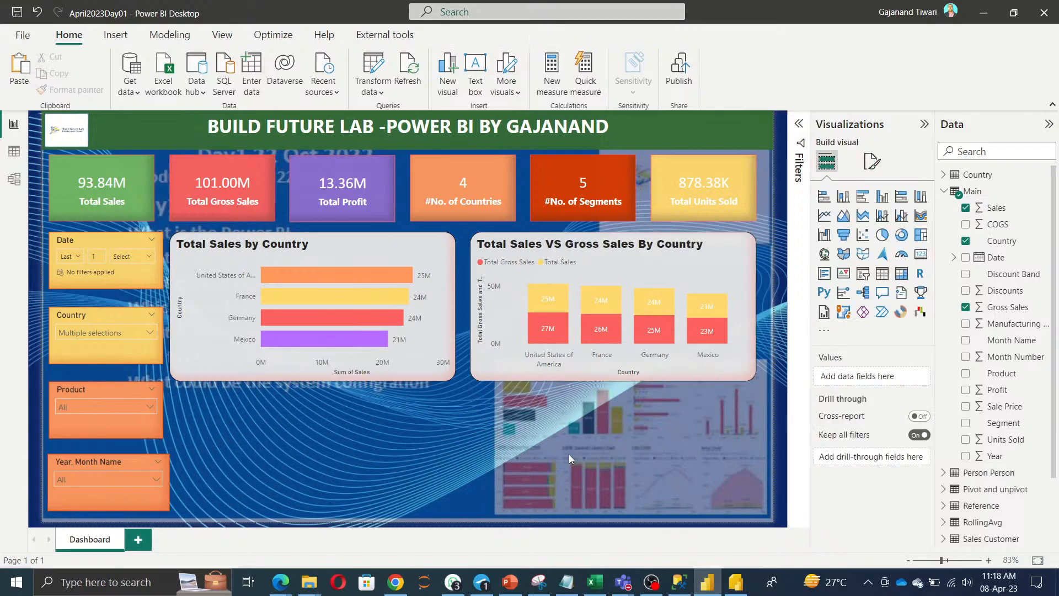
# Duplicate the stacked column chart below Total Sales by Country, resize it, and make it a line chart.
pyautogui.click(629, 273)
pyautogui.hotkey('ctrl', 'c')
pyautogui.hotkey('ctrl', 'v')
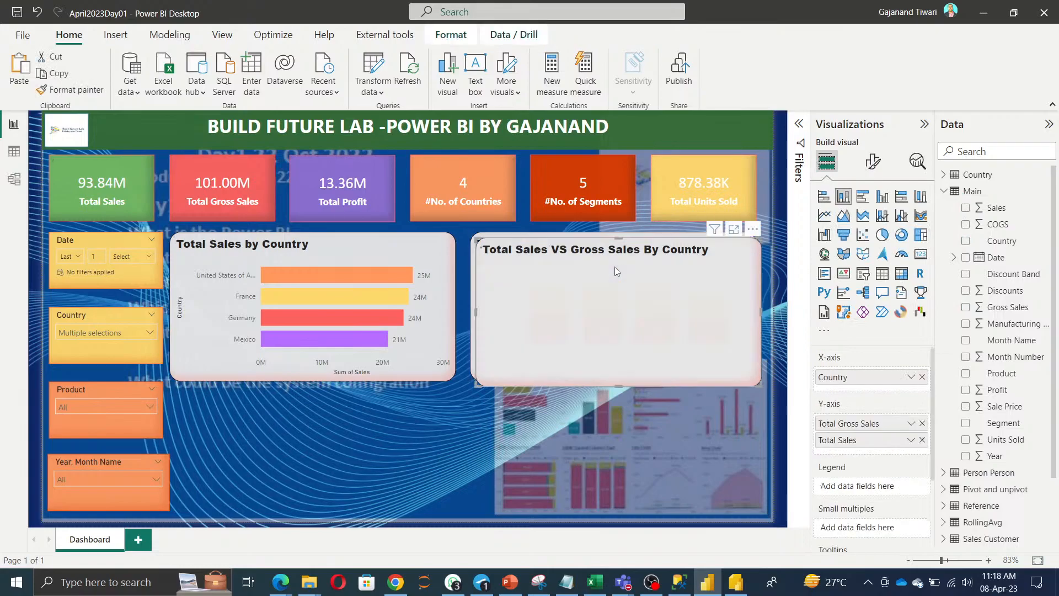
pyautogui.moveTo(616, 267); pyautogui.dragTo(300, 432)
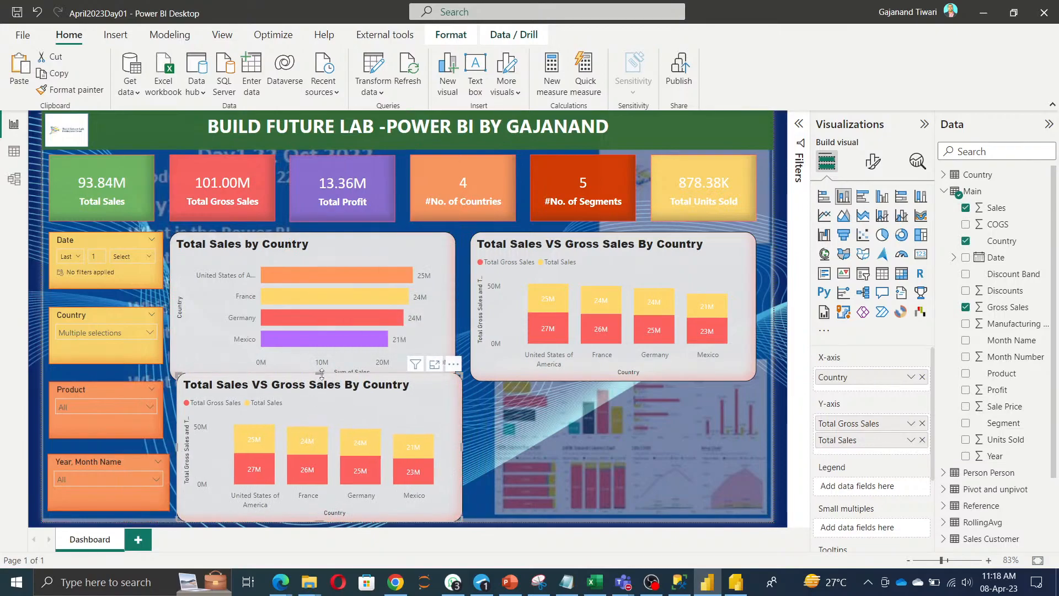
pyautogui.moveTo(319, 374); pyautogui.dragTo(312, 391)
pyautogui.moveTo(312, 387); pyautogui.dragTo(313, 392)
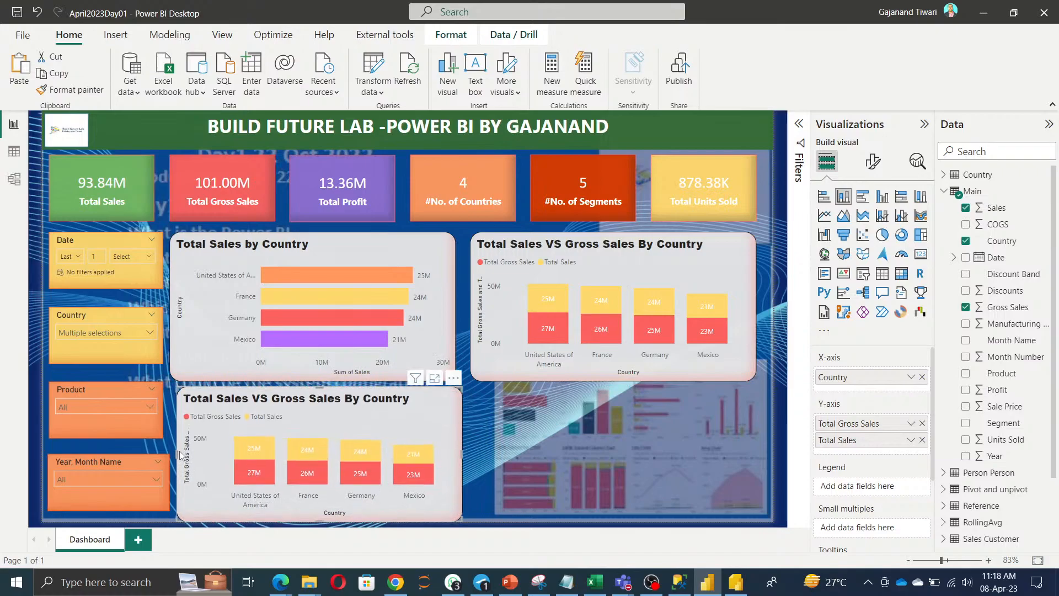
pyautogui.click(822, 222)
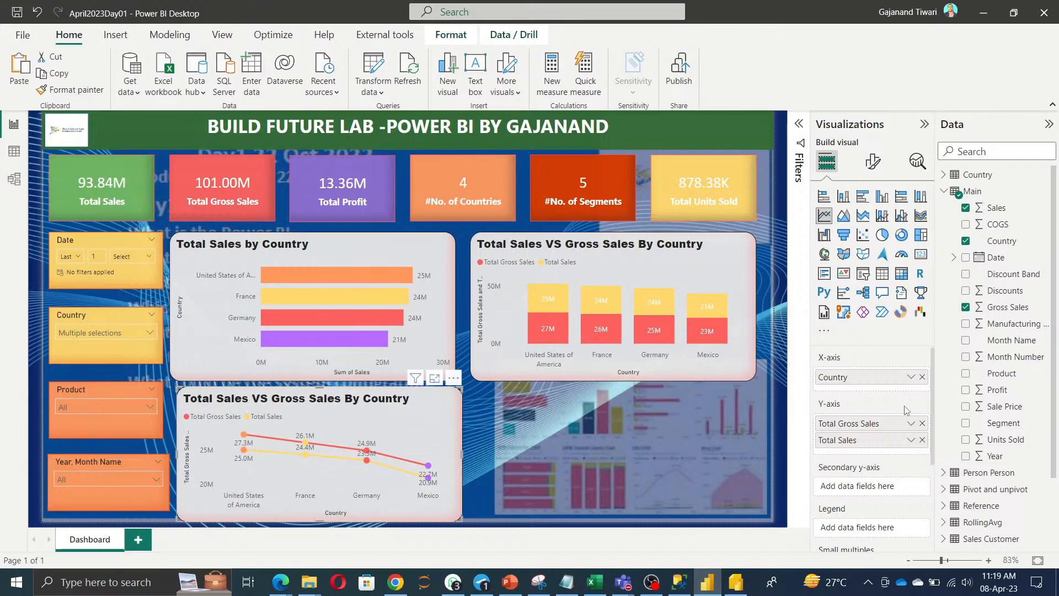
pyautogui.click(610, 438)
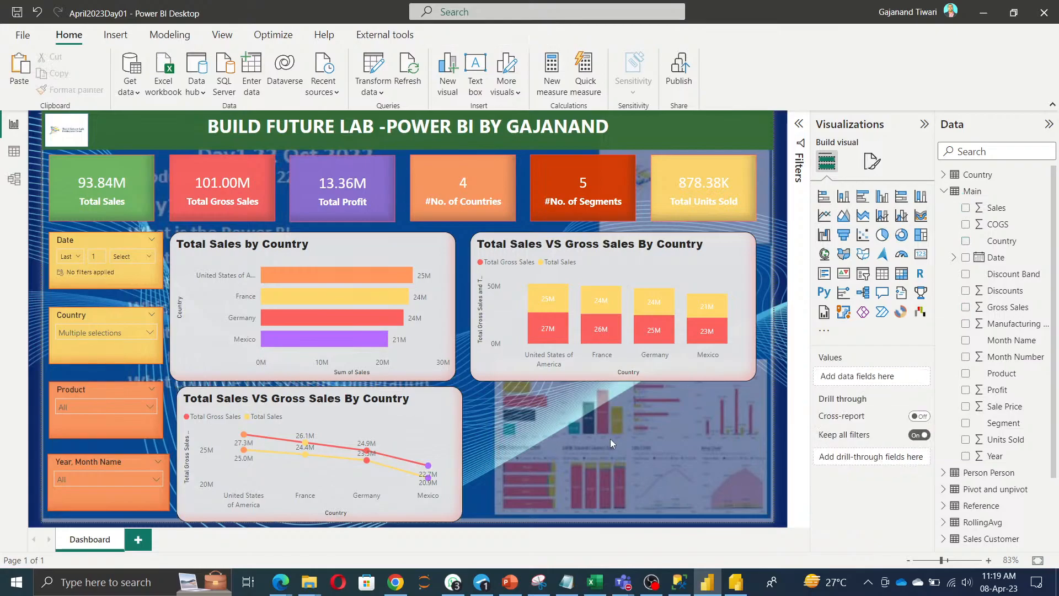
# Add a pie chart of Sales by Product, styled to match the other charts with Format painter.
pyautogui.click(882, 236)
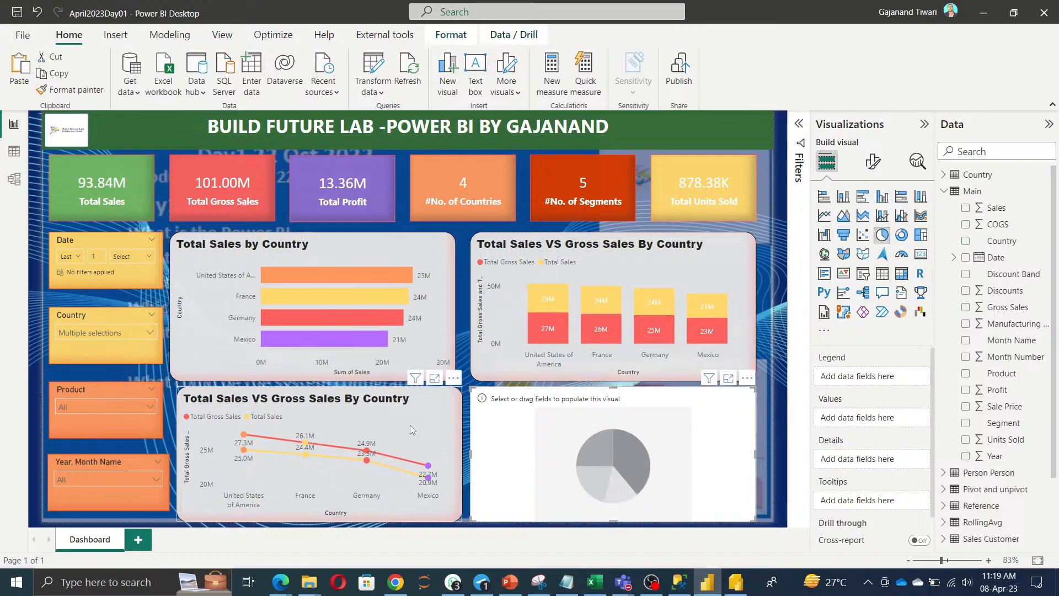
pyautogui.click(71, 89)
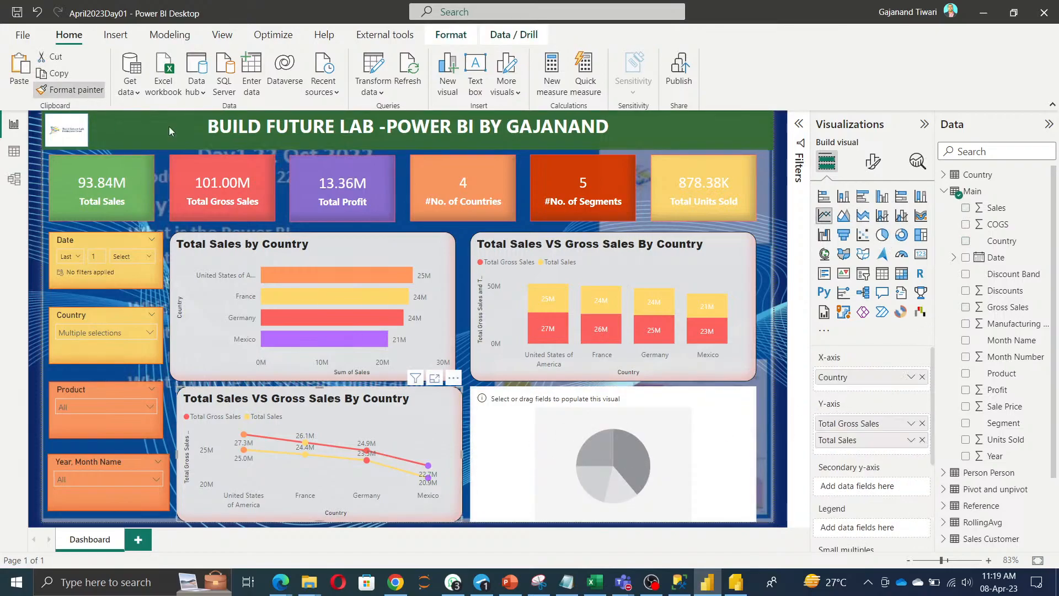
pyautogui.click(579, 443)
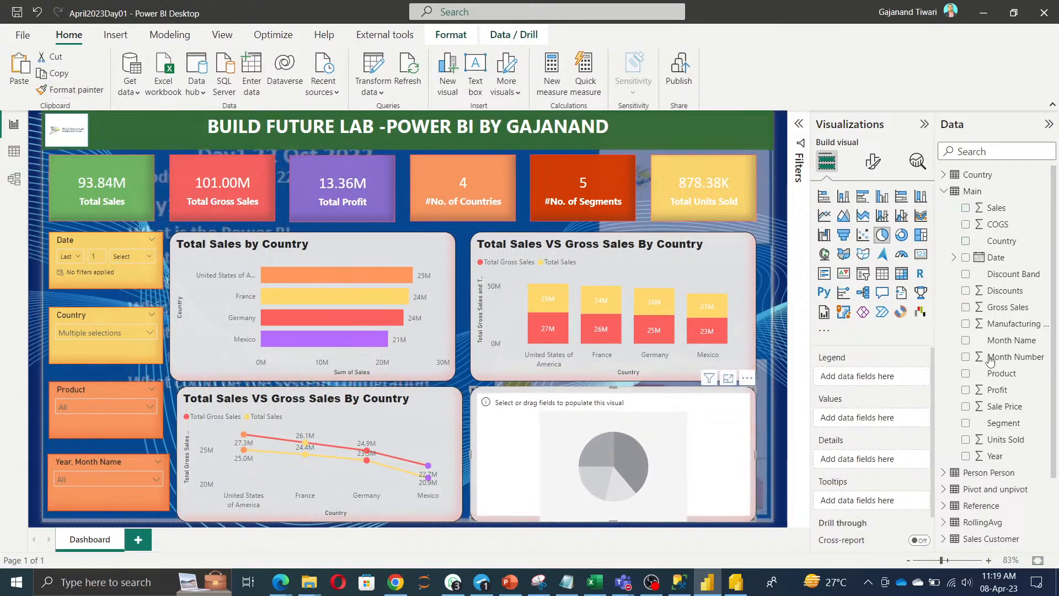
pyautogui.click(966, 208)
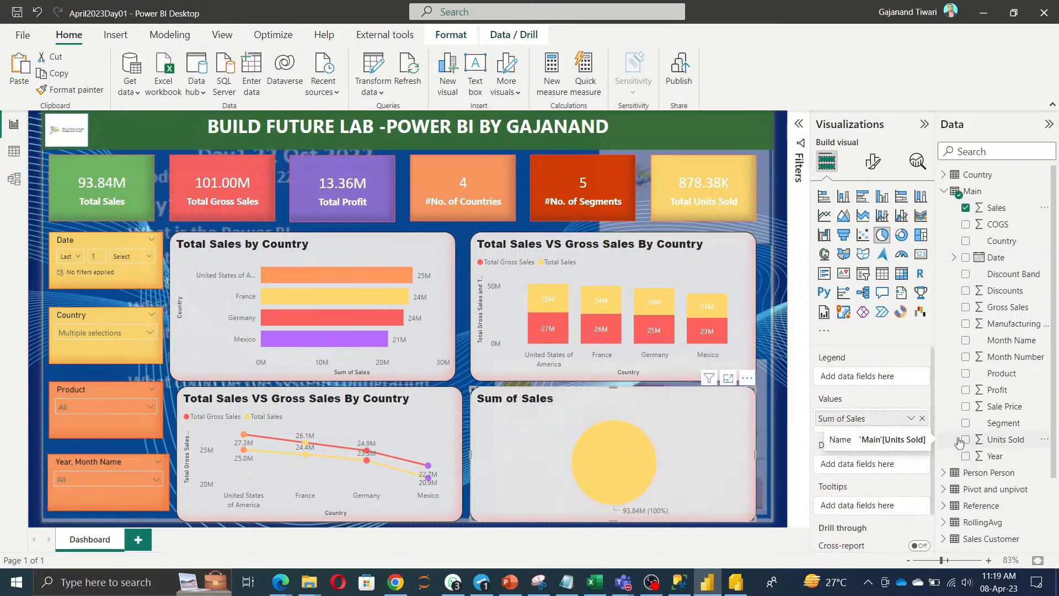
pyautogui.click(965, 375)
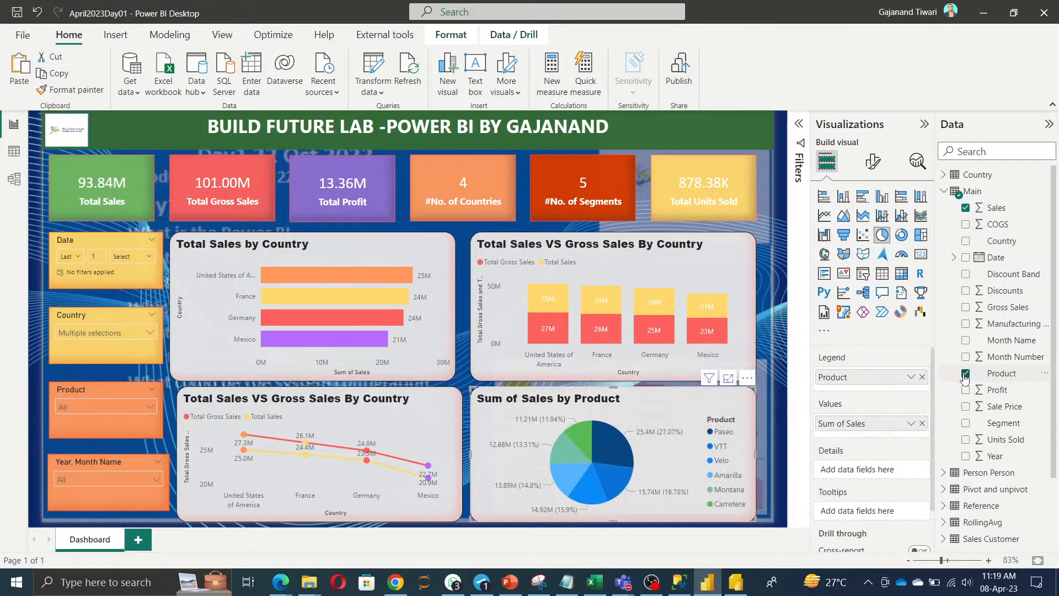
pyautogui.click(772, 454)
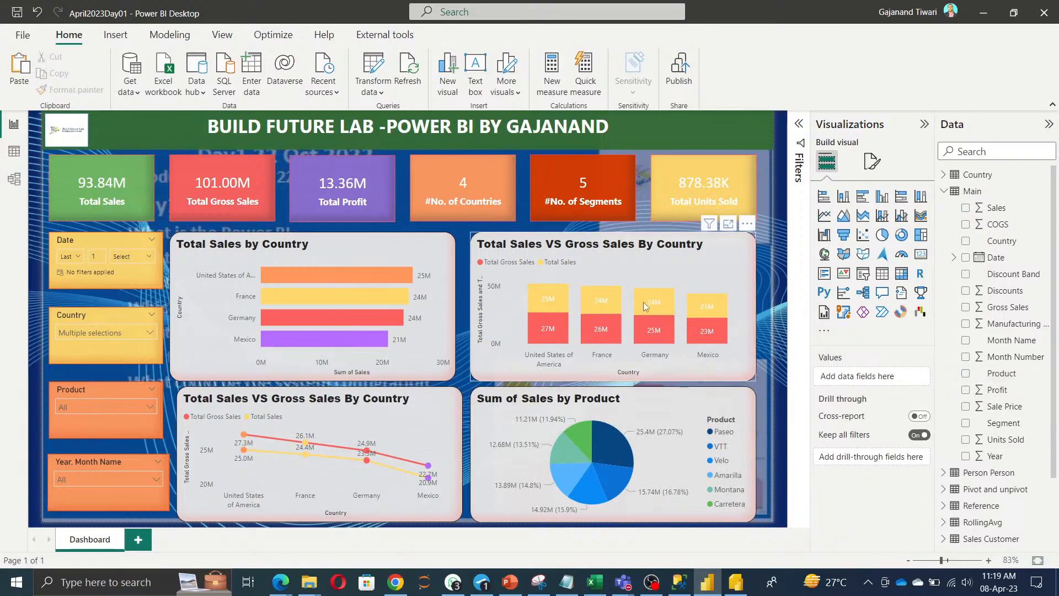
pyautogui.click(608, 256)
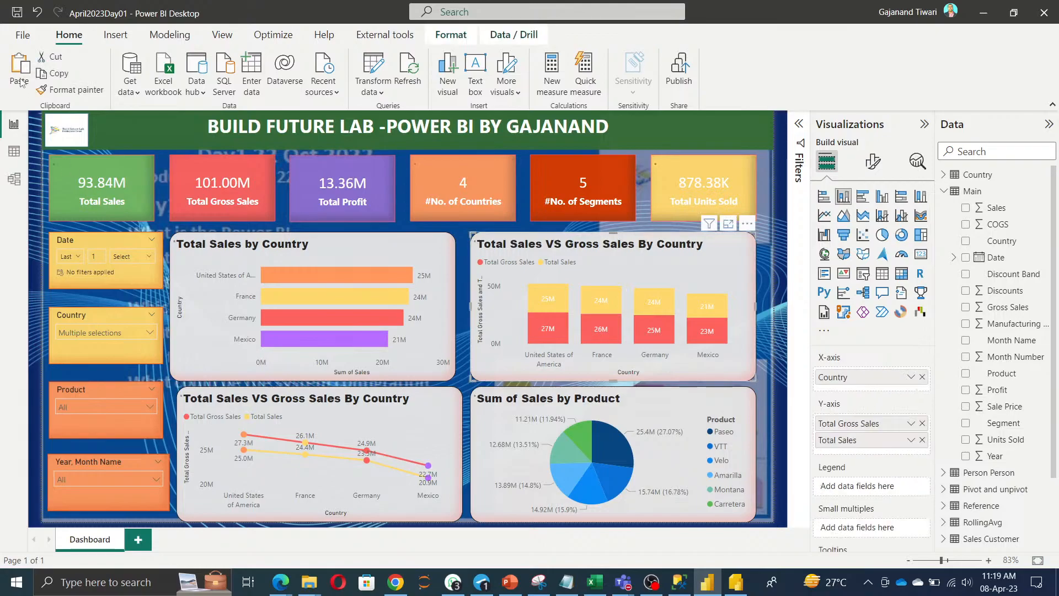
pyautogui.click(604, 474)
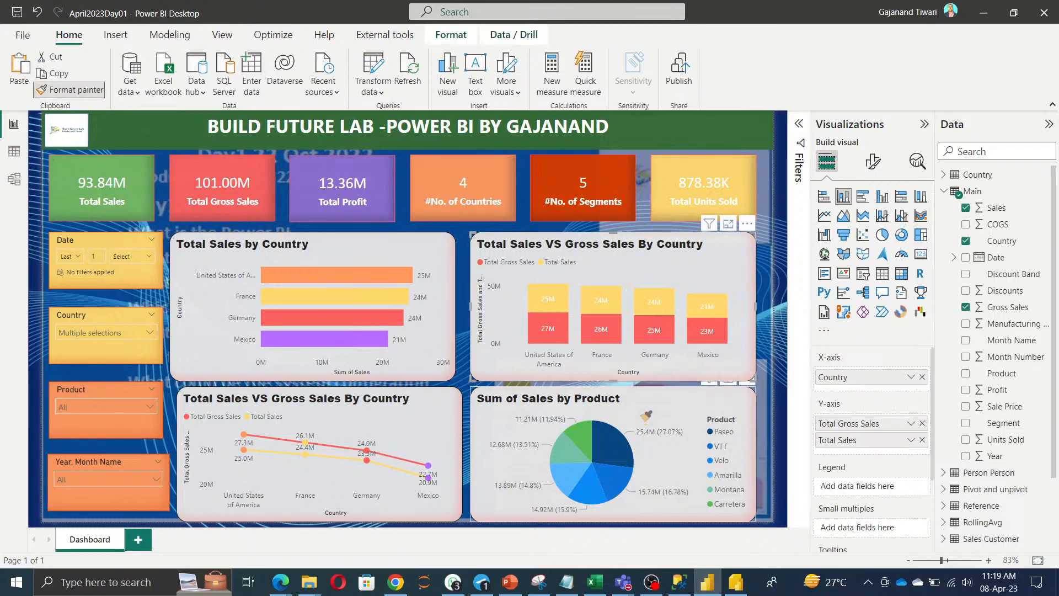
pyautogui.click(764, 444)
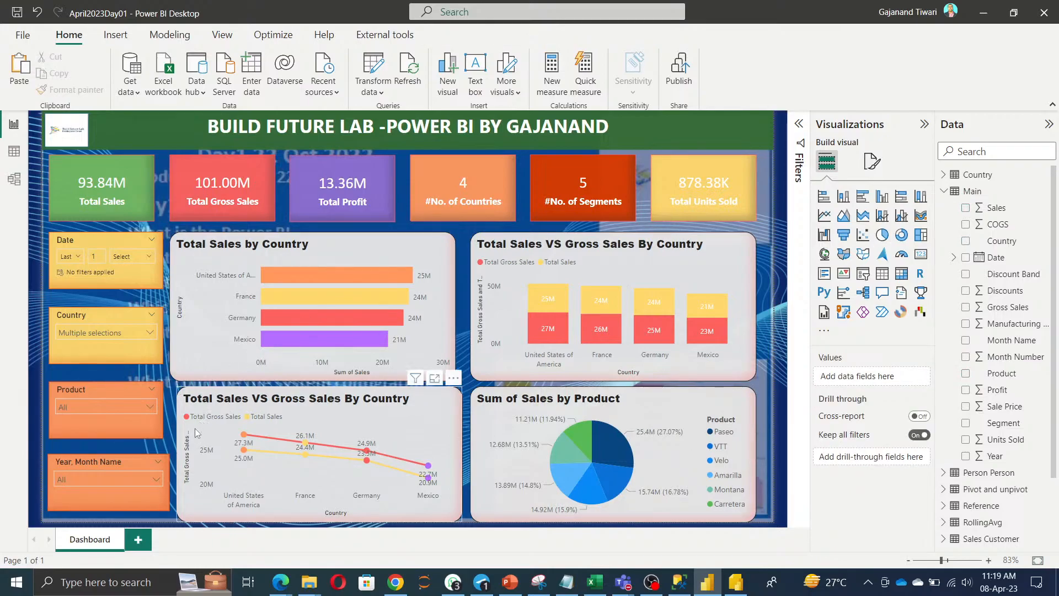
# Adjust the Year, Month Name slicer's size and align the line and bar chart edges.
pyautogui.click(87, 460)
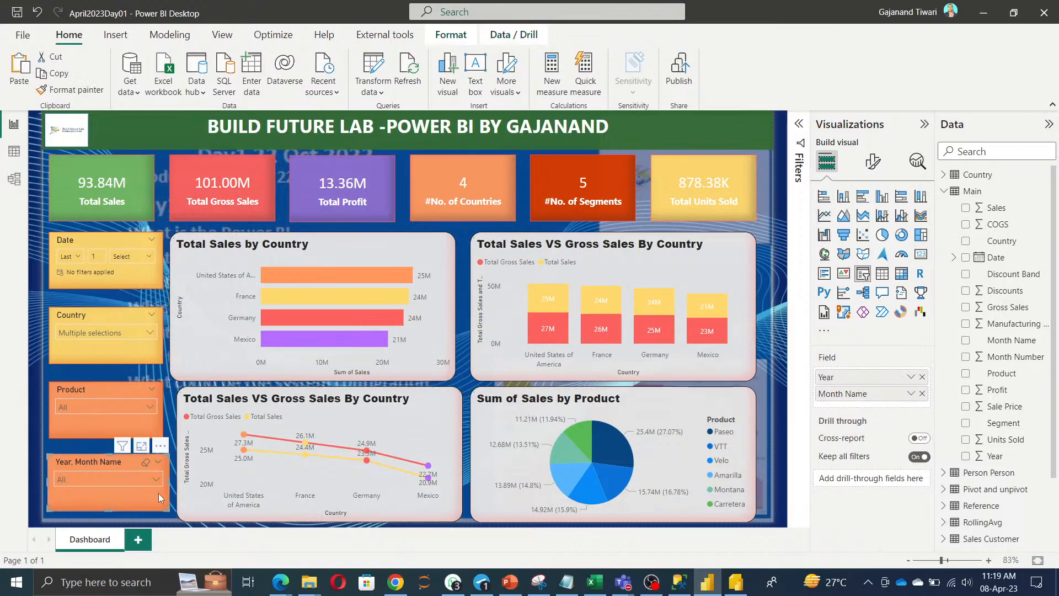
pyautogui.moveTo(169, 483); pyautogui.dragTo(170, 455)
pyautogui.click(179, 460)
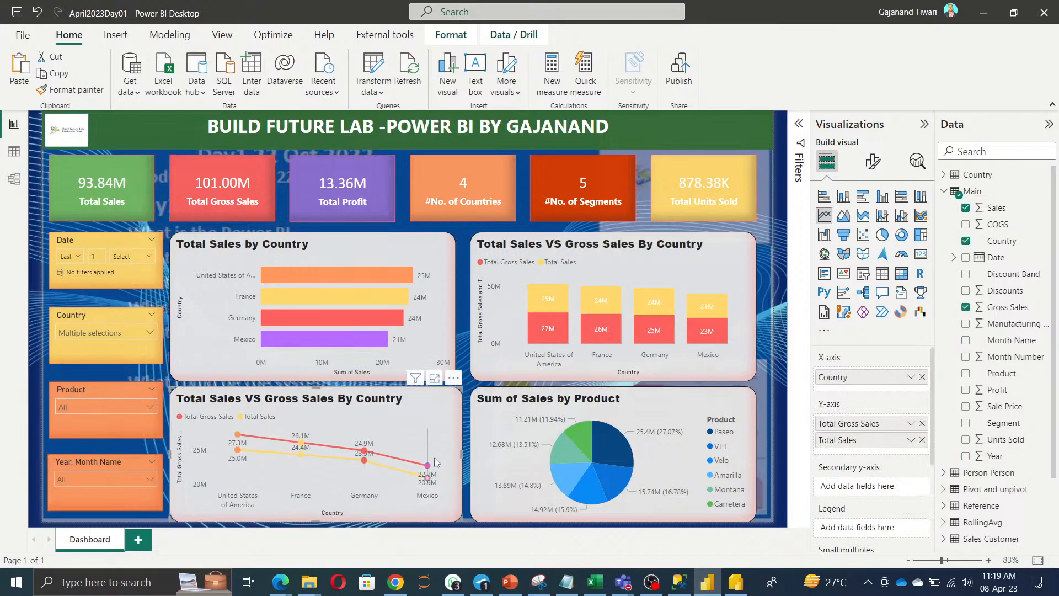
pyautogui.click(452, 307)
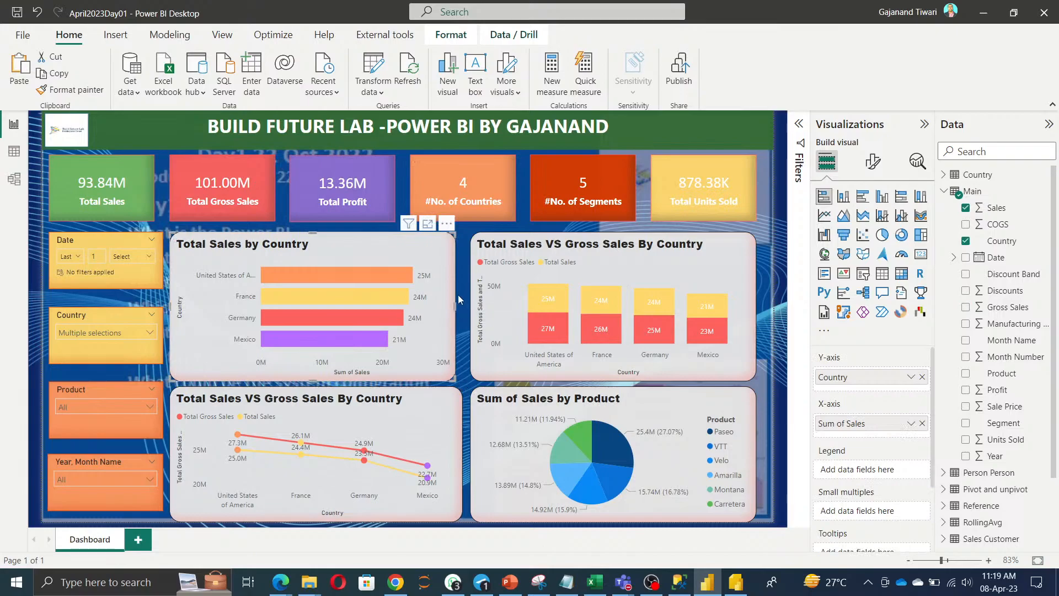